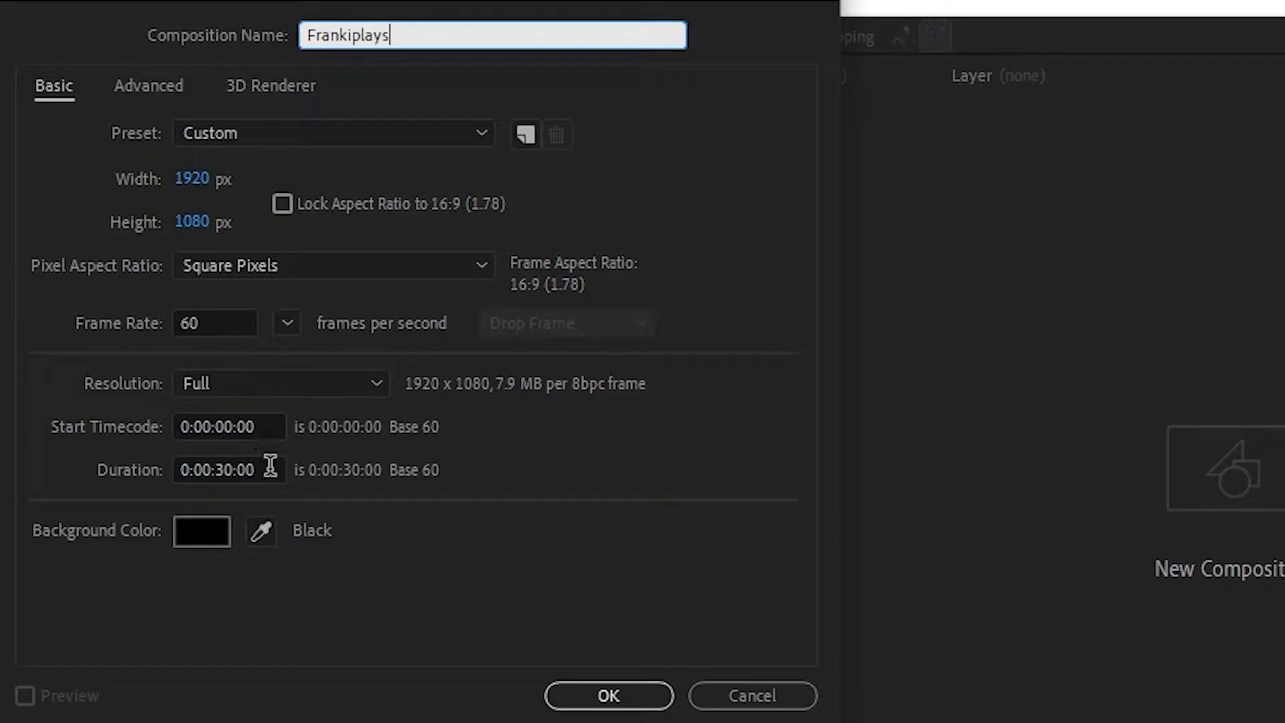
# - Set the Frankiplays composition's duration to 4 seconds
pyautogui.doubleClick(233, 468)
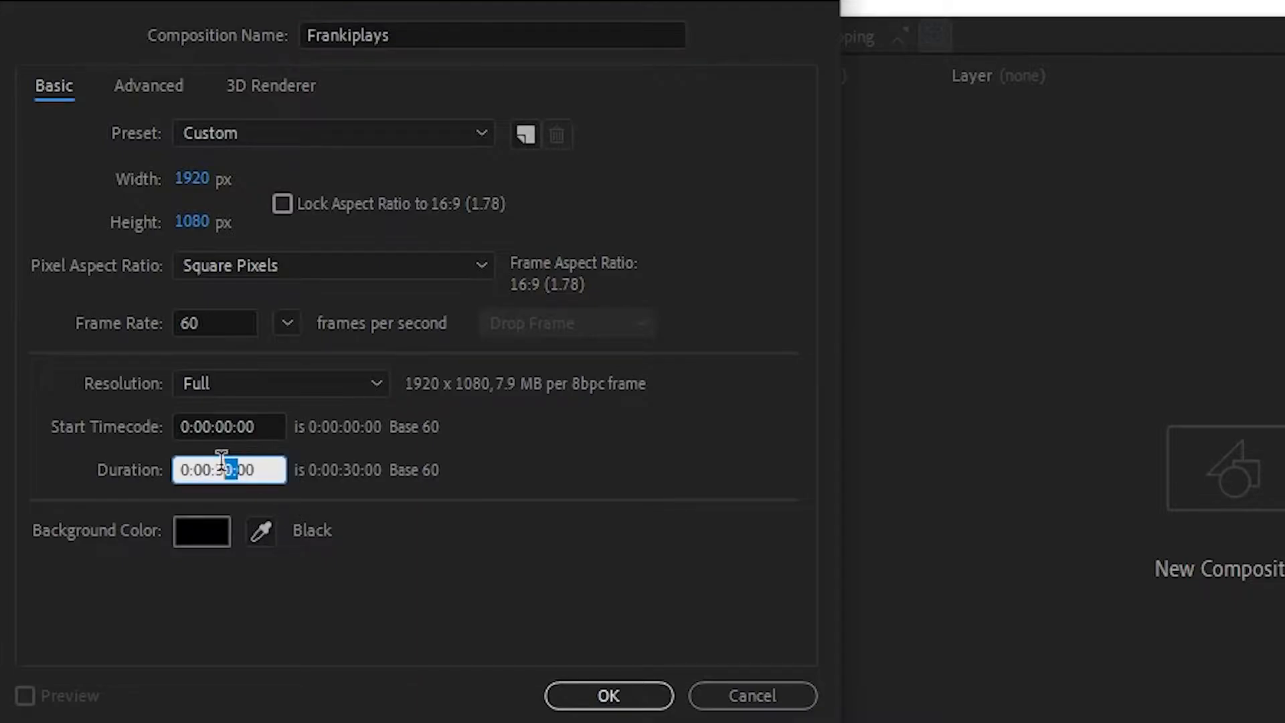
pyautogui.press('Left')
pyautogui.press('Delete')
pyautogui.press('Delete')
pyautogui.press('Delete')
pyautogui.write('04')
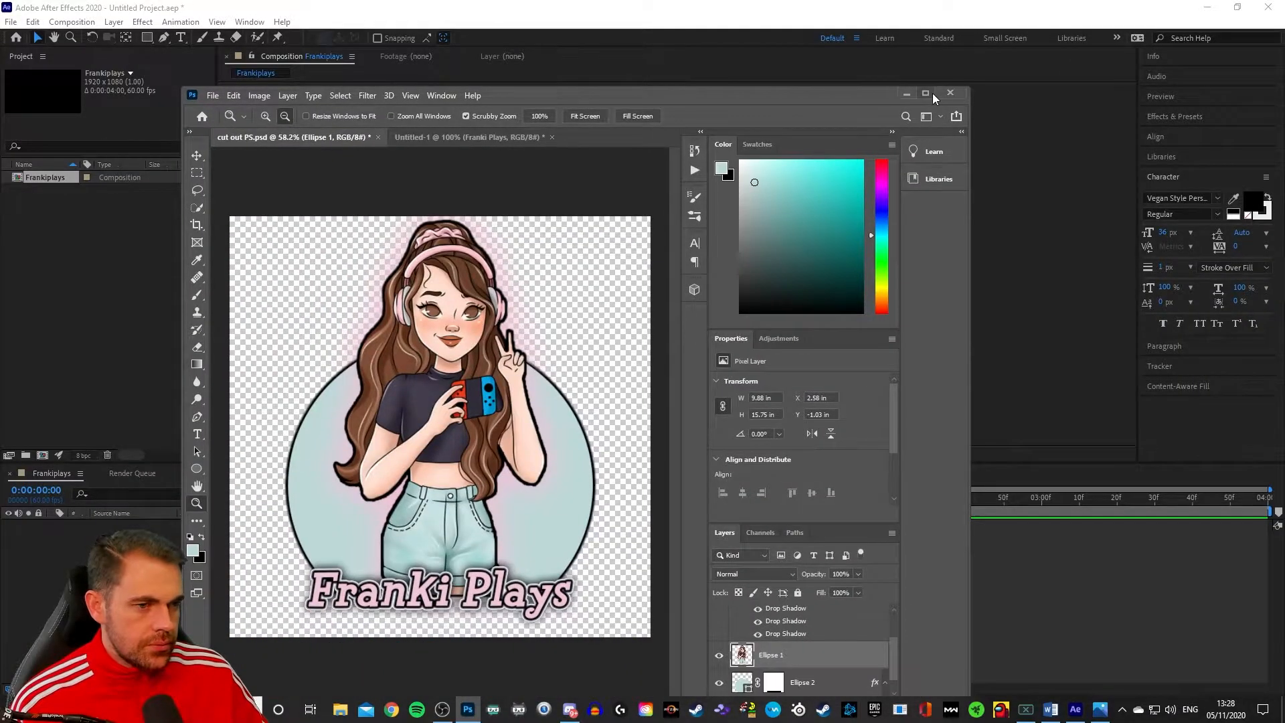
# - Switch to Photoshop and save the logo as a PNG named "franki logo" with the large file size option
pyautogui.click(933, 93)
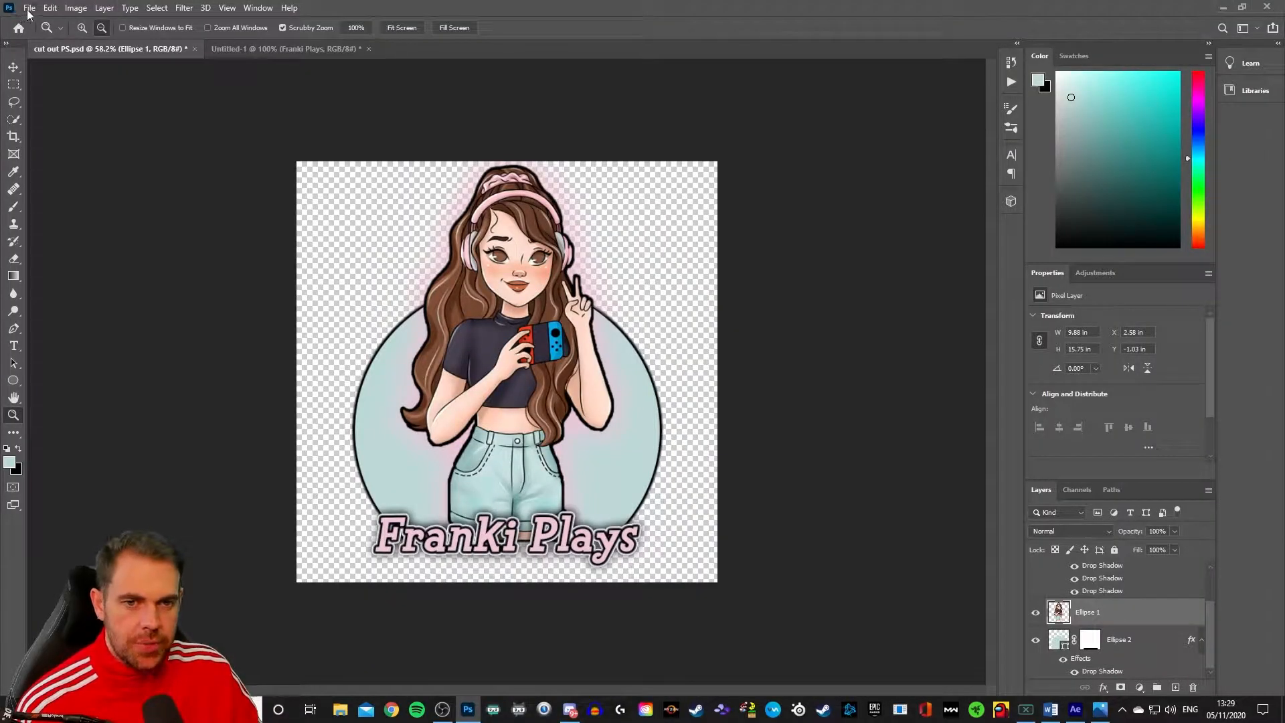
pyautogui.click(29, 10)
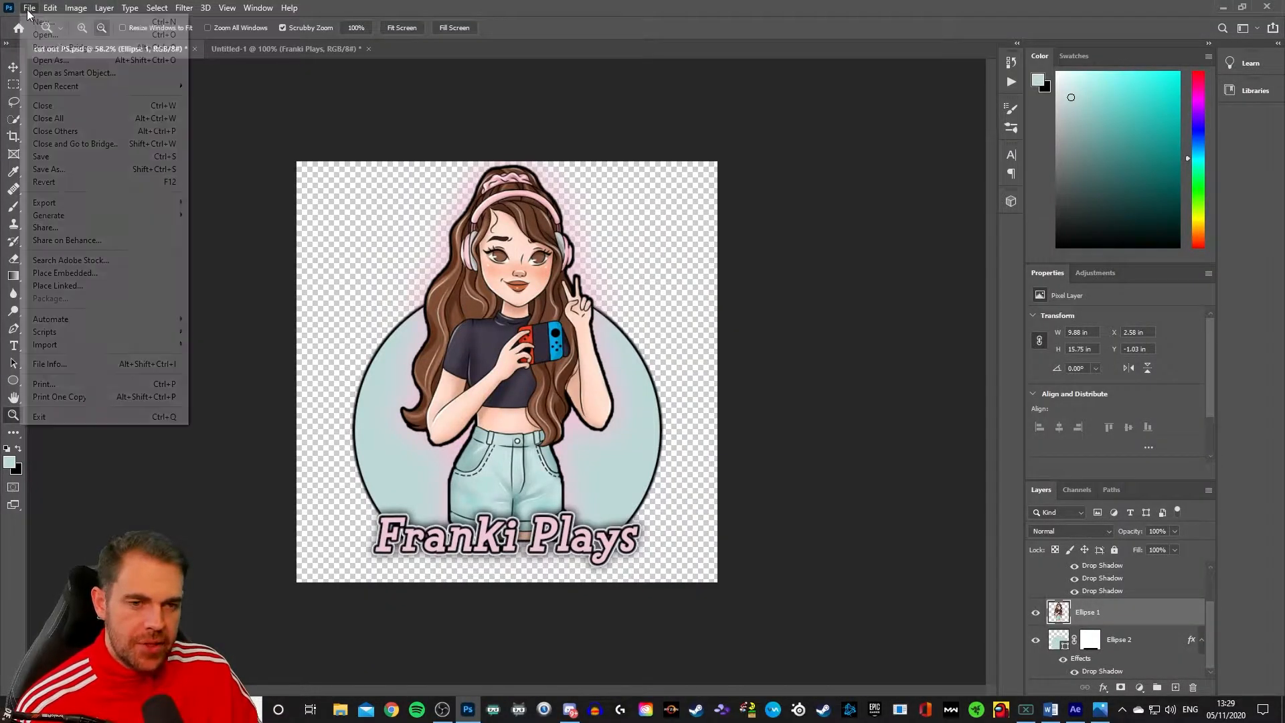
pyautogui.click(83, 172)
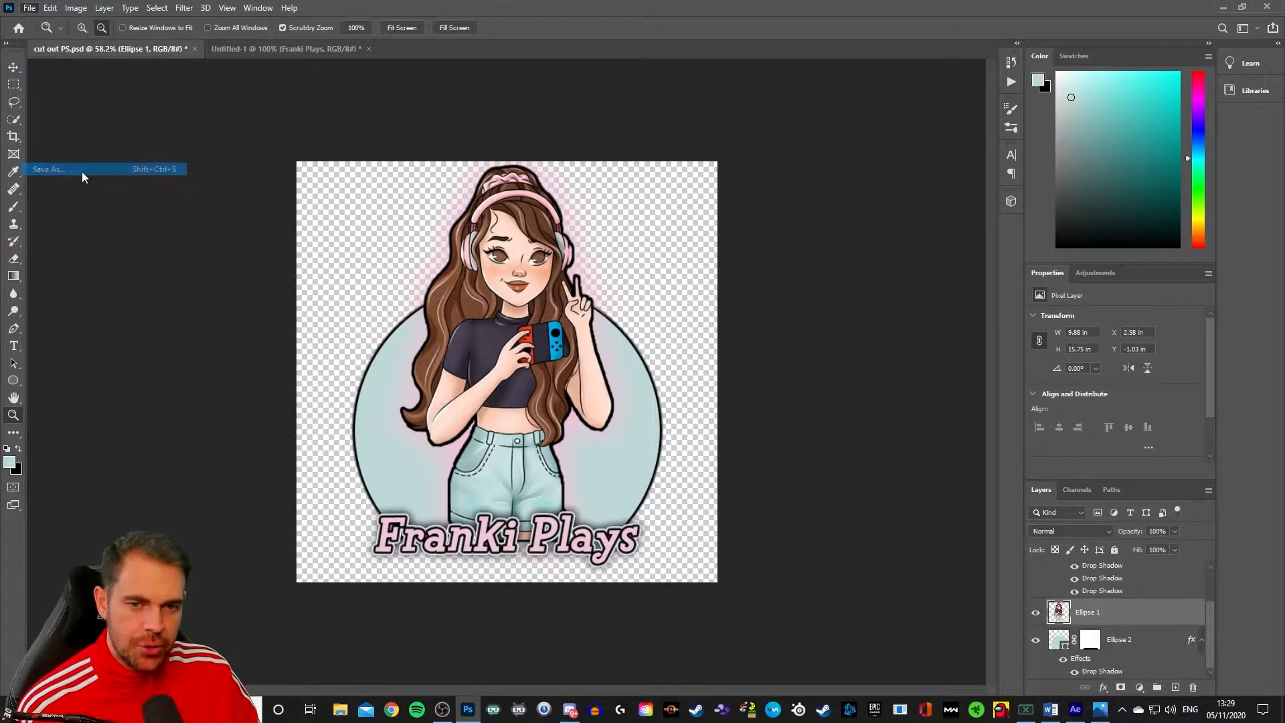
pyautogui.click(746, 365)
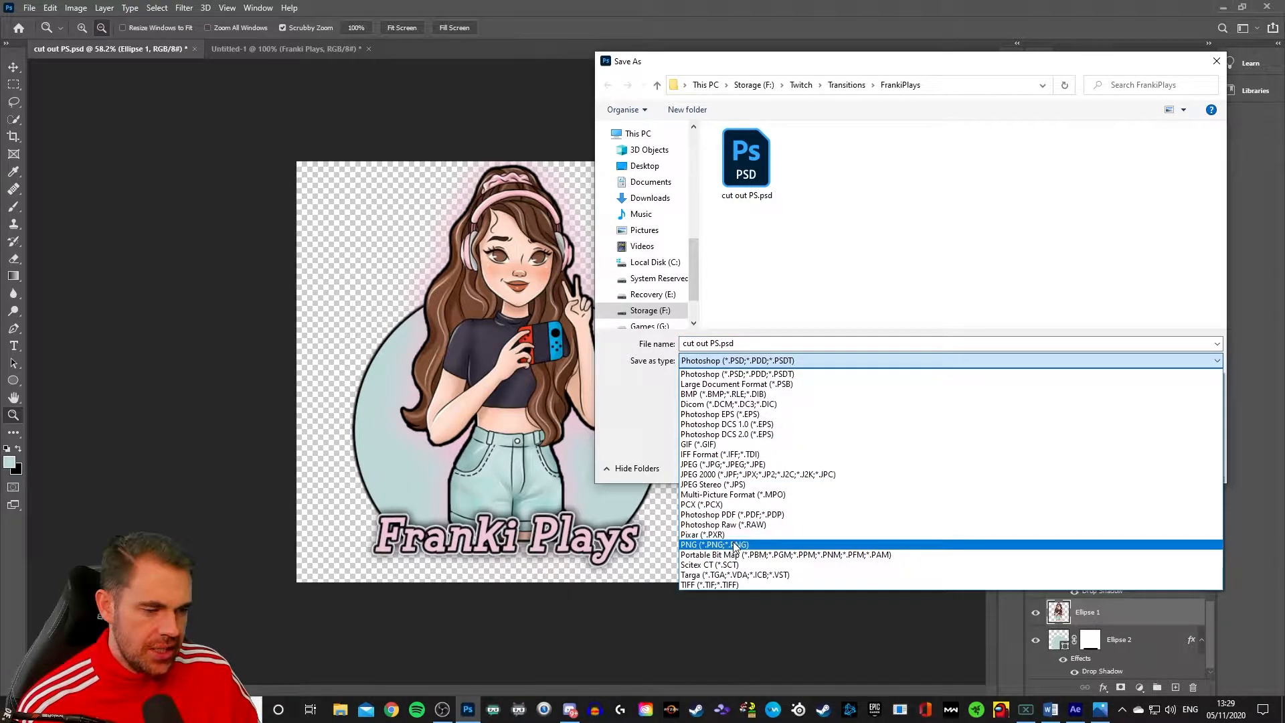
pyautogui.click(737, 545)
pyautogui.doubleClick(751, 345)
pyautogui.write('franki ')
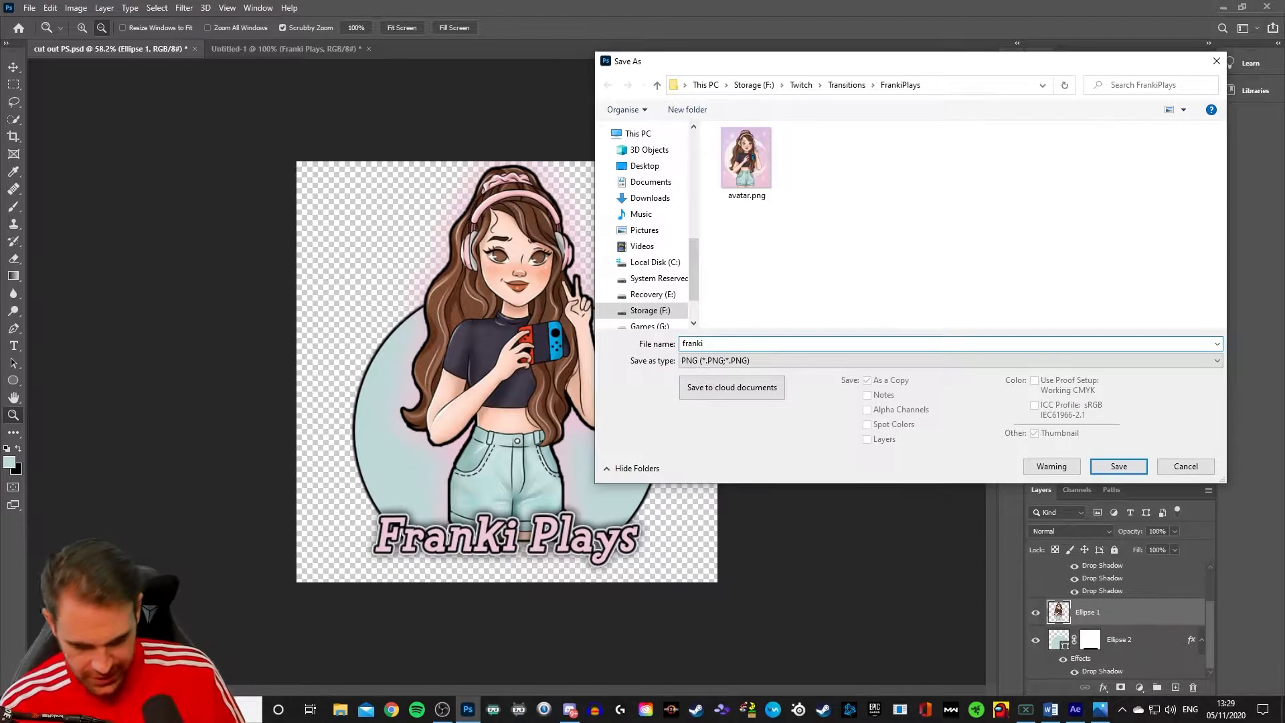
pyautogui.write('logo')
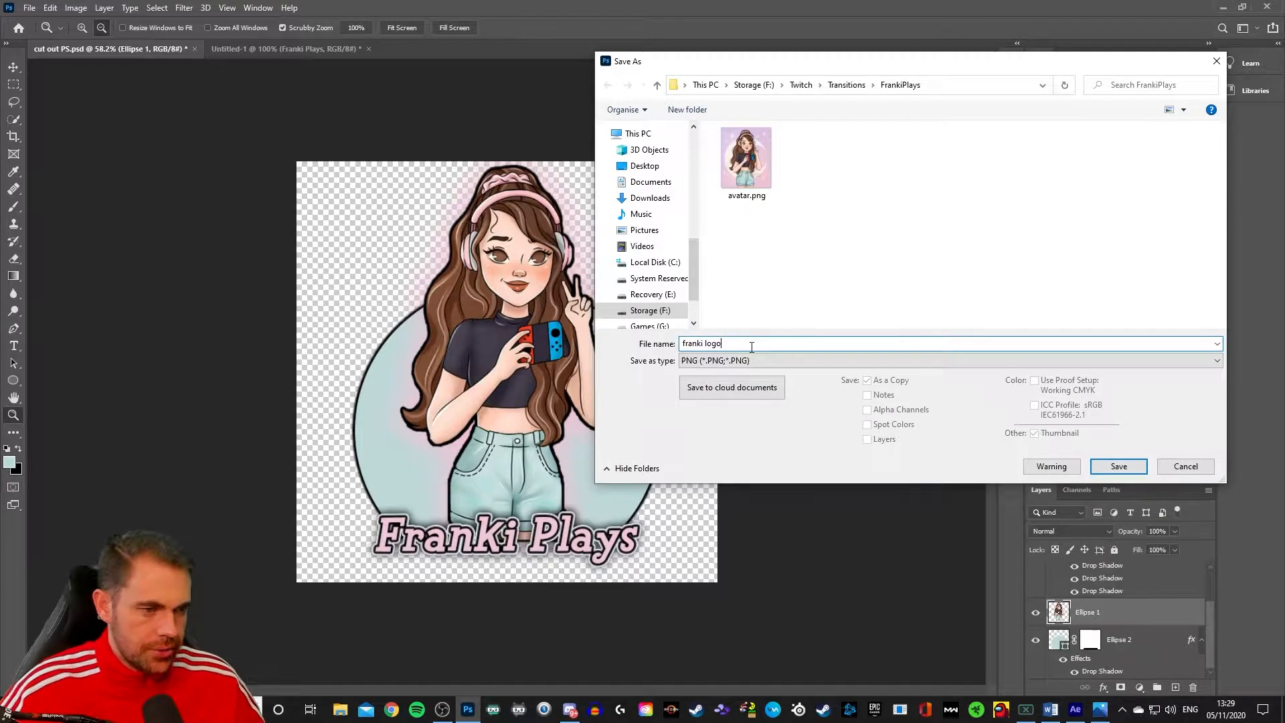
pyautogui.click(1115, 467)
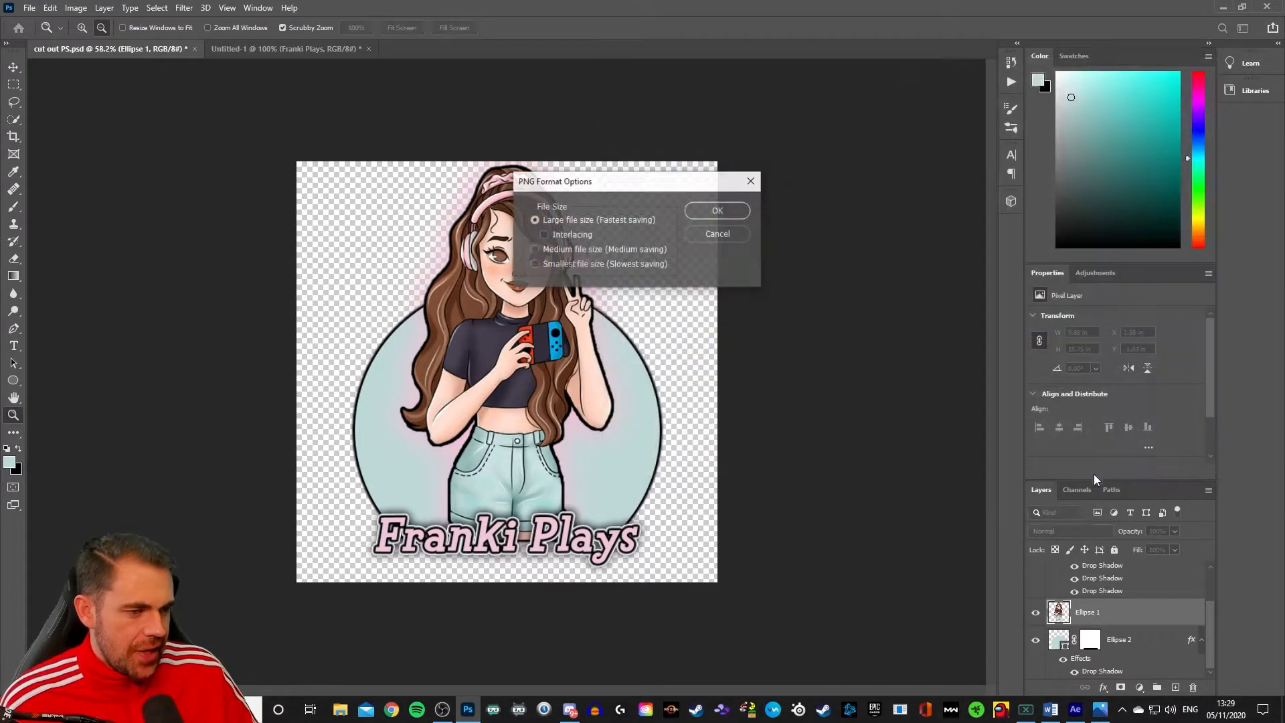
pyautogui.click(728, 211)
# - Return to After Effects and bring franki logo.png from the FrankiPlays folder into the Frankiplays timeline as a layer
pyautogui.moveTo(834, 10); pyautogui.dragTo(1284, 186)
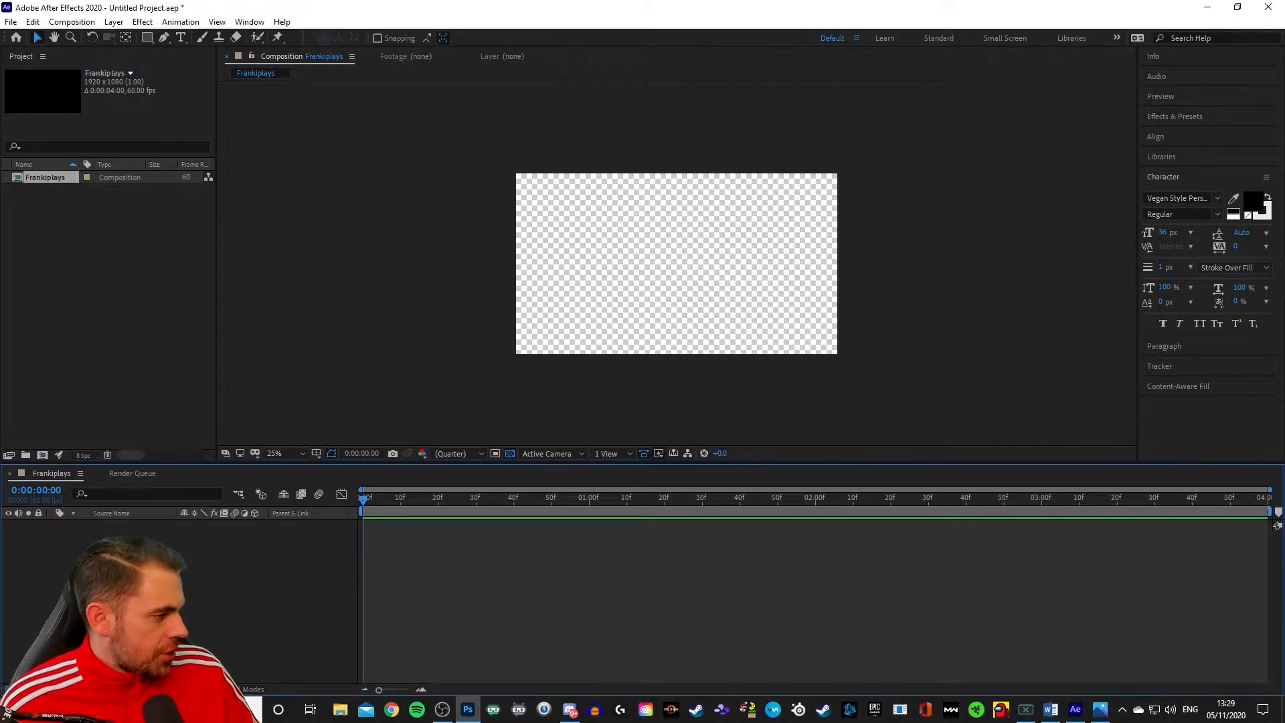
pyautogui.press('super+e')
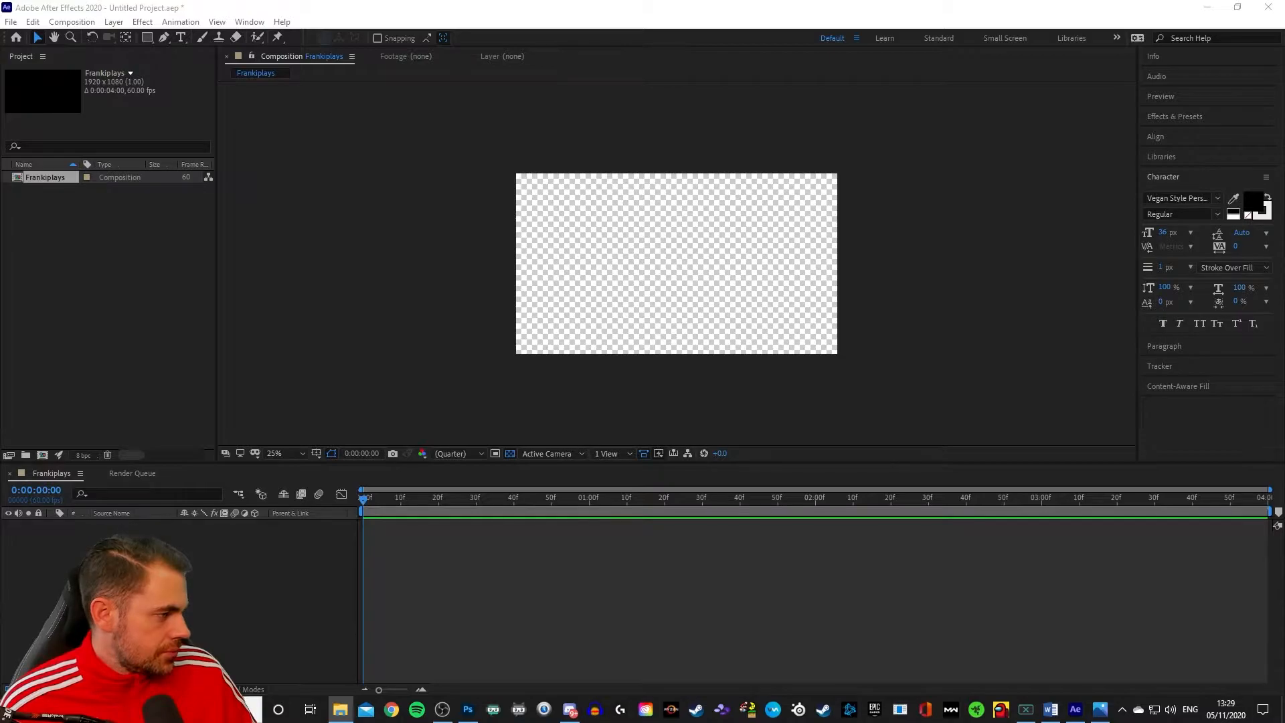
pyautogui.moveTo(1284, 335); pyautogui.dragTo(1004, 60)
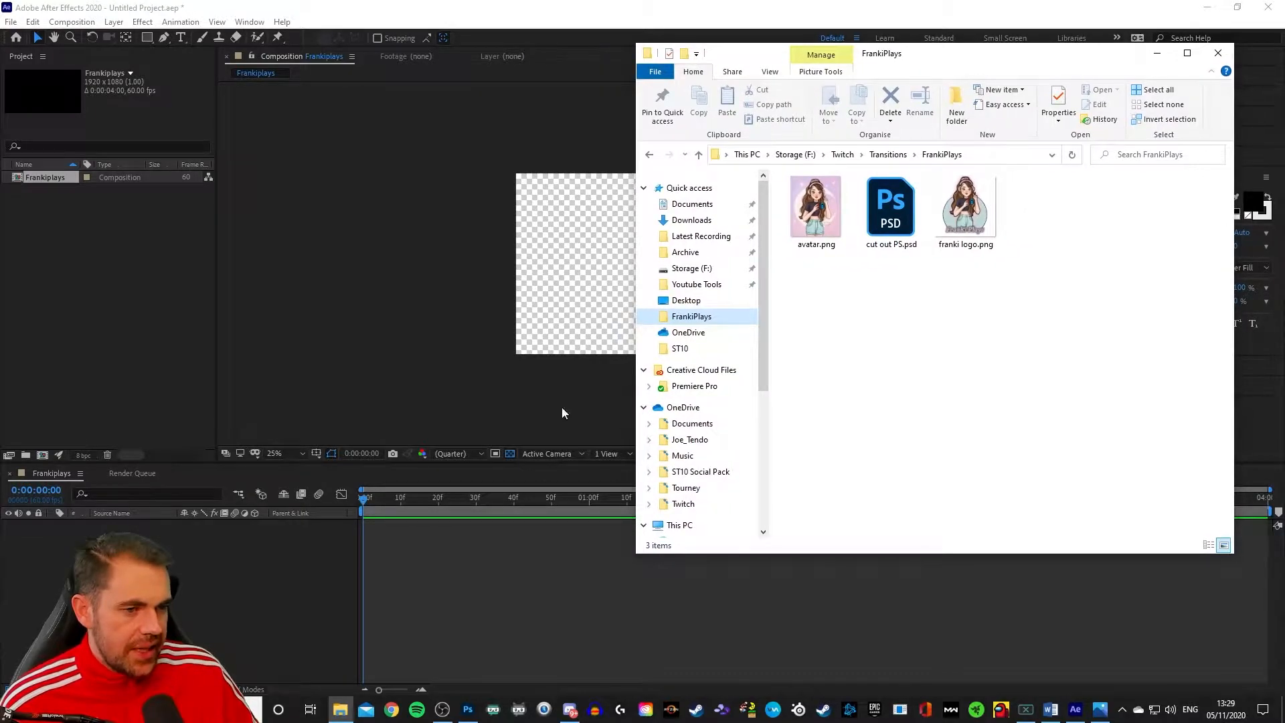
pyautogui.moveTo(984, 222); pyautogui.dragTo(215, 611)
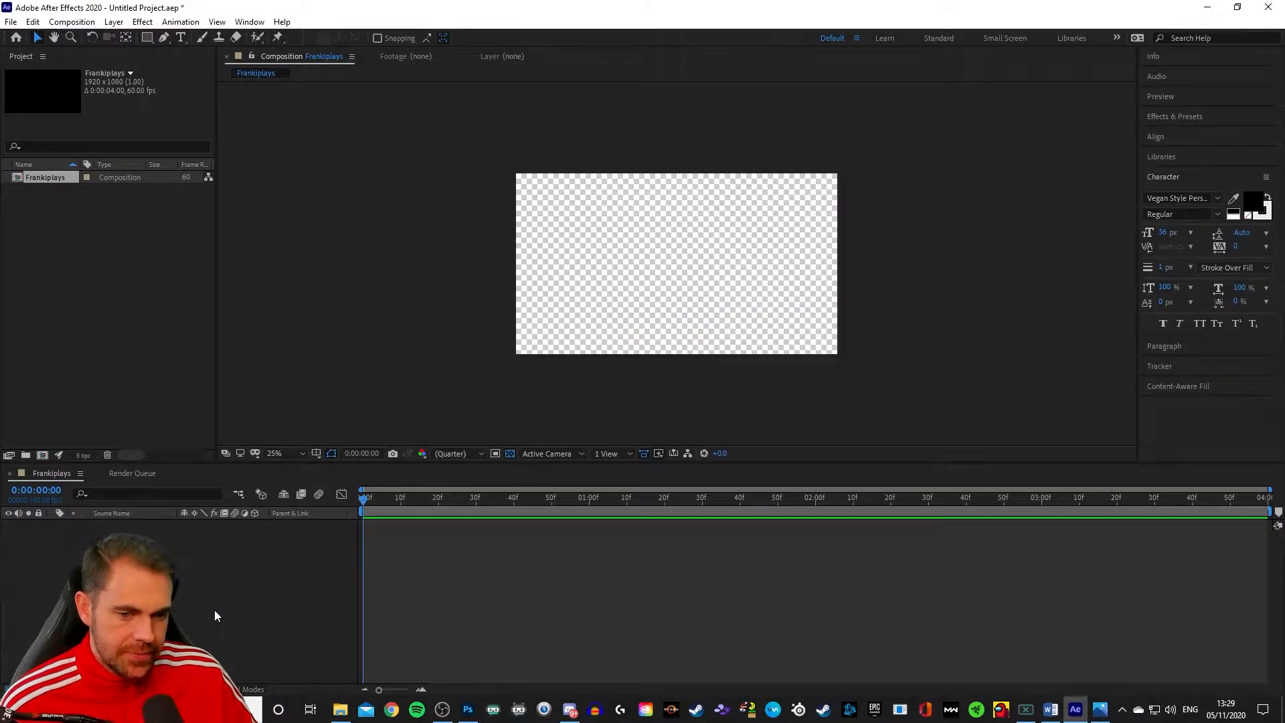
pyautogui.moveTo(362, 529)
pyautogui.mouseDown()
pyautogui.moveTo(611, 529)
pyautogui.moveTo(343, 541)
pyautogui.mouseUp()
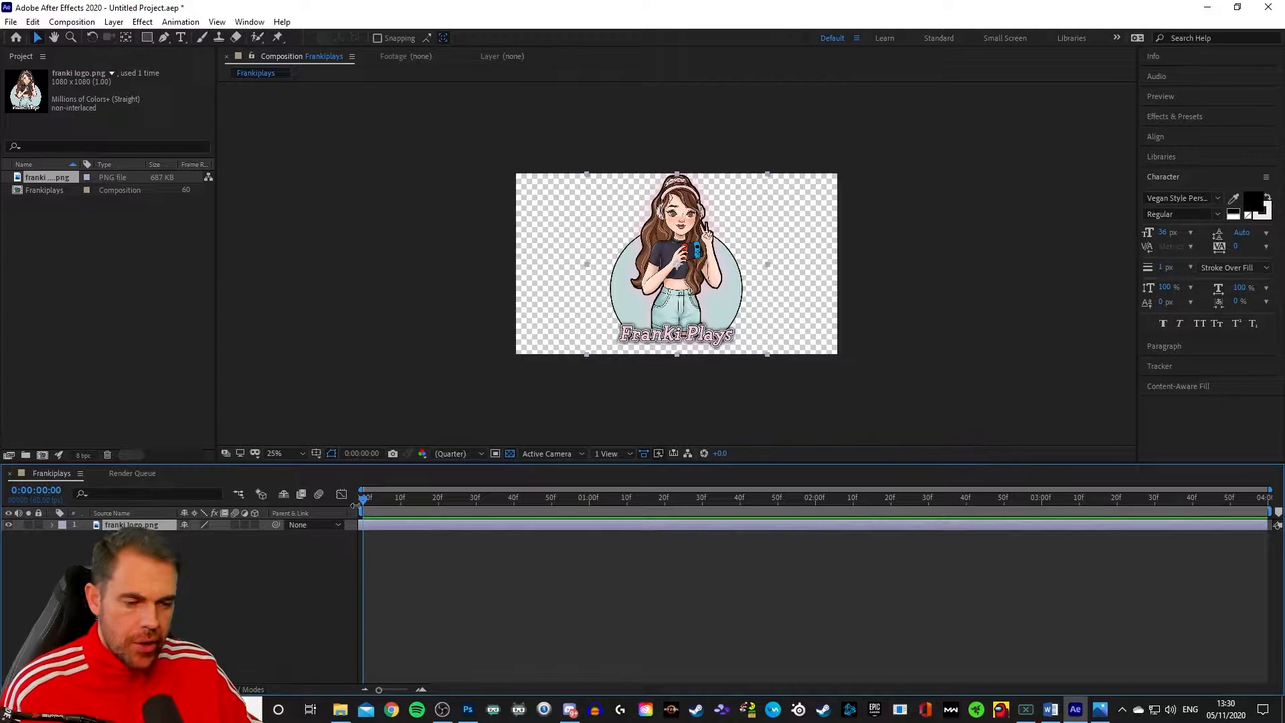
# - Trim the start of the franki logo.png layer to 0:00:01:50 and move the current time there
pyautogui.moveTo(364, 497); pyautogui.dragTo(361, 499)
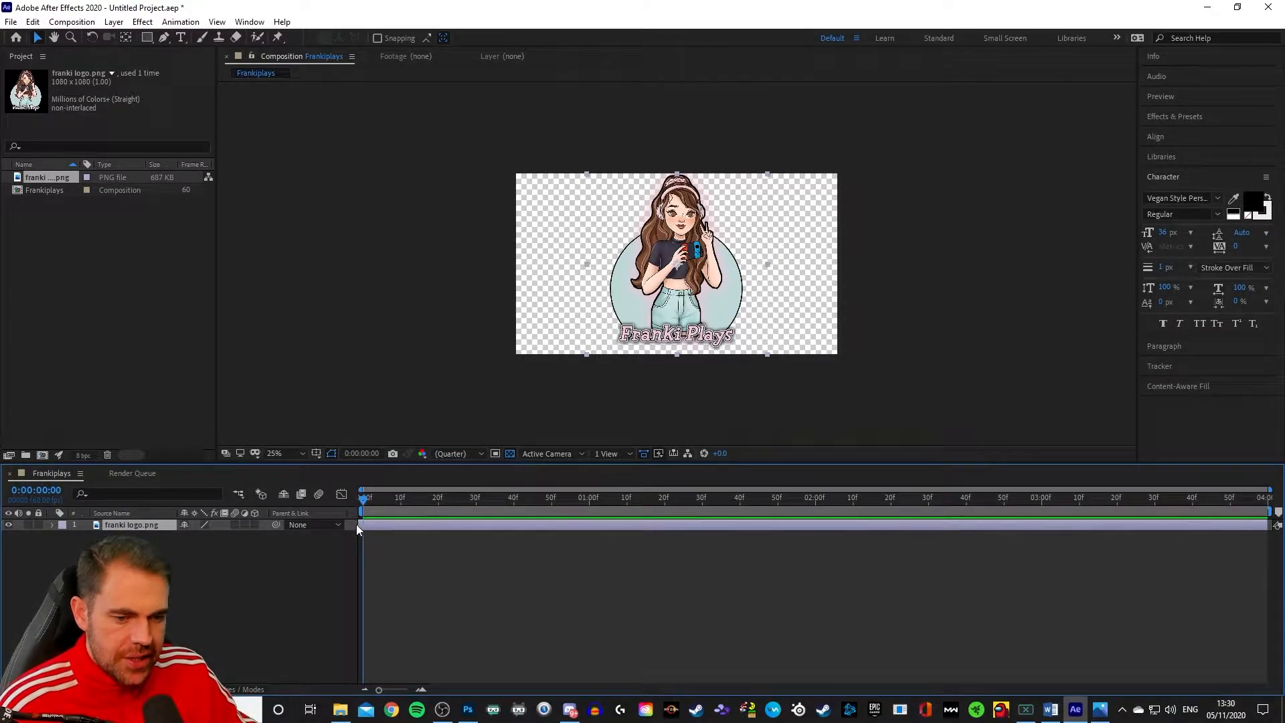
pyautogui.click(359, 526)
pyautogui.click(357, 526)
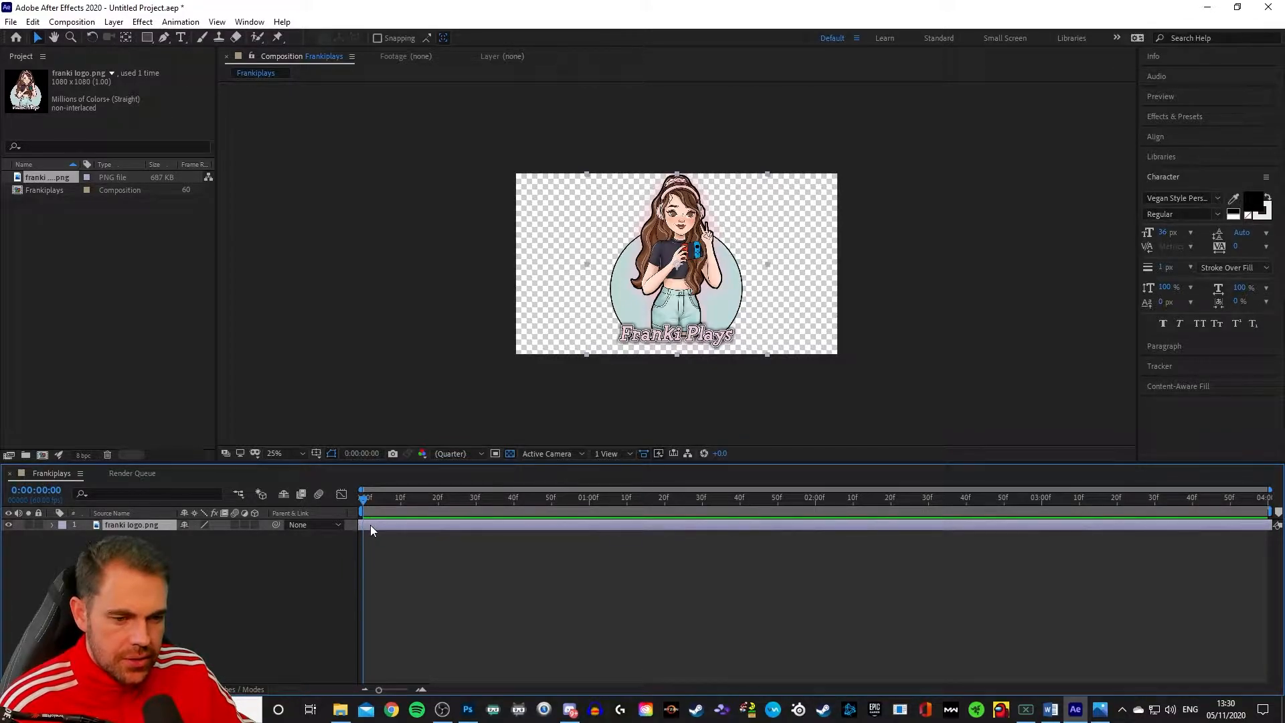
pyautogui.moveTo(359, 525); pyautogui.dragTo(809, 512)
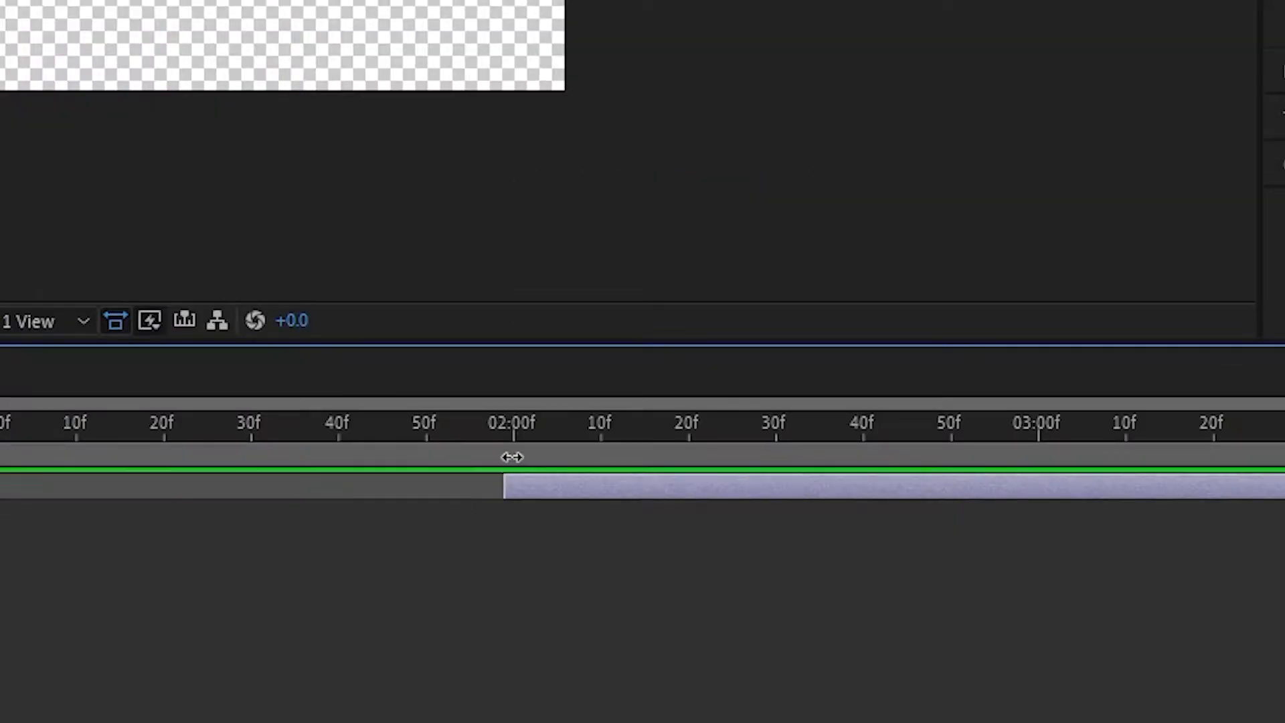
pyautogui.moveTo(512, 457); pyautogui.dragTo(428, 460)
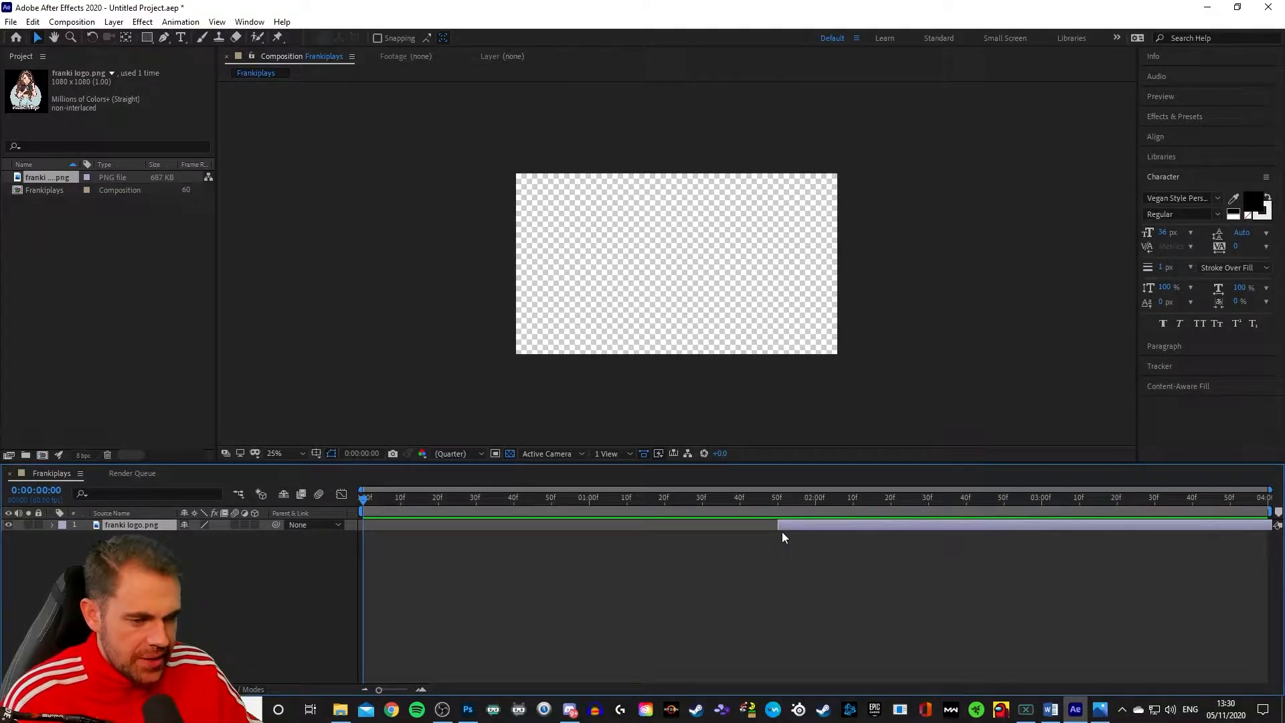
pyautogui.moveTo(364, 499); pyautogui.dragTo(777, 518)
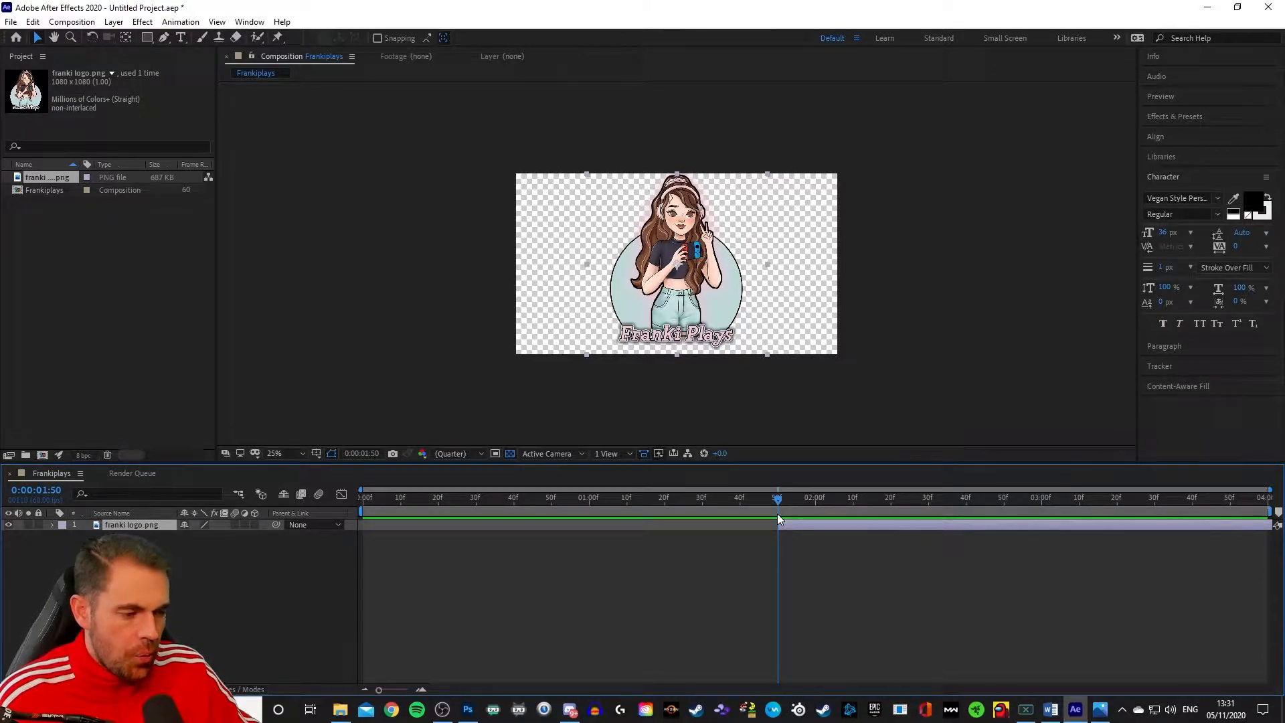
# - Move the current time to 0:00:02:20, reveal the logo layer's Transform properties and resize the logo to about 83.7%
pyautogui.moveTo(778, 517); pyautogui.dragTo(928, 514)
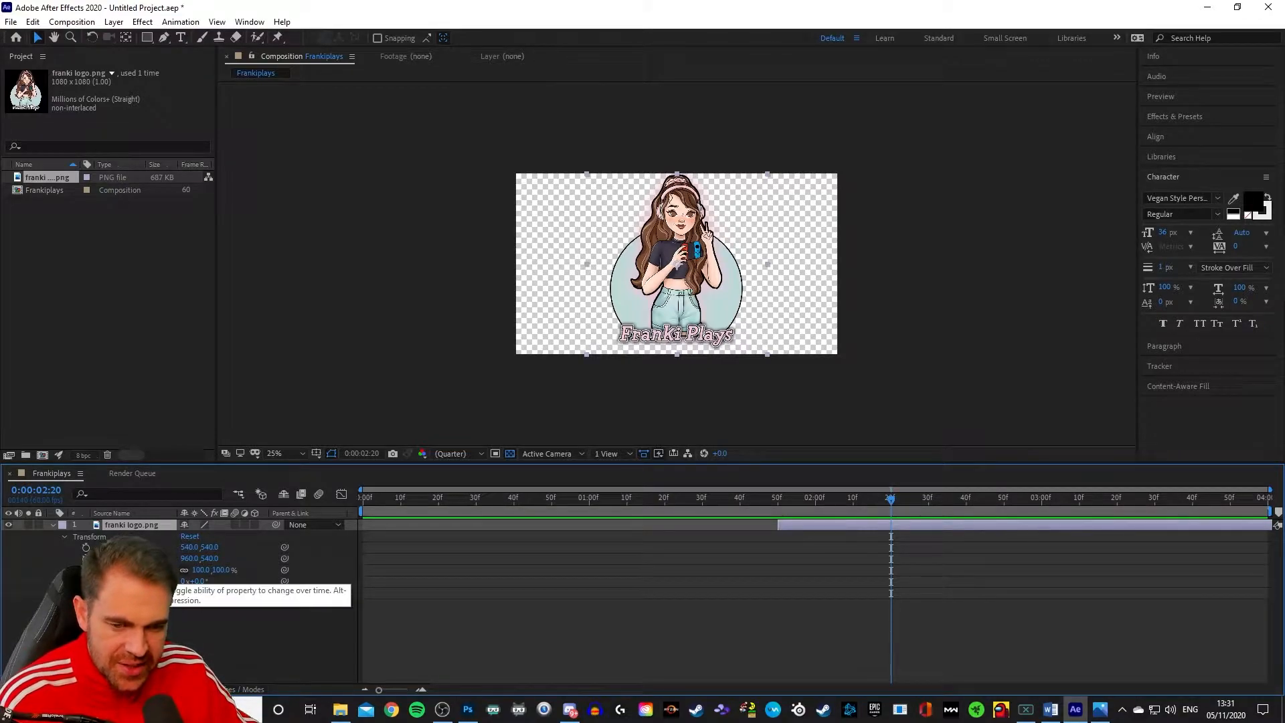
pyautogui.click(53, 525)
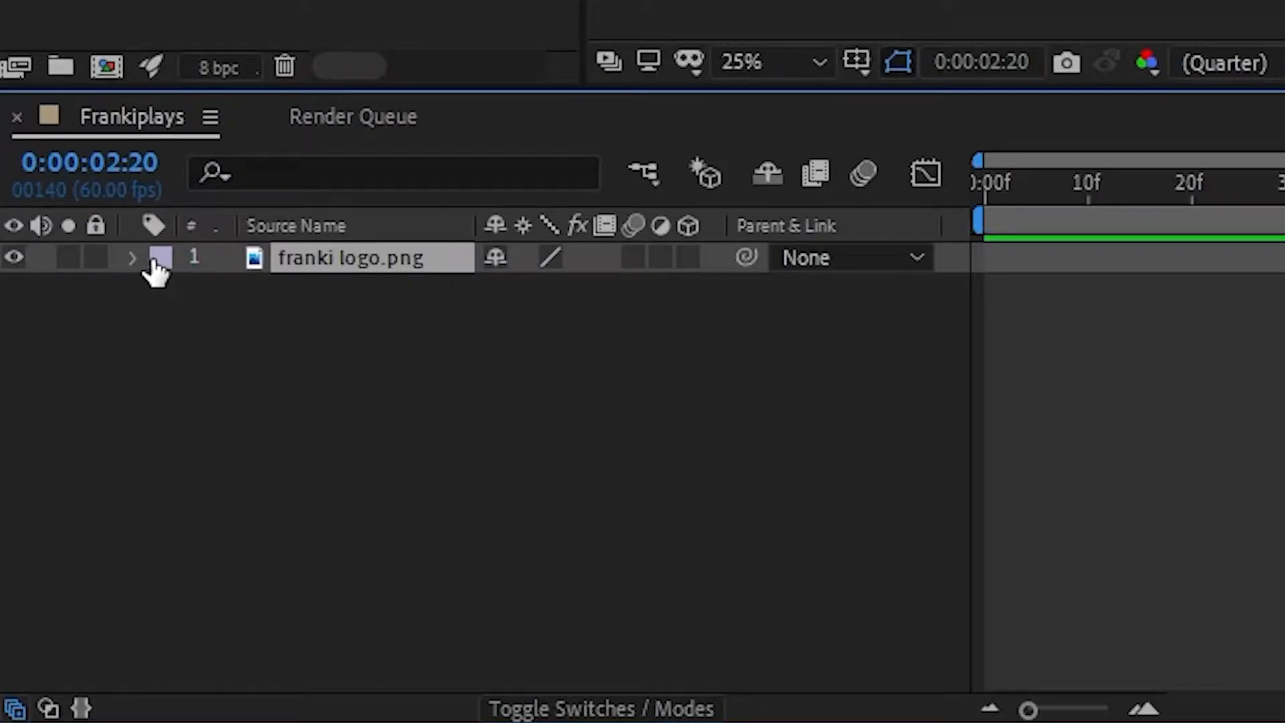
pyautogui.click(131, 258)
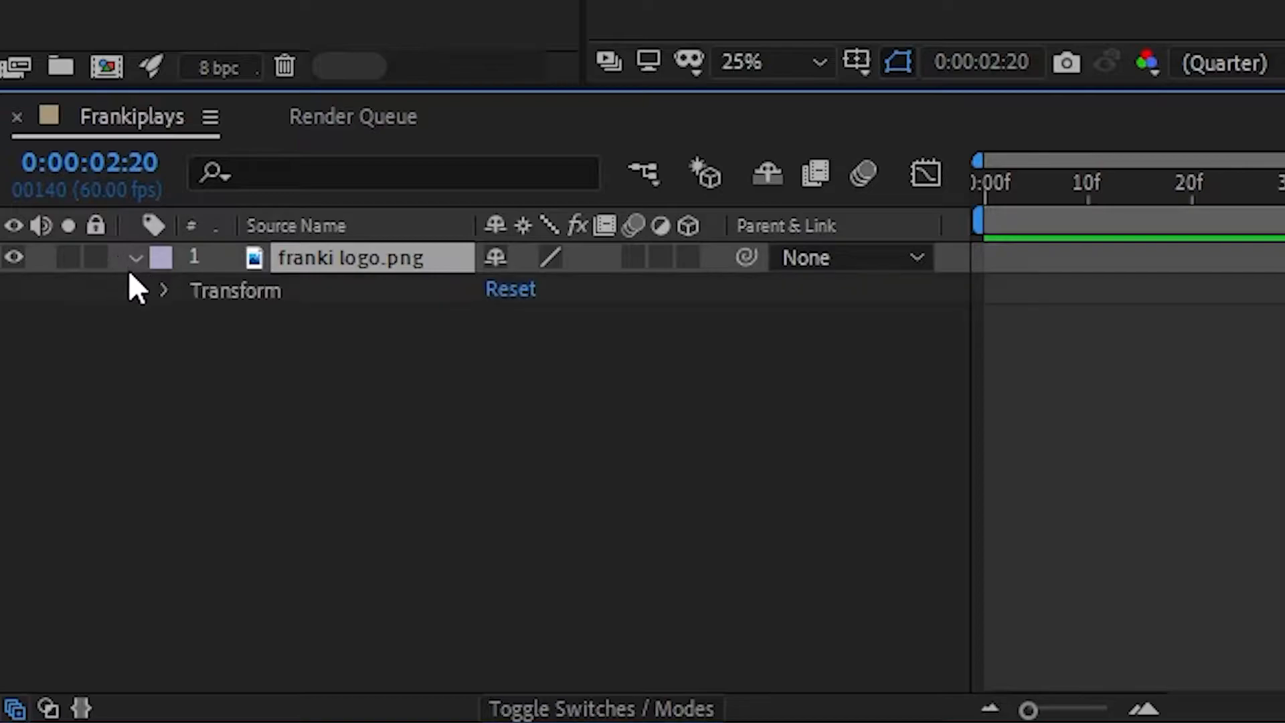
pyautogui.click(164, 290)
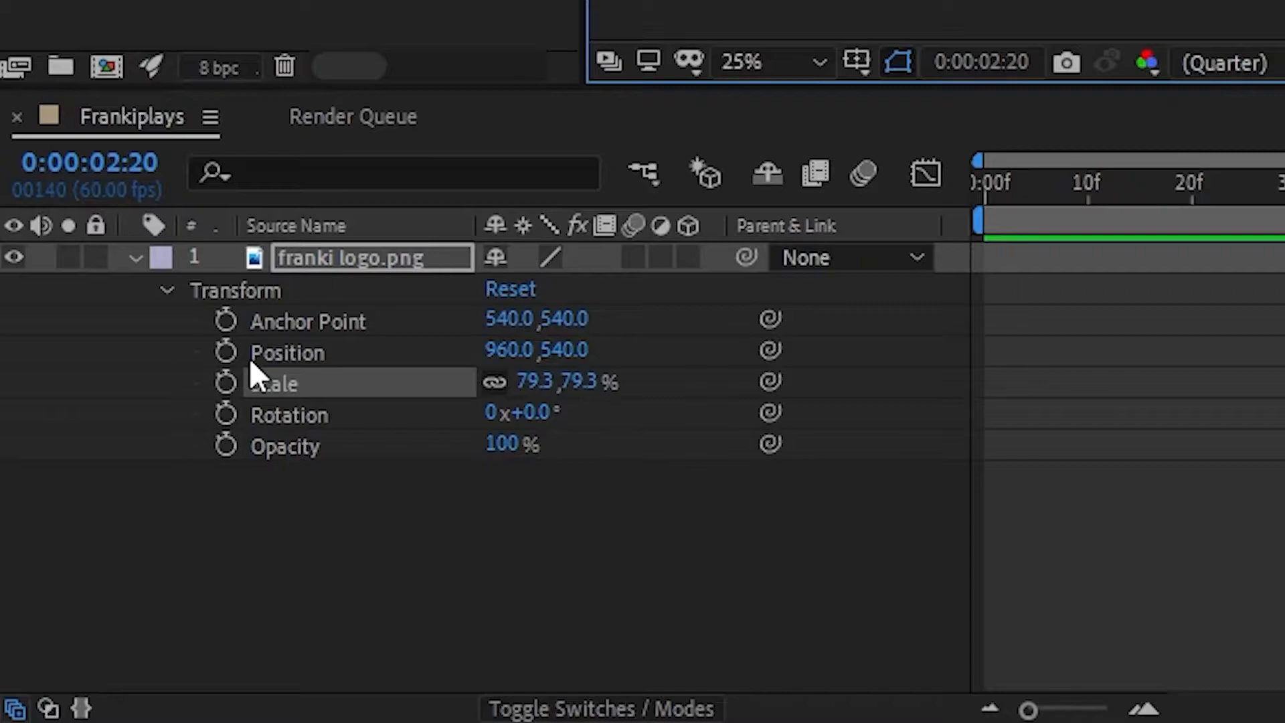
pyautogui.click(86, 571)
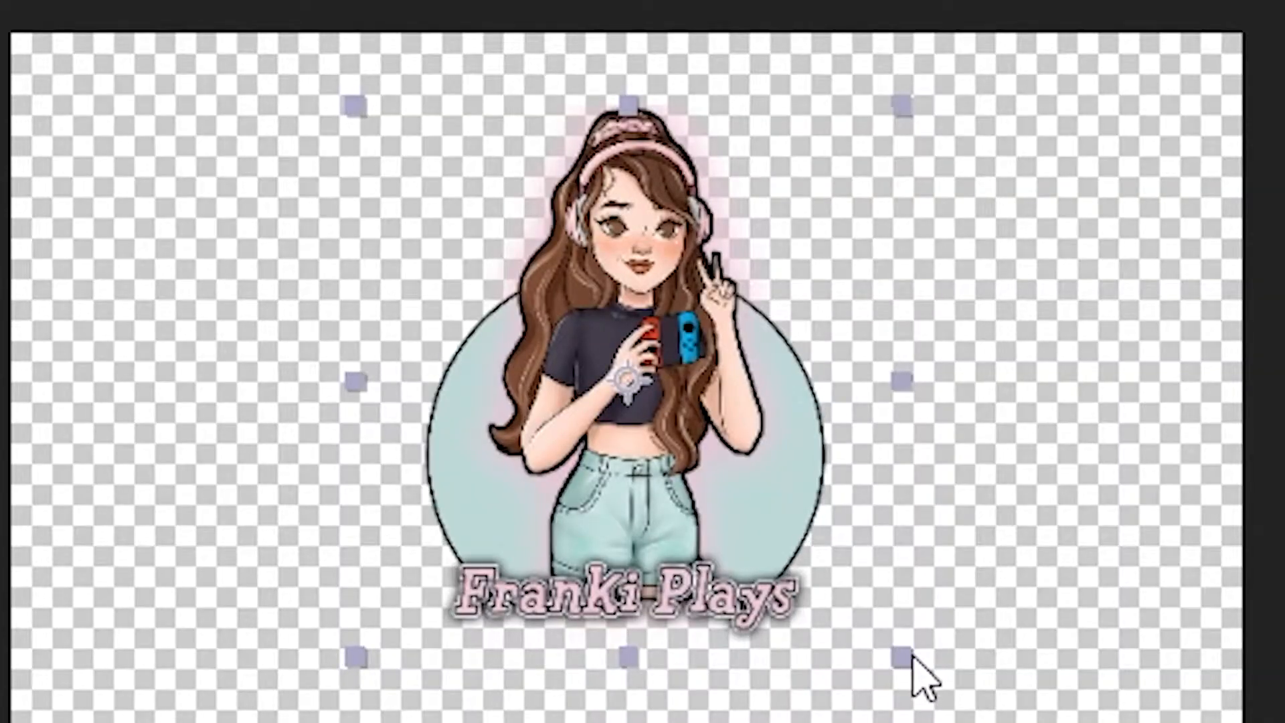
pyautogui.moveTo(917, 657)
pyautogui.mouseDown()
pyautogui.moveTo(809, 548)
pyautogui.moveTo(908, 635)
pyautogui.mouseUp()
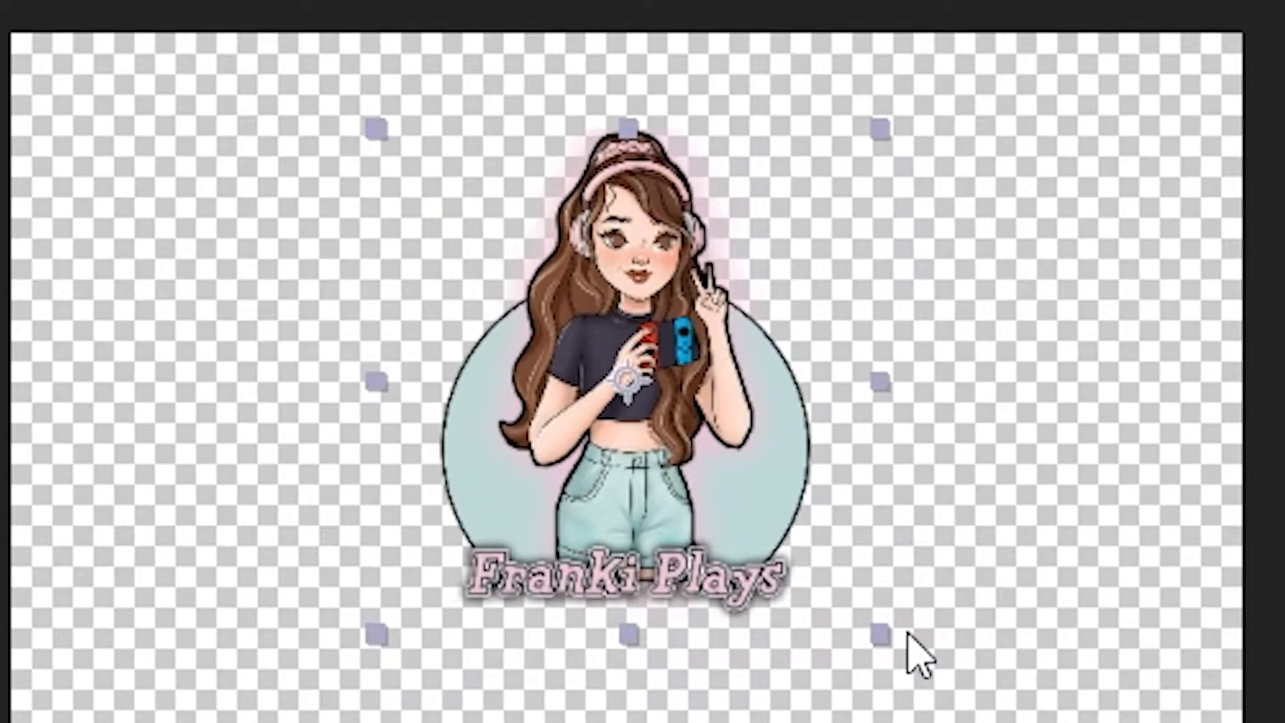
pyautogui.moveTo(908, 634); pyautogui.dragTo(933, 663)
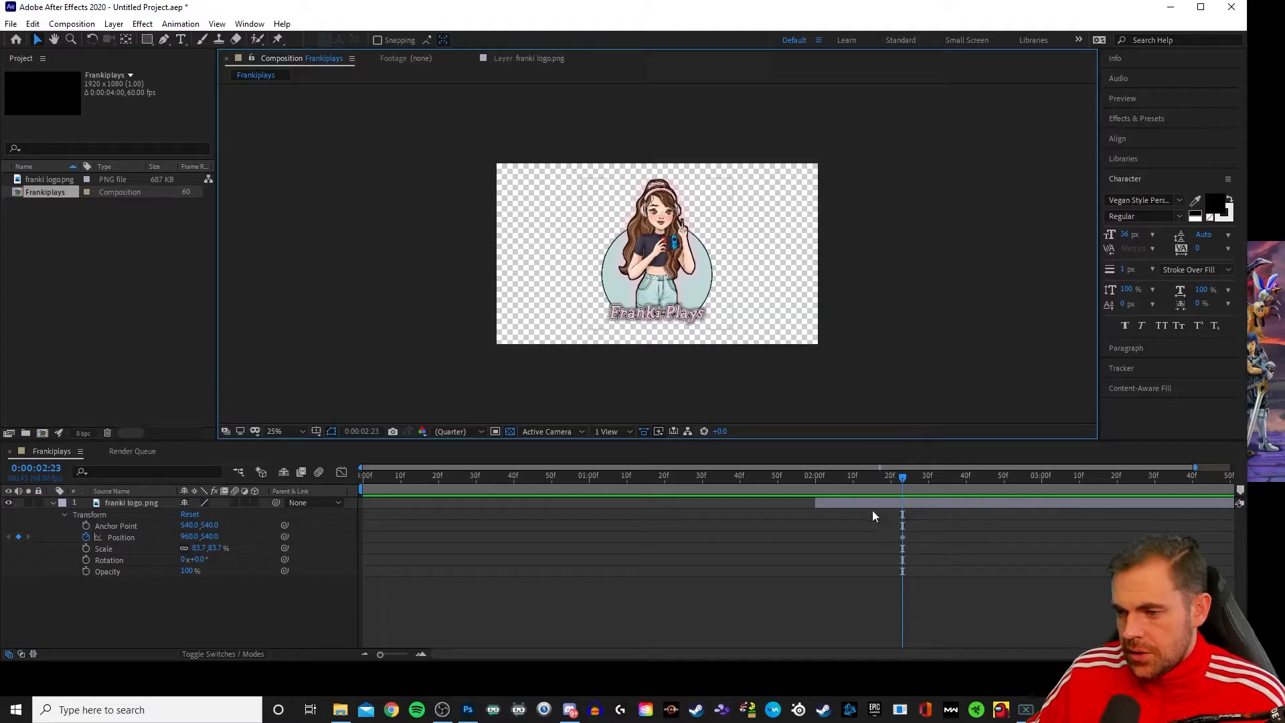
# - Add a Scale keyframe to the logo layer at 0:00:02:00 and reduce its scale to 0%
pyautogui.click(817, 479)
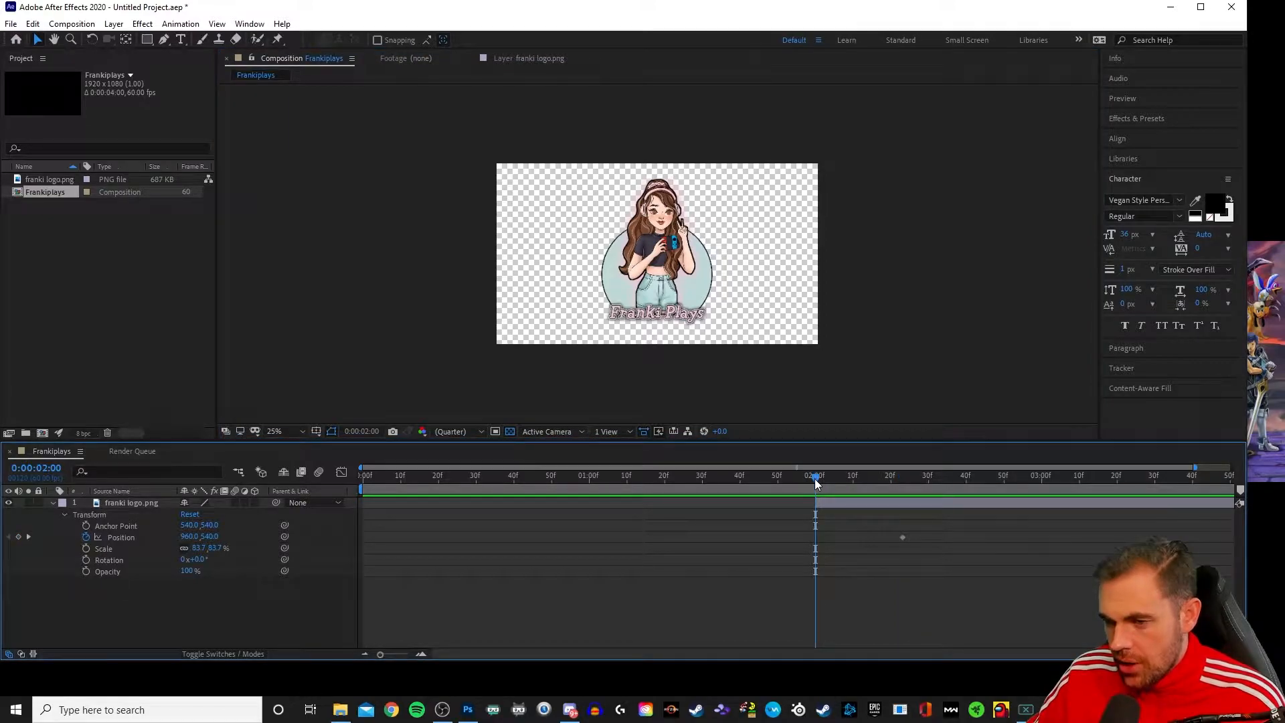
pyautogui.click(678, 281)
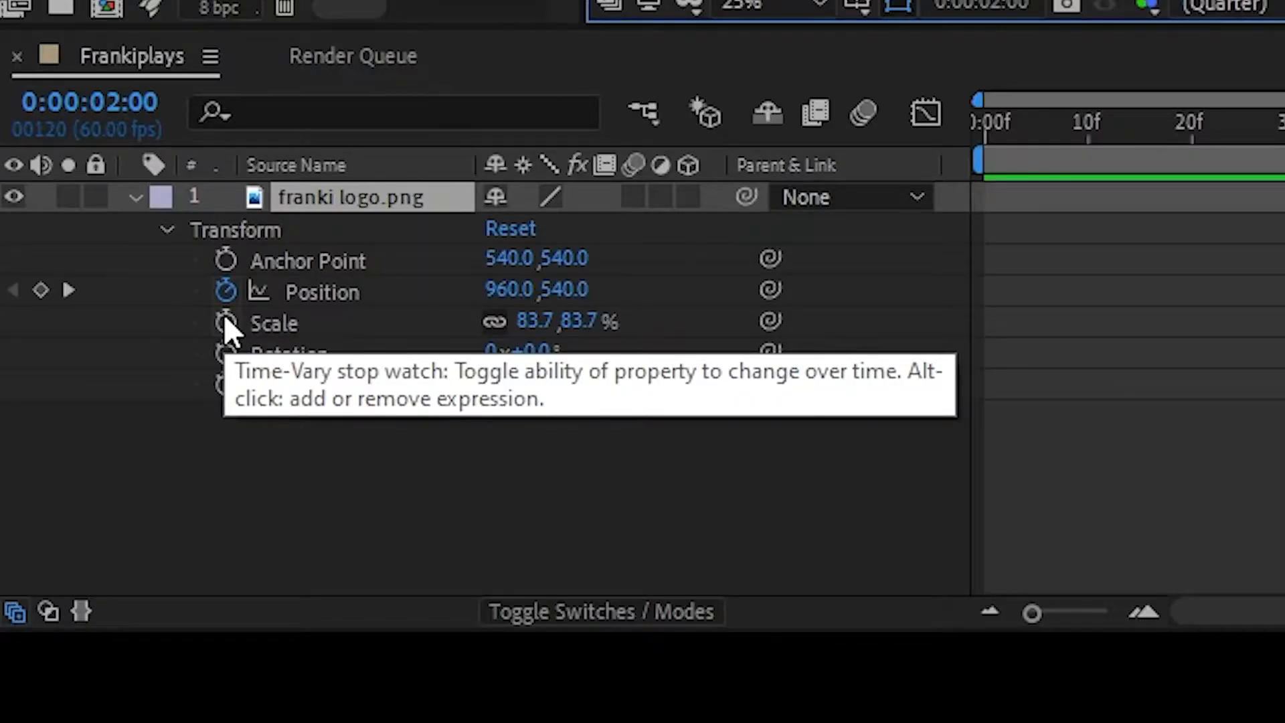
pyautogui.click(226, 322)
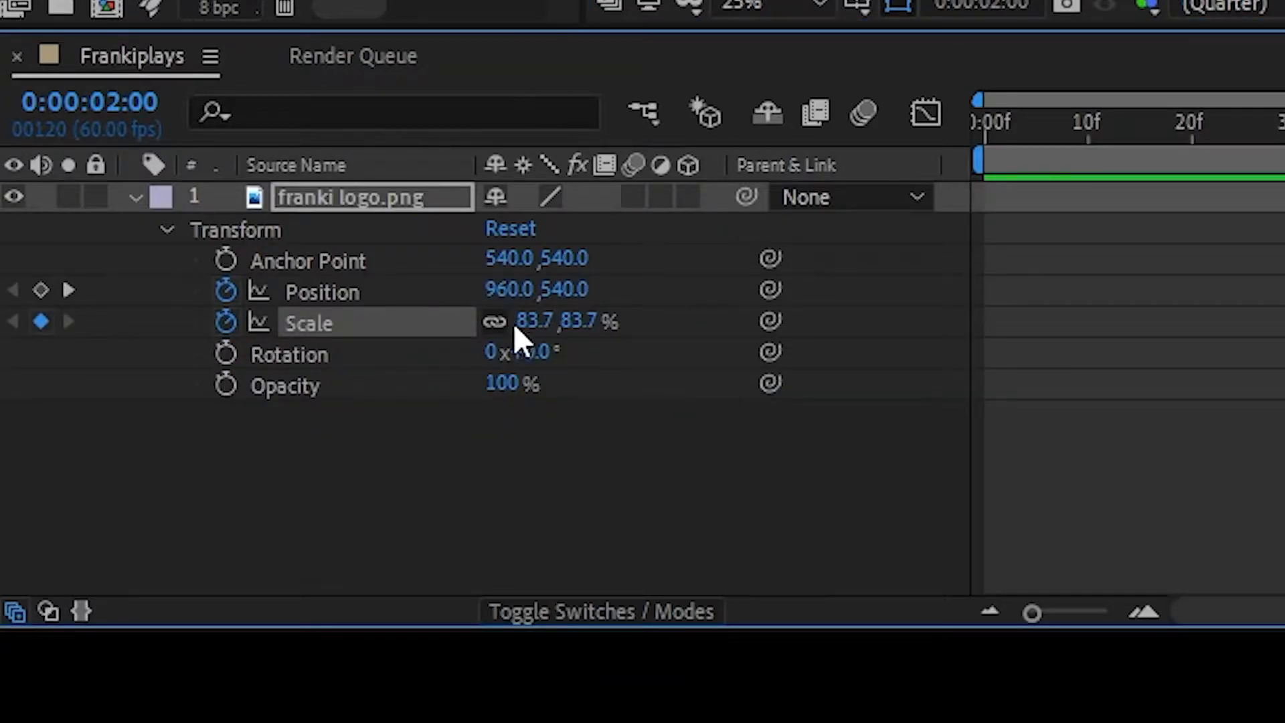
pyautogui.moveTo(585, 328); pyautogui.dragTo(401, 324)
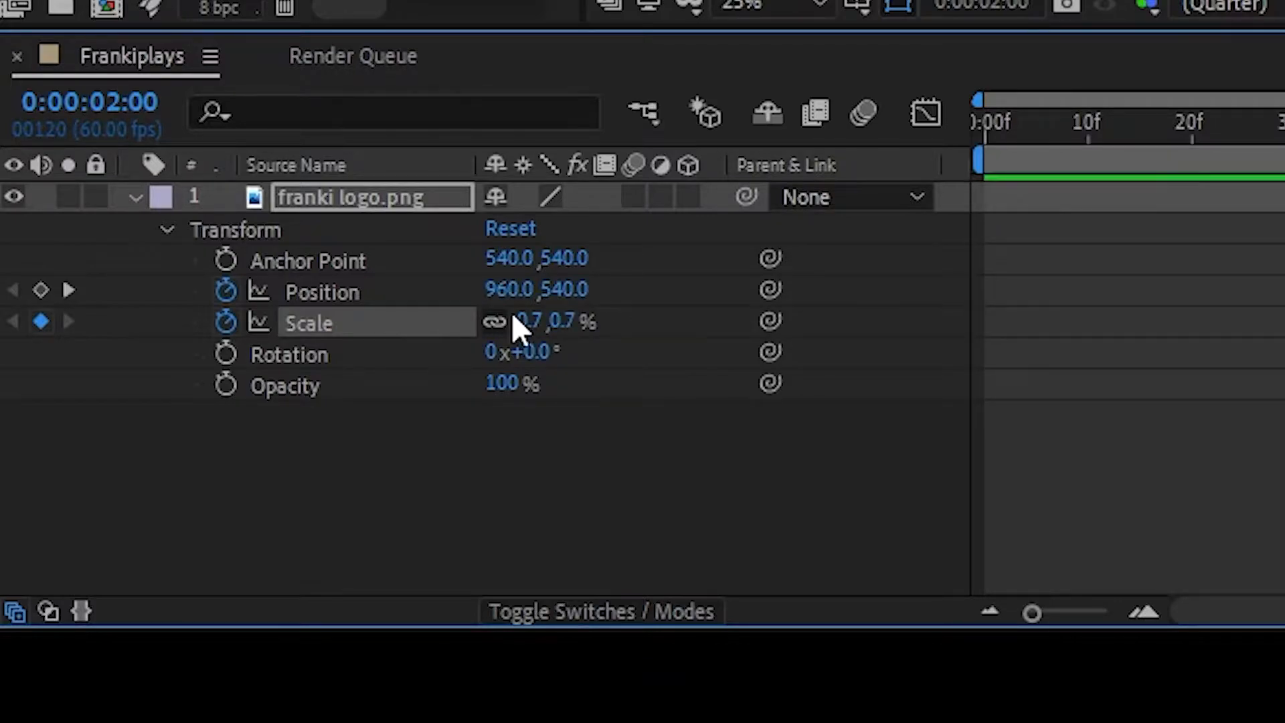
# - Play a preview of the logo's scale-up animation from 0:00:01:32, and scrub through its keyframes to 0:00:02:29
pyautogui.moveTo(769, 488); pyautogui.dragTo(710, 498)
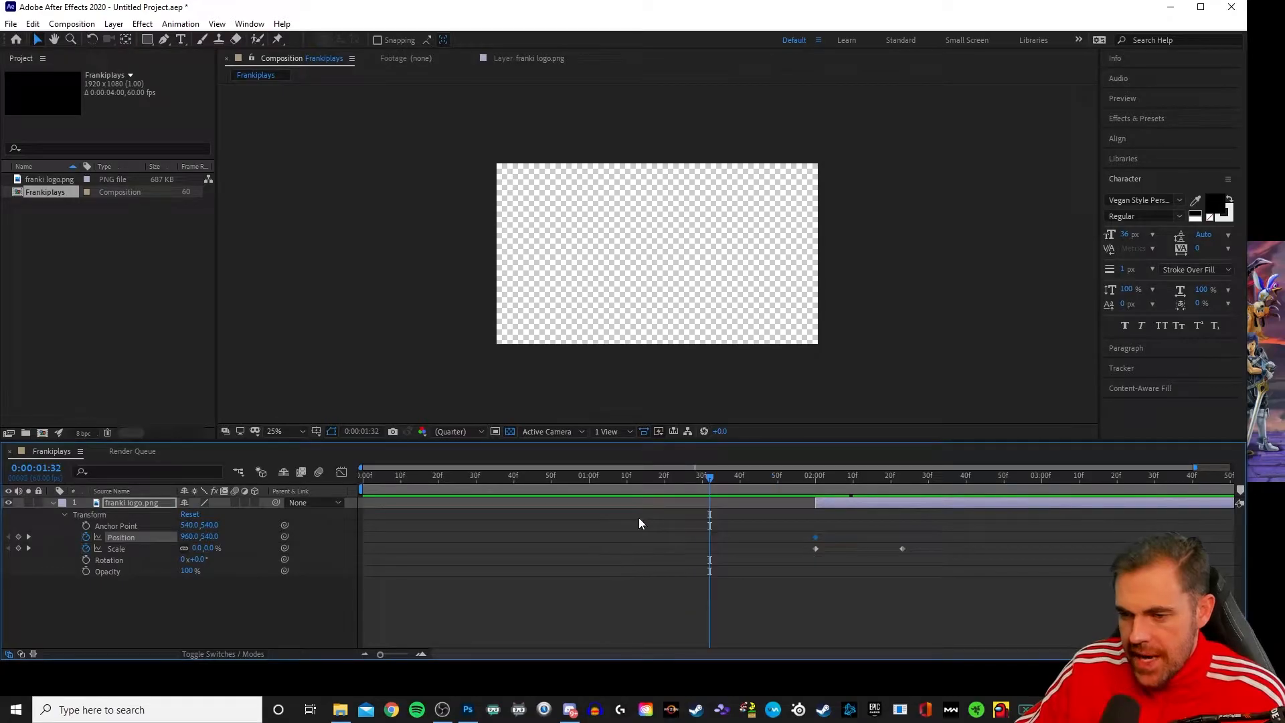
pyautogui.rightClick(638, 517)
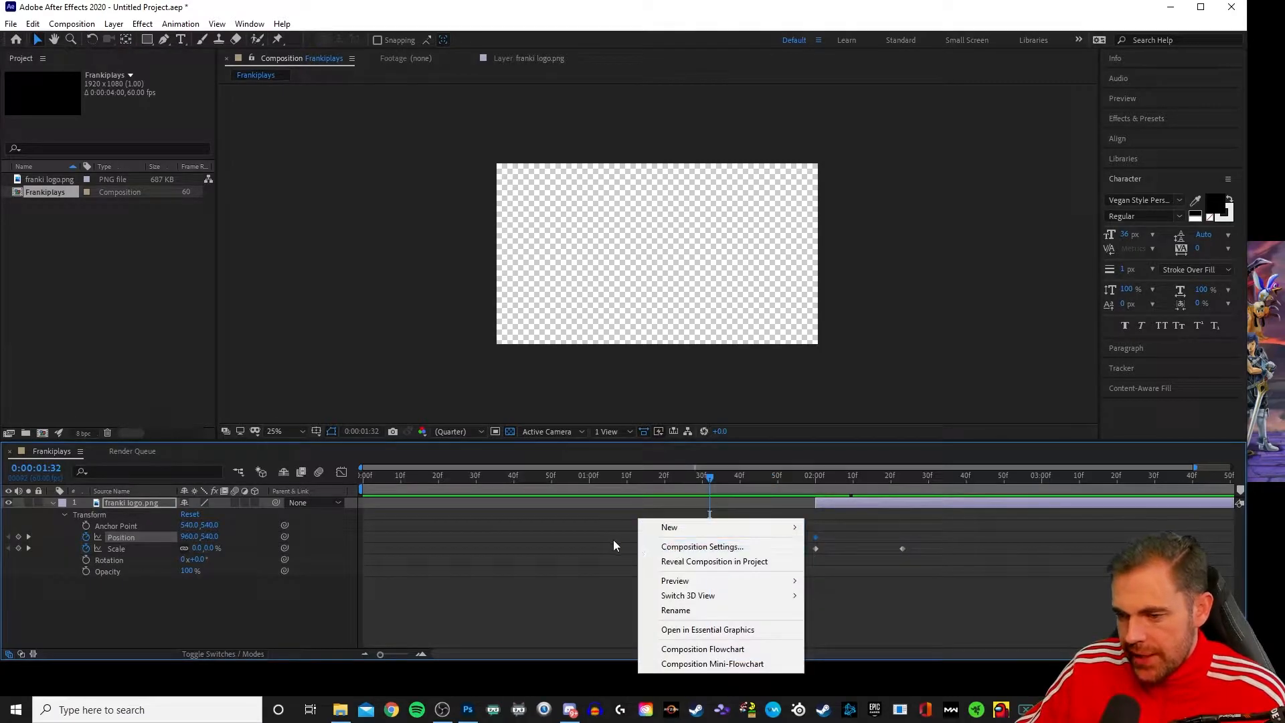
pyautogui.moveTo(729, 581)
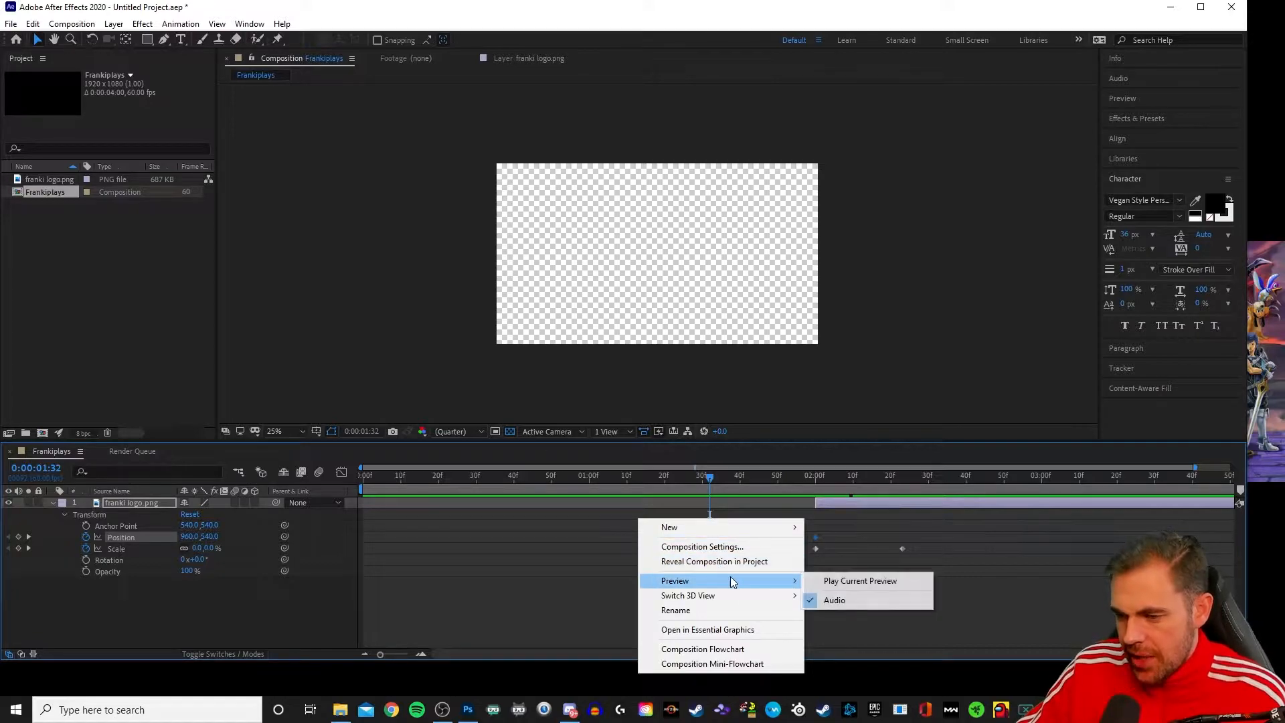
pyautogui.click(851, 584)
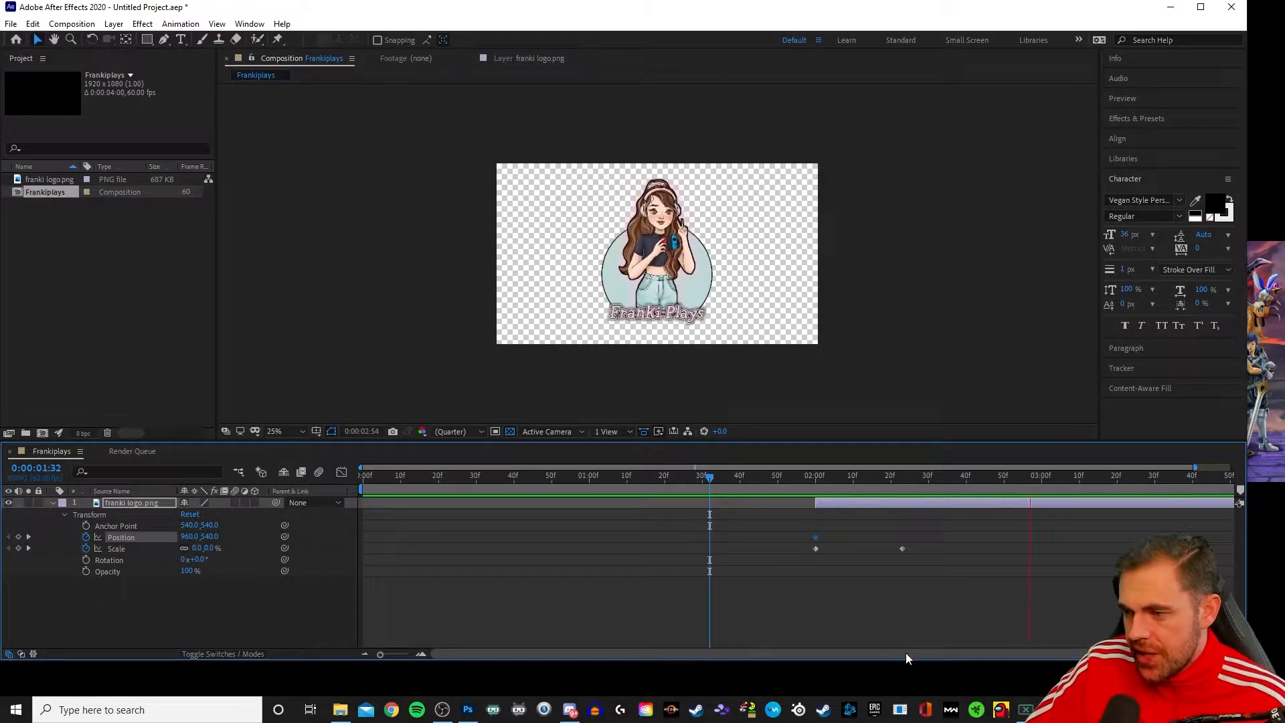
pyautogui.moveTo(818, 480); pyautogui.dragTo(865, 483)
pyautogui.moveTo(881, 528); pyautogui.dragTo(927, 505)
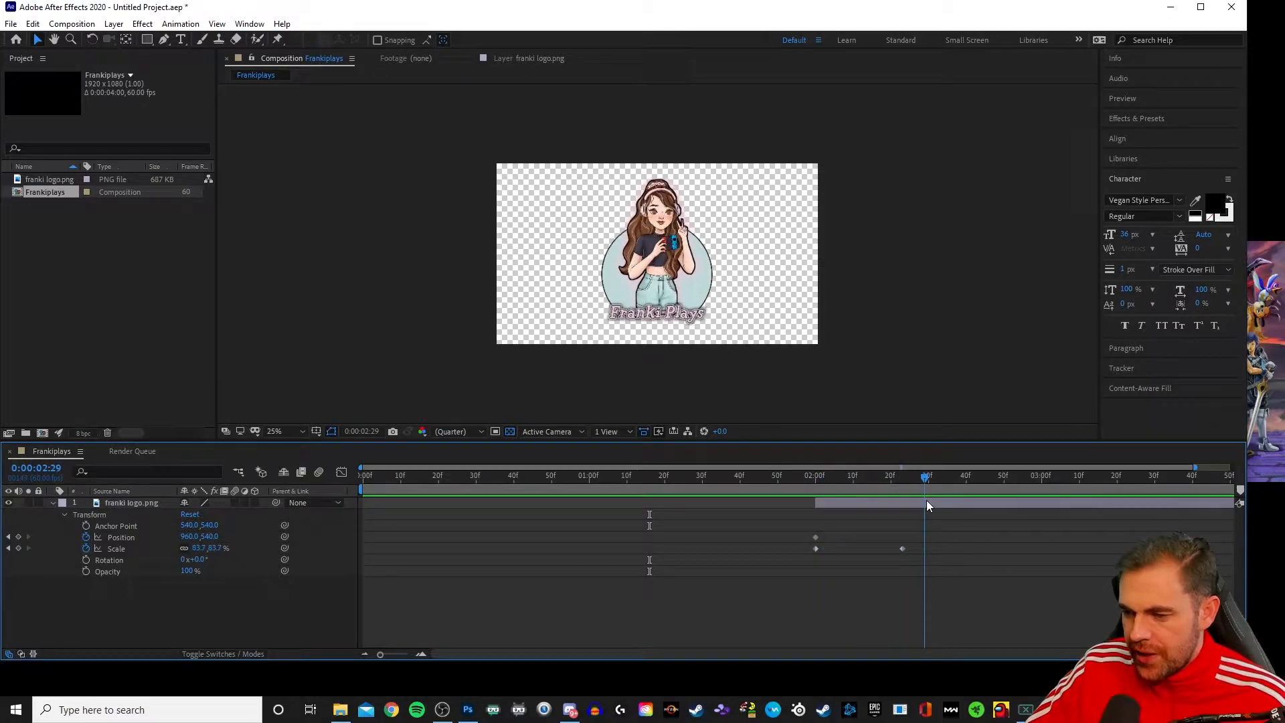
# - Retime the logo layer to run from about 0:00:01:36 to the end of the composition, and play a preview
pyautogui.moveTo(845, 505); pyautogui.dragTo(755, 507)
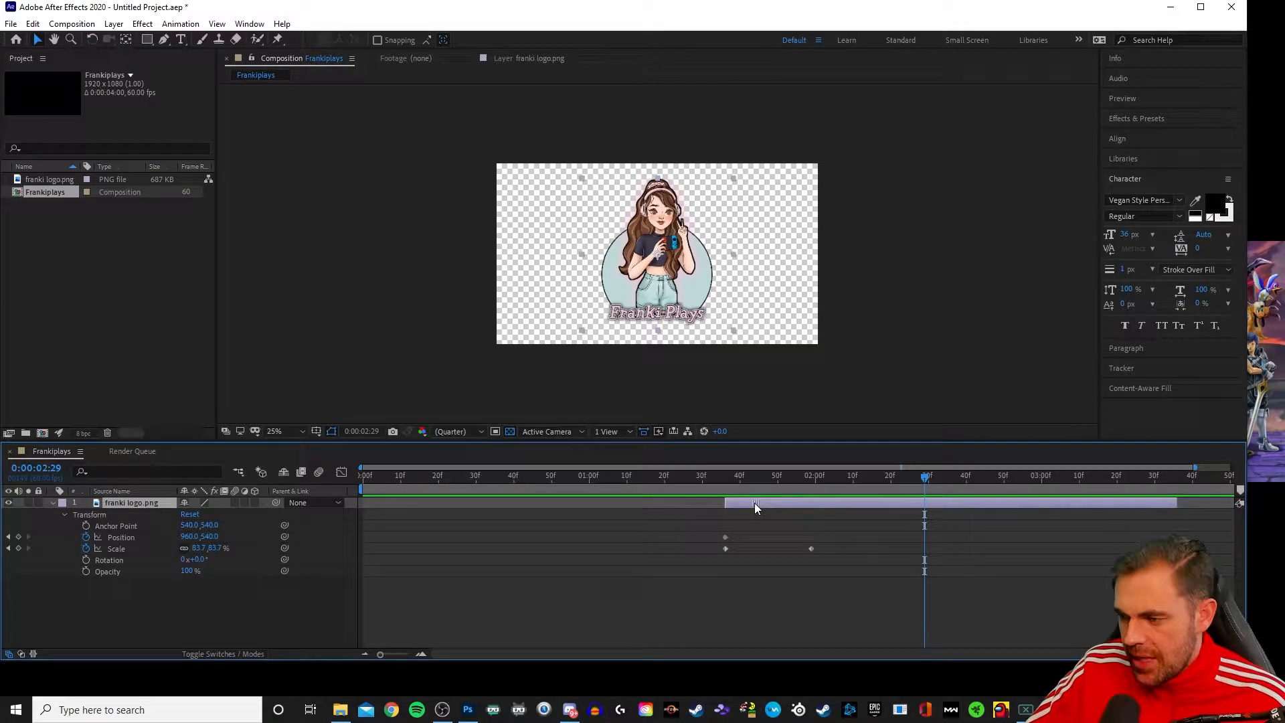
pyautogui.moveTo(1183, 507); pyautogui.dragTo(1228, 507)
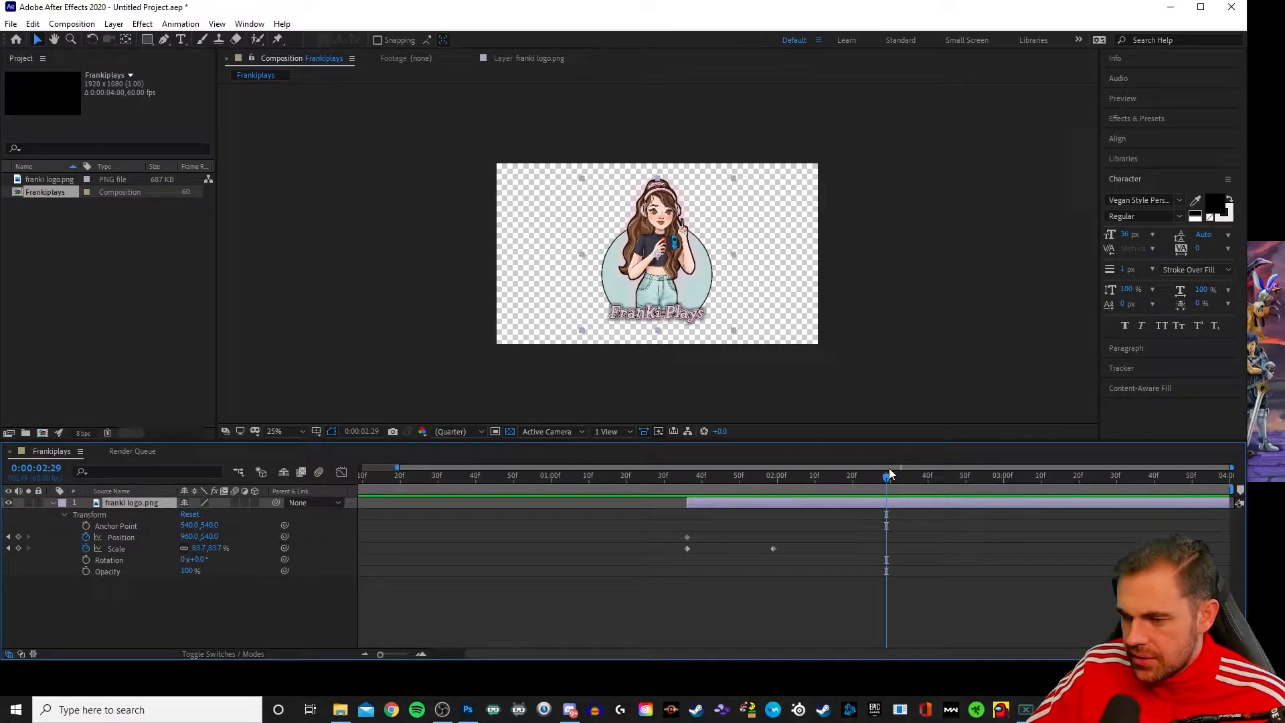
pyautogui.moveTo(889, 479); pyautogui.dragTo(490, 464)
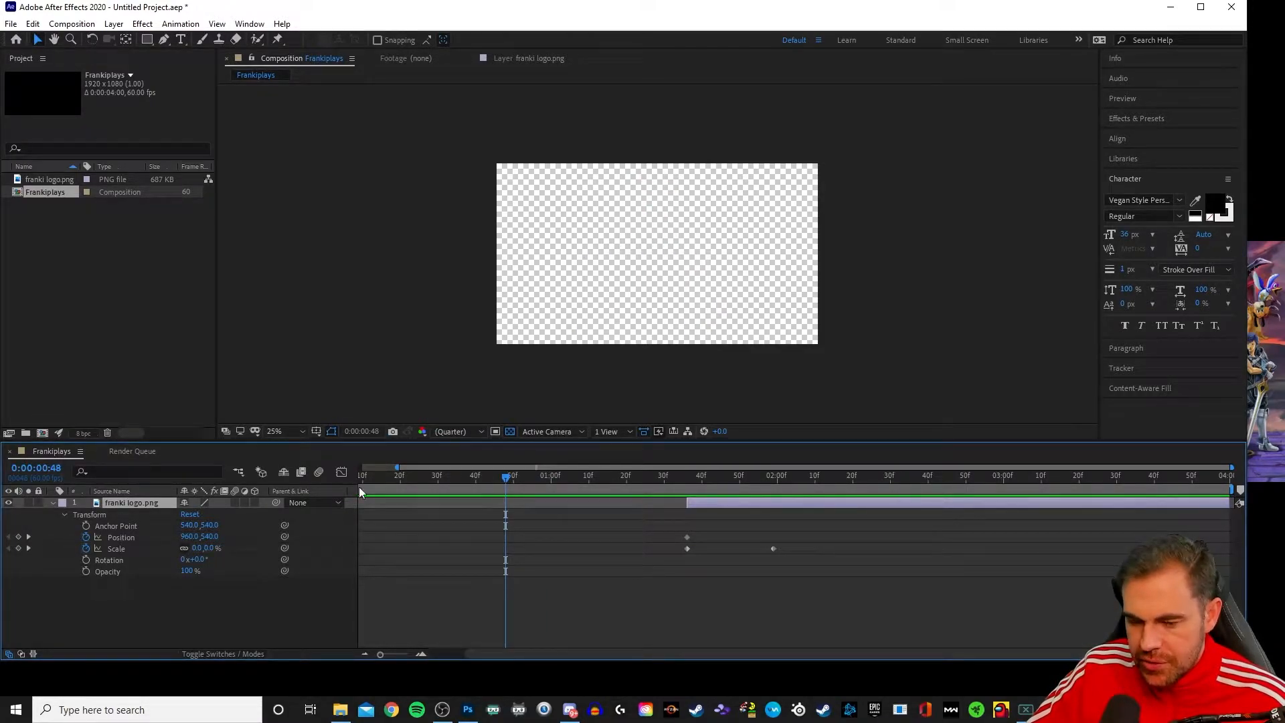
pyautogui.rightClick(410, 527)
pyautogui.moveTo(469, 588)
pyautogui.click(584, 588)
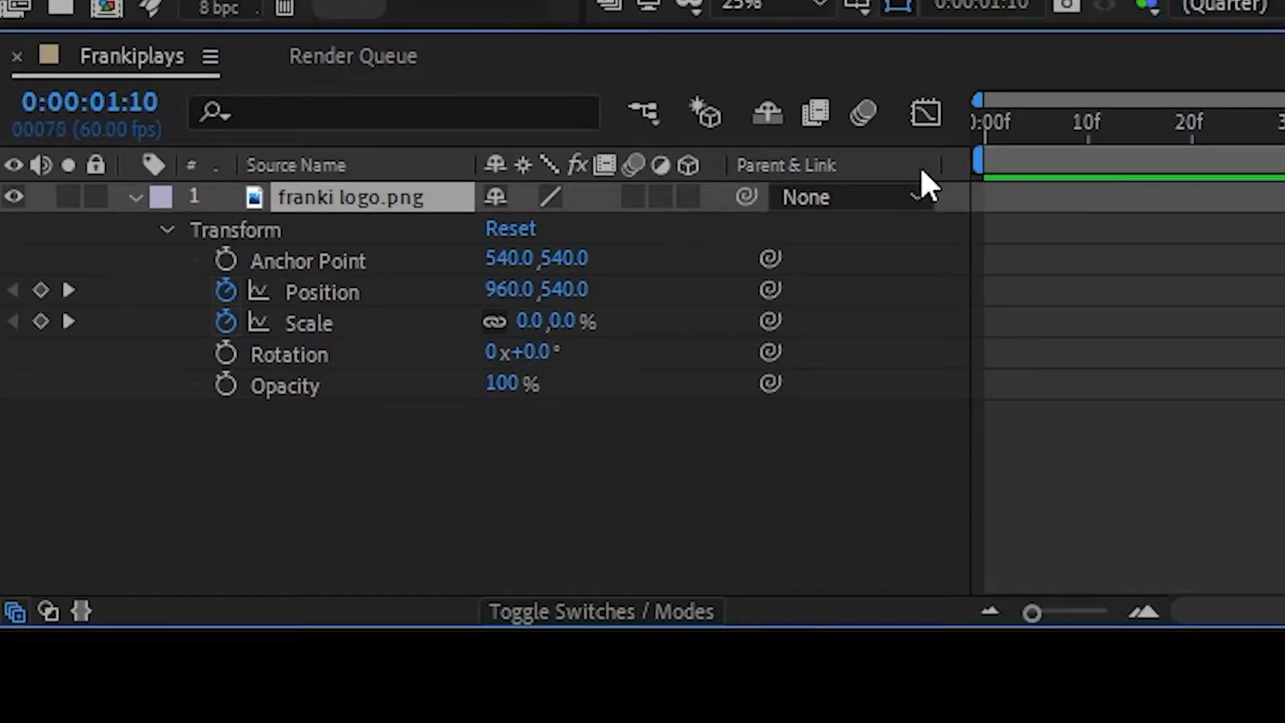
# - Draw a rectangle taller than the frame, widened to cover its left half, and open its fill colour without changing it
pyautogui.click(367, 459)
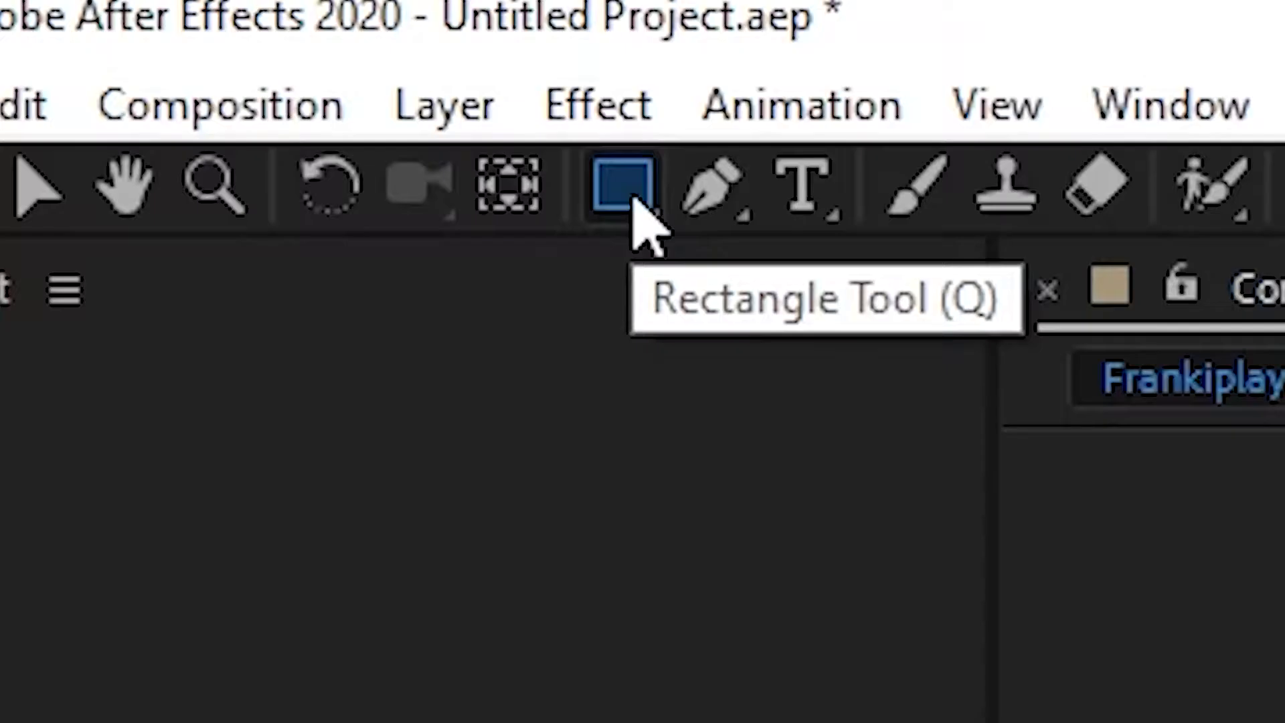
pyautogui.click(634, 196)
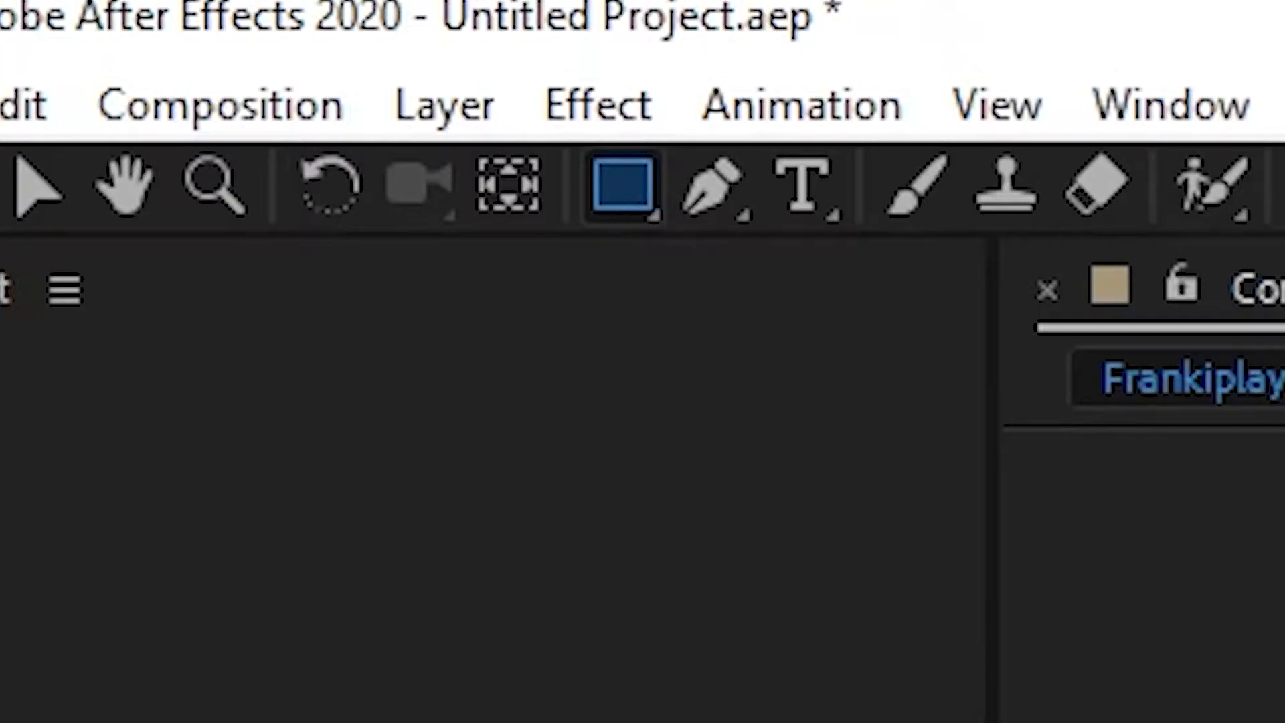
pyautogui.moveTo(567, 135); pyautogui.dragTo(686, 382)
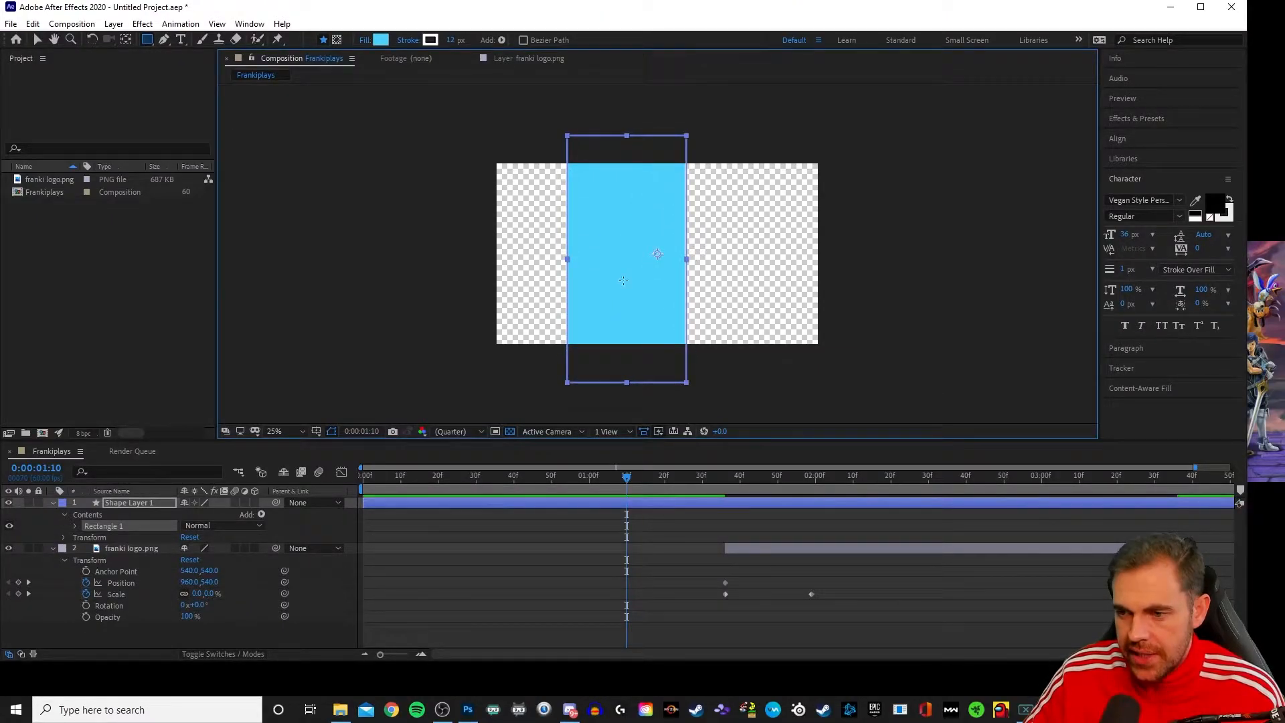
pyautogui.moveTo(571, 261); pyautogui.dragTo(548, 261)
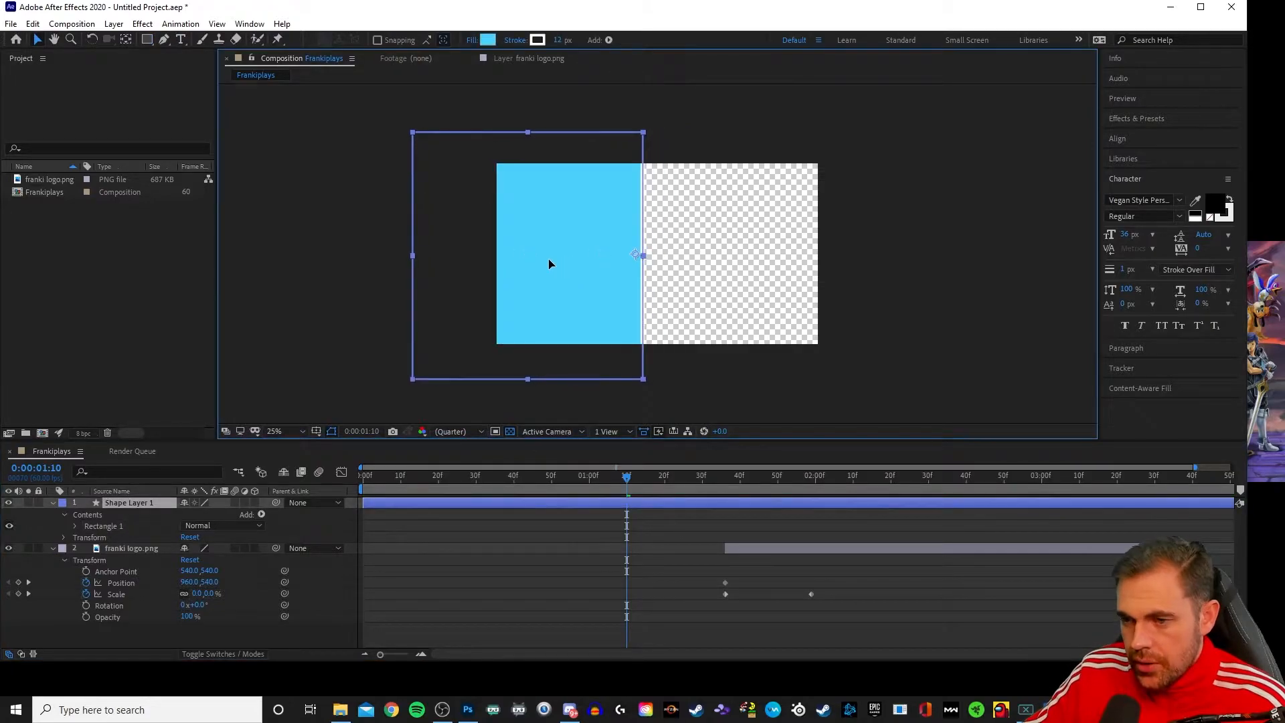
pyautogui.click(488, 40)
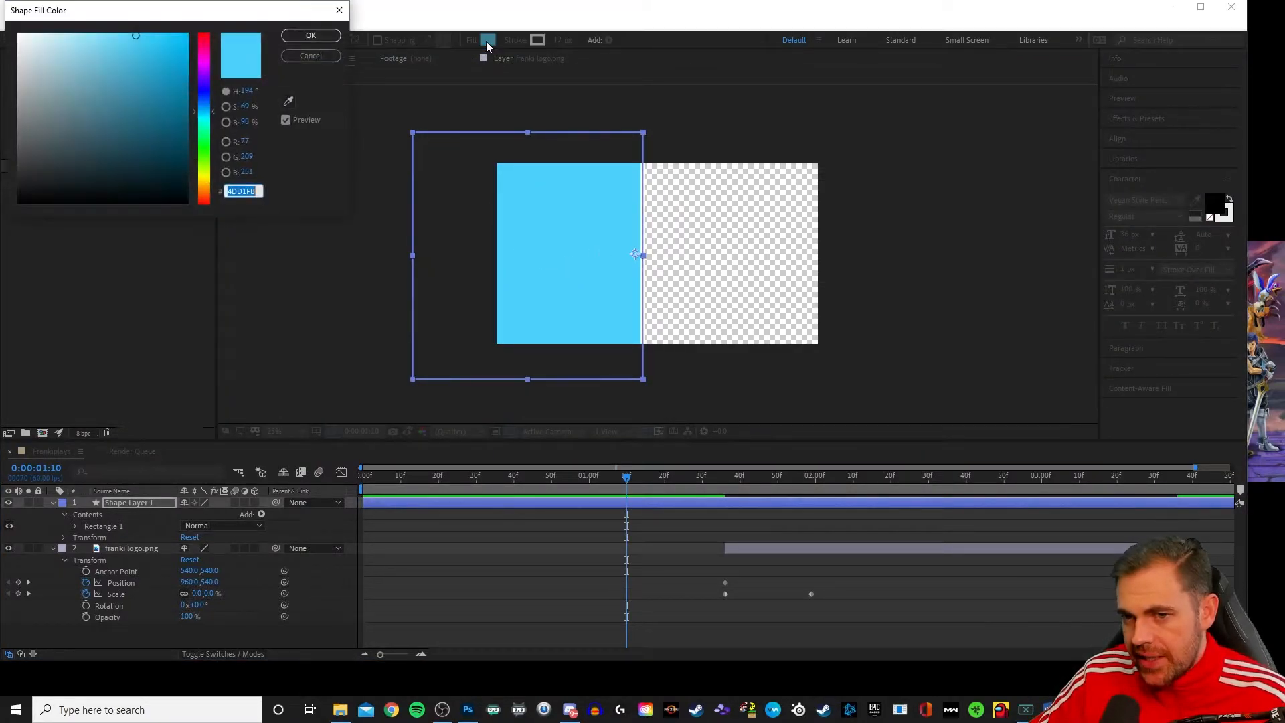
pyautogui.click(334, 55)
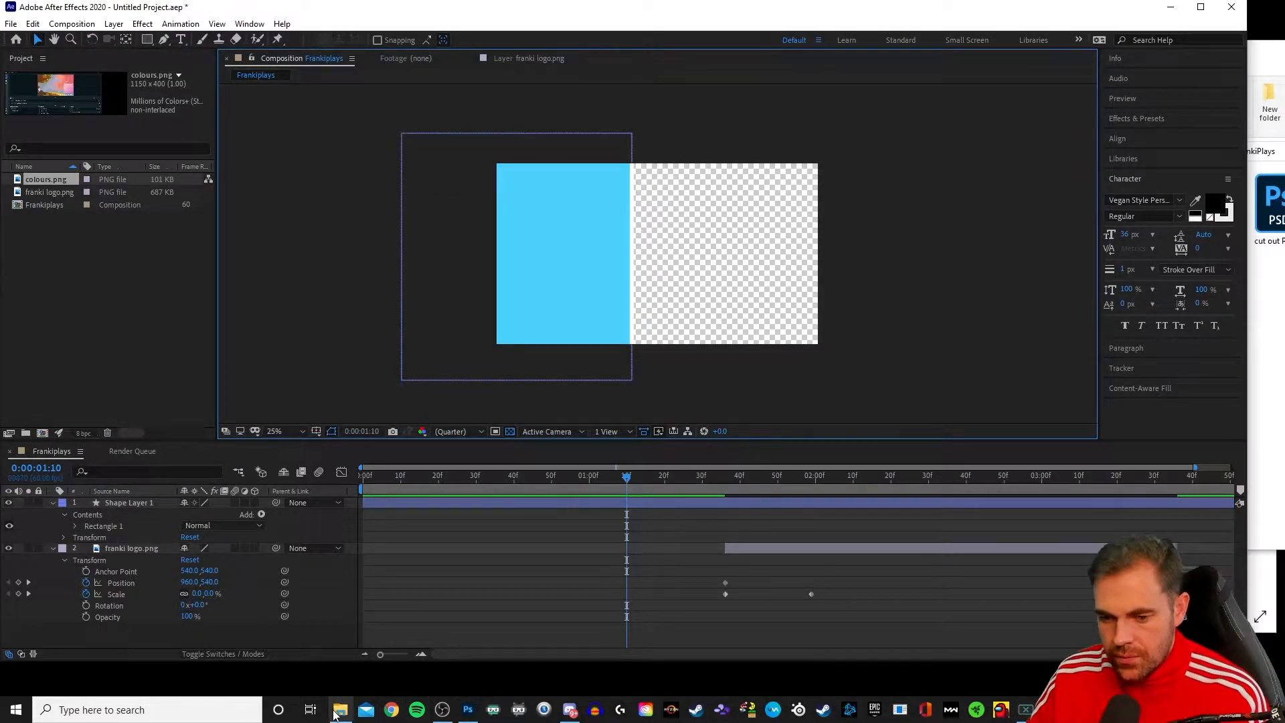
# - Add colours.png from the FrankiPlays folder to the composition and enlarge it so its artwork is large enough to sample colours from
pyautogui.click(340, 710)
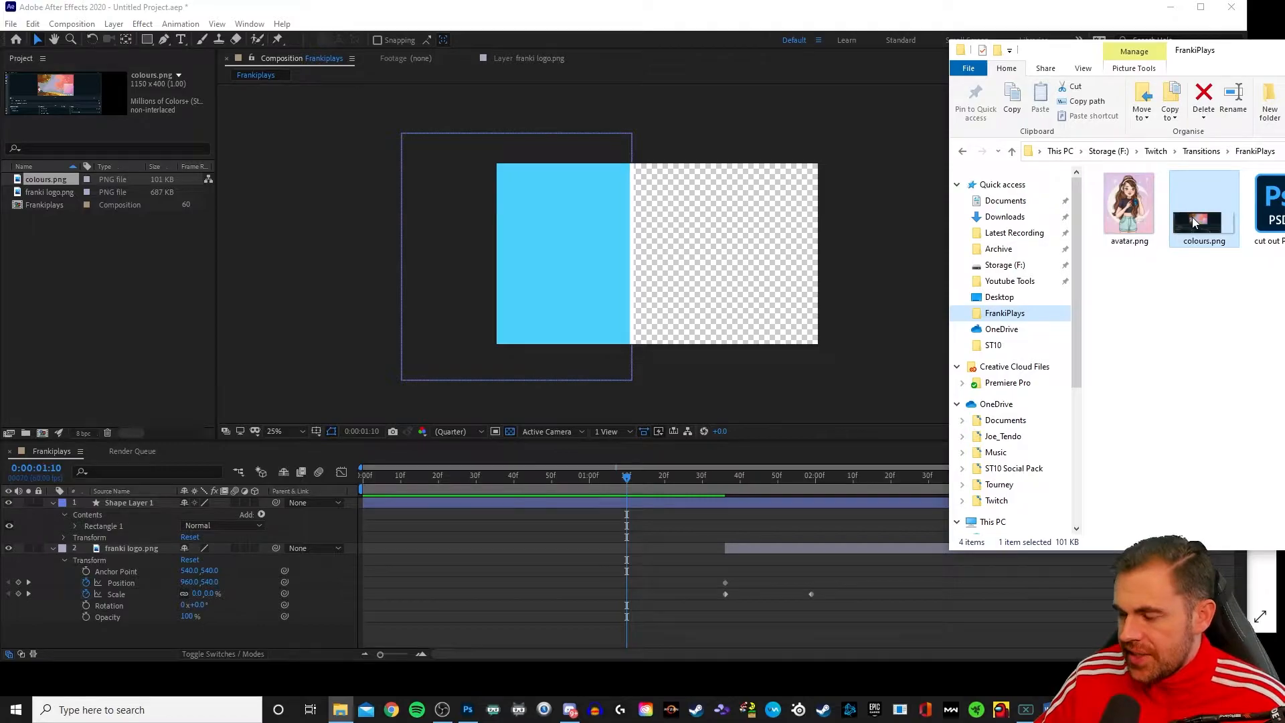
pyautogui.moveTo(1195, 223); pyautogui.dragTo(778, 258)
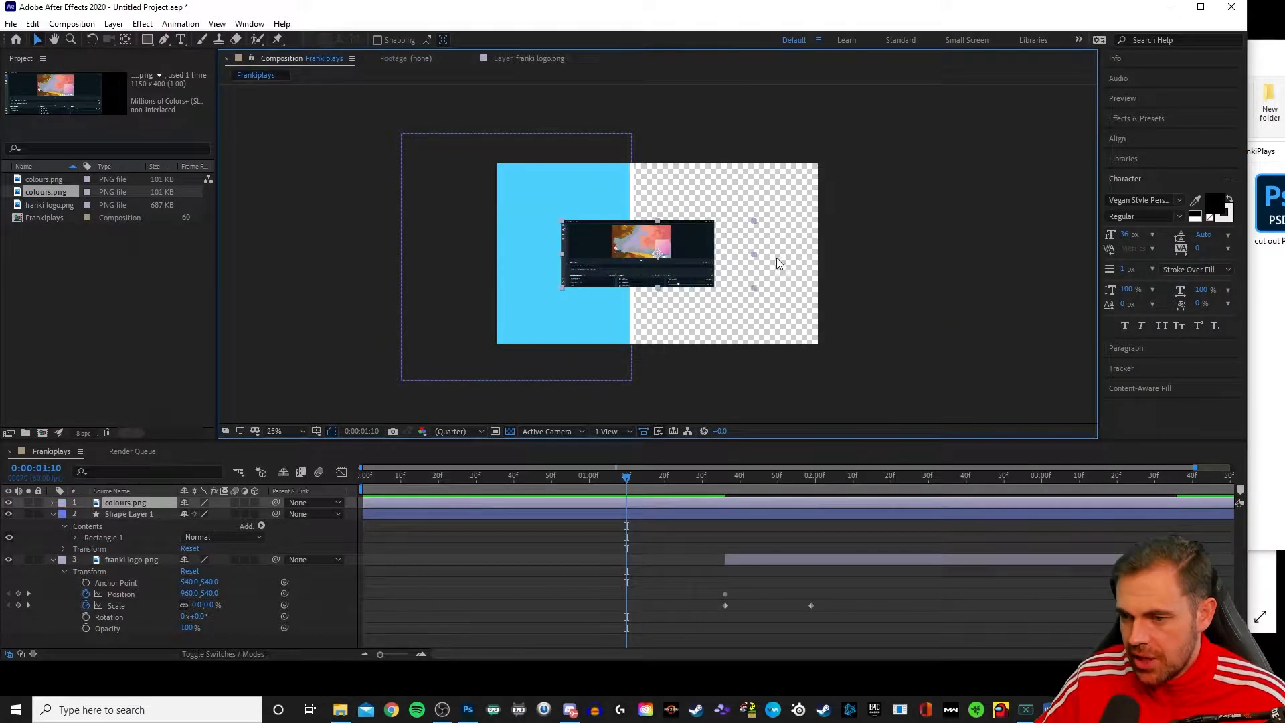
pyautogui.moveTo(670, 261); pyautogui.dragTo(751, 253)
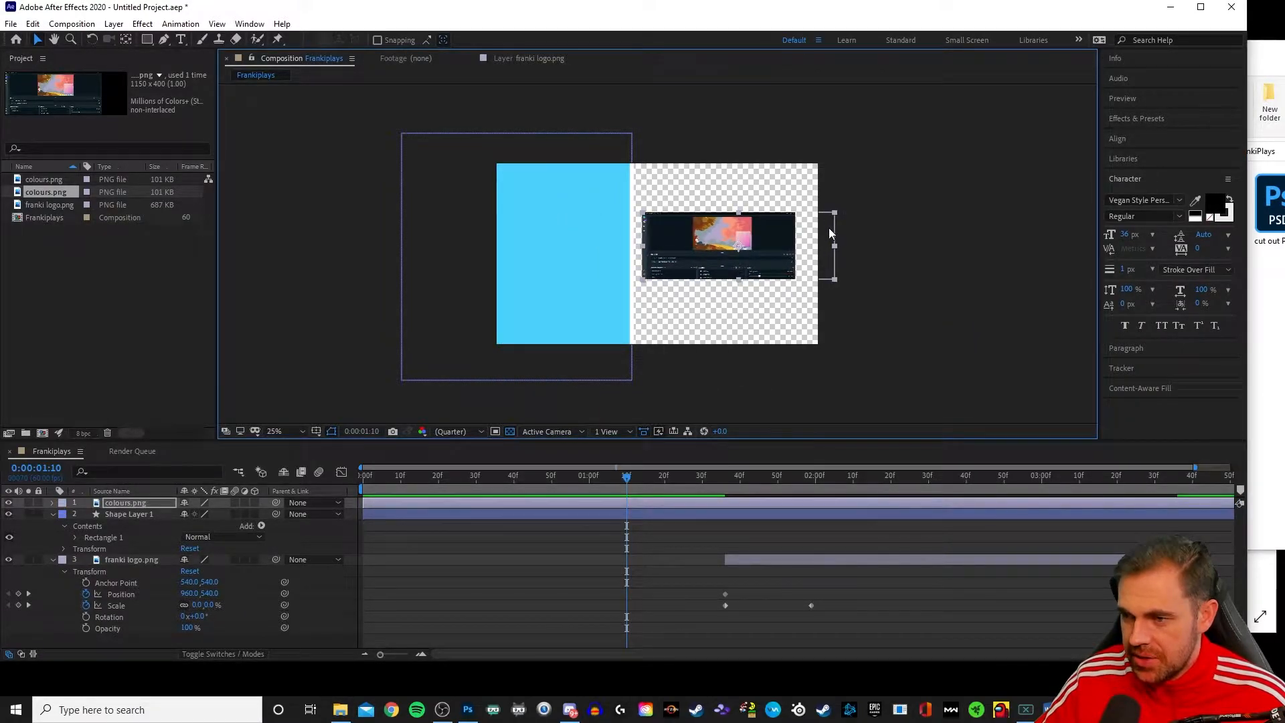
pyautogui.moveTo(837, 211); pyautogui.dragTo(1088, 79)
pyautogui.moveTo(747, 183); pyautogui.dragTo(782, 271)
# - Fill the rectangle with the violet B2A8CA sampled from the colours.png artwork, and hide the colours.png layer
pyautogui.click(484, 223)
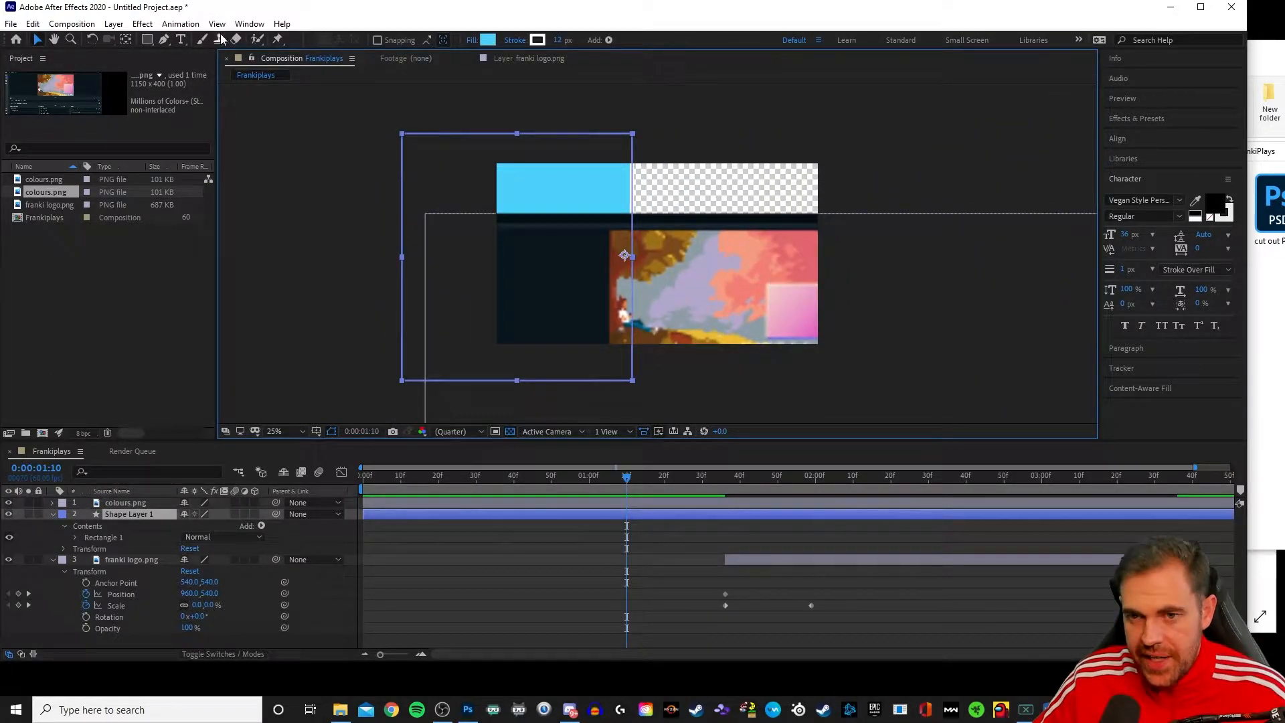
pyautogui.click(488, 40)
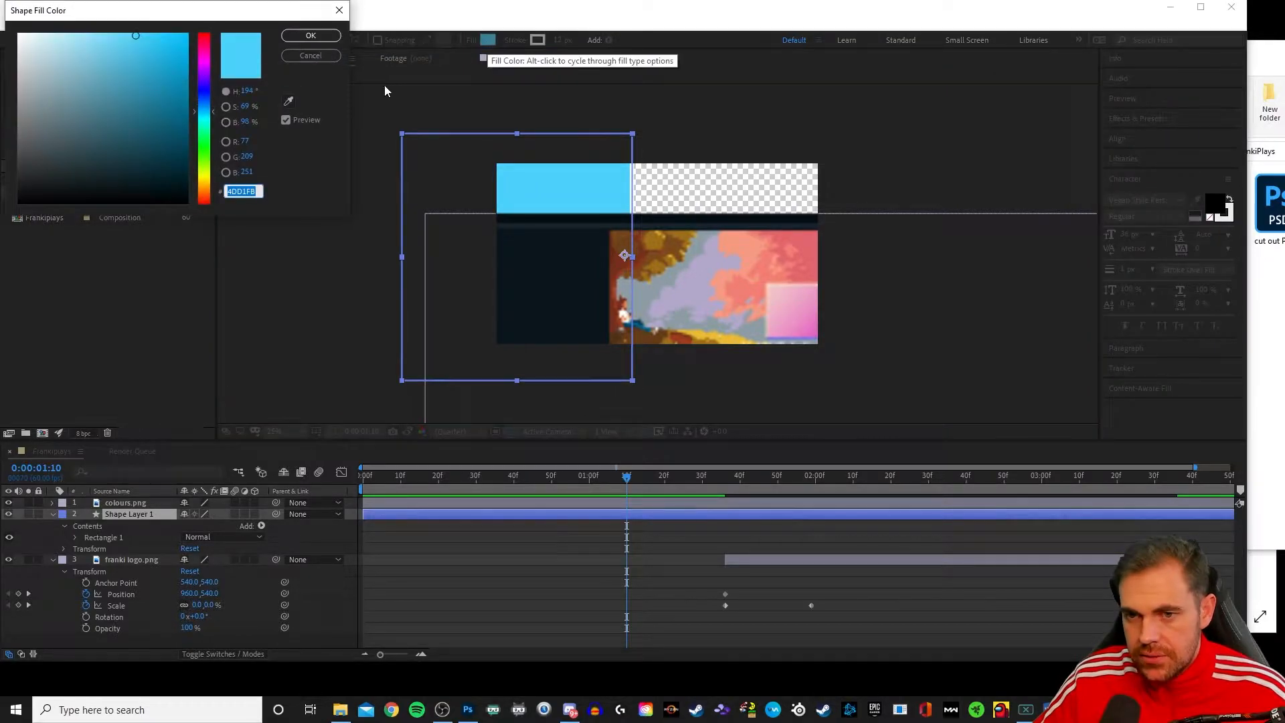
pyautogui.click(288, 101)
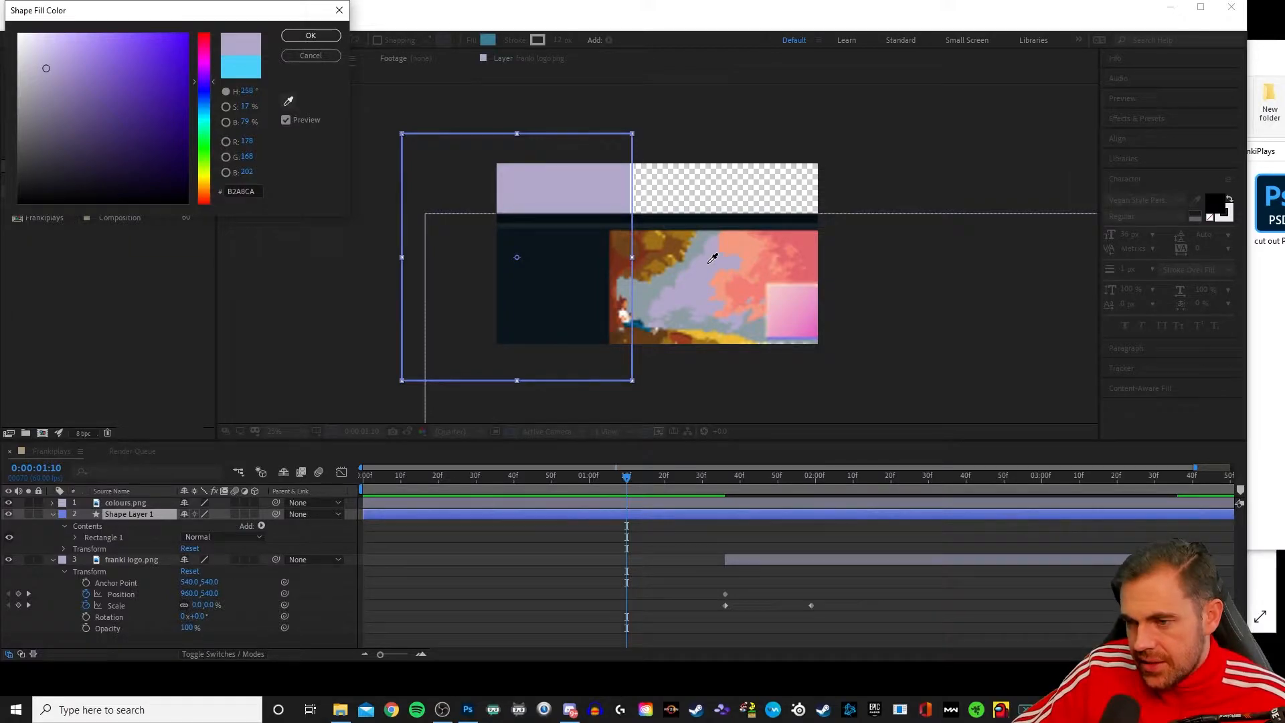
pyautogui.click(709, 268)
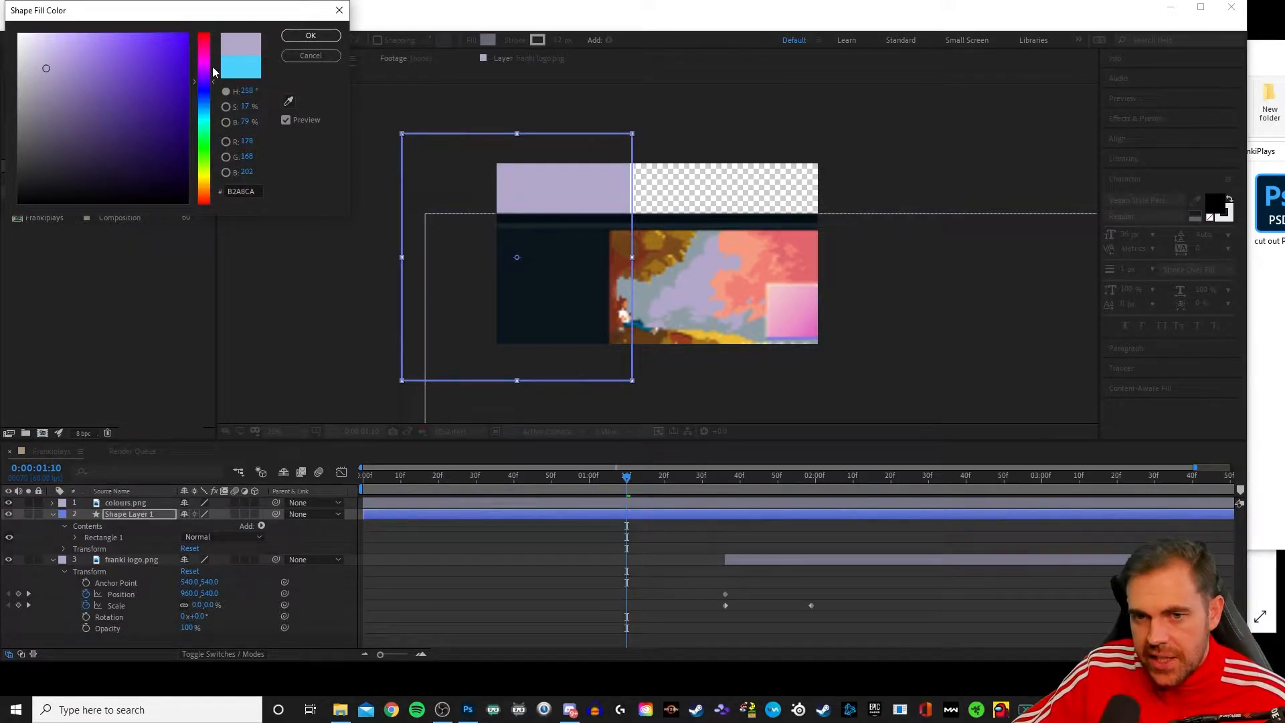
pyautogui.click(312, 35)
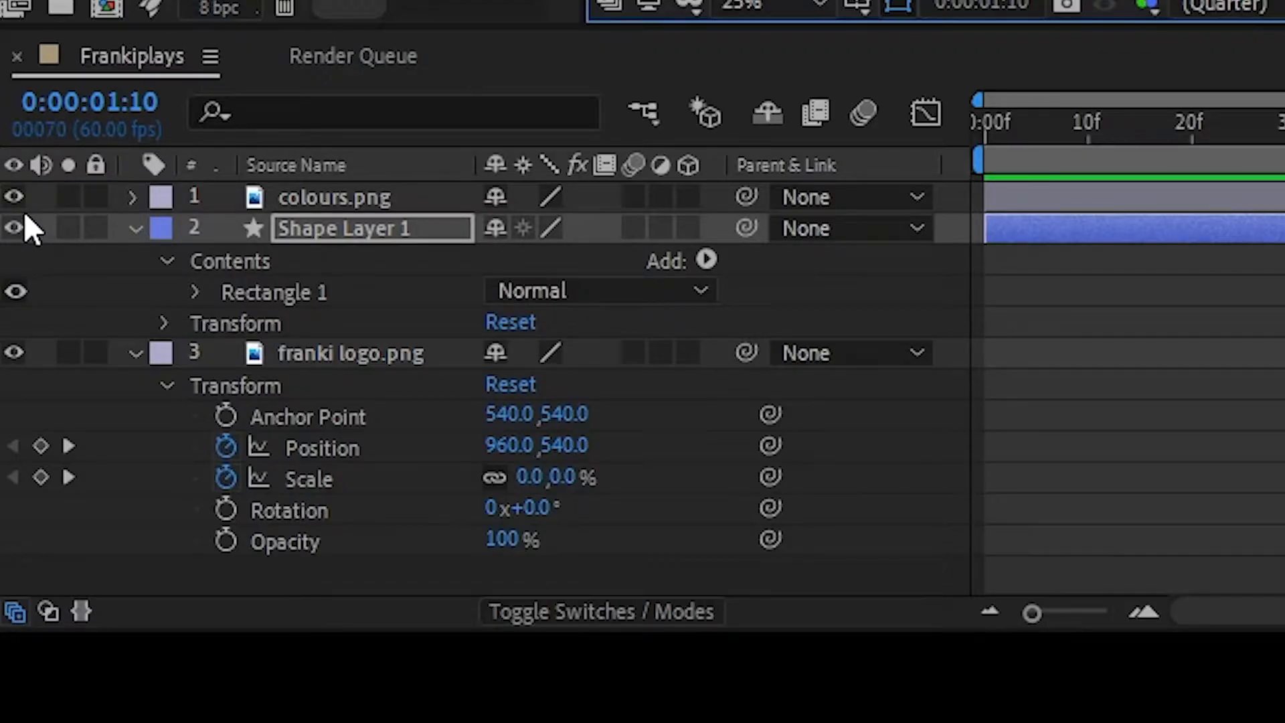
pyautogui.click(17, 200)
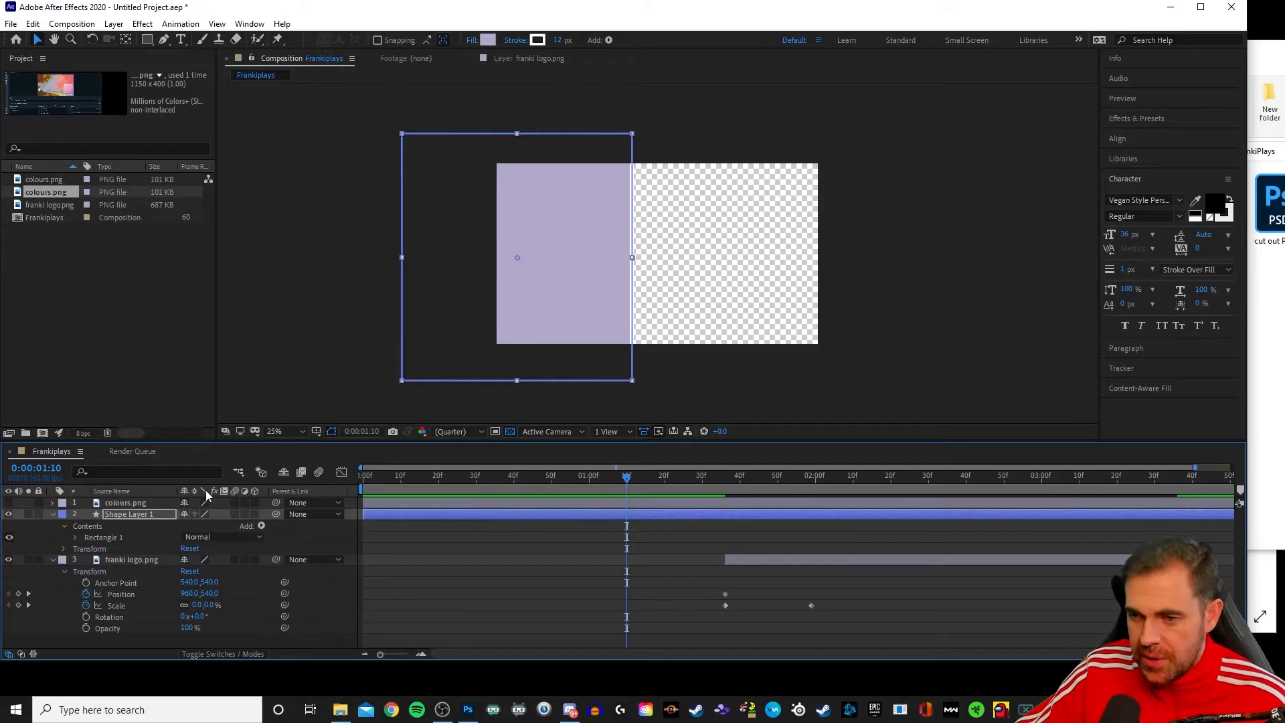
# - With the current time at 0:00:00:30, widen the violet rectangle and position it so it extends past every edge of the frame
pyautogui.moveTo(605, 275); pyautogui.dragTo(545, 279)
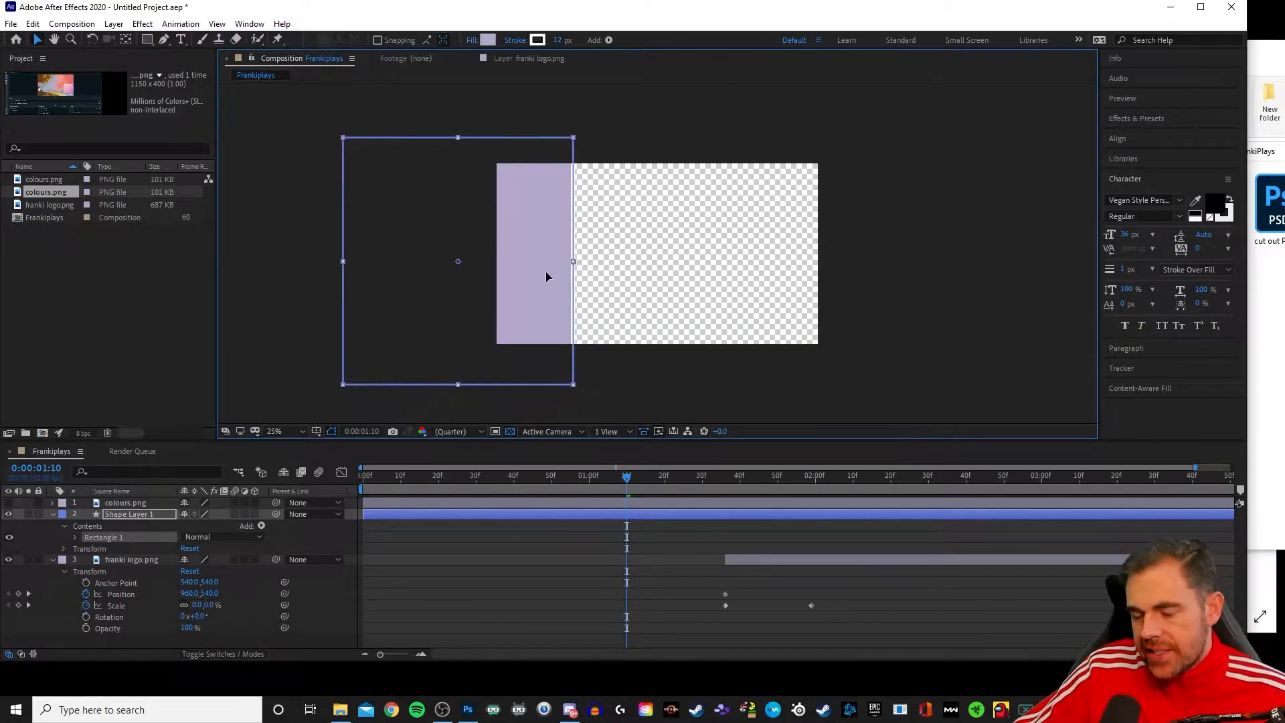
pyautogui.press('Home')
pyautogui.moveTo(368, 479); pyautogui.dragTo(478, 475)
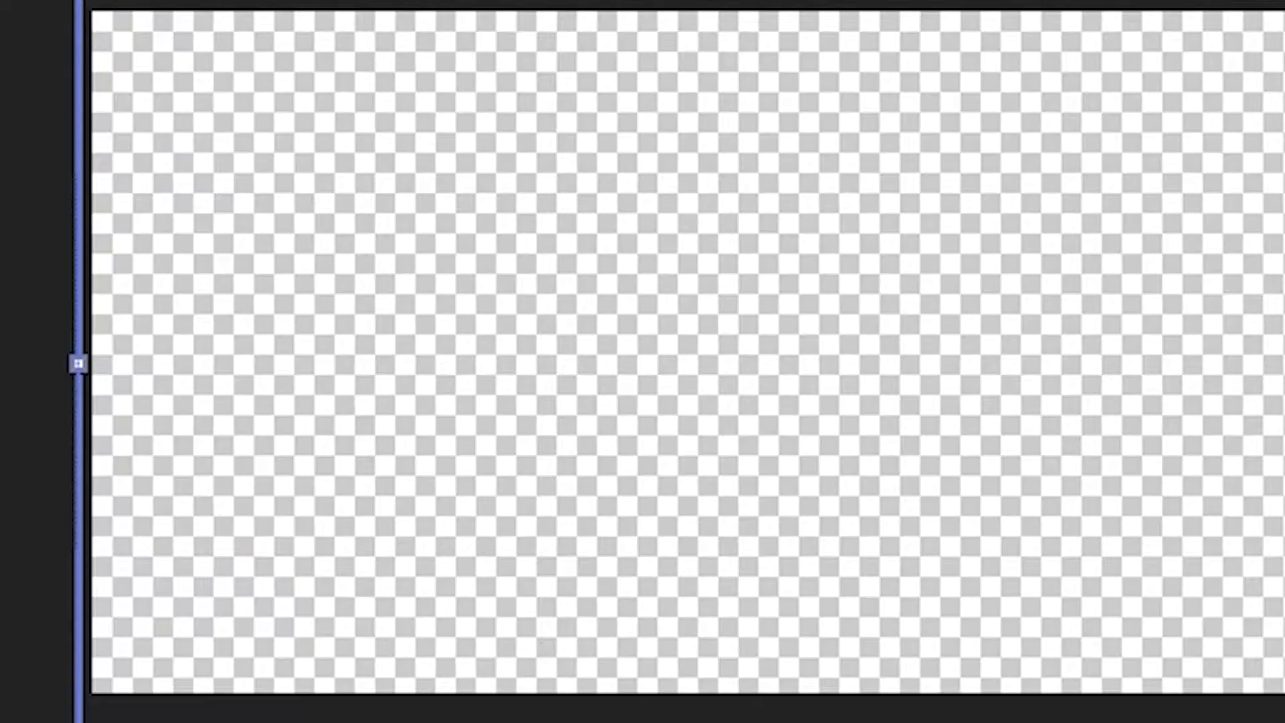
pyautogui.moveTo(453, 350); pyautogui.dragTo(753, 350)
pyautogui.moveTo(1059, 715); pyautogui.dragTo(1237, 720)
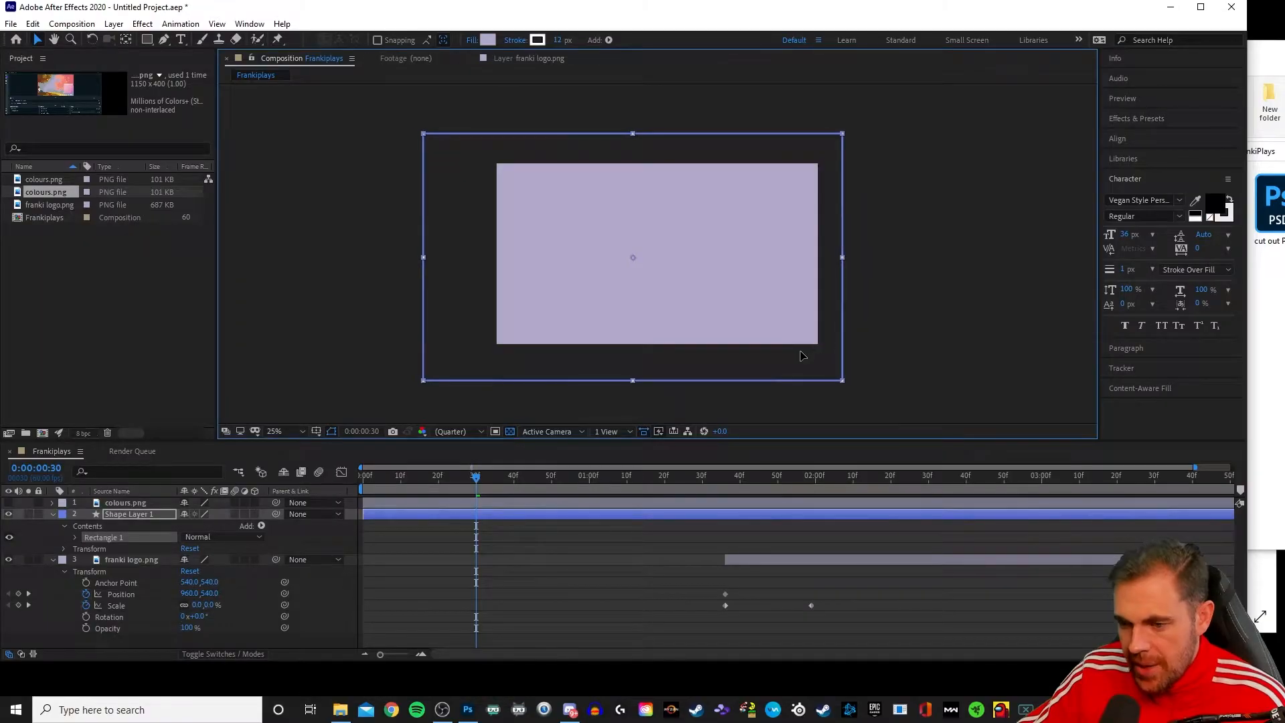
pyautogui.moveTo(801, 351); pyautogui.dragTo(830, 352)
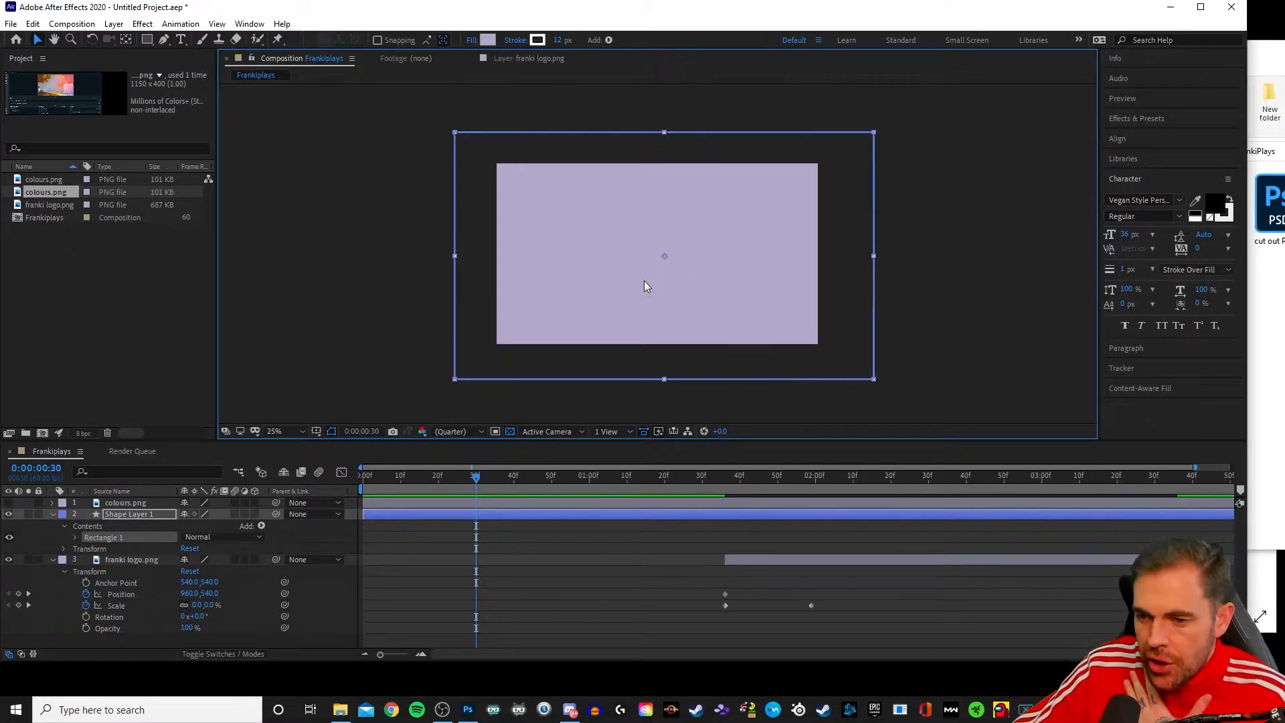
pyautogui.moveTo(643, 281); pyautogui.dragTo(630, 281)
# - Rename the rectangle's shape layer to Violet Rectangle
pyautogui.rightClick(127, 536)
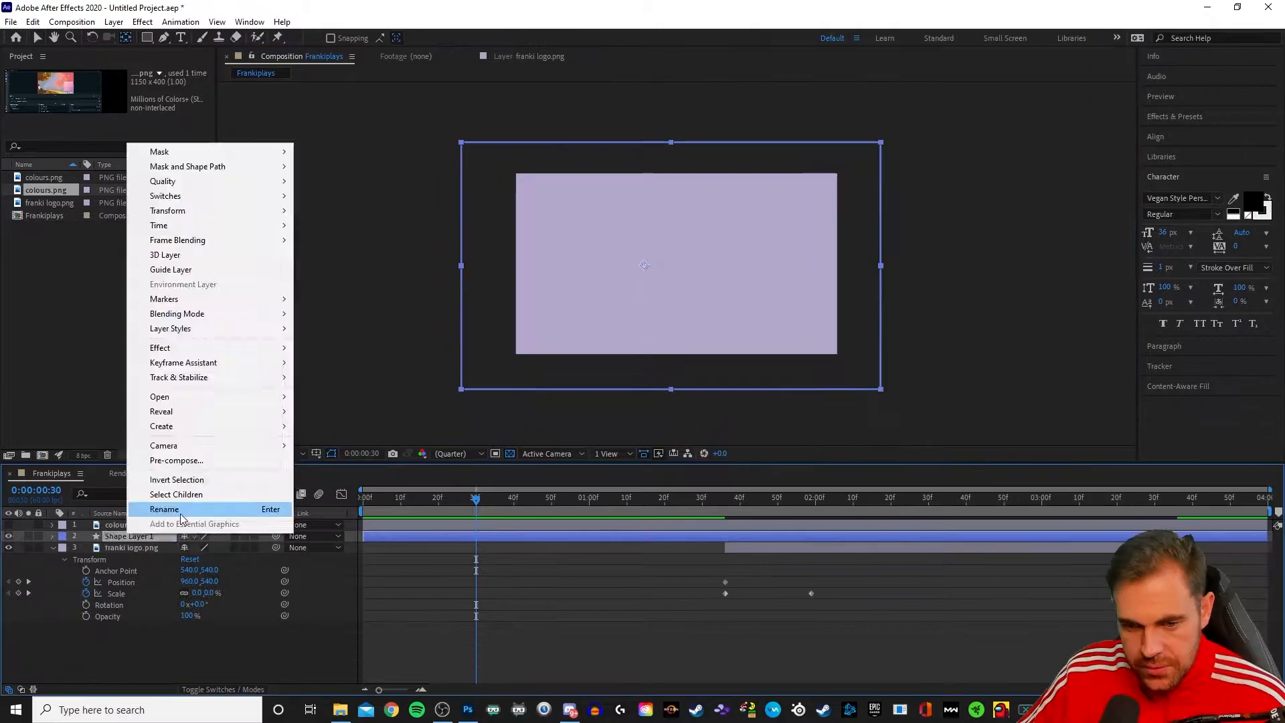
pyautogui.click(178, 512)
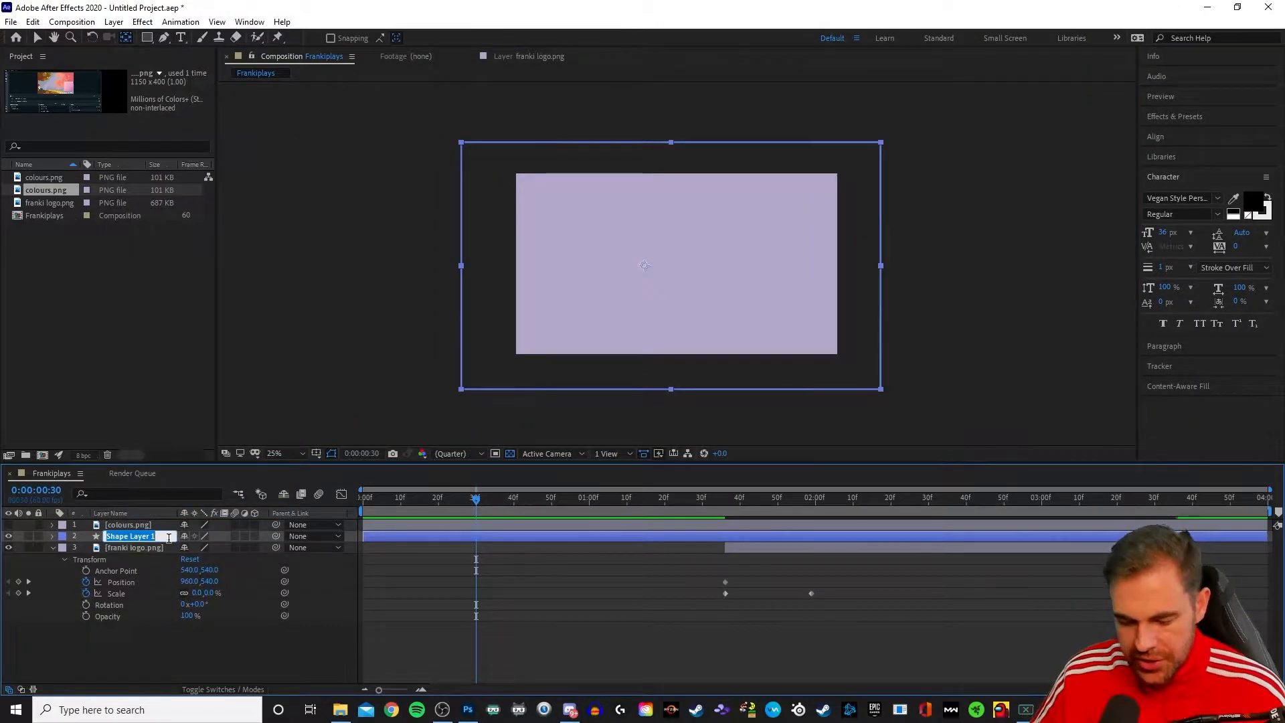
pyautogui.press('BackSpace')
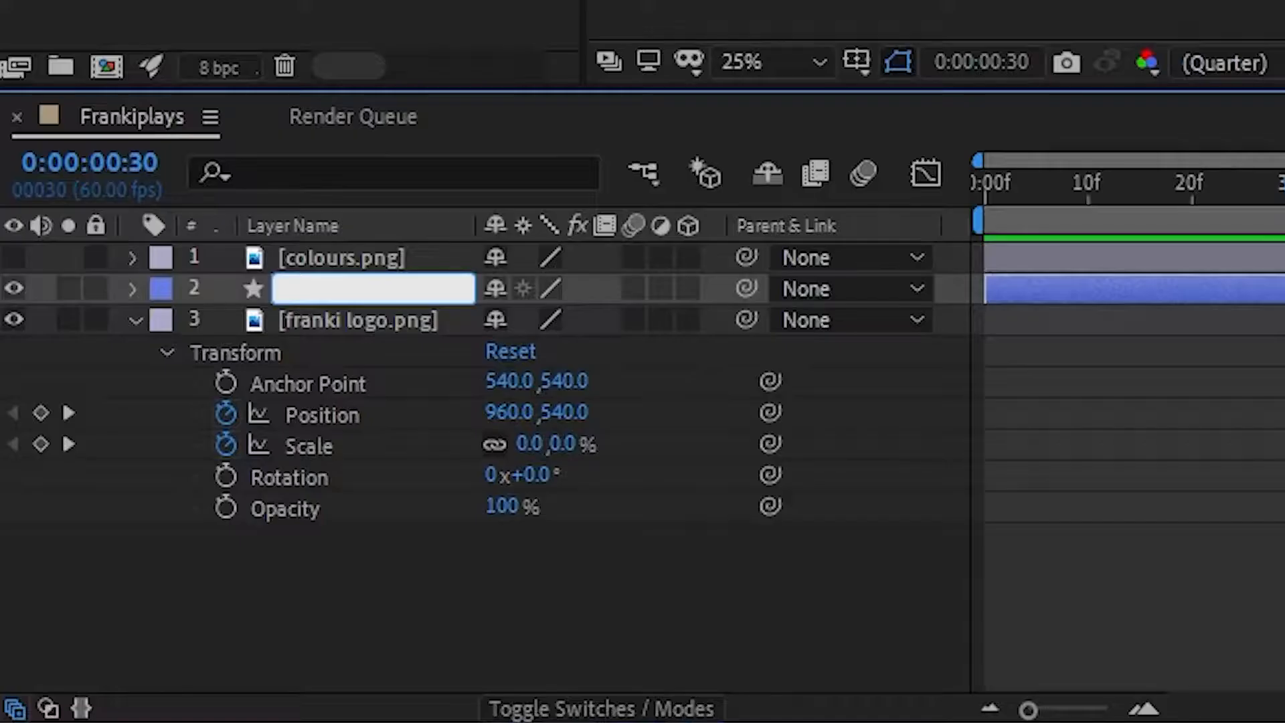
pyautogui.write('Violet ')
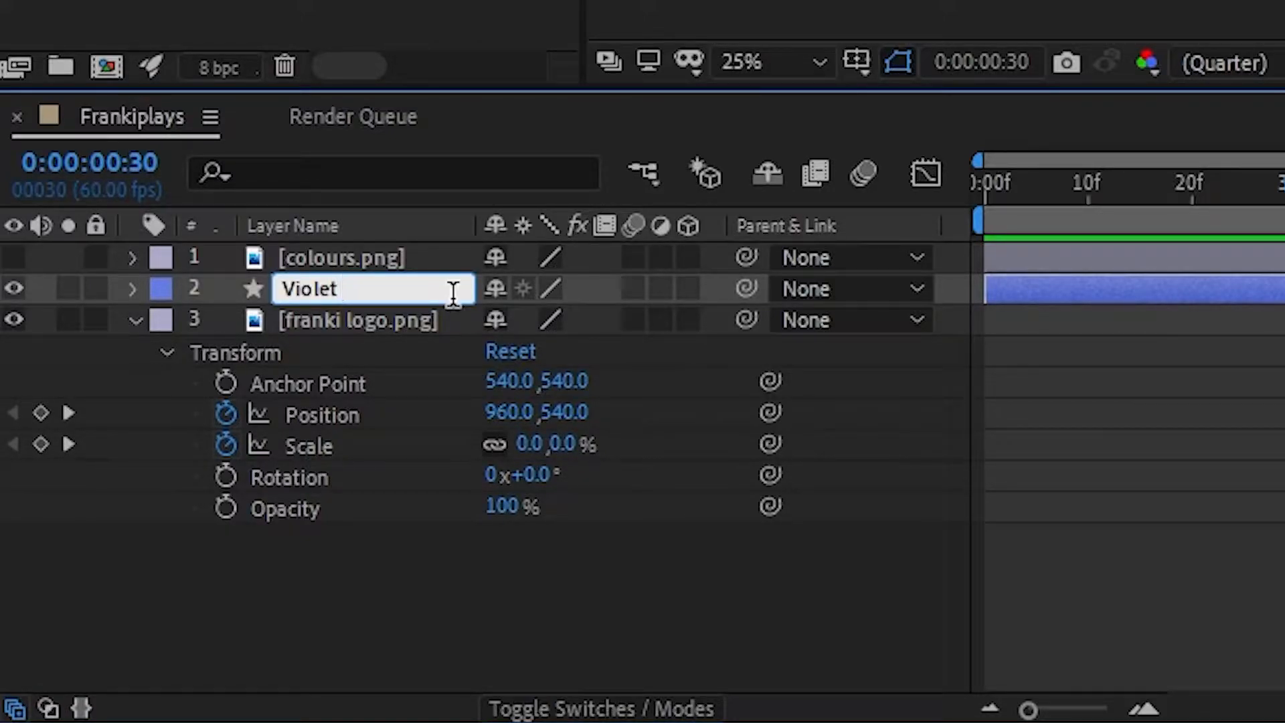
pyautogui.write('Rectangle')
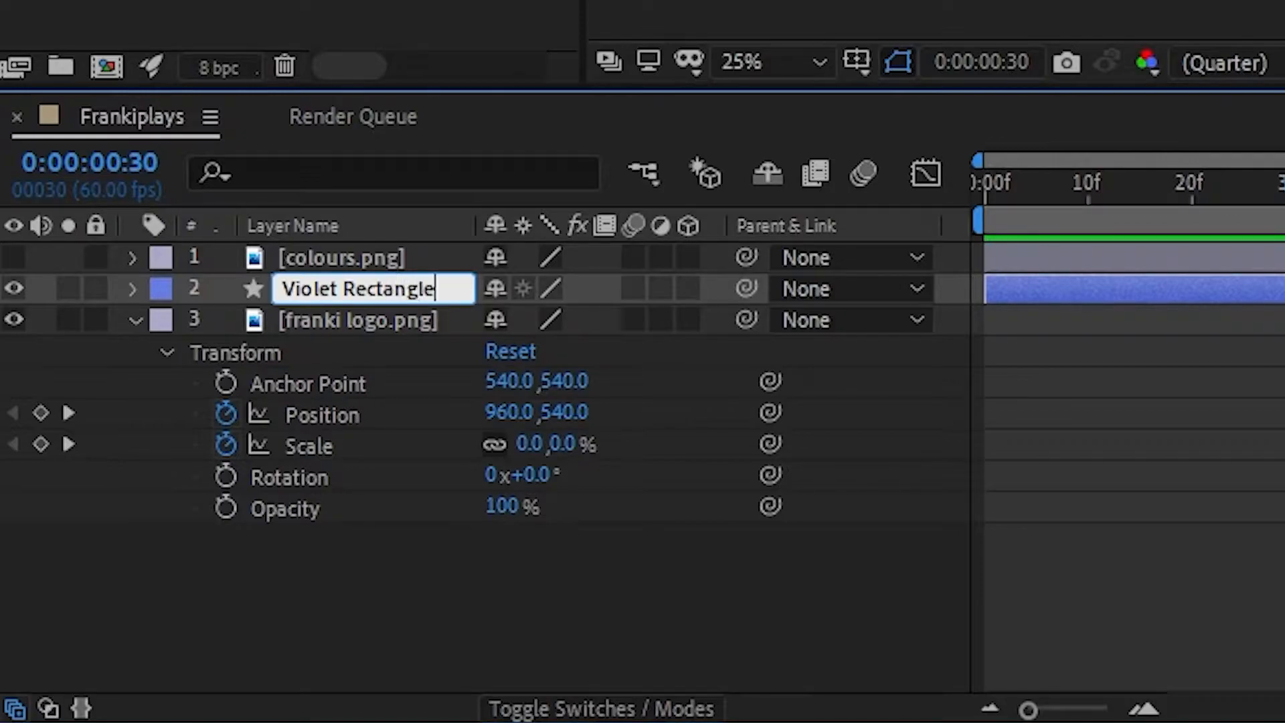
pyautogui.press('Return')
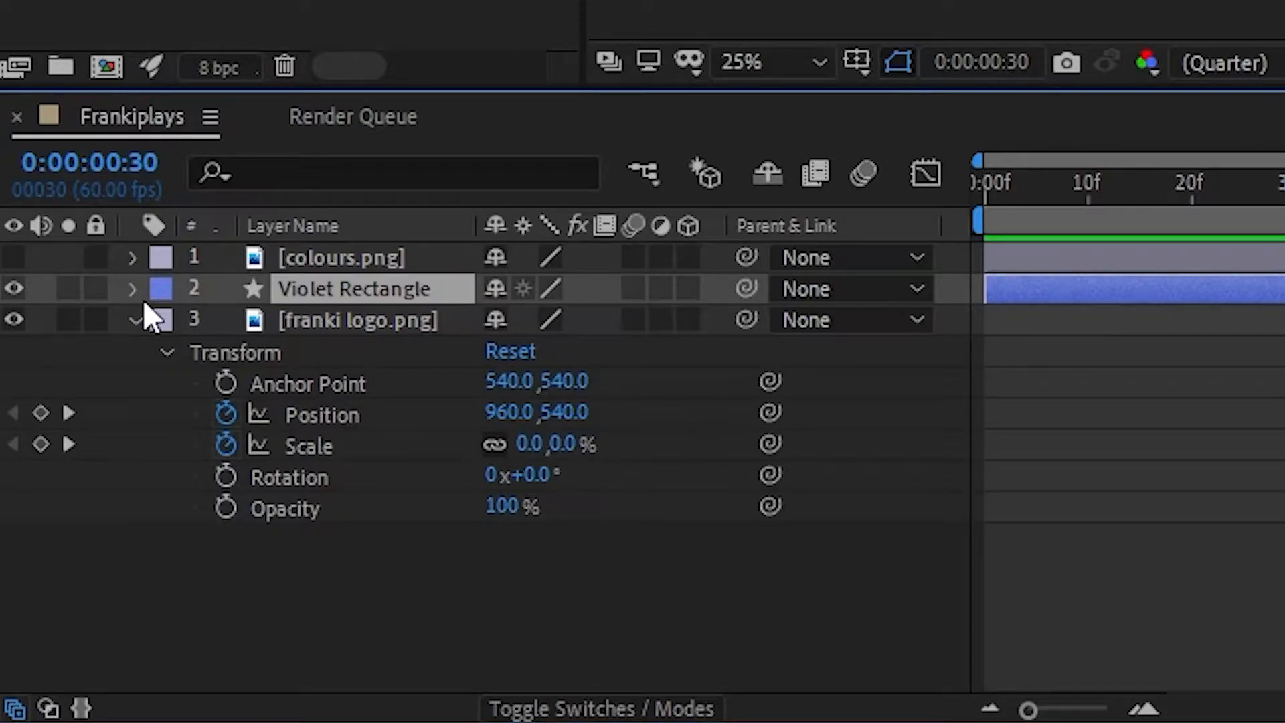
# - Keyframe the Violet Rectangle's Position at 0:00:00:30, and move it off the frame's left side at 0:00:00:00, to -1452, 548
pyautogui.click(133, 290)
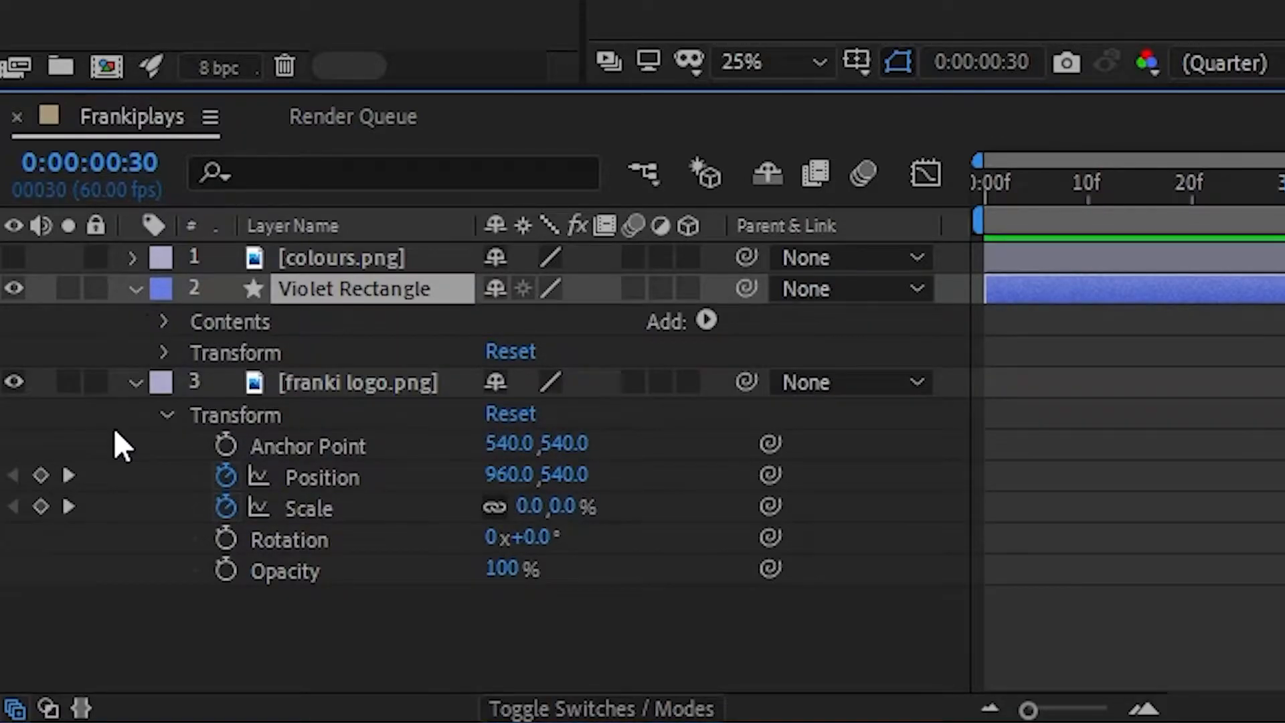
pyautogui.click(164, 353)
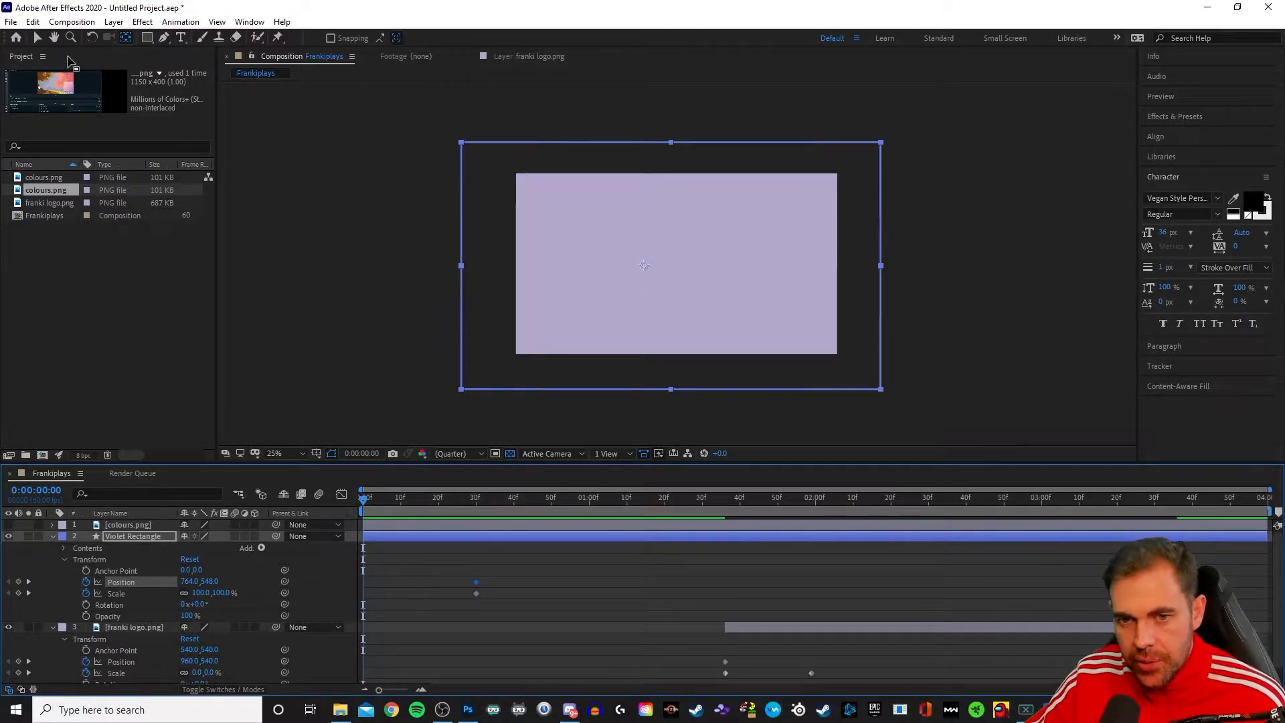
pyautogui.click(37, 37)
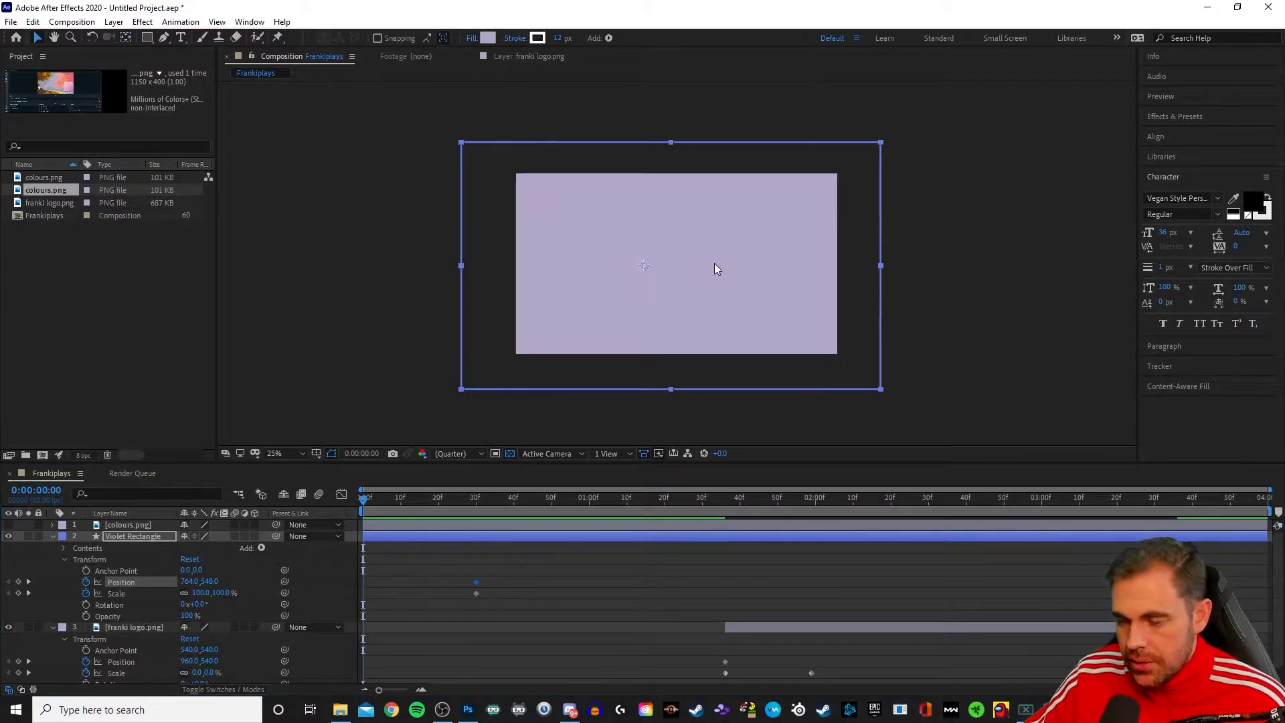
pyautogui.moveTo(716, 268); pyautogui.dragTo(346, 267)
# - Clear the Violet Rectangle's Scale keyframes and add a new Scale keyframe at 0:00:00:00
pyautogui.click(343, 501)
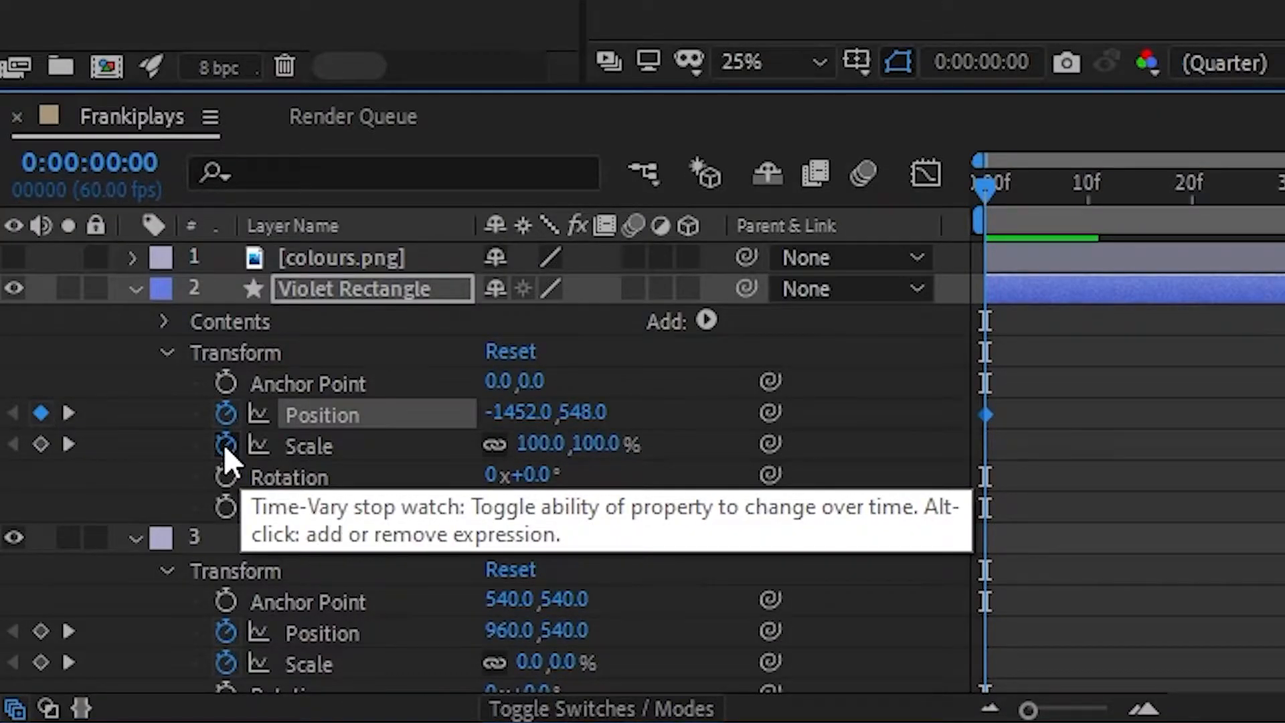
pyautogui.click(225, 445)
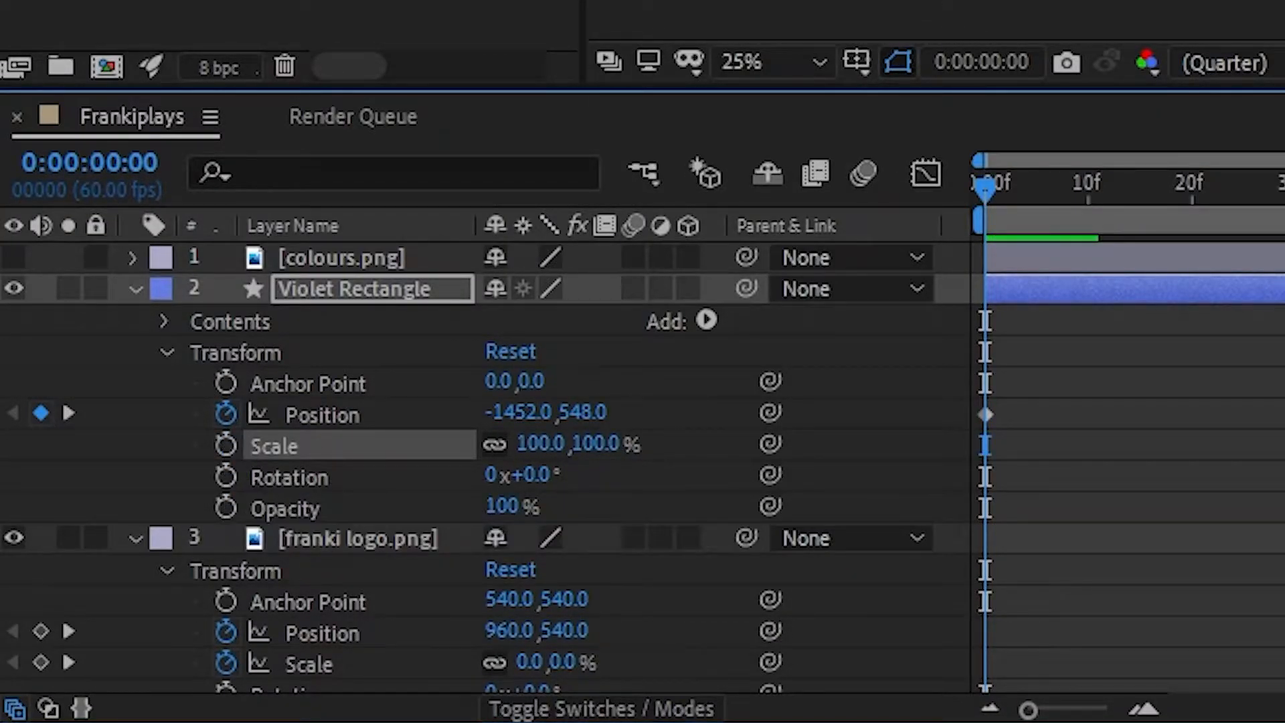
pyautogui.click(226, 444)
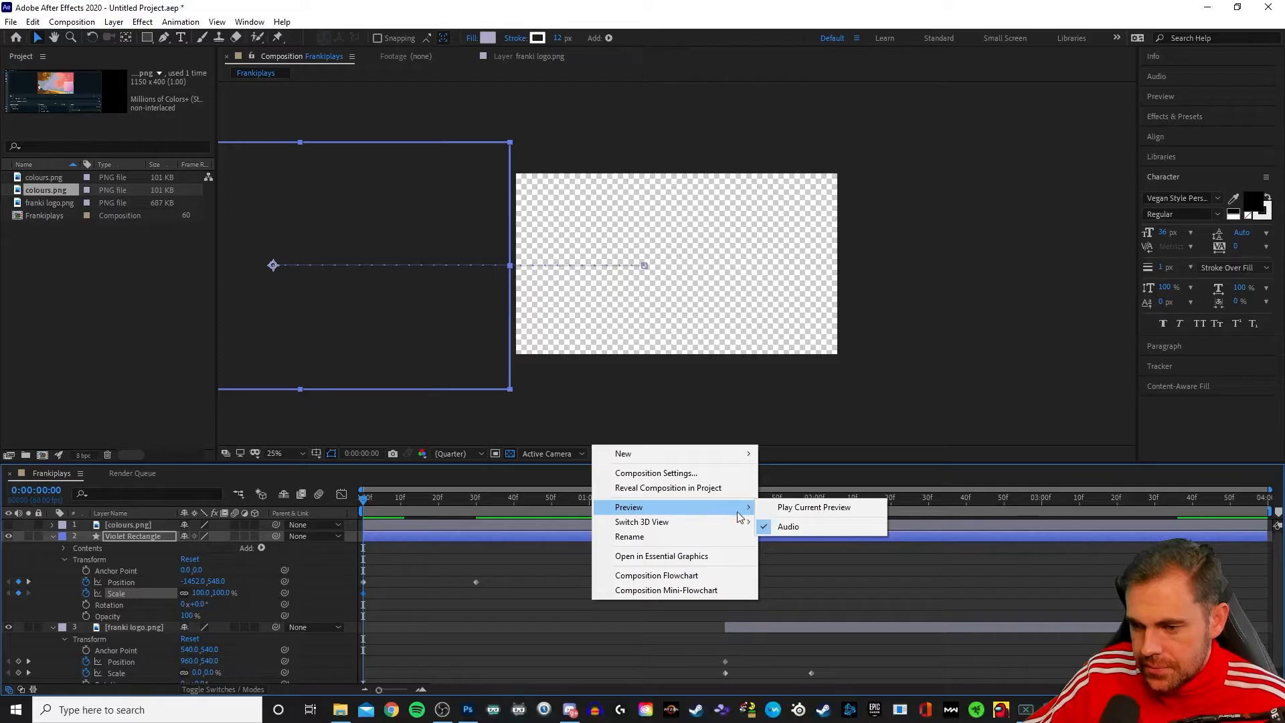
# - Preview the Frankiplays composition's animation and return to its first frame
pyautogui.click(773, 510)
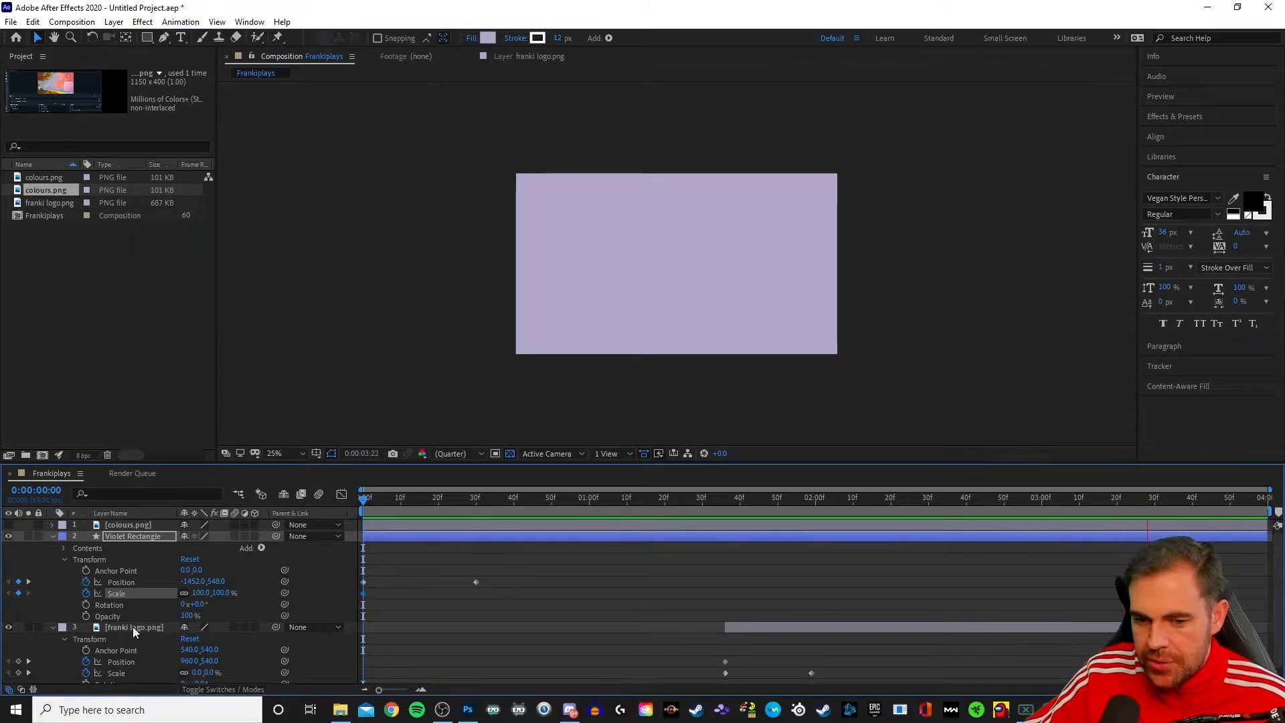
pyautogui.click(437, 498)
pyautogui.click(404, 498)
pyautogui.press('Home')
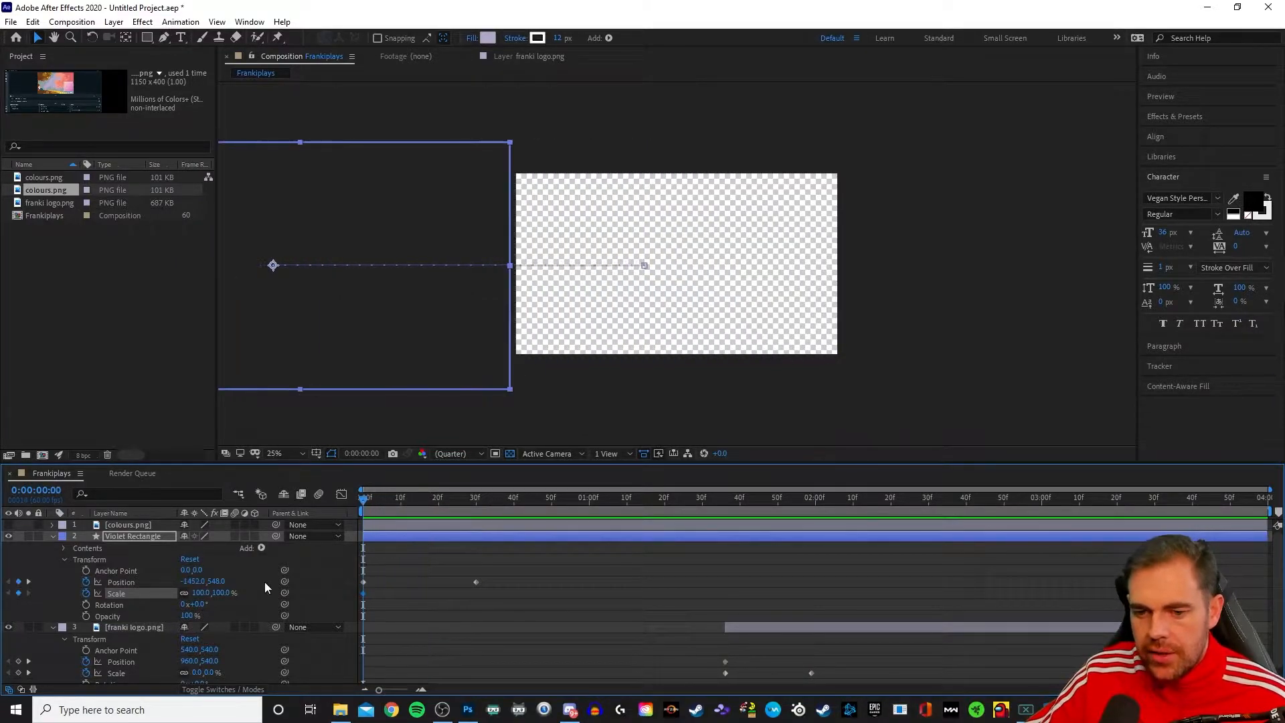
# - Move the franki logo.png layer above the Violet Rectangle layer and preview the resulting animation
pyautogui.moveTo(126, 626); pyautogui.dragTo(131, 525)
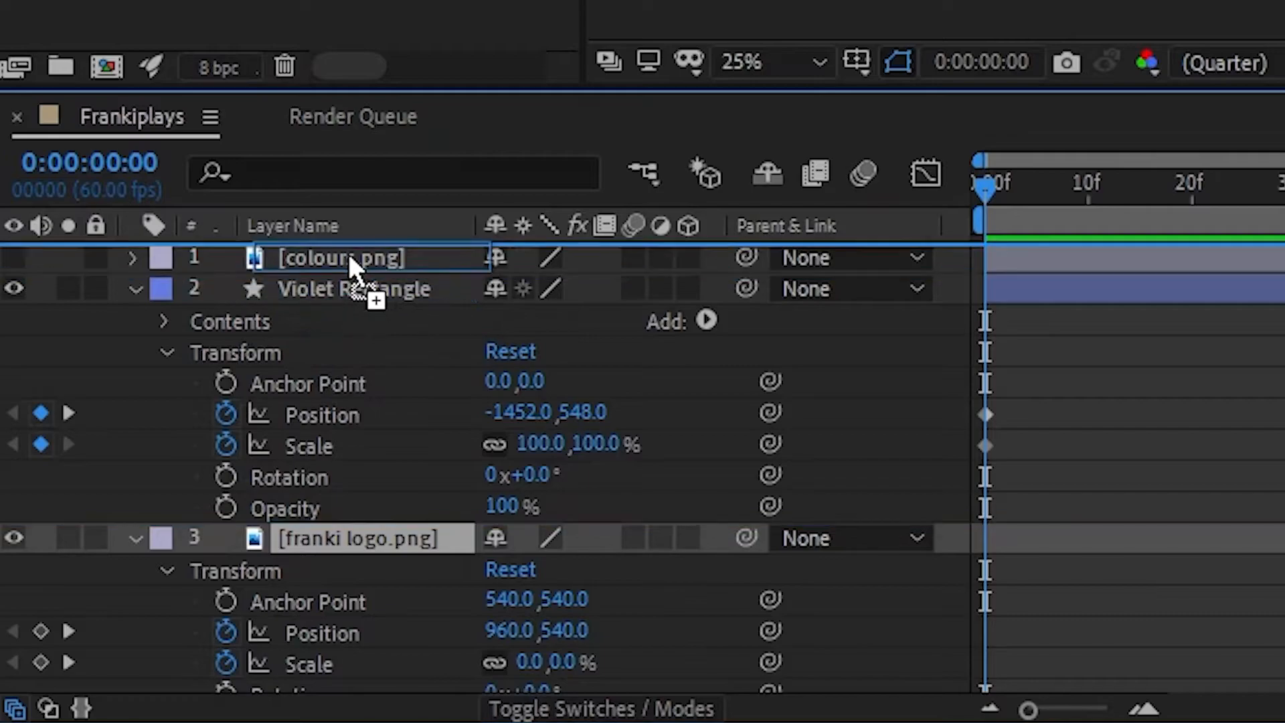
pyautogui.moveTo(348, 258); pyautogui.dragTo(348, 258)
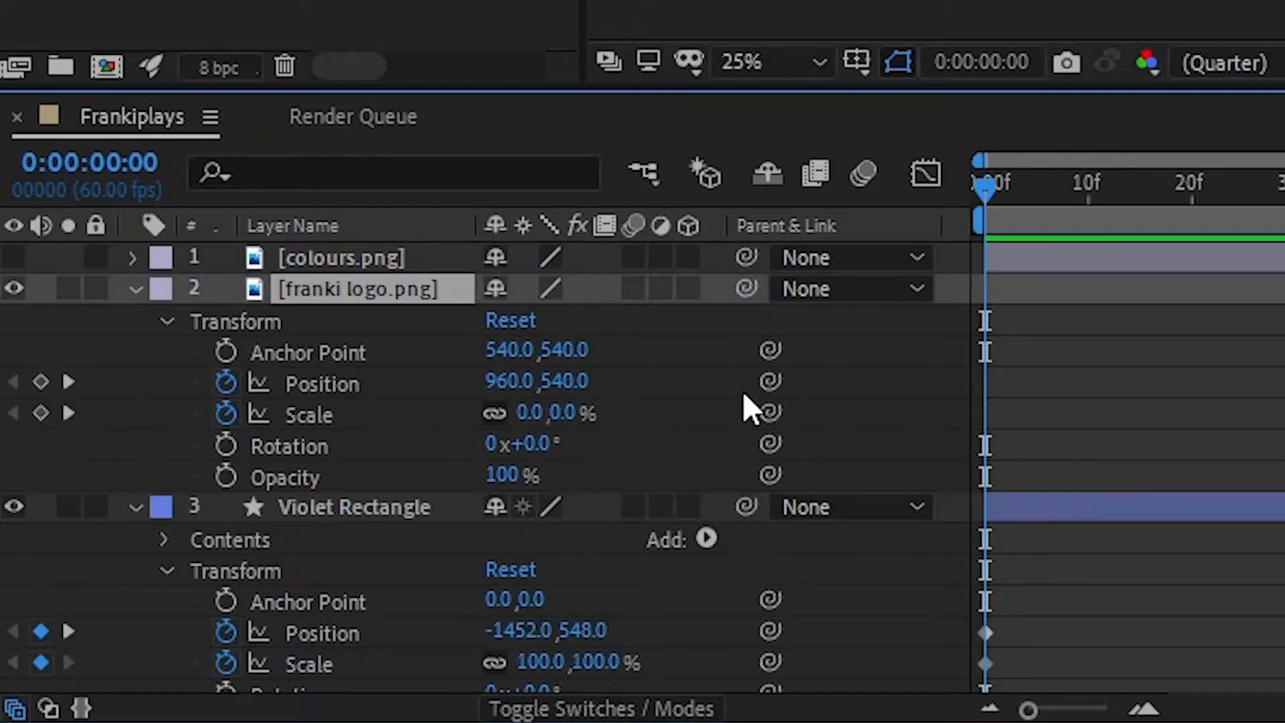
pyautogui.rightClick(510, 582)
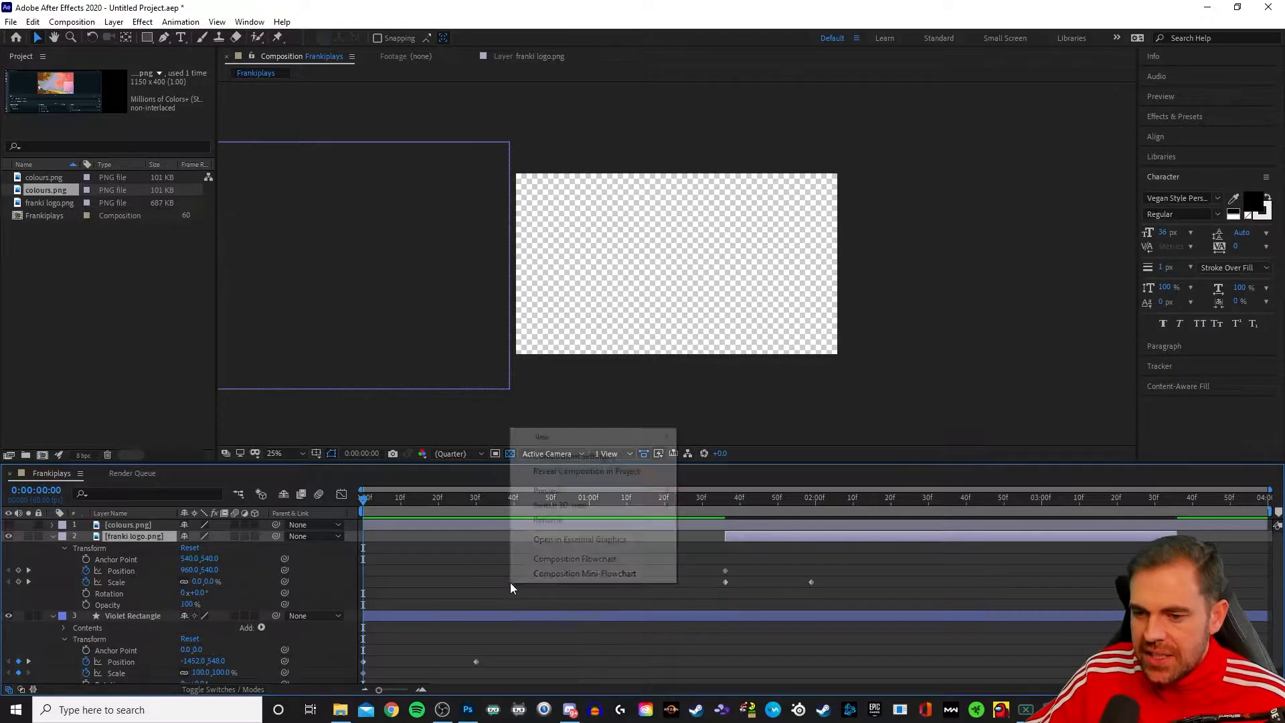
pyautogui.moveTo(642, 491)
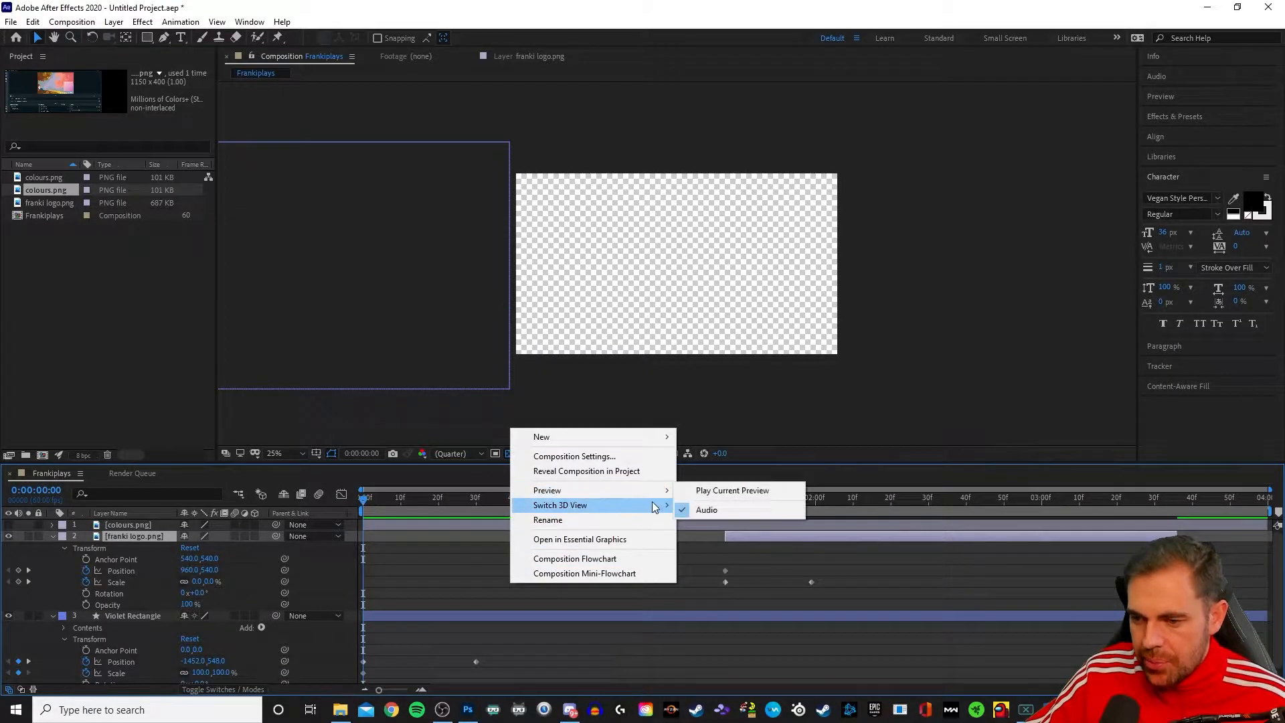
pyautogui.click(694, 486)
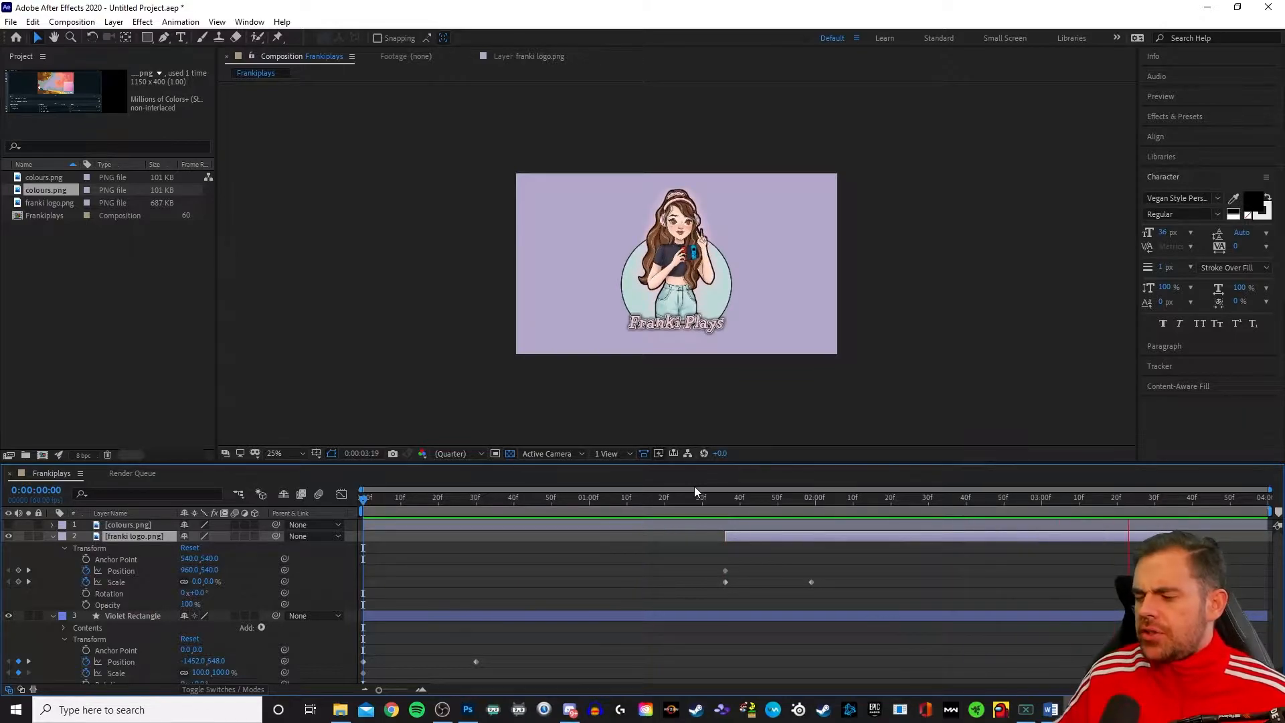
pyautogui.moveTo(366, 503); pyautogui.dragTo(862, 544)
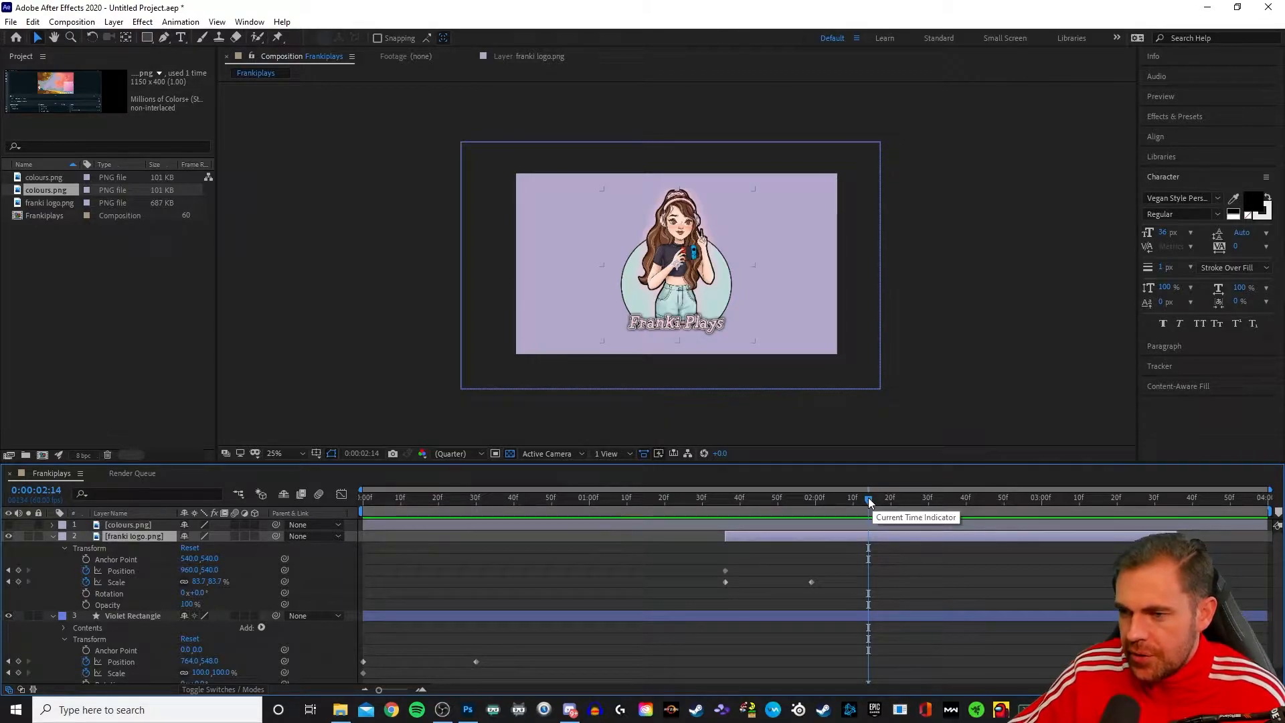
# - With the current time at 0:00:00:50, draw a rectangle on a new shape layer that extends well past every edge of the frame
pyautogui.moveTo(868, 498); pyautogui.dragTo(498, 536)
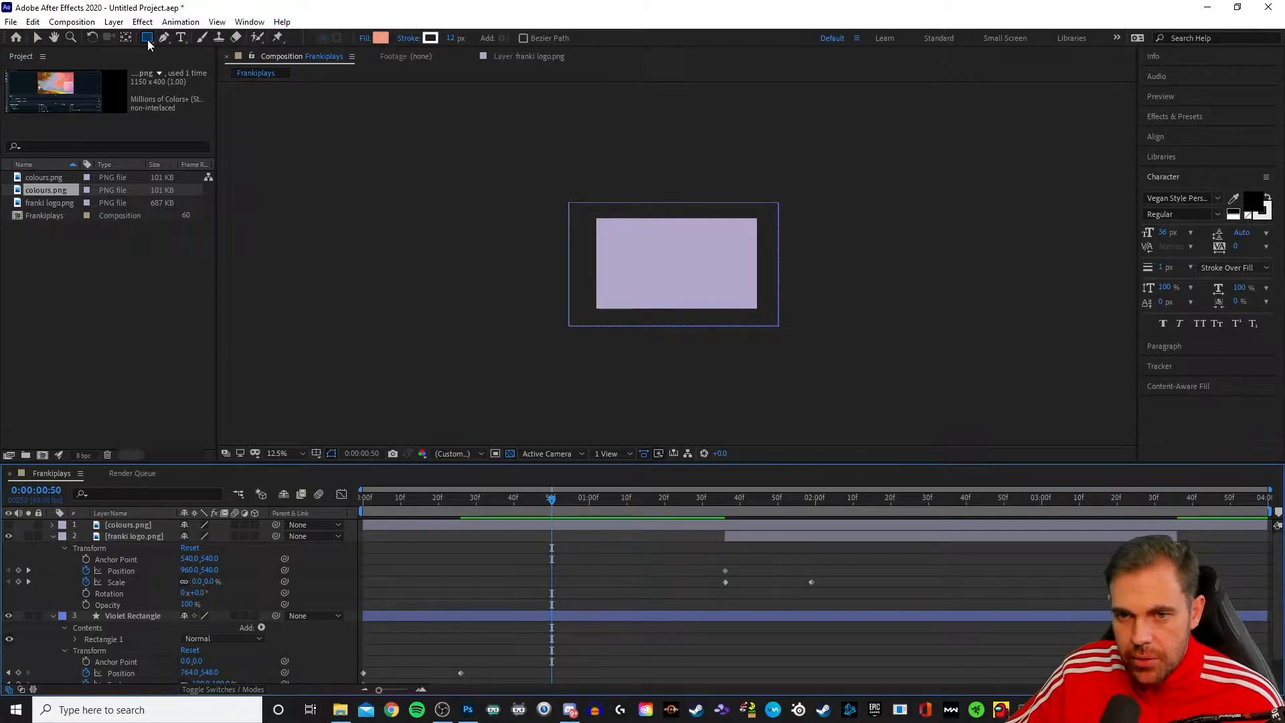
pyautogui.scroll(-2, 314, 574)
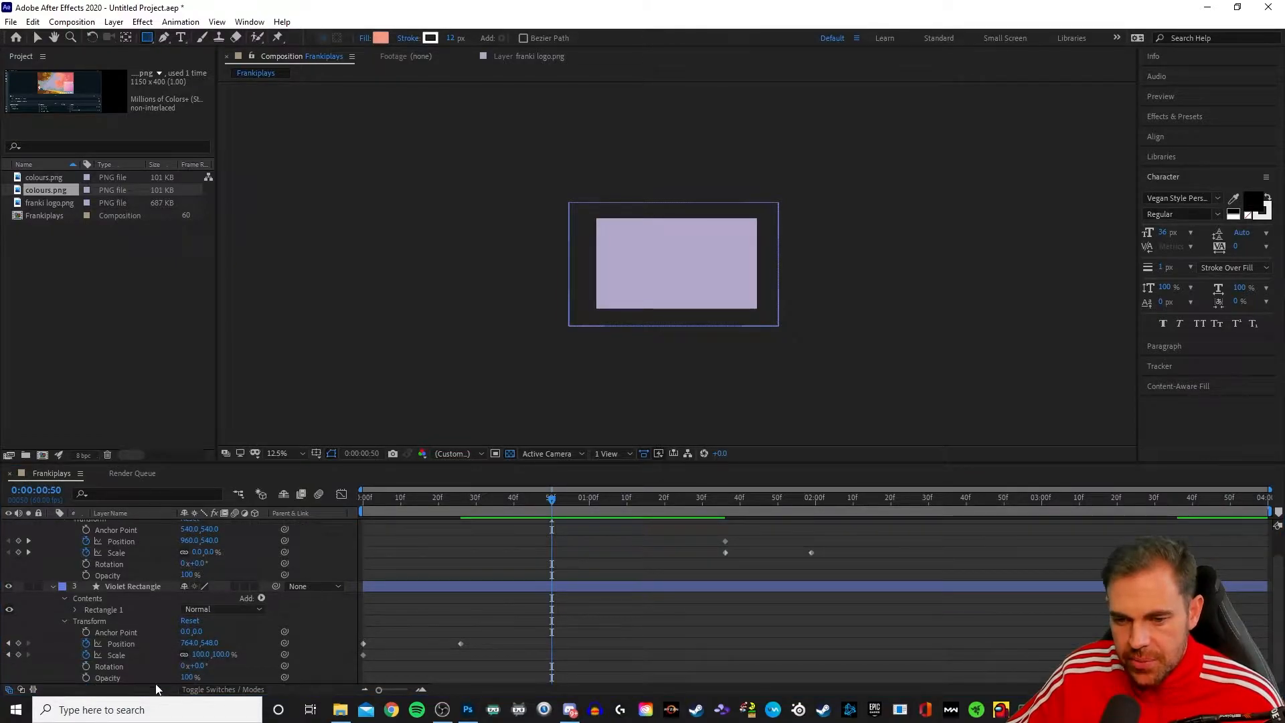
pyautogui.click(53, 586)
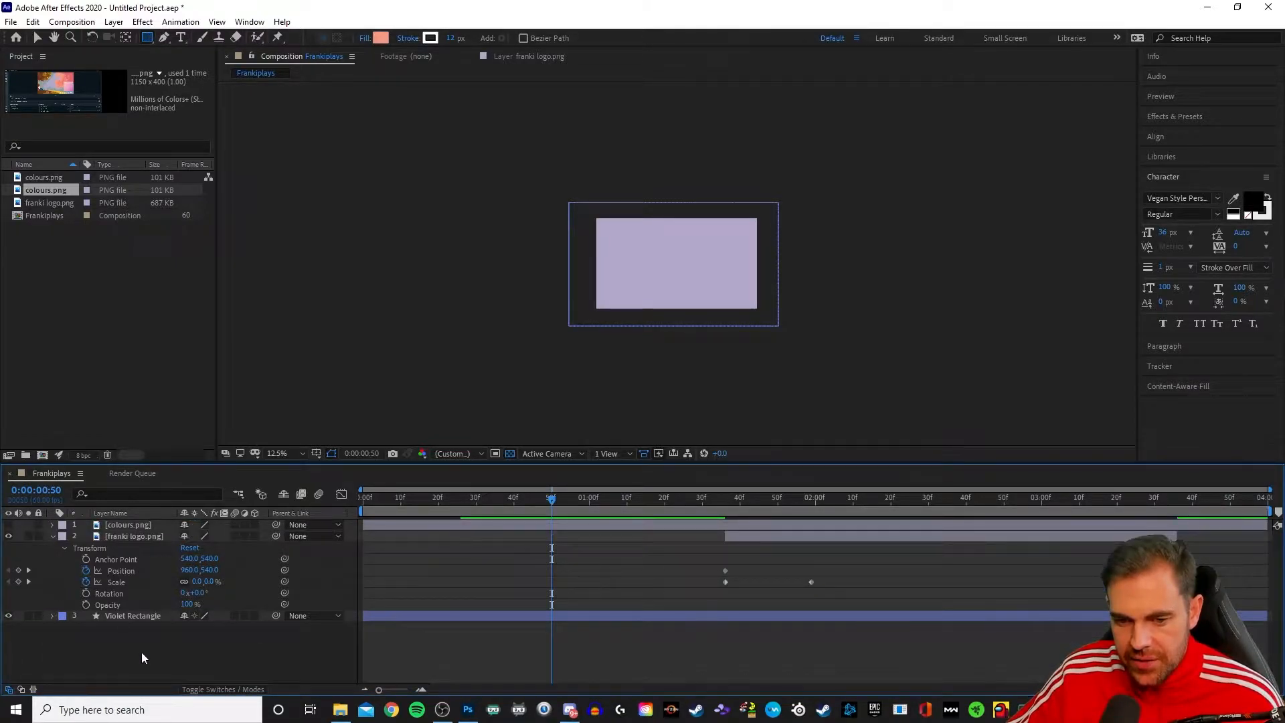
pyautogui.moveTo(440, 153); pyautogui.dragTo(487, 217)
pyautogui.moveTo(559, 255); pyautogui.dragTo(928, 389)
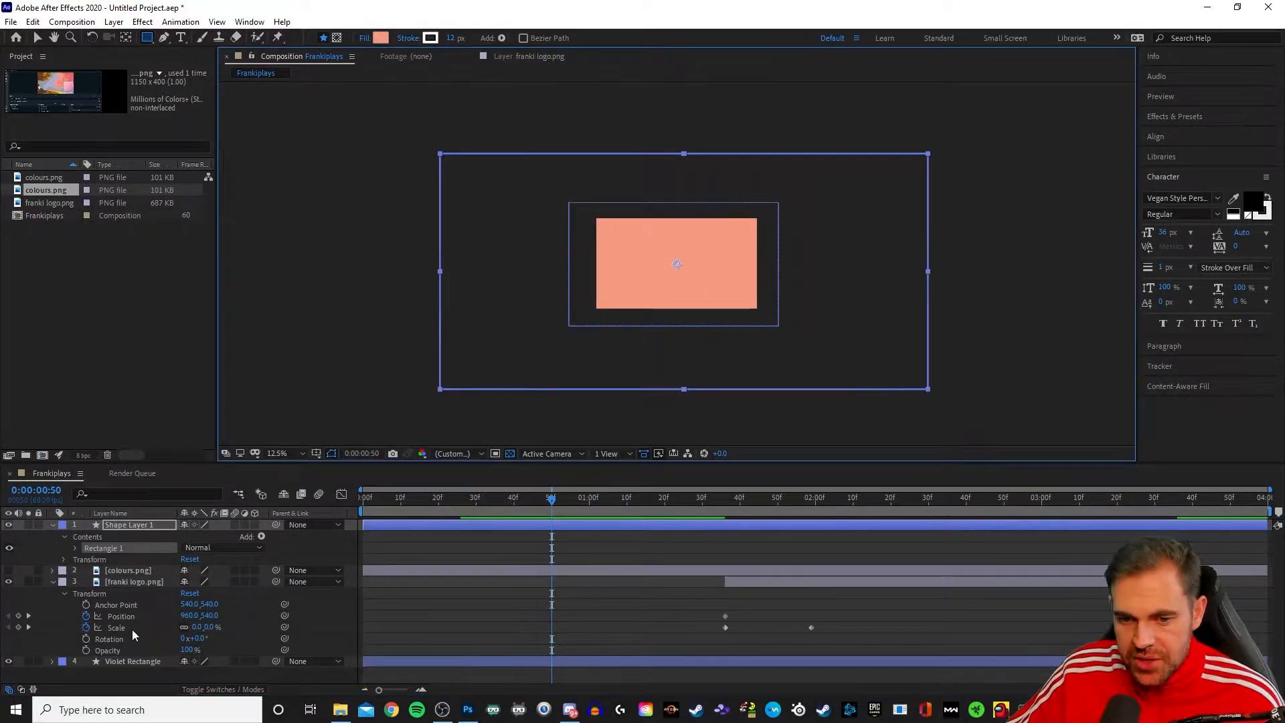
# - Place colours.png above the new shape layer, use it temporarily as a visible colour reference, and give the rectangle the orange fill F59A81
pyautogui.moveTo(137, 571); pyautogui.dragTo(142, 521)
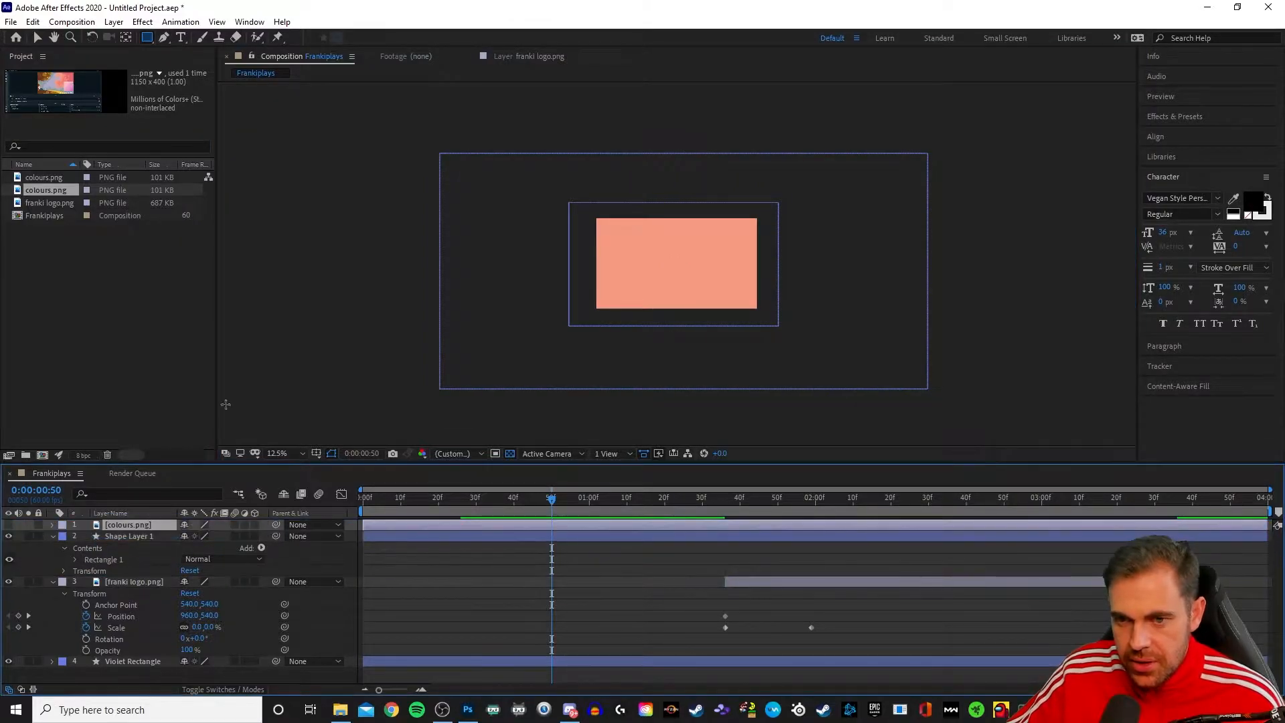
pyautogui.click(123, 537)
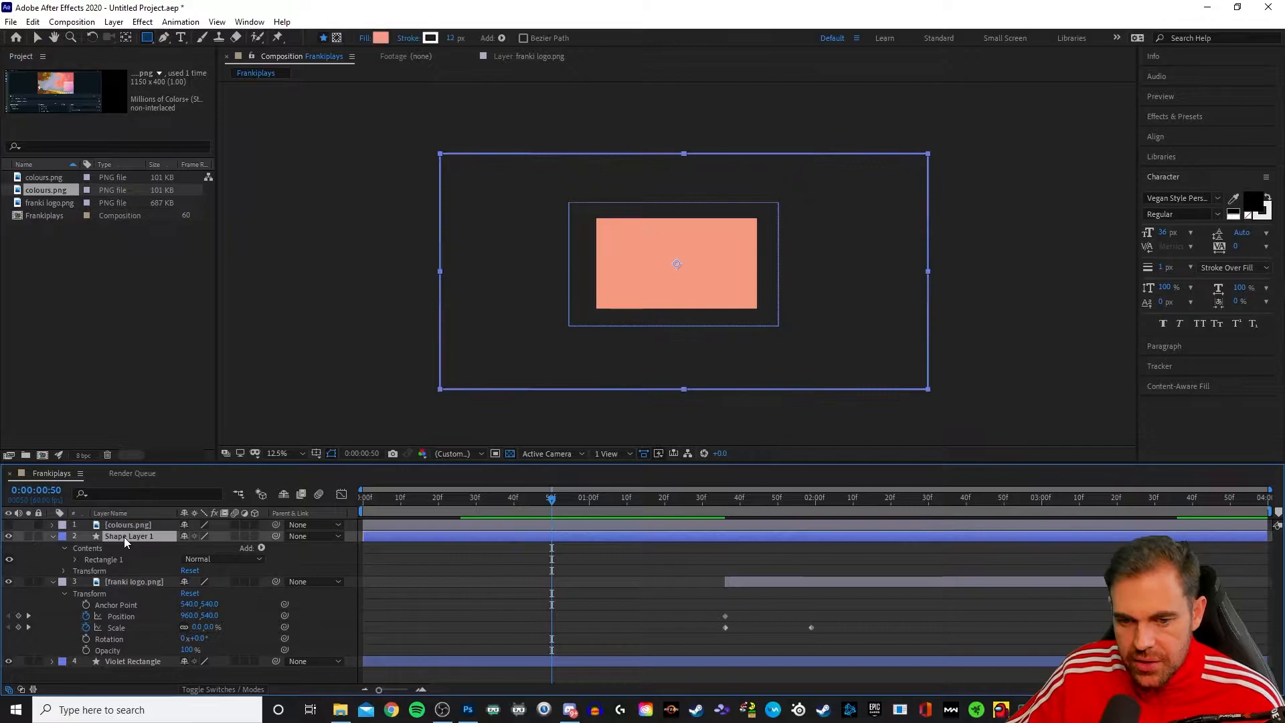
pyautogui.click(8, 526)
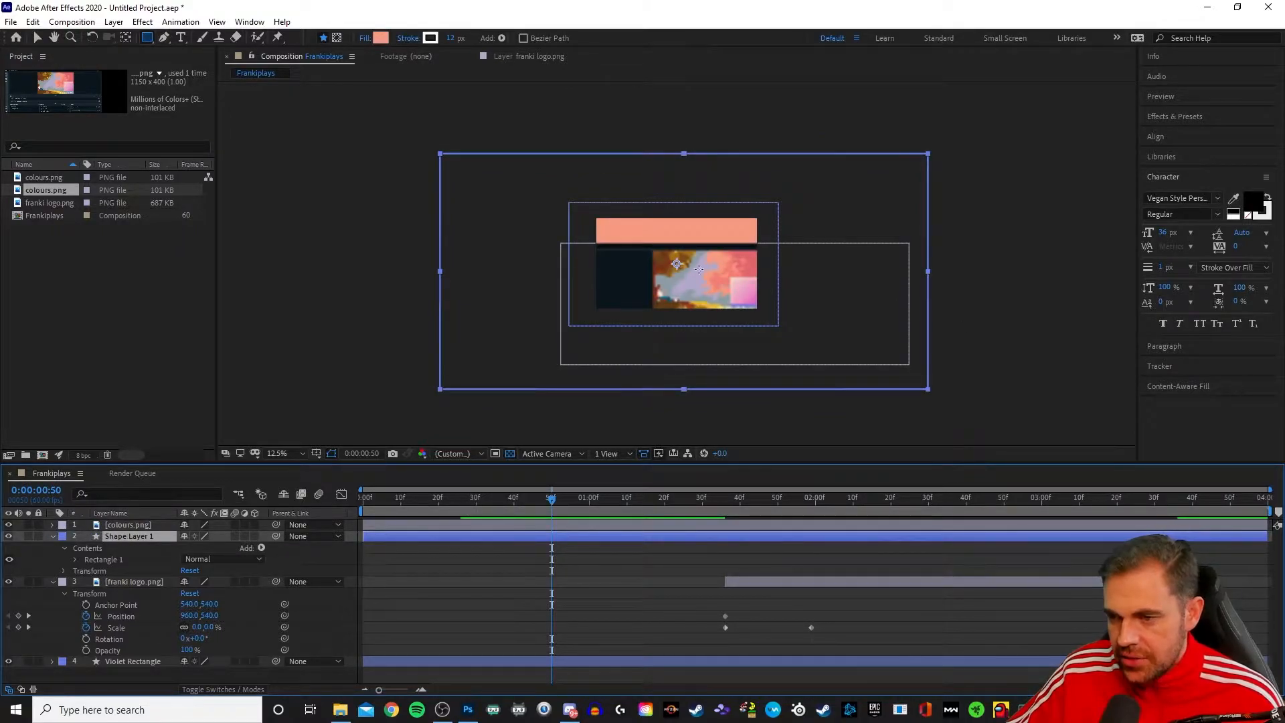
pyautogui.click(381, 38)
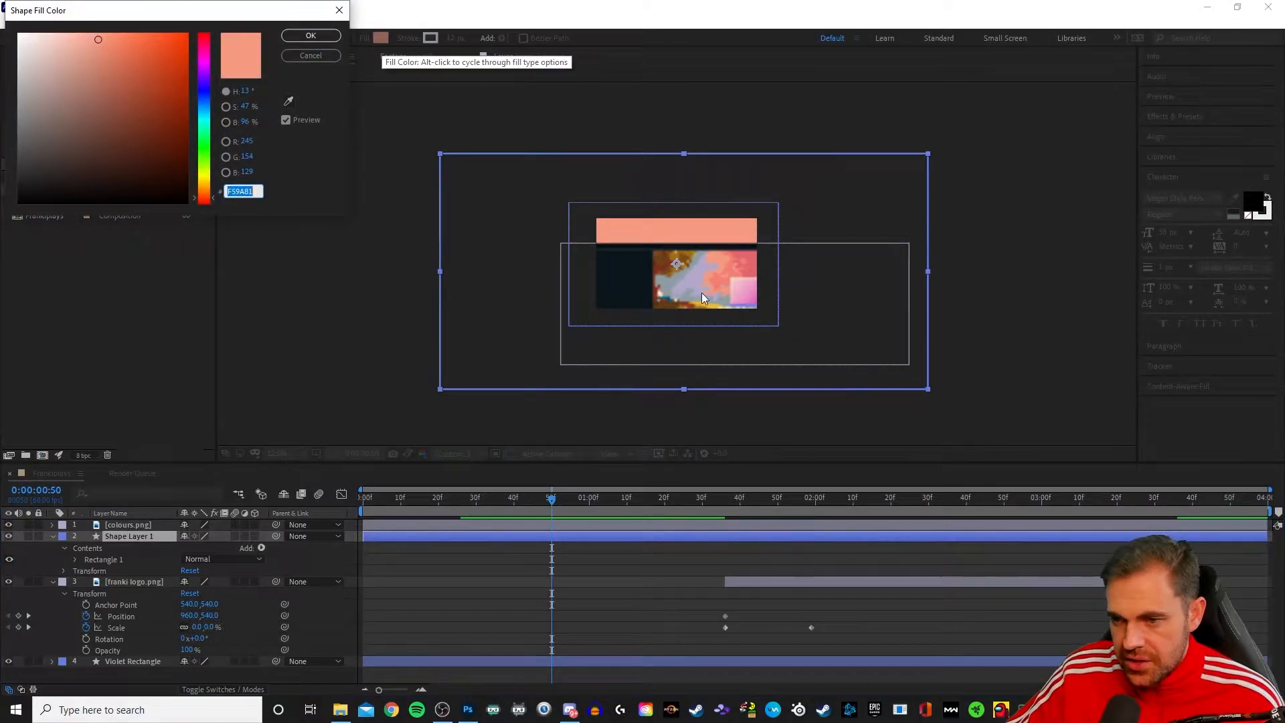
pyautogui.click(289, 101)
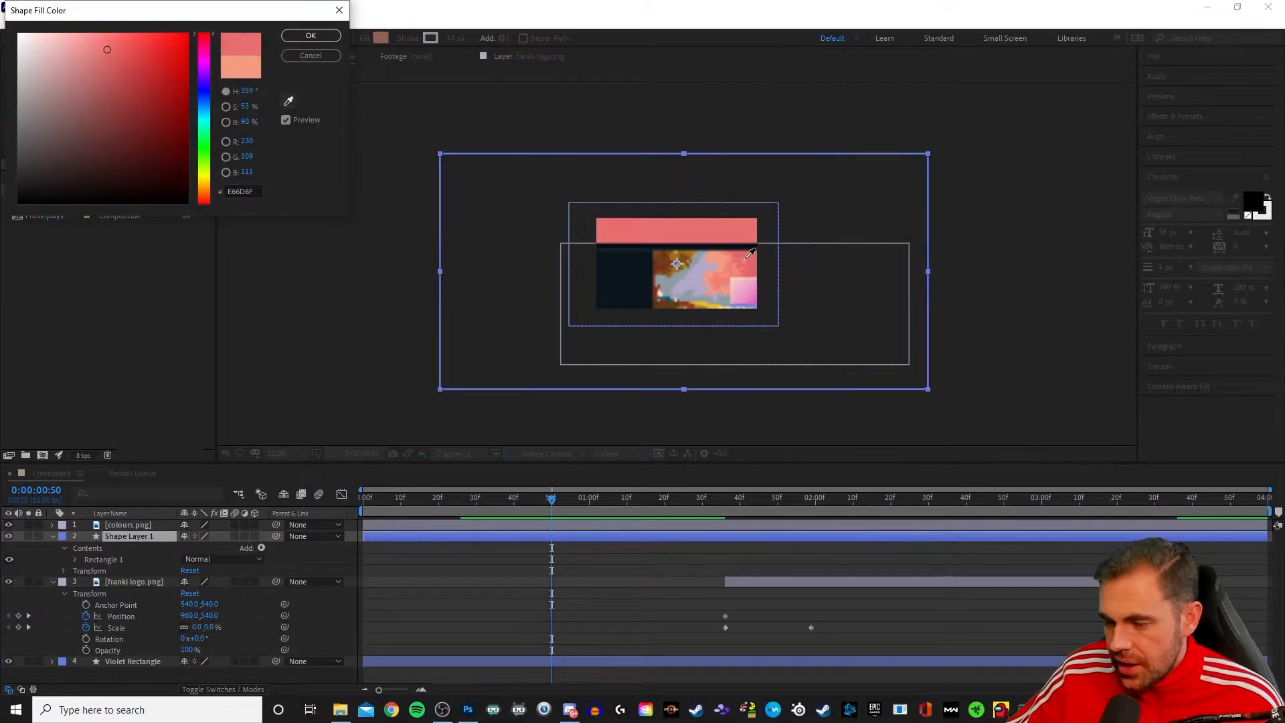
pyautogui.click(711, 261)
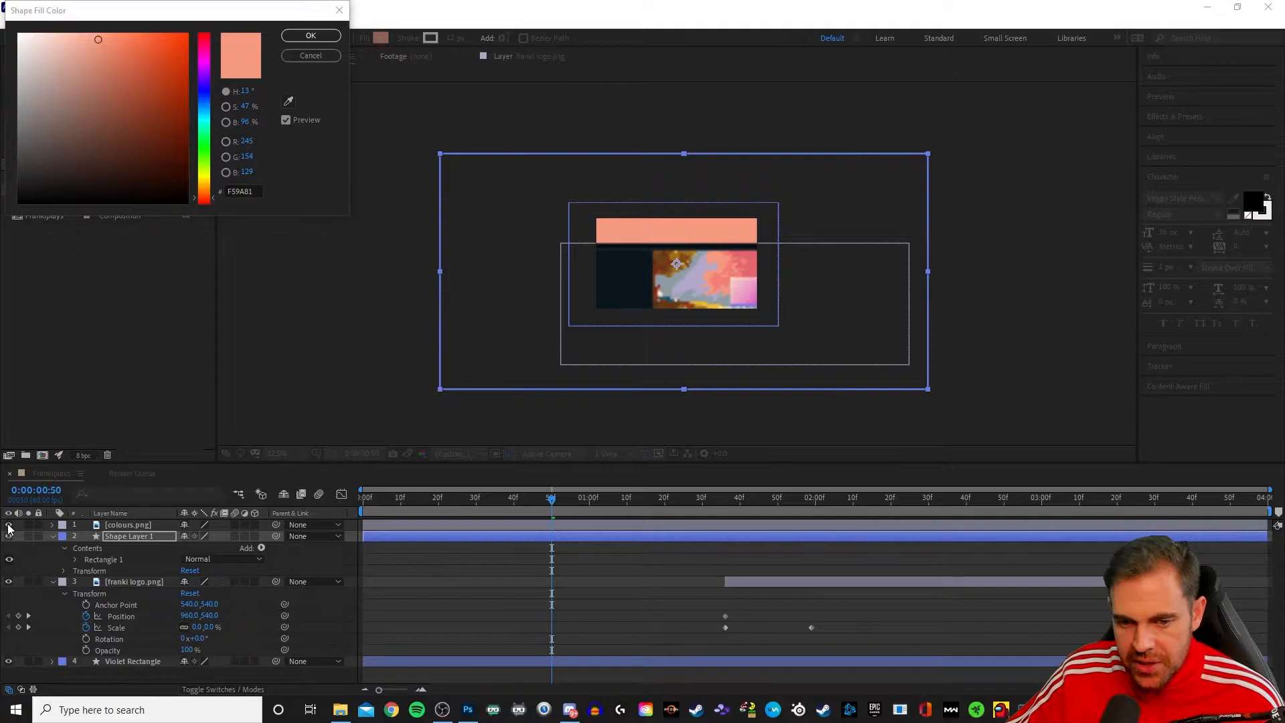
pyautogui.click(310, 36)
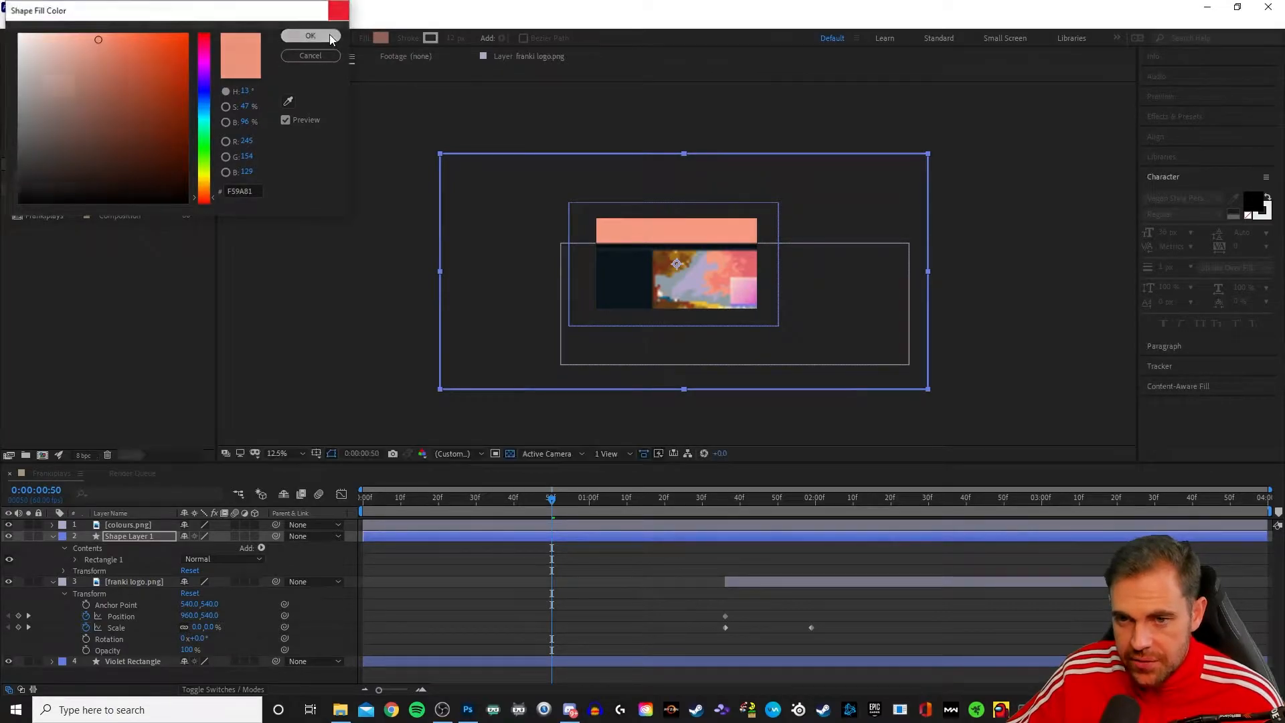
pyautogui.click(9, 525)
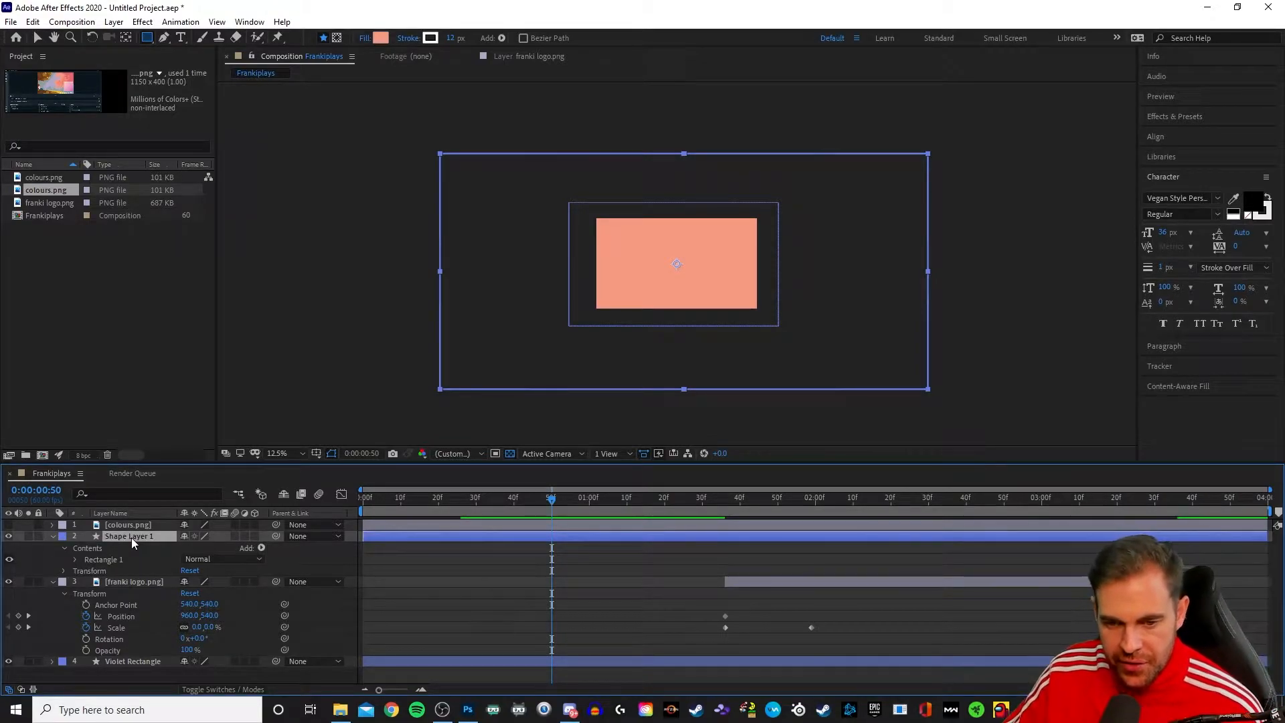
# - Move the new shape layer between franki logo.png and Violet Rectangle, and rename it Orange Rectangle
pyautogui.moveTo(131, 537); pyautogui.dragTo(124, 592)
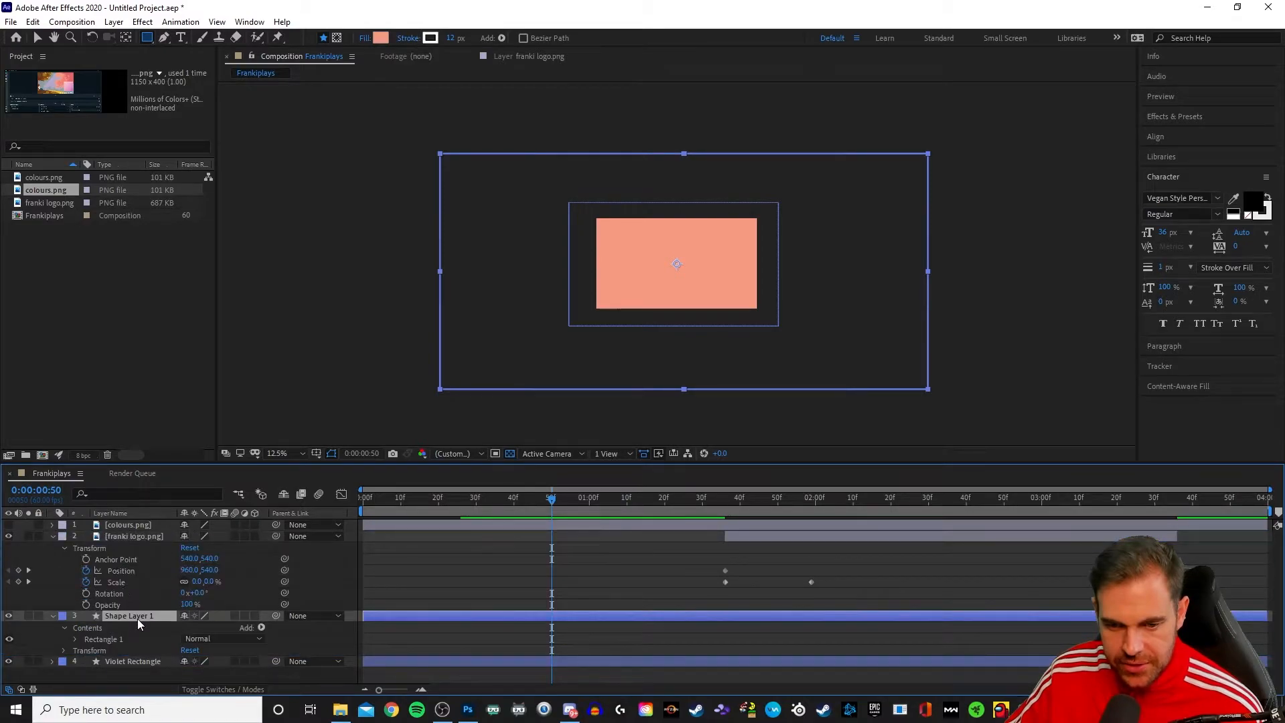
pyautogui.rightClick(134, 619)
pyautogui.click(161, 594)
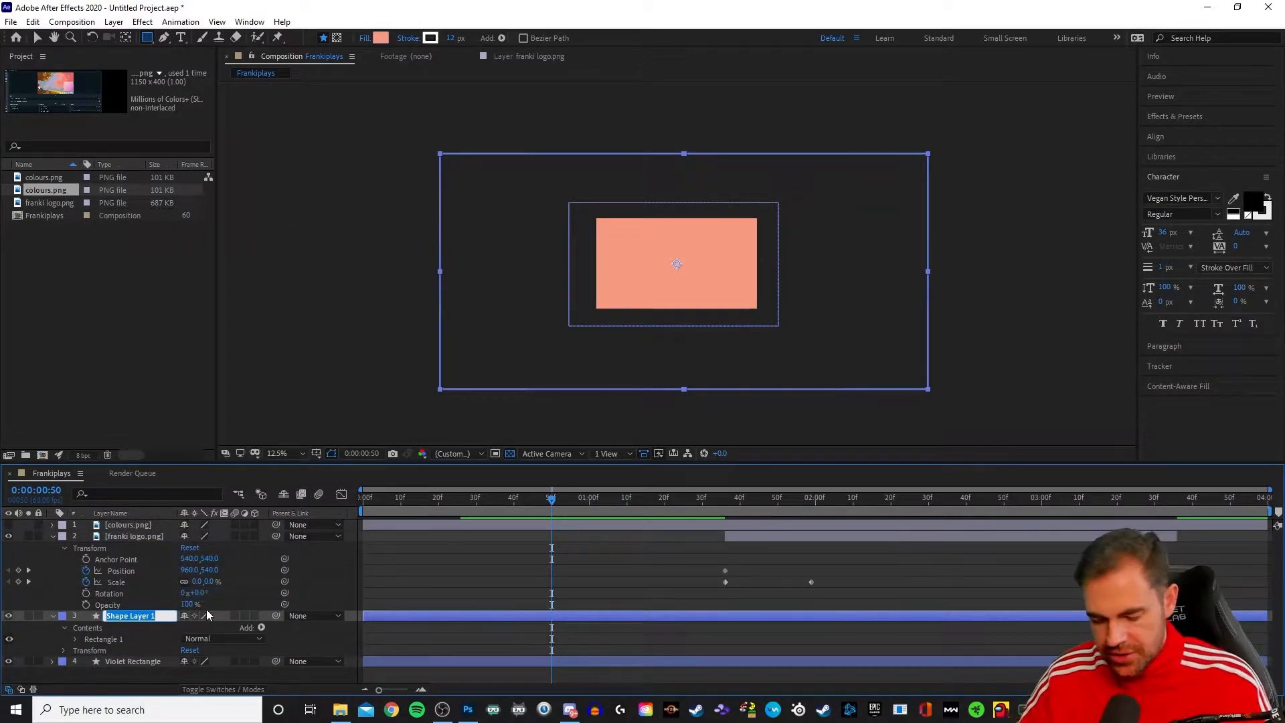
pyautogui.write('Orange Rectangle')
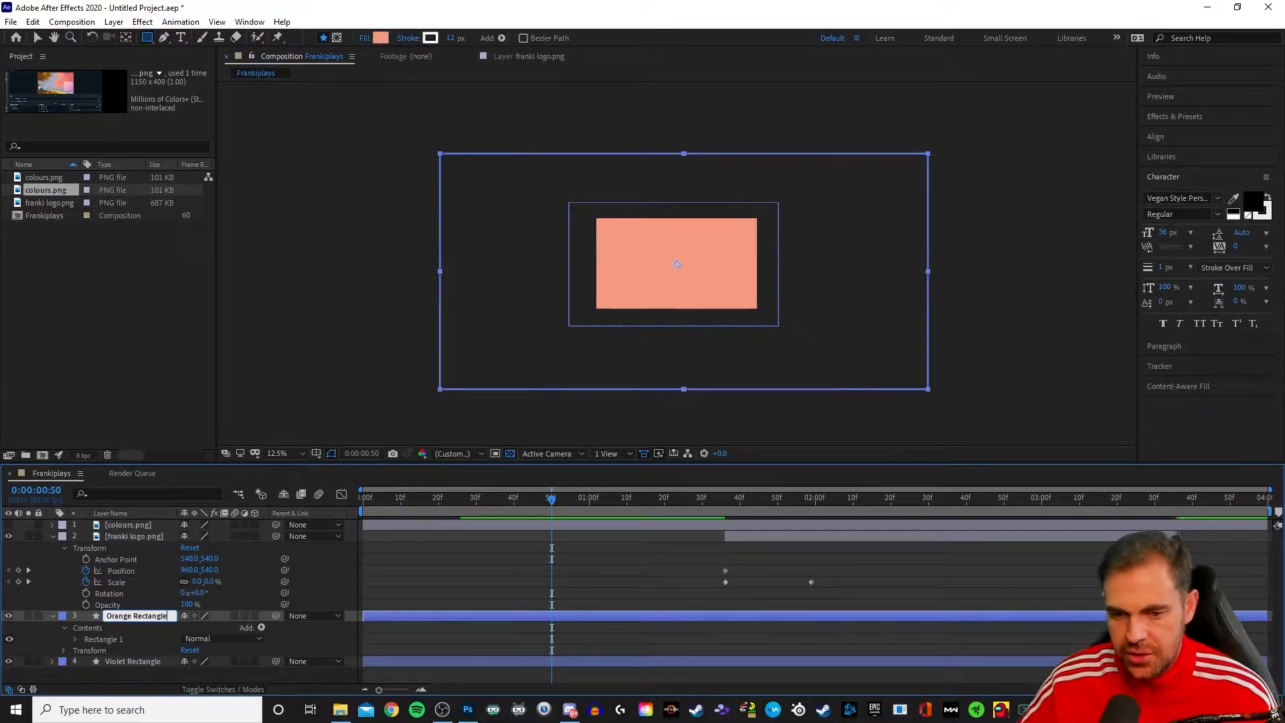
pyautogui.press('Return')
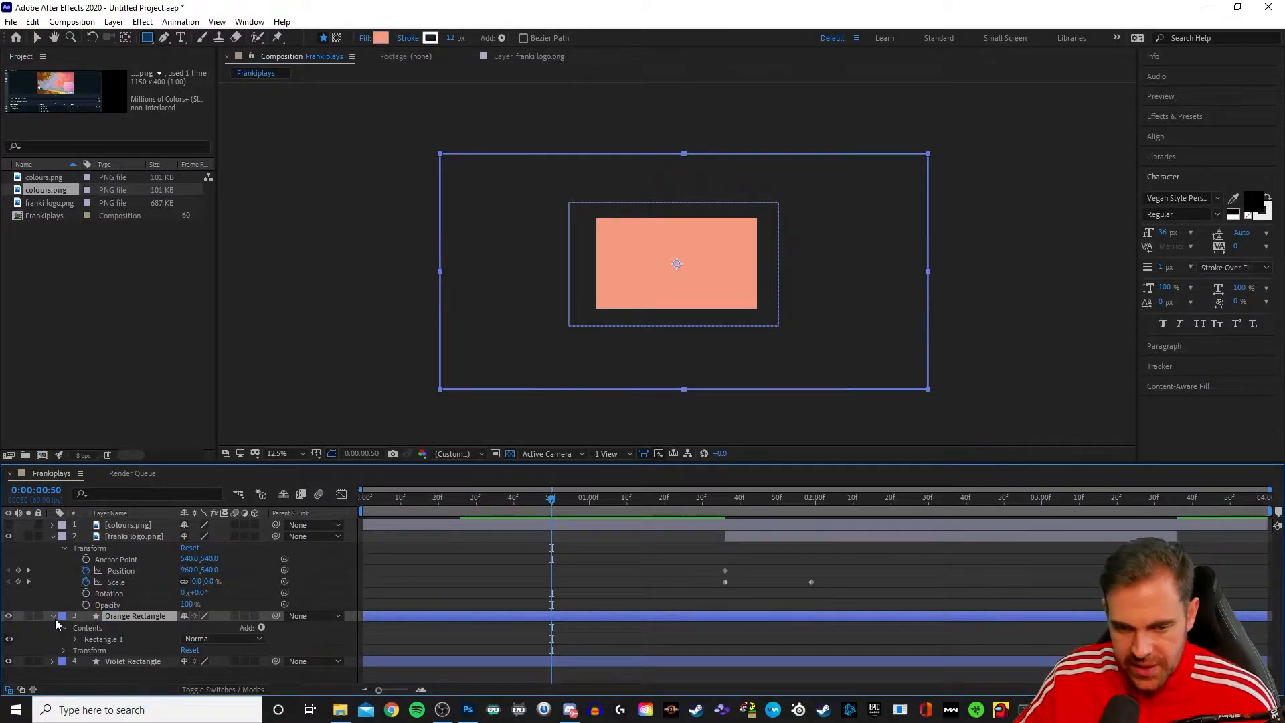
# - At 0:00:00:42, move the Orange Rectangle left to -1464, 404, leaving a violet strip along the frame's right side
pyautogui.click(54, 661)
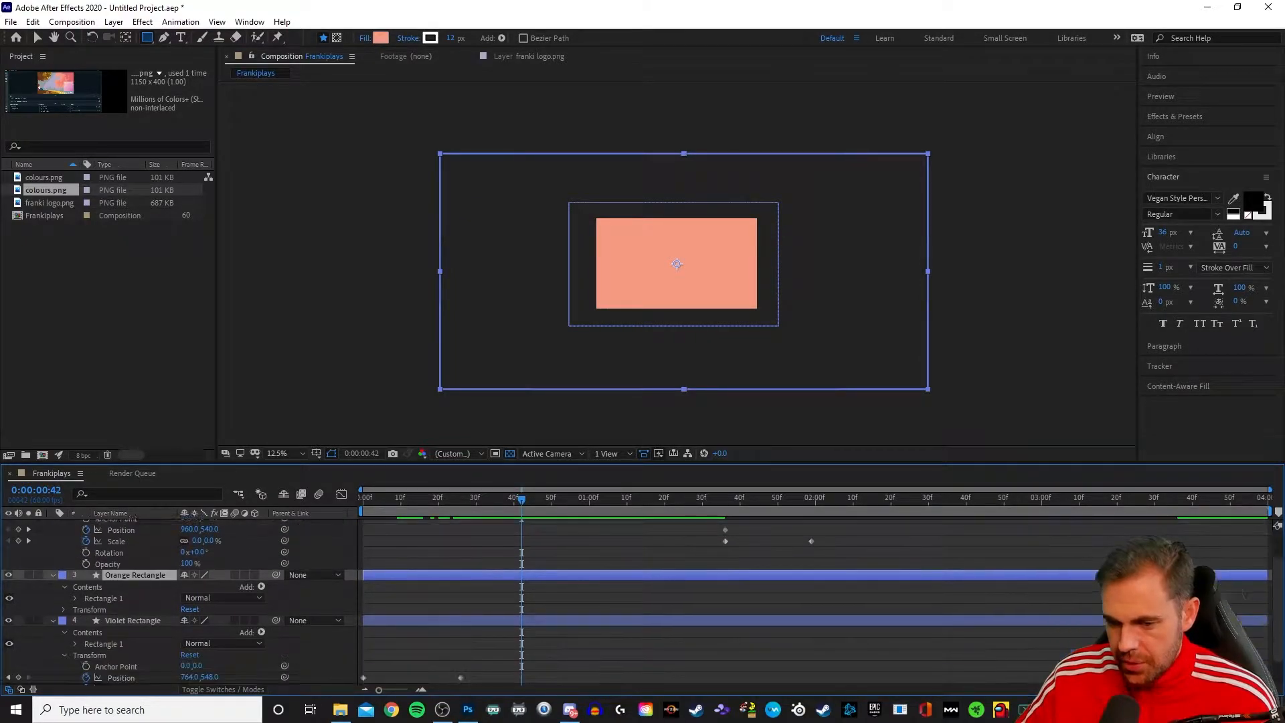
pyautogui.scroll(-3, 981, 601)
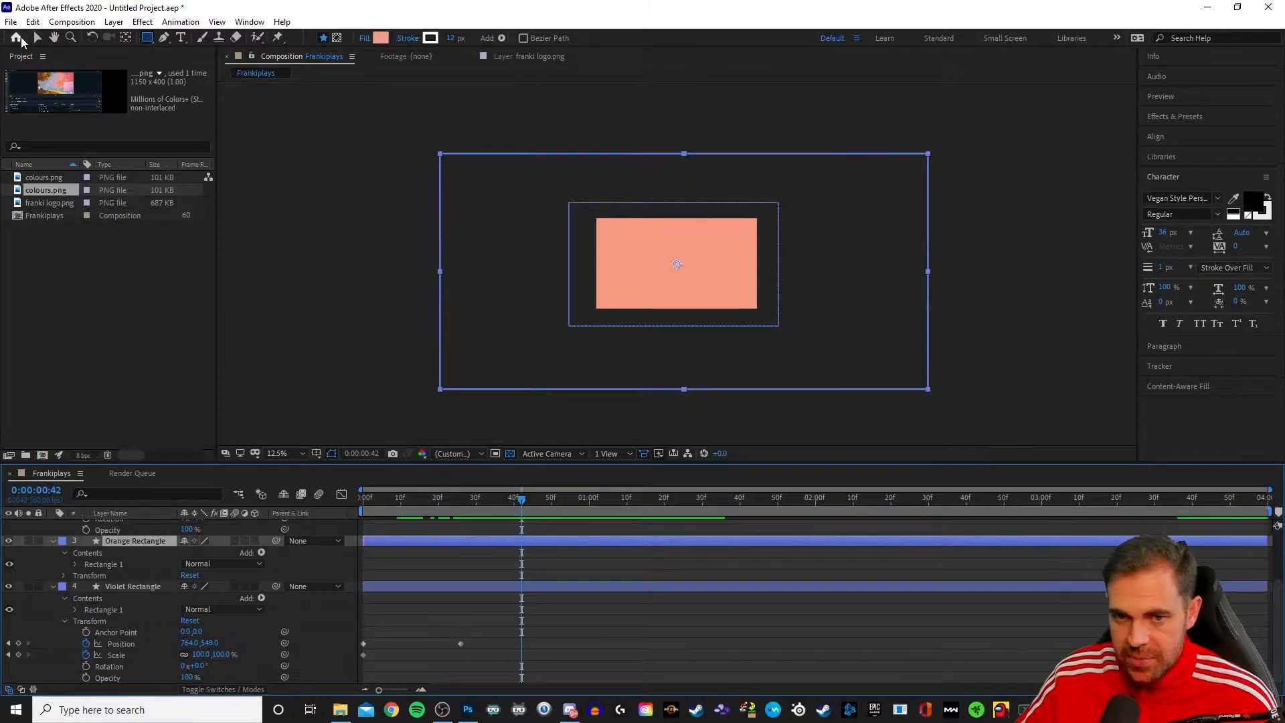
pyautogui.click(36, 37)
pyautogui.moveTo(732, 280); pyautogui.dragTo(527, 272)
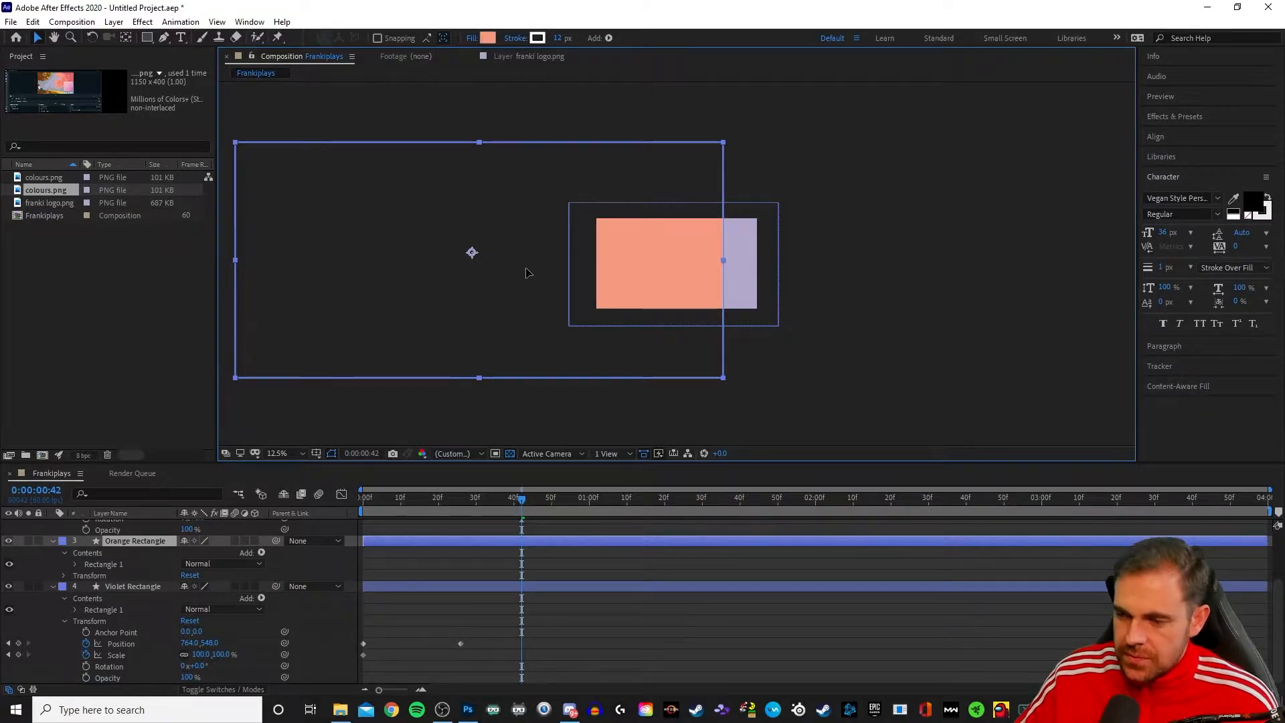
pyautogui.moveTo(526, 272); pyautogui.dragTo(528, 273)
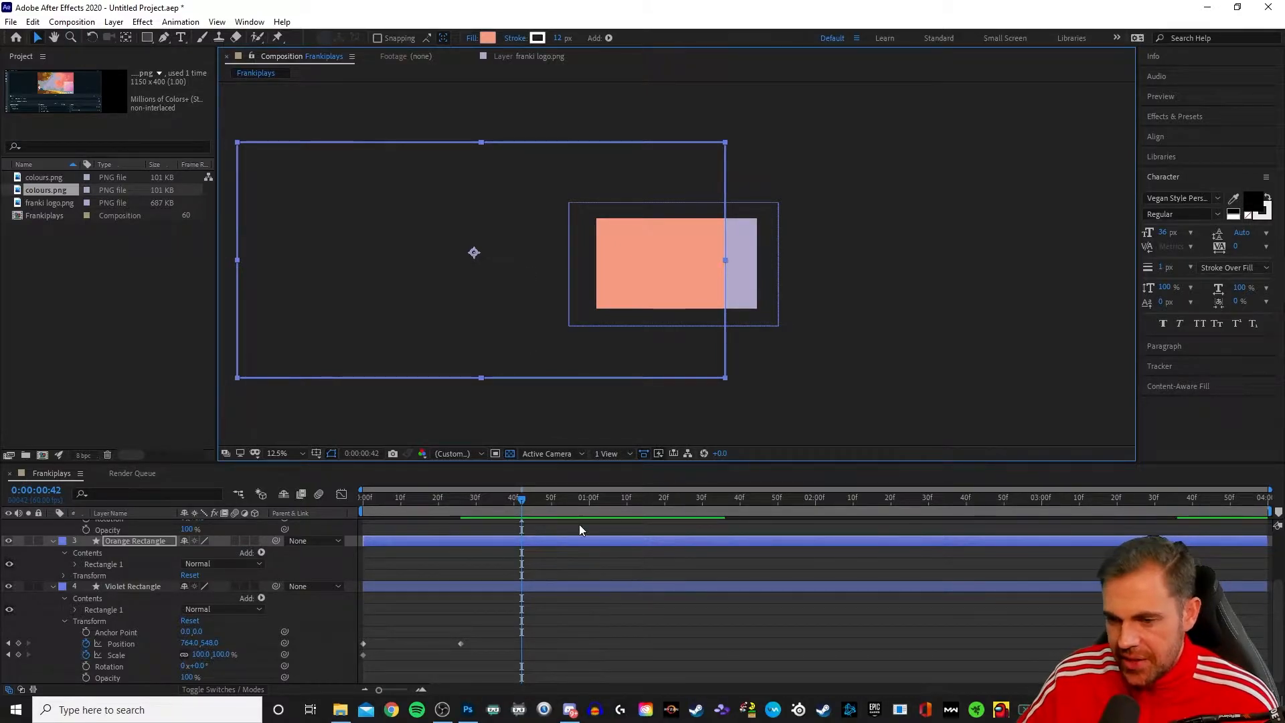
# - Add Position and Scale keyframes to the Orange Rectangle at 0:00:00:42
pyautogui.click(63, 576)
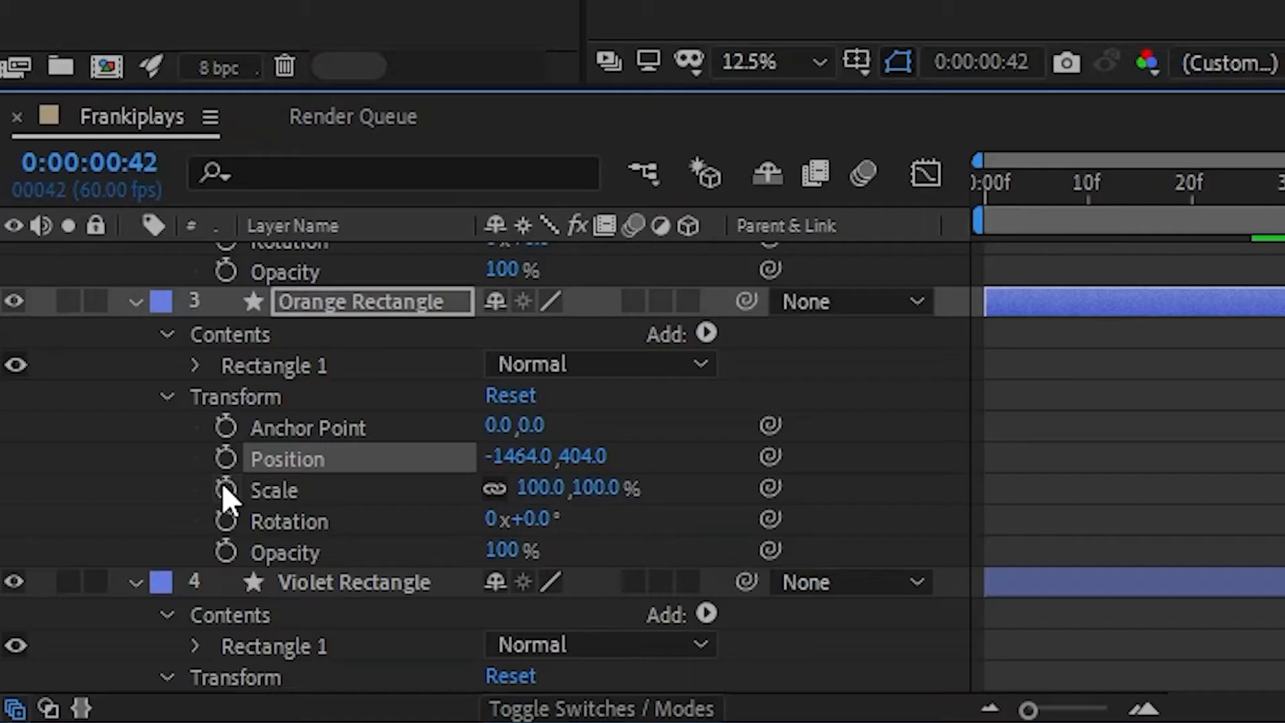
pyautogui.click(227, 459)
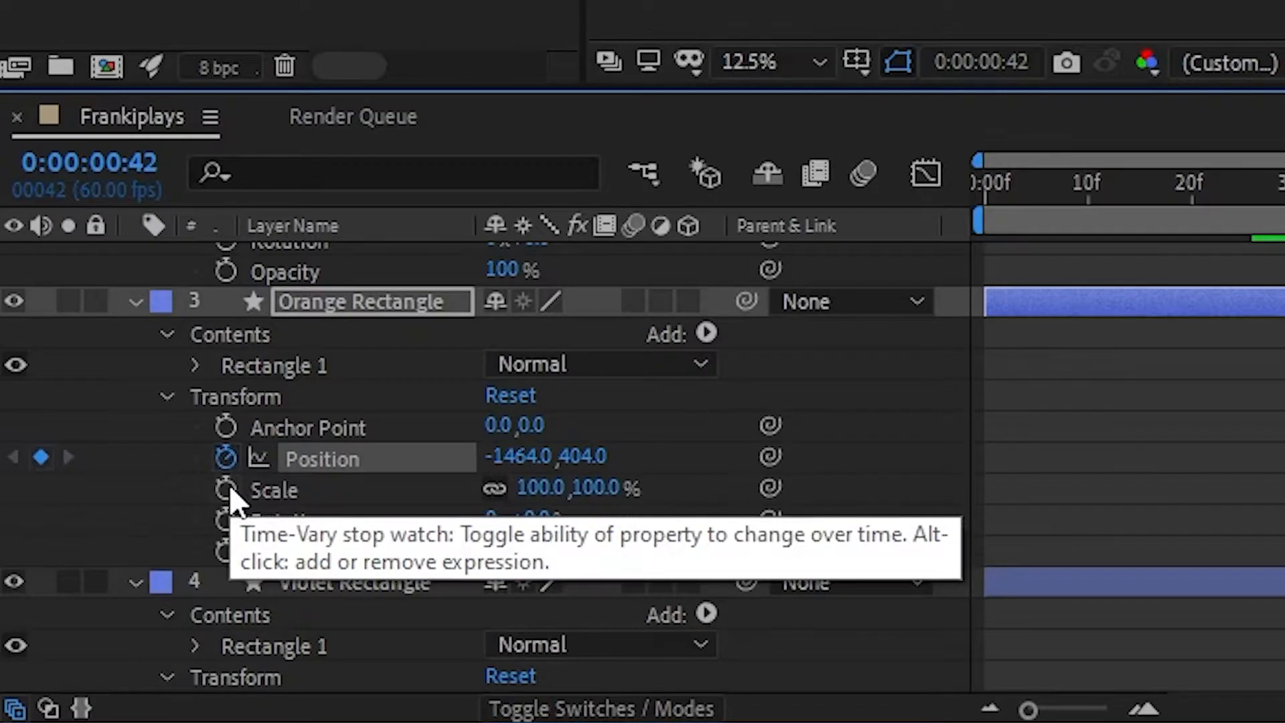
pyautogui.click(227, 487)
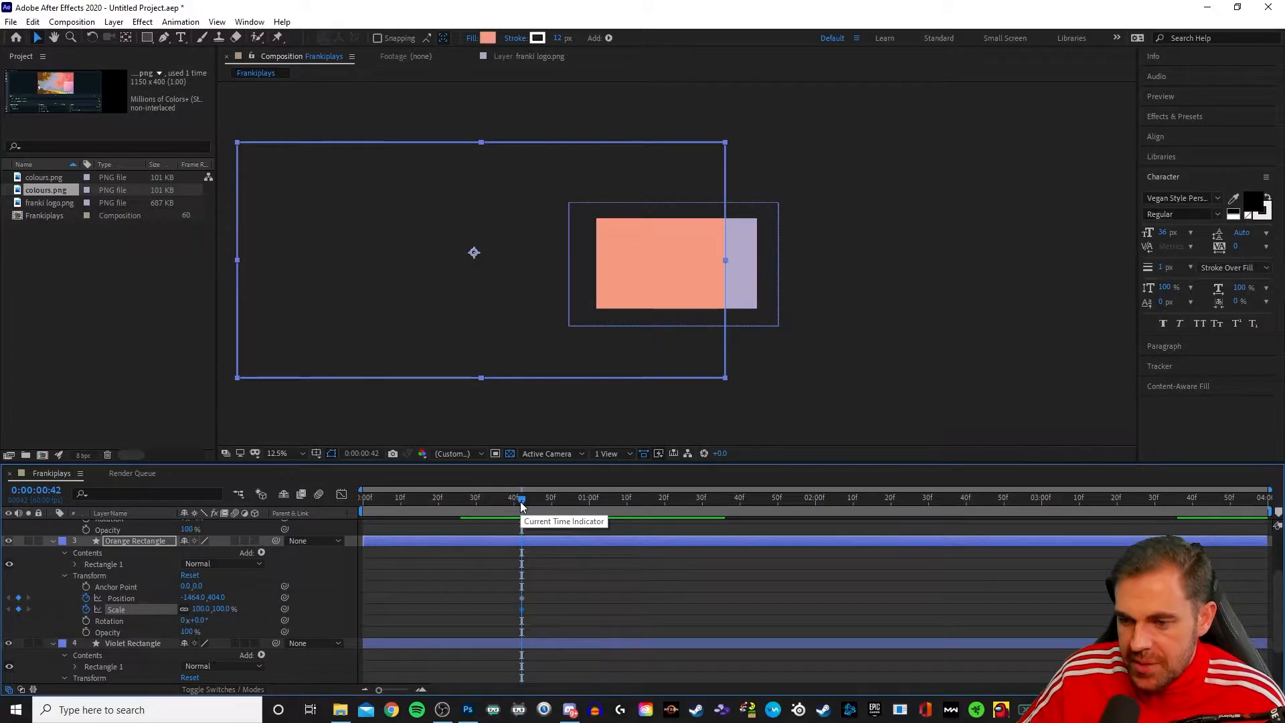
# - At 0:00:00:00, move the Orange Rectangle left to -3032, 420 so it sits completely outside the frame
pyautogui.moveTo(515, 502); pyautogui.dragTo(348, 528)
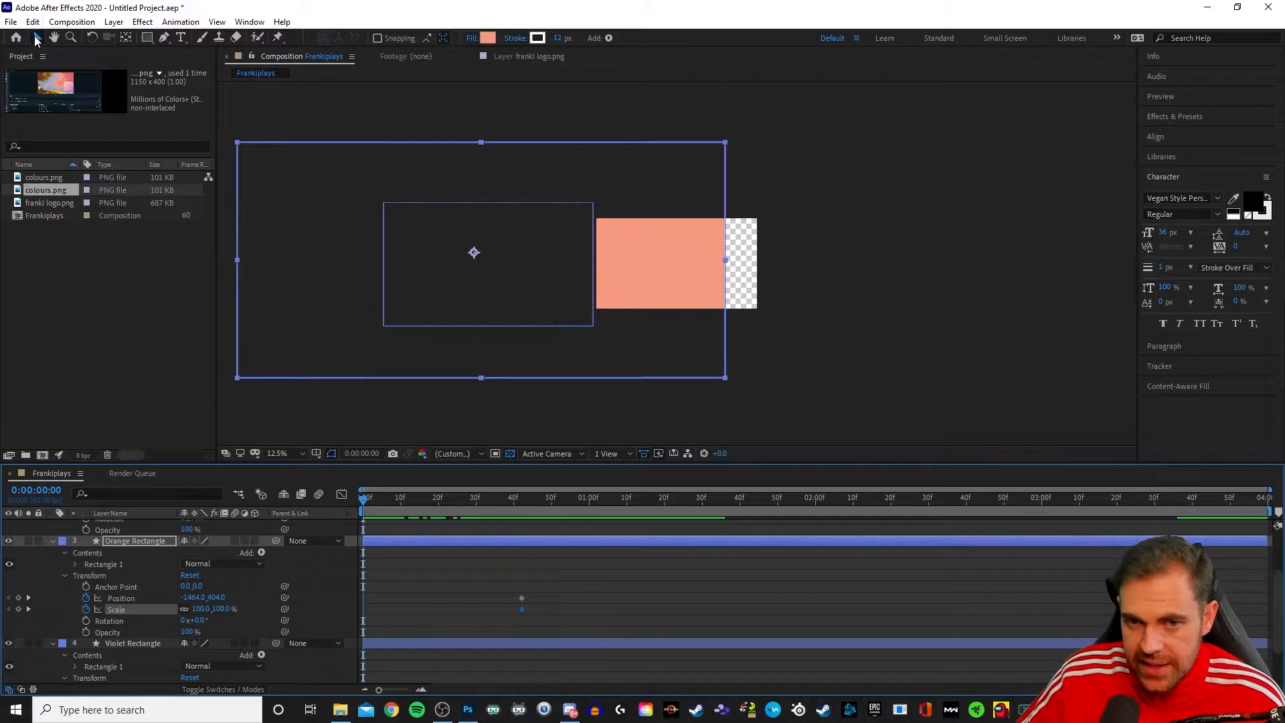
pyautogui.click(674, 281)
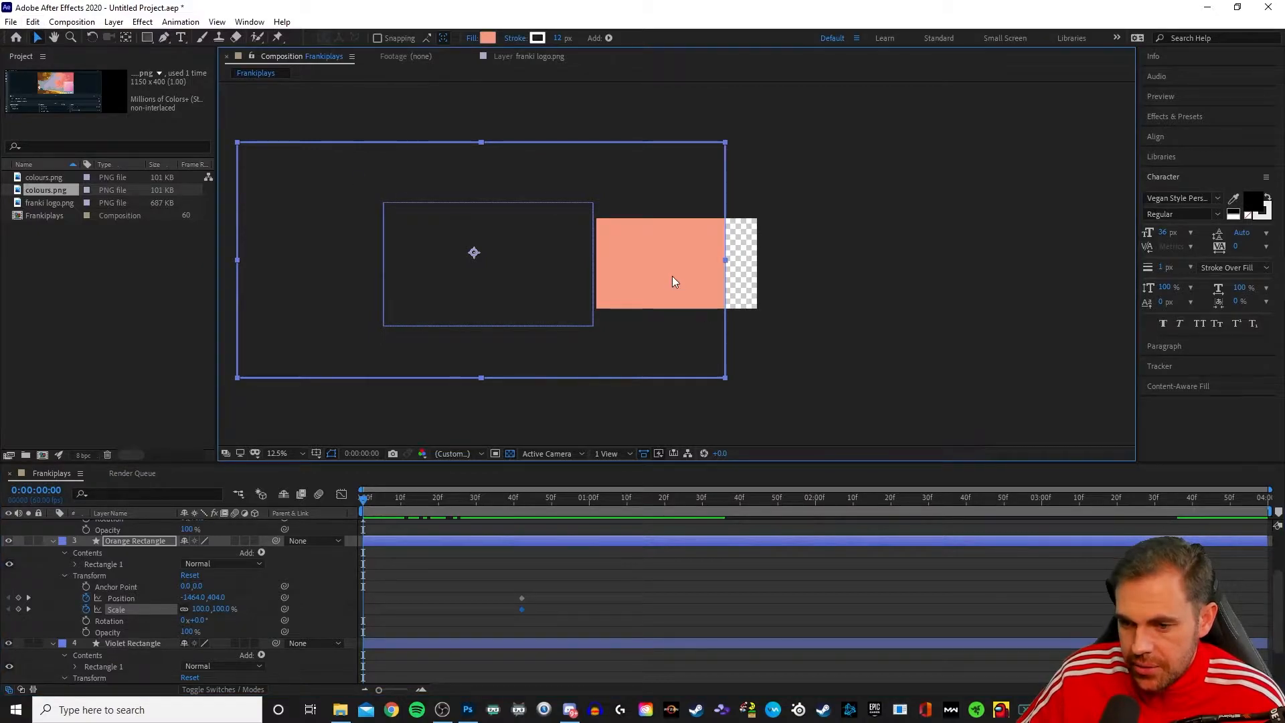
pyautogui.moveTo(677, 275); pyautogui.dragTo(549, 279)
pyautogui.moveTo(547, 278); pyautogui.dragTo(597, 276)
pyautogui.press('Left')
pyautogui.press('Left')
pyautogui.press('Left')
pyautogui.press('Left')
pyautogui.press('Left')
pyautogui.press('Left')
pyautogui.press('Left')
pyautogui.press('Left')
pyautogui.press('Left')
pyautogui.press('Left')
pyautogui.press('Left')
pyautogui.press('Left')
pyautogui.press('Left')
pyautogui.press('Left')
pyautogui.press('Left')
pyautogui.press('Left')
pyautogui.press('Left')
pyautogui.press('Left')
pyautogui.press('Left')
pyautogui.press('Left')
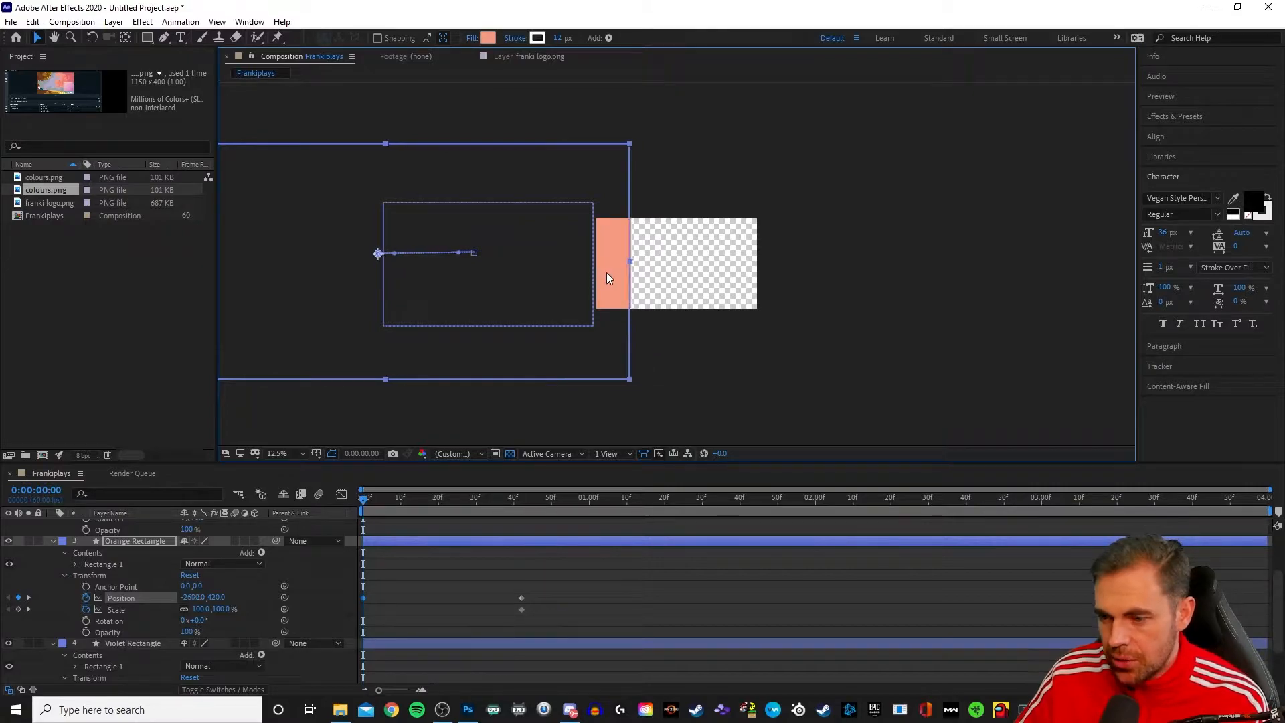
pyautogui.press('Left')
pyautogui.press('Left')
pyautogui.press('Left')
pyautogui.press('Left')
pyautogui.press('Left')
pyautogui.press('Left')
pyautogui.press('Left')
pyautogui.press('Left')
pyautogui.press('Left')
pyautogui.press('Left')
pyautogui.press('Left')
pyautogui.press('Left')
pyautogui.press('Left')
pyautogui.press('Left')
pyautogui.press('Left')
pyautogui.press('Left')
pyautogui.press('Left')
pyautogui.press('Left')
pyautogui.press('Left')
pyautogui.press('Left')
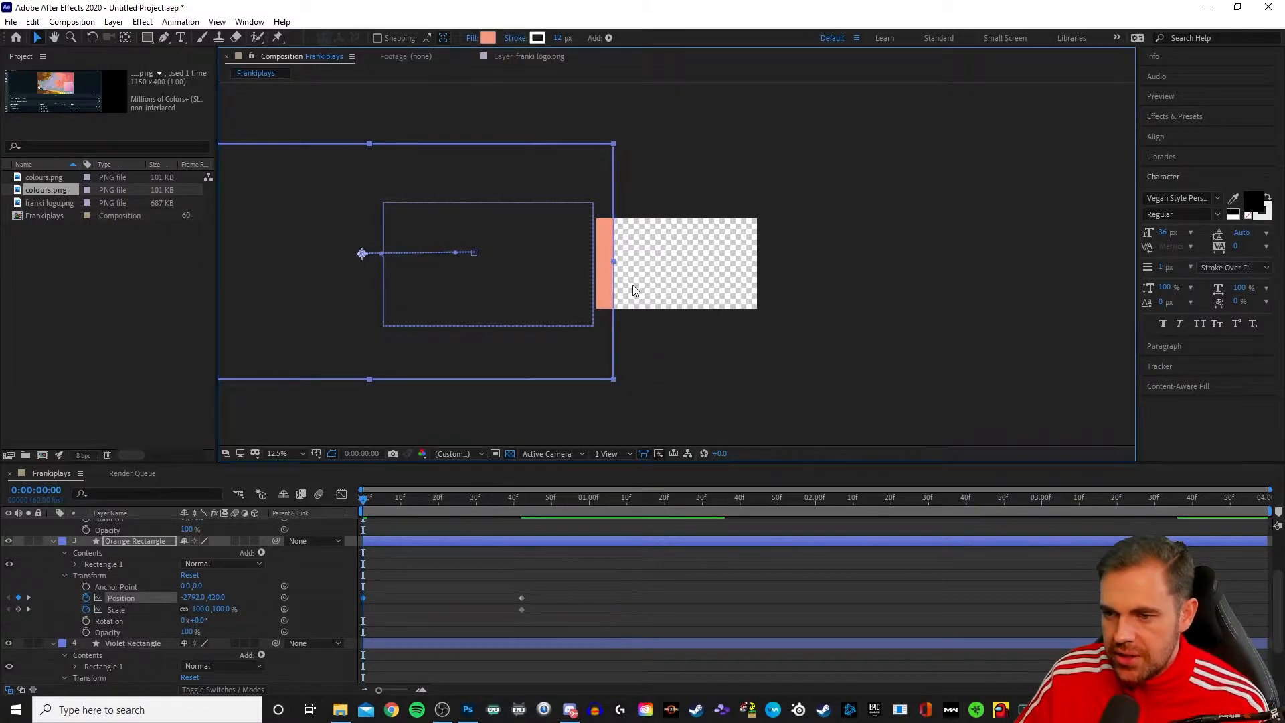
pyautogui.press('Left')
pyautogui.press('Left')
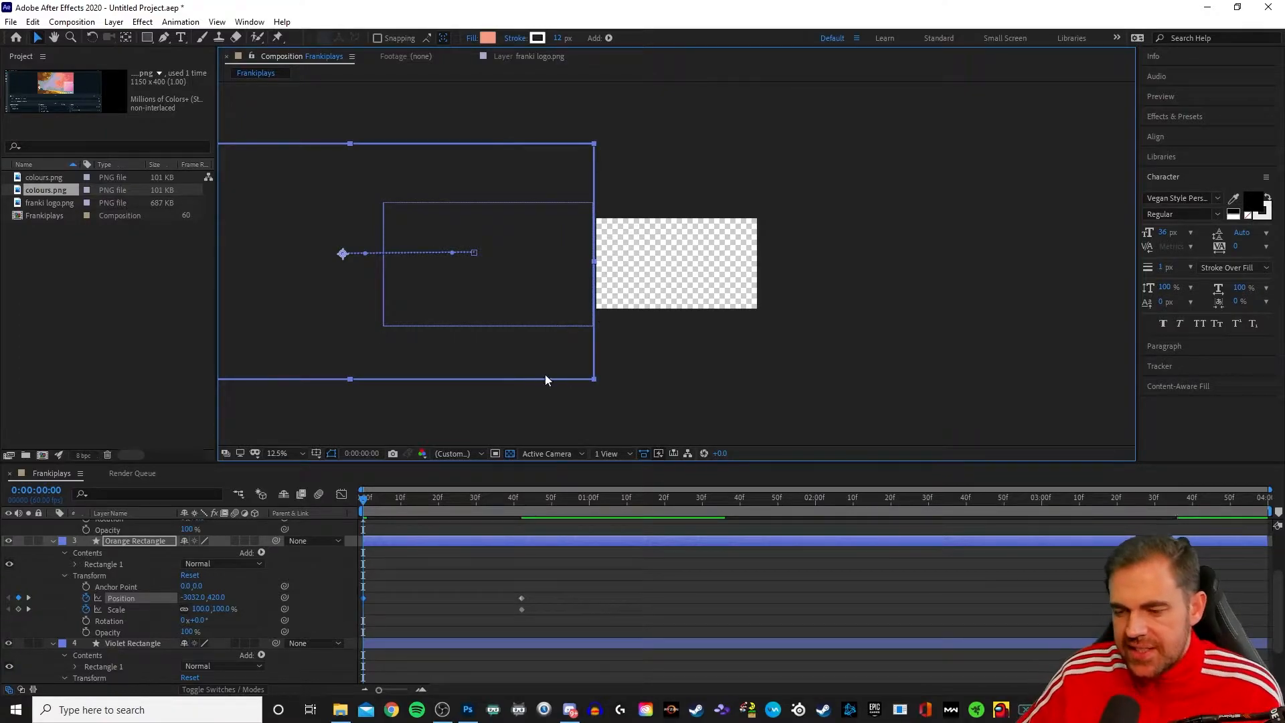
# - Review the Orange Rectangle's slide-in from the beginning of the timeline
pyautogui.click(360, 500)
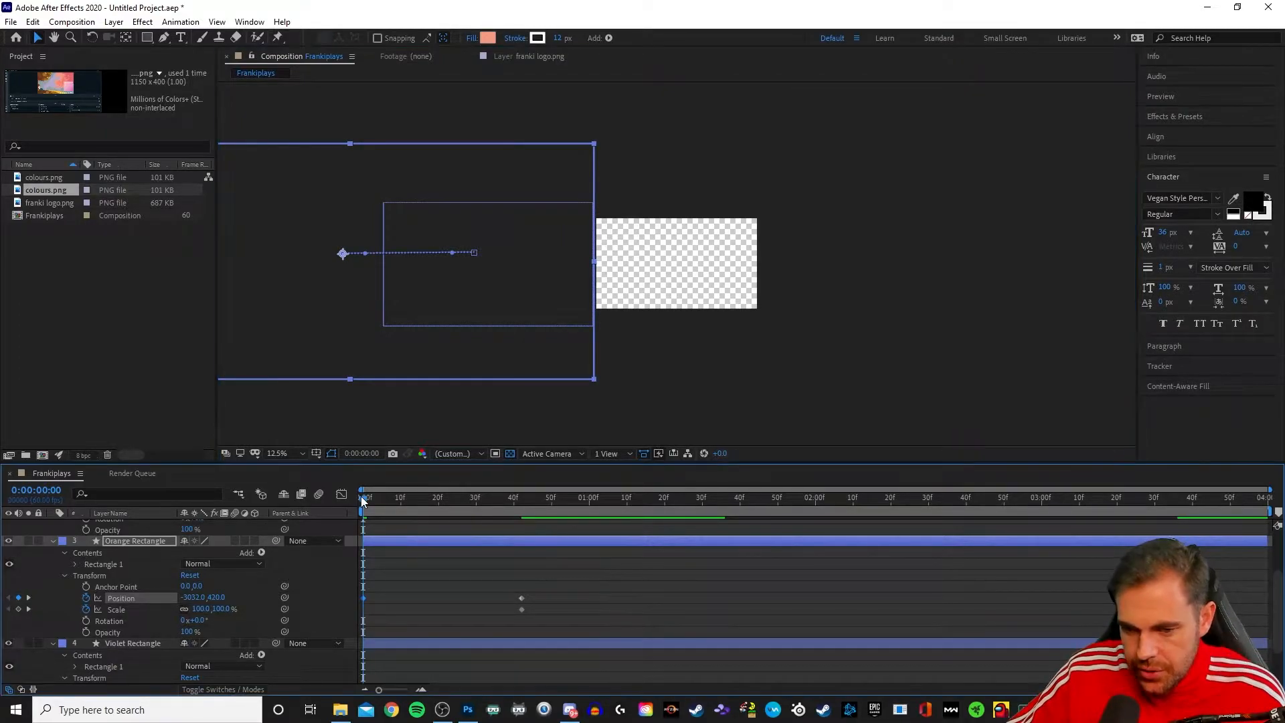
pyautogui.moveTo(360, 503)
pyautogui.mouseDown()
pyautogui.moveTo(544, 507)
pyautogui.moveTo(355, 525)
pyautogui.mouseUp()
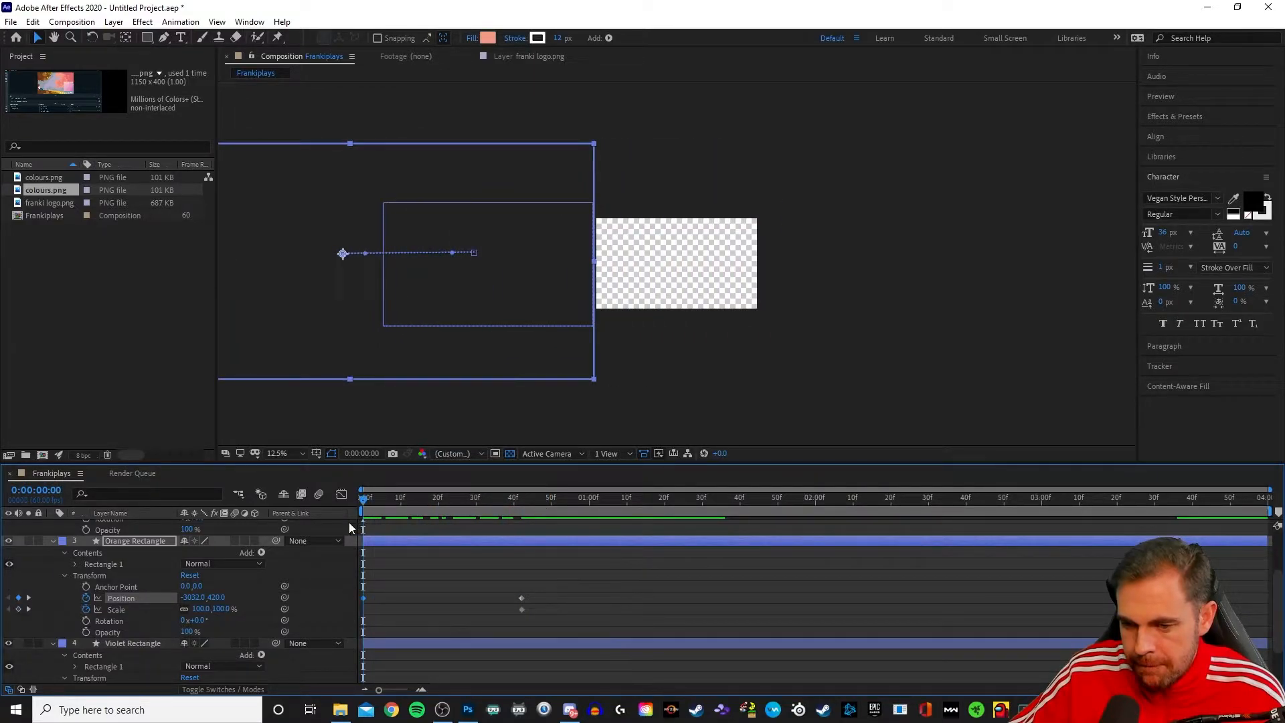
pyautogui.rightClick(460, 570)
pyautogui.moveTo(562, 476)
pyautogui.click(648, 477)
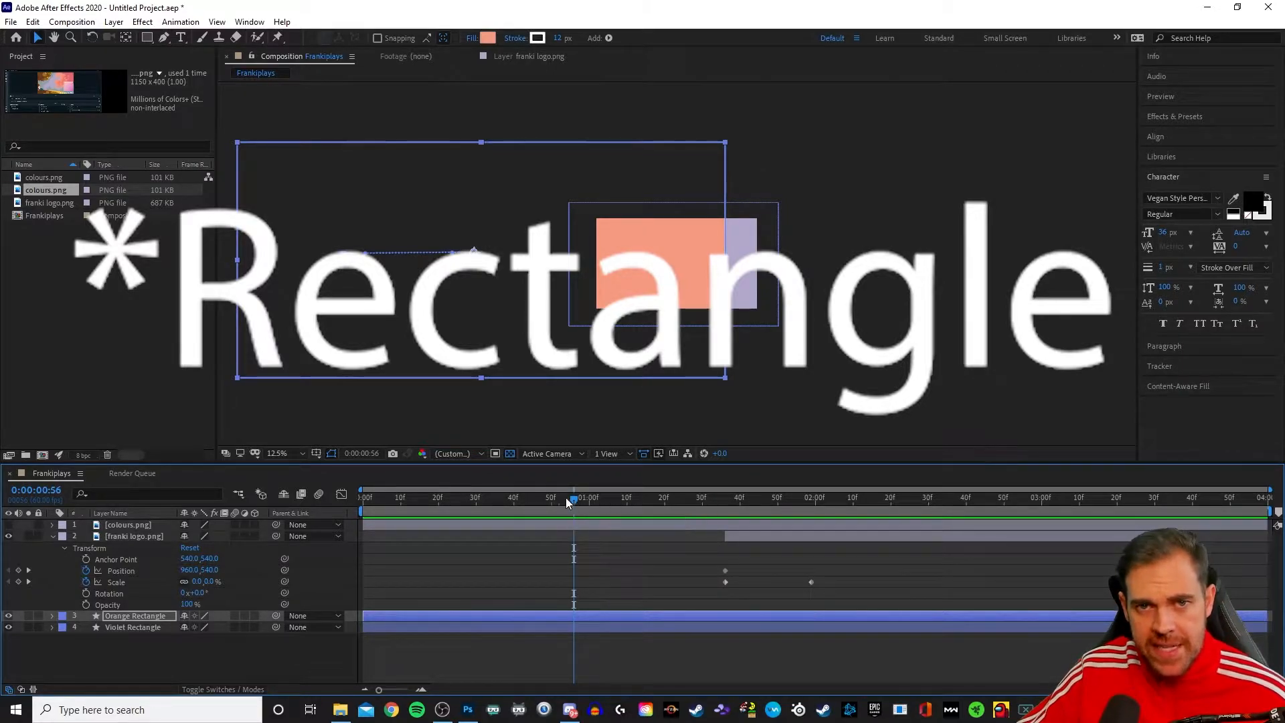
# - At 0:00:01:36, with no layer selected, draw a new oversized rectangle extending past the frame on all sides
pyautogui.press('k')
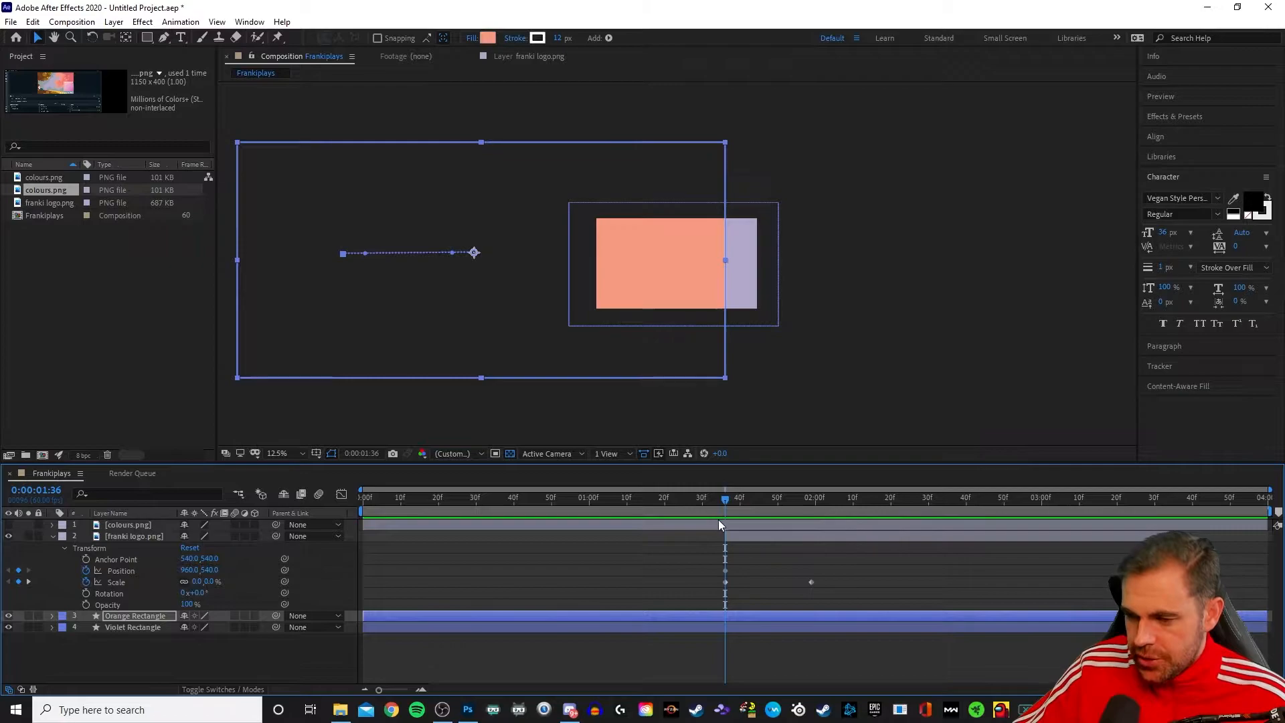
pyautogui.click(780, 413)
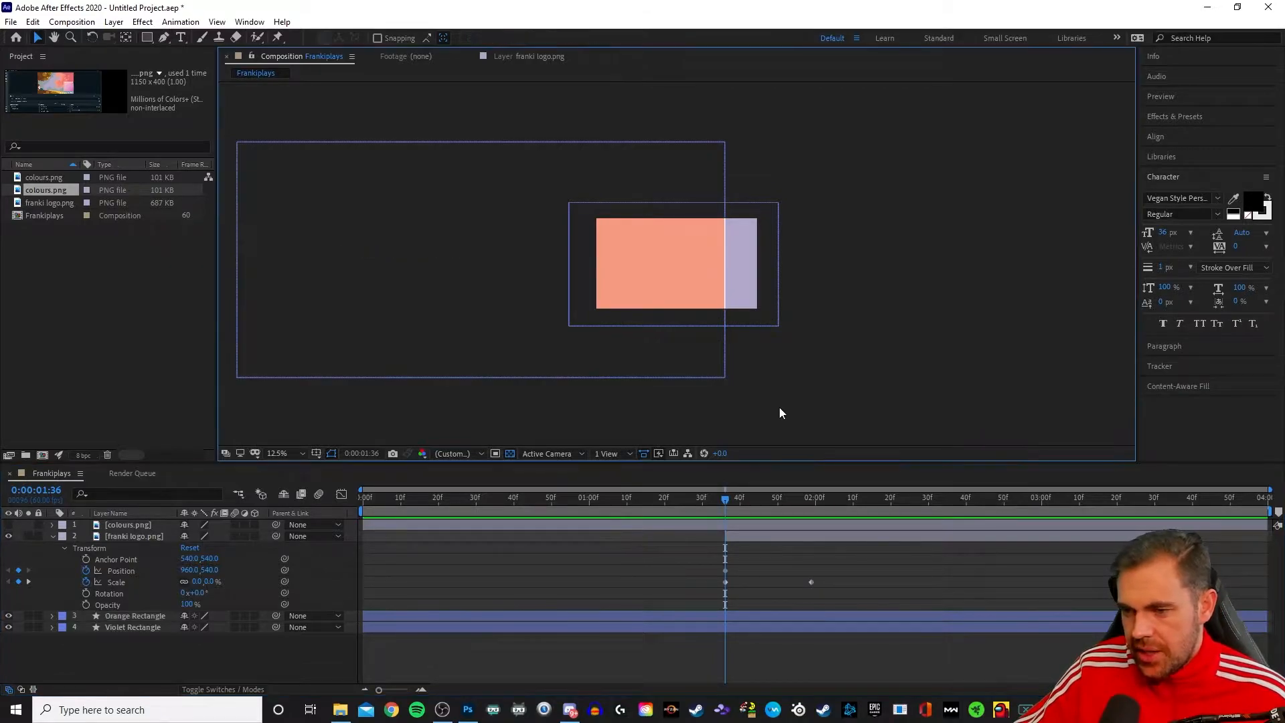
pyautogui.click(147, 39)
pyautogui.moveTo(383, 125); pyautogui.dragTo(876, 425)
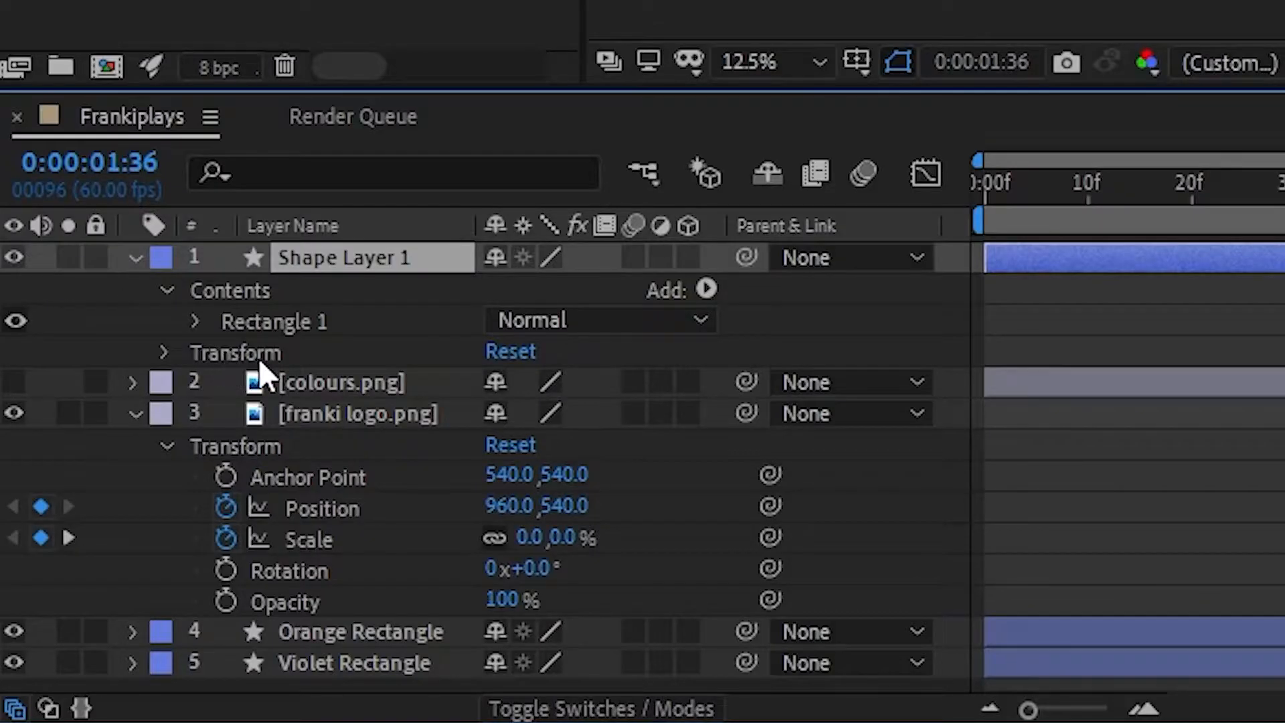
# - Reorder the layers so colours.png and franki logo.png sit above the new shape layer, with Orange Rectangle below it
pyautogui.moveTo(122, 570); pyautogui.dragTo(124, 529)
pyautogui.moveTo(334, 271); pyautogui.dragTo(342, 243)
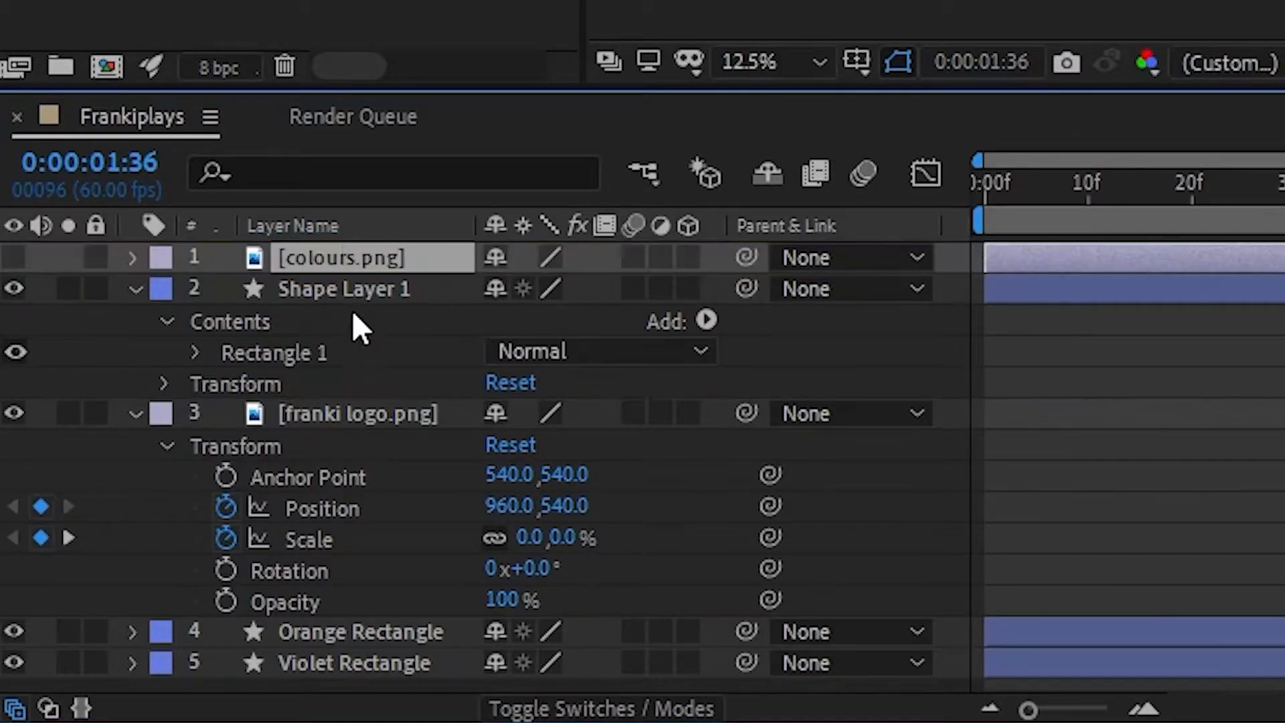
pyautogui.moveTo(377, 426); pyautogui.dragTo(385, 273)
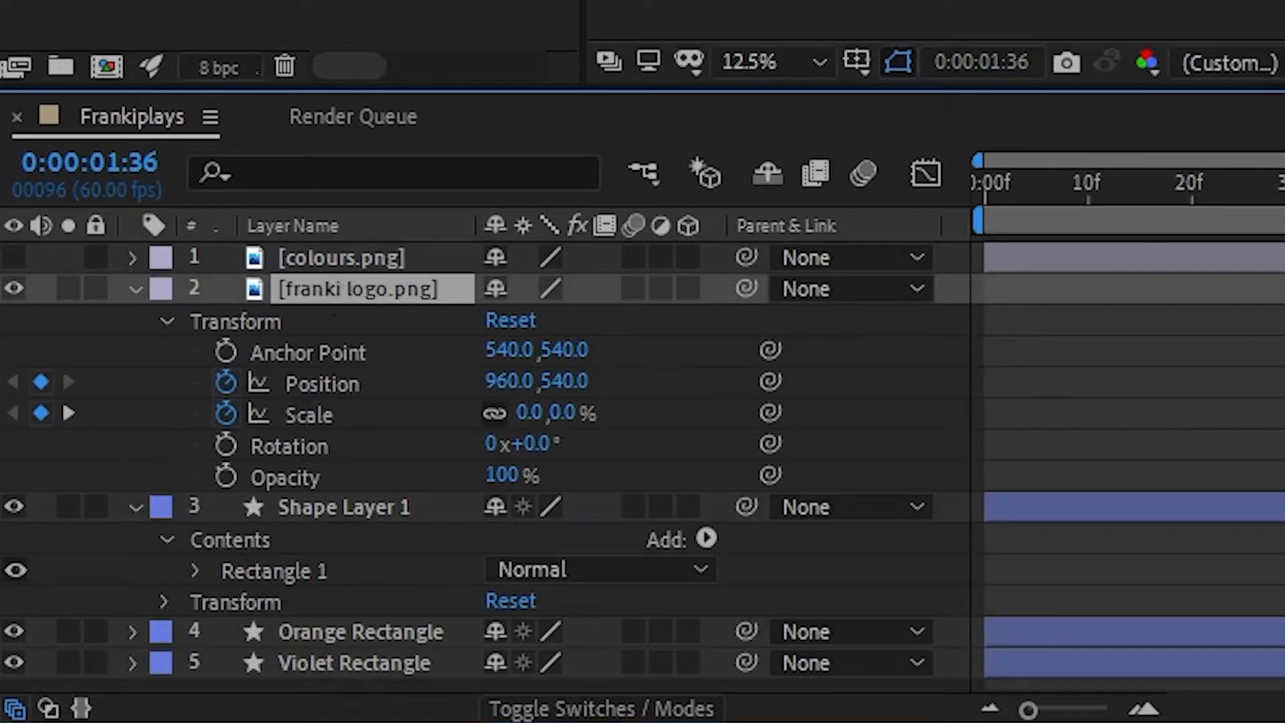
# - Show colours.png temporarily as a reference, sample its red E1656D as the new rectangle's fill, and hide colours.png again
pyautogui.click(18, 253)
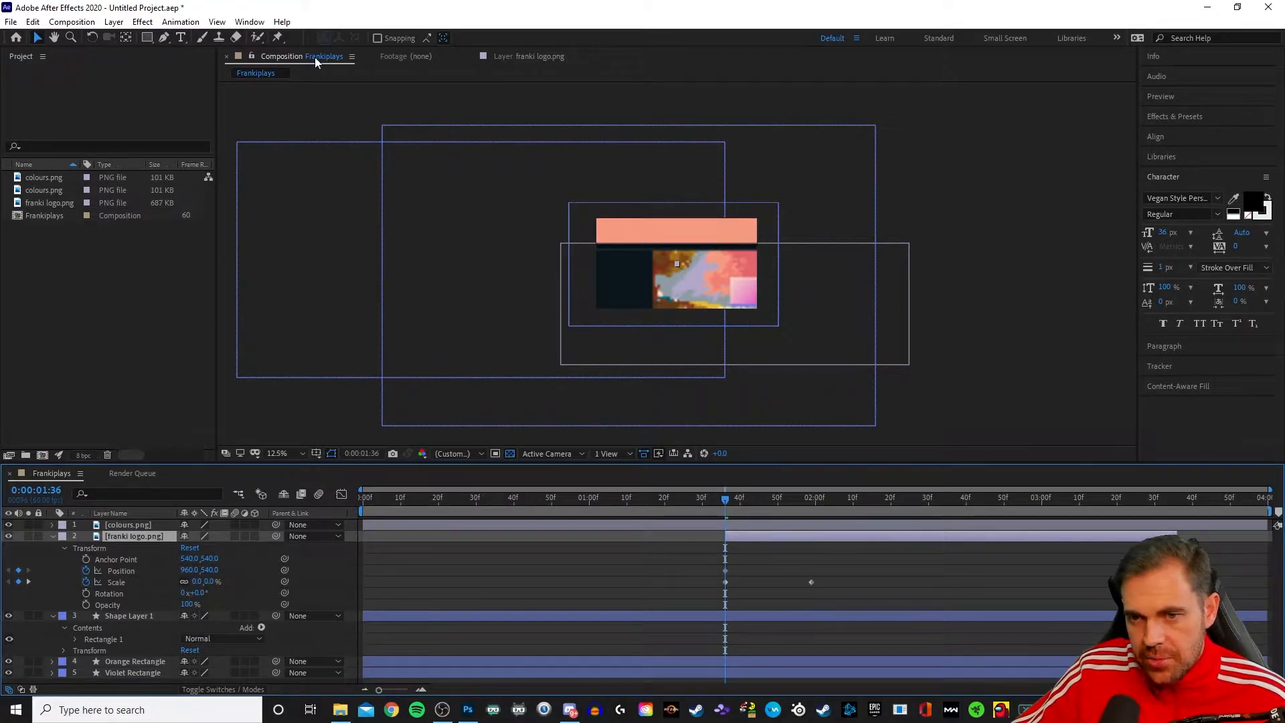
pyautogui.click(138, 617)
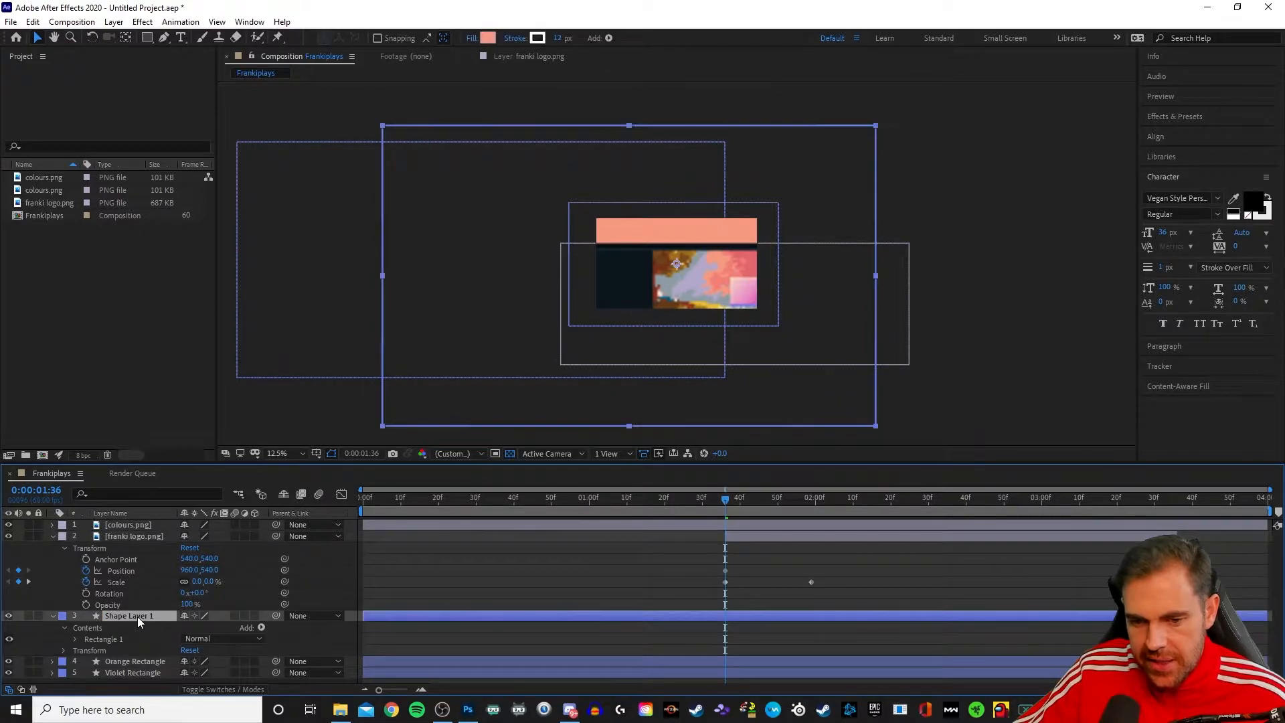
pyautogui.click(487, 38)
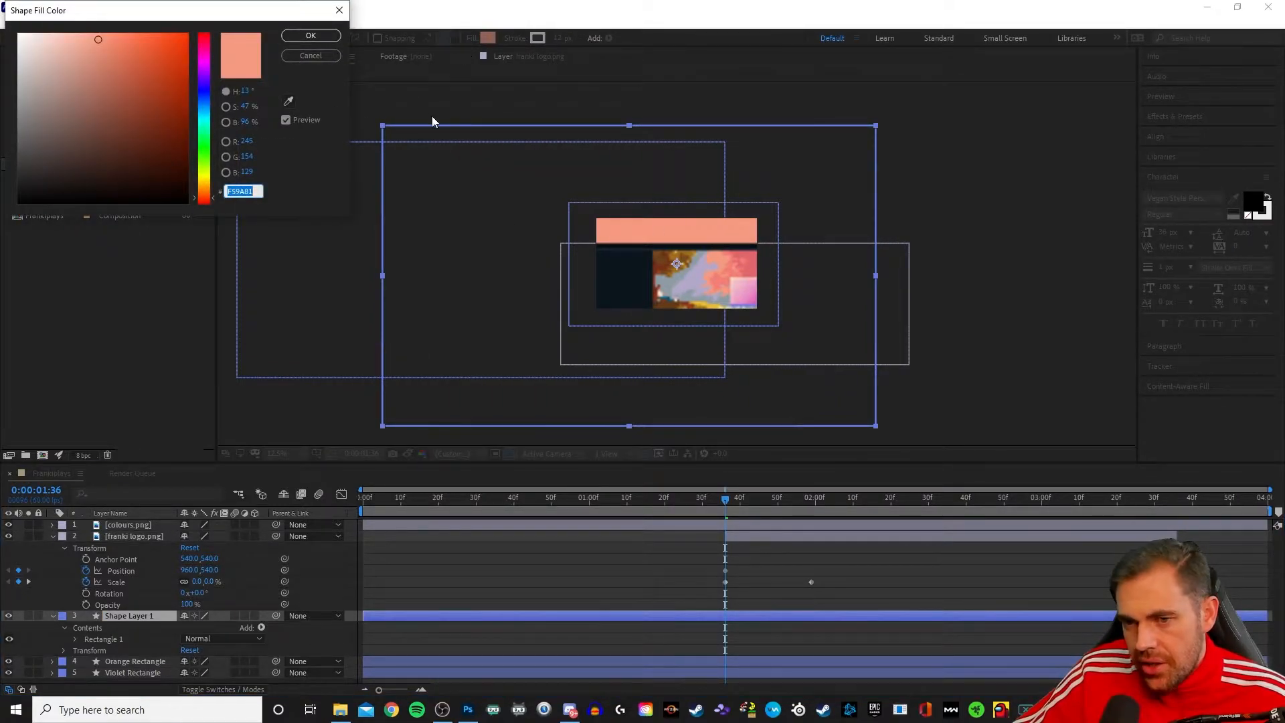
pyautogui.click(289, 102)
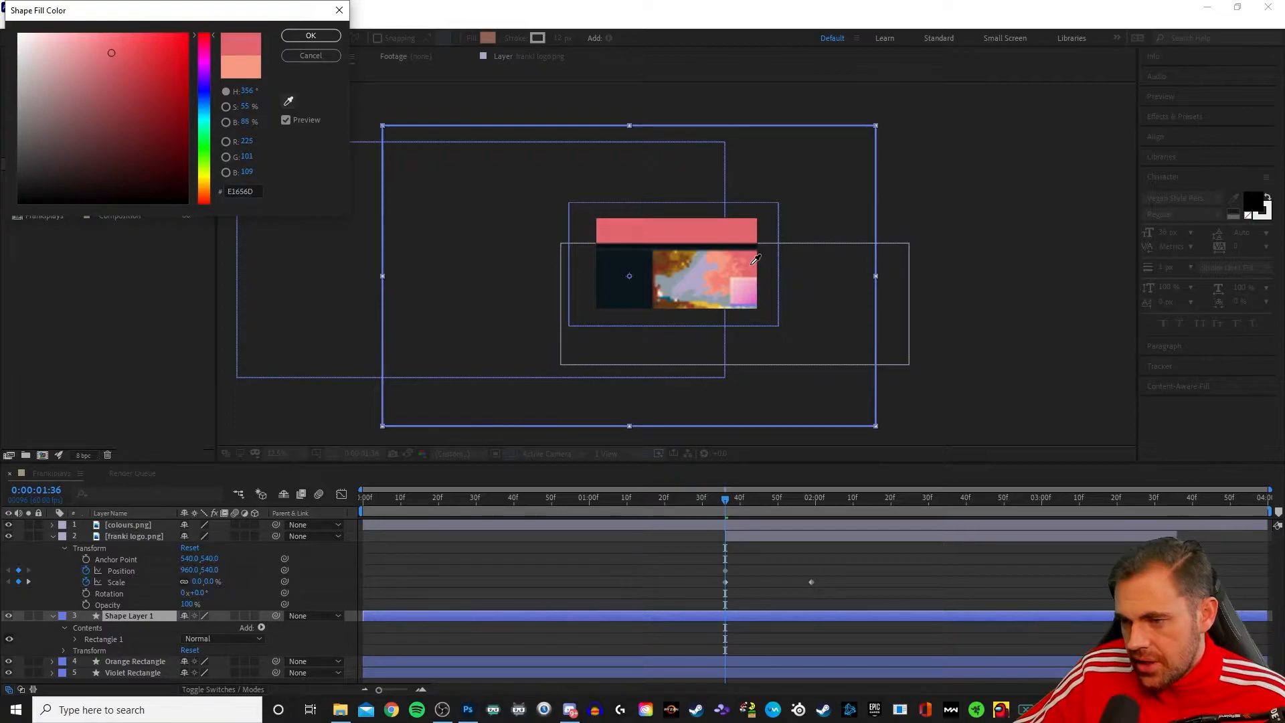
pyautogui.click(754, 263)
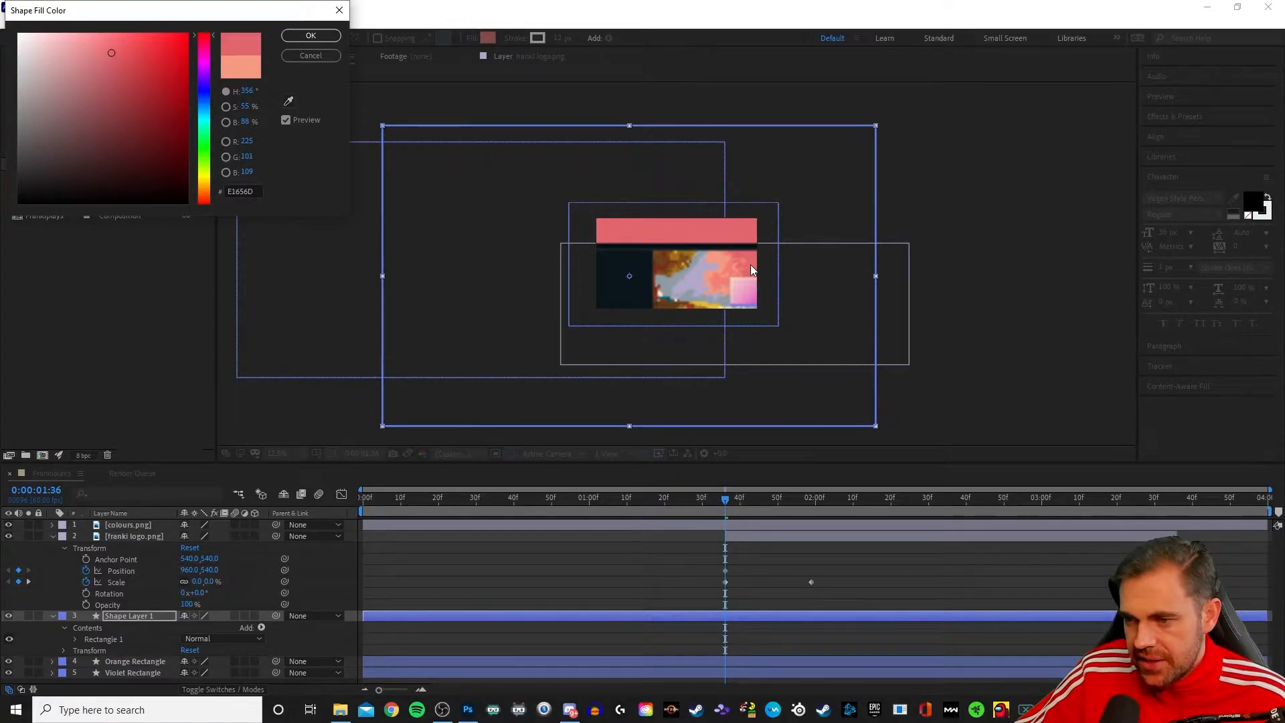
pyautogui.click(322, 35)
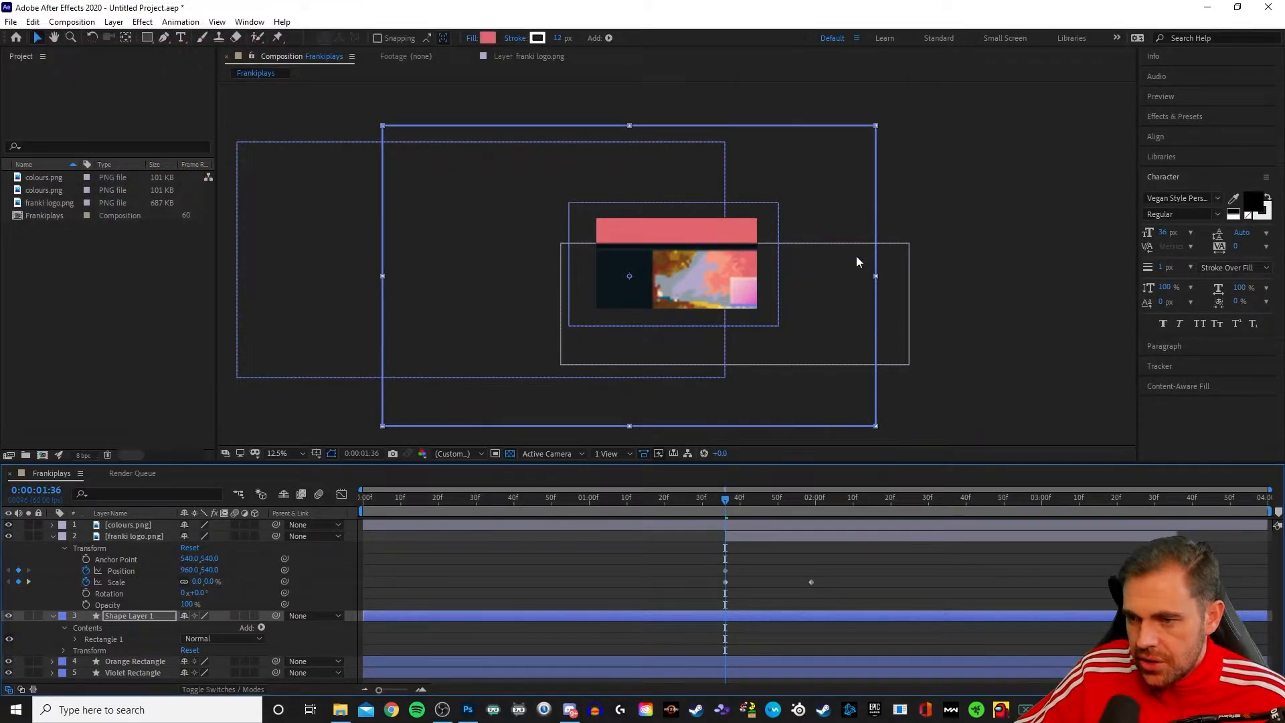
pyautogui.click(10, 526)
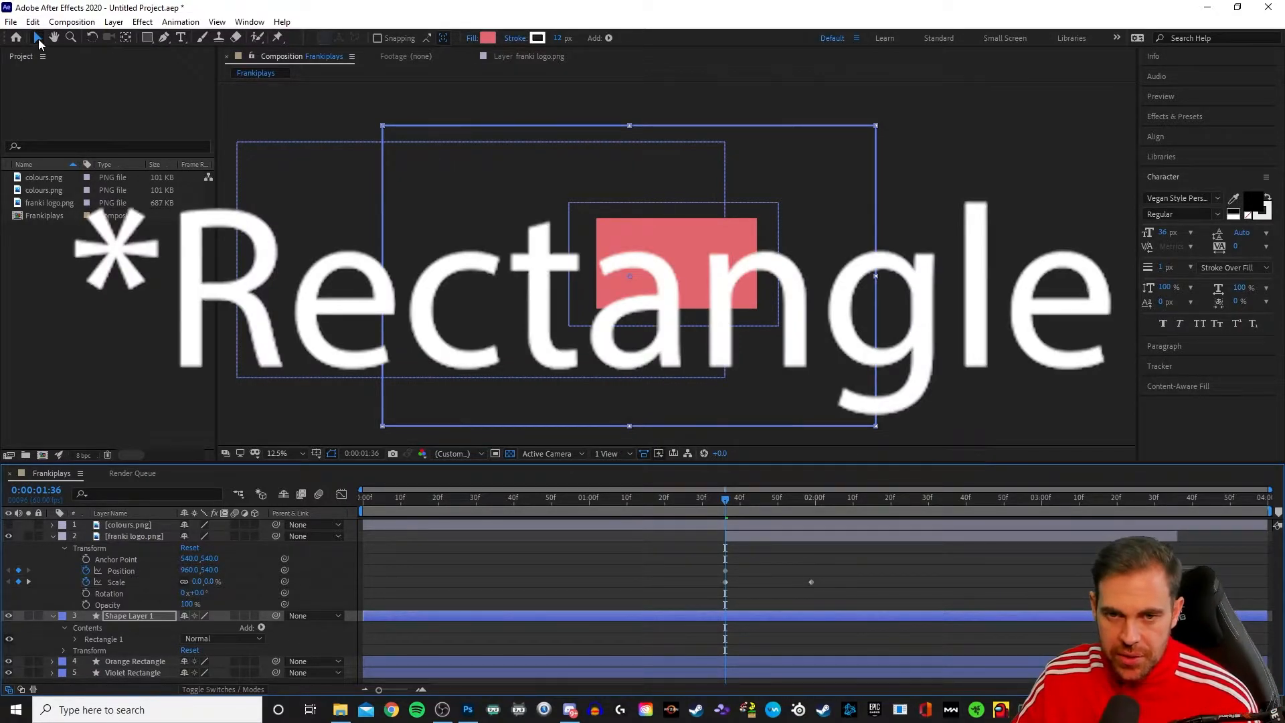
# - Move the new rectangle left to expose orange and violet strips at the frame's right side, and rename its layer Red Rectangle
pyautogui.click(696, 276)
pyautogui.moveTo(700, 270); pyautogui.dragTo(500, 270)
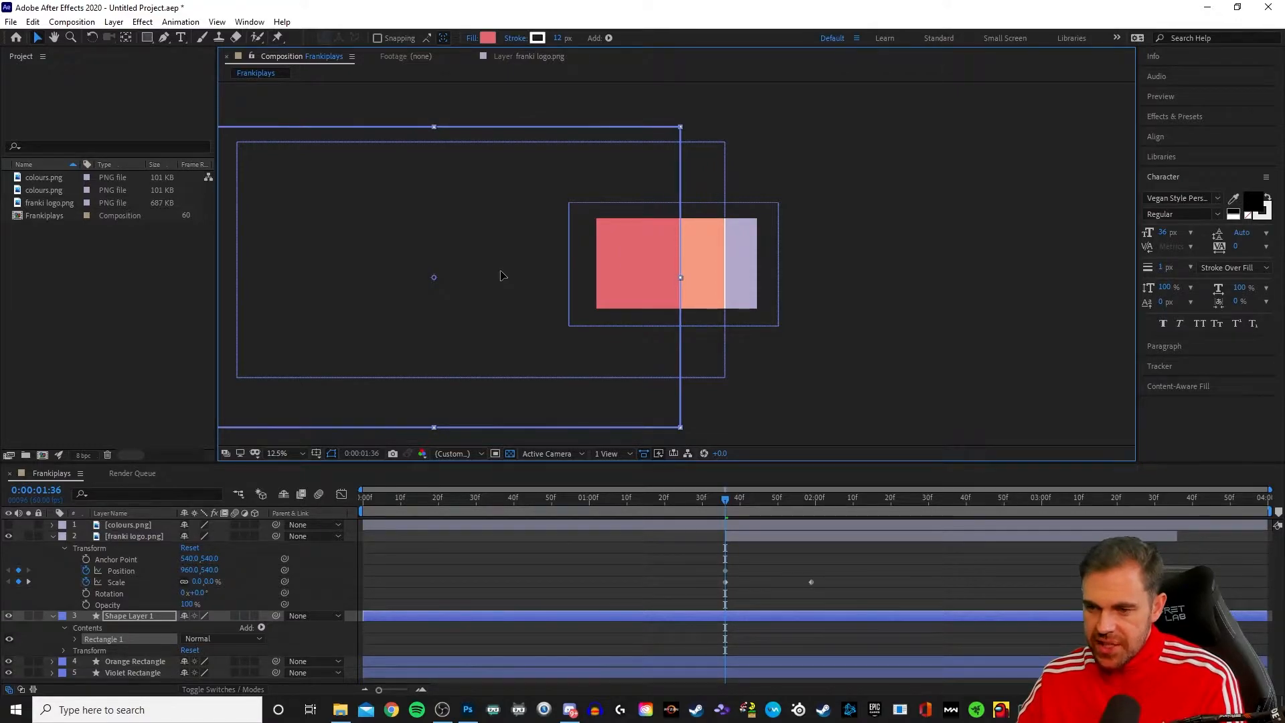
pyautogui.rightClick(153, 613)
pyautogui.click(184, 588)
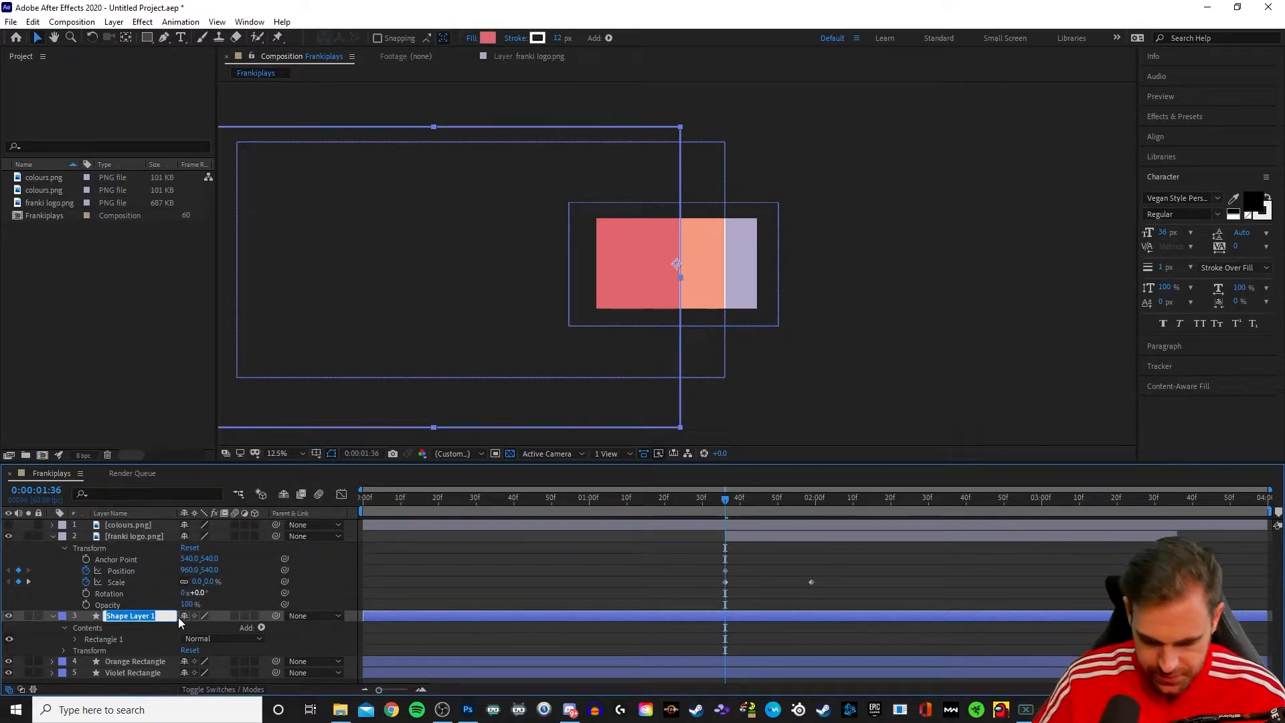
pyautogui.write('P')
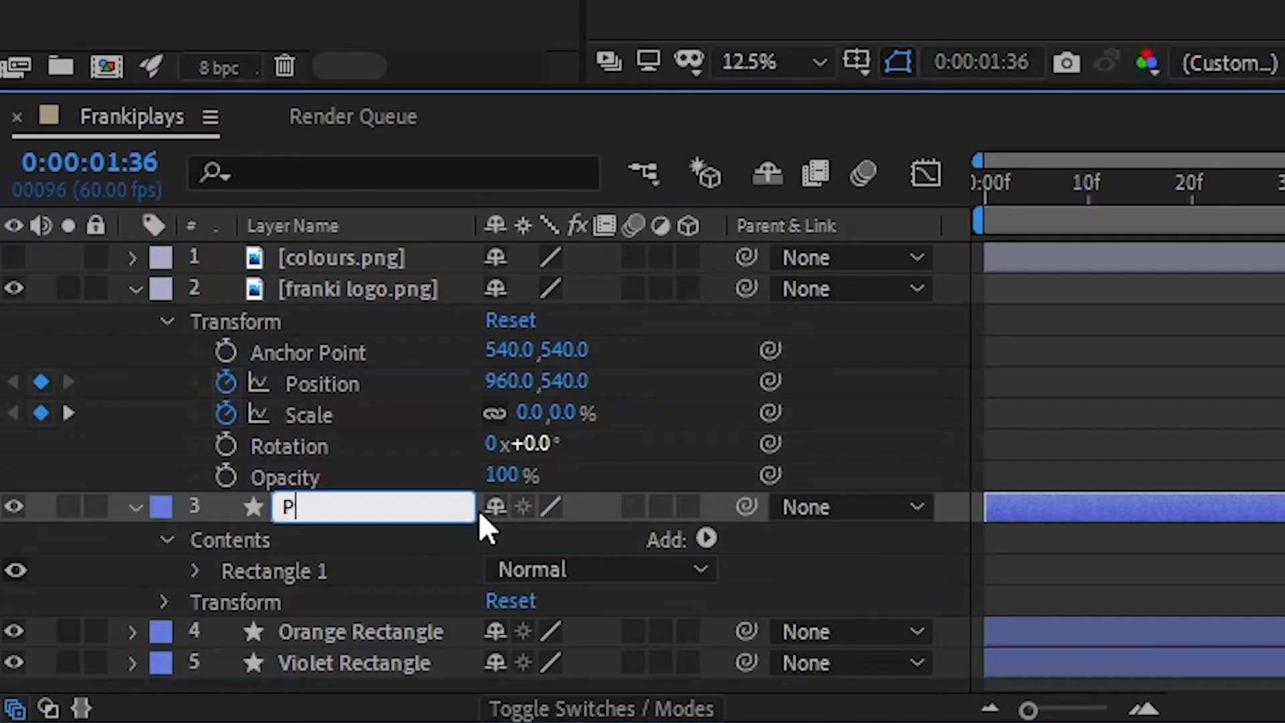
pyautogui.press('BackSpace')
pyautogui.write('Red Rectang')
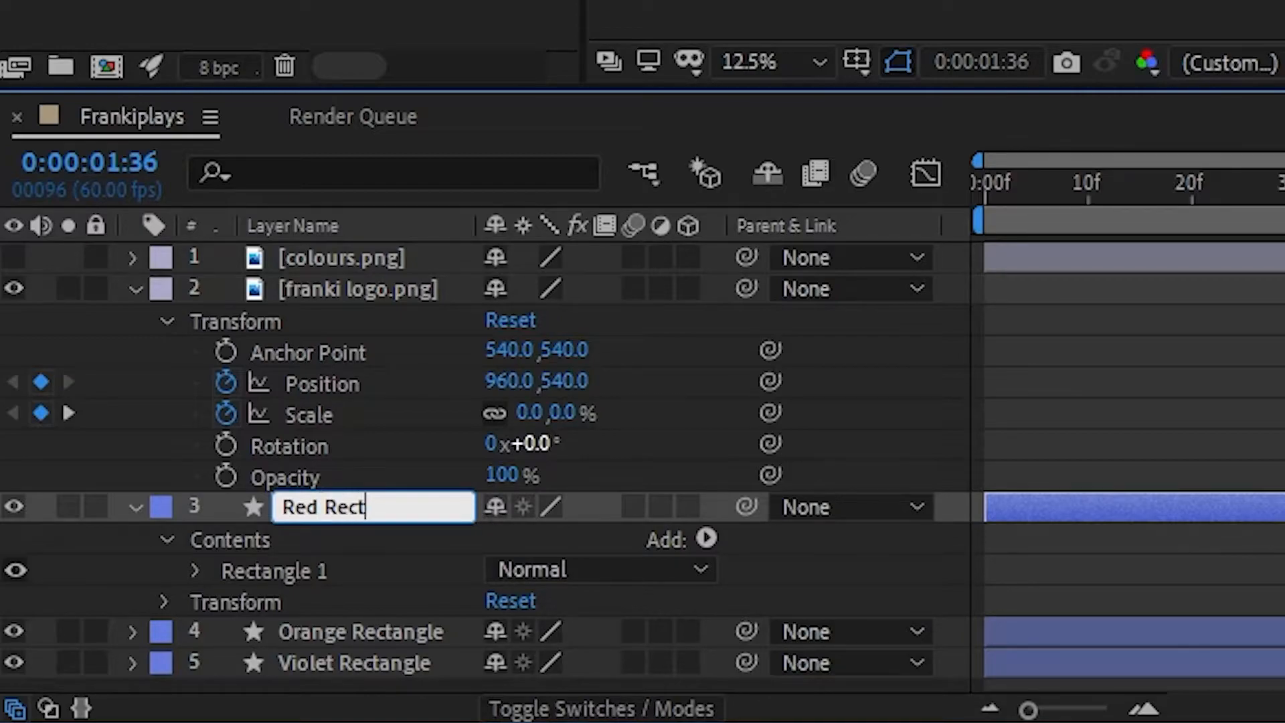
pyautogui.write('le')
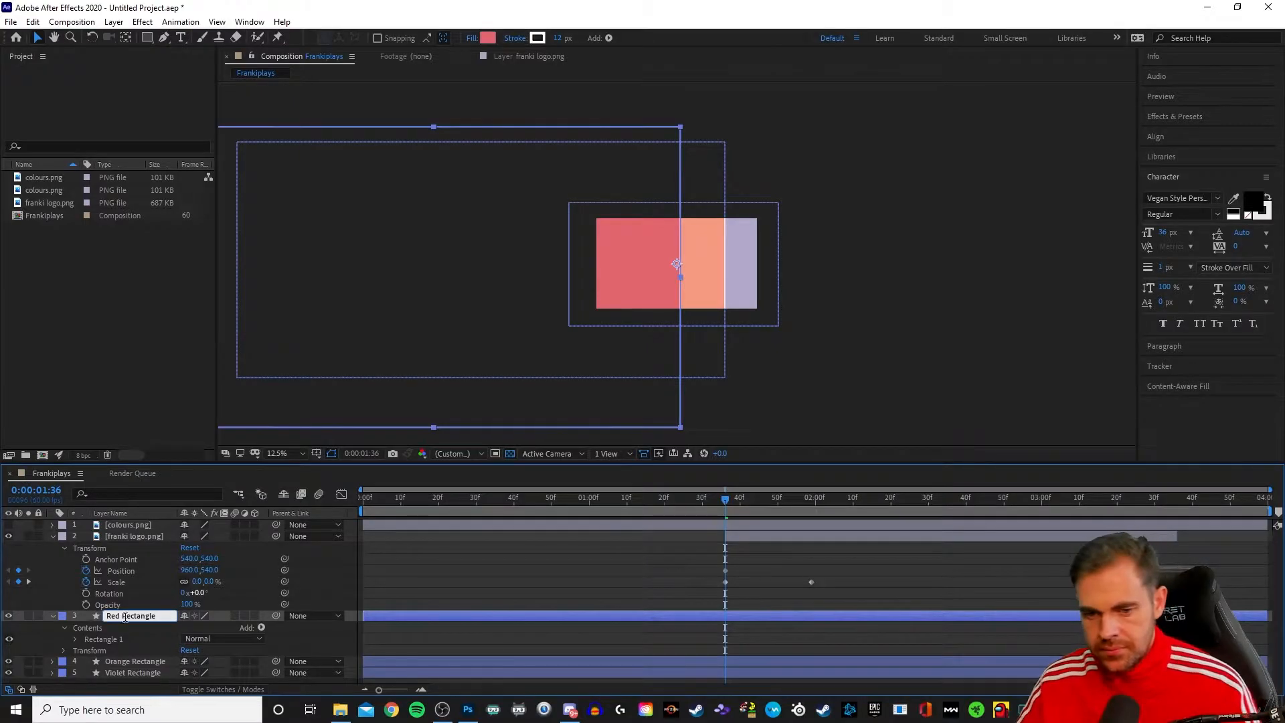
pyautogui.click(772, 418)
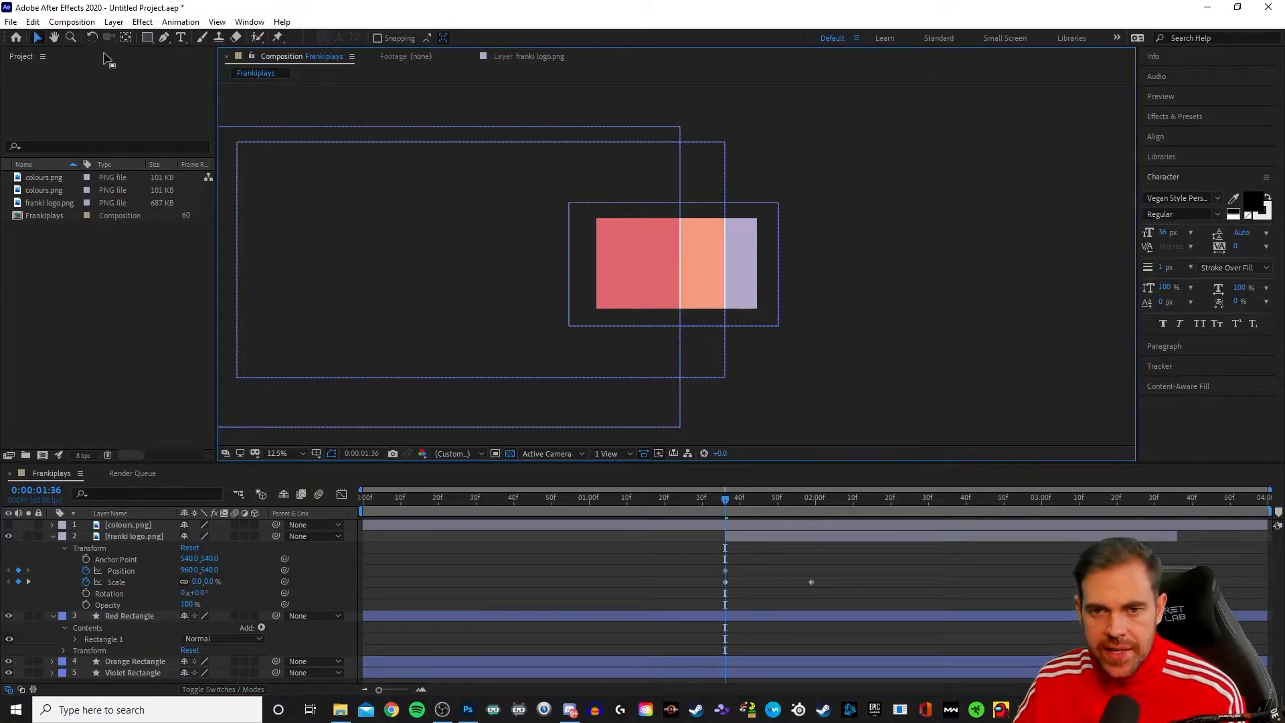
# - Save the project as "frank transition" in the Transitions\FrankiPlays folder
pyautogui.click(10, 22)
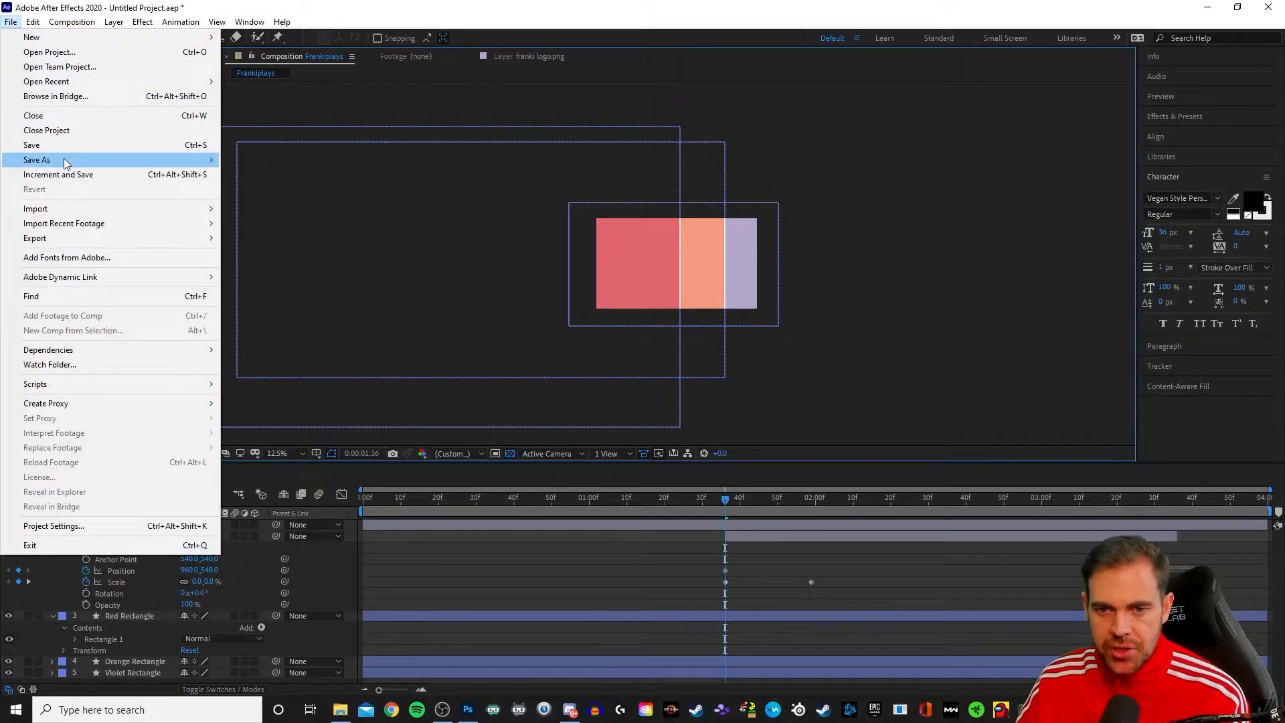
pyautogui.click(256, 160)
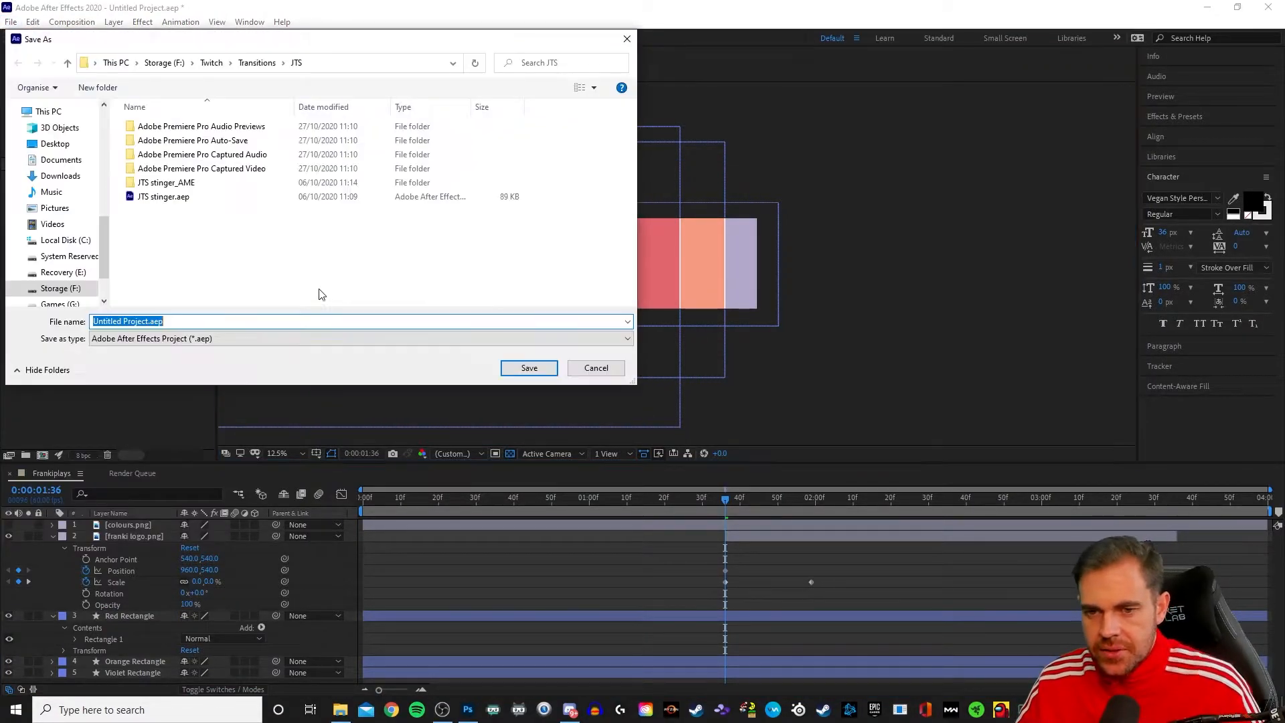
pyautogui.doubleClick(185, 195)
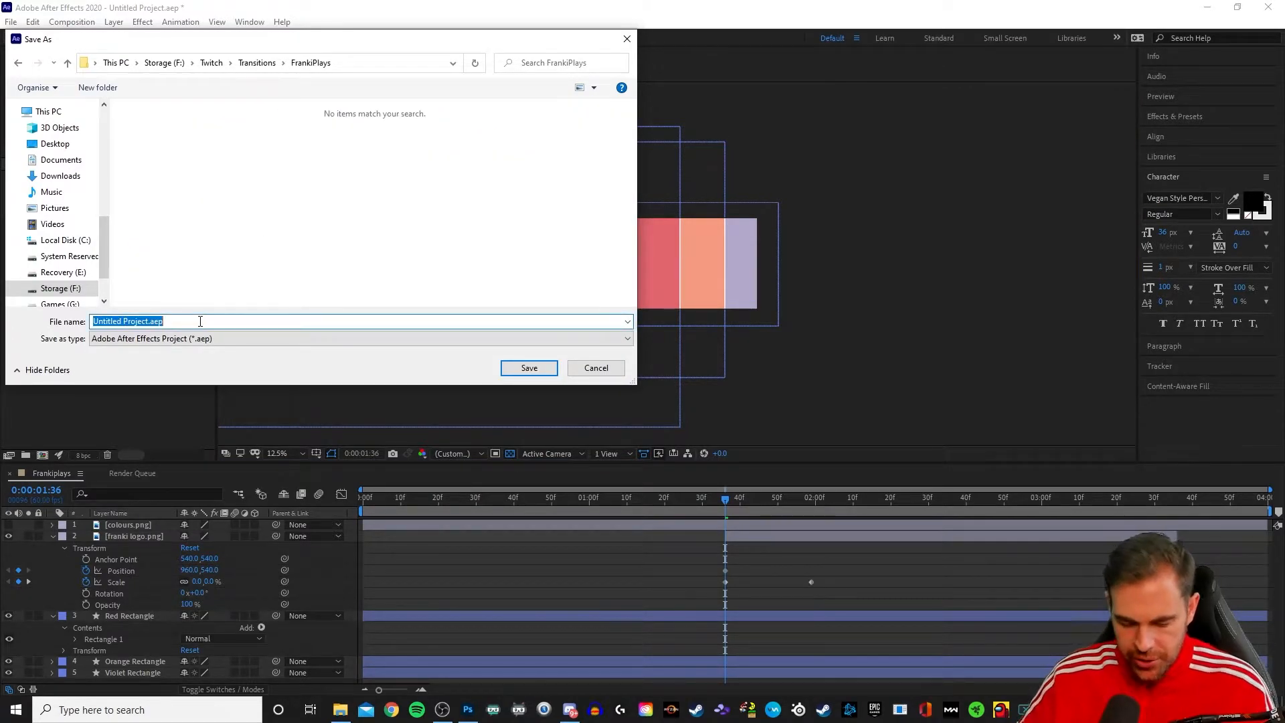
pyautogui.write('frank t')
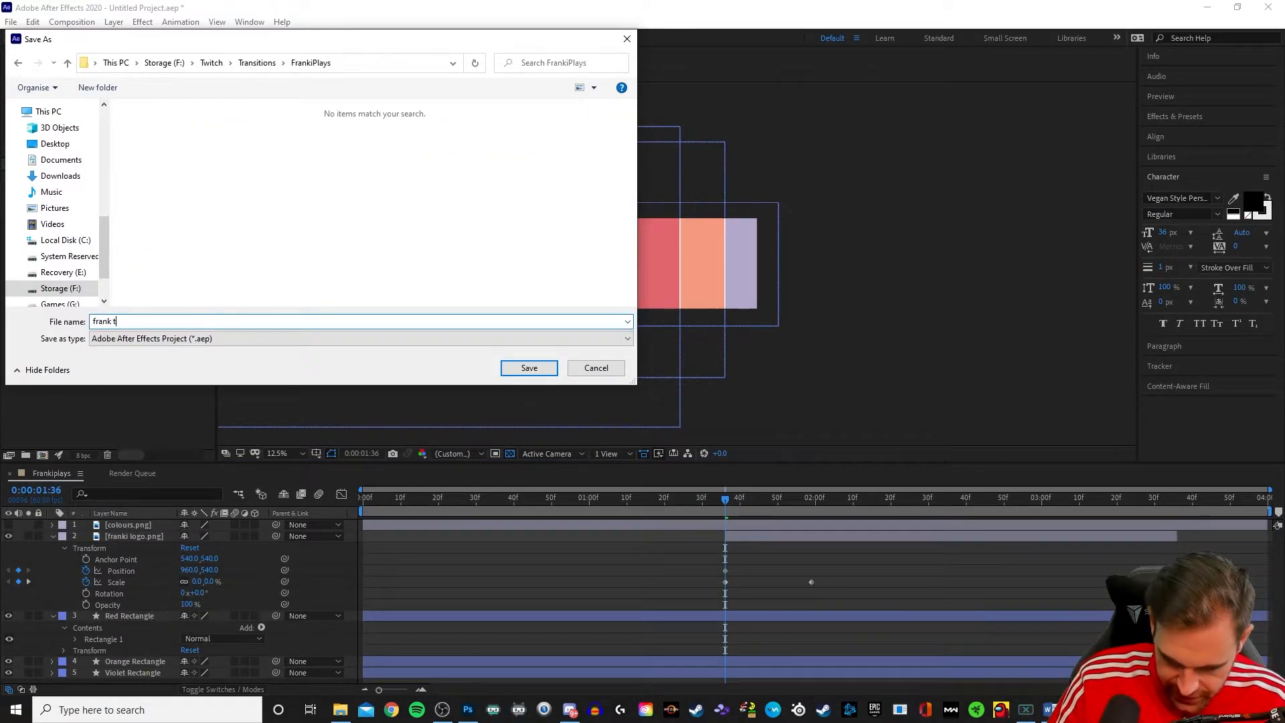
pyautogui.write('ransition')
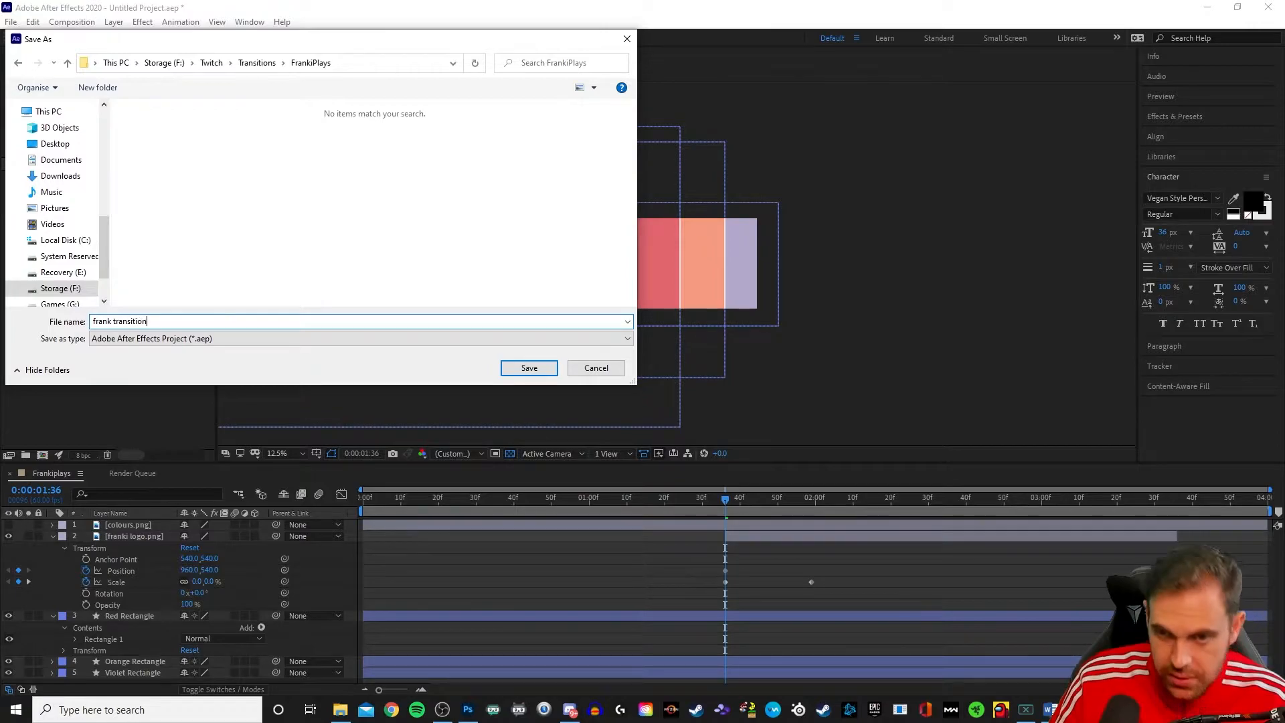
pyautogui.press('Return')
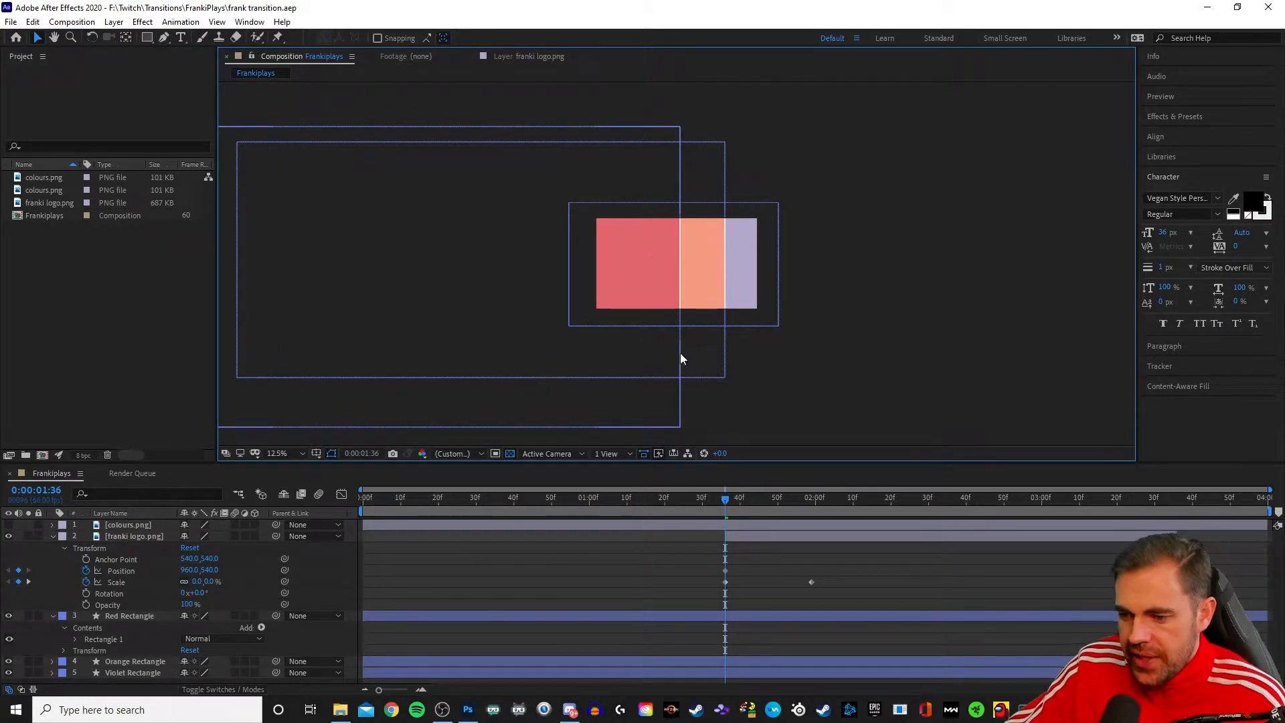
# - Add a Position keyframe to the Red Rectangle at 0:00:01:36
pyautogui.click(64, 651)
pyautogui.scroll(-1, 206, 612)
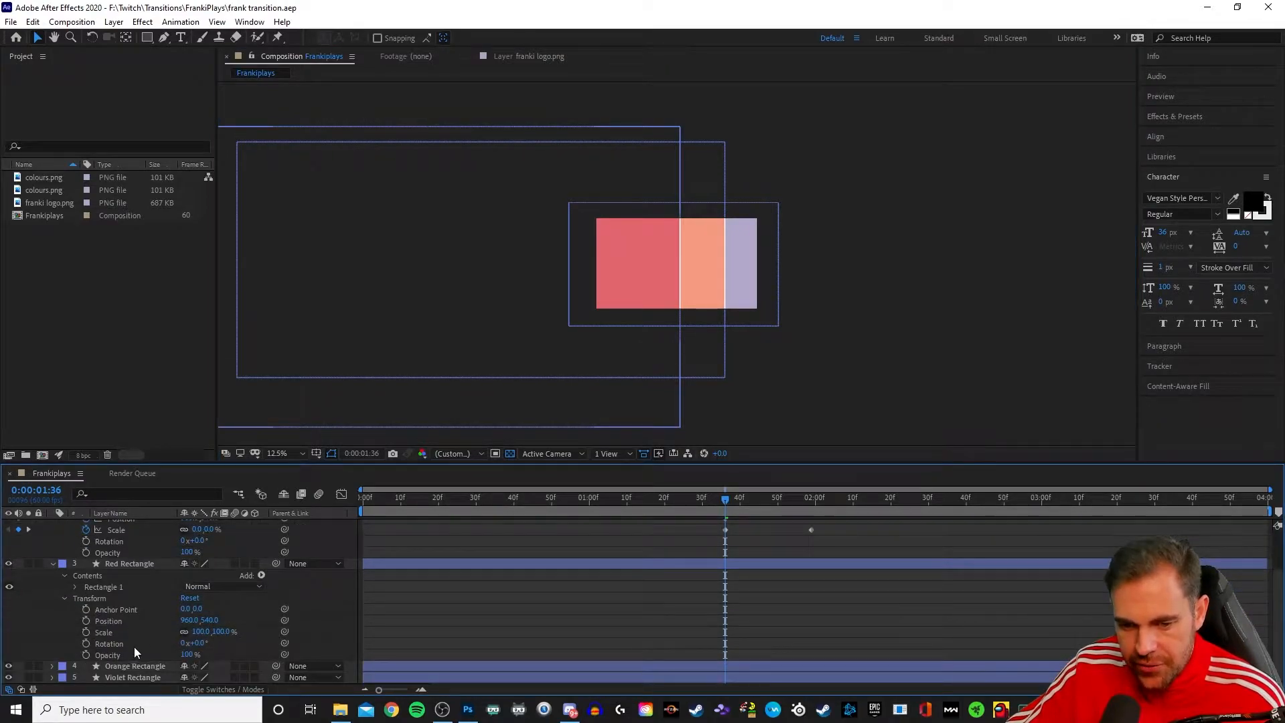
pyautogui.click(87, 619)
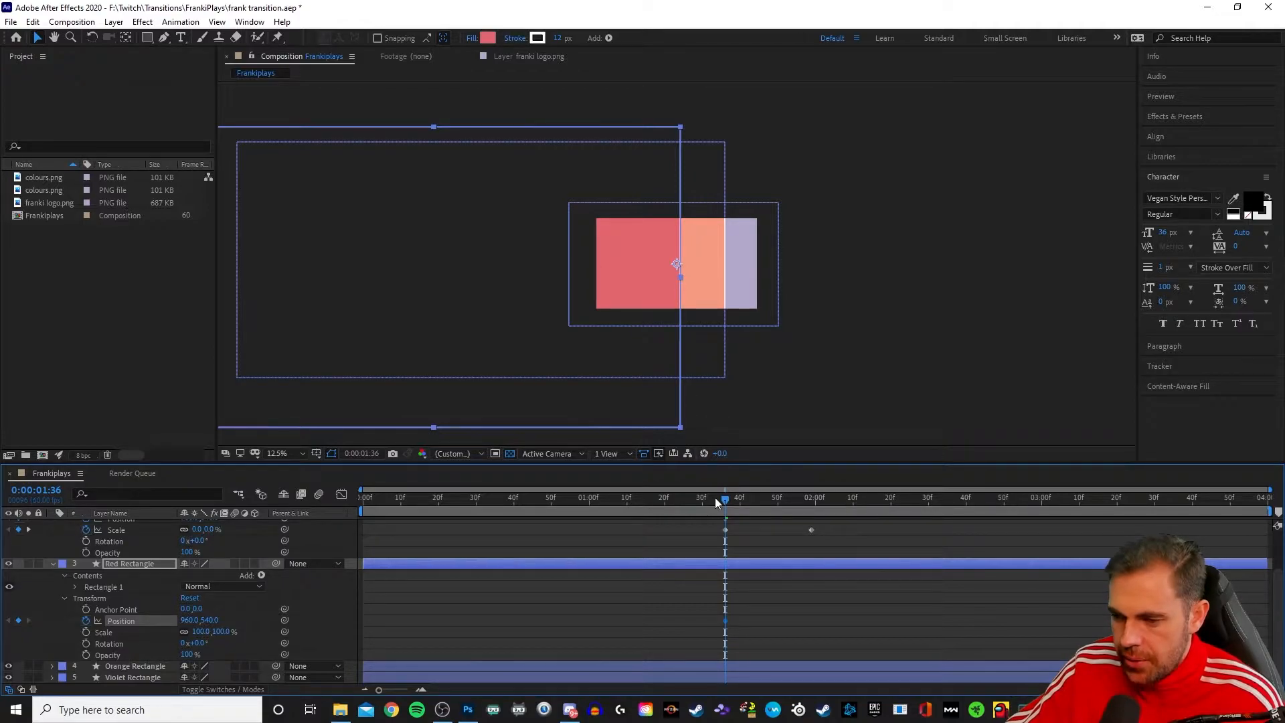
# - At 0:00:00:00, move the Red Rectangle just outside the frame's left edge, to a Position of about -96, 532
pyautogui.moveTo(722, 501); pyautogui.dragTo(316, 502)
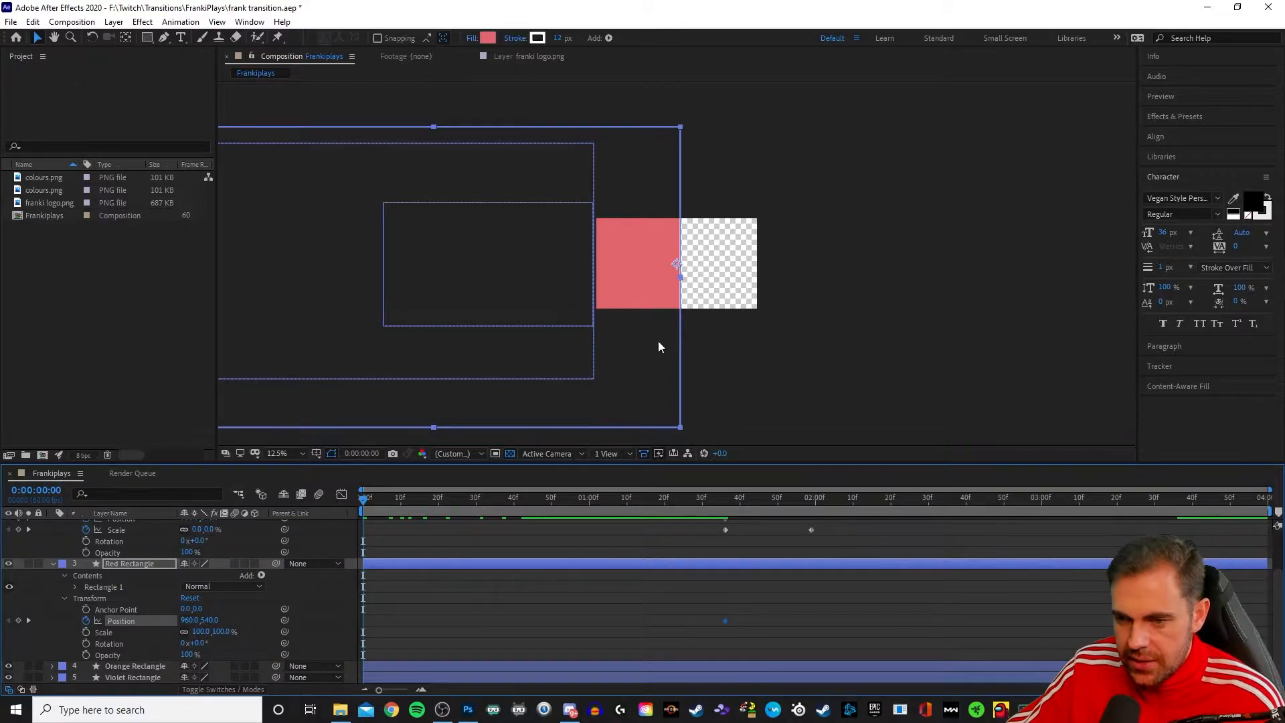
pyautogui.click(37, 38)
pyautogui.moveTo(648, 276); pyautogui.dragTo(563, 277)
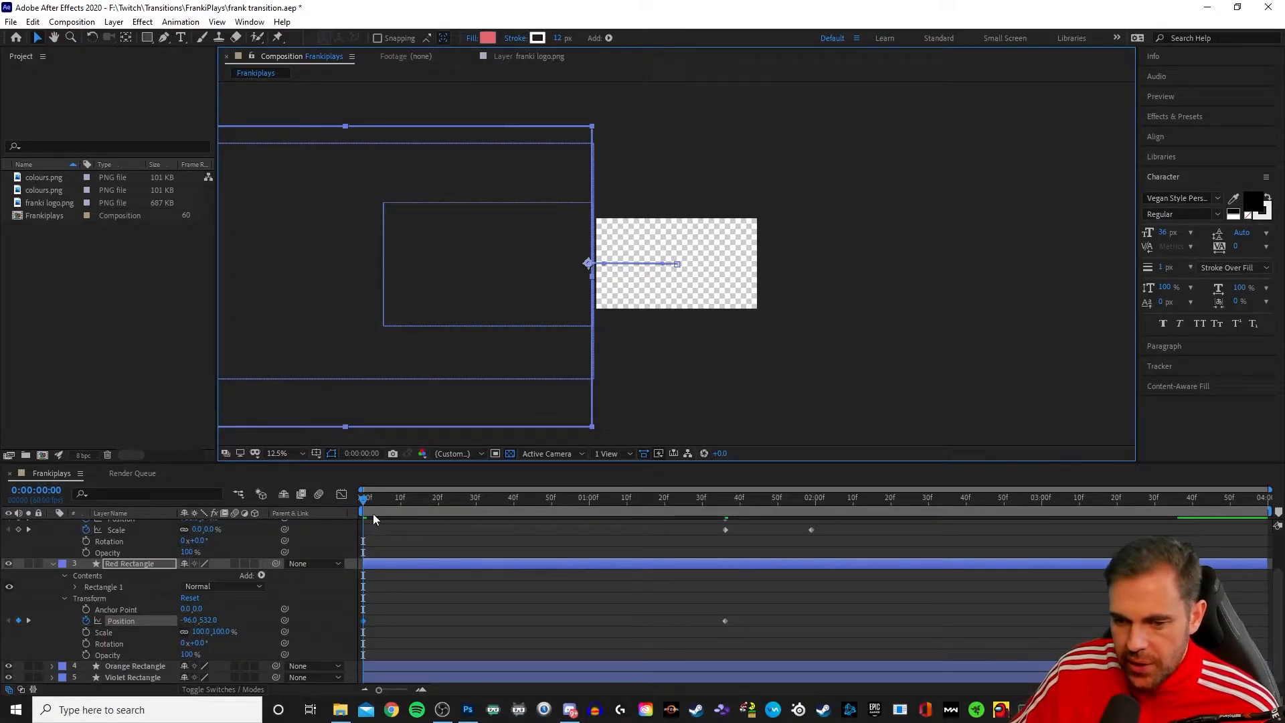
pyautogui.click(87, 621)
pyautogui.click(86, 621)
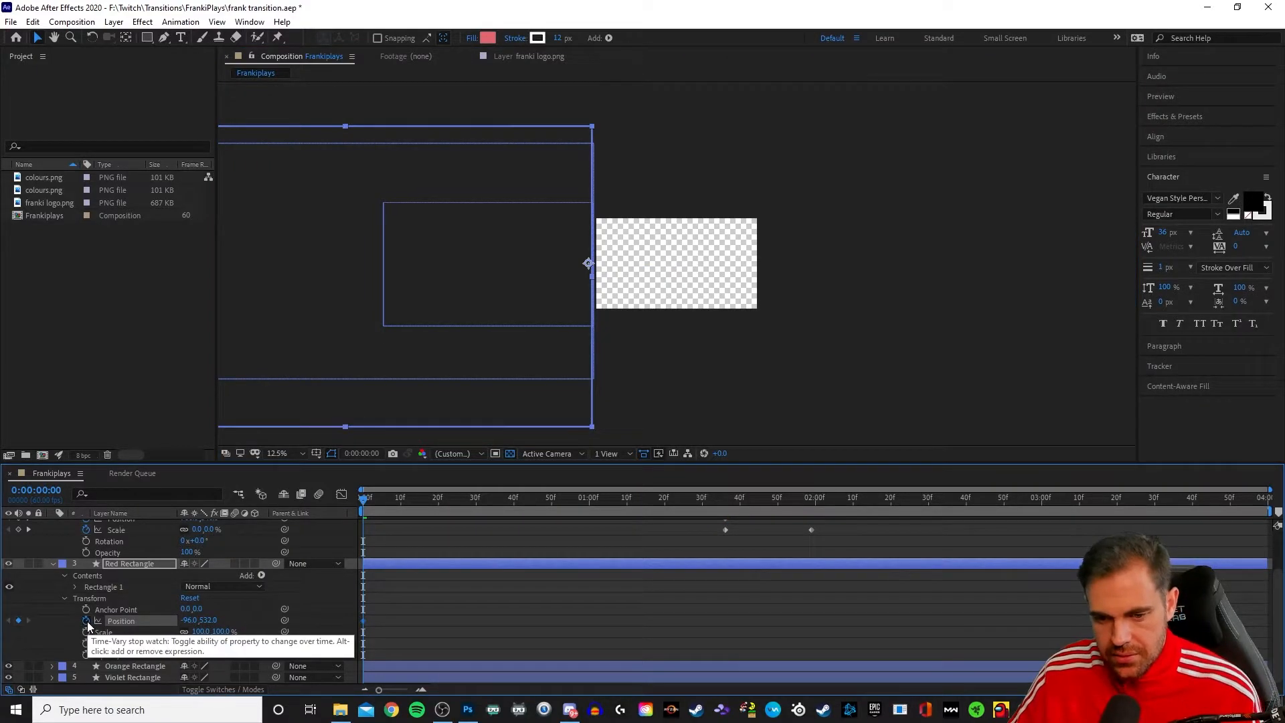
pyautogui.click(87, 622)
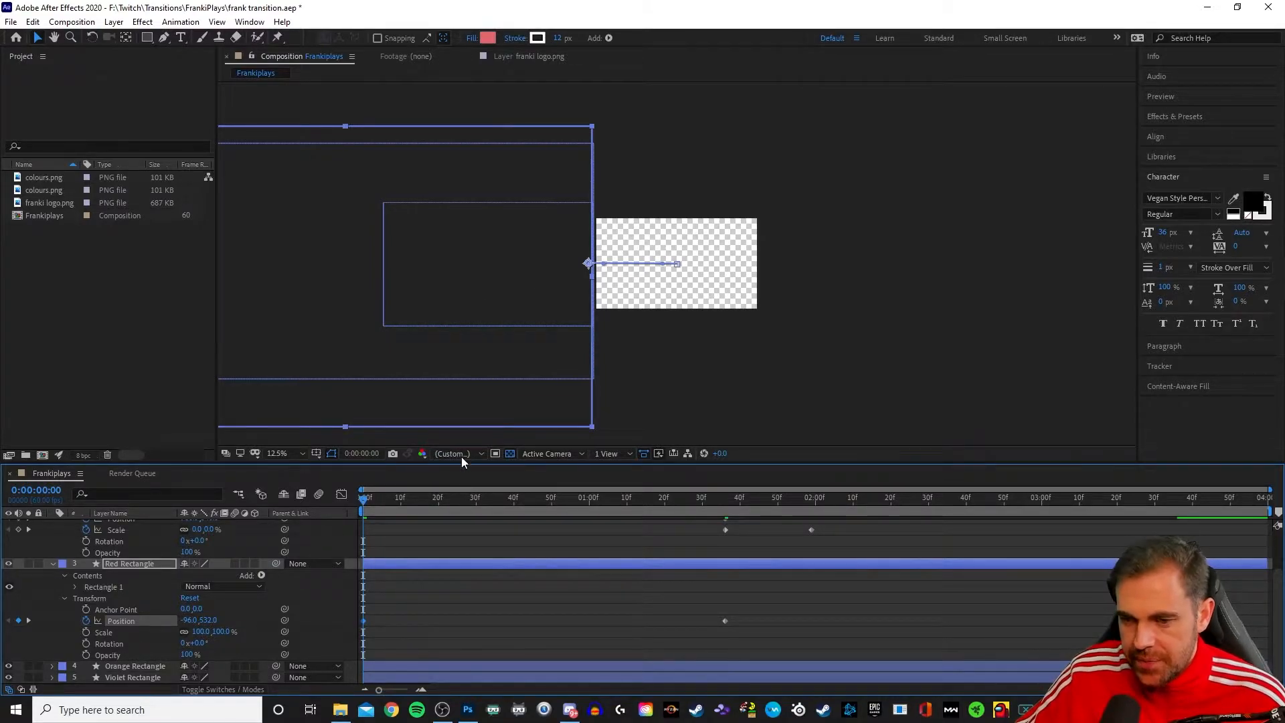
# - Play a preview of the violet, orange and red rectangles sliding in
pyautogui.rightClick(614, 550)
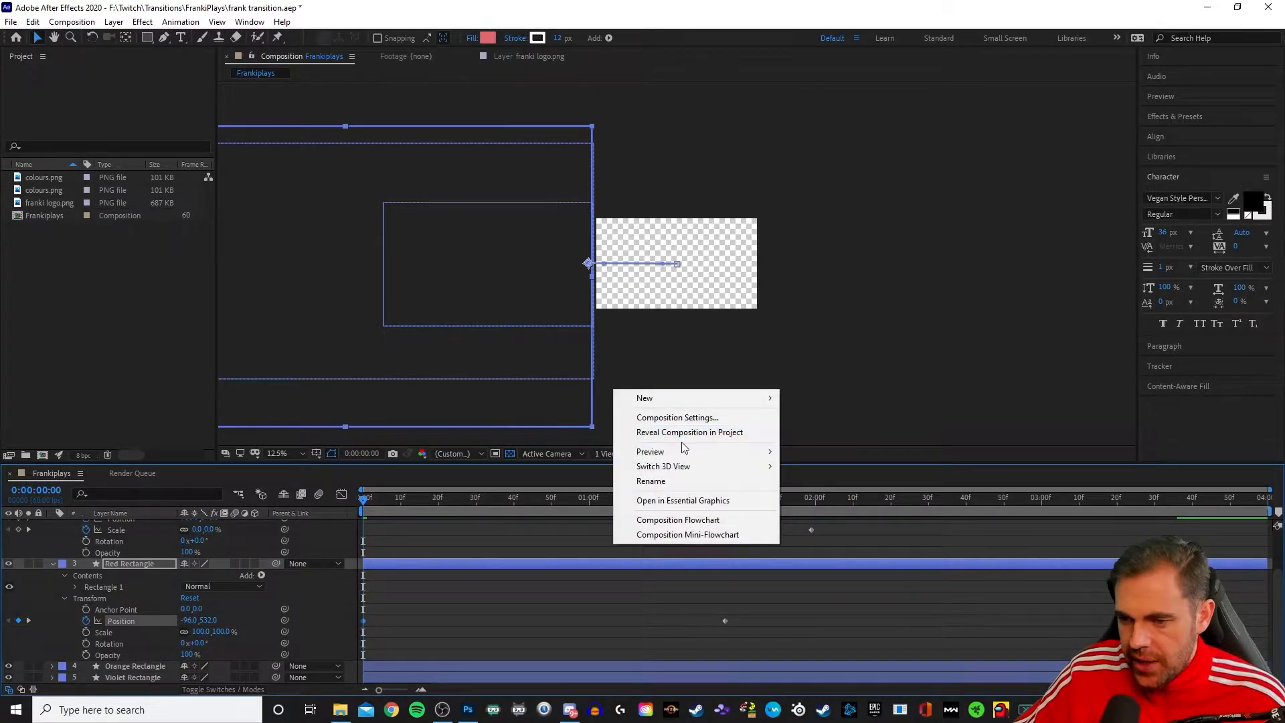
pyautogui.moveTo(730, 454)
pyautogui.click(830, 452)
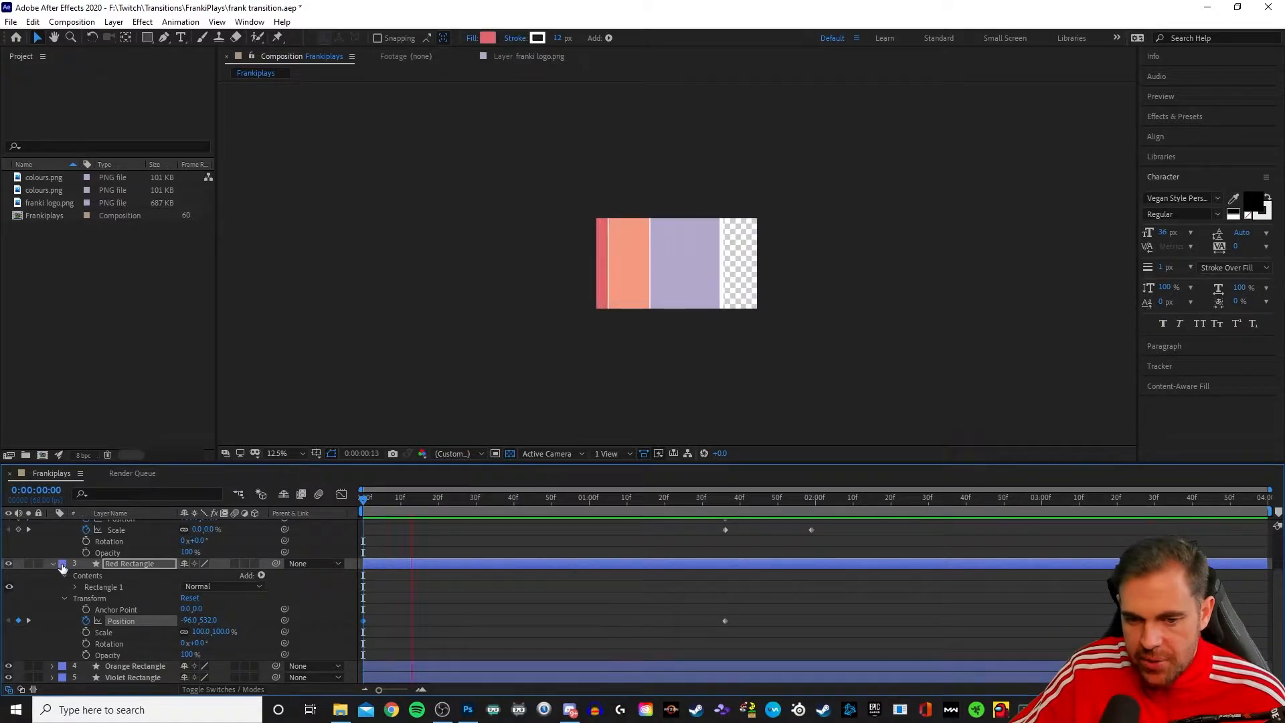
# - Collapse the Red Rectangle and franki logo.png layer properties, and set the current time to 0:00:01:36
pyautogui.moveTo(437, 498); pyautogui.dragTo(408, 497)
pyautogui.click(53, 564)
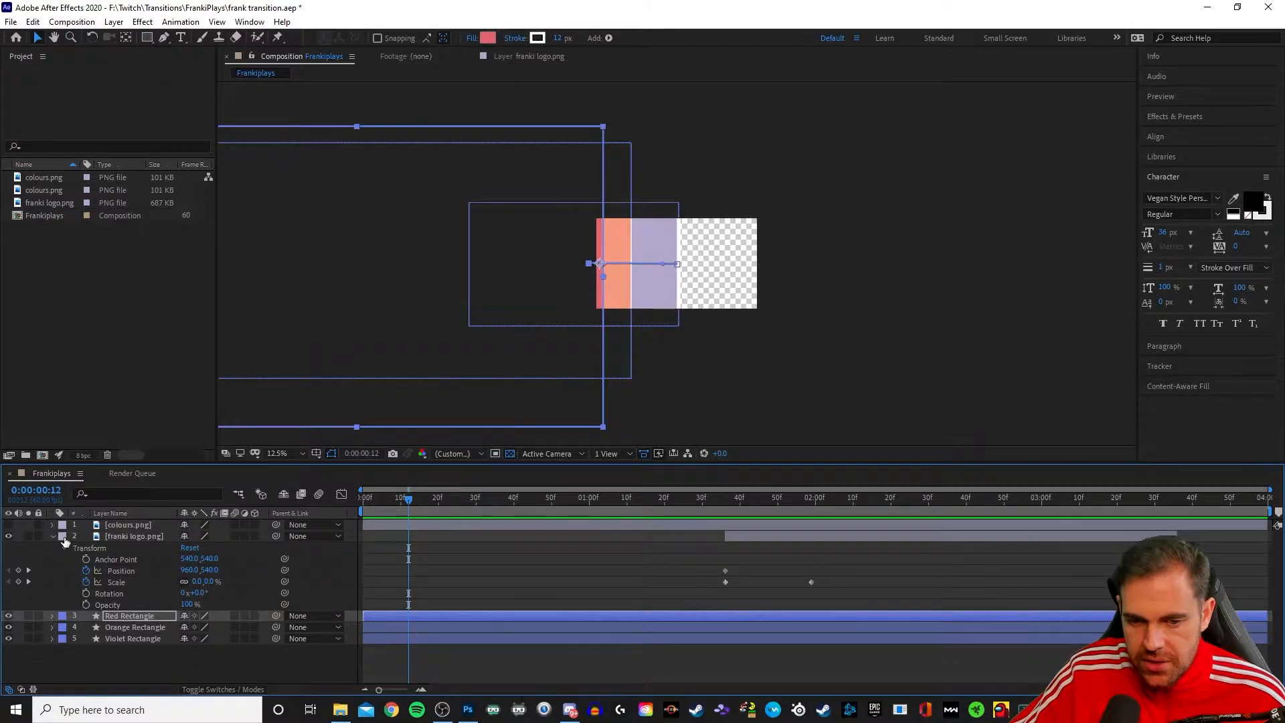
pyautogui.click(53, 537)
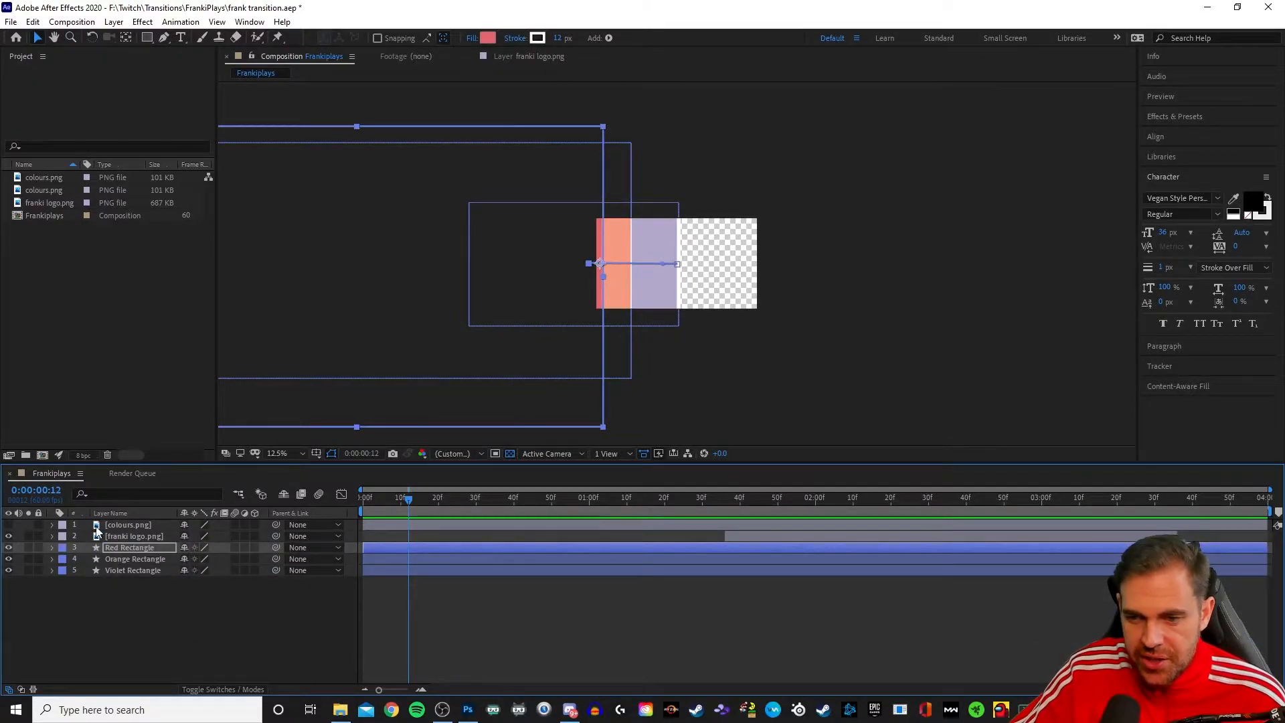
pyautogui.moveTo(410, 505); pyautogui.dragTo(726, 504)
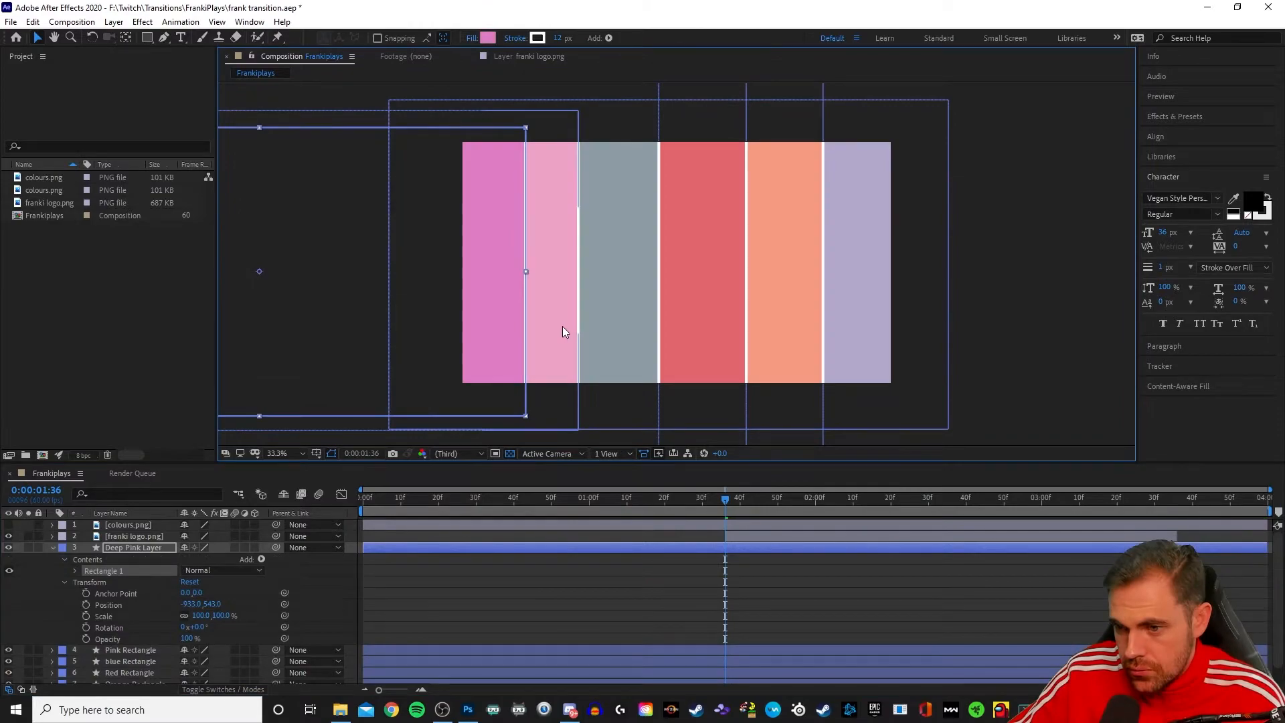
# - Shift the pink, blue, red and orange rectangles slightly right at 0:00:01:36 to even out the widths of the coloured strips
pyautogui.click(564, 328)
pyautogui.moveTo(572, 330); pyautogui.dragTo(786, 314)
pyautogui.click(636, 325)
pyautogui.moveTo(624, 311); pyautogui.dragTo(621, 311)
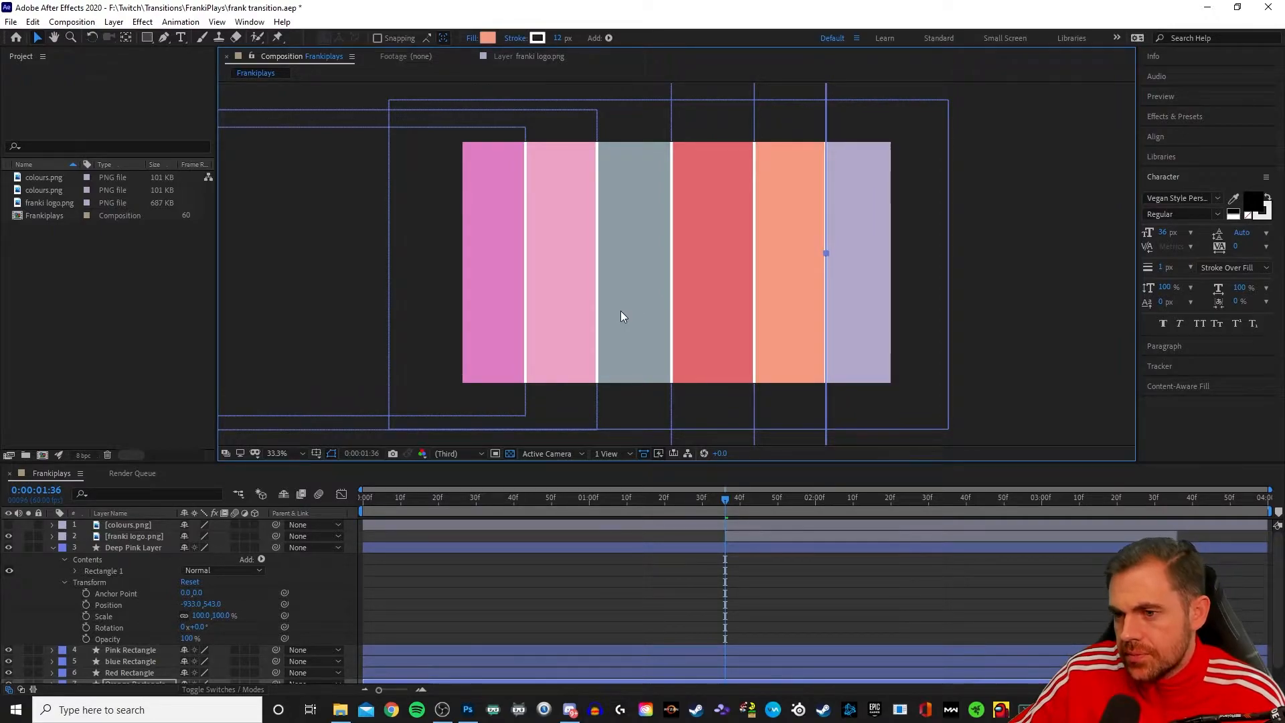
pyautogui.click(996, 257)
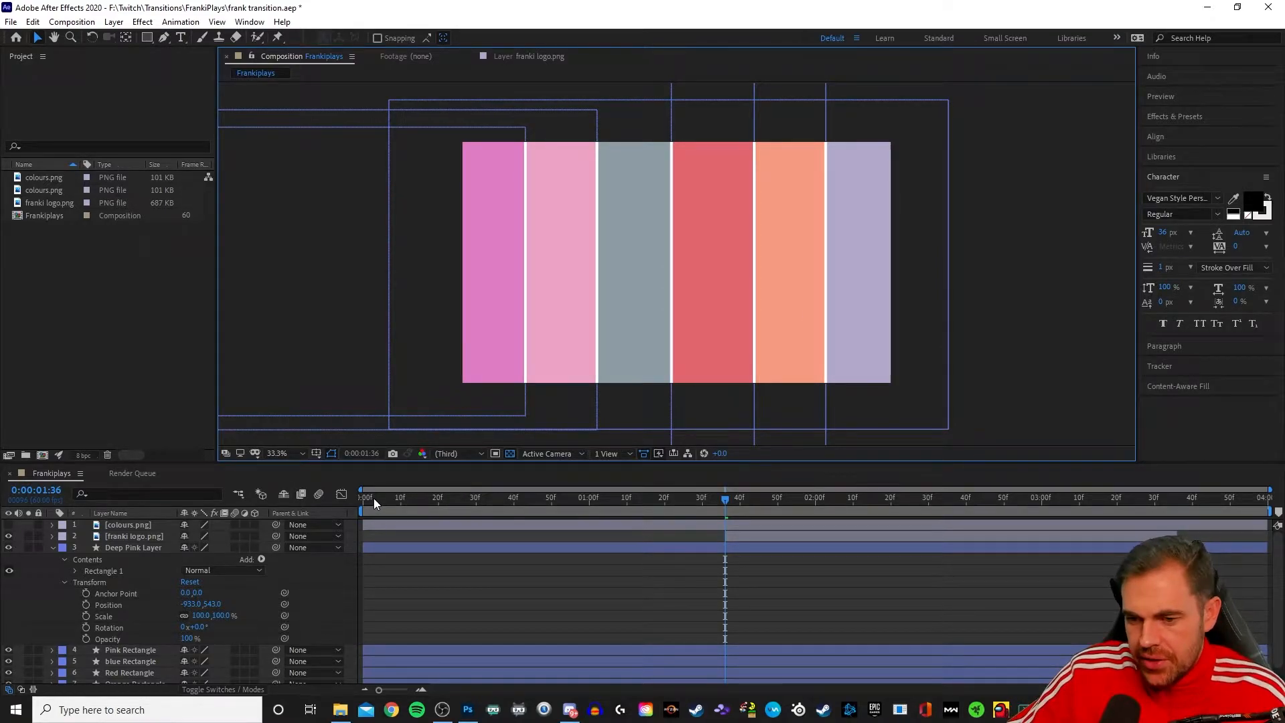
pyautogui.moveTo(372, 499); pyautogui.dragTo(252, 500)
pyautogui.moveTo(467, 301); pyautogui.dragTo(421, 298)
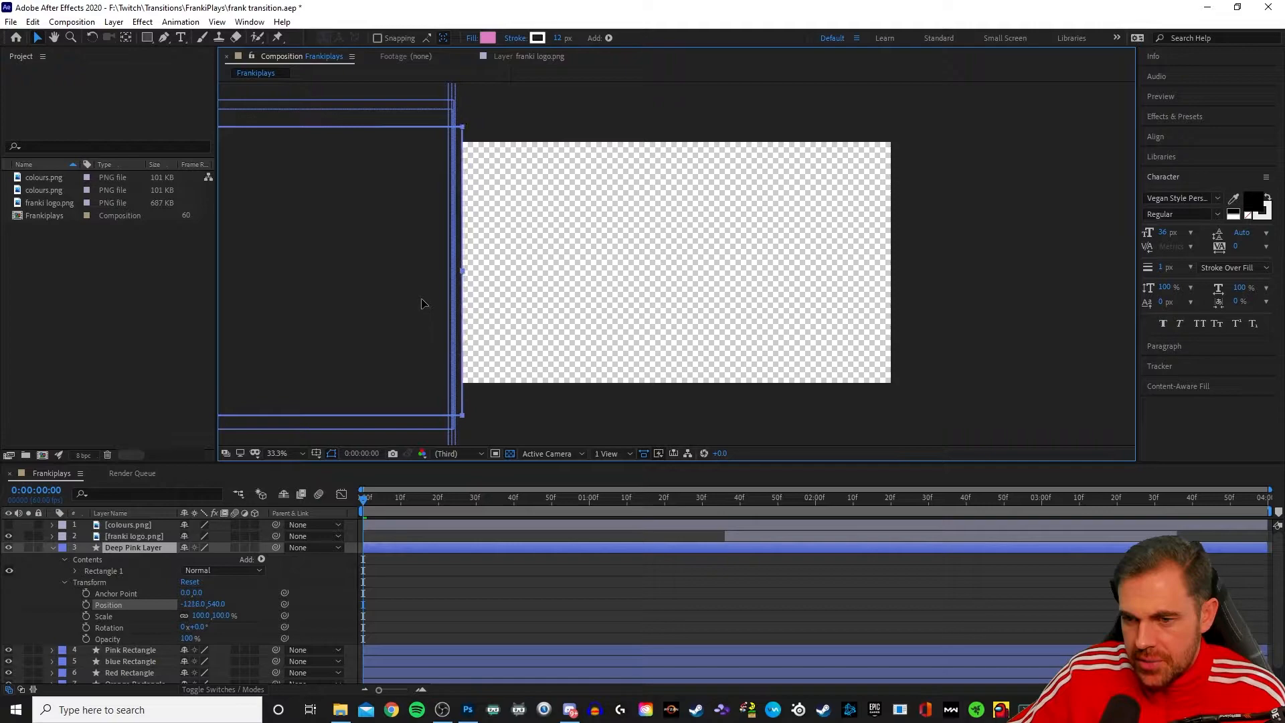
pyautogui.hotkey('ctrl', 'z')
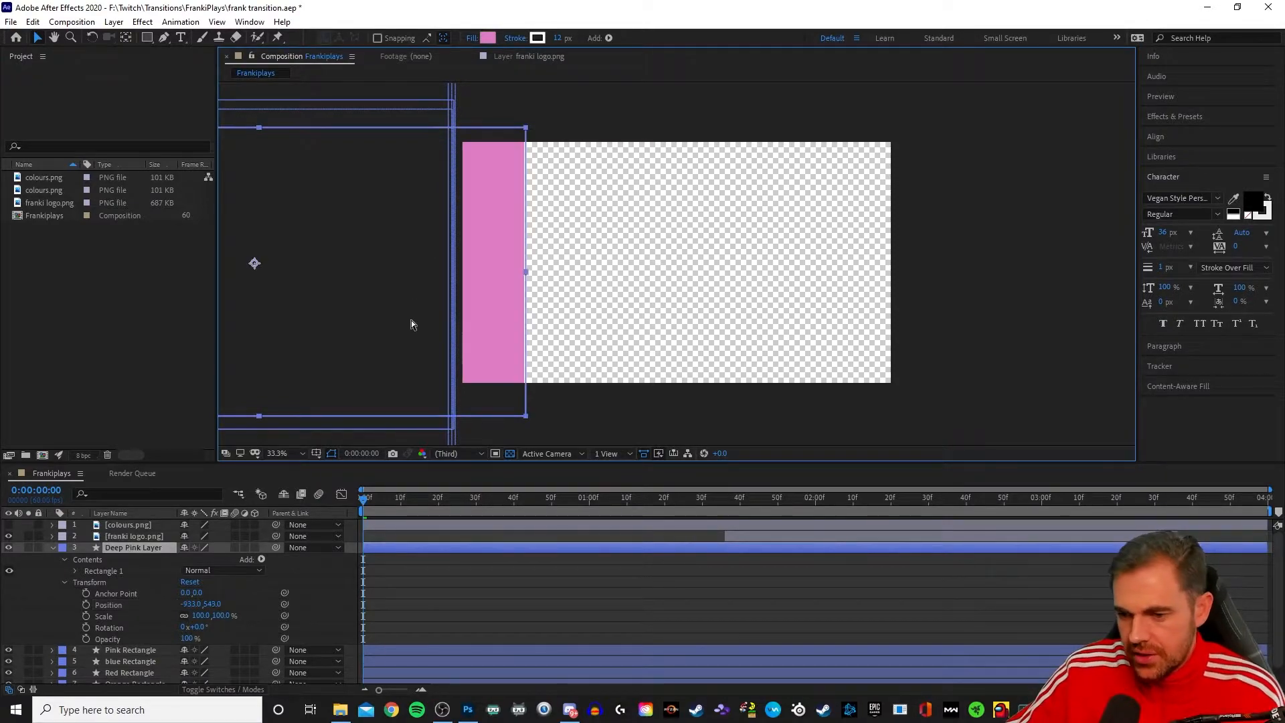
# - Keyframe the Deep Pink Layer's Position at 0:00:01:36, and move it off the frame's left side to about -1260, 543 at 0:00:00:00
pyautogui.moveTo(375, 508); pyautogui.dragTo(721, 527)
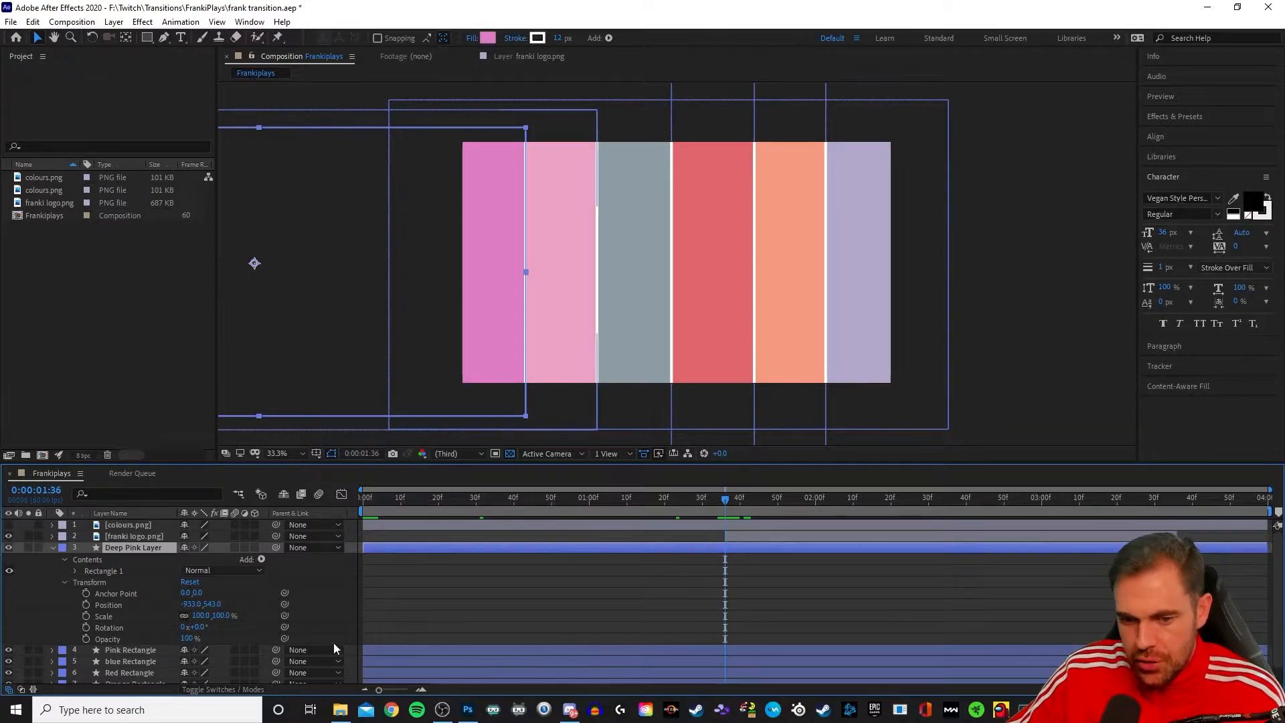
pyautogui.click(84, 604)
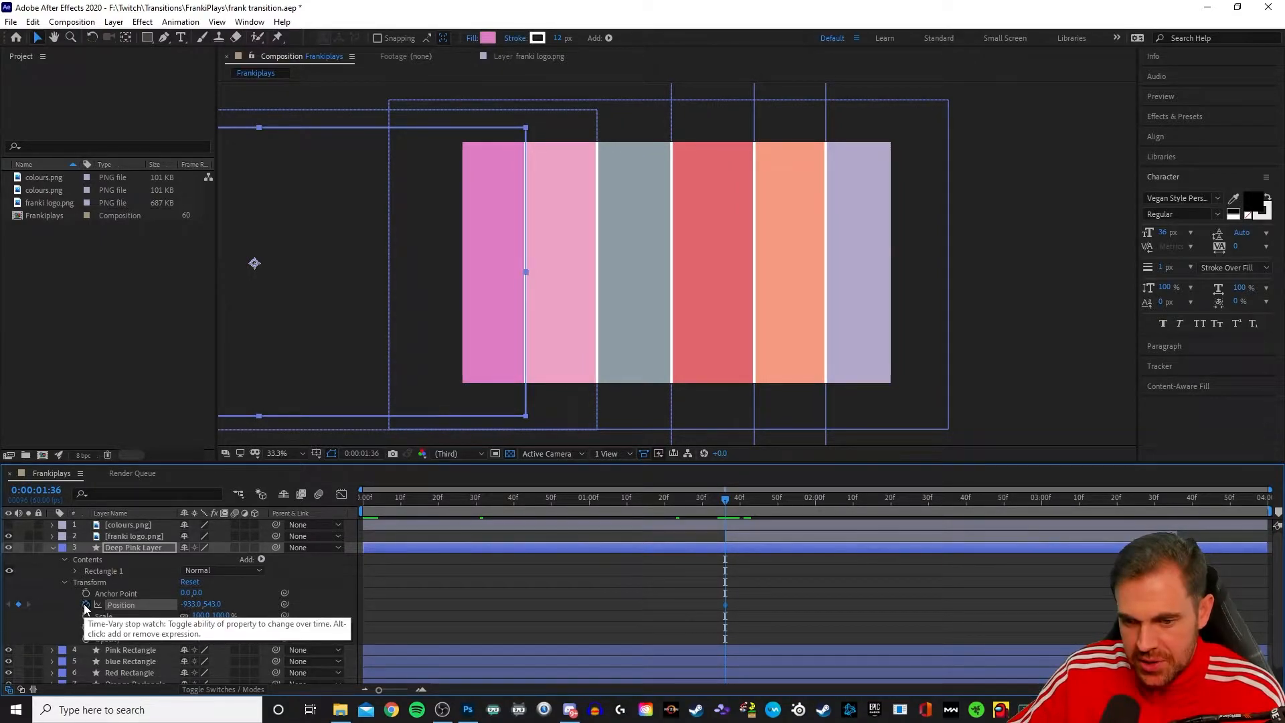
pyautogui.click(393, 540)
pyautogui.click(376, 524)
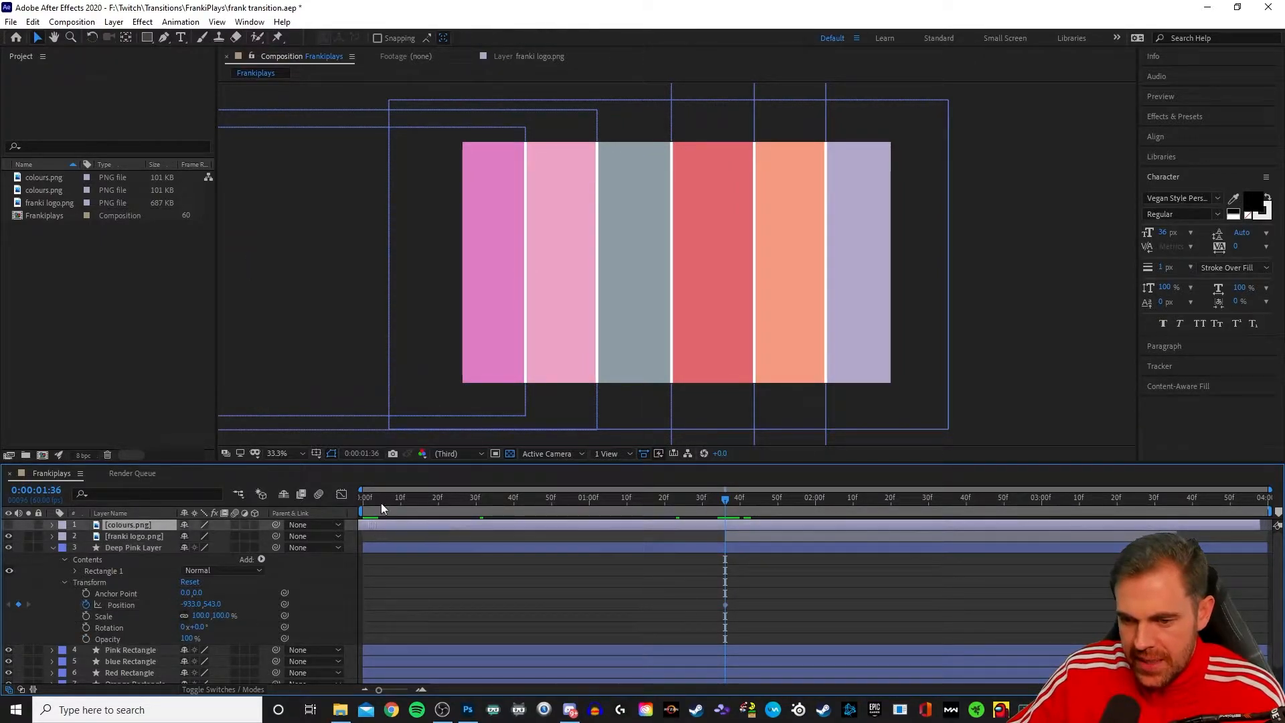
pyautogui.moveTo(383, 499); pyautogui.dragTo(312, 507)
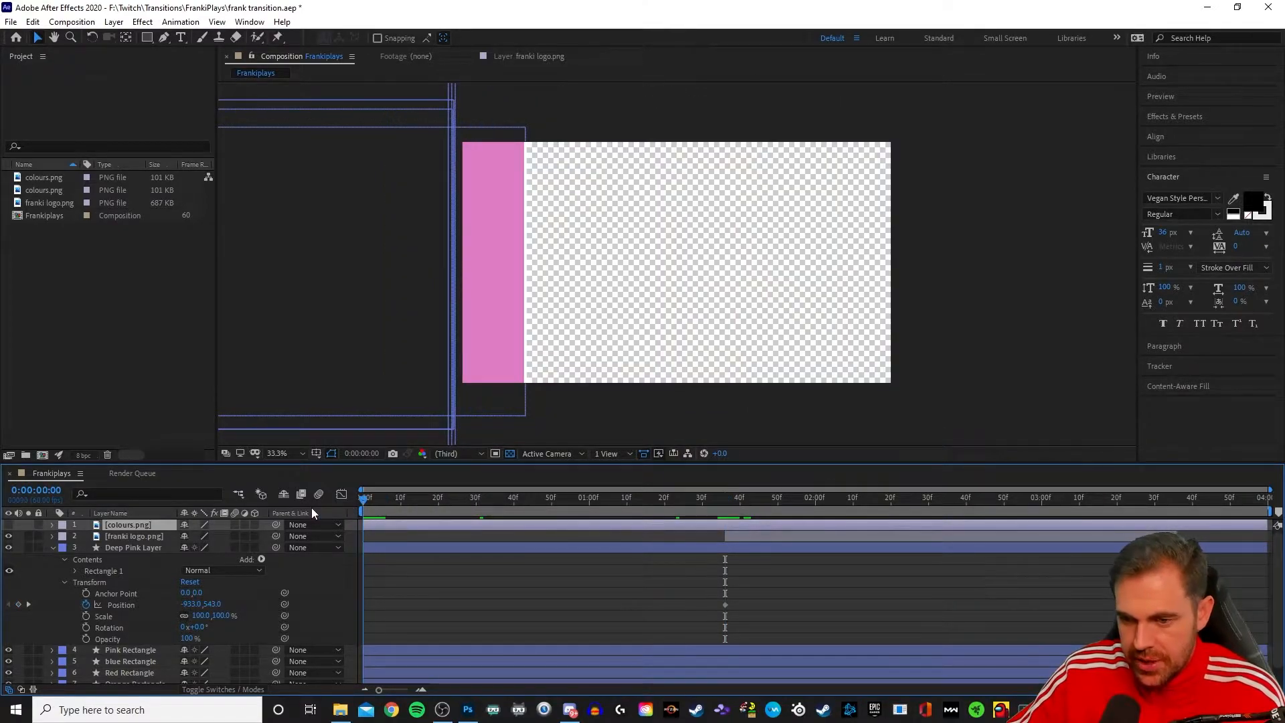
pyautogui.moveTo(494, 324); pyautogui.dragTo(452, 318)
# - Collapse the Deep Pink Layer's properties and play a preview of the whole transition with all six rectangles and the logo
pyautogui.rightClick(418, 573)
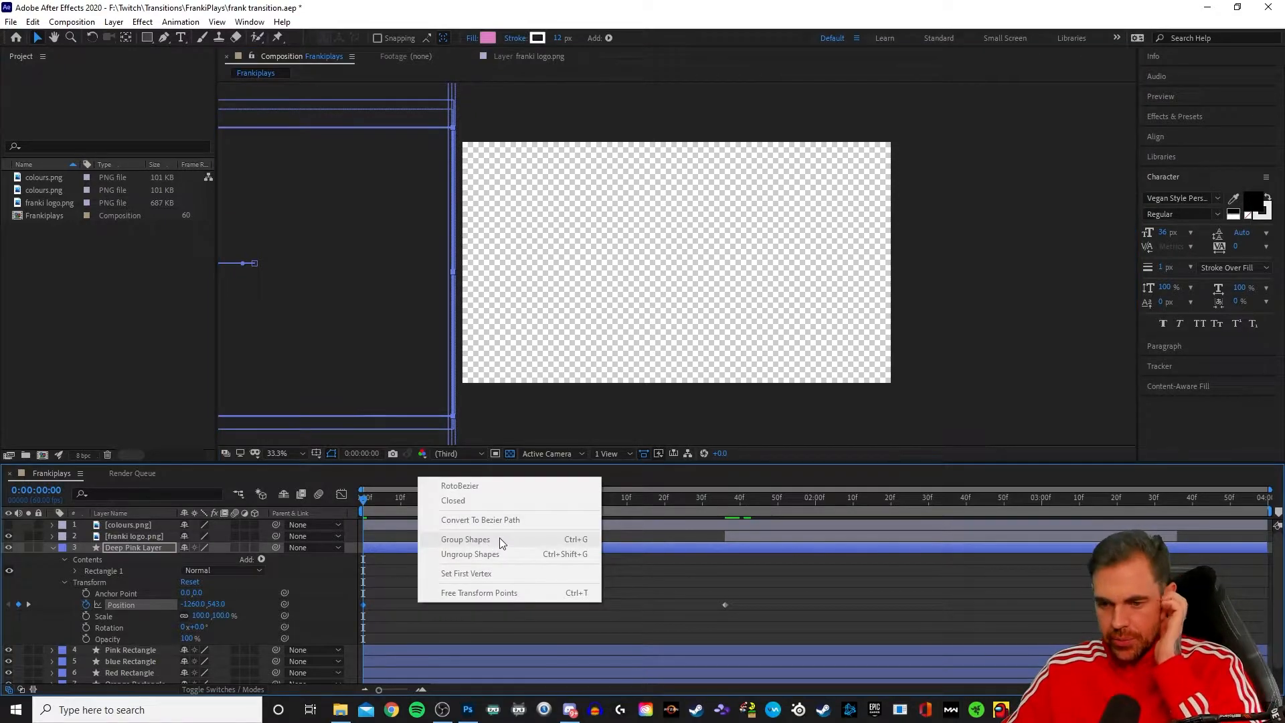
pyautogui.click(690, 559)
pyautogui.rightClick(685, 570)
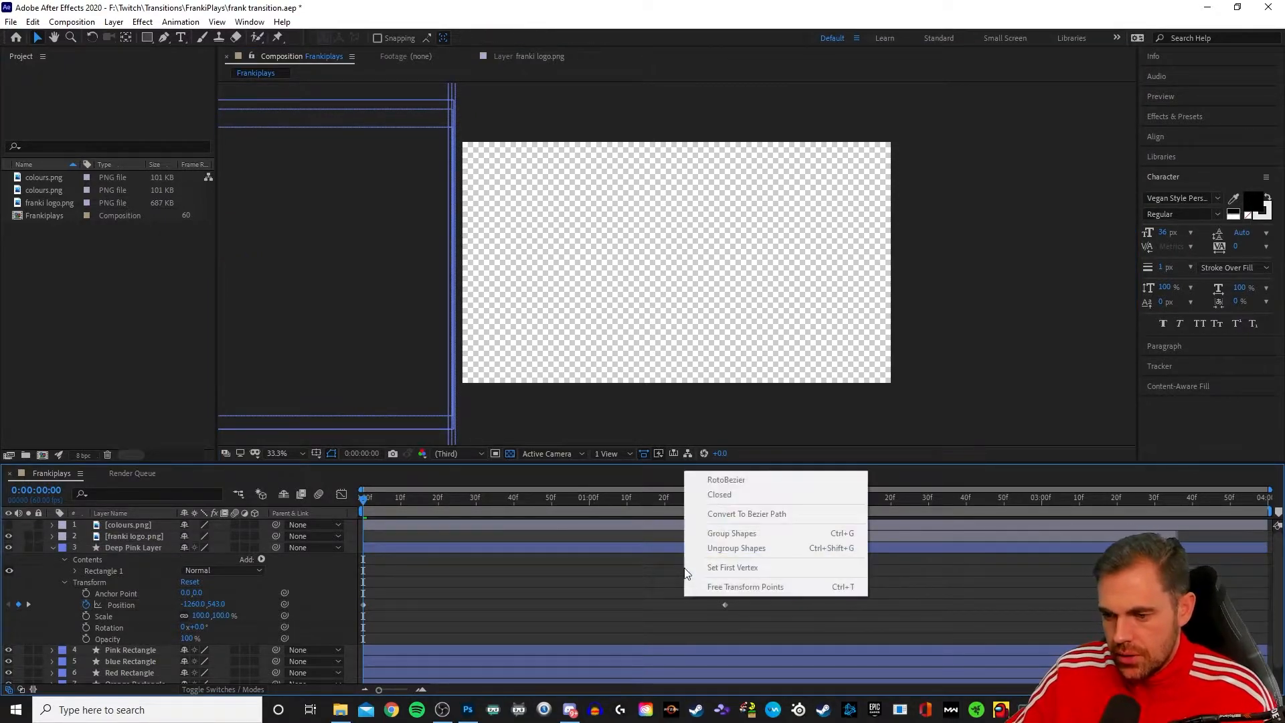
pyautogui.click(614, 574)
pyautogui.click(51, 548)
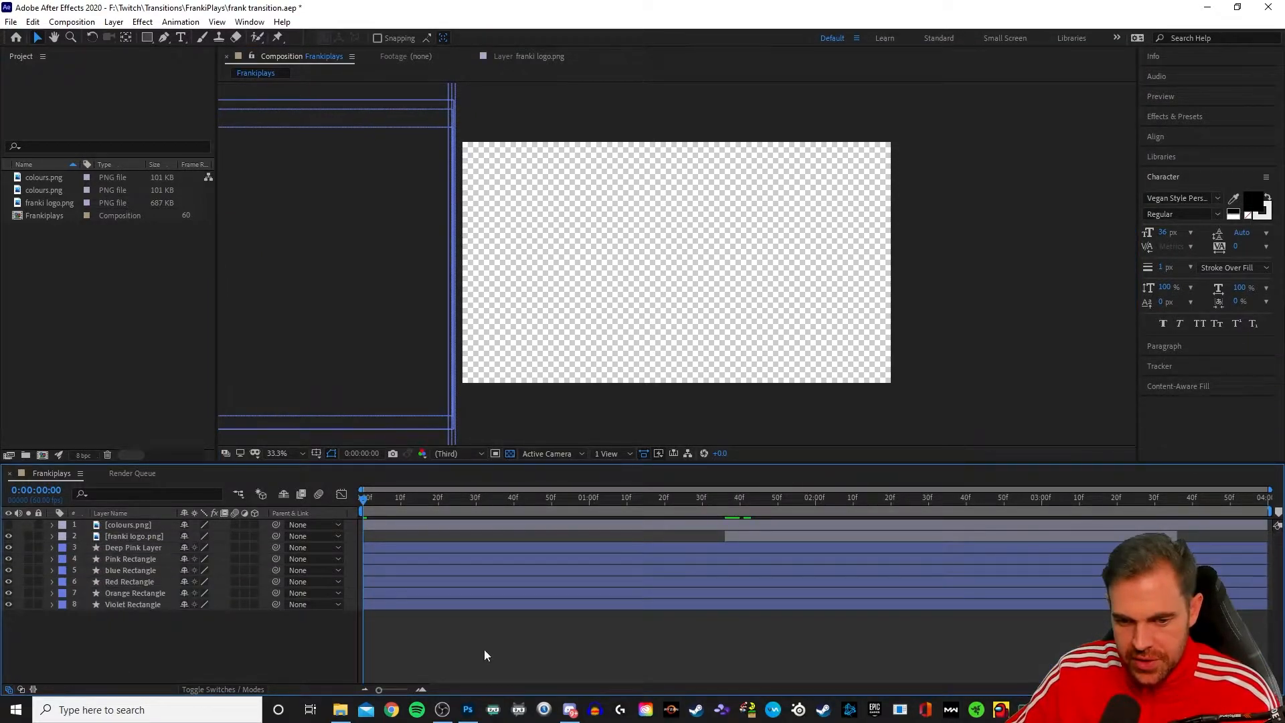
pyautogui.rightClick(582, 651)
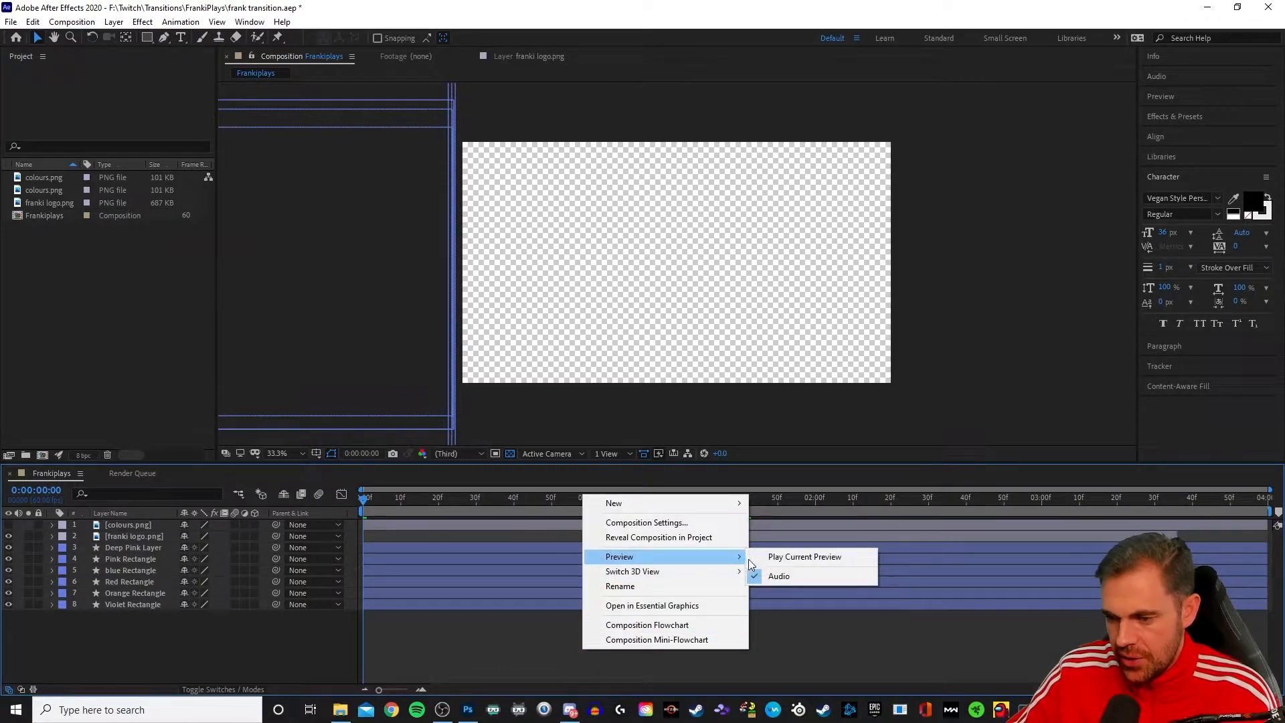
pyautogui.click(757, 558)
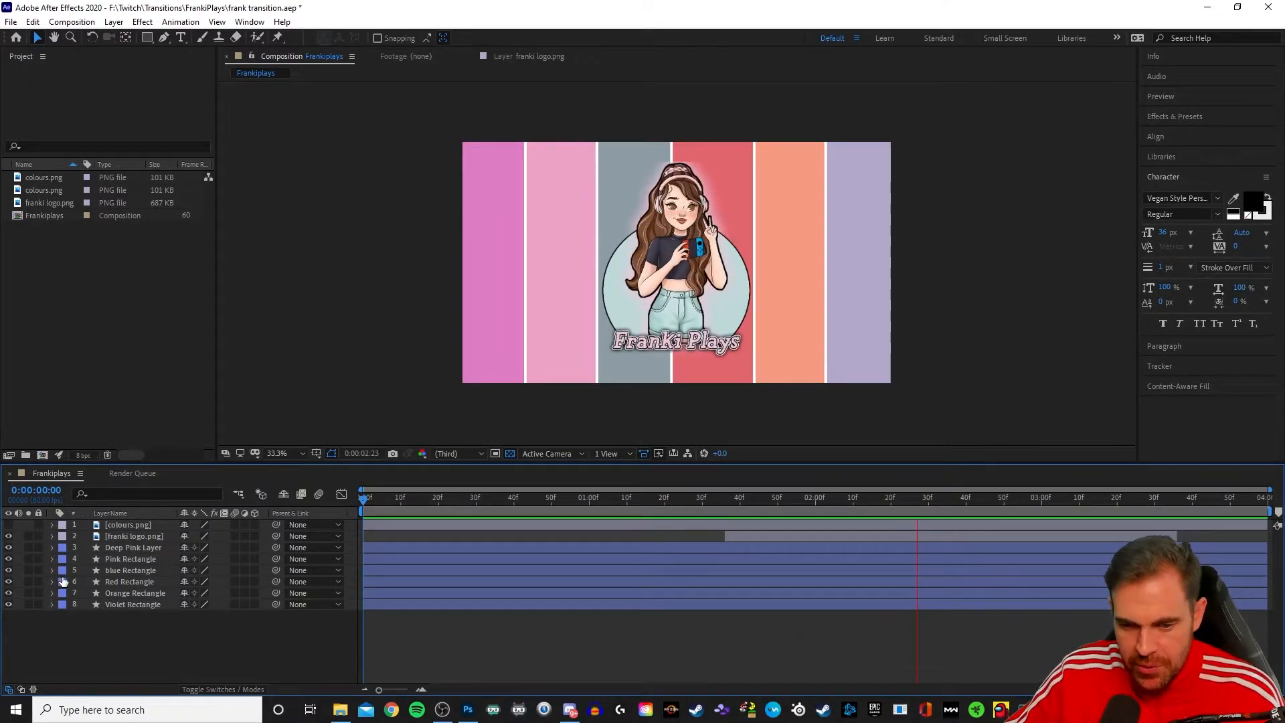
# - Move the Red Rectangle's end Position keyframe earlier, to about 0:00:01:12
pyautogui.moveTo(414, 501); pyautogui.dragTo(727, 521)
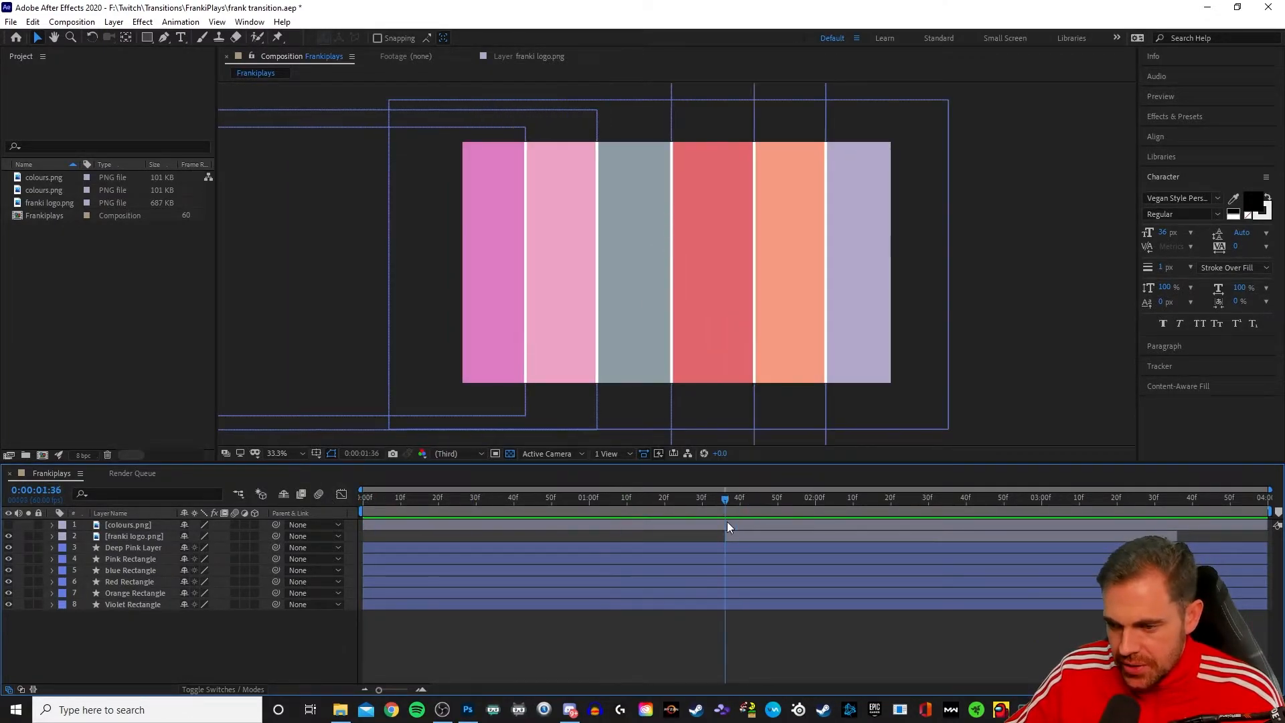
pyautogui.click(52, 581)
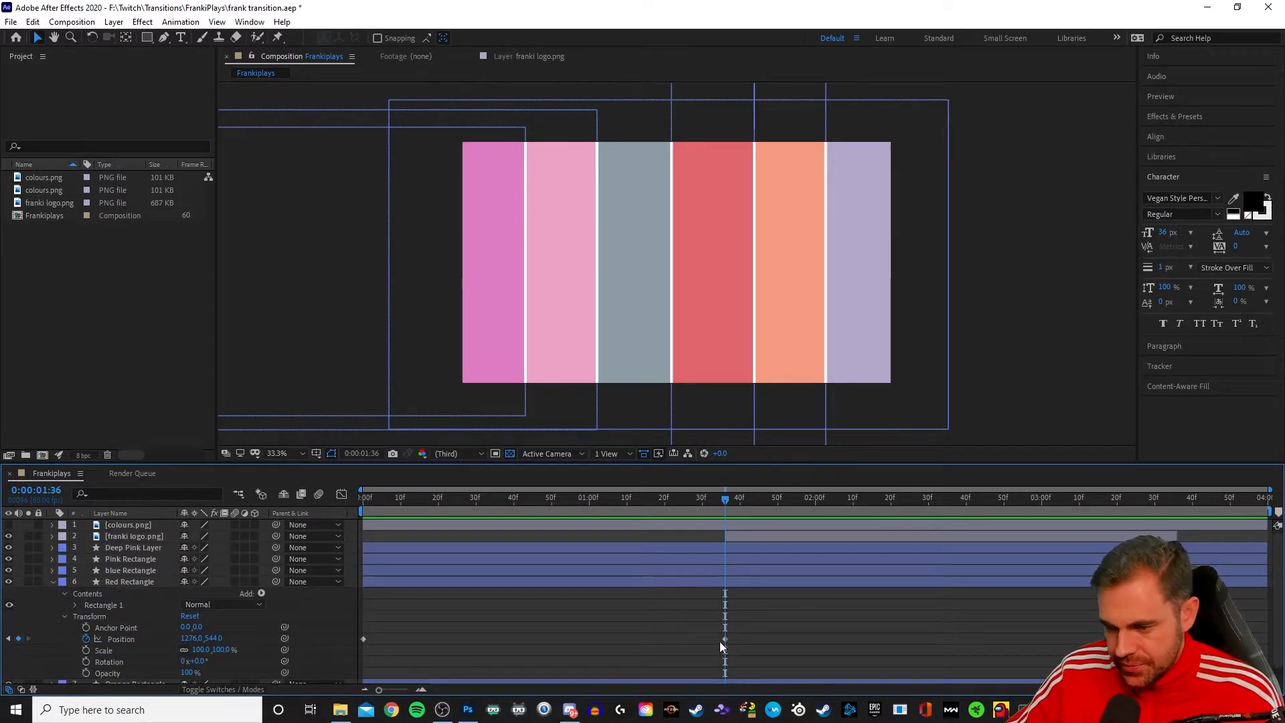
pyautogui.moveTo(725, 638); pyautogui.dragTo(634, 637)
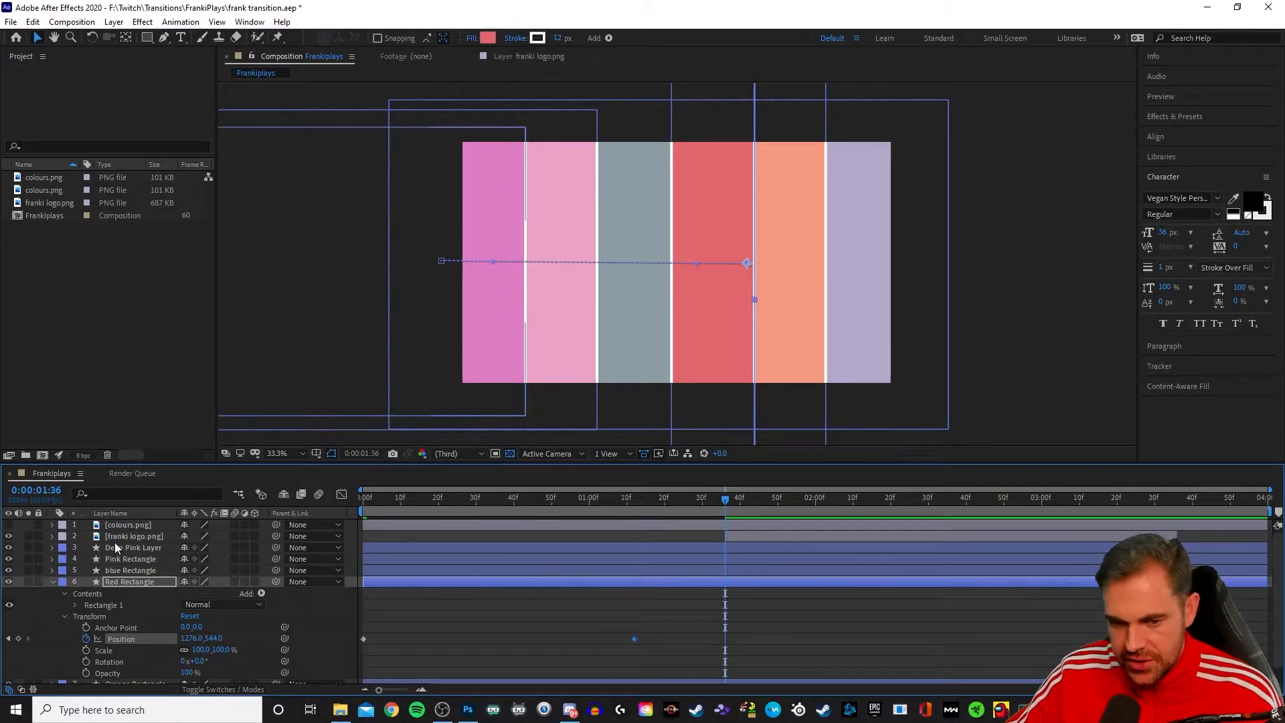
# - Move the blue Rectangle's end Position keyframe earlier, to about 0:00:01:21, comparing it with the Red Rectangle's end keyframe
pyautogui.click(52, 570)
pyautogui.scroll(-4, 553, 576)
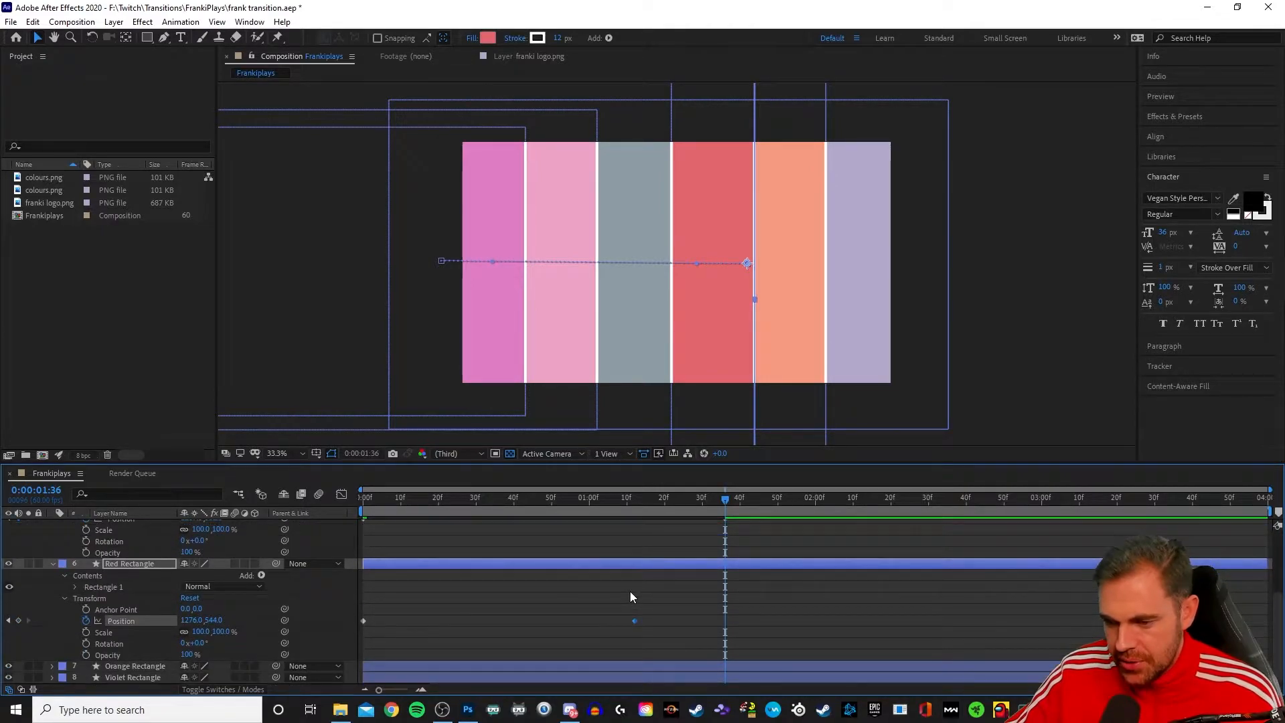
pyautogui.scroll(3, 630, 594)
pyautogui.moveTo(725, 619); pyautogui.dragTo(684, 620)
pyautogui.scroll(-3, 705, 600)
pyautogui.scroll(2, 712, 592)
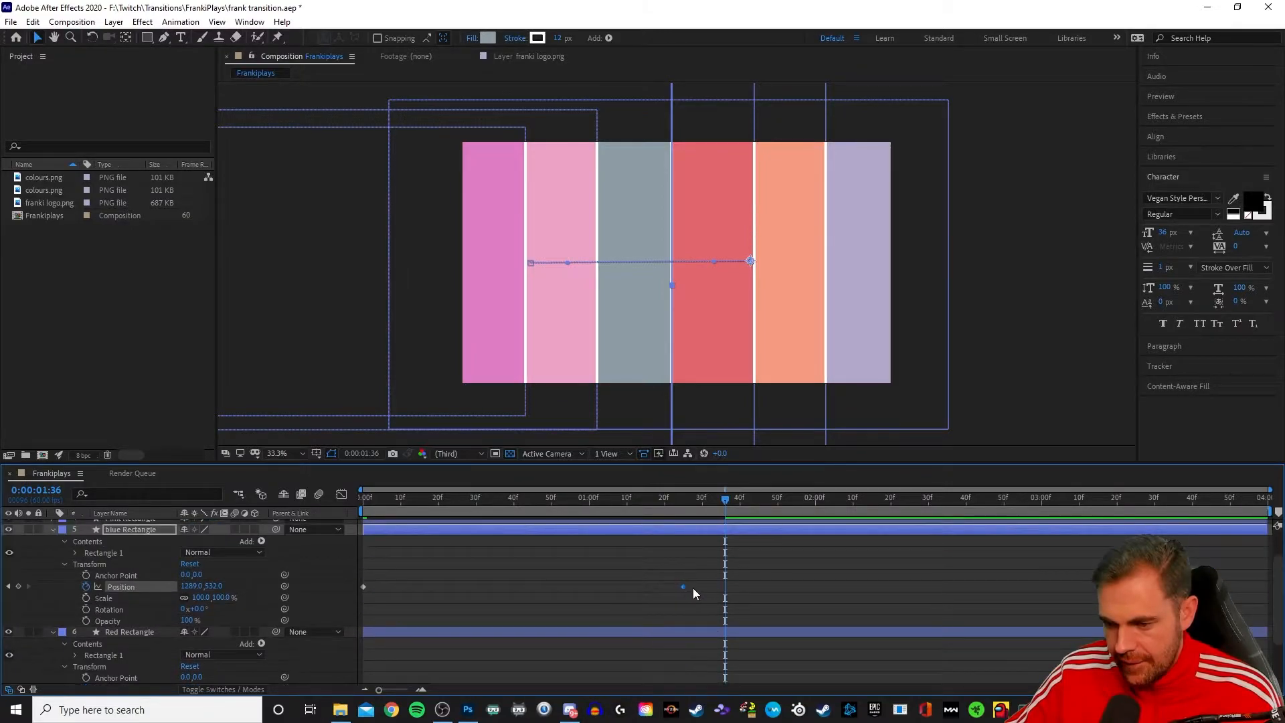
pyautogui.scroll(-1, 693, 600)
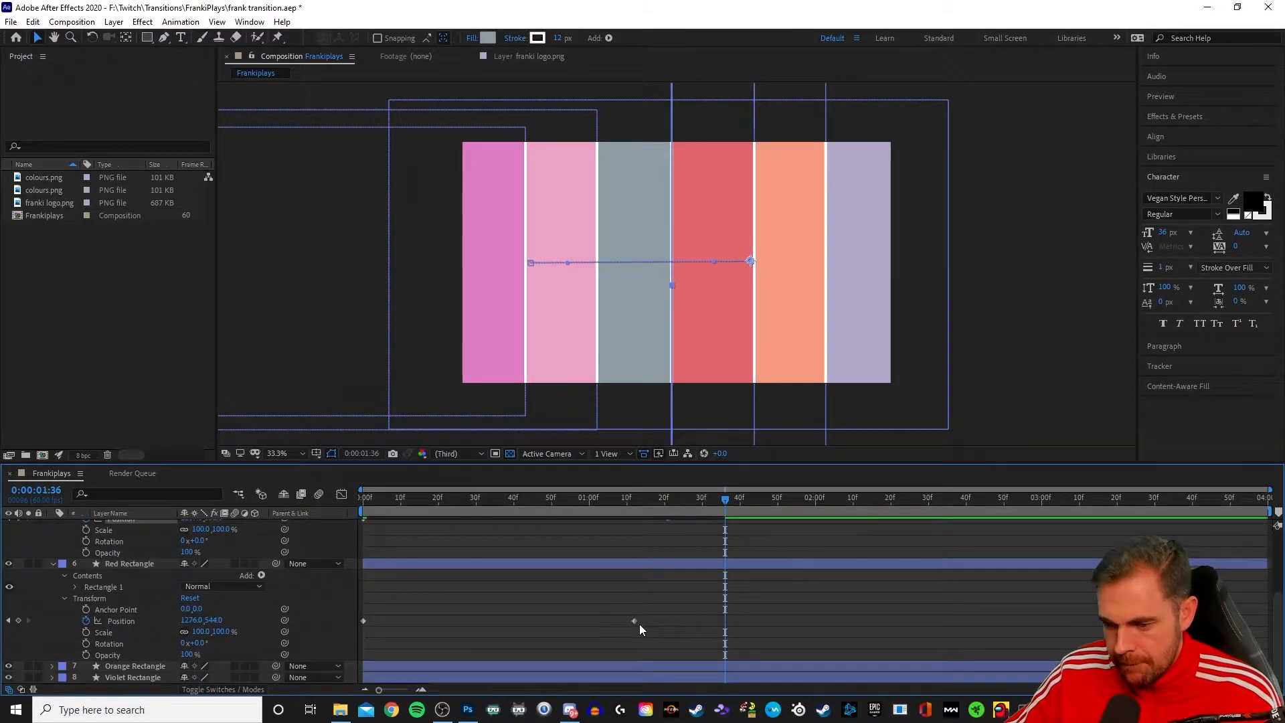
pyautogui.scroll(3, 669, 597)
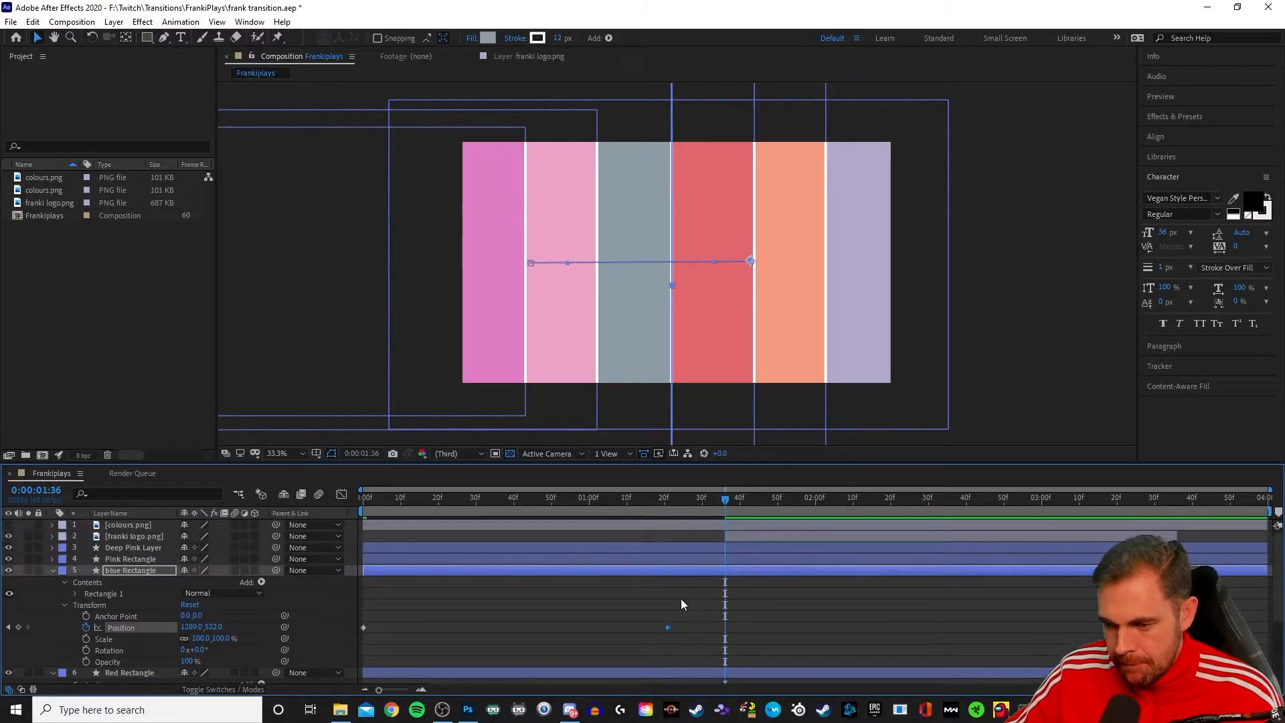
# - Move the Pink Rectangle's end Position keyframe earlier, to about 0:00:01:29
pyautogui.click(52, 559)
pyautogui.scroll(-2, 749, 603)
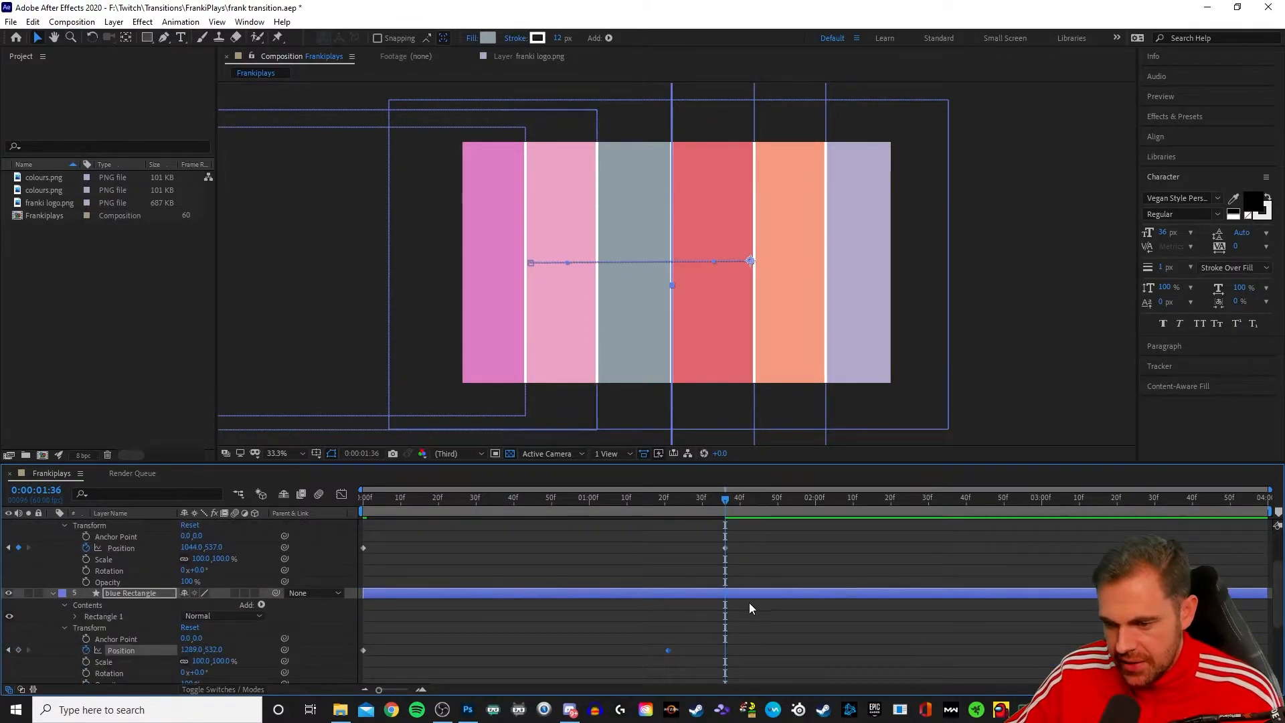
pyautogui.click(721, 547)
pyautogui.moveTo(724, 547); pyautogui.dragTo(697, 551)
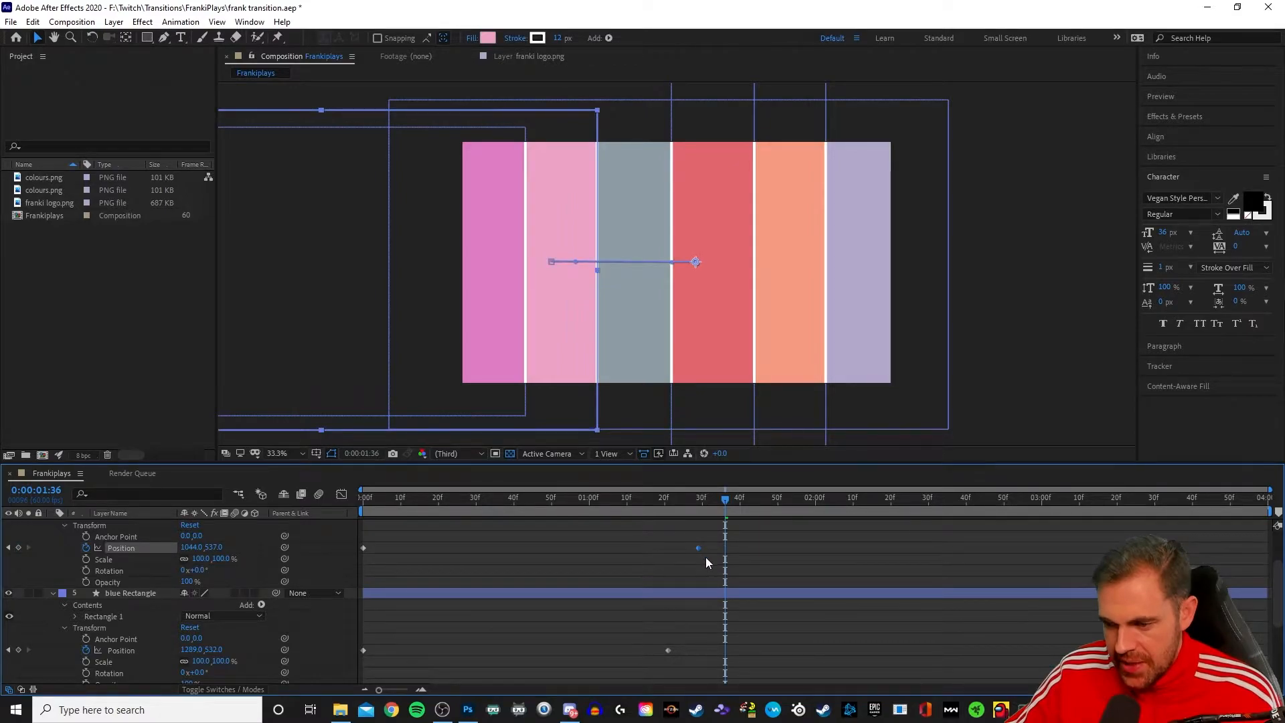
# - Move the Deep Pink Layer's end Position keyframe slightly earlier than 0:00:01:36, and collapse the Red Rectangle's properties
pyautogui.scroll(2, 716, 566)
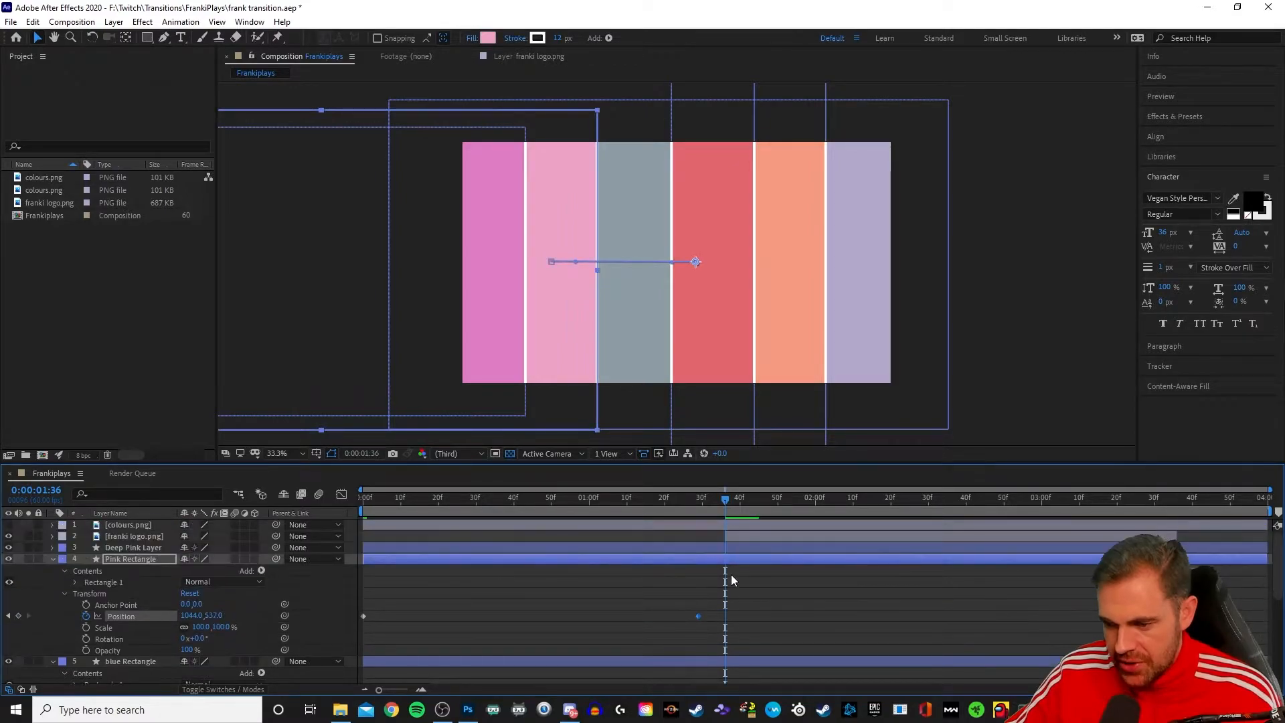
pyautogui.click(53, 548)
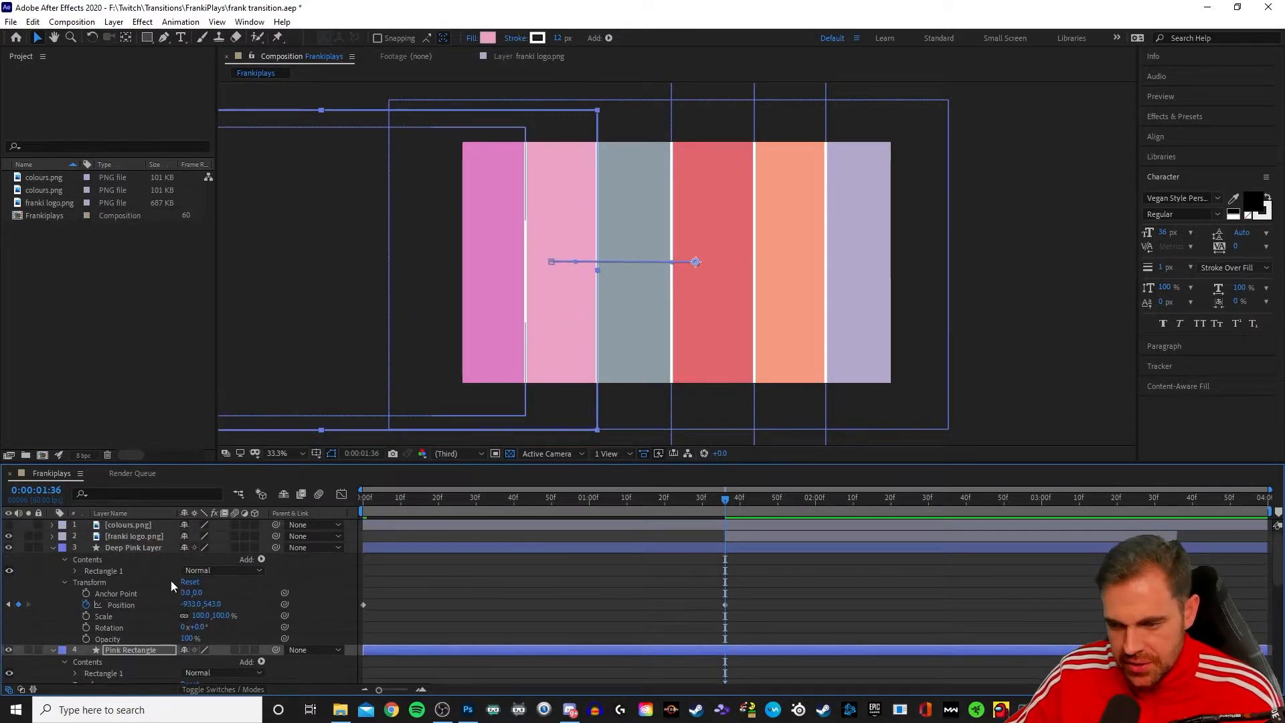
pyautogui.moveTo(726, 604); pyautogui.dragTo(720, 604)
pyautogui.click(756, 580)
pyautogui.scroll(-5, 765, 575)
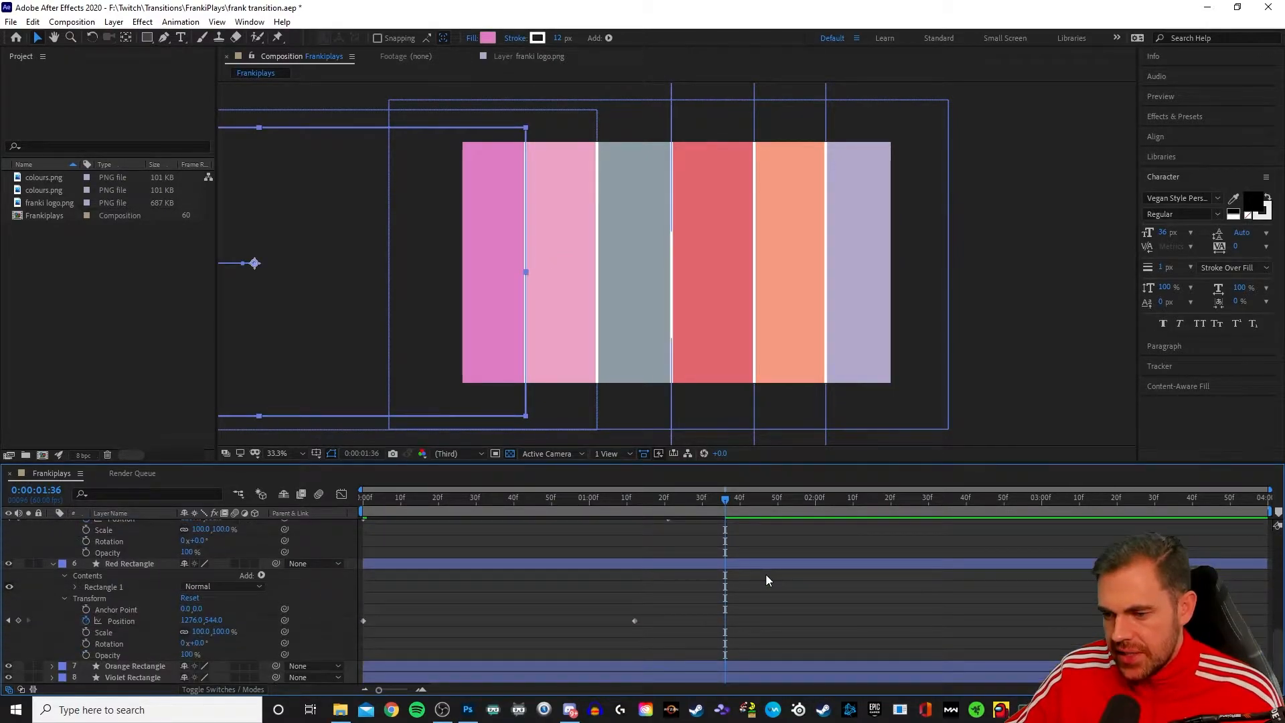
pyautogui.click(54, 564)
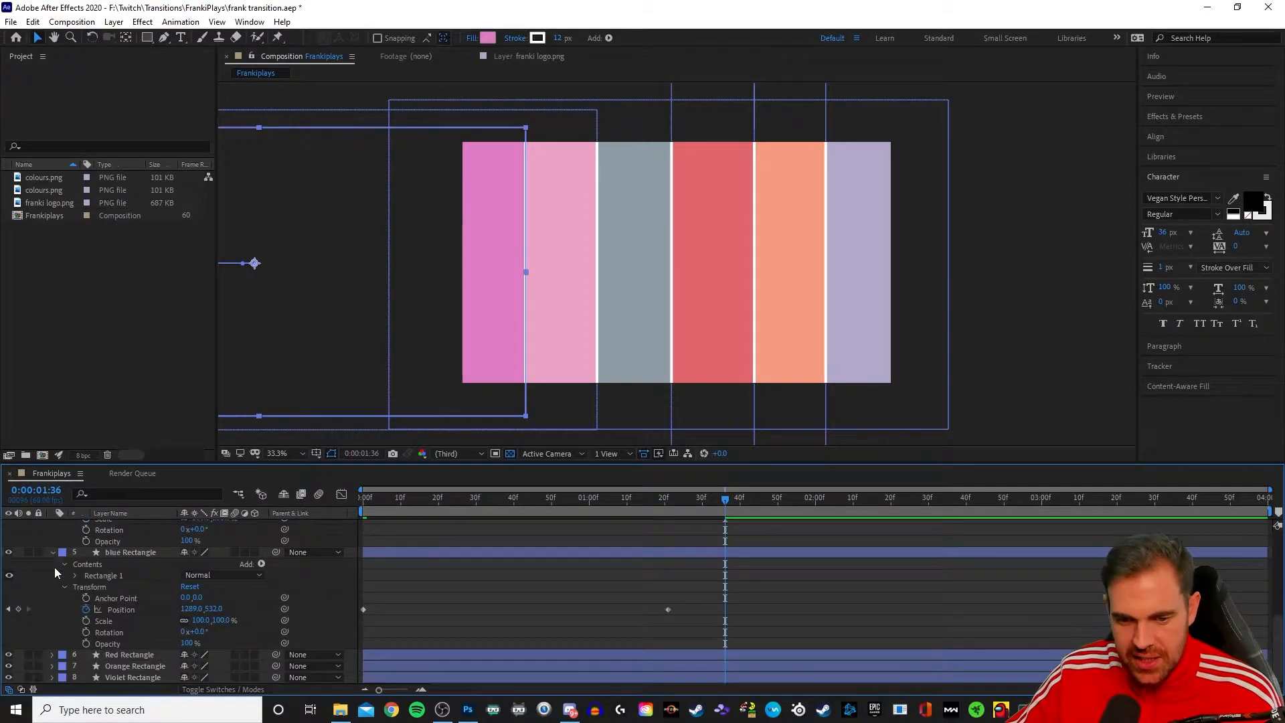
# - Collapse the blue Rectangle's properties, preview the staggered slide-in, and extend the franki logo.png layer to the end of the composition
pyautogui.click(55, 551)
pyautogui.press('space')
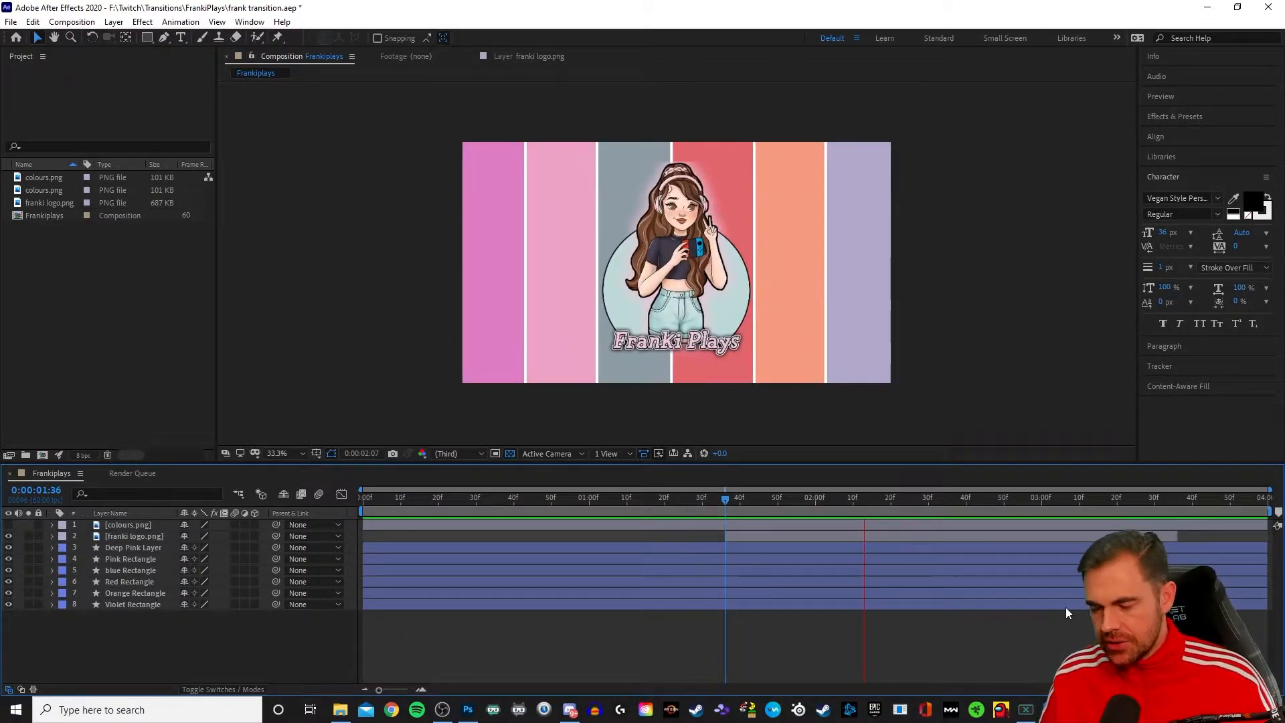
pyautogui.moveTo(726, 529); pyautogui.dragTo(867, 527)
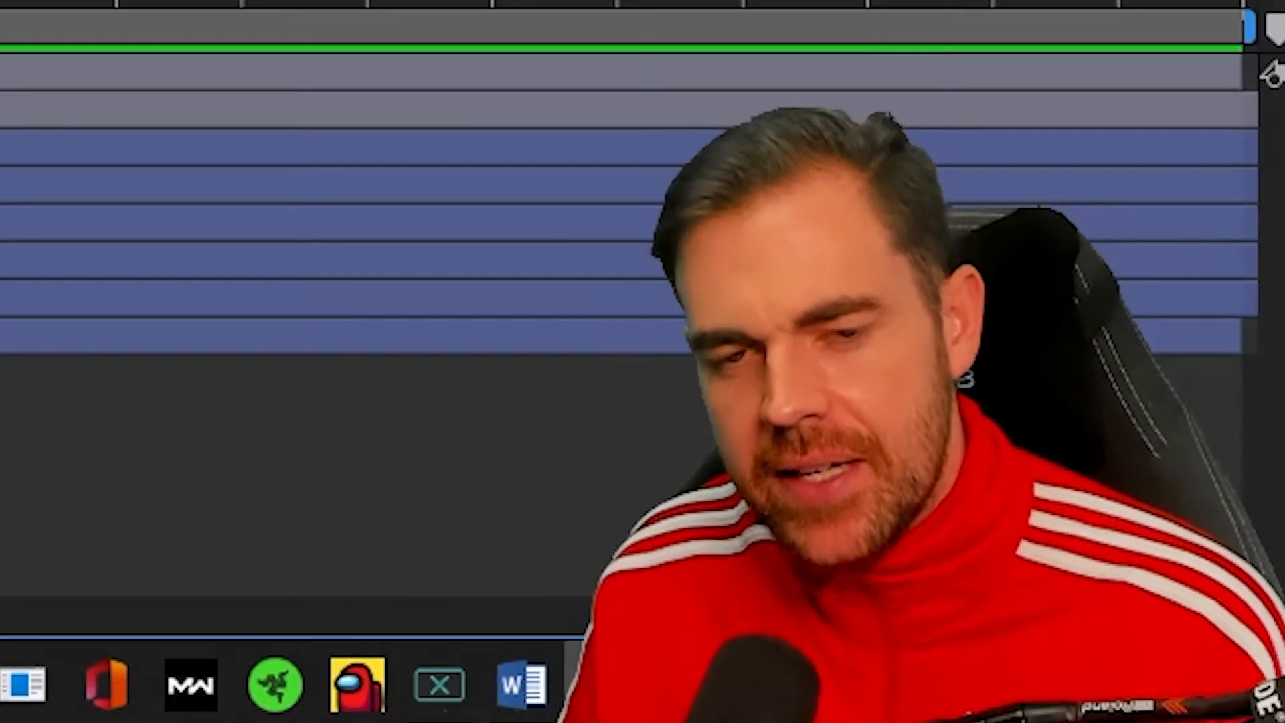
pyautogui.moveTo(863, 502); pyautogui.dragTo(593, 507)
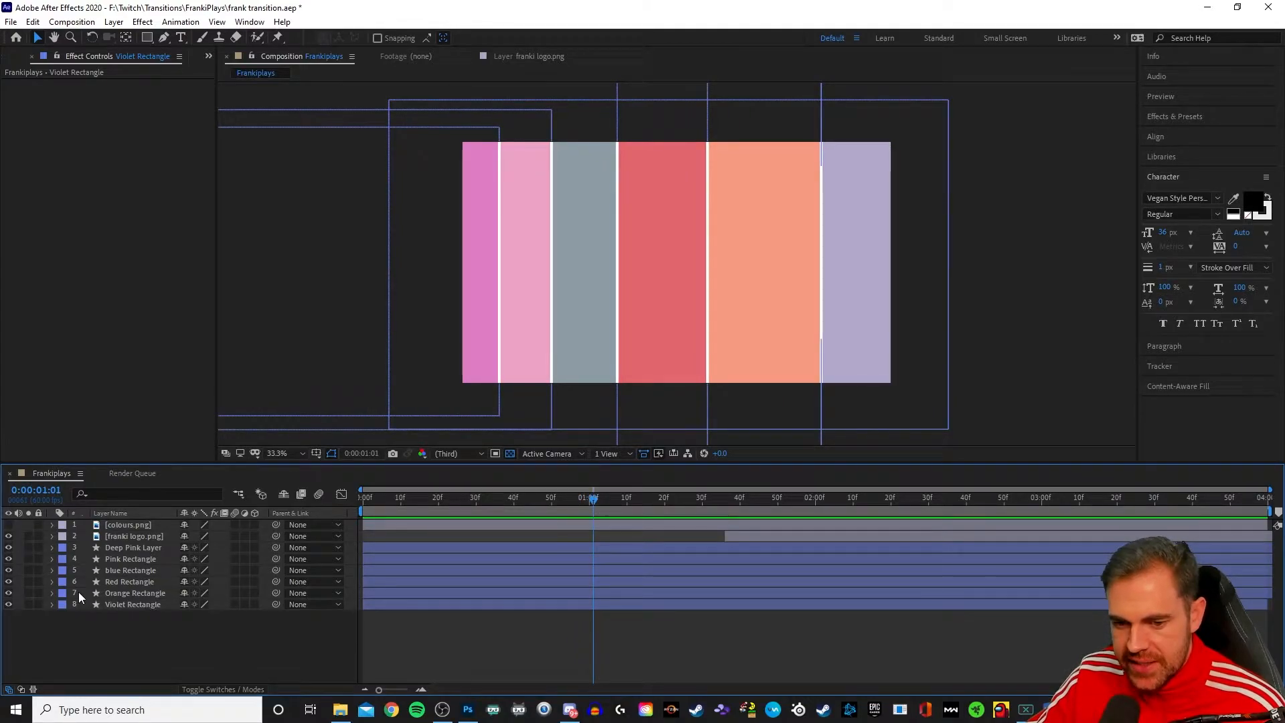
pyautogui.moveTo(593, 496); pyautogui.dragTo(685, 494)
pyautogui.moveTo(744, 500); pyautogui.dragTo(1078, 505)
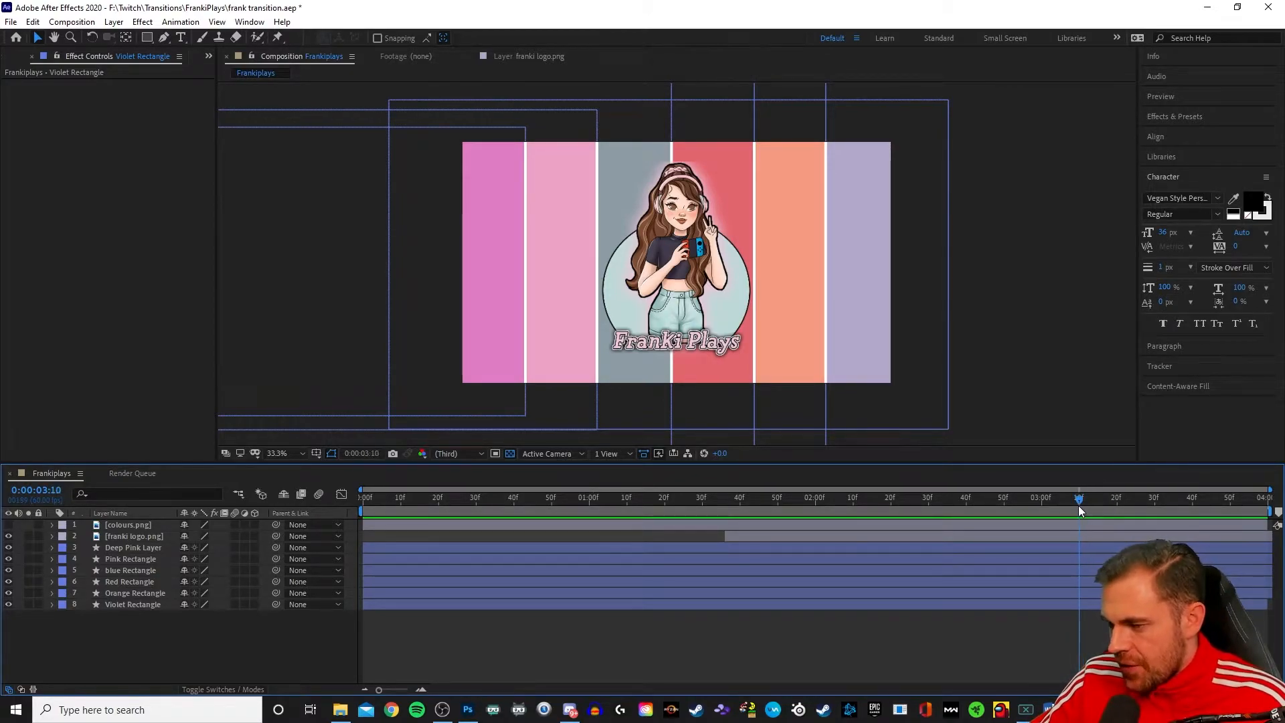
pyautogui.moveTo(795, 508); pyautogui.dragTo(727, 521)
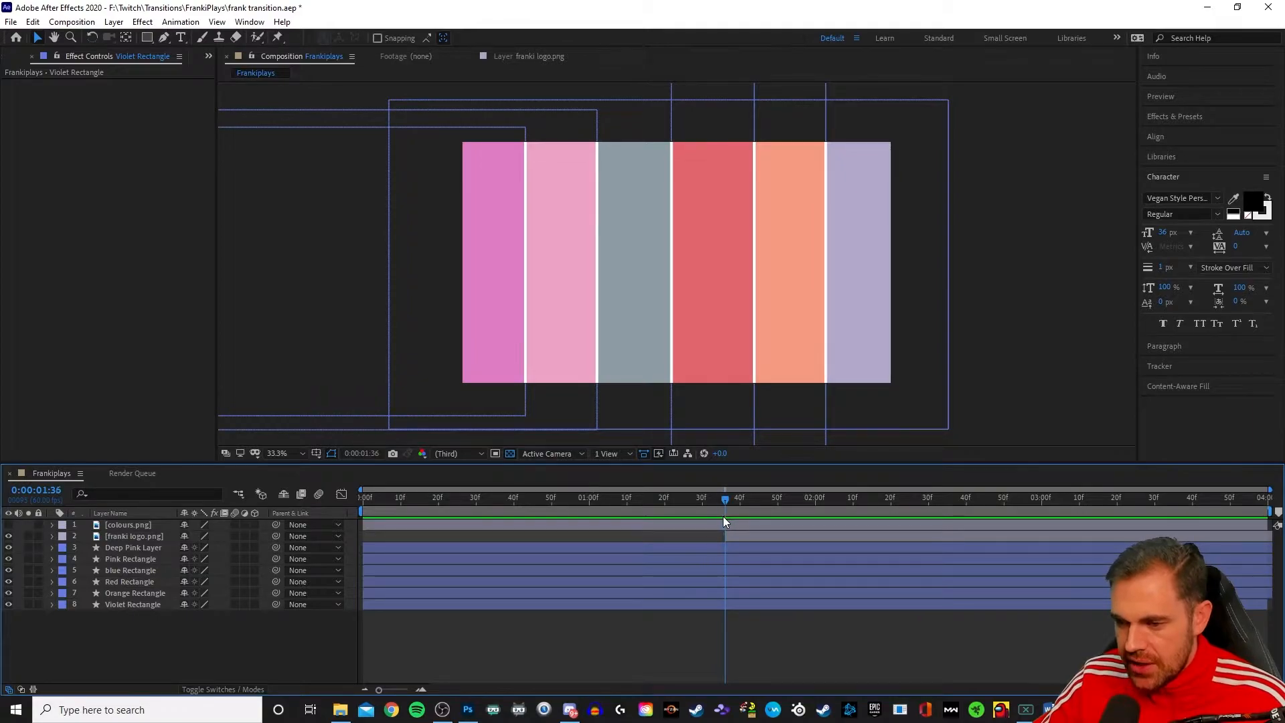
# - Add Orange Rectangle Position keyframes at 0:00:01:59, shifted right to about -1312, 407, and at 0:00:02:26, shifted back to about -1384, 404
pyautogui.click(53, 593)
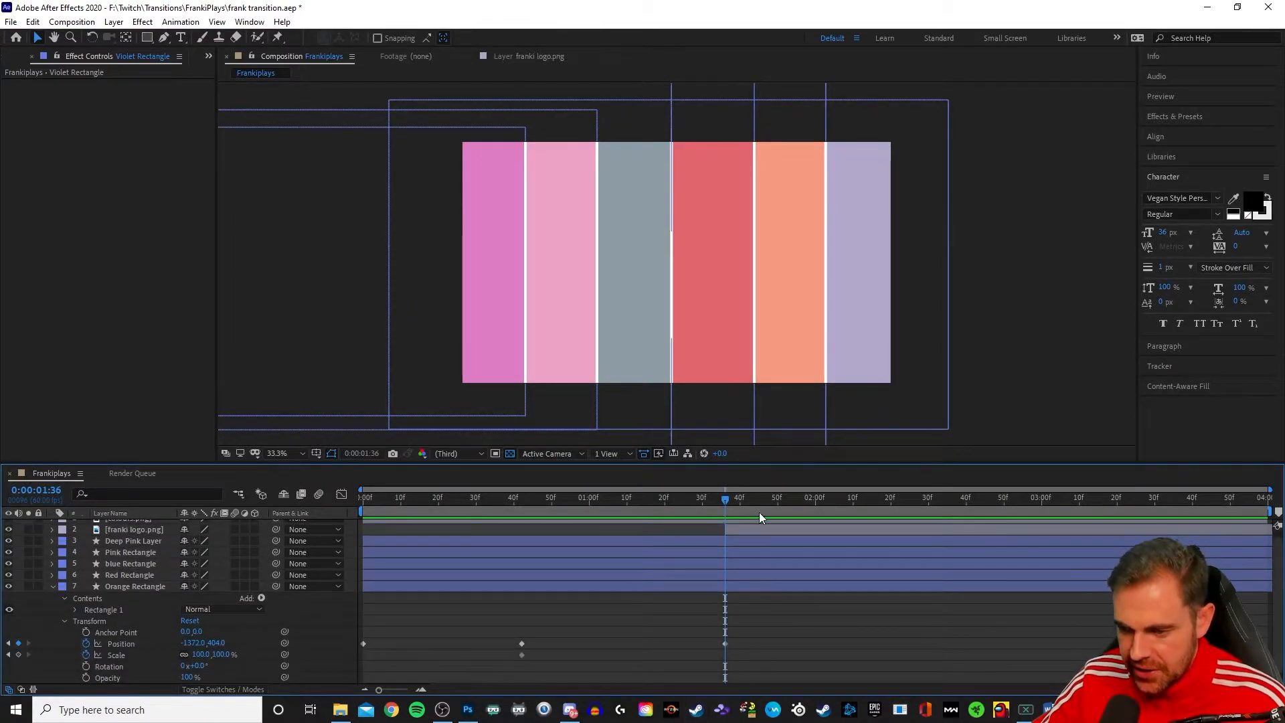
pyautogui.click(728, 502)
pyautogui.moveTo(728, 501); pyautogui.dragTo(811, 514)
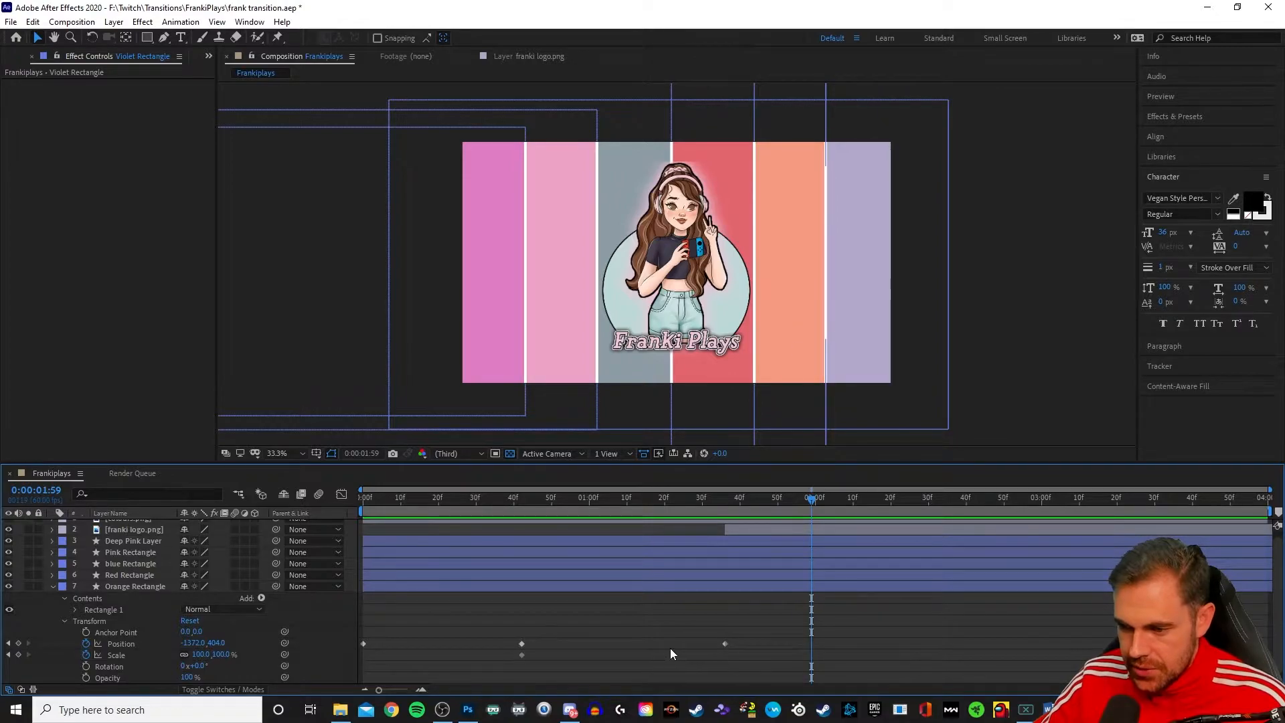
pyautogui.click(807, 312)
pyautogui.moveTo(793, 313); pyautogui.dragTo(805, 312)
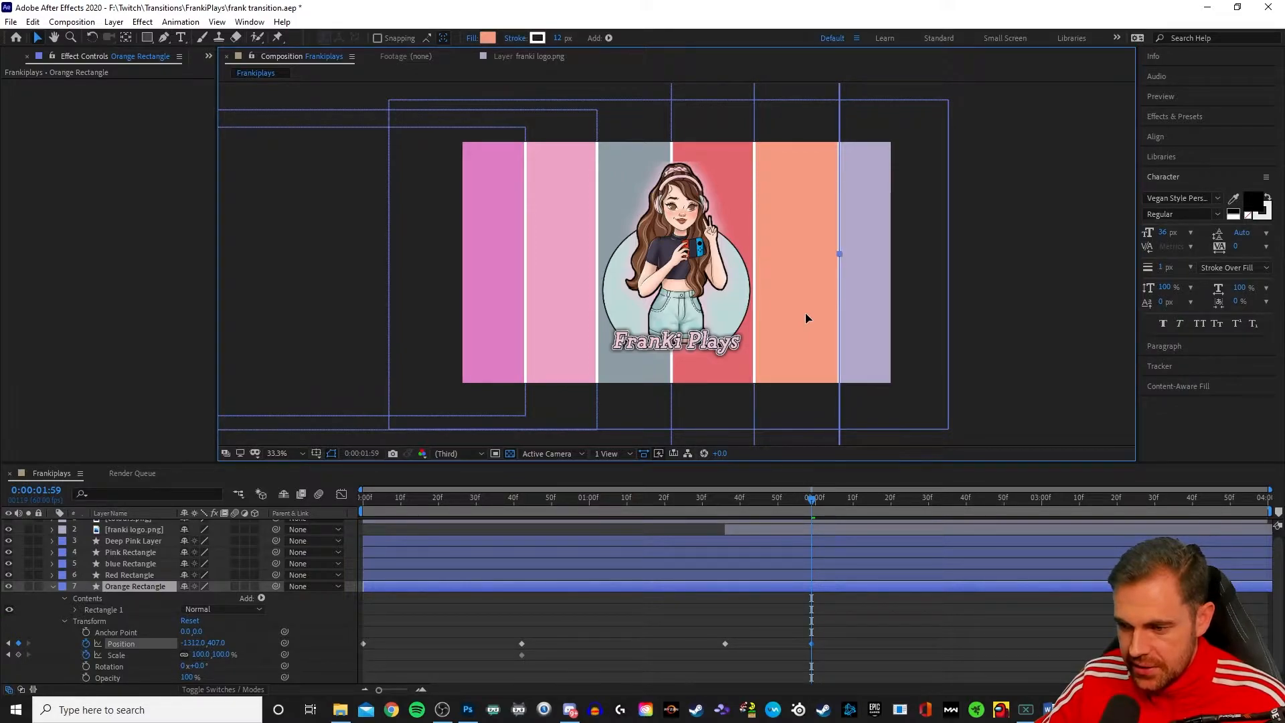
pyautogui.moveTo(809, 497); pyautogui.dragTo(914, 512)
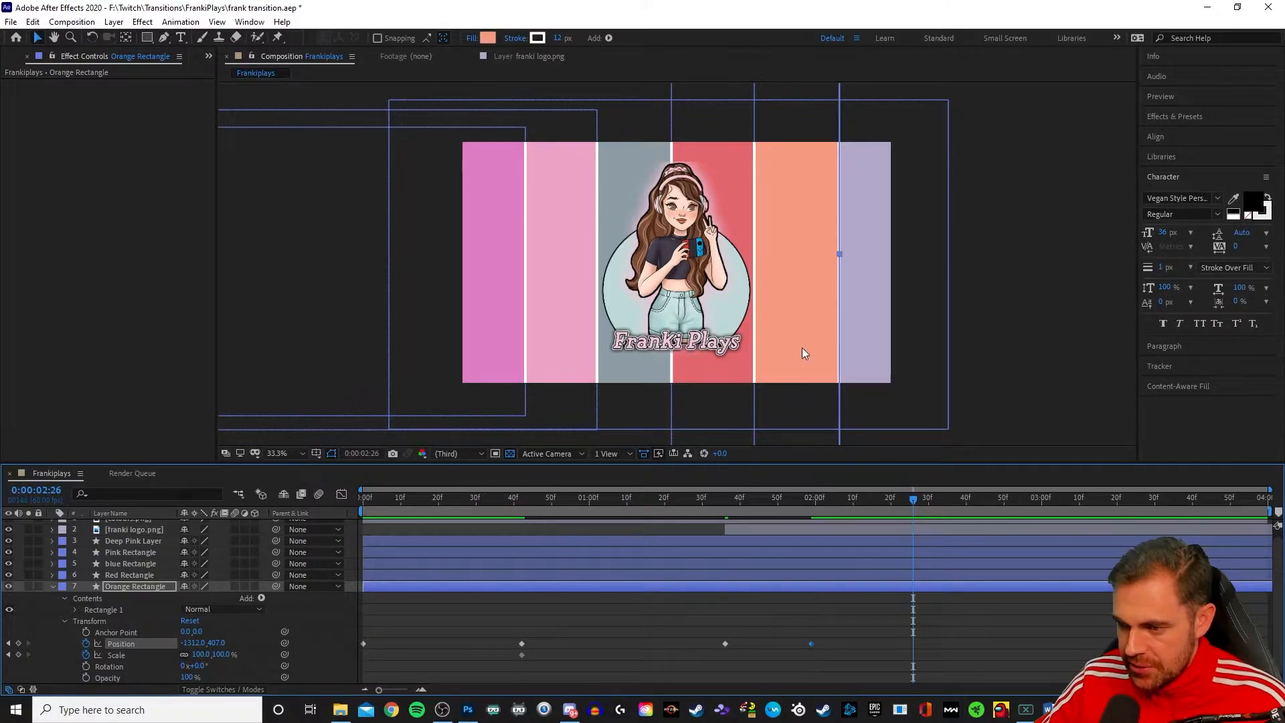
pyautogui.moveTo(802, 347); pyautogui.dragTo(785, 347)
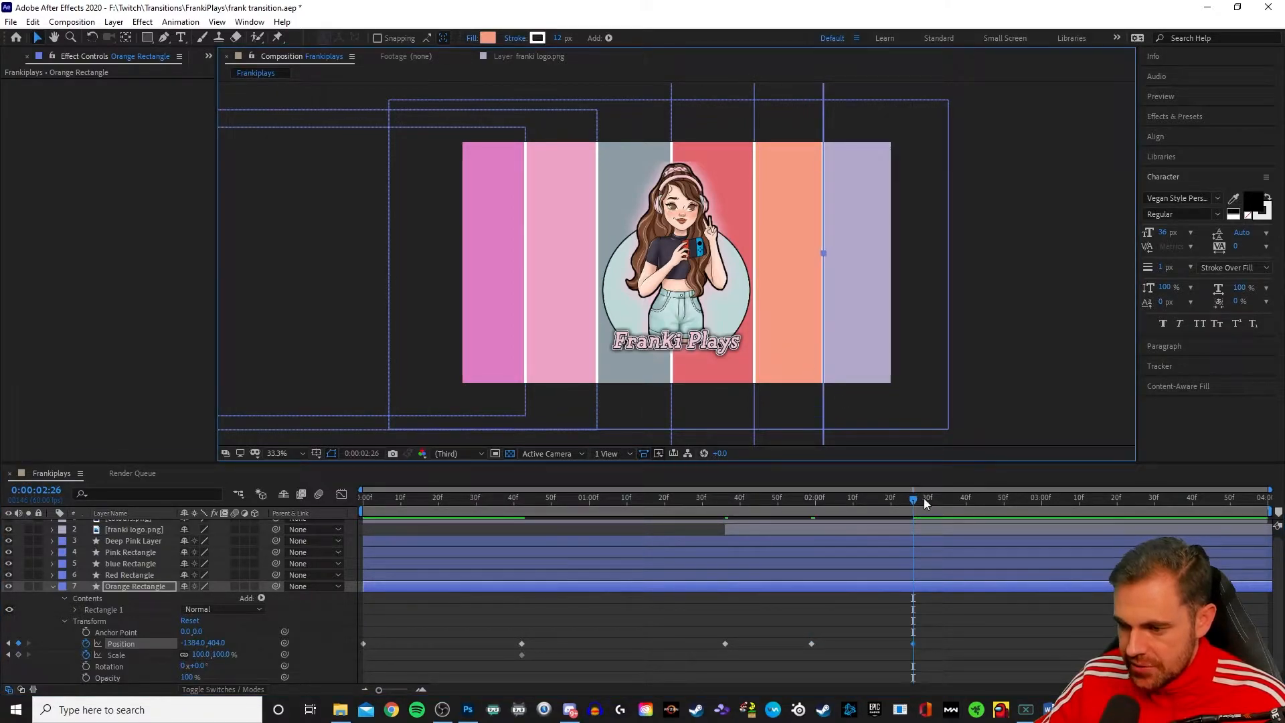
# - Add further Orange Rectangle Position keyframes at about 0:00:02:44, shifted slightly right, and at 0:00:03:03, shifted back to about -1402, 419
pyautogui.moveTo(917, 501); pyautogui.dragTo(981, 507)
pyautogui.moveTo(813, 351); pyautogui.dragTo(824, 354)
pyautogui.moveTo(983, 496); pyautogui.dragTo(1031, 508)
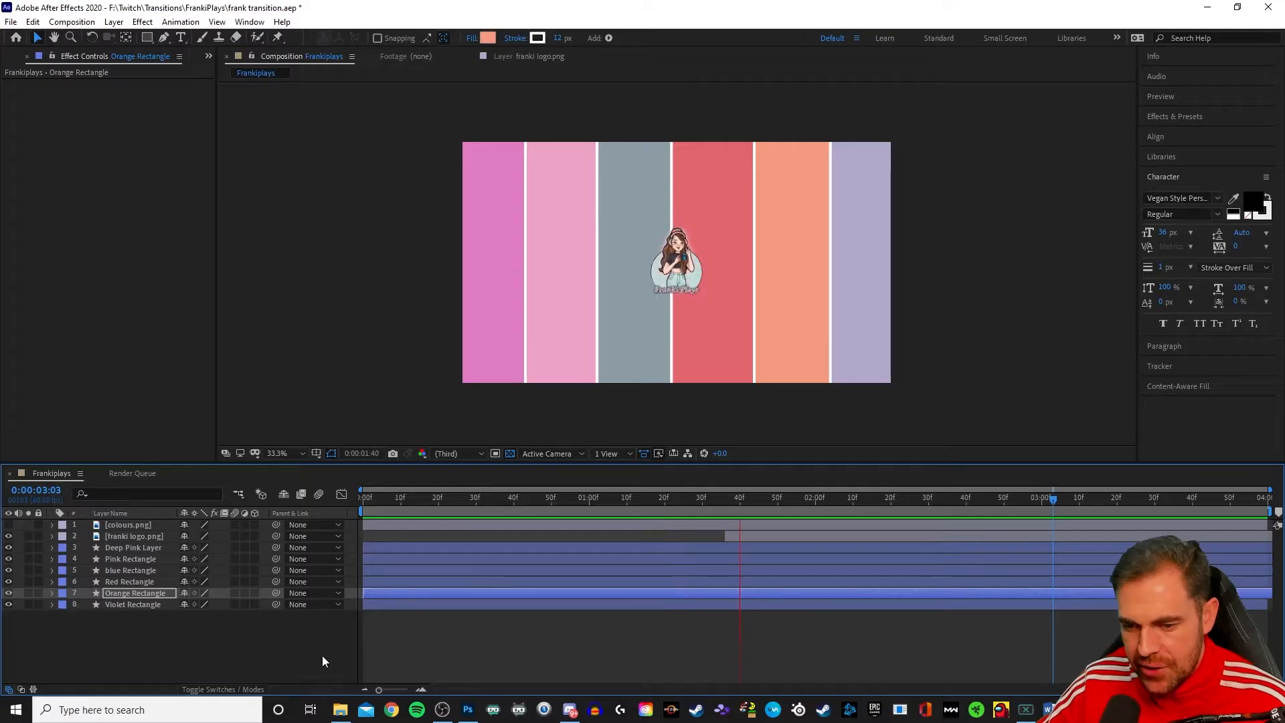
# - Delete the Orange Rectangle's Position keyframes at about 0:00:02:44 and 0:00:01:59, and collapse its properties
pyautogui.click(54, 594)
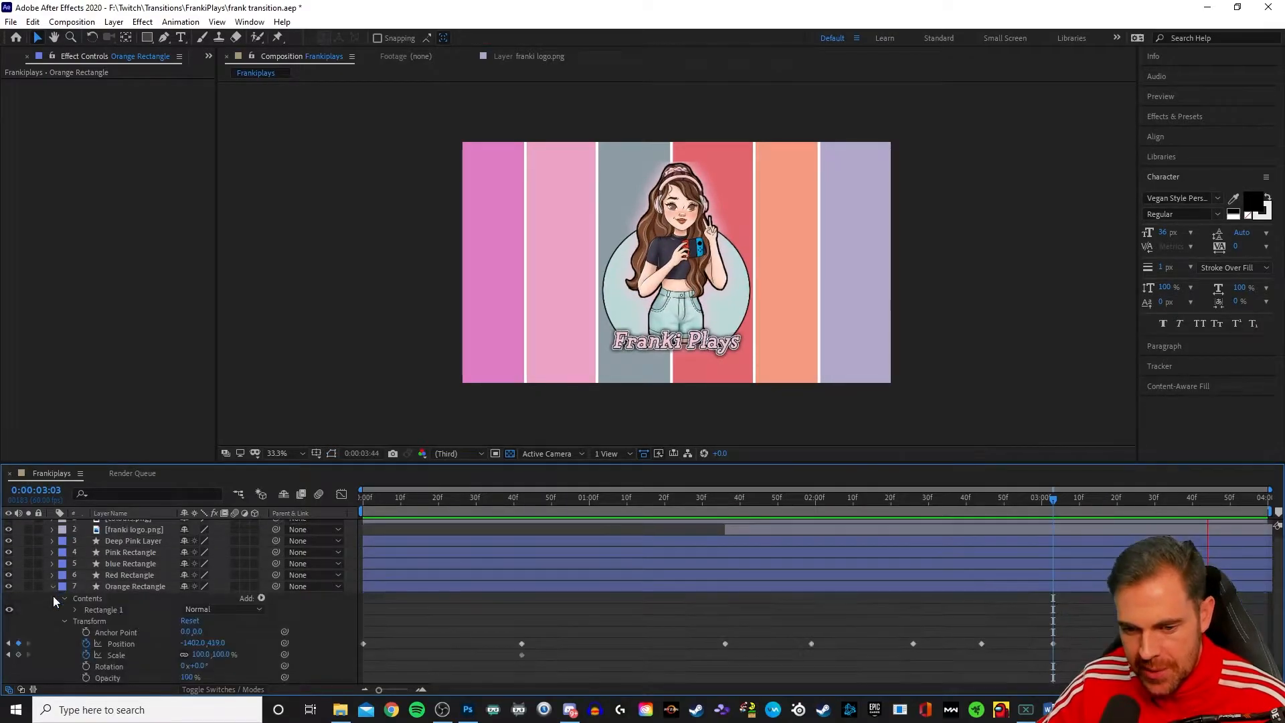
pyautogui.scroll(-1, 681, 629)
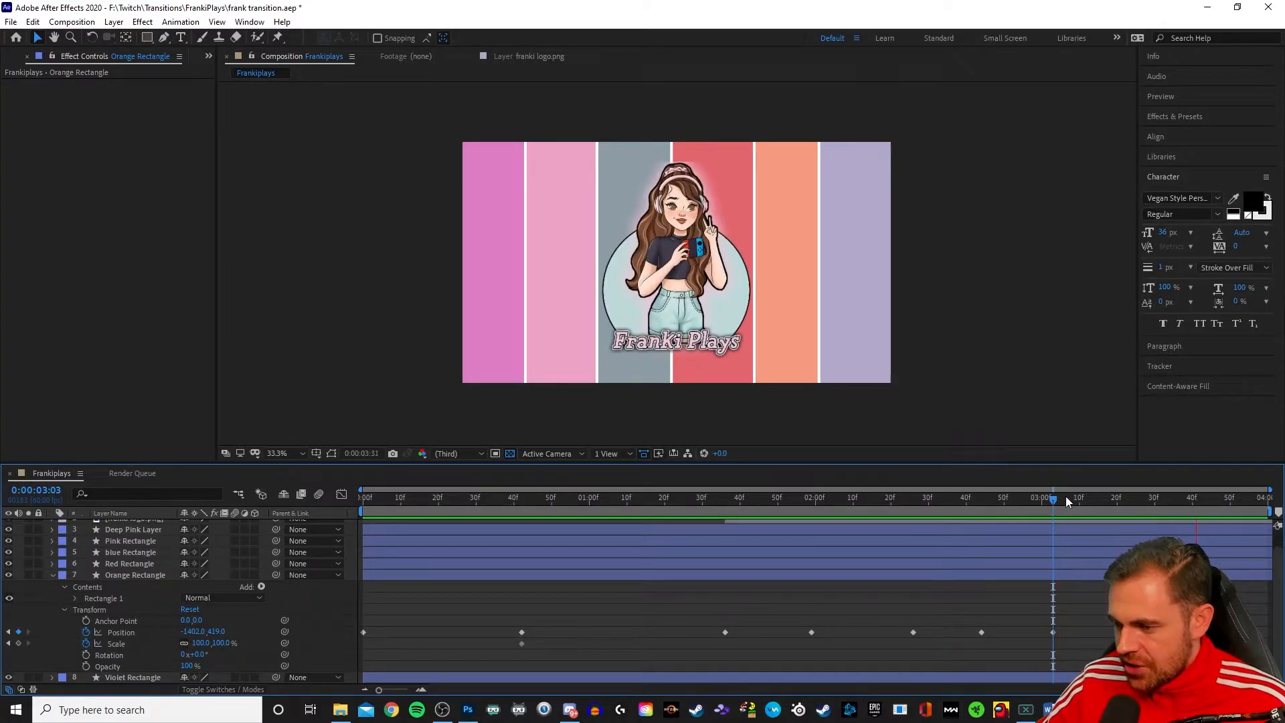
pyautogui.moveTo(1054, 498); pyautogui.dragTo(1004, 502)
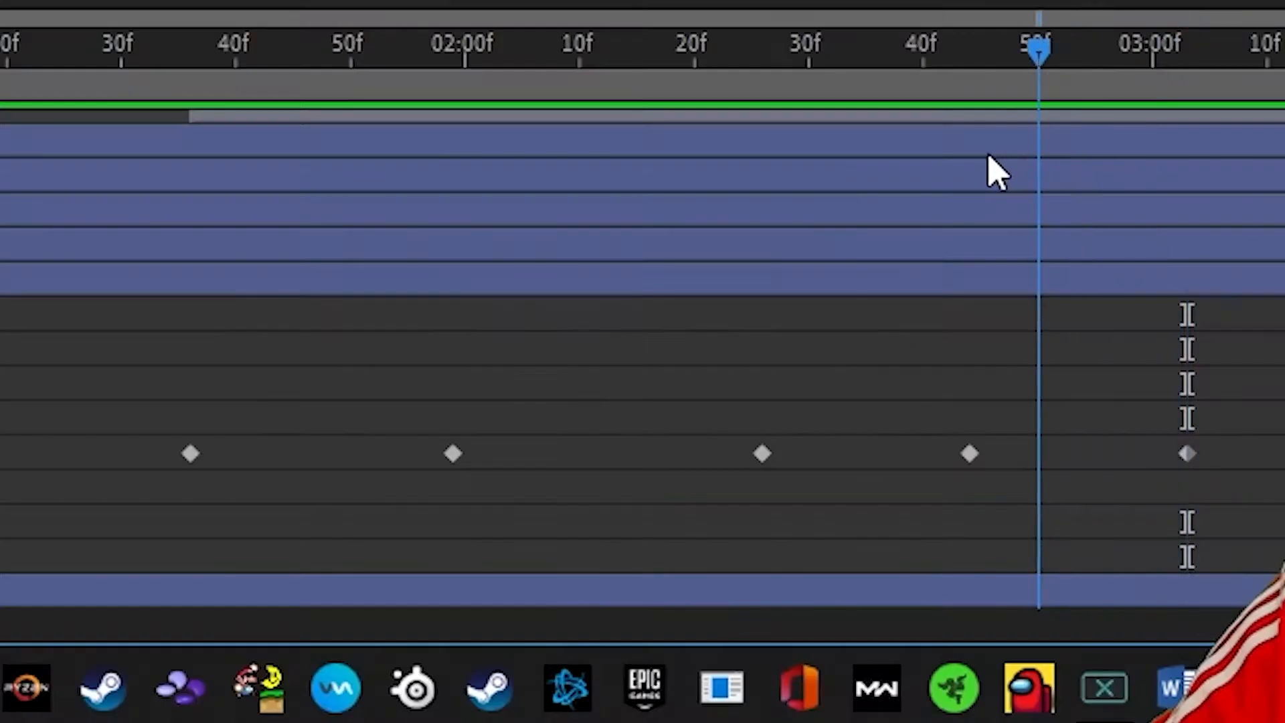
pyautogui.moveTo(997, 170); pyautogui.dragTo(906, 195)
pyautogui.moveTo(964, 410); pyautogui.dragTo(996, 510)
pyautogui.press('Delete')
pyautogui.moveTo(370, 393); pyautogui.dragTo(492, 510)
pyautogui.press('Delete')
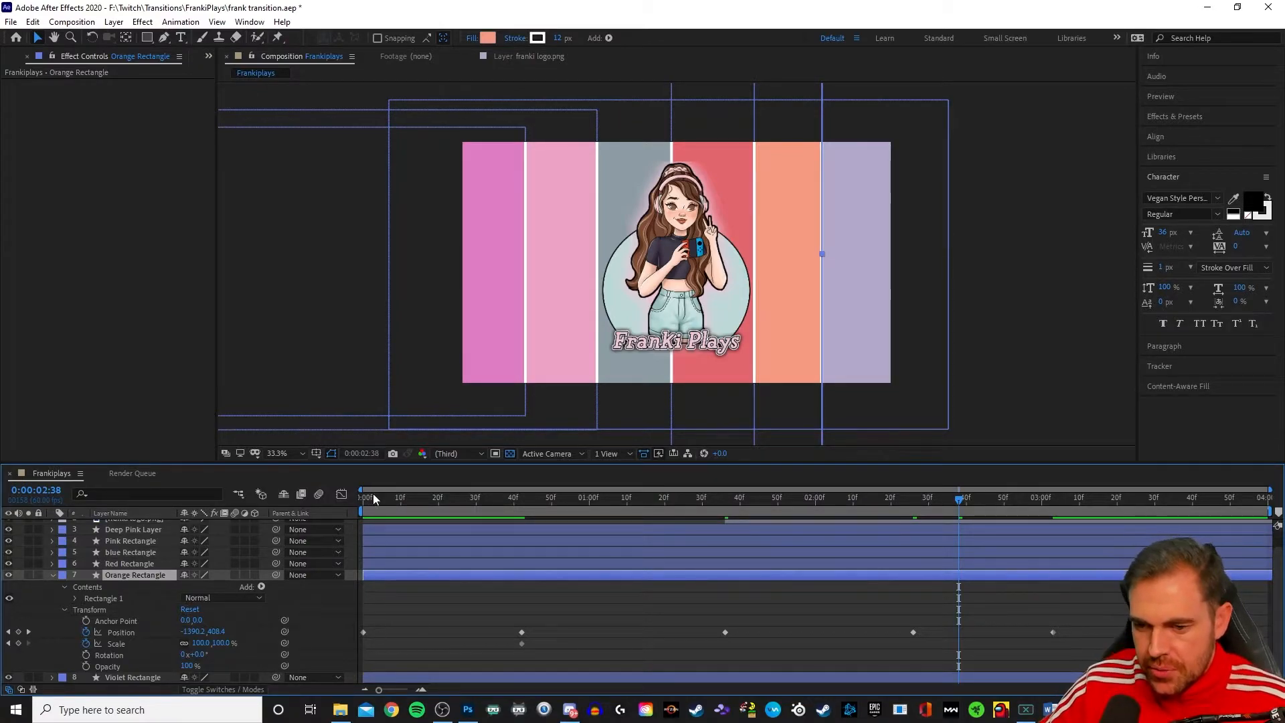
pyautogui.scroll(2, 54, 544)
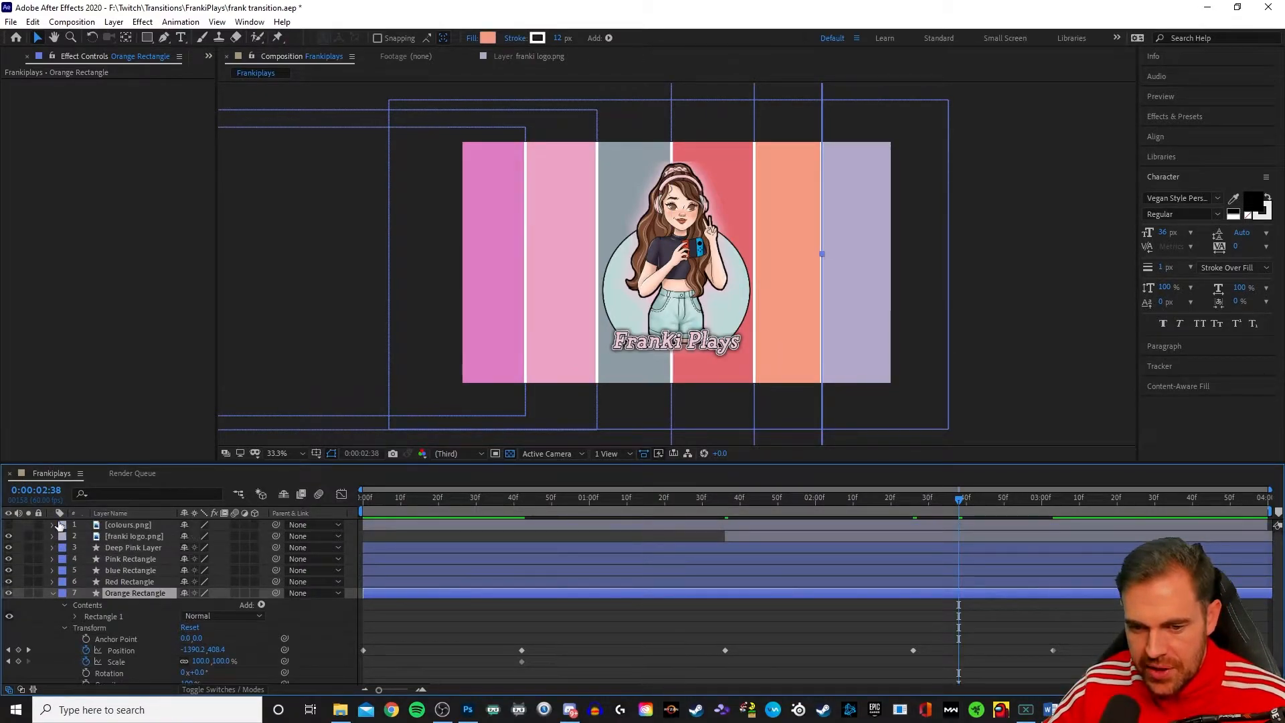
pyautogui.click(53, 592)
# - Preview the animation and move the Orange Rectangle's second Position keyframe later, to about 0:00:00:54
pyautogui.rightClick(649, 675)
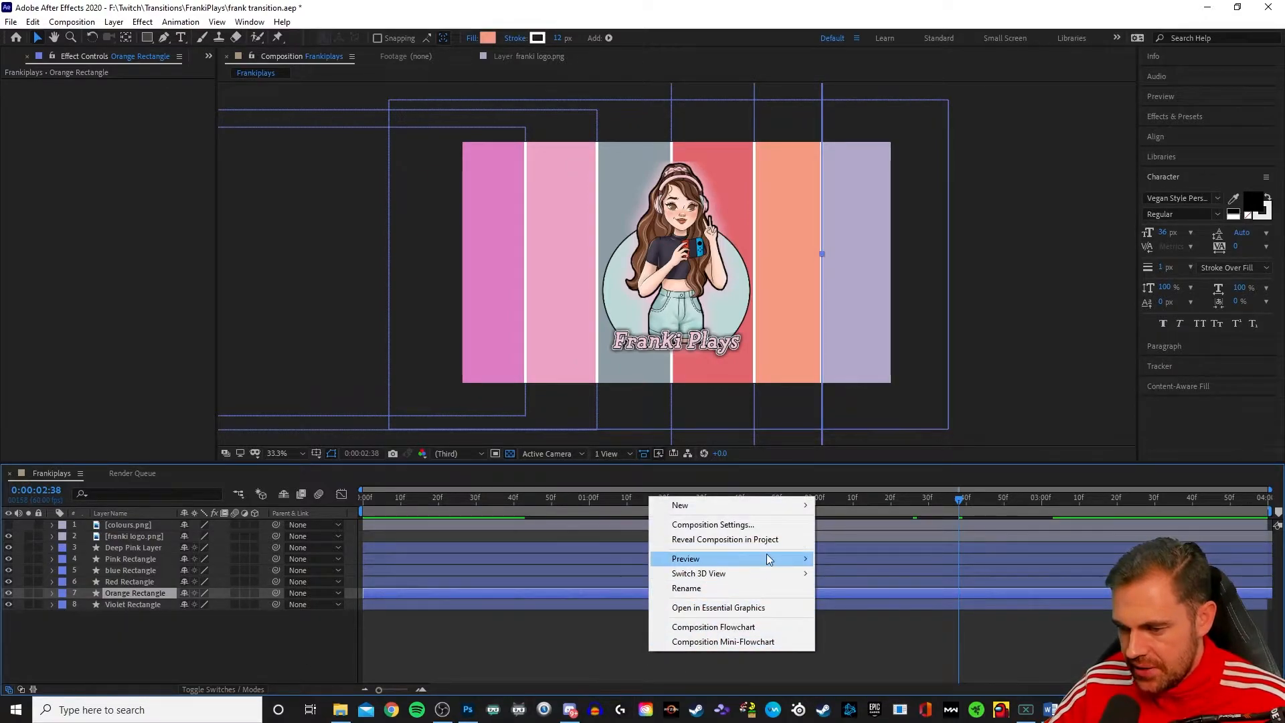
pyautogui.click(829, 558)
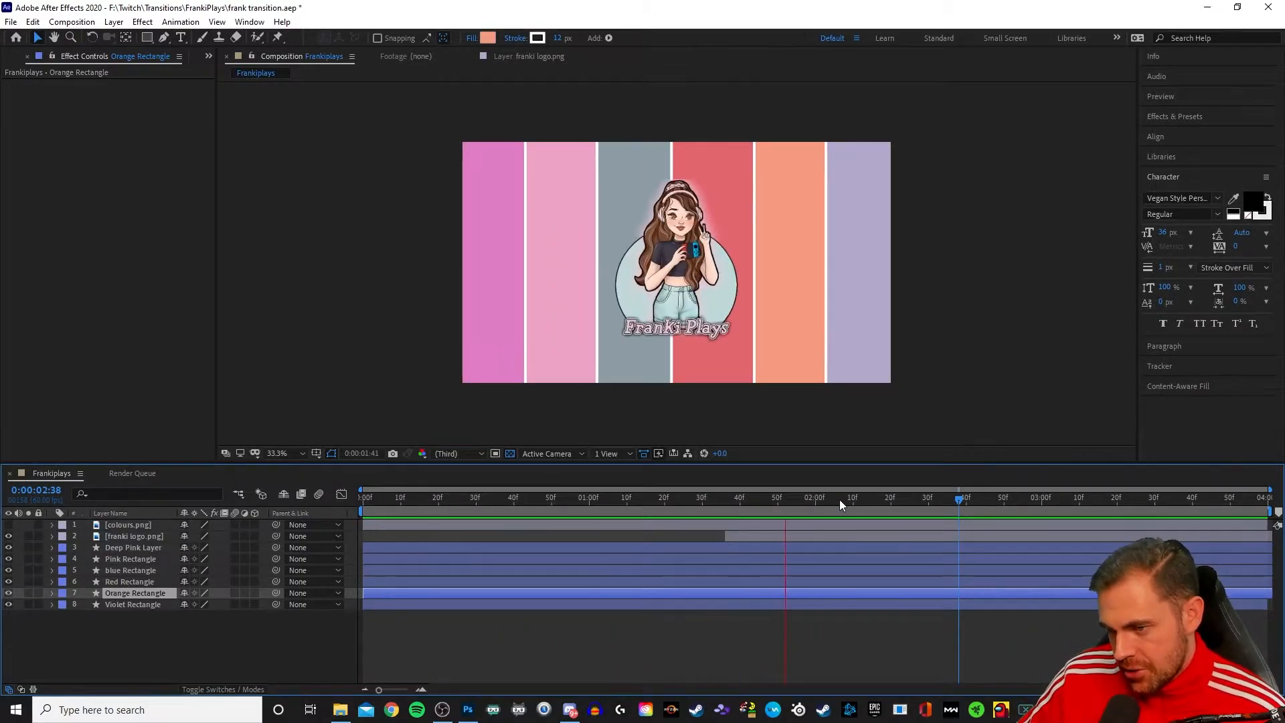
pyautogui.moveTo(827, 500); pyautogui.dragTo(697, 516)
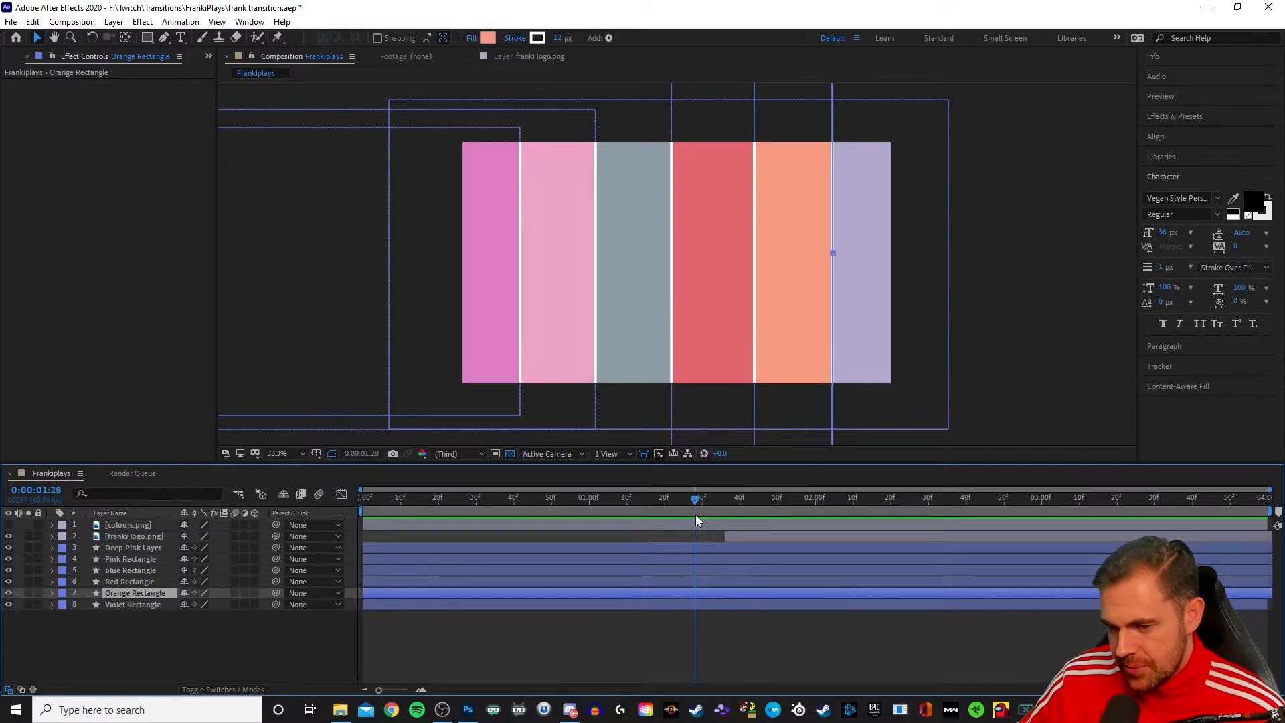
pyautogui.click(52, 593)
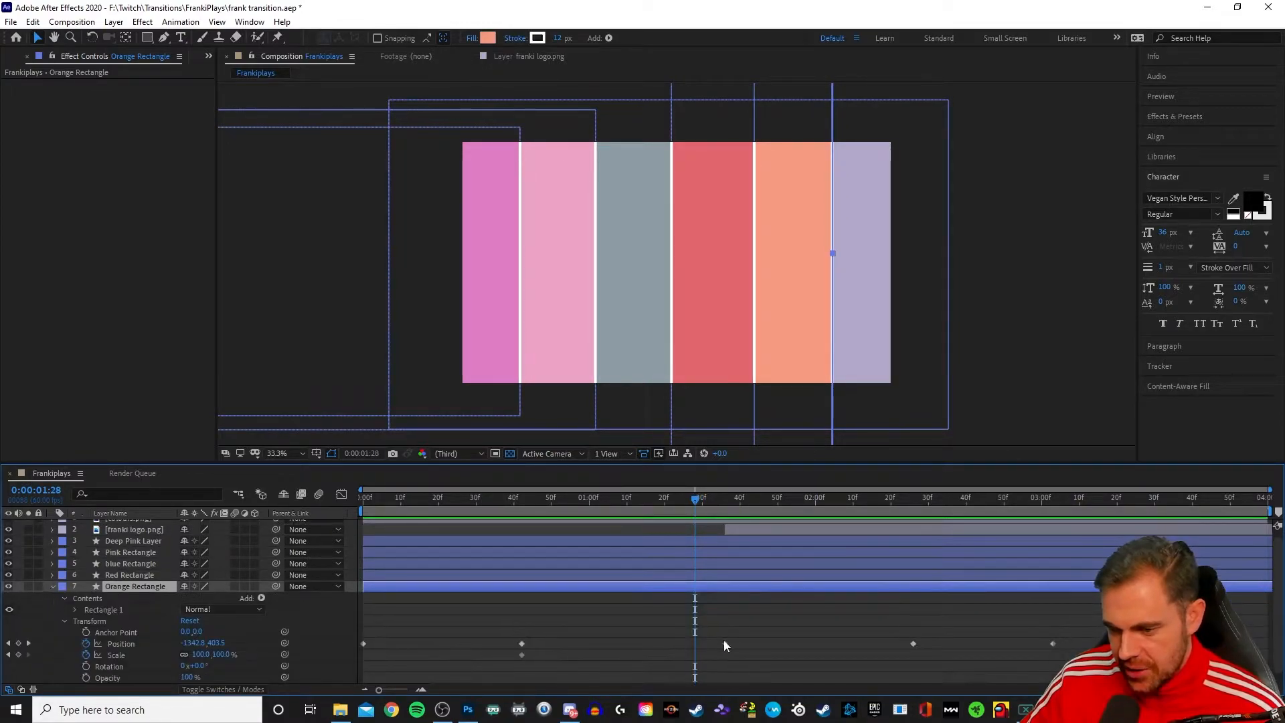
pyautogui.moveTo(698, 499); pyautogui.dragTo(624, 566)
pyautogui.scroll(-1, 673, 599)
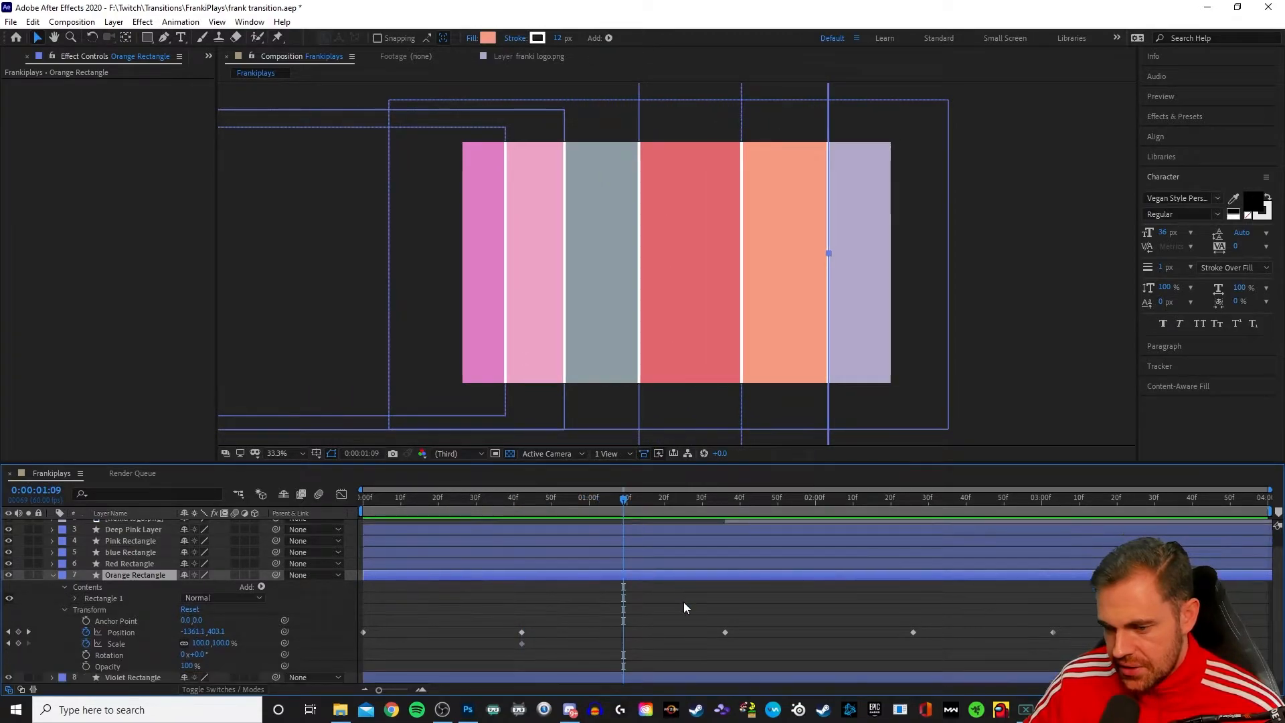
pyautogui.moveTo(623, 496); pyautogui.dragTo(584, 567)
pyautogui.moveTo(529, 632); pyautogui.dragTo(568, 633)
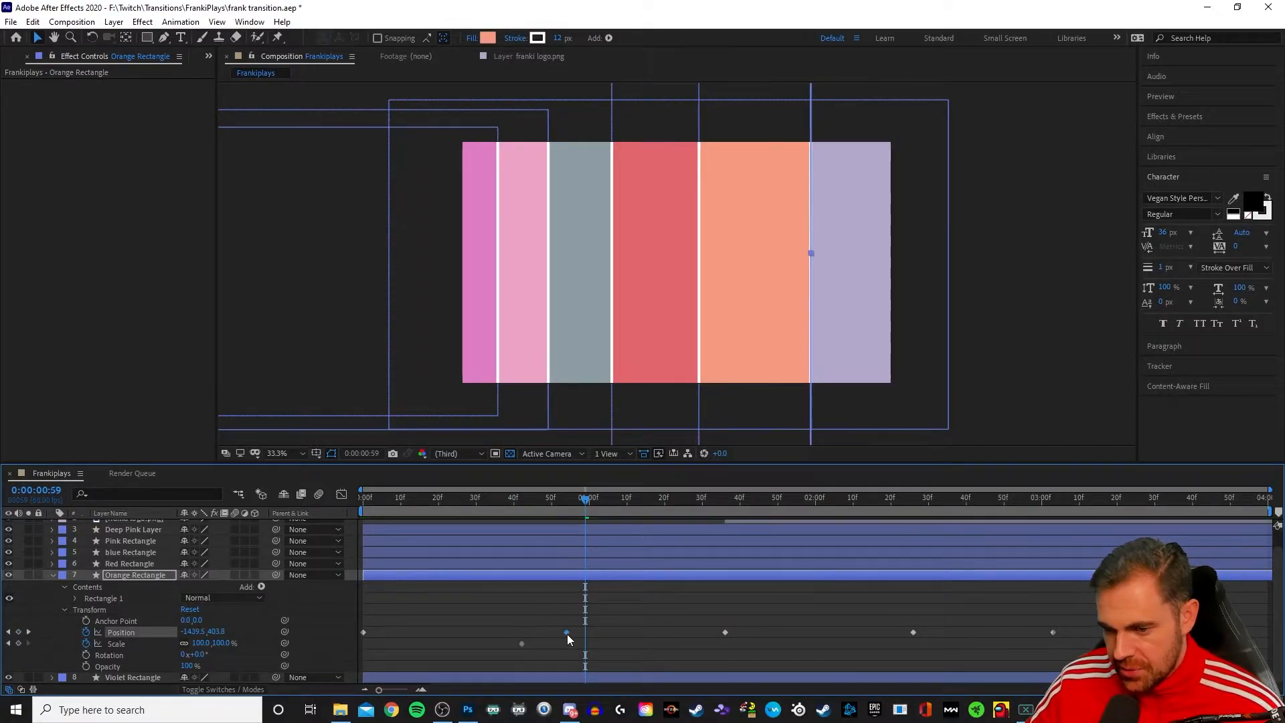
pyautogui.moveTo(586, 510); pyautogui.dragTo(918, 574)
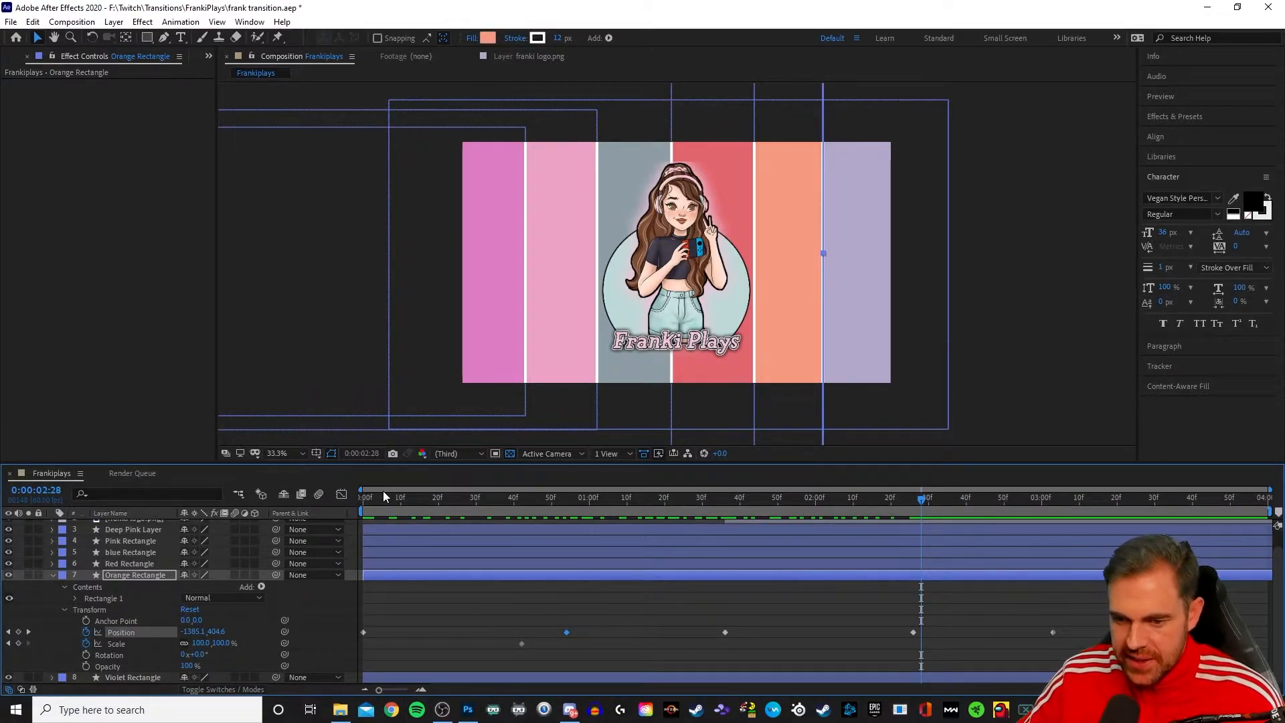
# - Expand the Red Rectangle's transform properties and nudge the Orange Rectangle slightly to the right at 0:00:01:59
pyautogui.moveTo(391, 498); pyautogui.dragTo(642, 525)
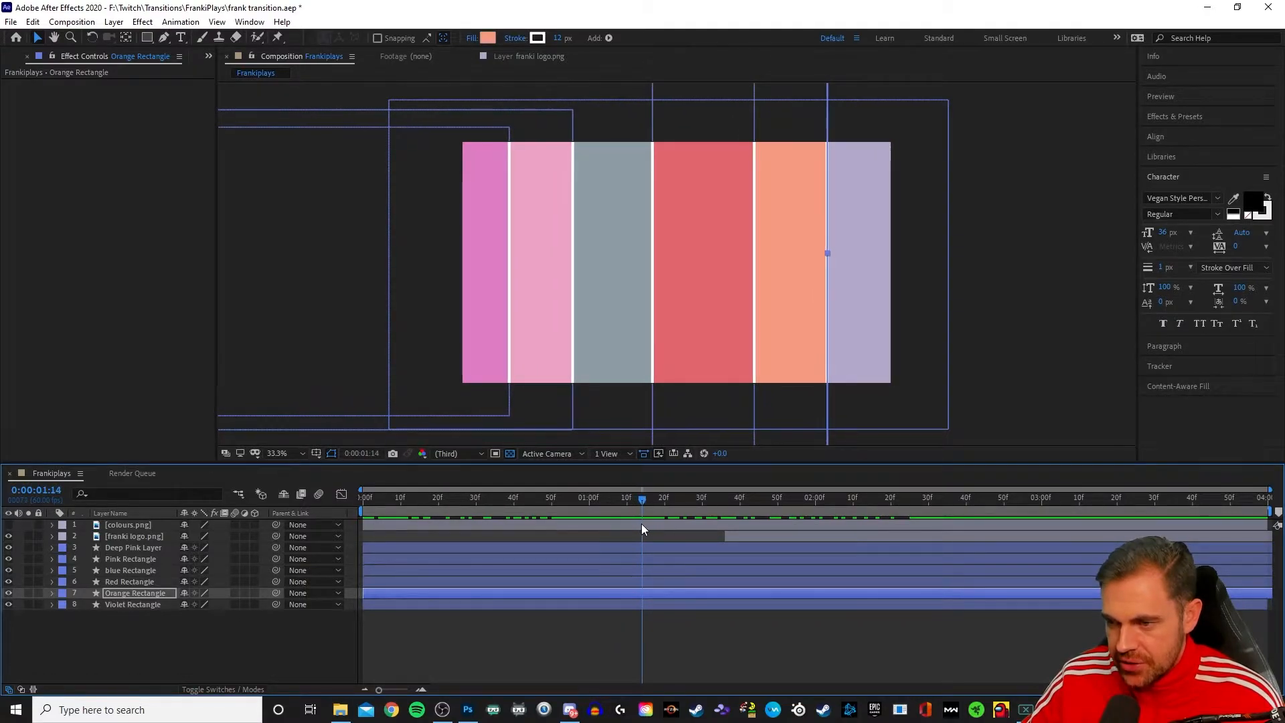
pyautogui.click(52, 581)
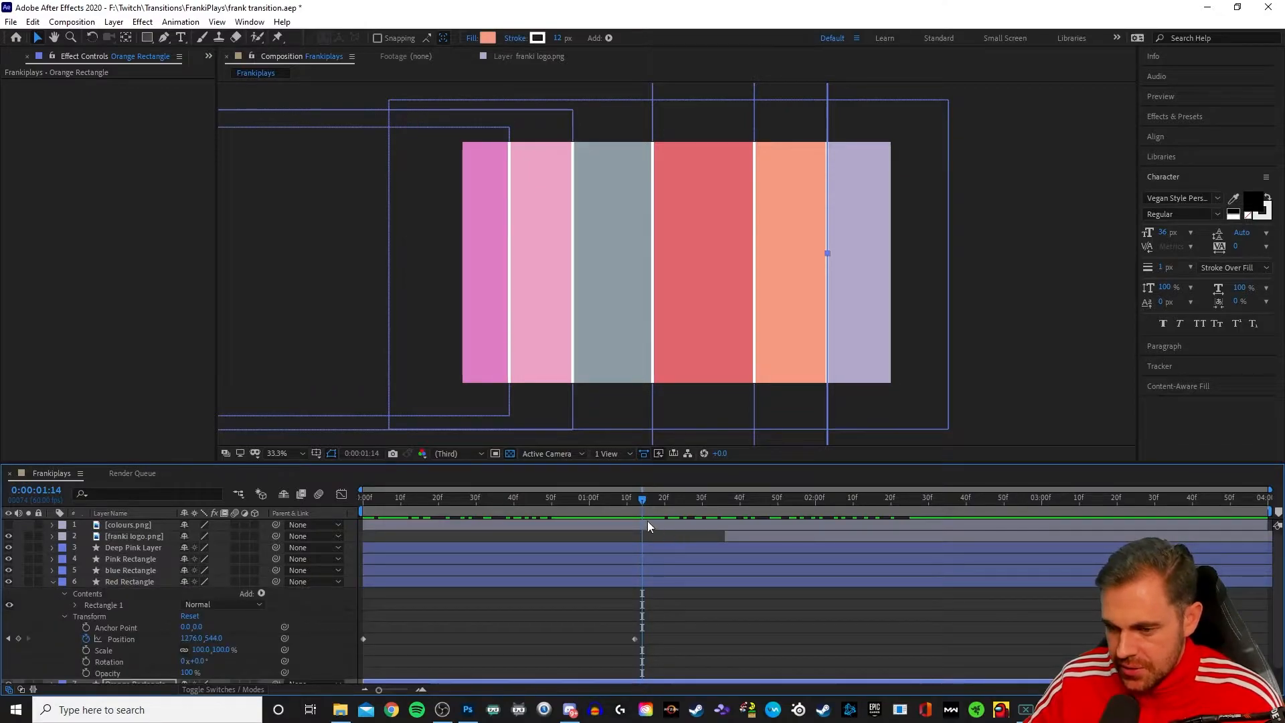
pyautogui.moveTo(646, 499); pyautogui.dragTo(656, 506)
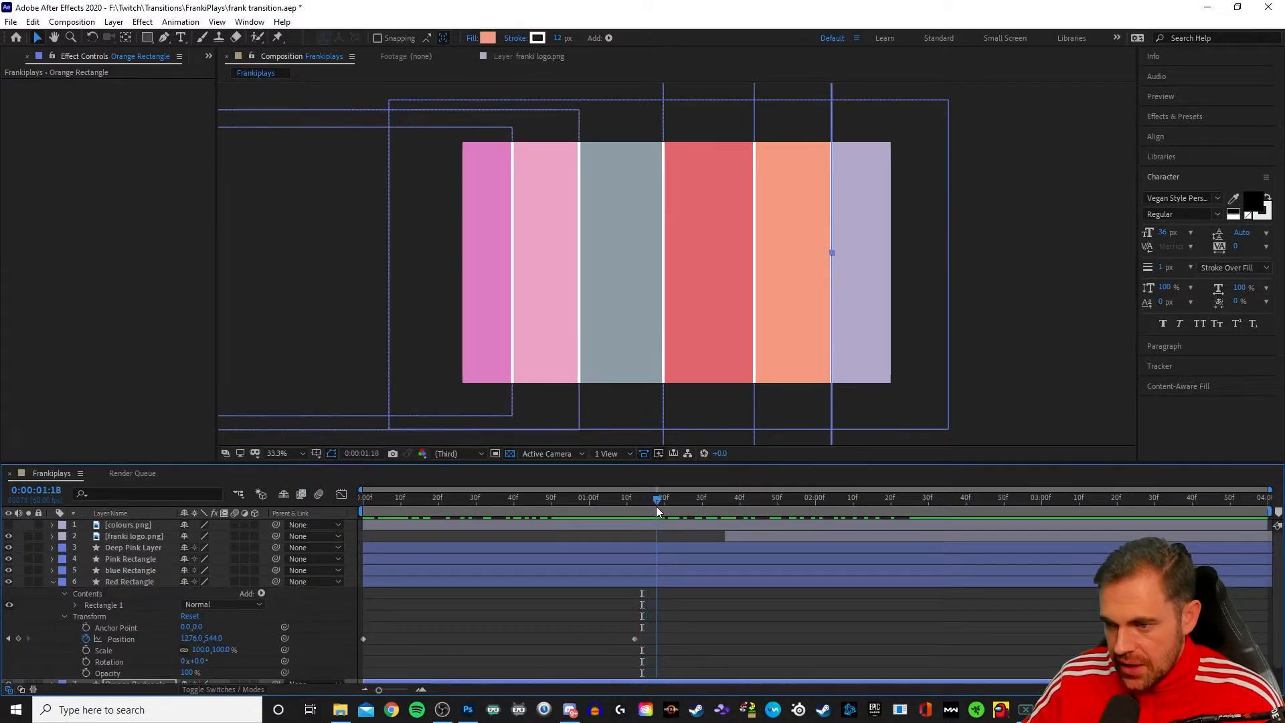
pyautogui.click(708, 320)
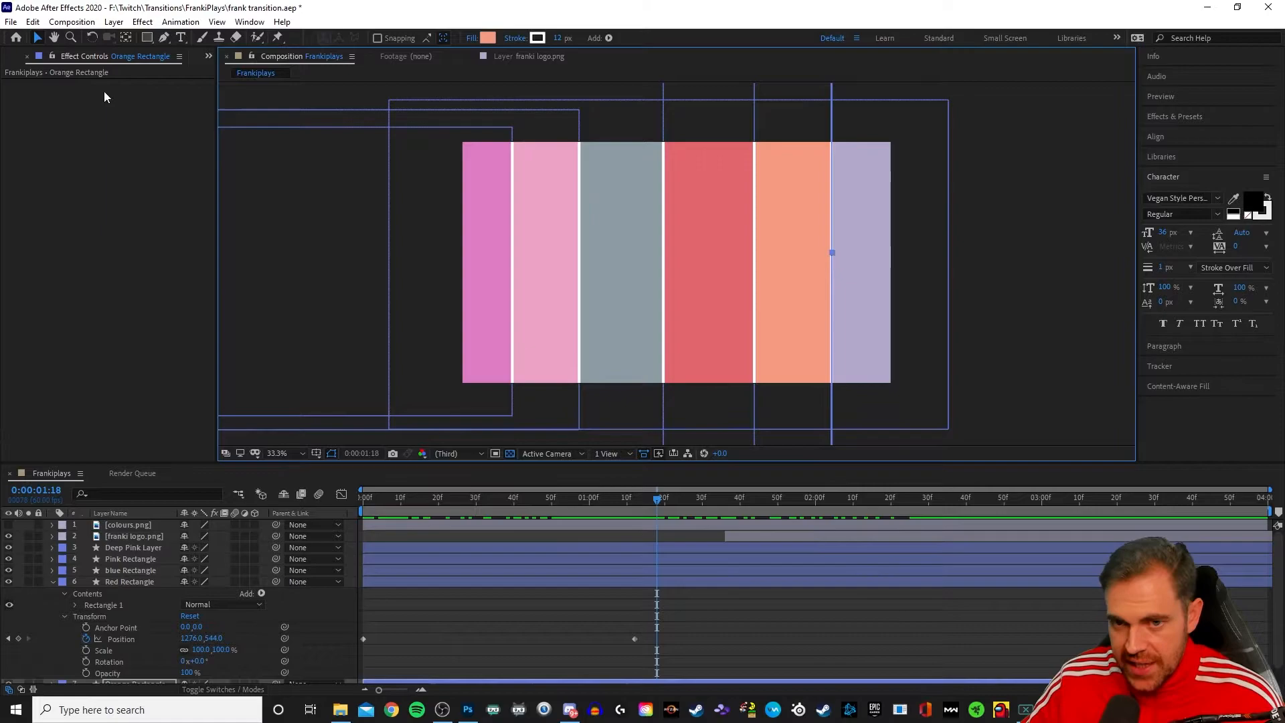
pyautogui.click(37, 39)
pyautogui.moveTo(655, 501); pyautogui.dragTo(811, 524)
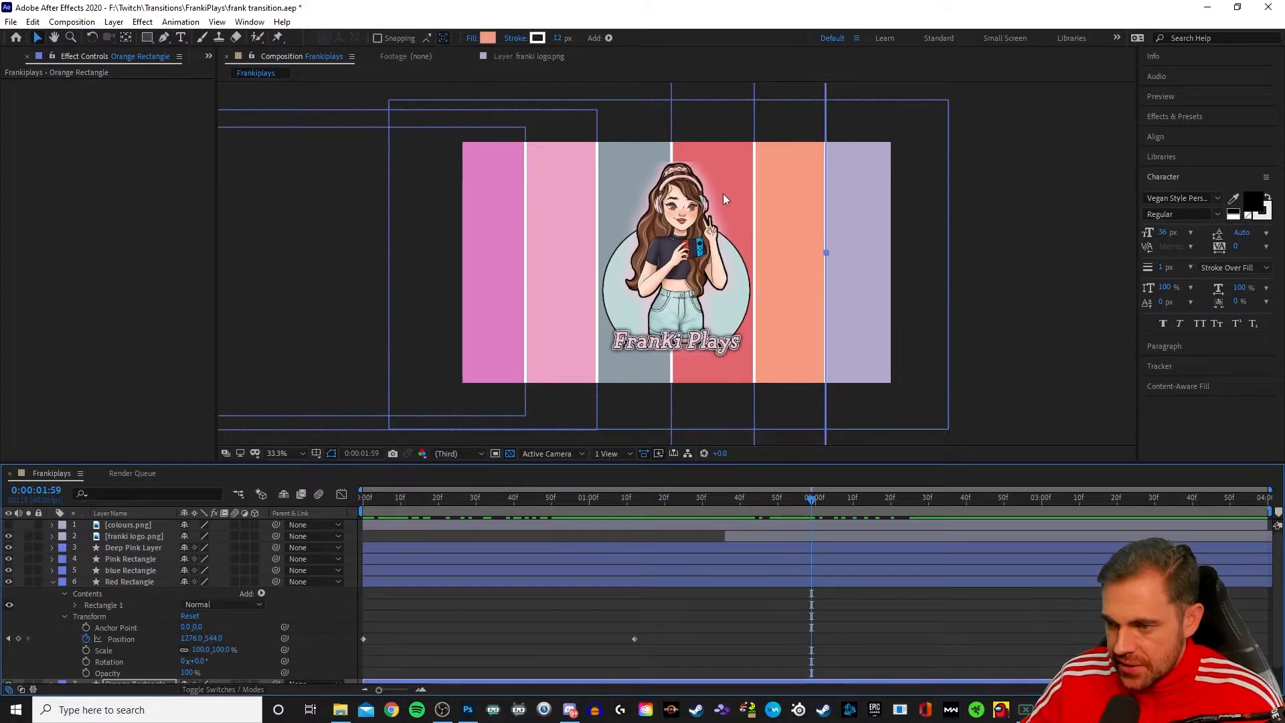
pyautogui.moveTo(731, 198); pyautogui.dragTo(738, 199)
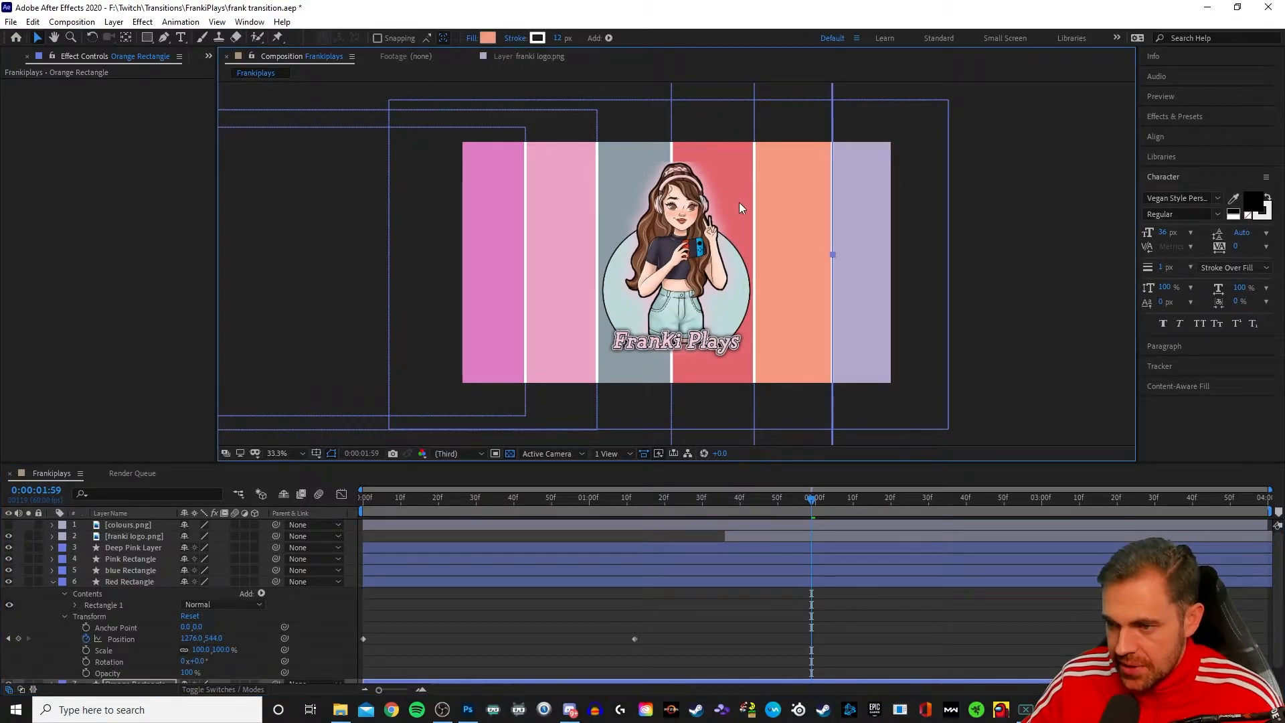
# - Select the Red Rectangle layer and add a Position keyframe at 0:00:01:59, shifting it right to about 1318, 547
pyautogui.click(154, 291)
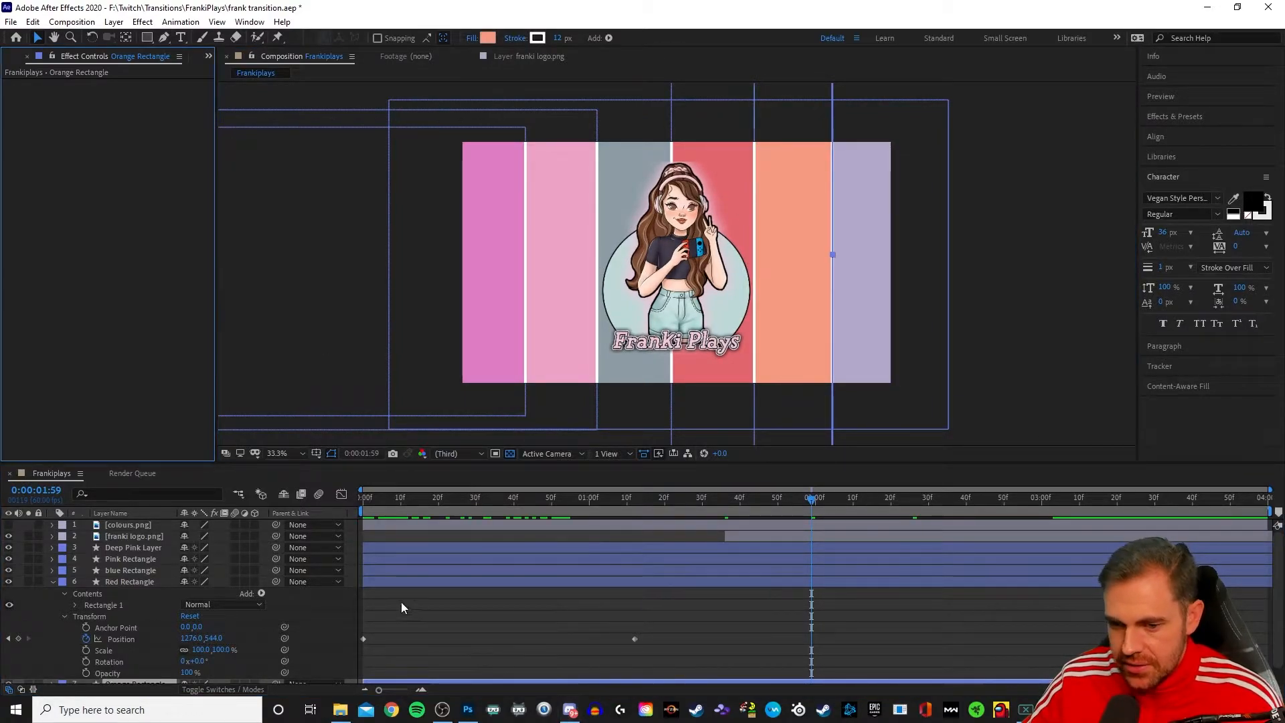
pyautogui.scroll(-1, 221, 635)
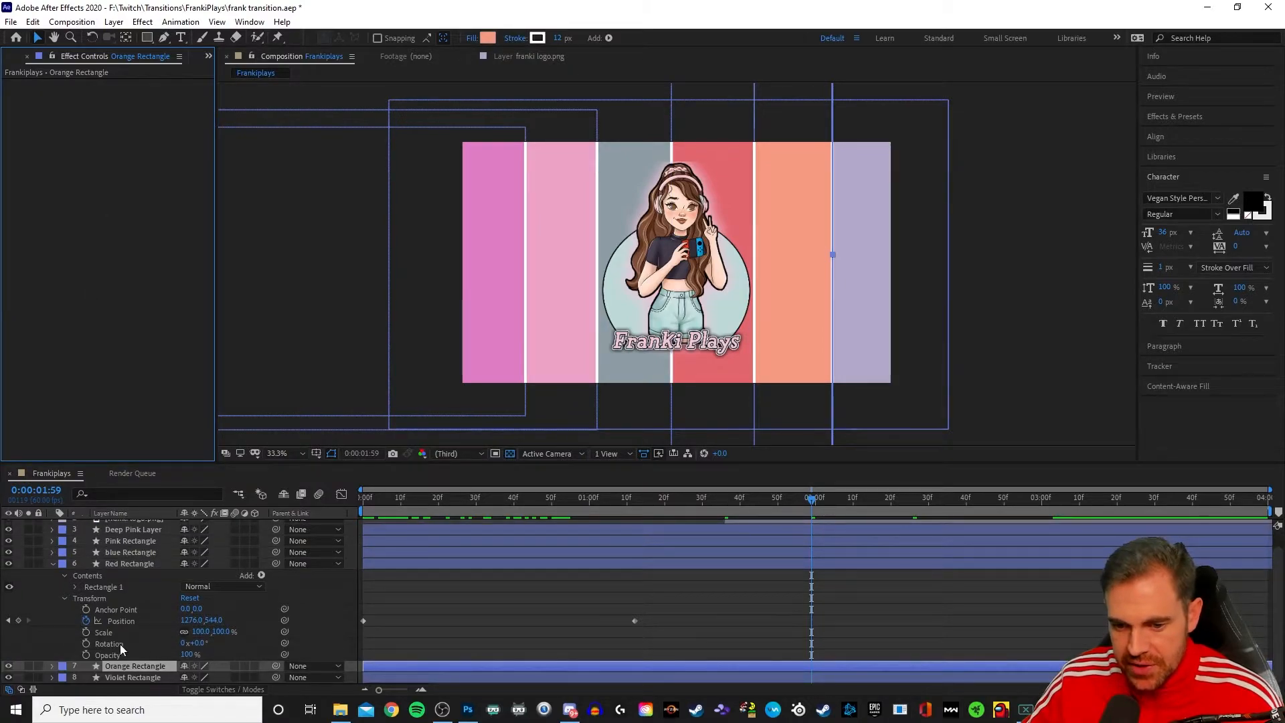
pyautogui.click(54, 631)
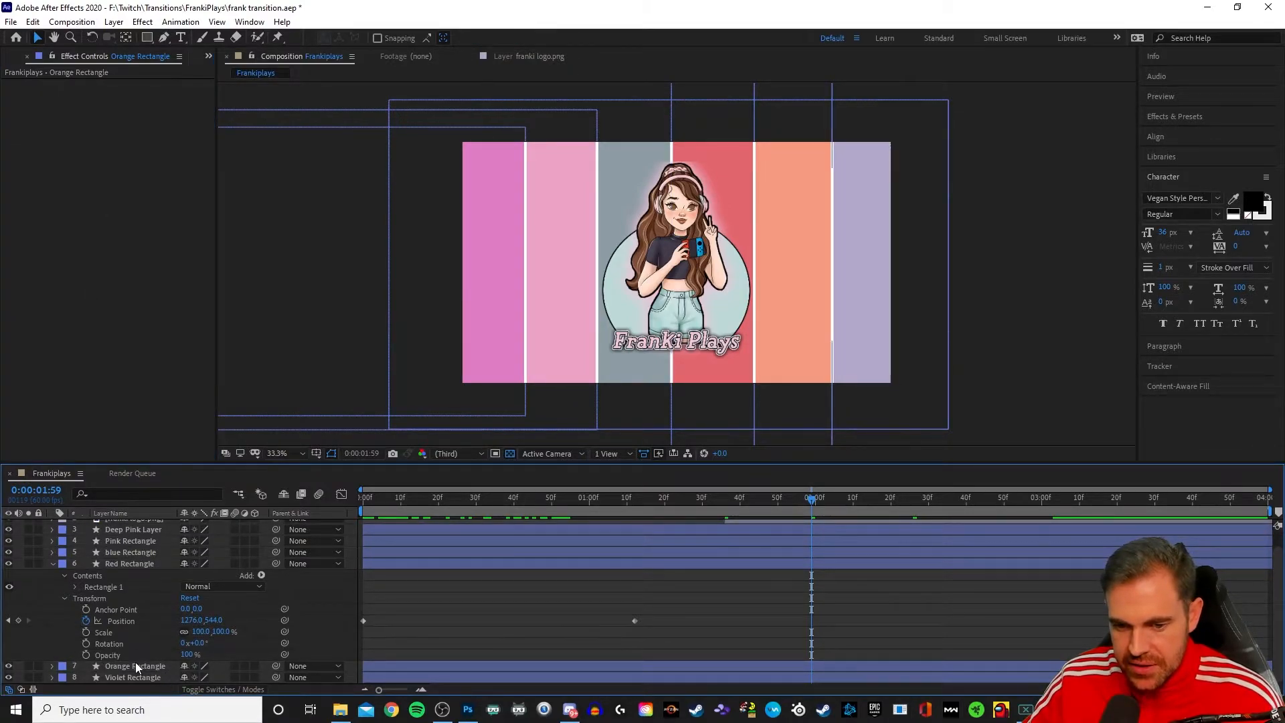
pyautogui.click(133, 564)
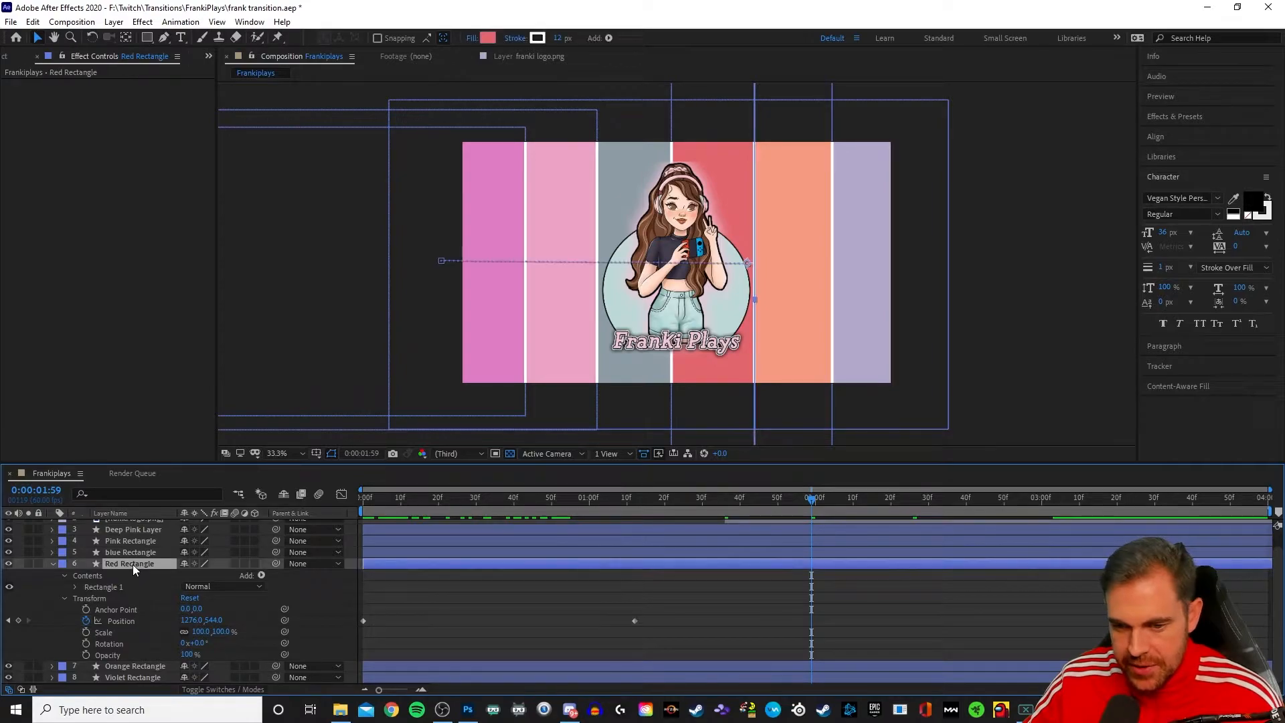
pyautogui.moveTo(733, 368); pyautogui.dragTo(743, 370)
# - Add a Red Rectangle Position keyframe at about 0:00:02:40, shifting it back left to about 1252, 547, and scrub through the movement
pyautogui.moveTo(812, 501); pyautogui.dragTo(958, 517)
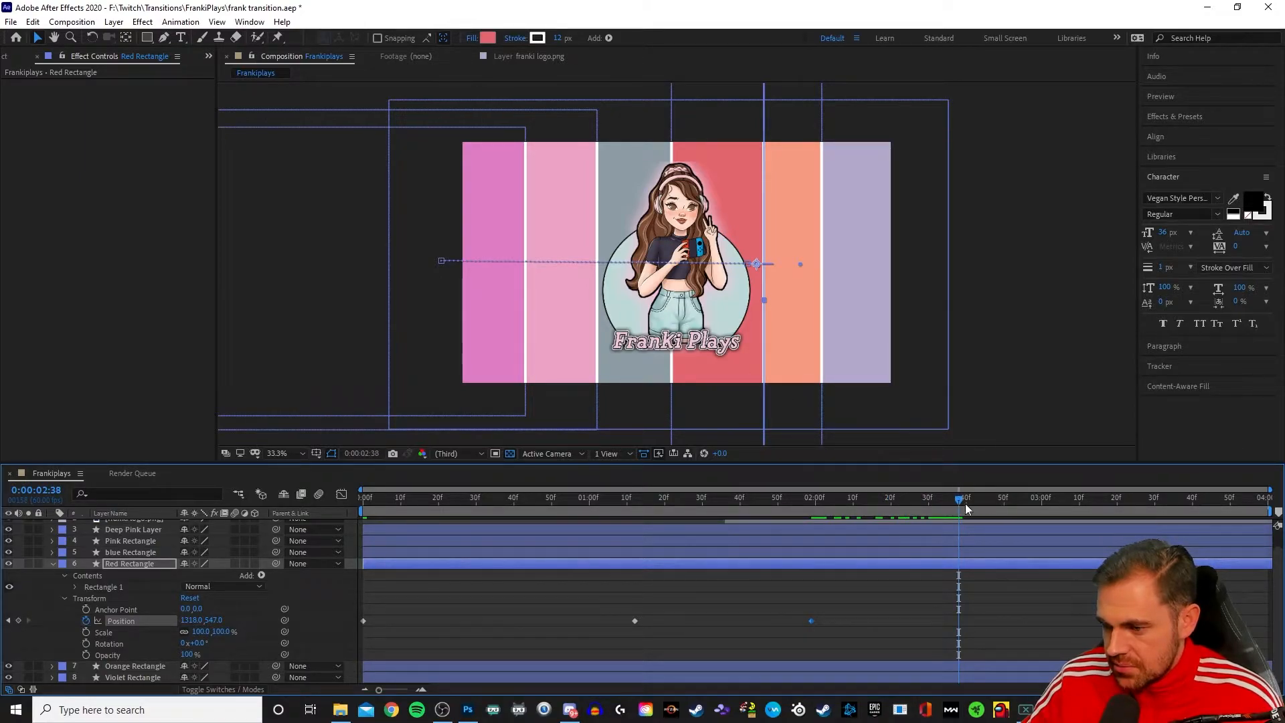
pyautogui.click(966, 508)
pyautogui.moveTo(717, 368); pyautogui.dragTo(703, 365)
pyautogui.moveTo(966, 503); pyautogui.dragTo(784, 506)
pyautogui.moveTo(807, 510); pyautogui.dragTo(1102, 577)
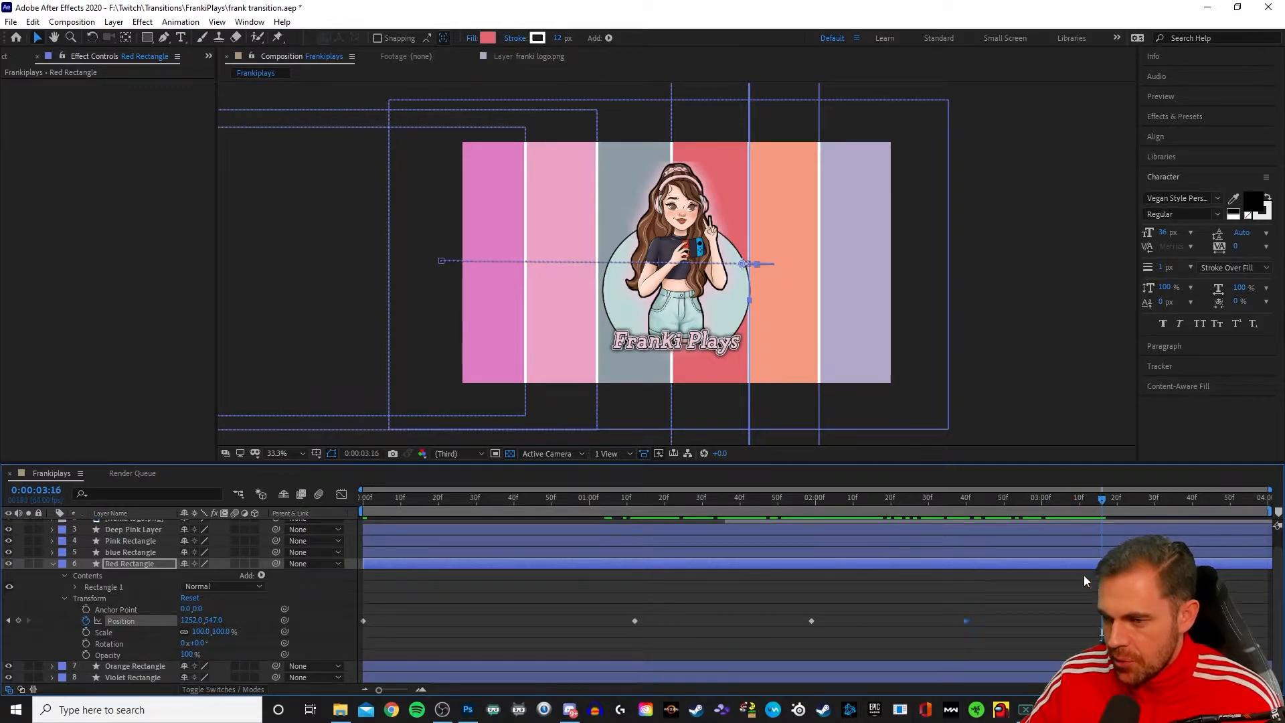
# - Add a Red Rectangle Position keyframe at 0:00:03:16, shifting it right to about 1280, 553, check the movement and collapse the layer's properties
pyautogui.moveTo(701, 367); pyautogui.dragTo(709, 369)
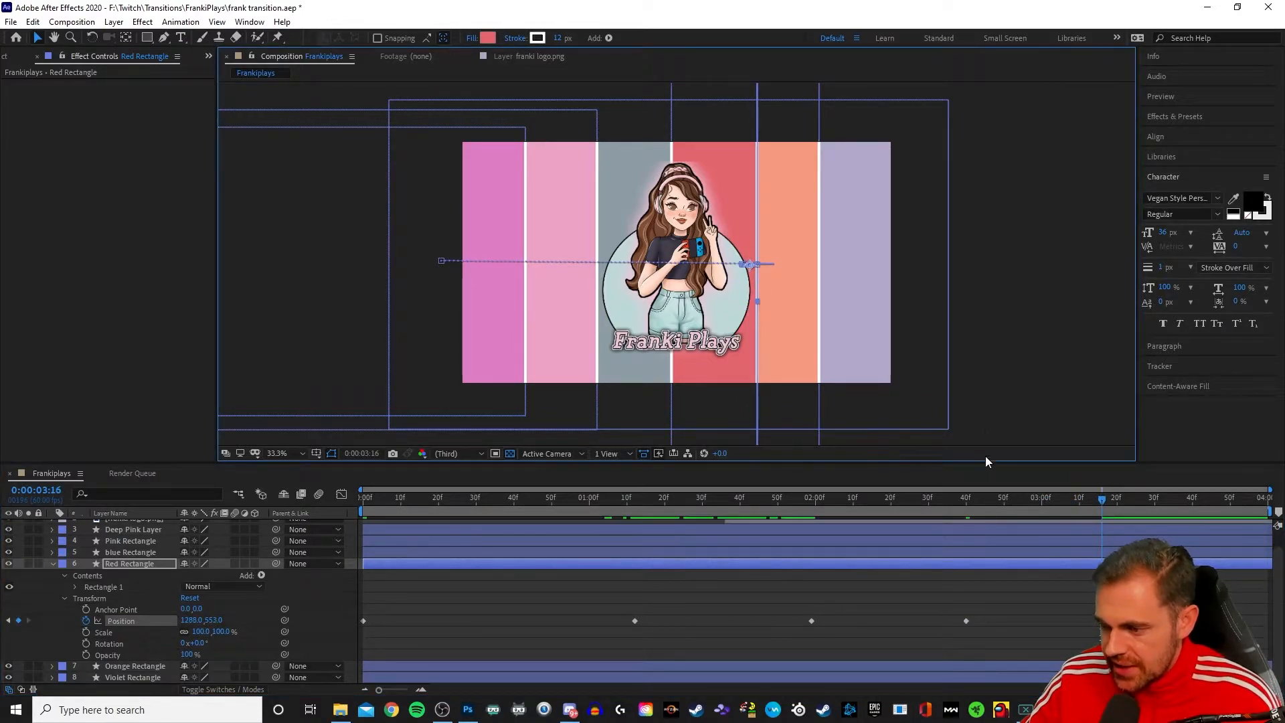
pyautogui.moveTo(1097, 498); pyautogui.dragTo(1006, 600)
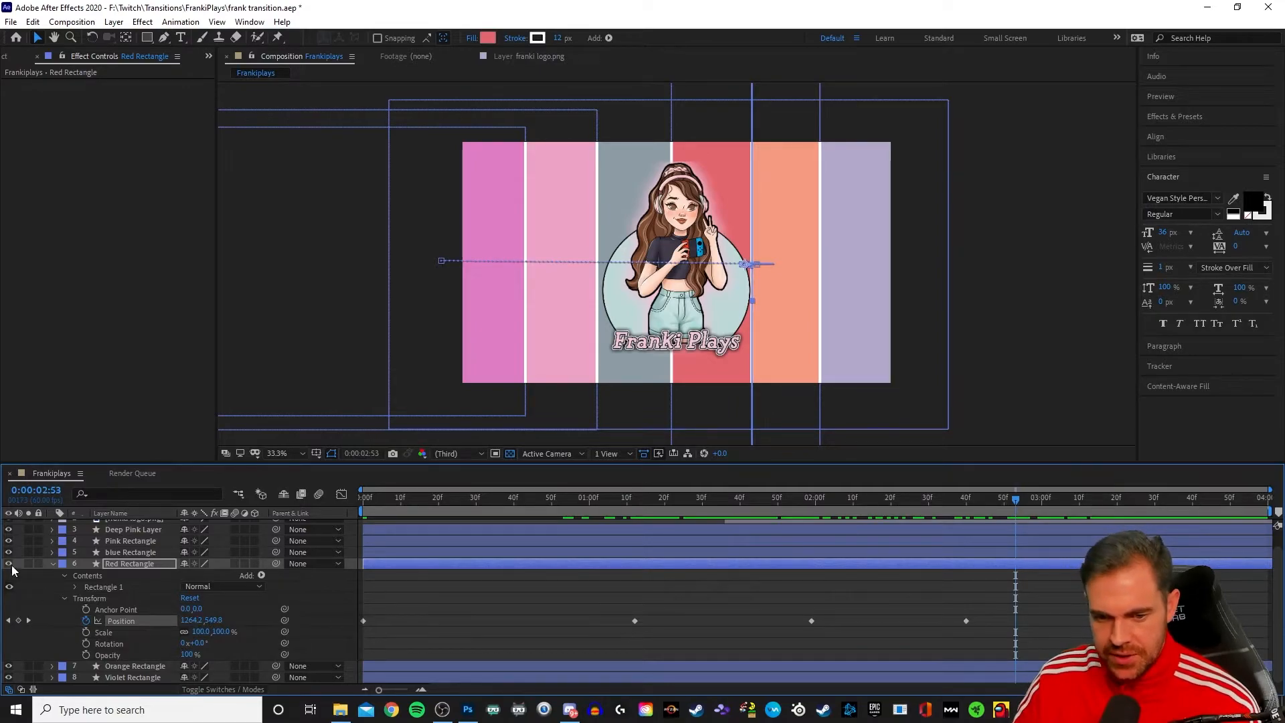
pyautogui.click(54, 564)
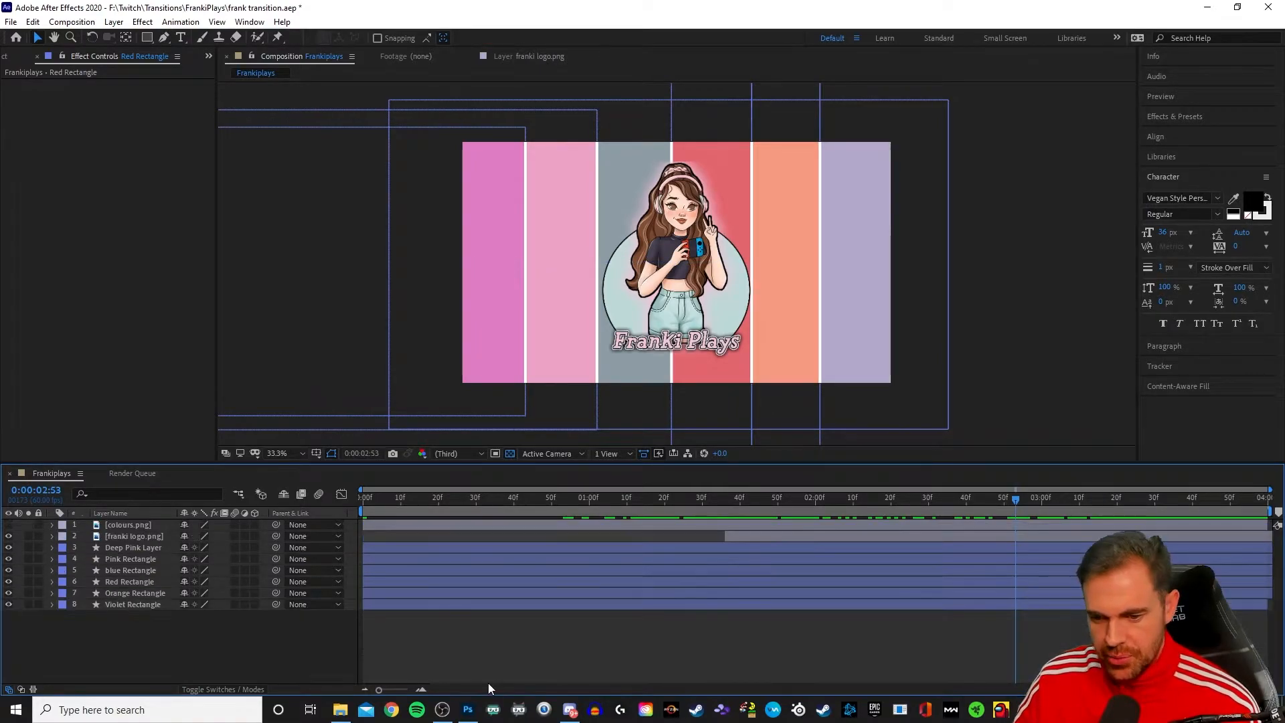
# - Play a preview of the composition to check the rectangles' staggered slide-in and sway
pyautogui.rightClick(555, 666)
pyautogui.moveTo(652, 579)
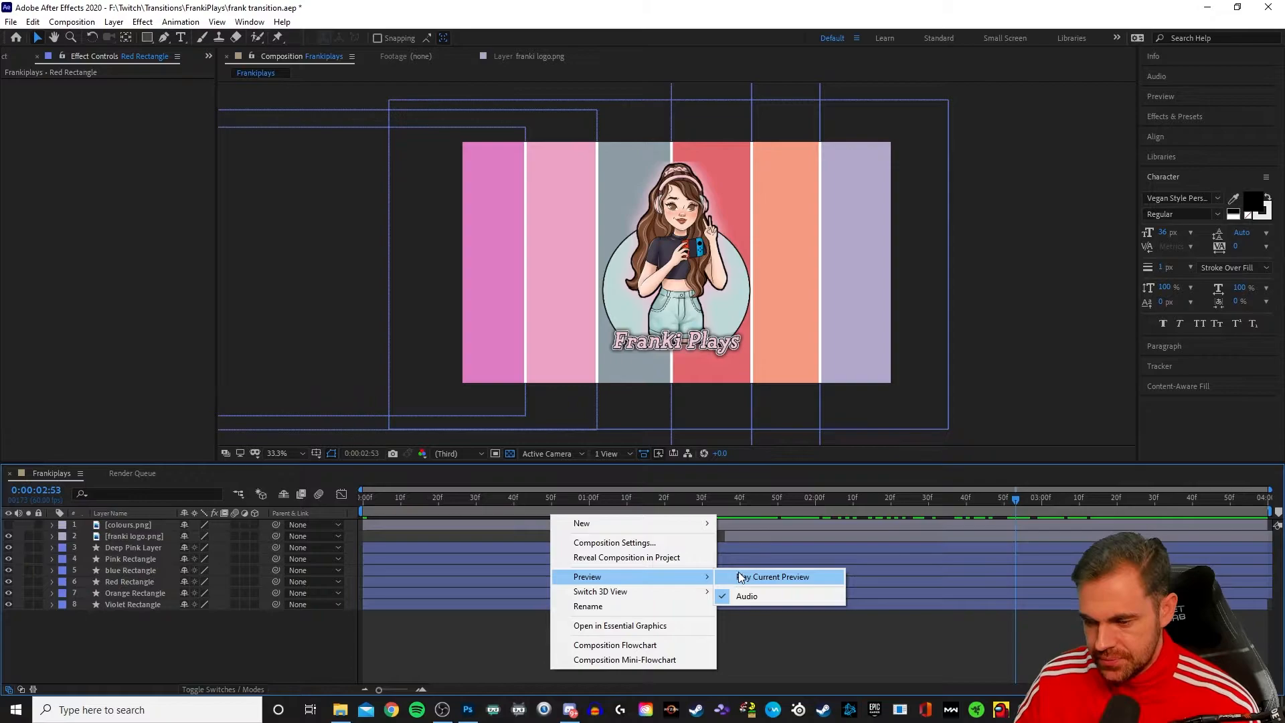
pyautogui.click(741, 577)
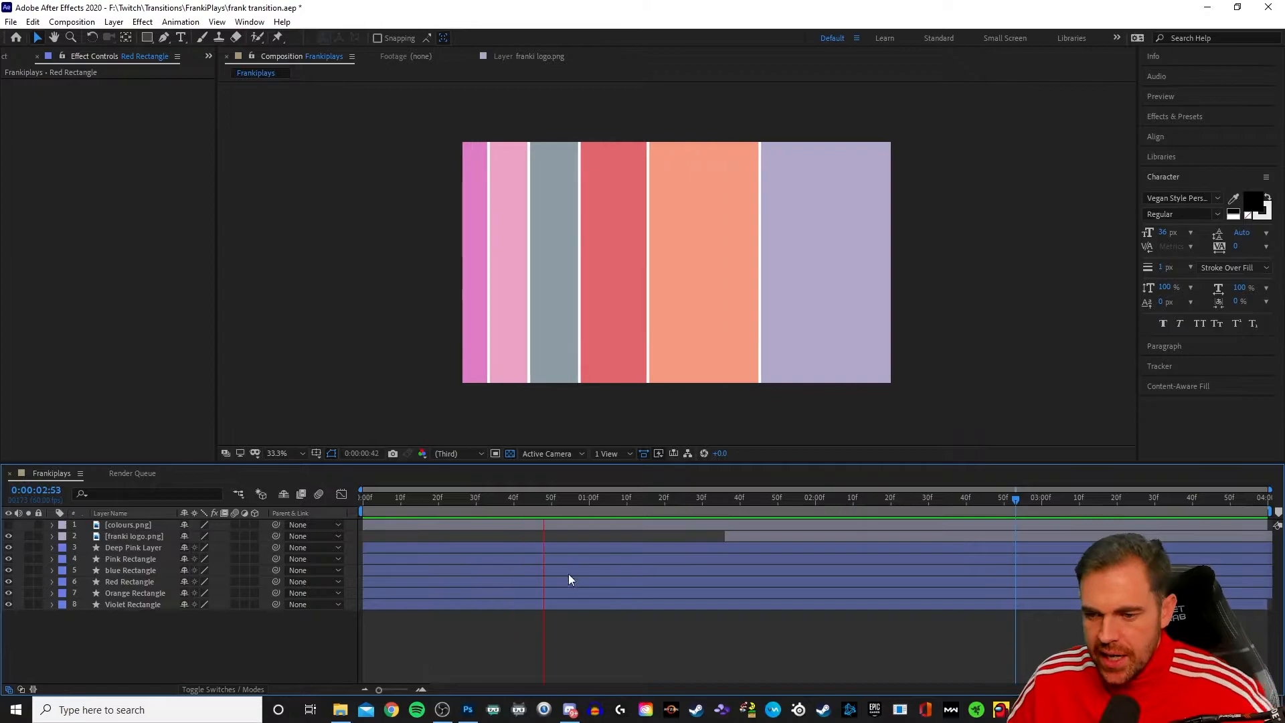
pyautogui.click(950, 498)
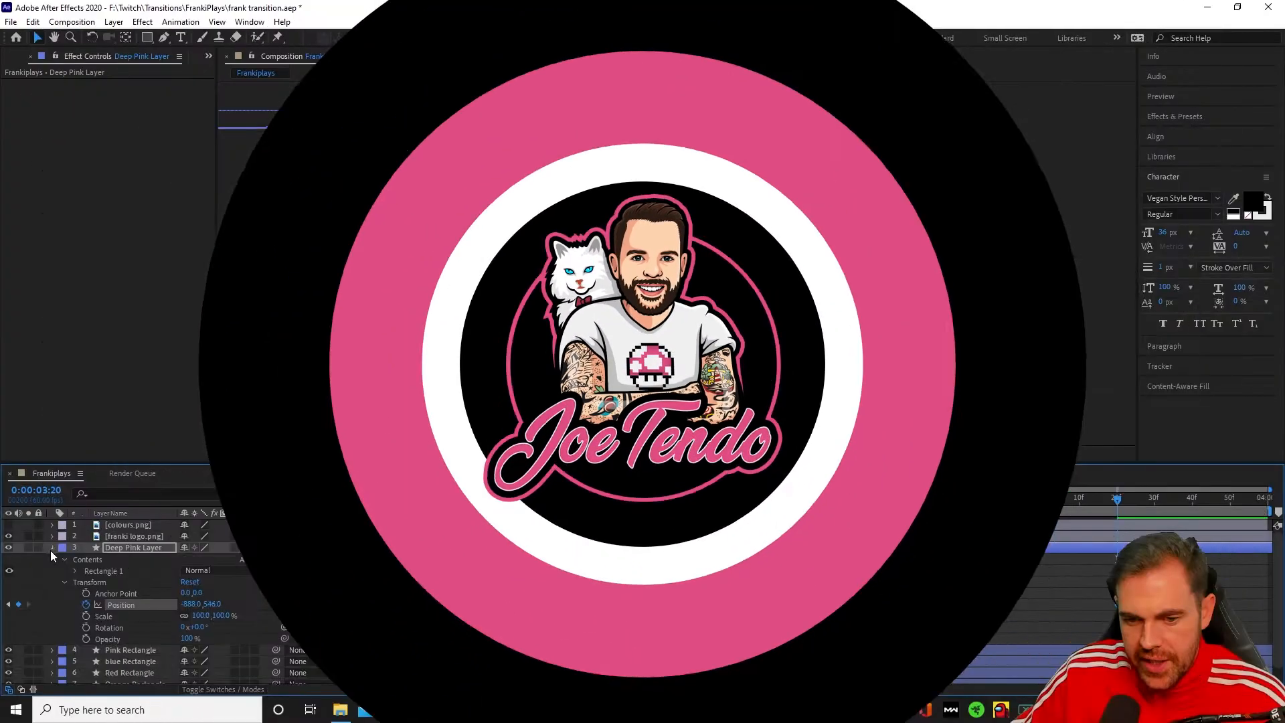
# - Collapse the Deep Pink Layer's properties and preview the whole animation again
pyautogui.click(52, 547)
pyautogui.rightClick(644, 654)
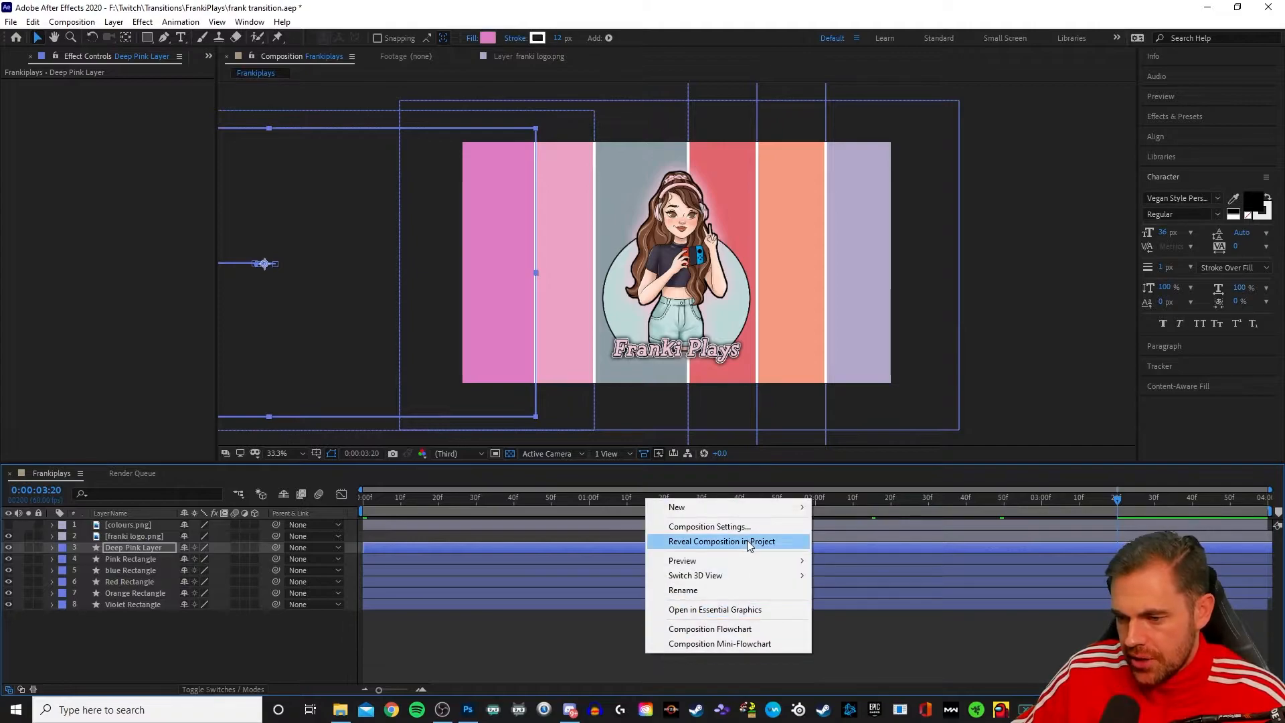
pyautogui.moveTo(739, 560)
pyautogui.click(874, 562)
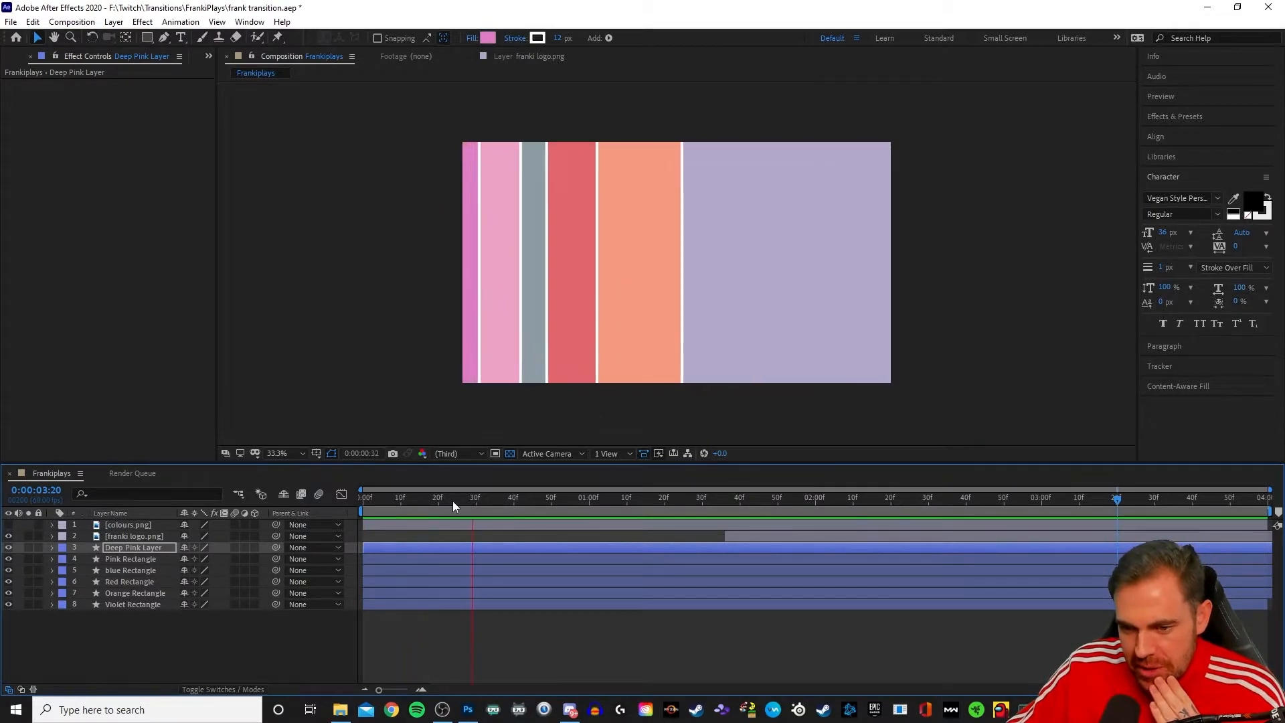
pyautogui.click(862, 501)
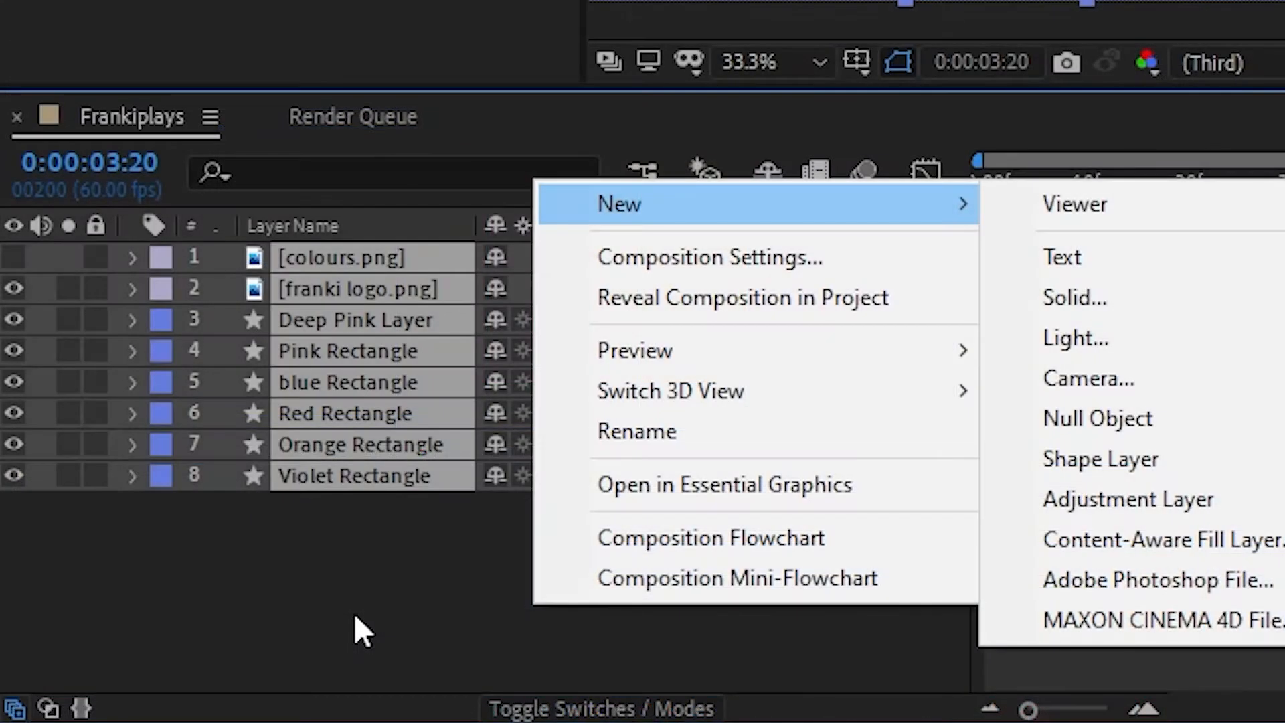
# - Delete the colours.png reference layer from the Frankiplays composition
pyautogui.click(133, 655)
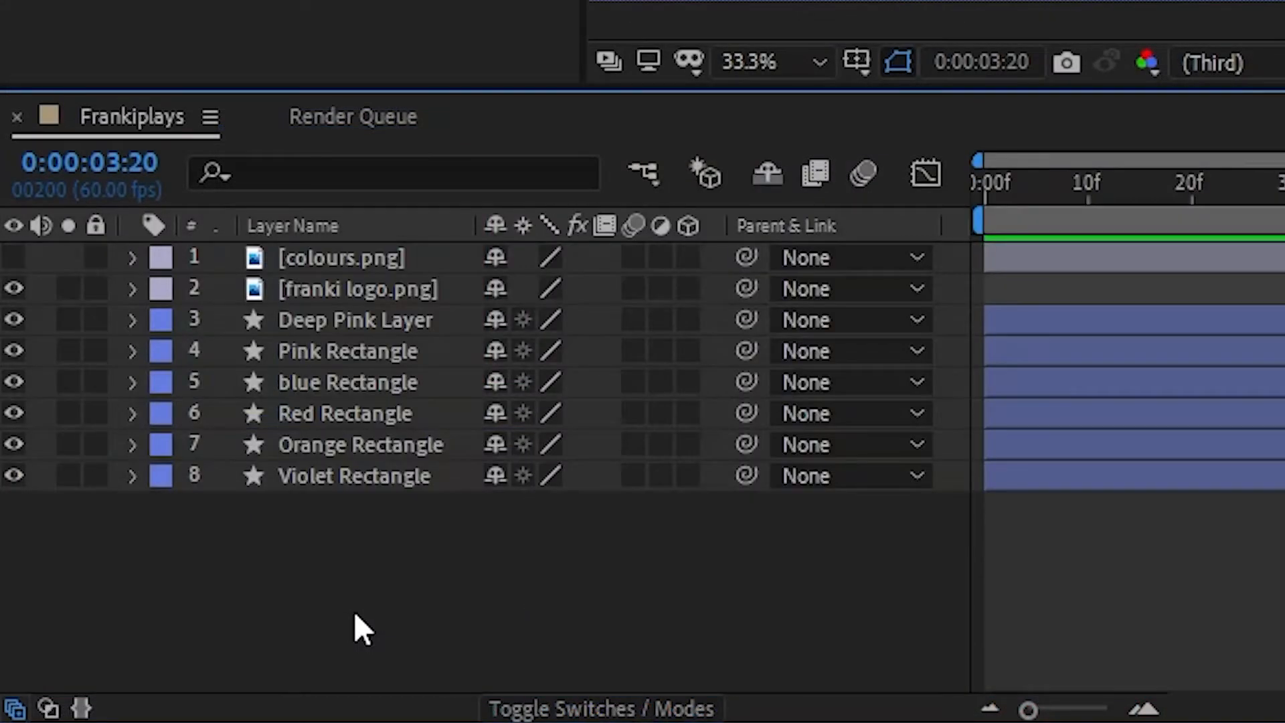
pyautogui.click(372, 262)
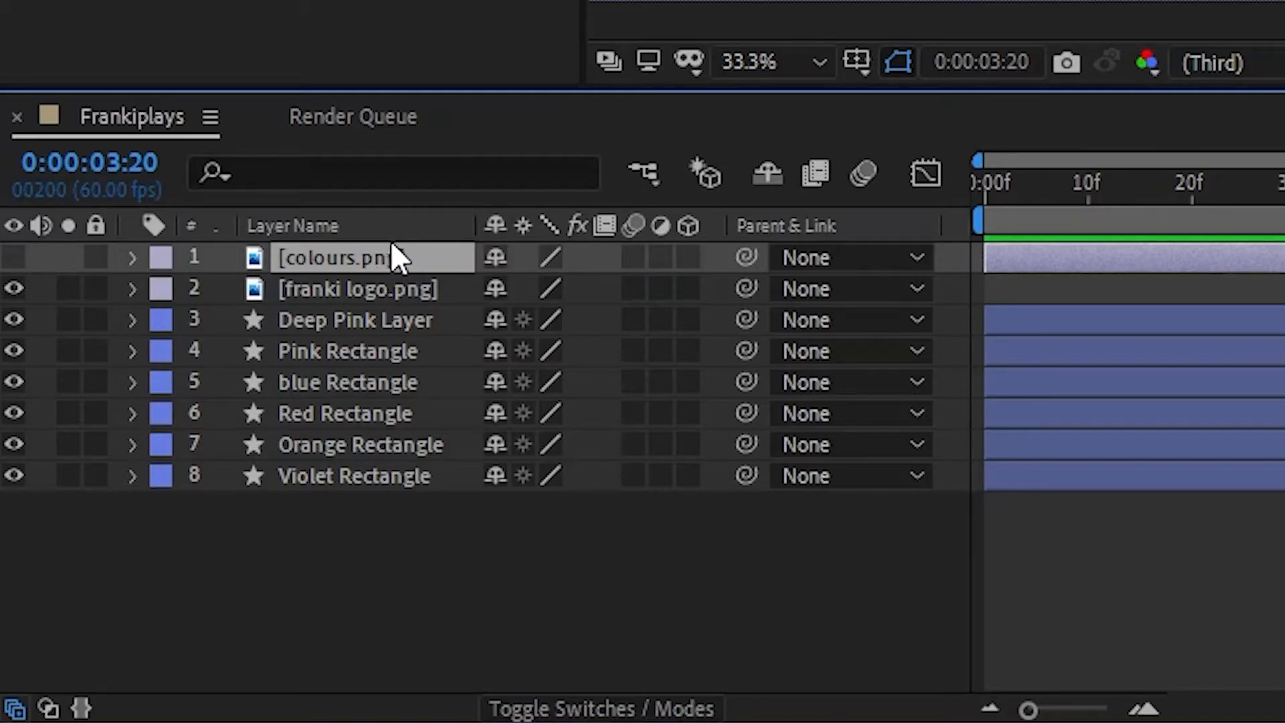
pyautogui.press('Delete')
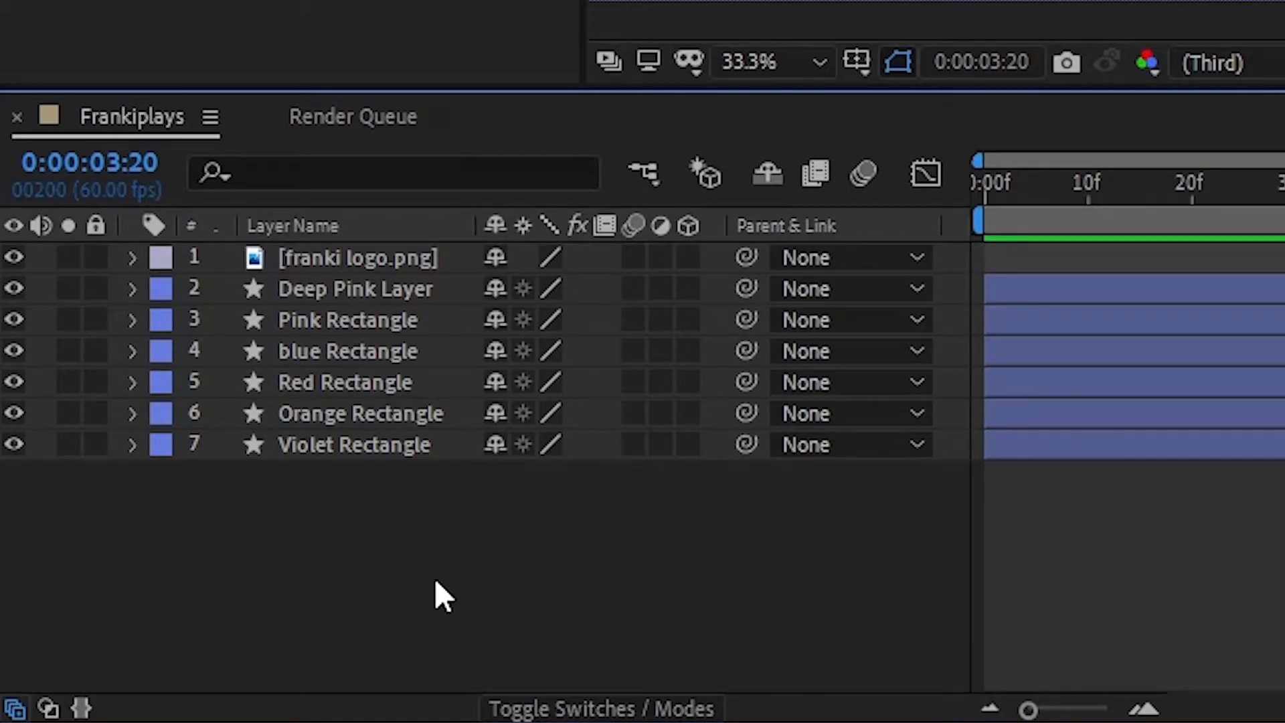
pyautogui.moveTo(435, 583); pyautogui.dragTo(391, 200)
pyautogui.click(891, 263)
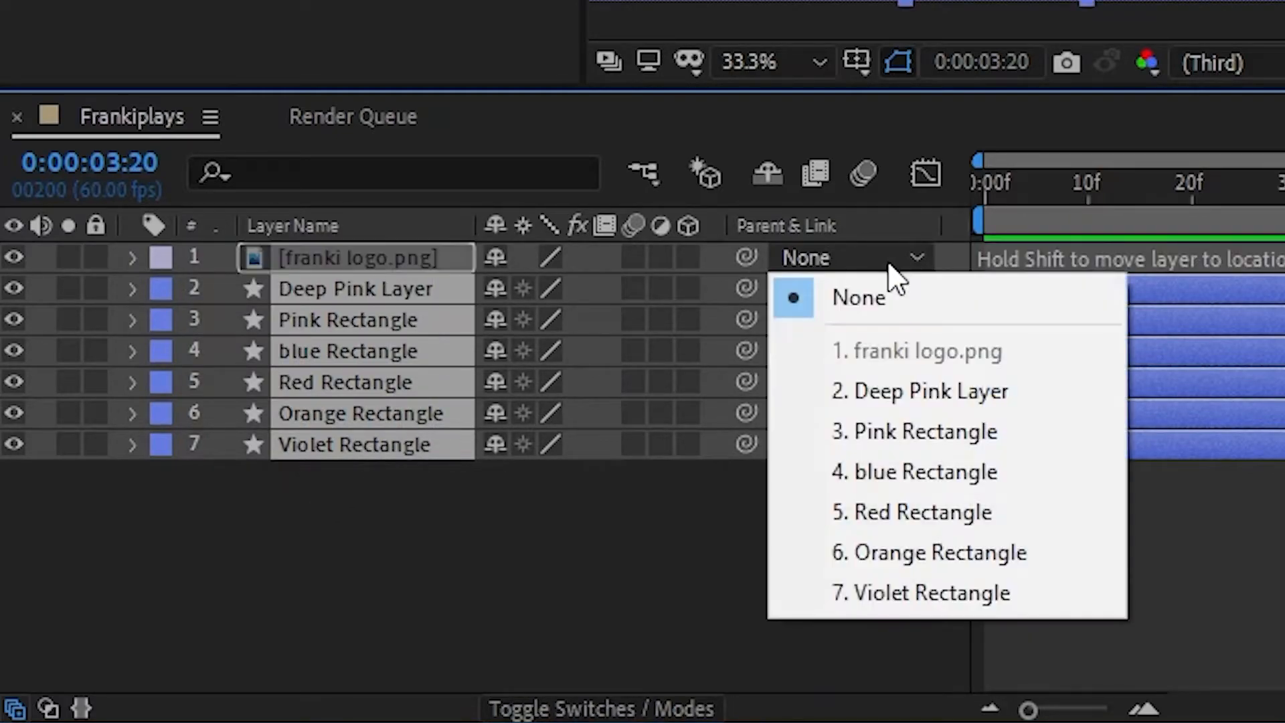
pyautogui.click(621, 539)
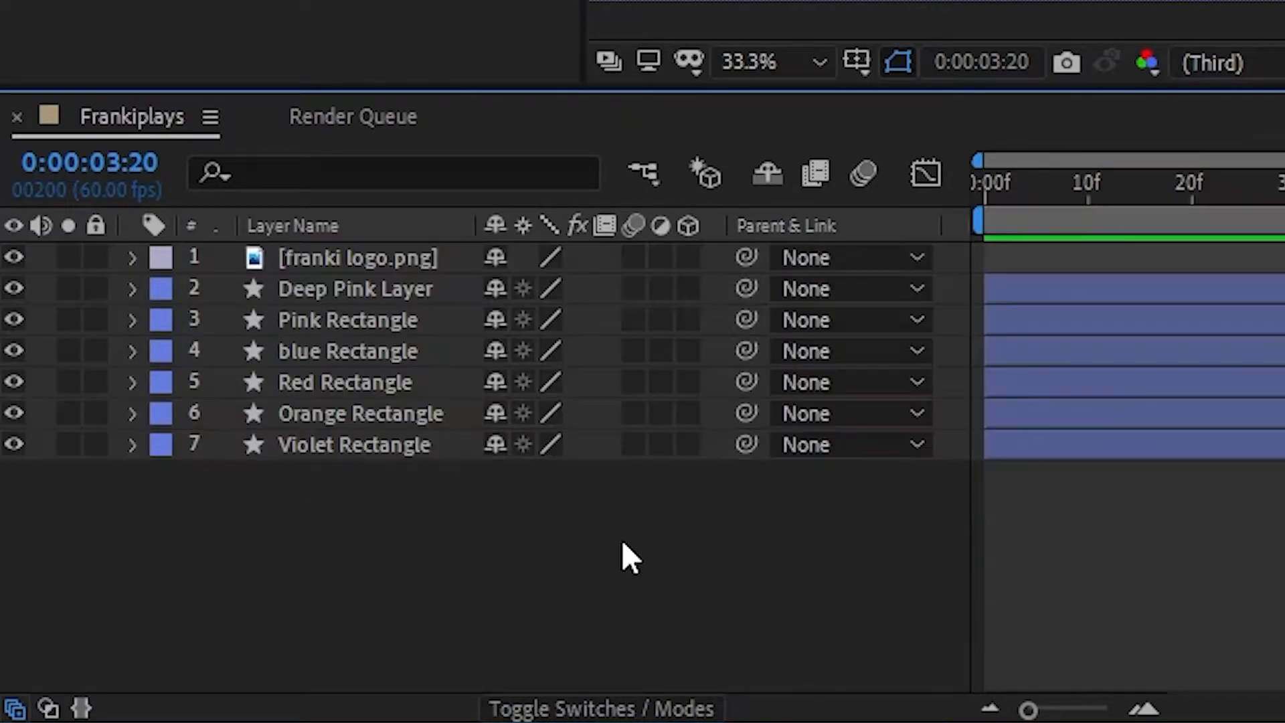
# - Select the franki logo.png layer together with all six rectangle layers and open the layer commands for the selection
pyautogui.moveTo(416, 589); pyautogui.dragTo(321, 247)
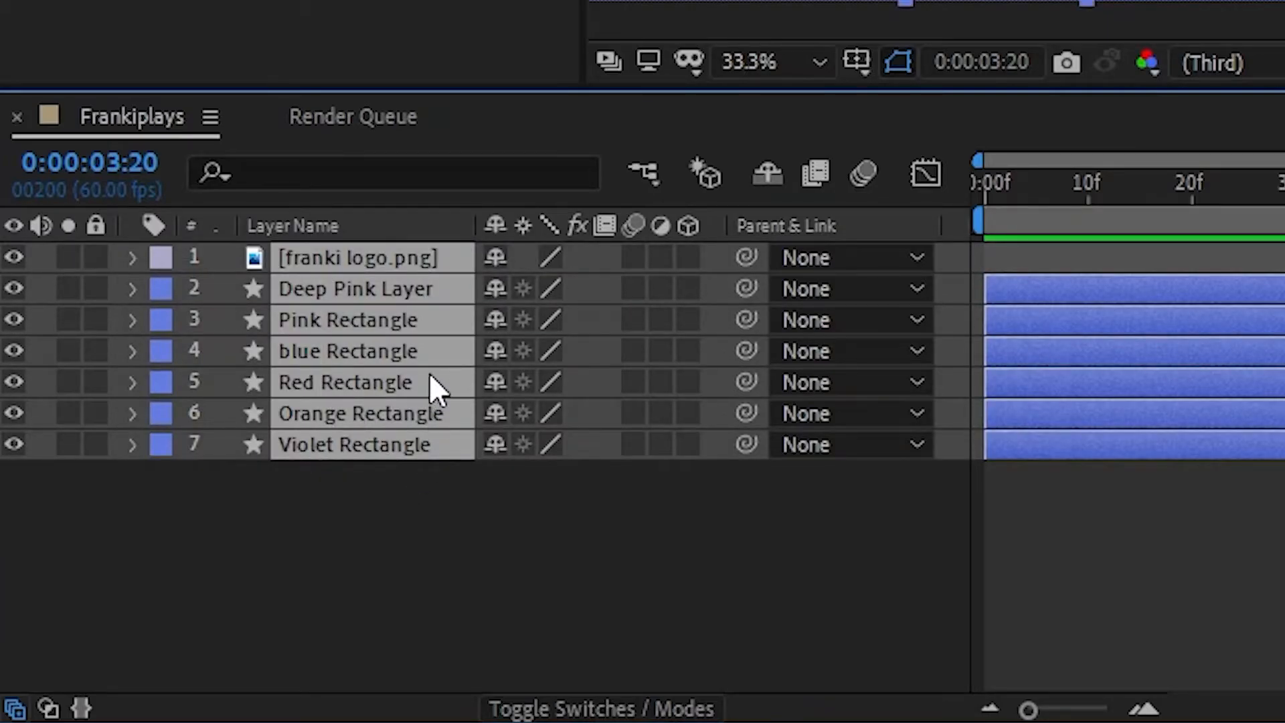
pyautogui.rightClick(428, 348)
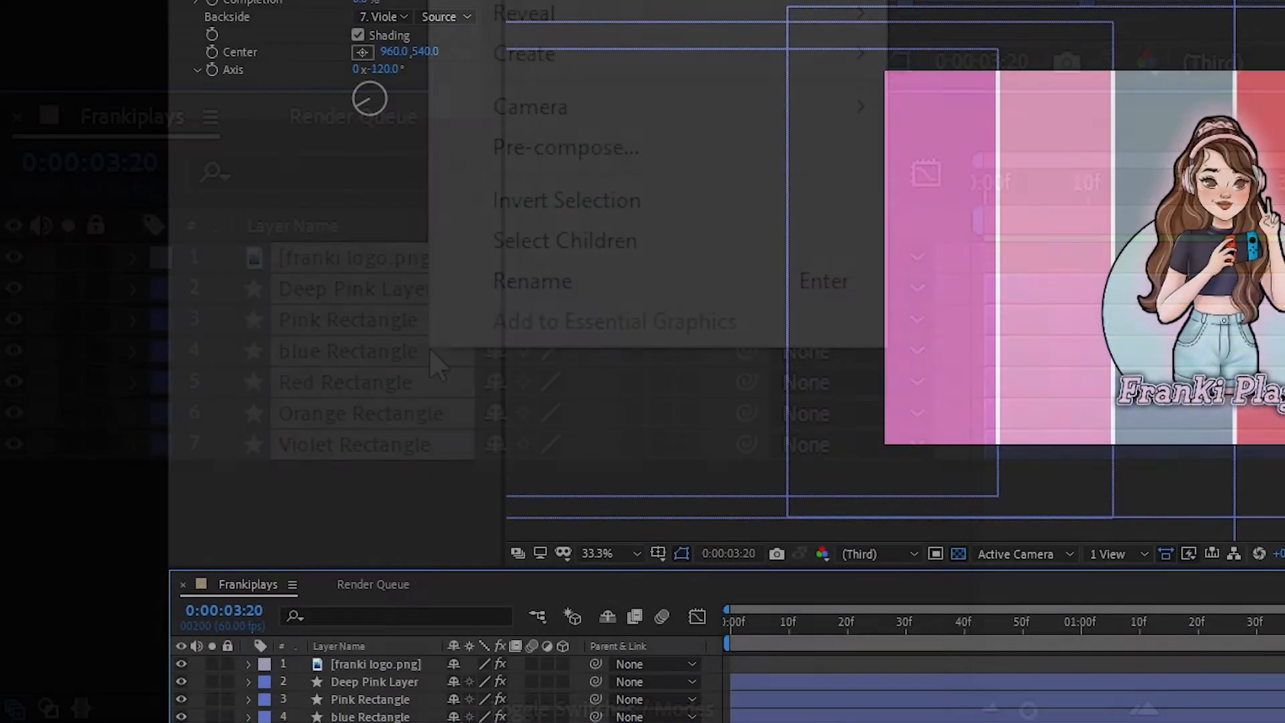
# - Pre-compose all seven layers, the logo and the colored rectangles, into Pre-comp 1 with all attributes moved into it
pyautogui.moveTo(448, 721); pyautogui.dragTo(388, 650)
pyautogui.rightClick(395, 706)
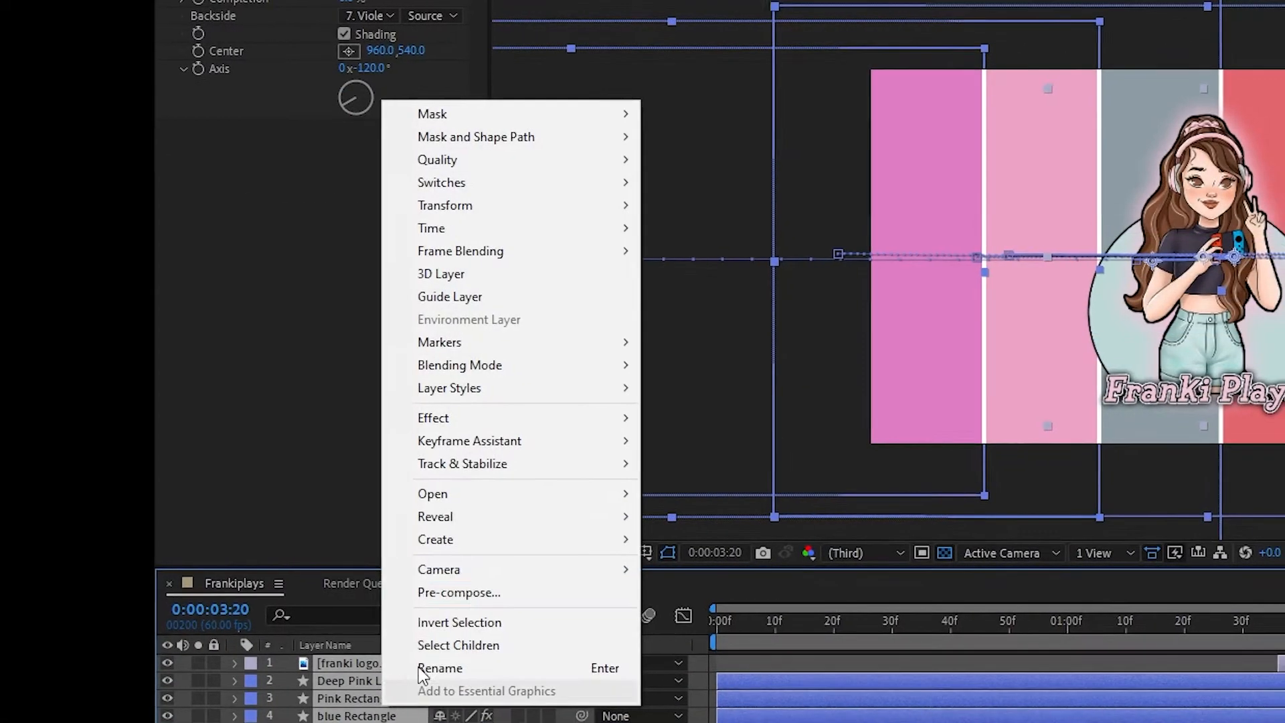
pyautogui.click(455, 592)
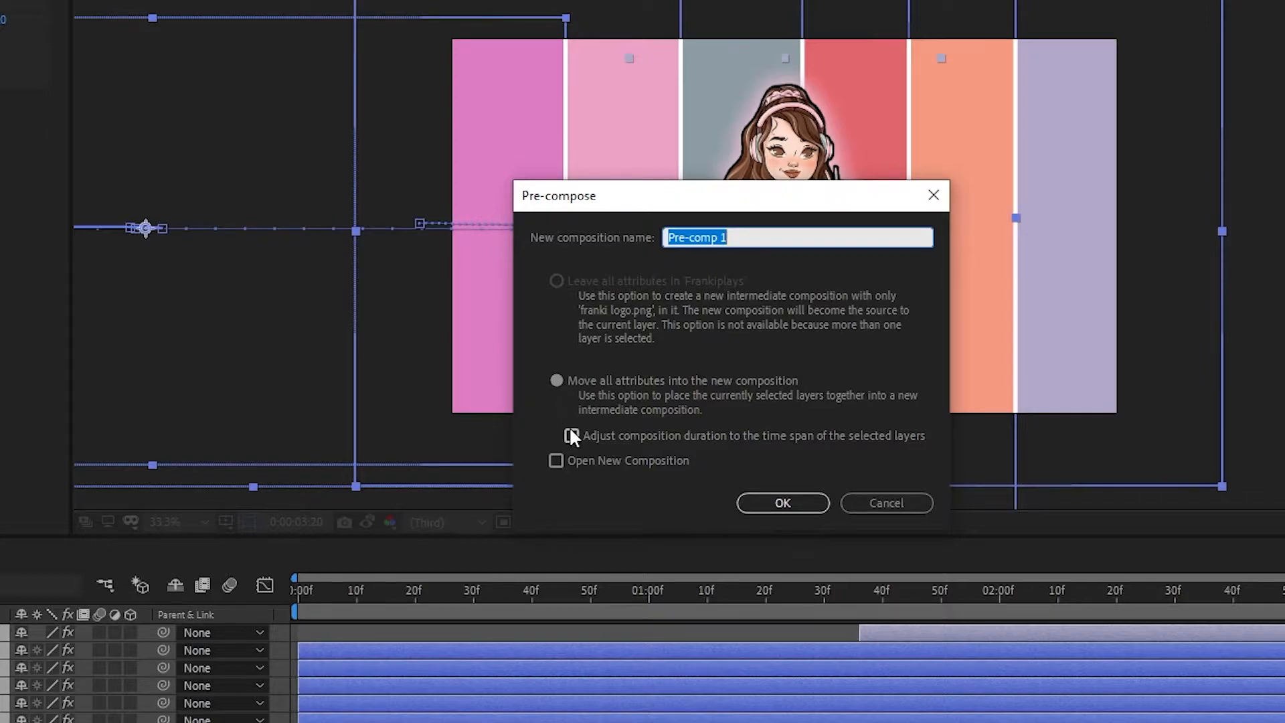
pyautogui.click(565, 285)
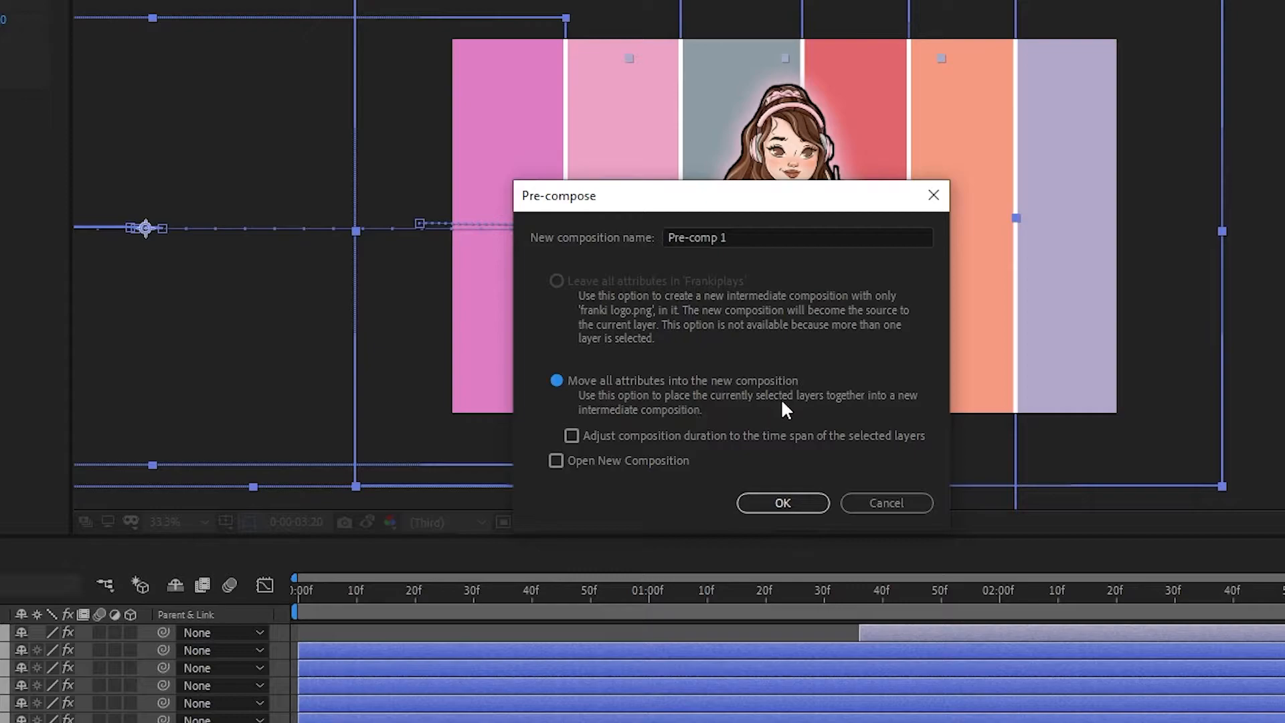
pyautogui.click(783, 504)
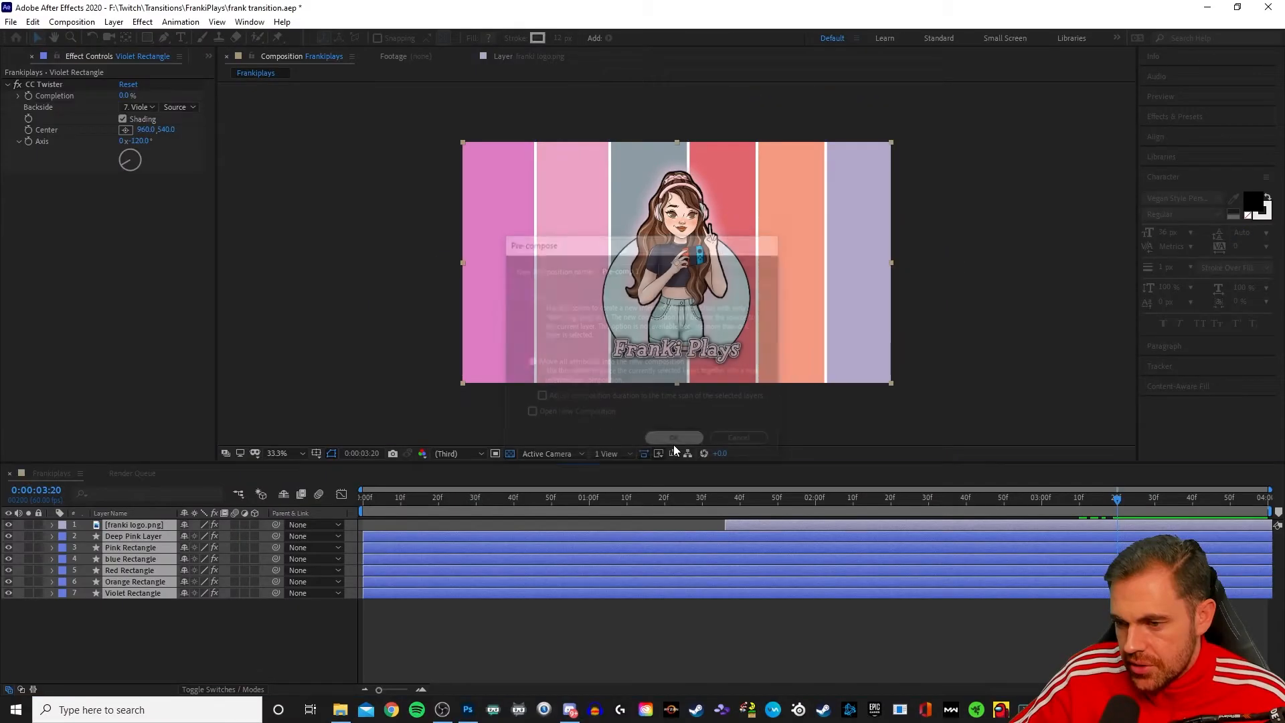
pyautogui.click(784, 502)
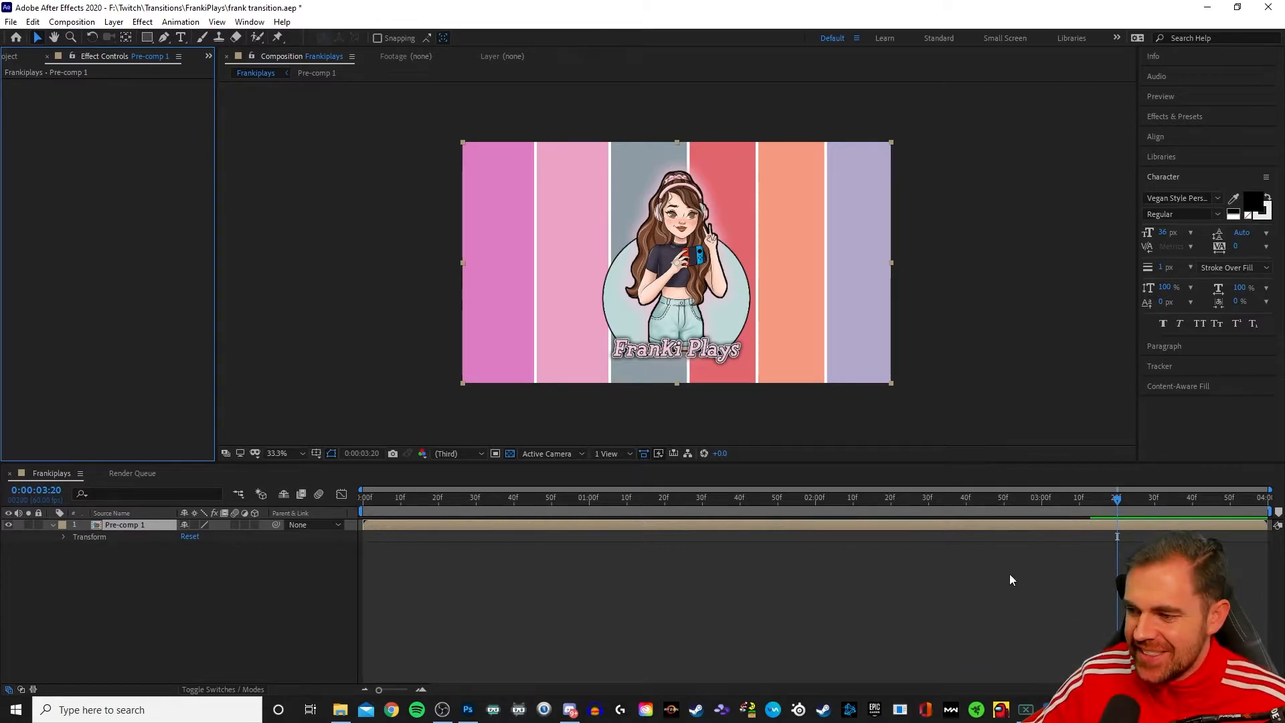
# - Apply the CC Twister transition effect to the Pre-comp 1 layer
pyautogui.click(1116, 503)
pyautogui.moveTo(1117, 503)
pyautogui.mouseDown()
pyautogui.moveTo(1079, 504)
pyautogui.moveTo(1116, 502)
pyautogui.mouseUp()
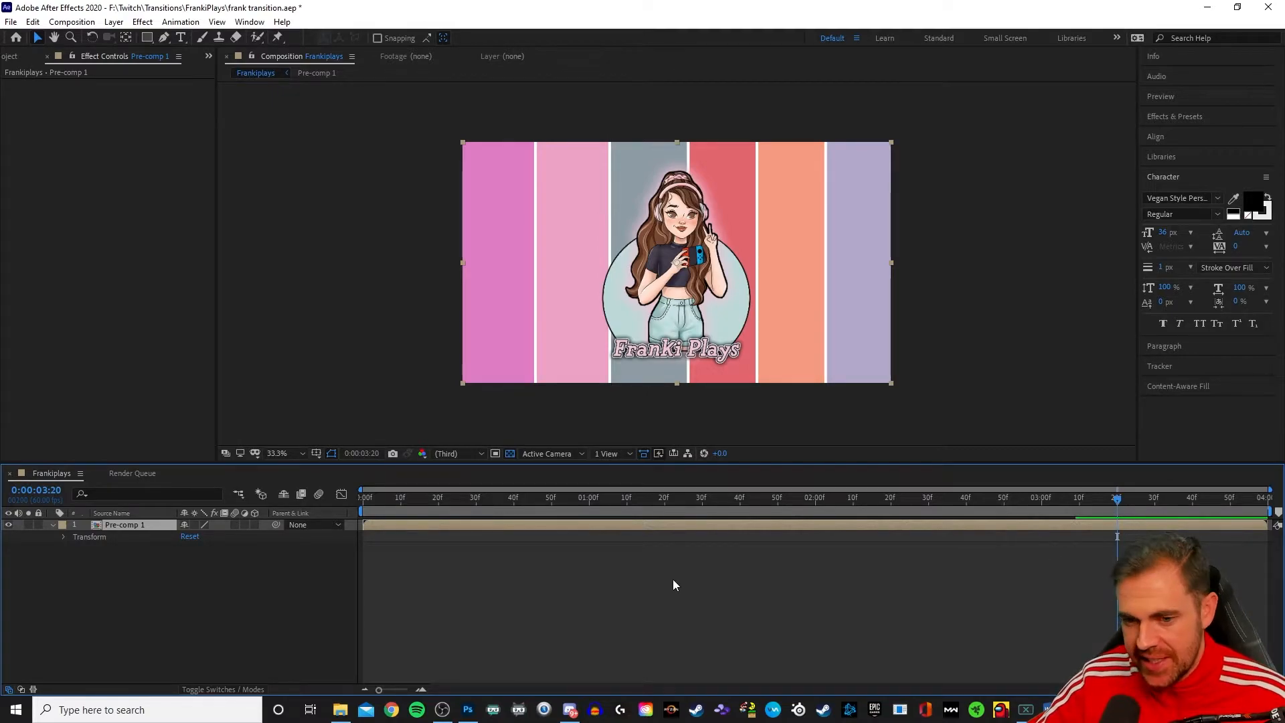
pyautogui.rightClick(144, 525)
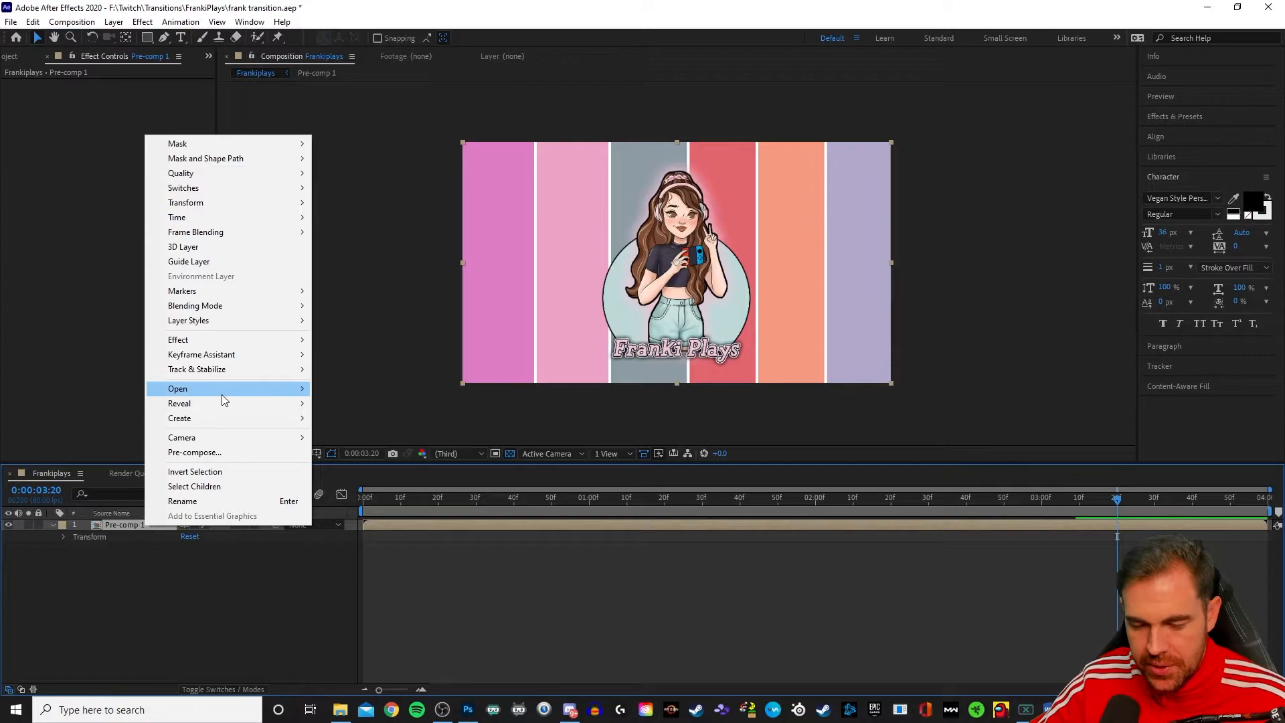
pyautogui.moveTo(224, 405)
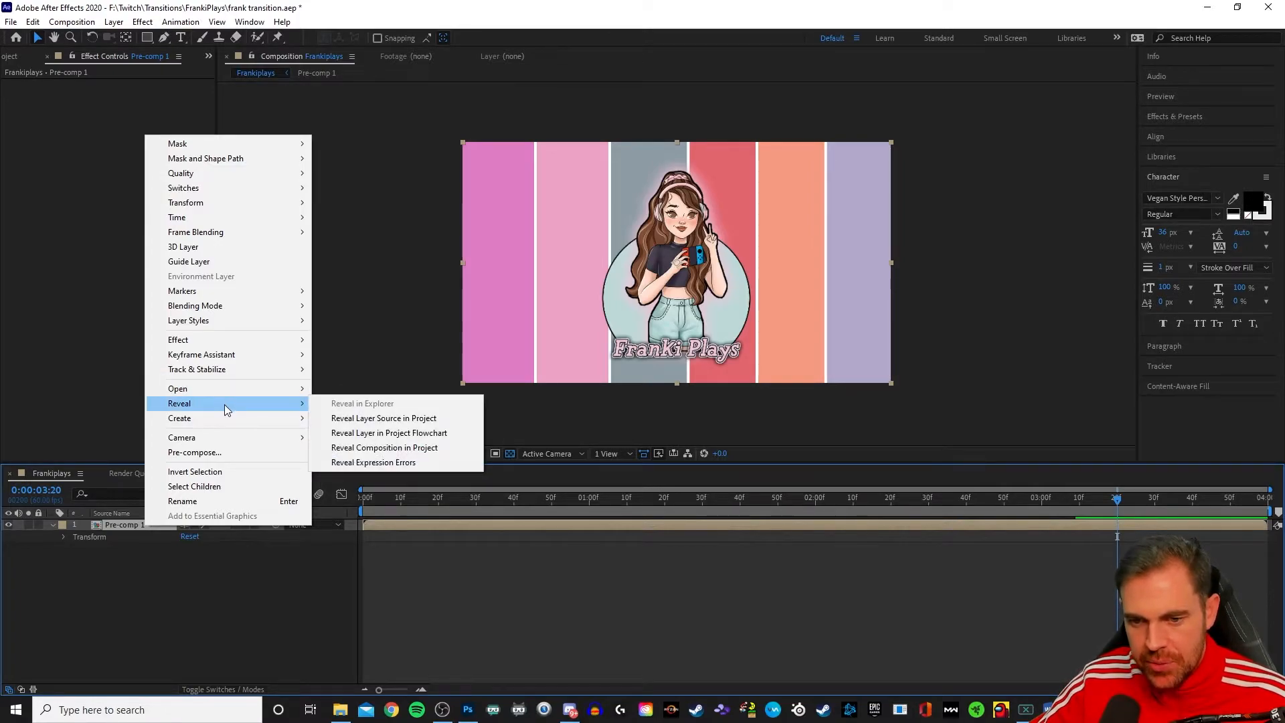
pyautogui.moveTo(247, 338)
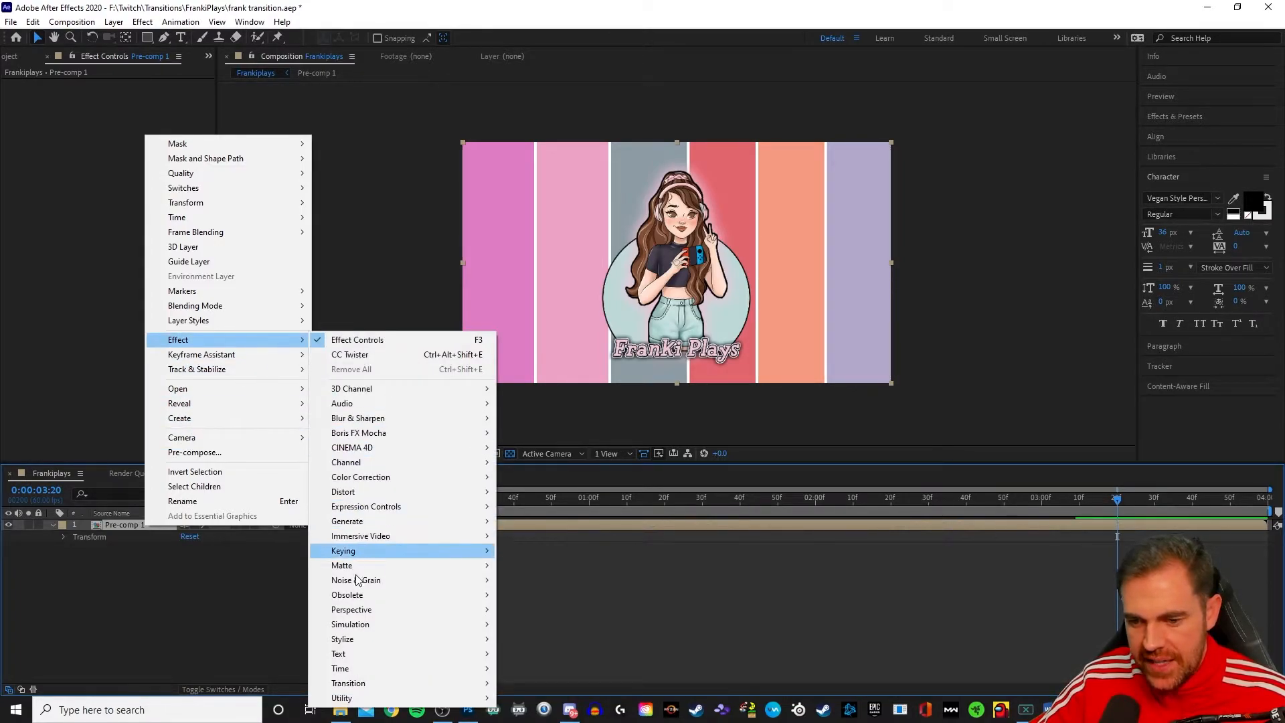
pyautogui.moveTo(379, 683)
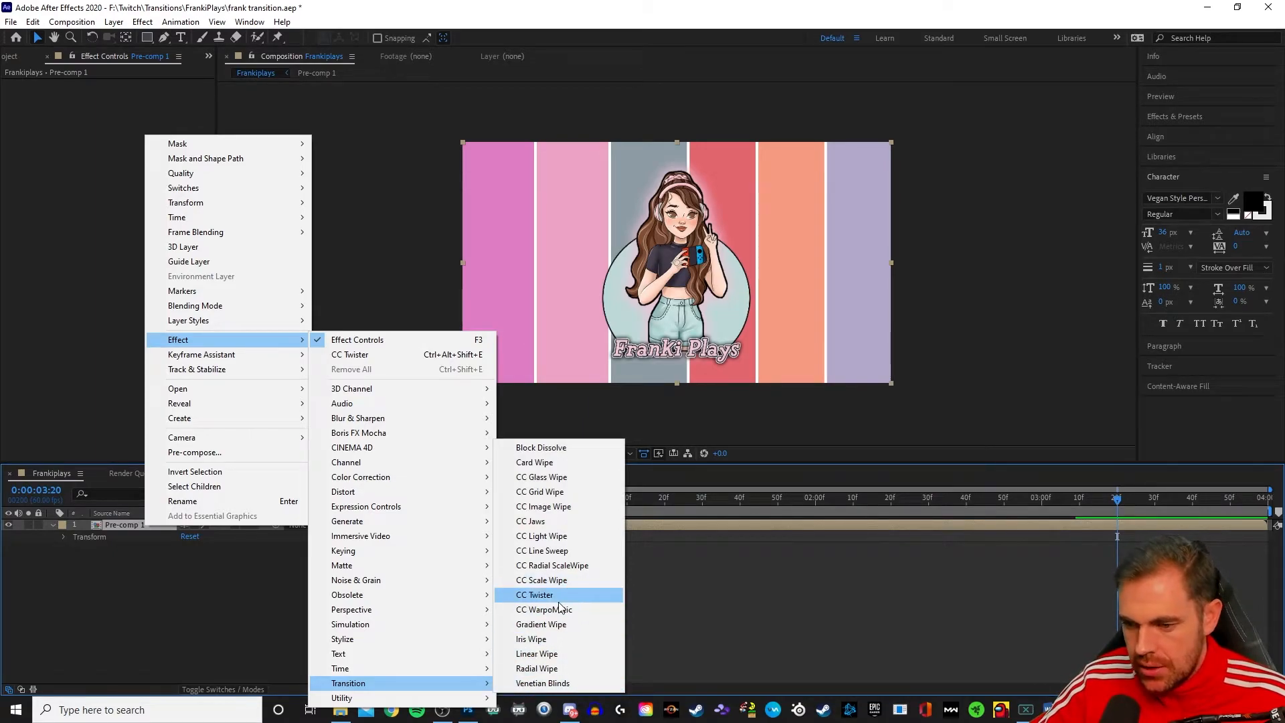
pyautogui.click(559, 601)
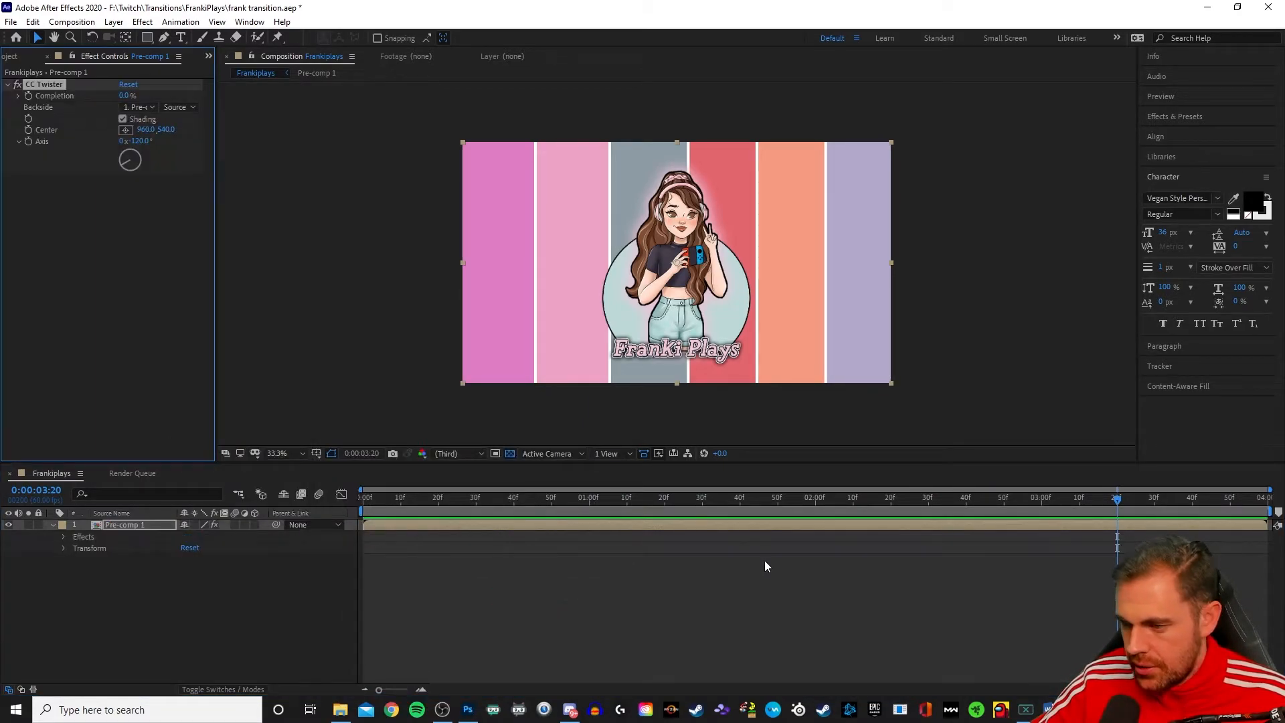
# - Keyframe the CC Twister Completion on Pre-comp 1 at 0% at 0:00:03:20 and 50% at 0:00:03:40
pyautogui.moveTo(1117, 503); pyautogui.dragTo(1121, 503)
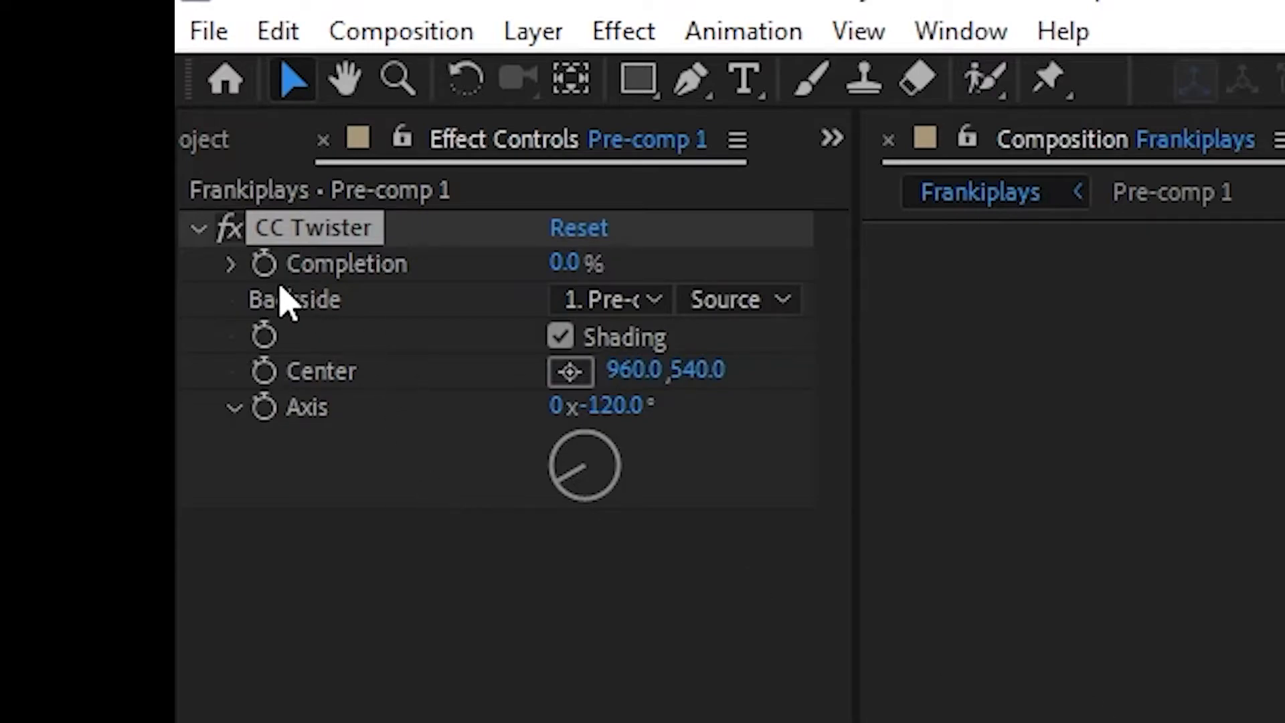
pyautogui.click(265, 264)
pyautogui.moveTo(1119, 501); pyautogui.dragTo(1192, 503)
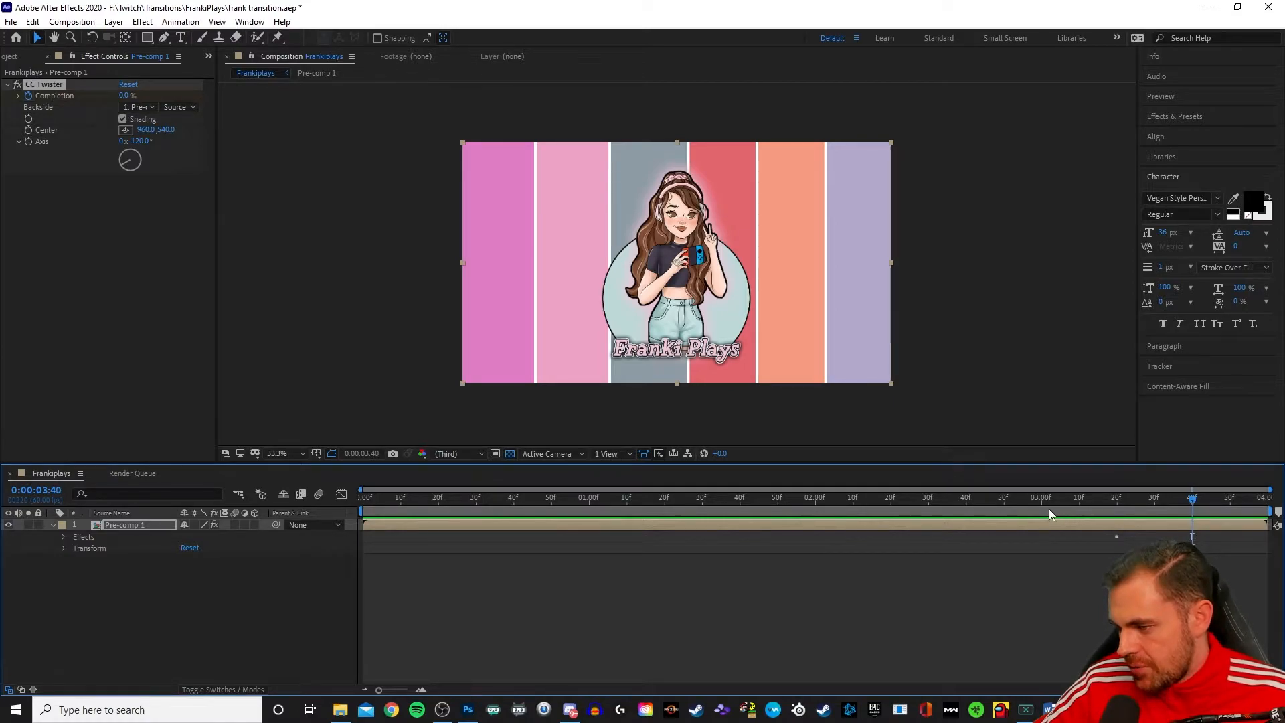
pyautogui.click(125, 96)
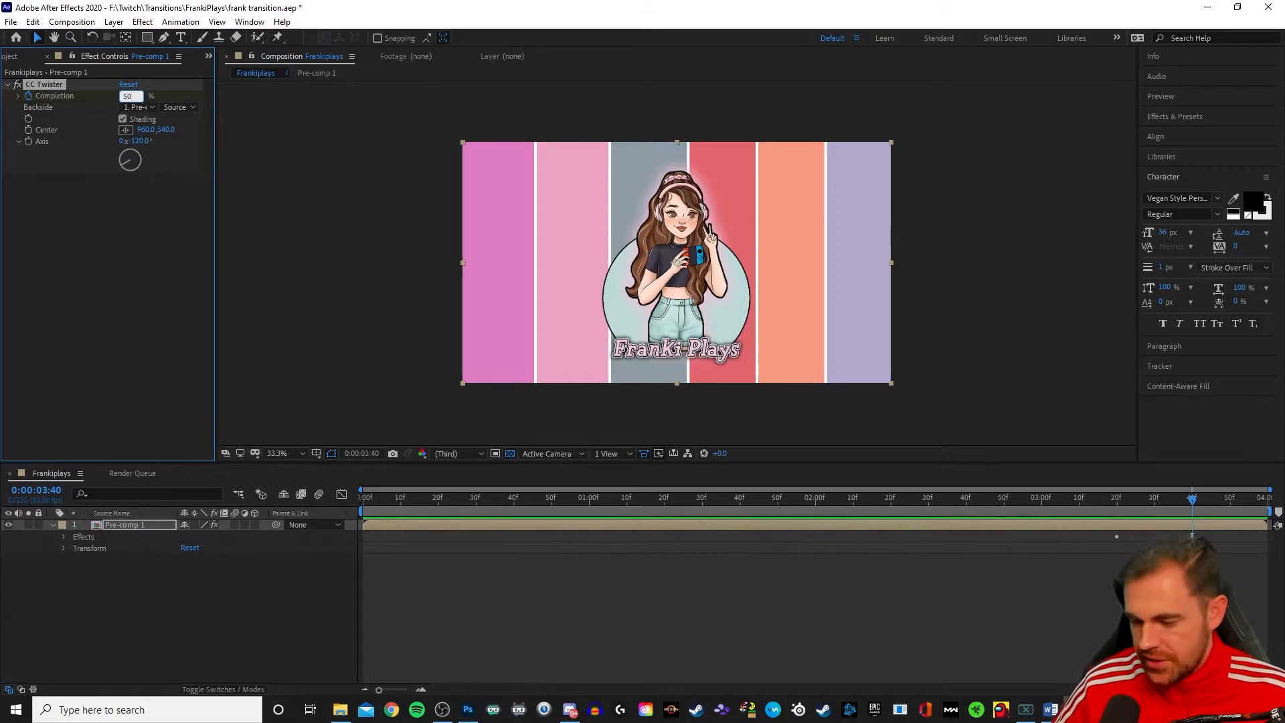
pyautogui.press('Return')
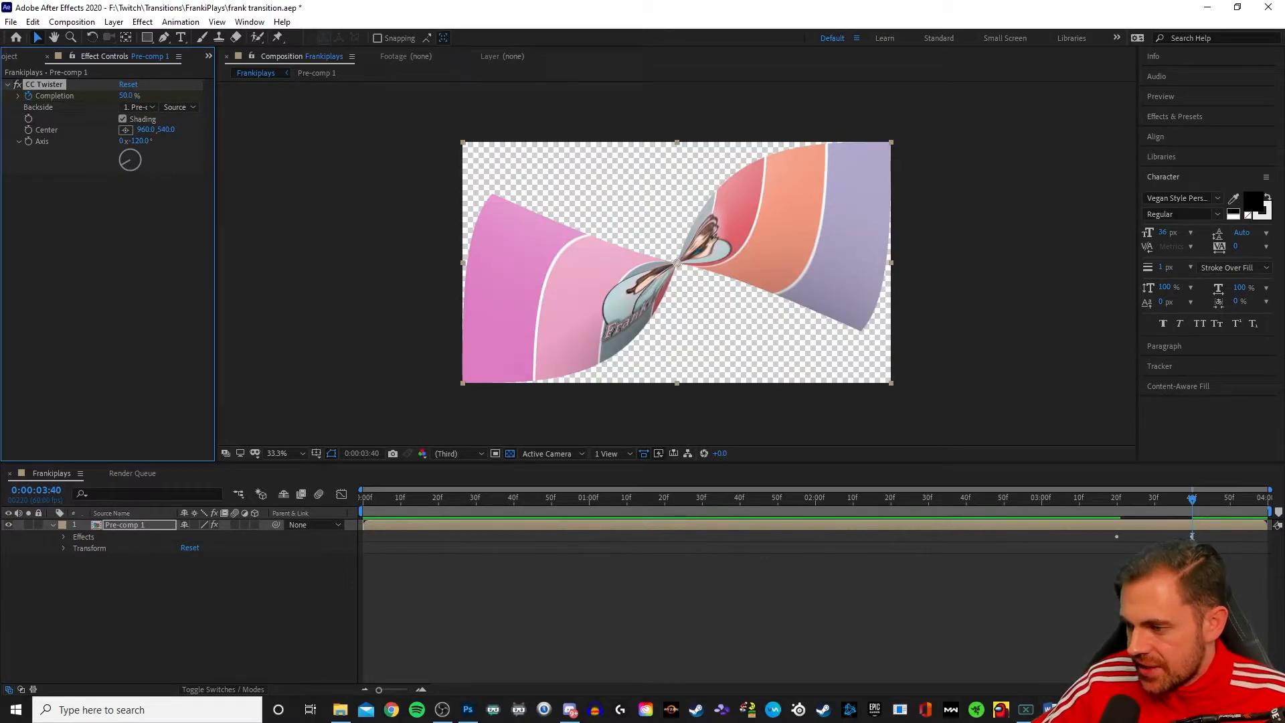
# - Add starting Scale and Rotation keyframes to Pre-comp 1 at 0:00:03:20
pyautogui.moveTo(1196, 505); pyautogui.dragTo(1117, 519)
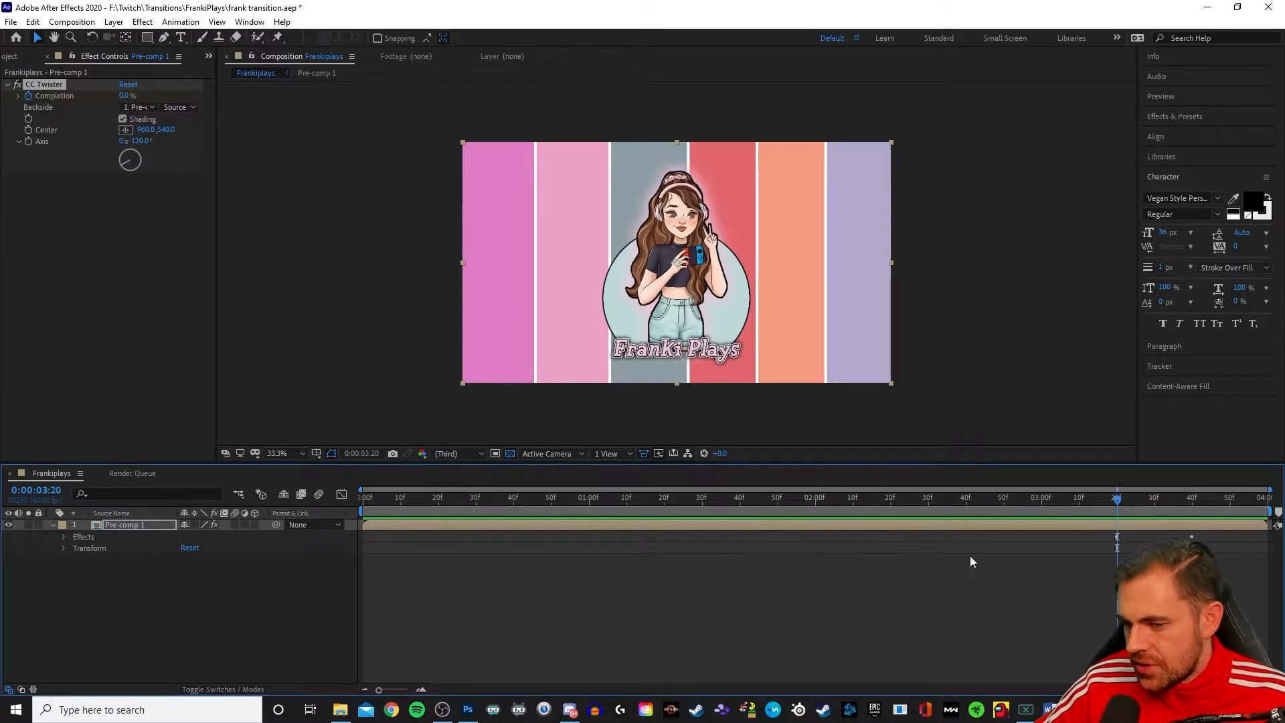
pyautogui.click(64, 548)
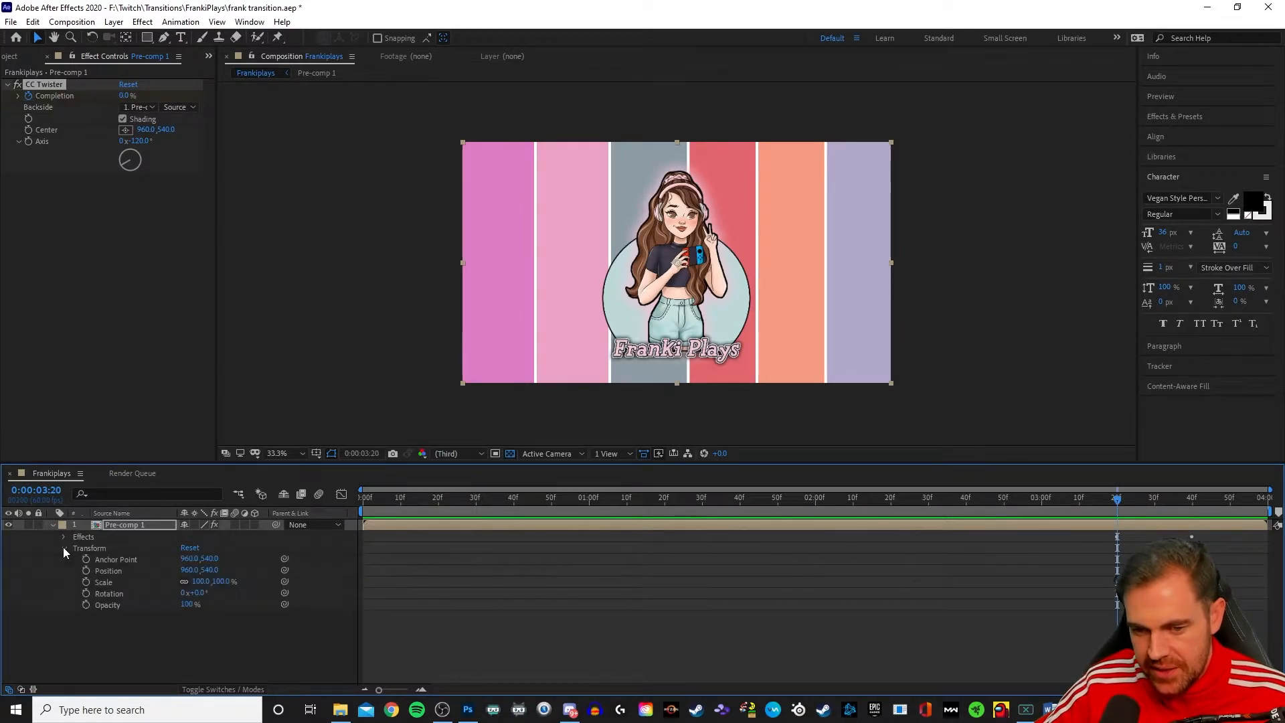
pyautogui.click(87, 579)
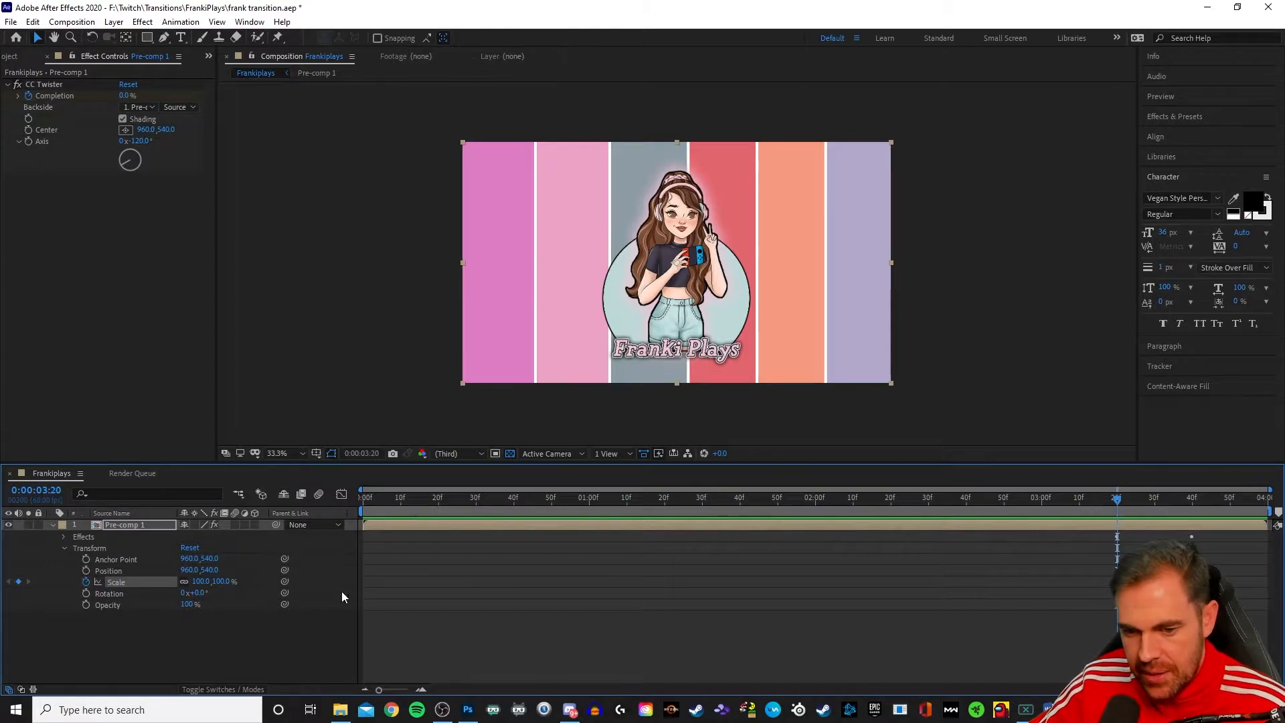
pyautogui.click(85, 591)
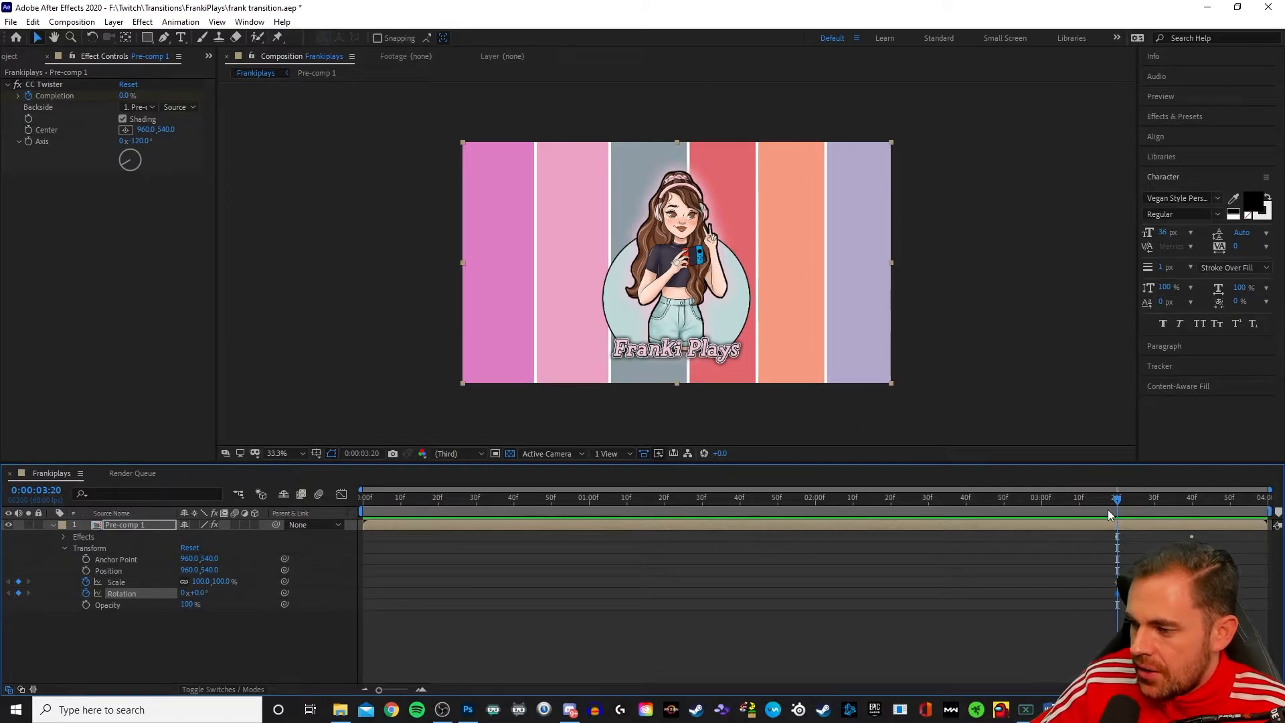
# - At 0:00:03:40, set the Scale of Pre-comp 1 to 36% and its Rotation to 89°
pyautogui.moveTo(1117, 499); pyautogui.dragTo(1193, 494)
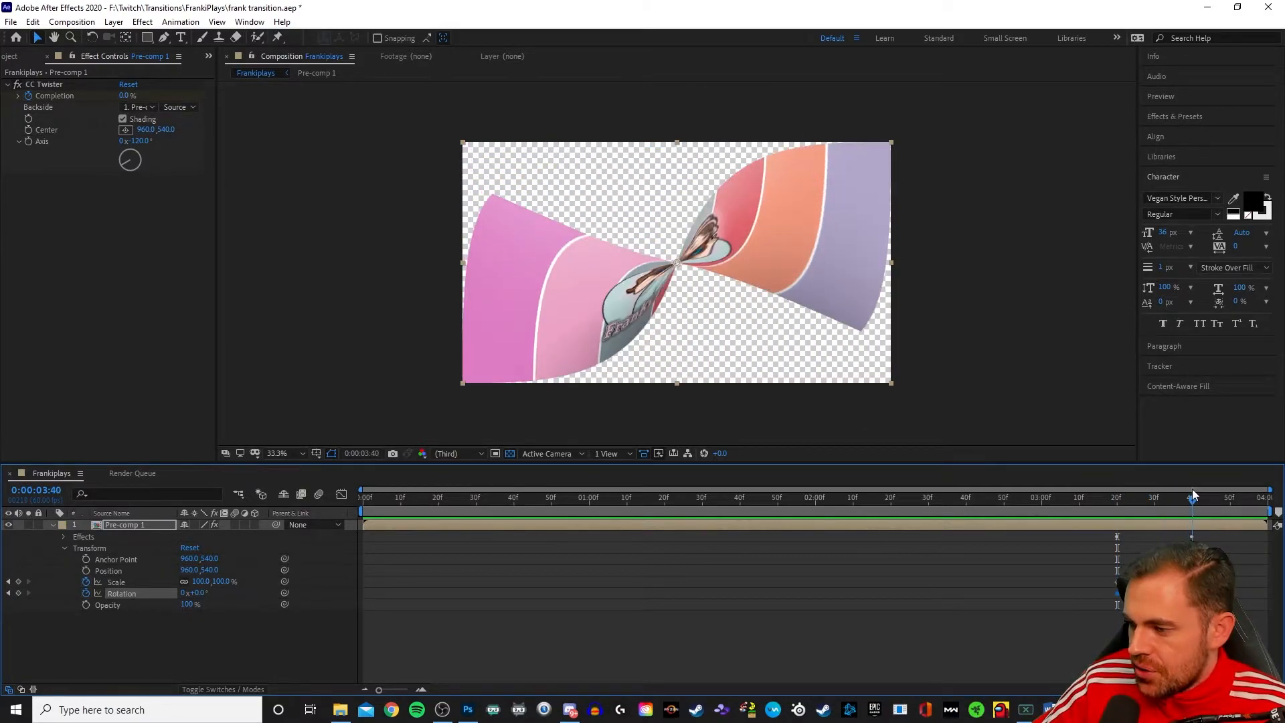
pyautogui.moveTo(208, 580); pyautogui.dragTo(170, 587)
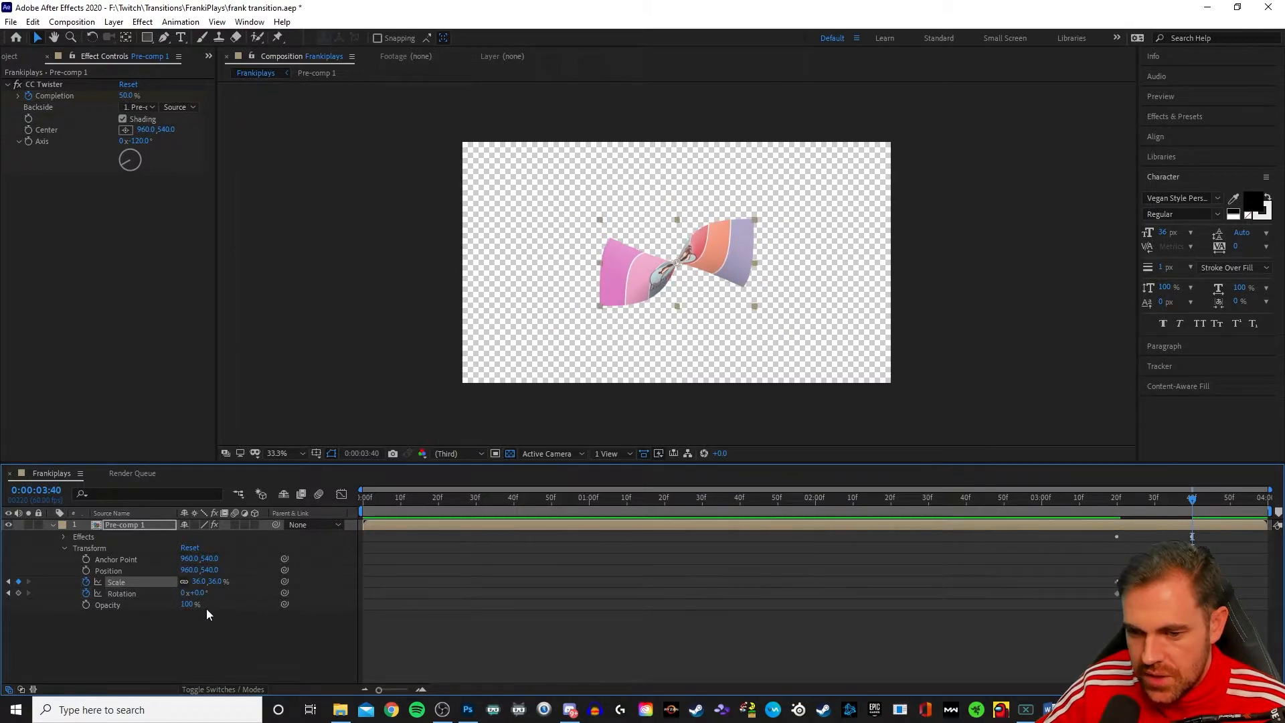
pyautogui.moveTo(203, 596); pyautogui.dragTo(255, 605)
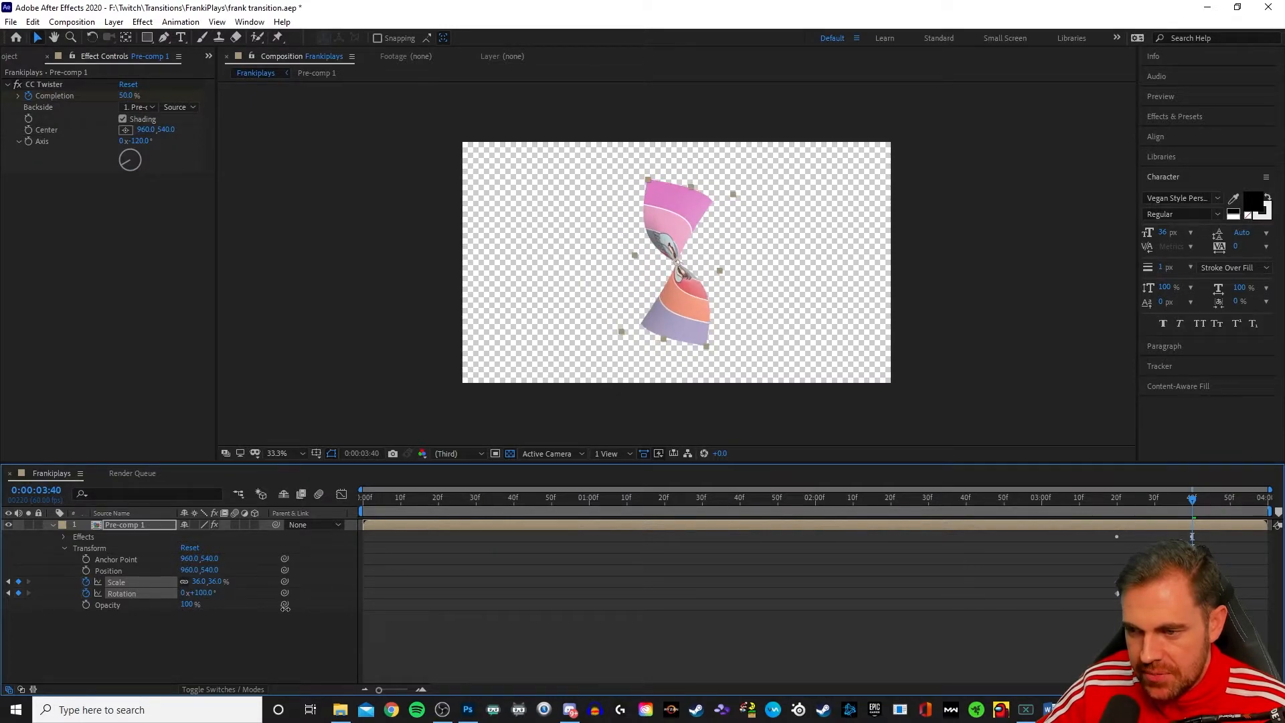
pyautogui.moveTo(281, 612); pyautogui.dragTo(280, 611)
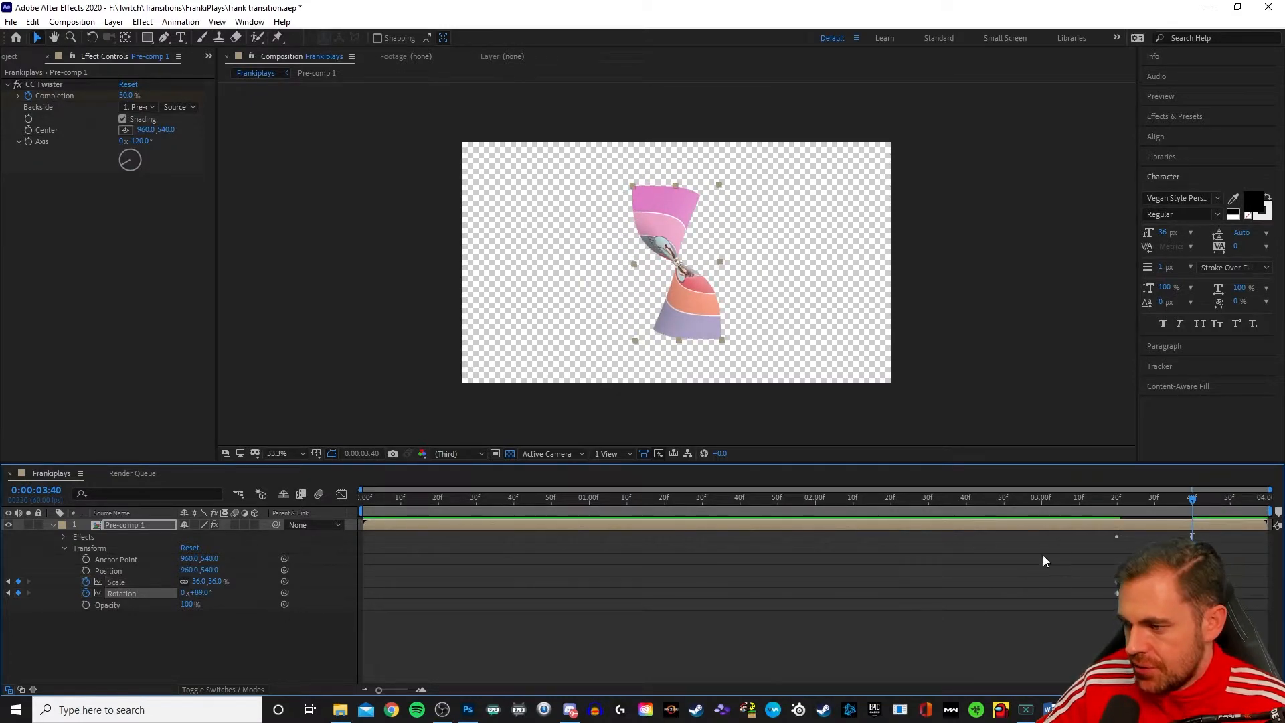
# - Play a preview of the composition to check the twist, shrink and rotation of Pre-comp 1
pyautogui.moveTo(1184, 492); pyautogui.dragTo(1062, 517)
pyautogui.rightClick(941, 624)
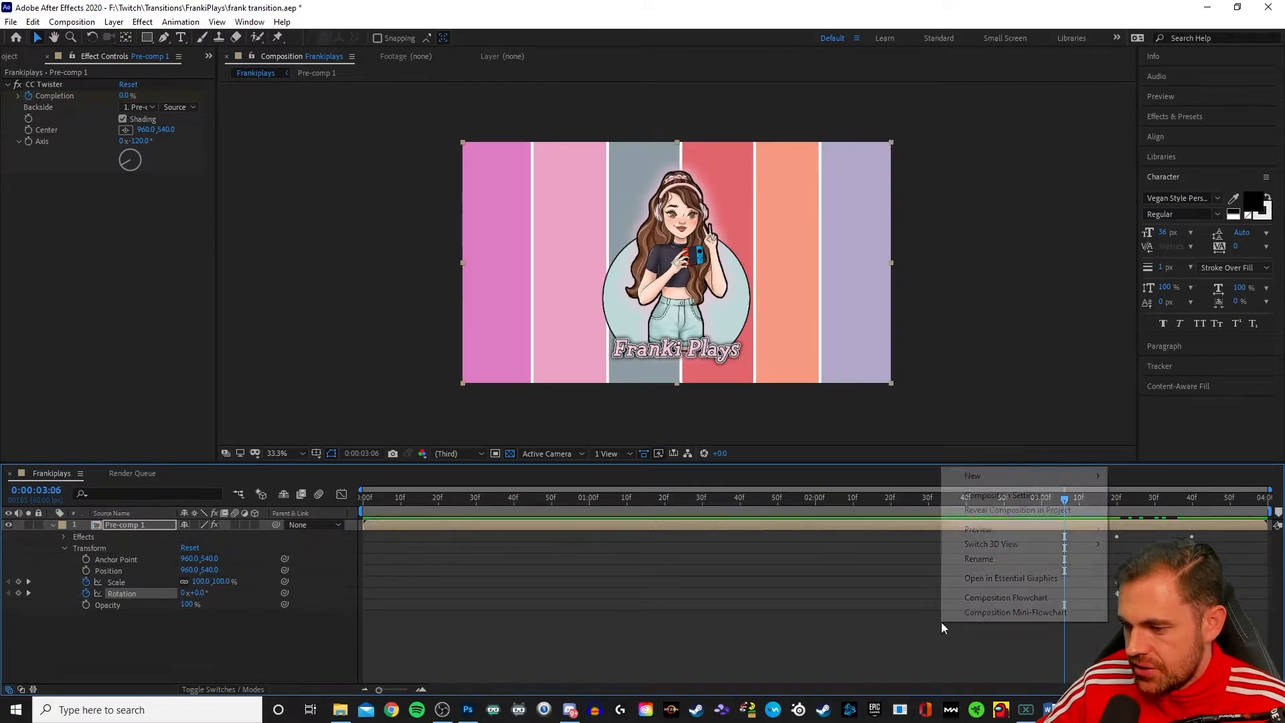
pyautogui.moveTo(1026, 531)
pyautogui.click(1145, 528)
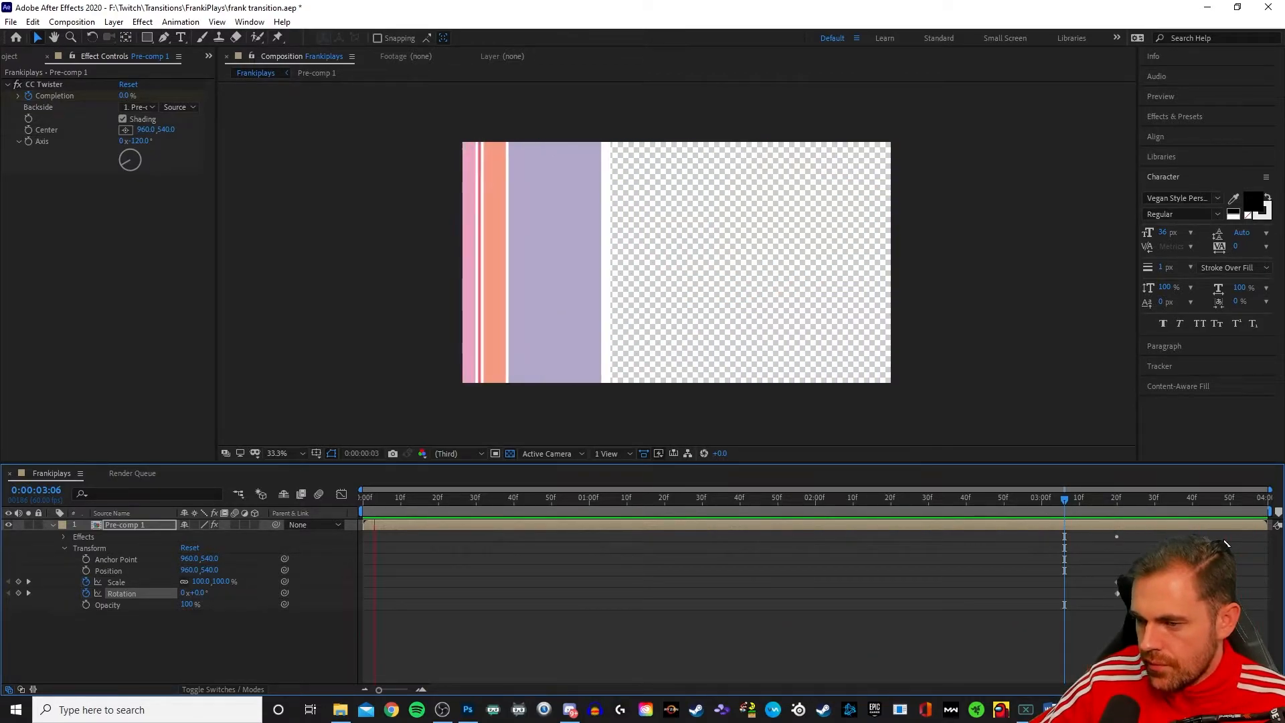
pyautogui.click(1062, 500)
# - Move the ending Scale and Rotation keyframes of Pre-comp 1 to the end of the timeline at 4 seconds
pyautogui.click(1155, 629)
pyautogui.moveTo(1215, 622); pyautogui.dragTo(1178, 529)
pyautogui.click(1215, 626)
pyautogui.moveTo(1214, 626); pyautogui.dragTo(1174, 575)
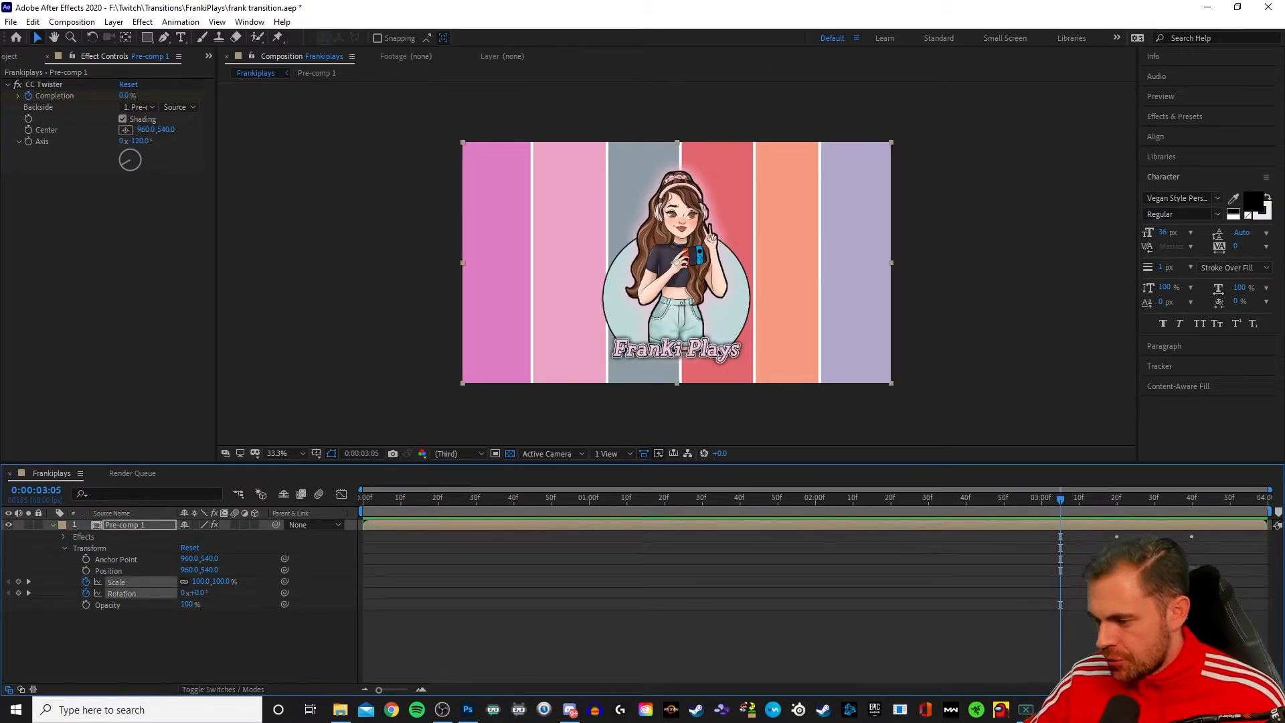
pyautogui.press('F9')
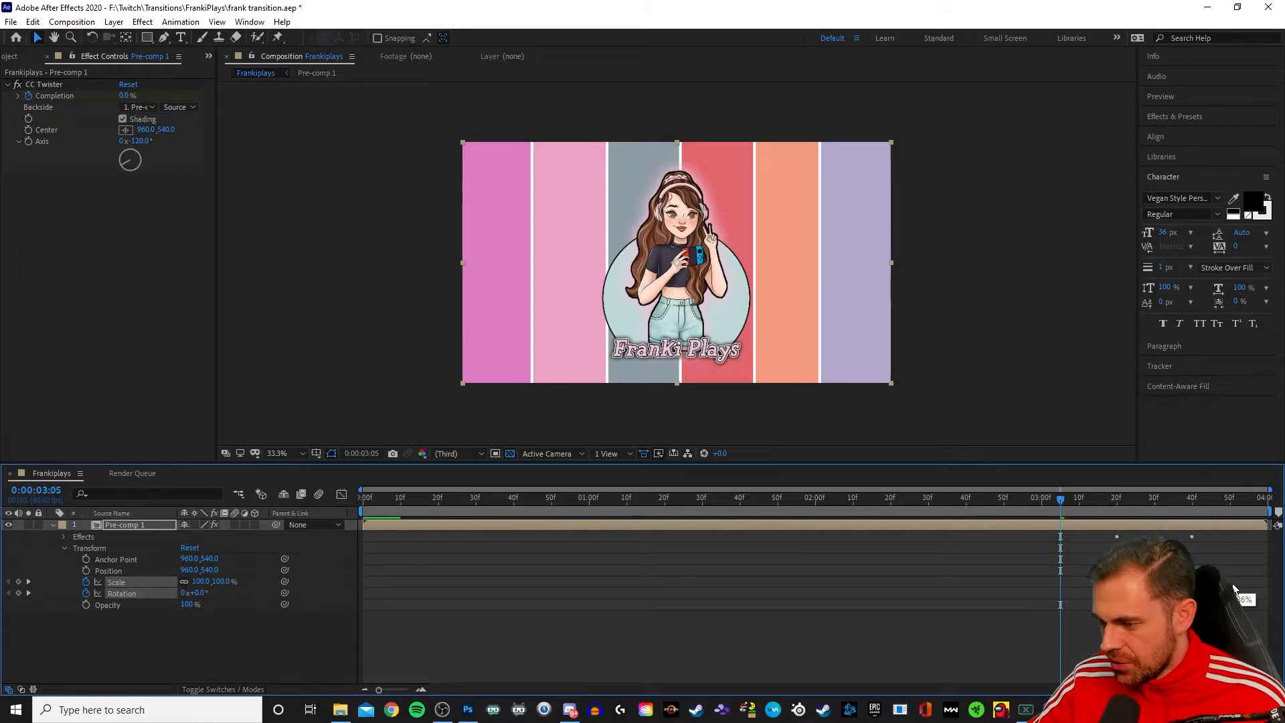
pyautogui.moveTo(1275, 590); pyautogui.dragTo(1271, 590)
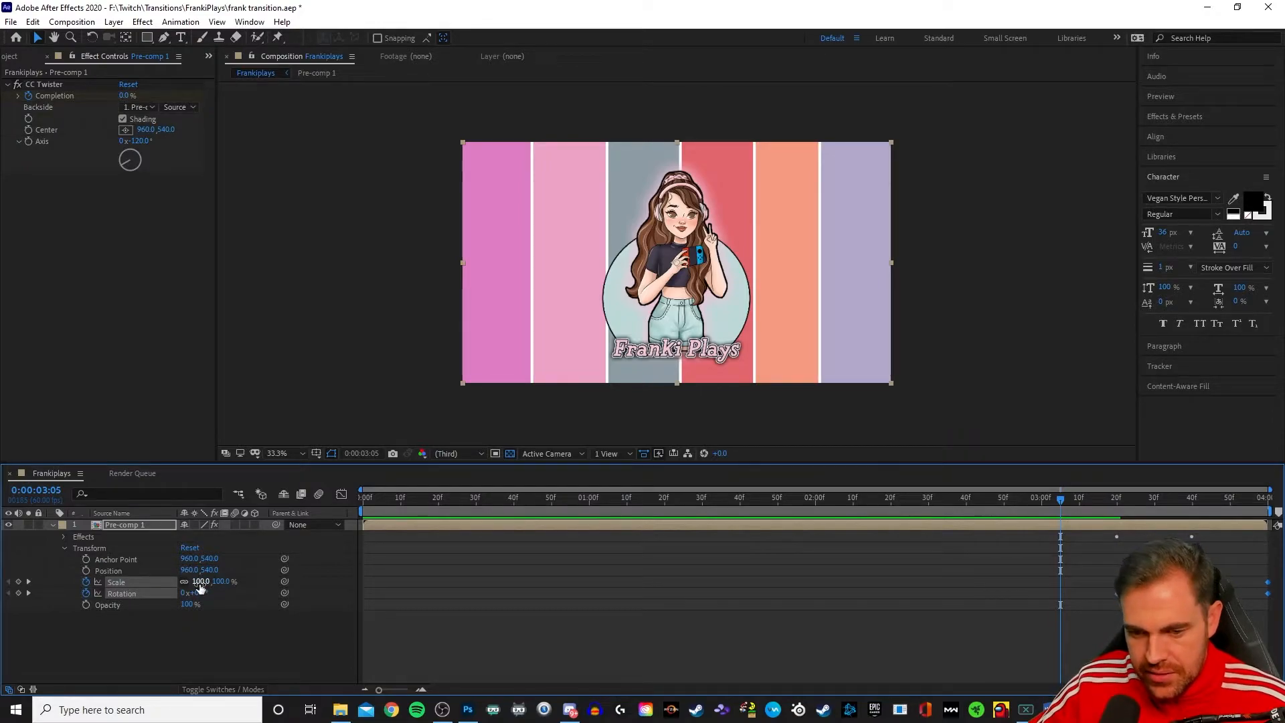
# - At 0:00:03:59, add Scale and Rotation keyframes to Pre-comp 1 and set the Rotation to 359.8°
pyautogui.click(1163, 513)
pyautogui.moveTo(1161, 499); pyautogui.dragTo(1269, 507)
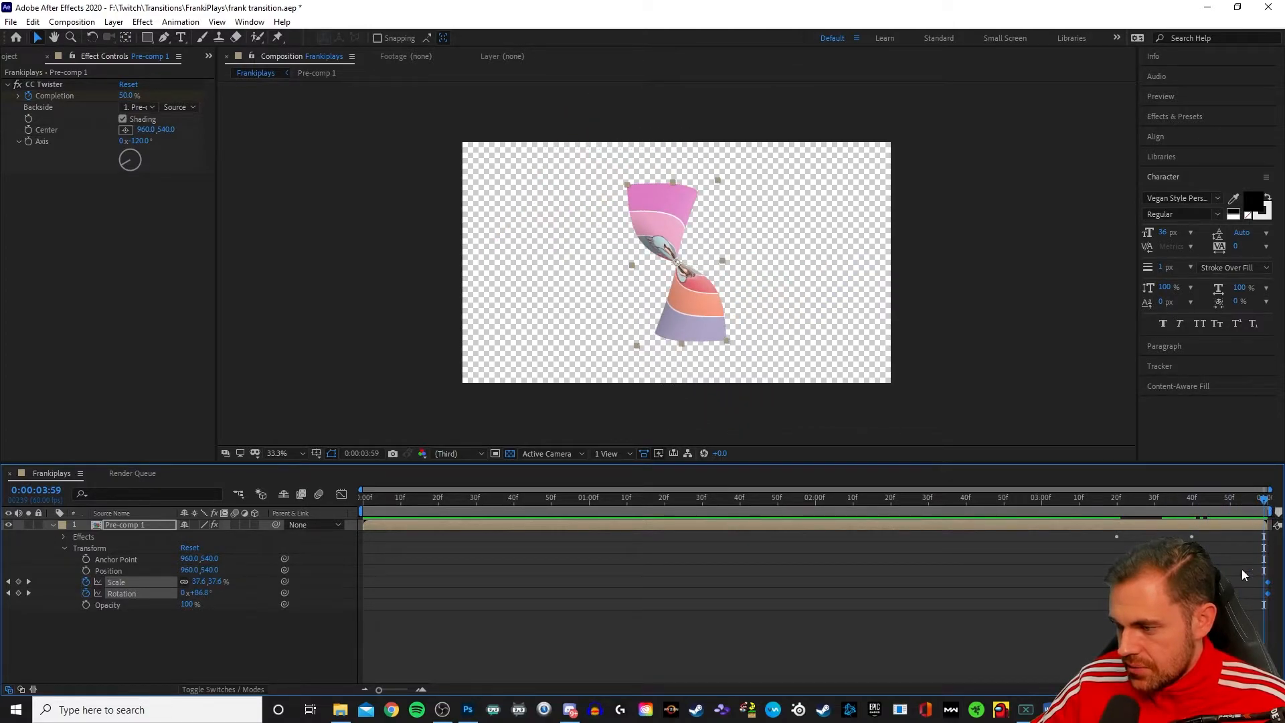
pyautogui.click(18, 581)
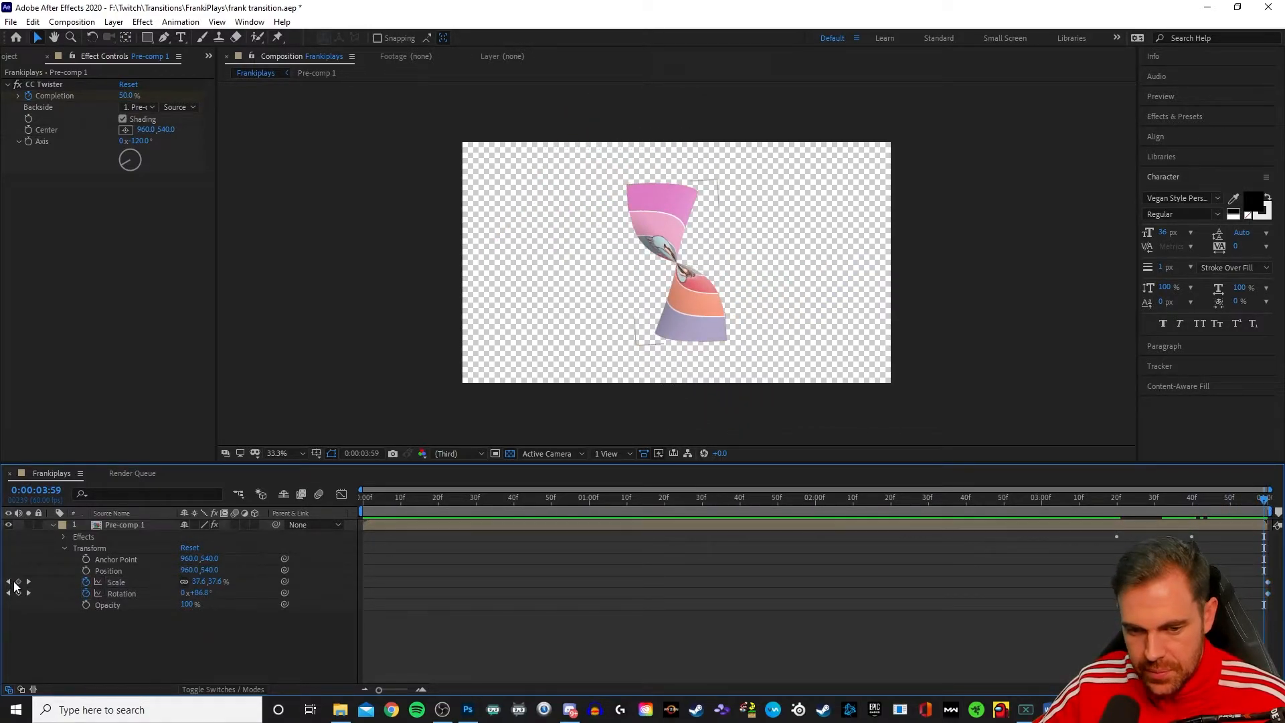
pyautogui.click(18, 593)
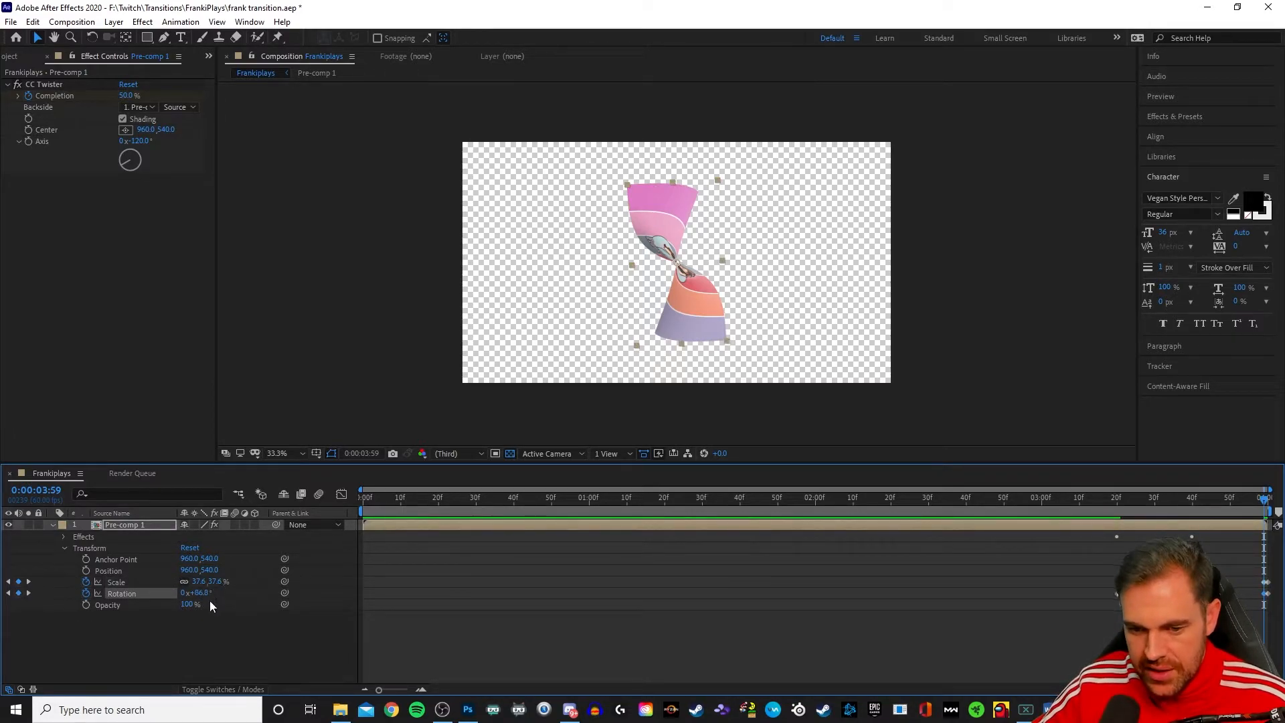
pyautogui.moveTo(200, 593); pyautogui.dragTo(365, 599)
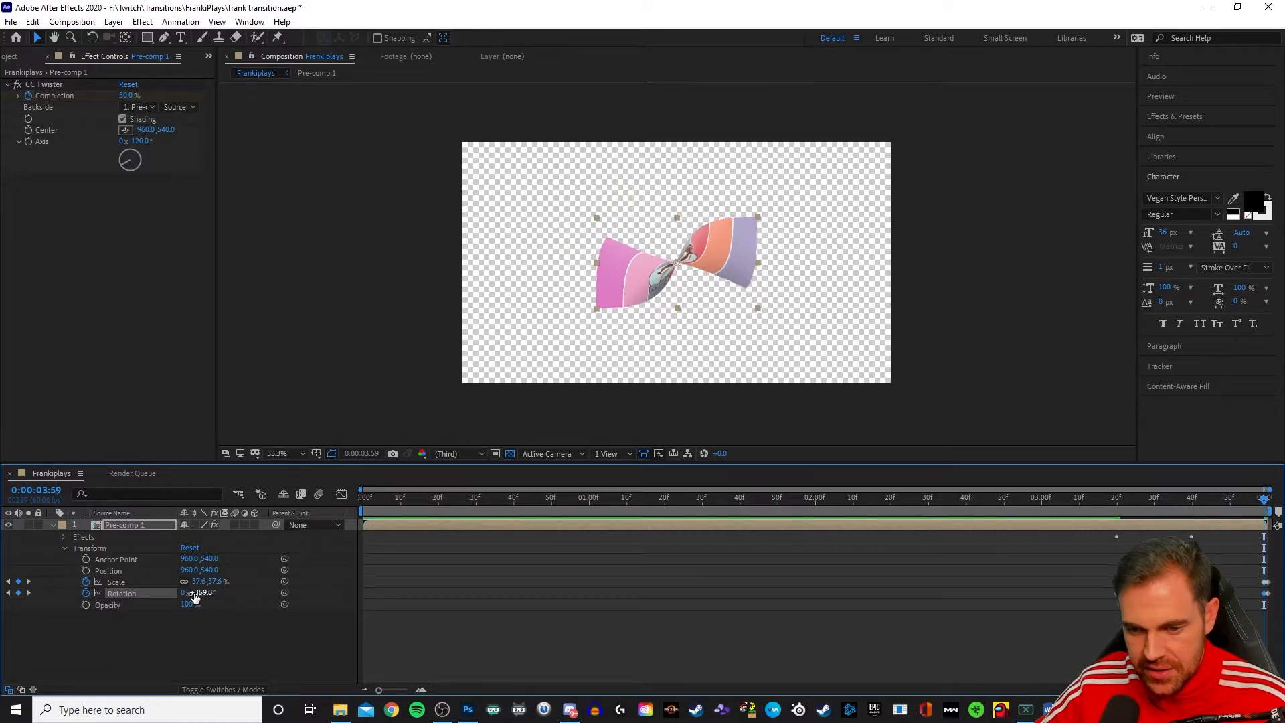
# - Set the Scale of Pre-comp 1 to 0% at 0:00:03:59
pyautogui.moveTo(222, 581); pyautogui.dragTo(201, 587)
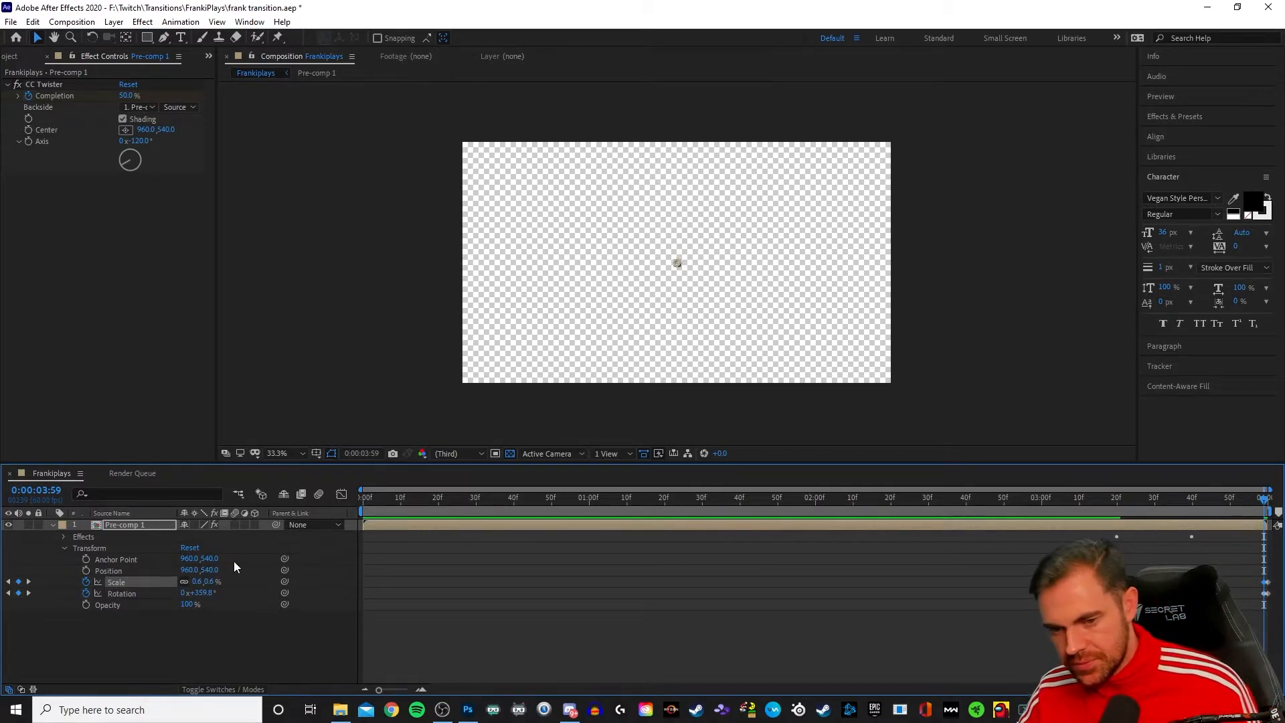
pyautogui.click(211, 582)
pyautogui.write('0')
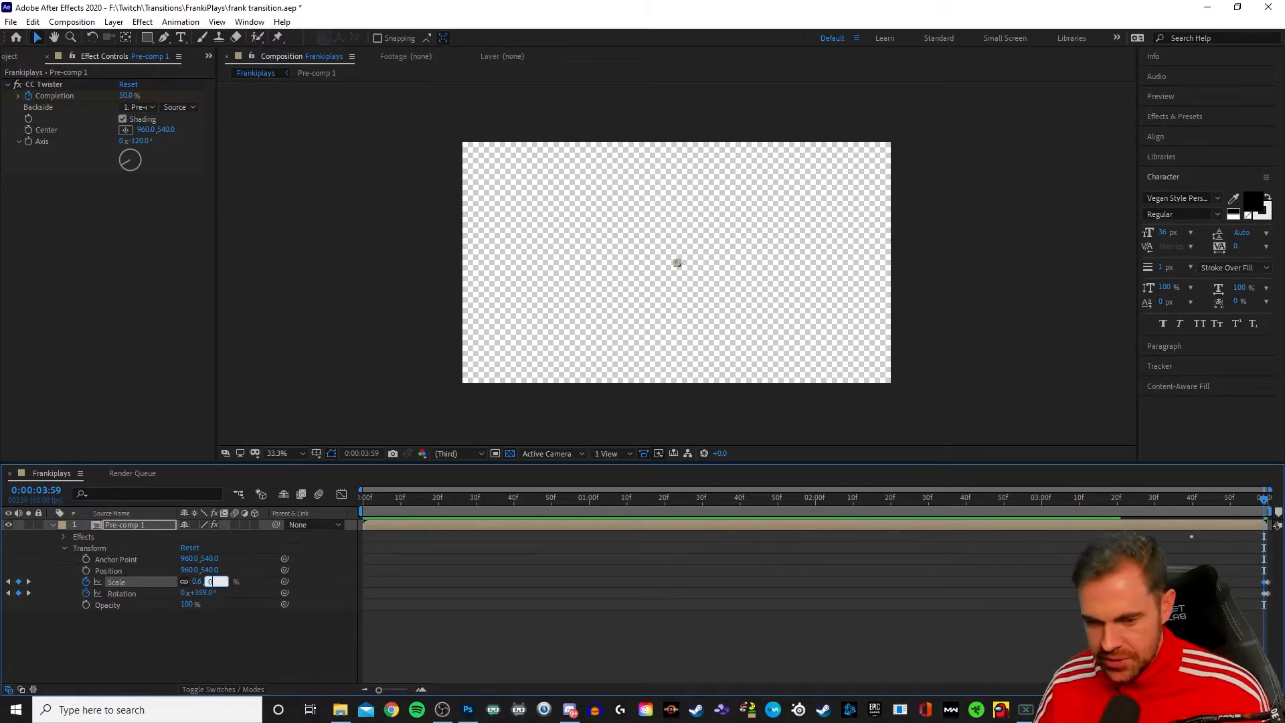
pyautogui.click(245, 648)
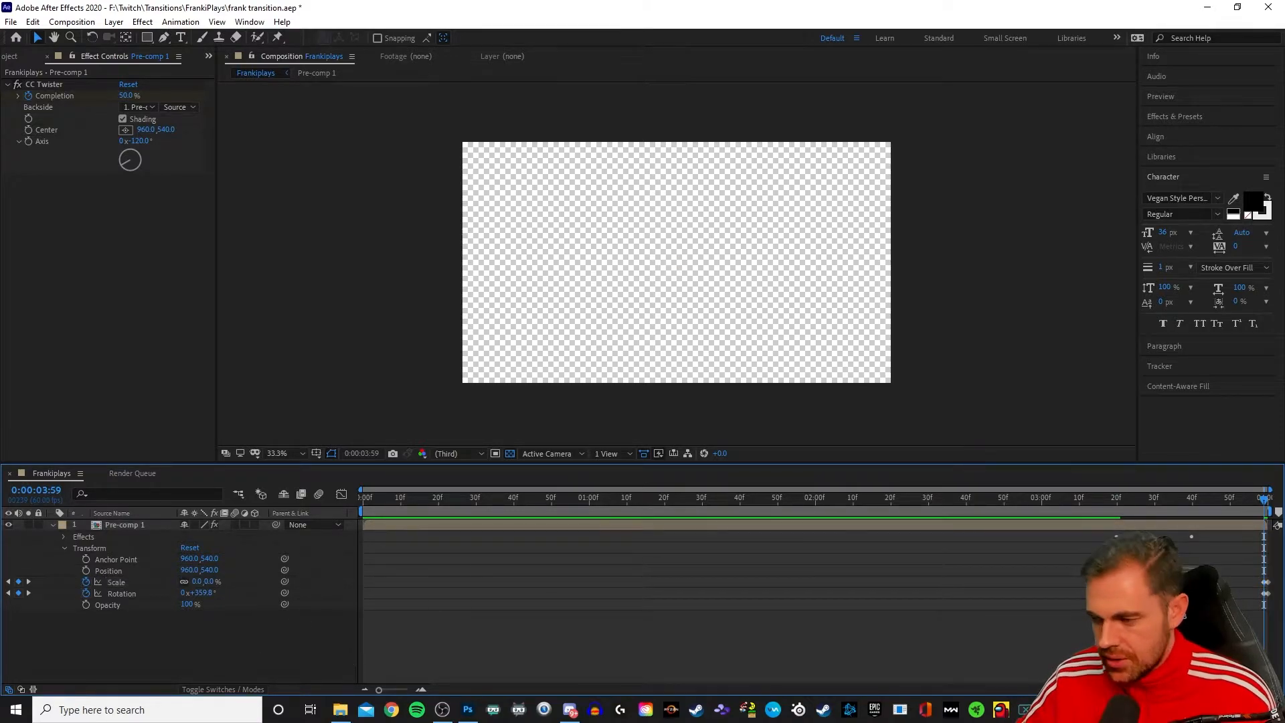
# - Play a preview of the Frankiplays composition and scrub through the timeline to check the transition
pyautogui.moveTo(1264, 500); pyautogui.dragTo(982, 541)
pyautogui.rightClick(893, 641)
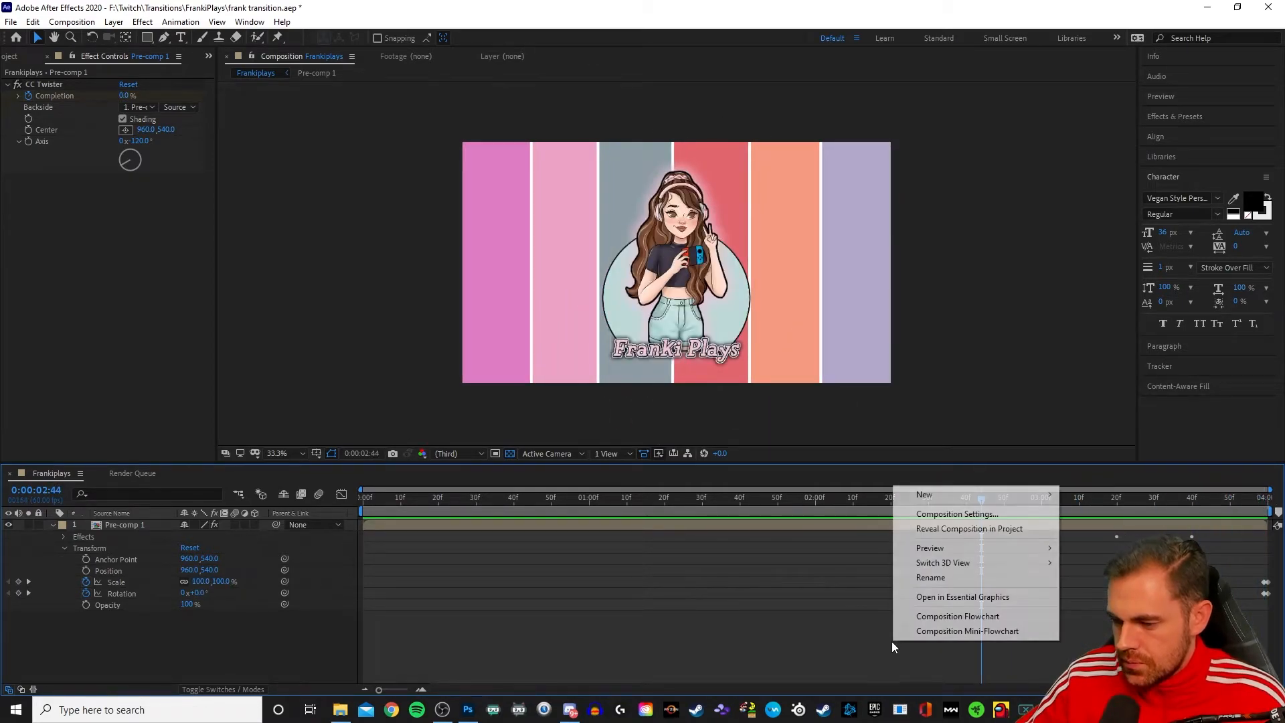
pyautogui.moveTo(974, 548)
pyautogui.click(1071, 548)
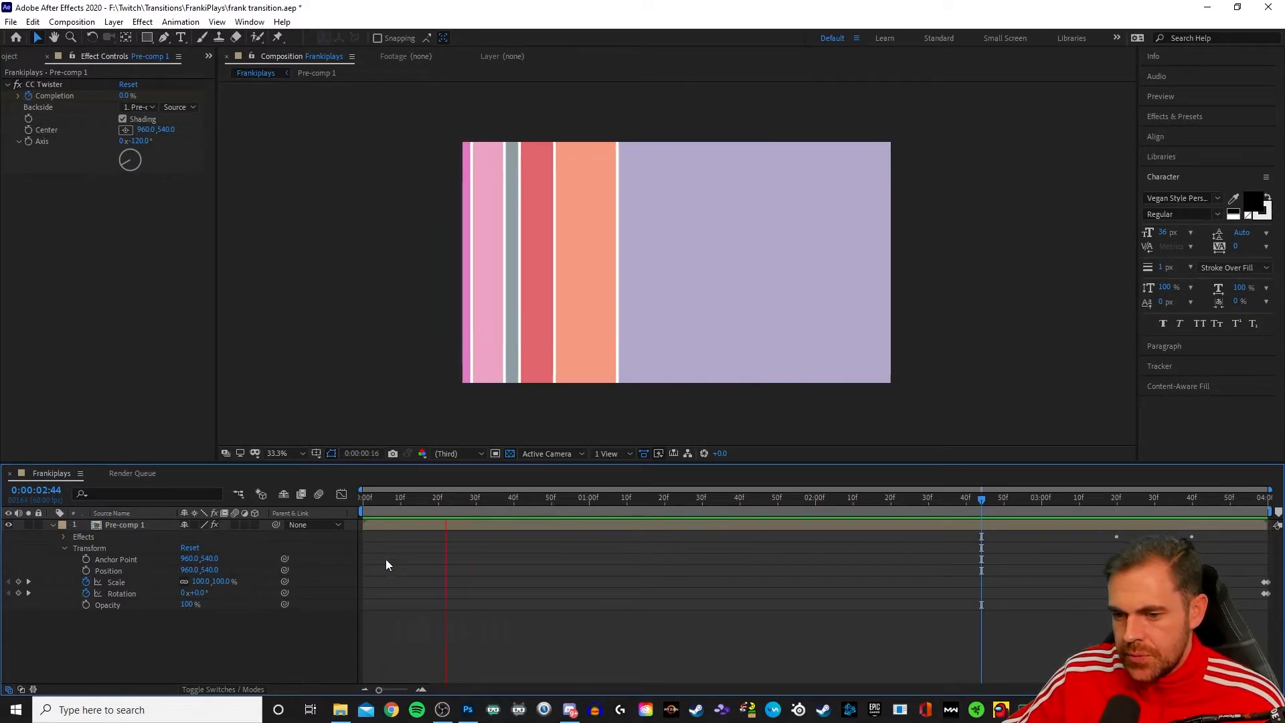
pyautogui.click(637, 503)
pyautogui.moveTo(636, 499); pyautogui.dragTo(597, 529)
# - Save the project as a new file named "frank transition final.aep" in the FrankiPlays folder
pyautogui.click(11, 22)
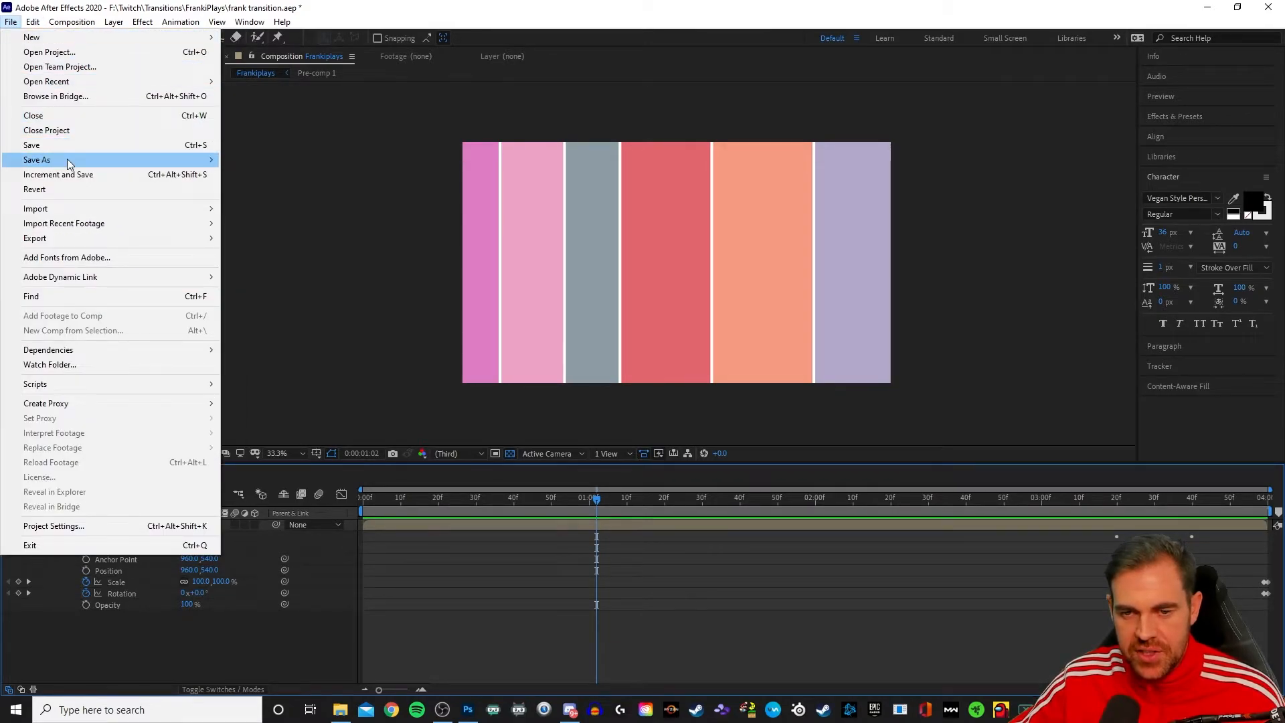
pyautogui.moveTo(66, 158)
pyautogui.click(250, 165)
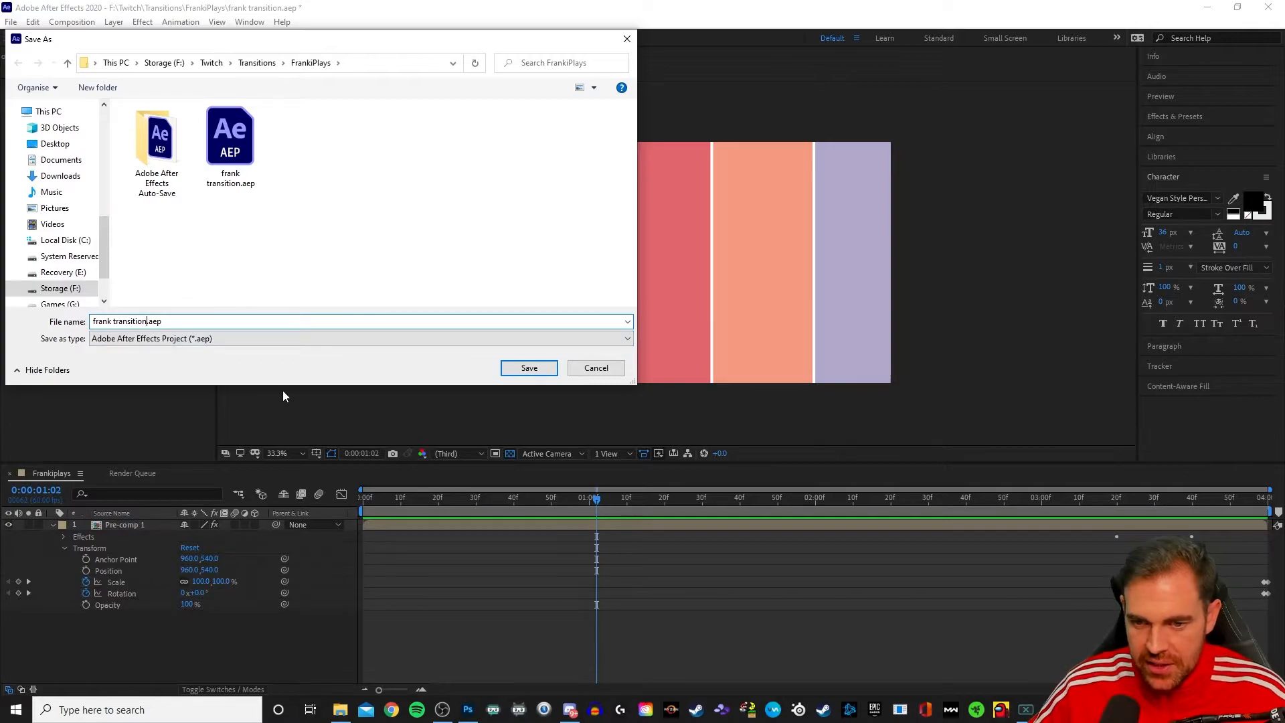
pyautogui.write('final')
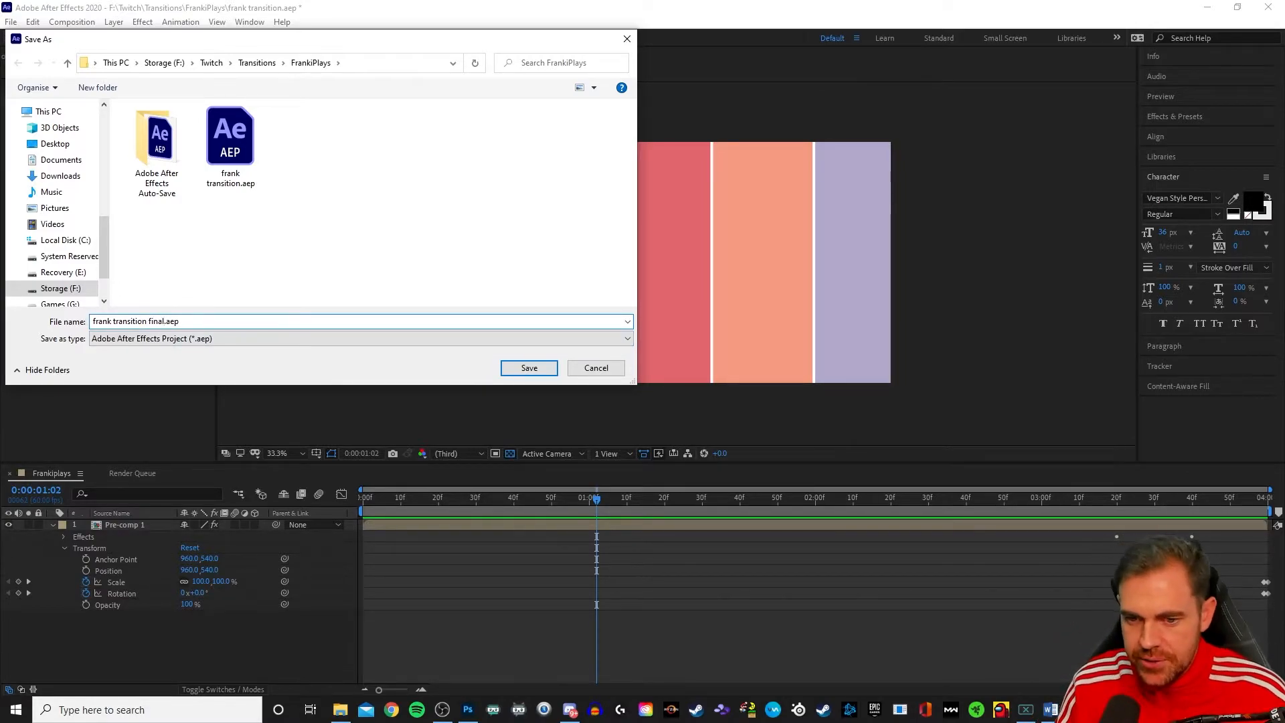
pyautogui.press('Return')
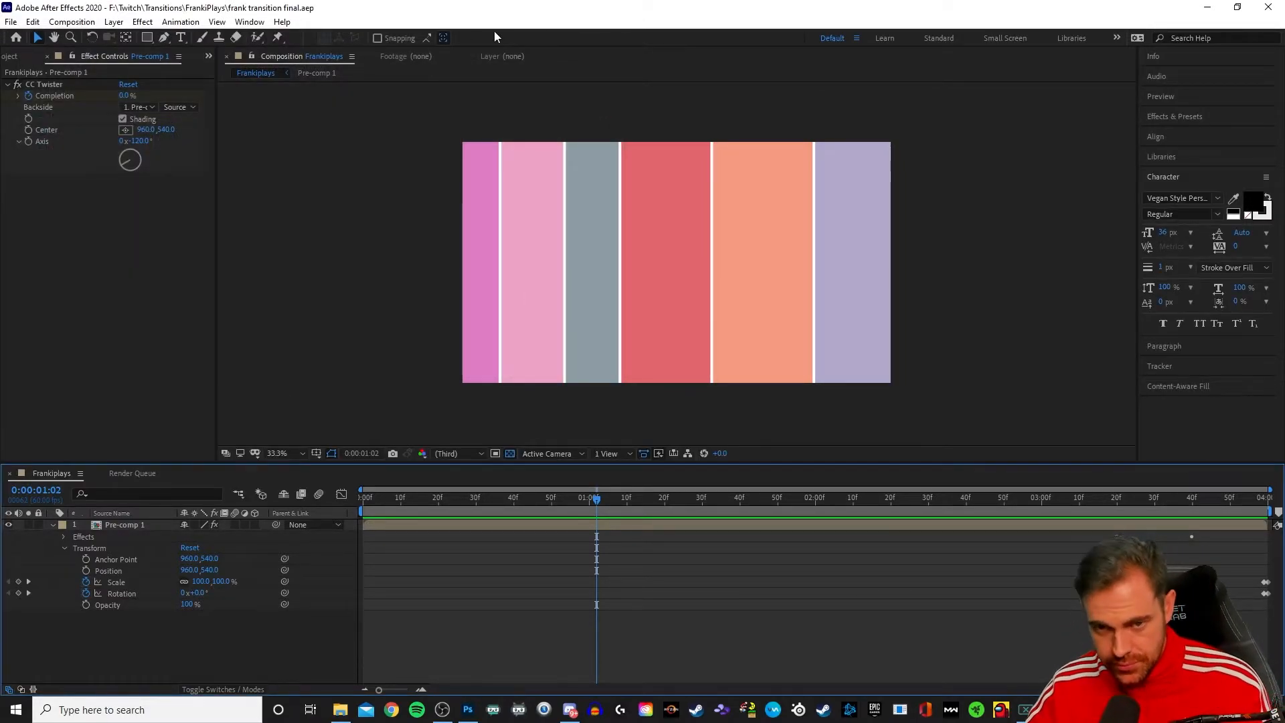
# - Export the Frankiplays composition to the Adobe Media Encoder queue and remove the duplicate Frankiplays_1.mov item from it
pyautogui.click(10, 21)
pyautogui.moveTo(32, 21)
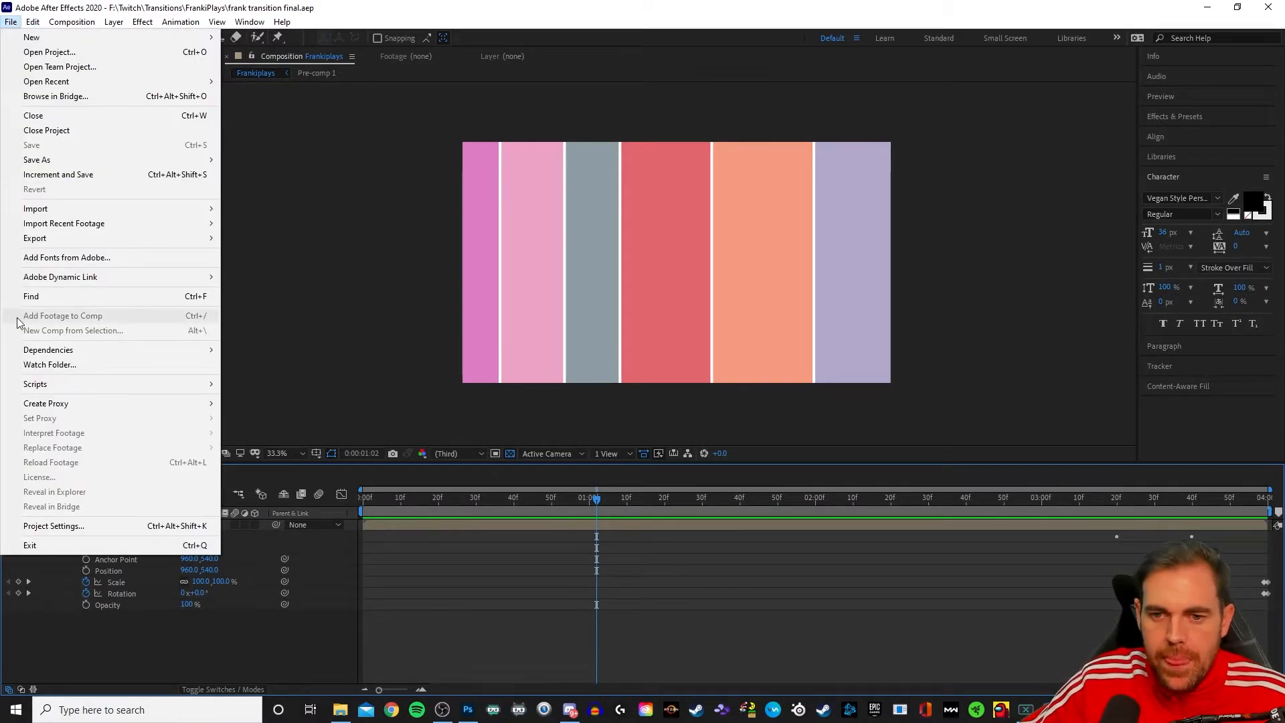
pyautogui.moveTo(155, 236)
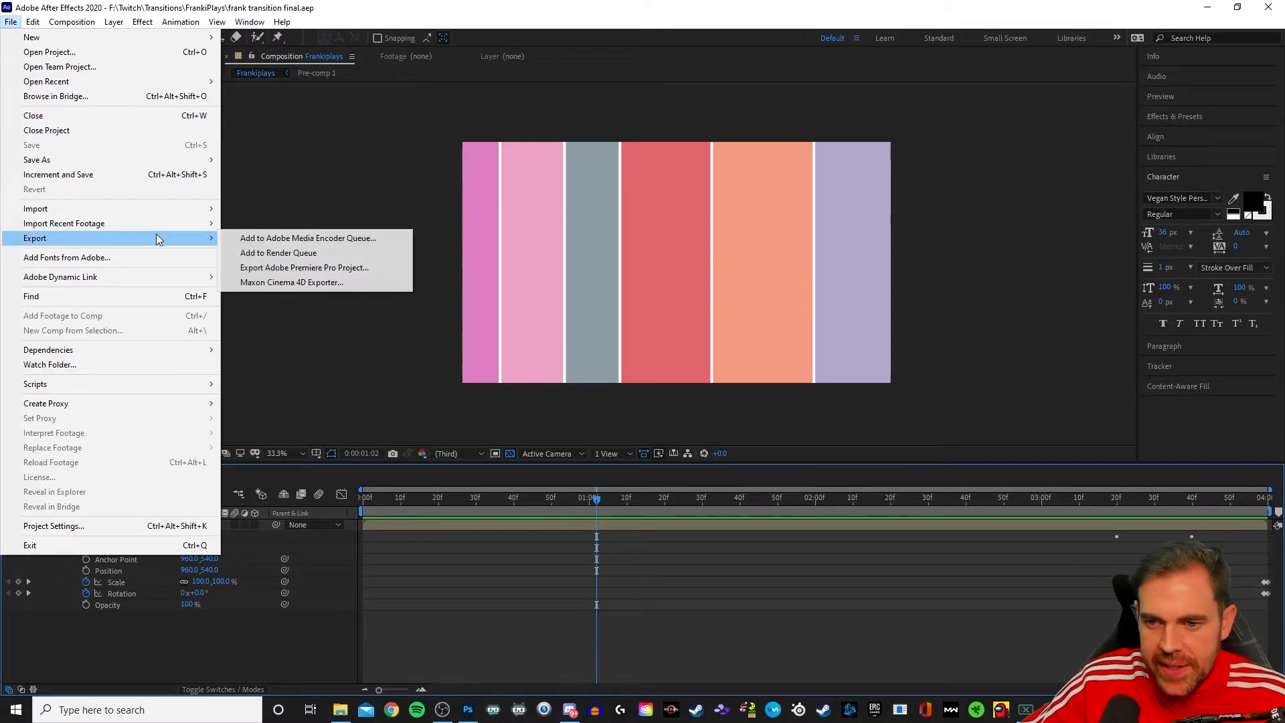
pyautogui.click(309, 239)
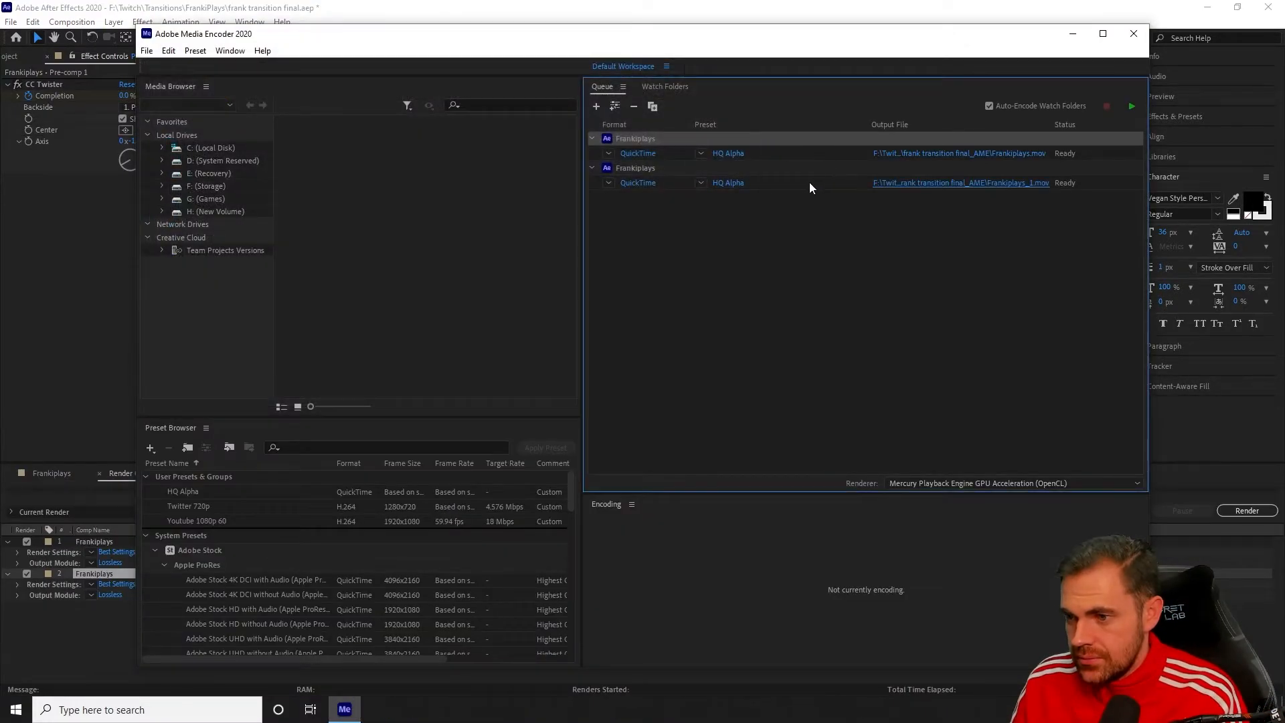
pyautogui.click(809, 182)
pyautogui.press('Delete')
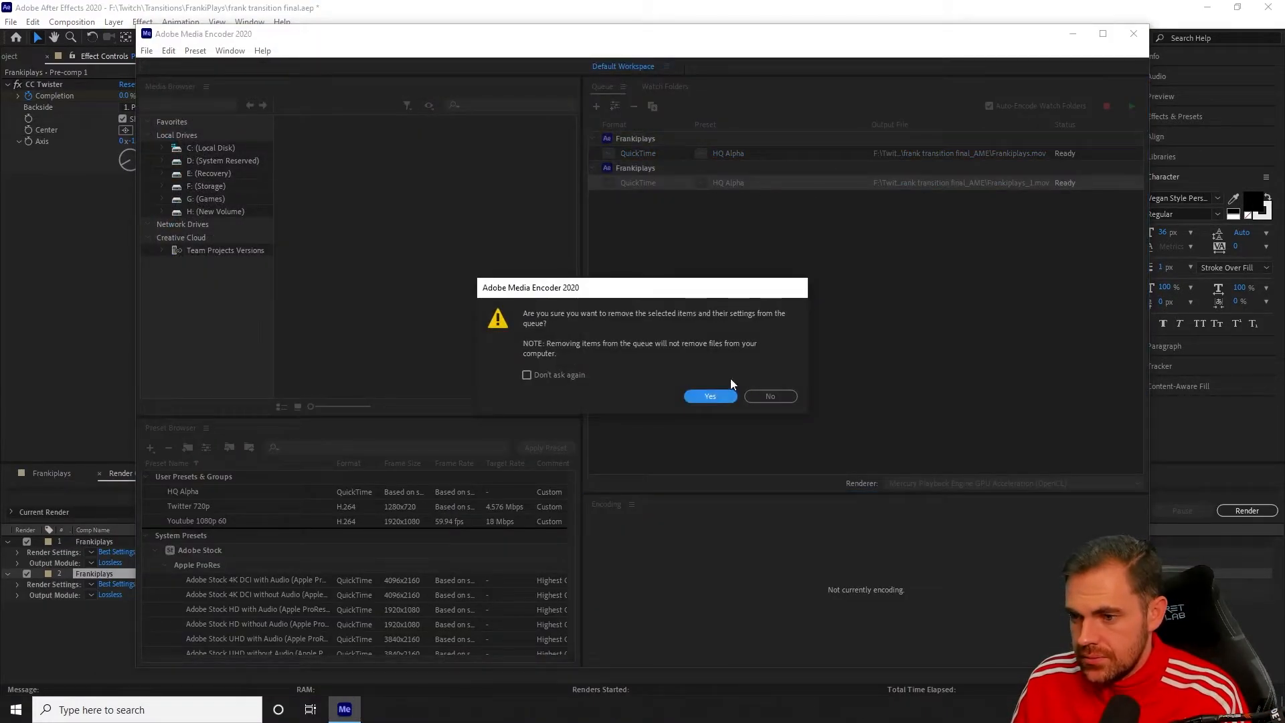
pyautogui.click(711, 396)
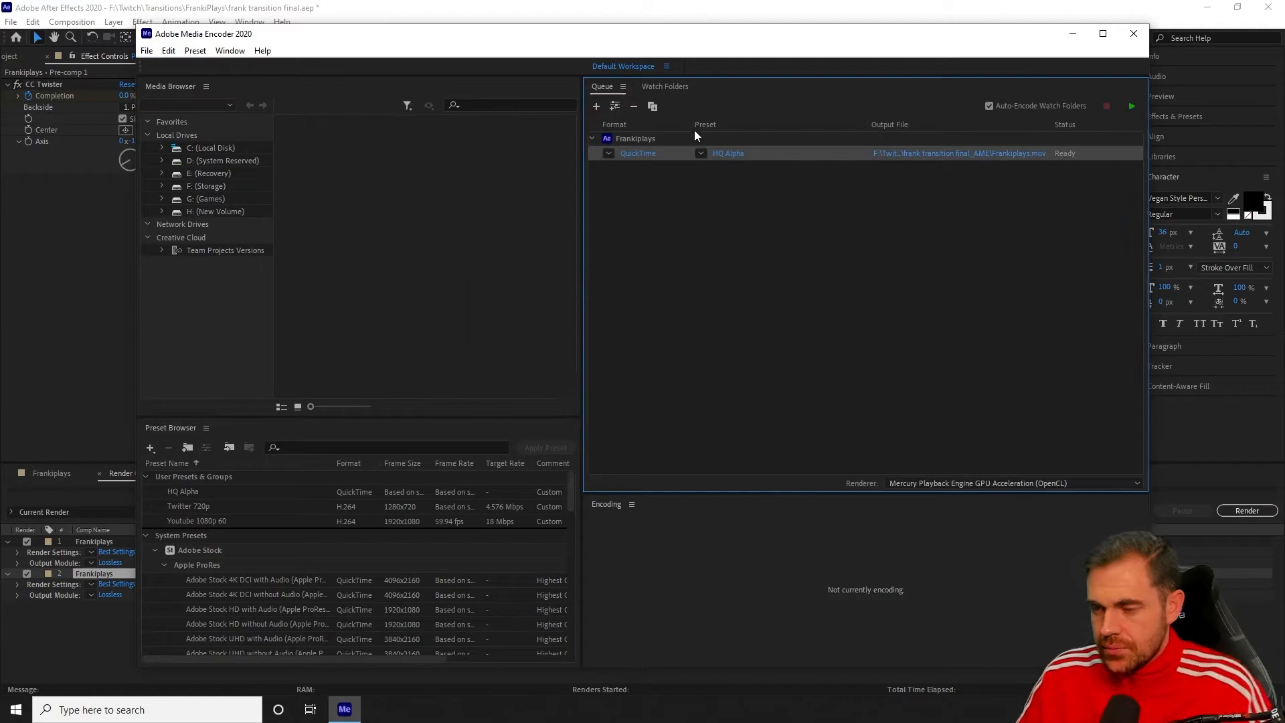
# - Review the video export settings of the queued QuickTime item, including codec, frame rate, Render at Maximum Depth and the alpha depth option
pyautogui.click(726, 154)
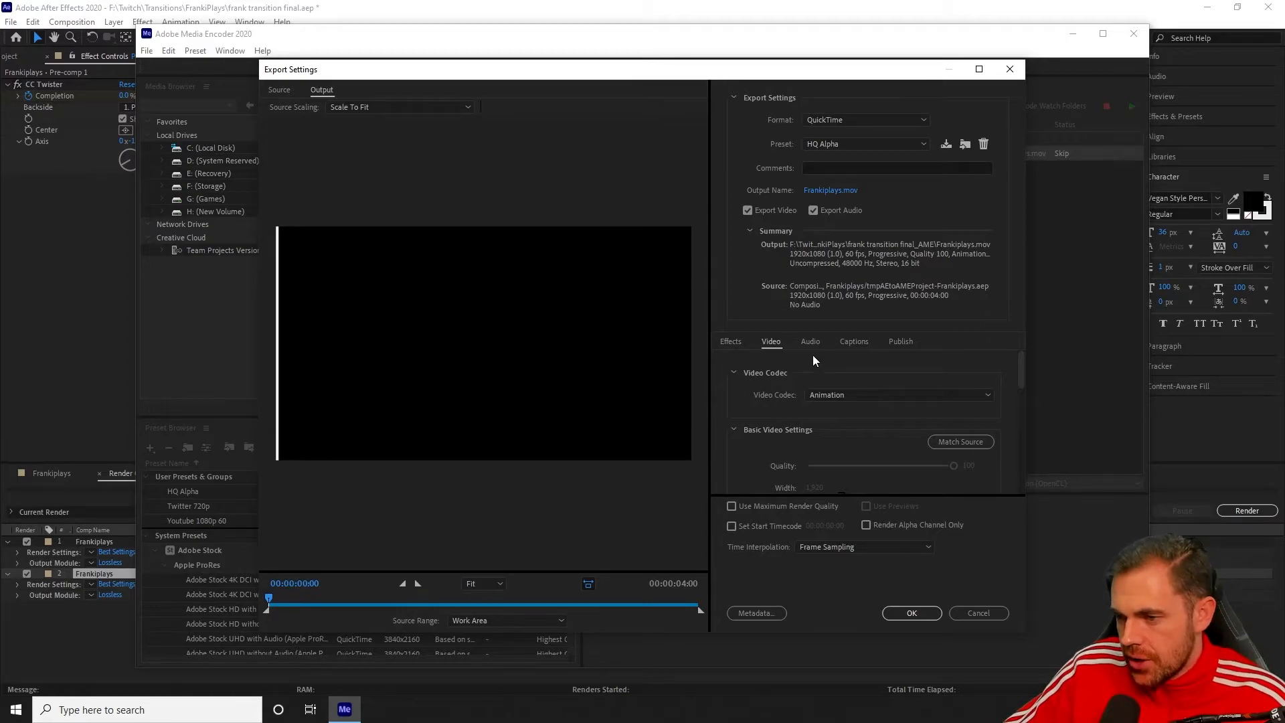
pyautogui.scroll(-3, 813, 360)
pyautogui.scroll(3, 812, 360)
pyautogui.moveTo(1021, 378); pyautogui.dragTo(1020, 402)
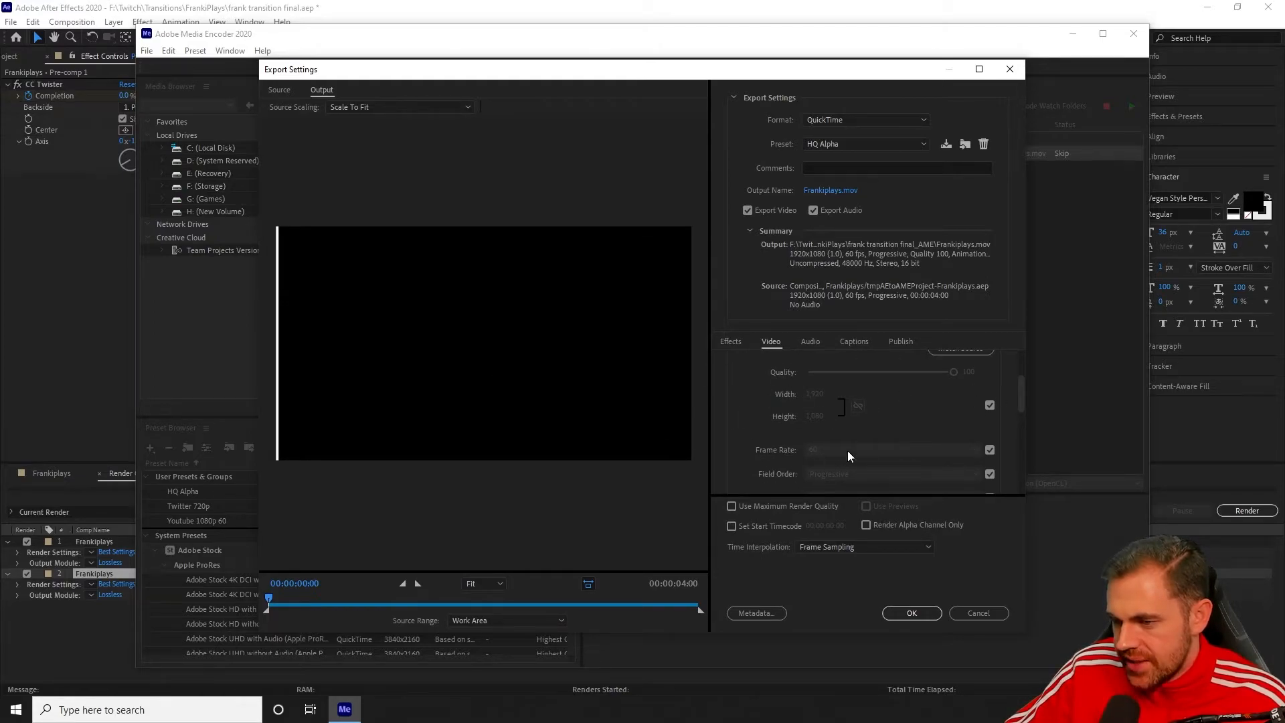
pyautogui.moveTo(1023, 387); pyautogui.dragTo(1019, 411)
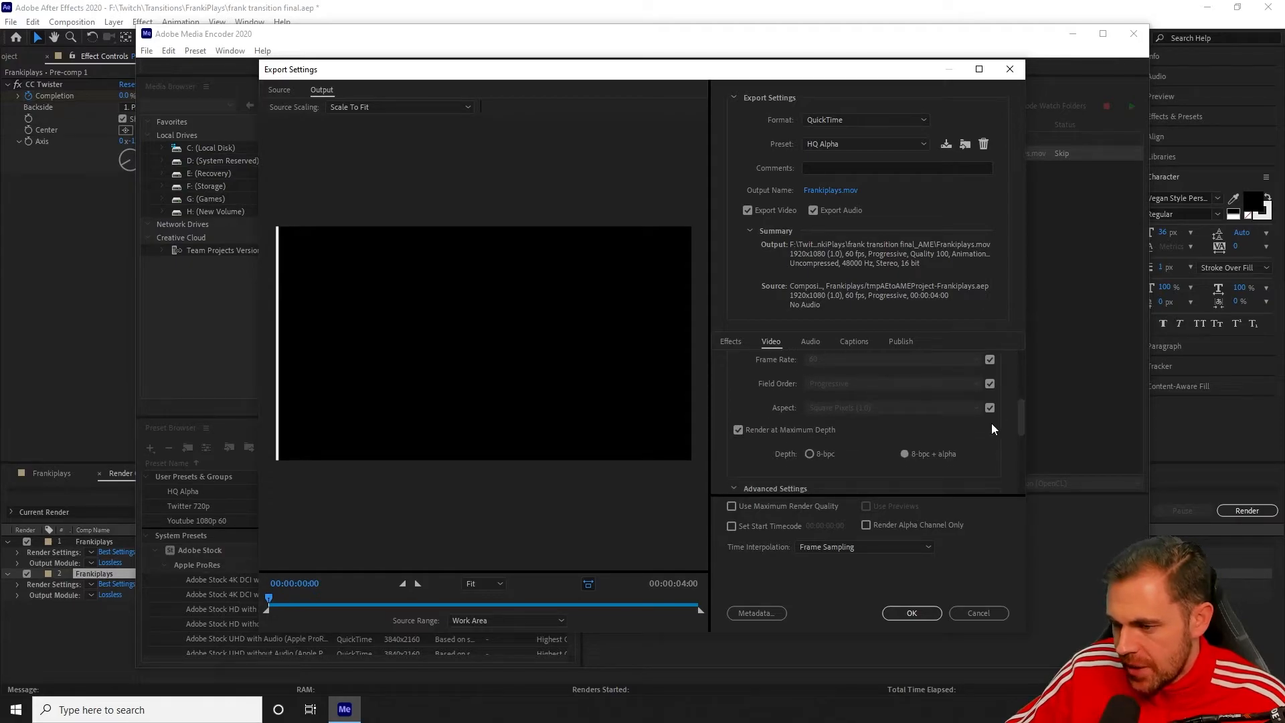
pyautogui.scroll(-2, 1018, 422)
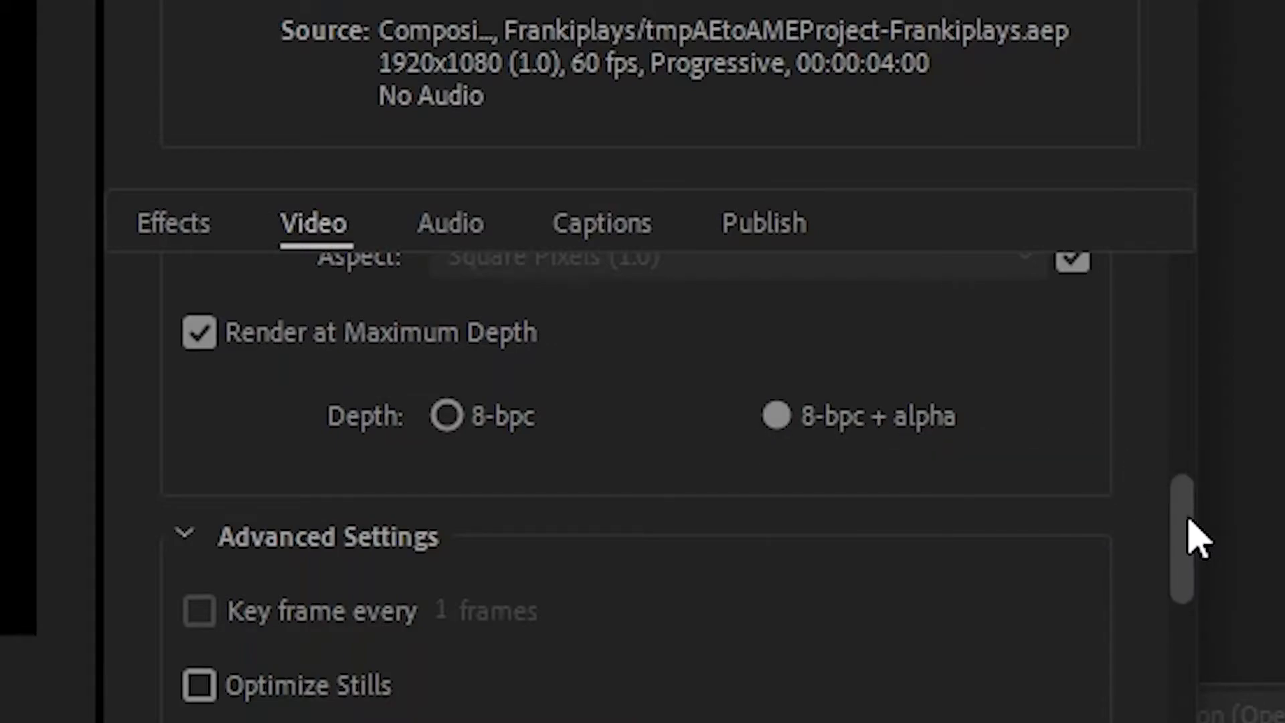
pyautogui.scroll(1, 1195, 532)
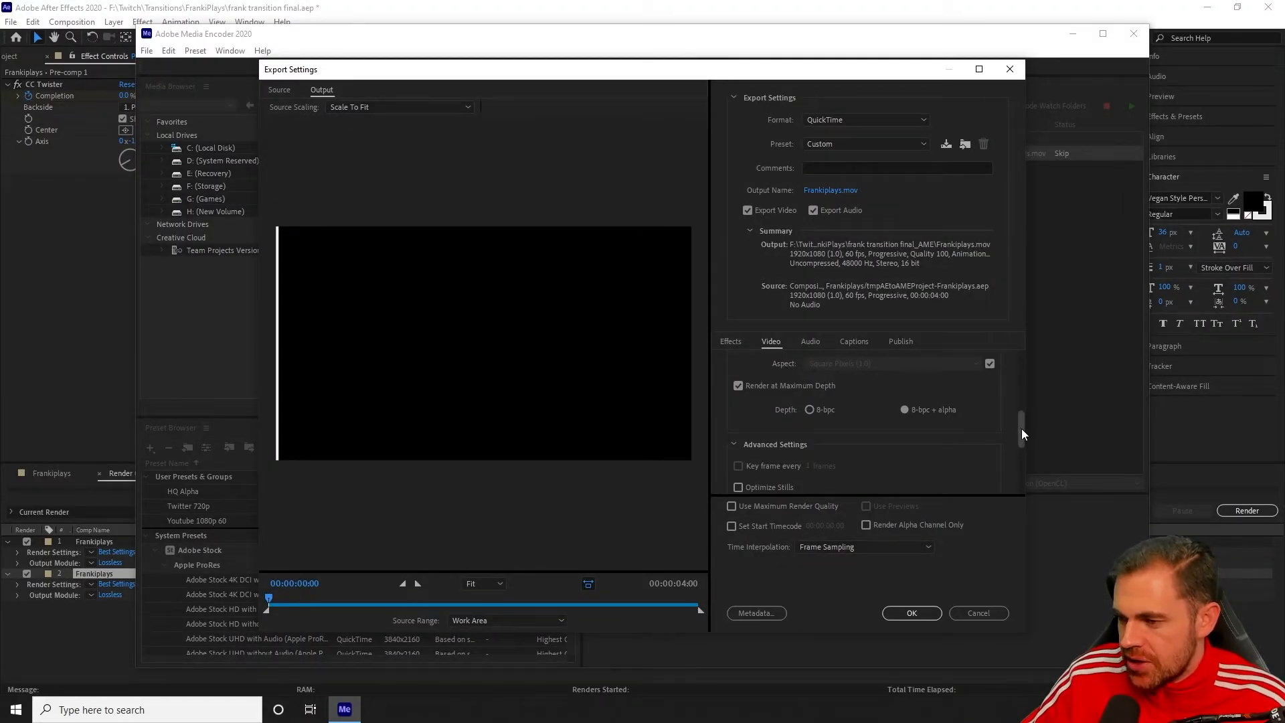
pyautogui.moveTo(1021, 429); pyautogui.dragTo(998, 351)
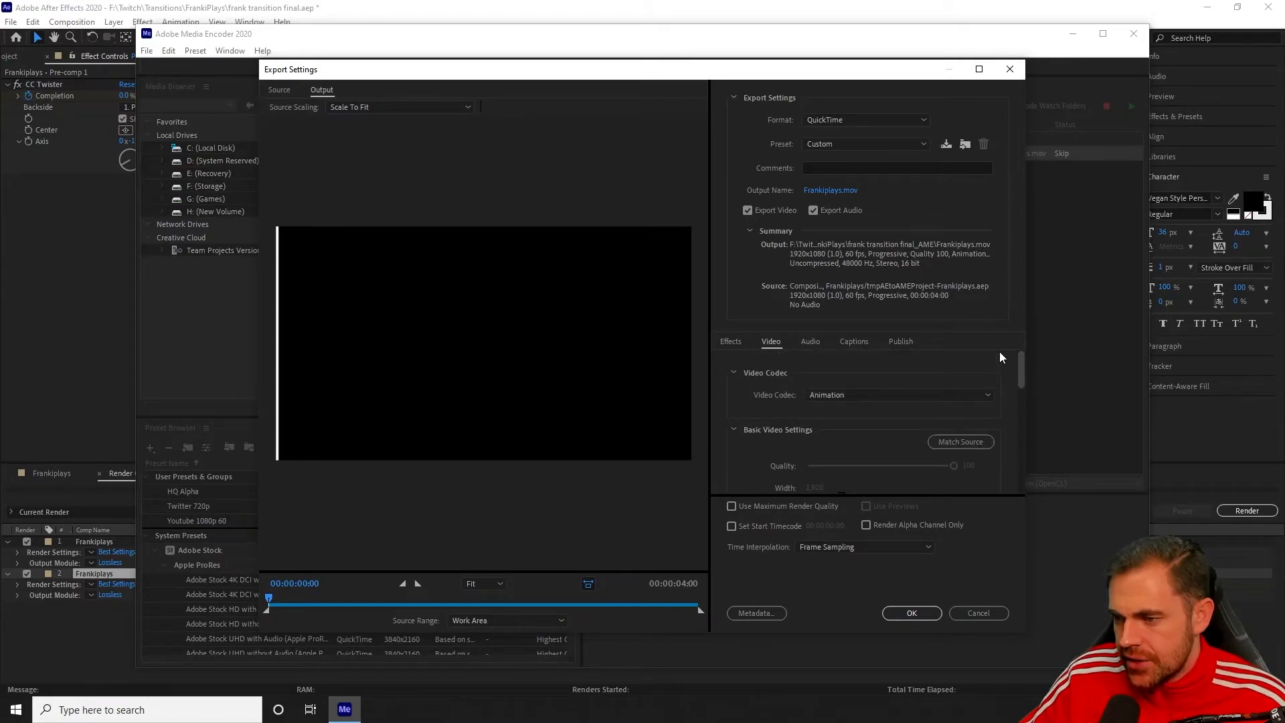
# - Look through the audio and effects export settings of the queued item and return to its video settings
pyautogui.click(810, 343)
pyautogui.moveTo(1022, 400)
pyautogui.mouseDown()
pyautogui.moveTo(1024, 475)
pyautogui.moveTo(1018, 391)
pyautogui.mouseUp()
pyautogui.click(731, 341)
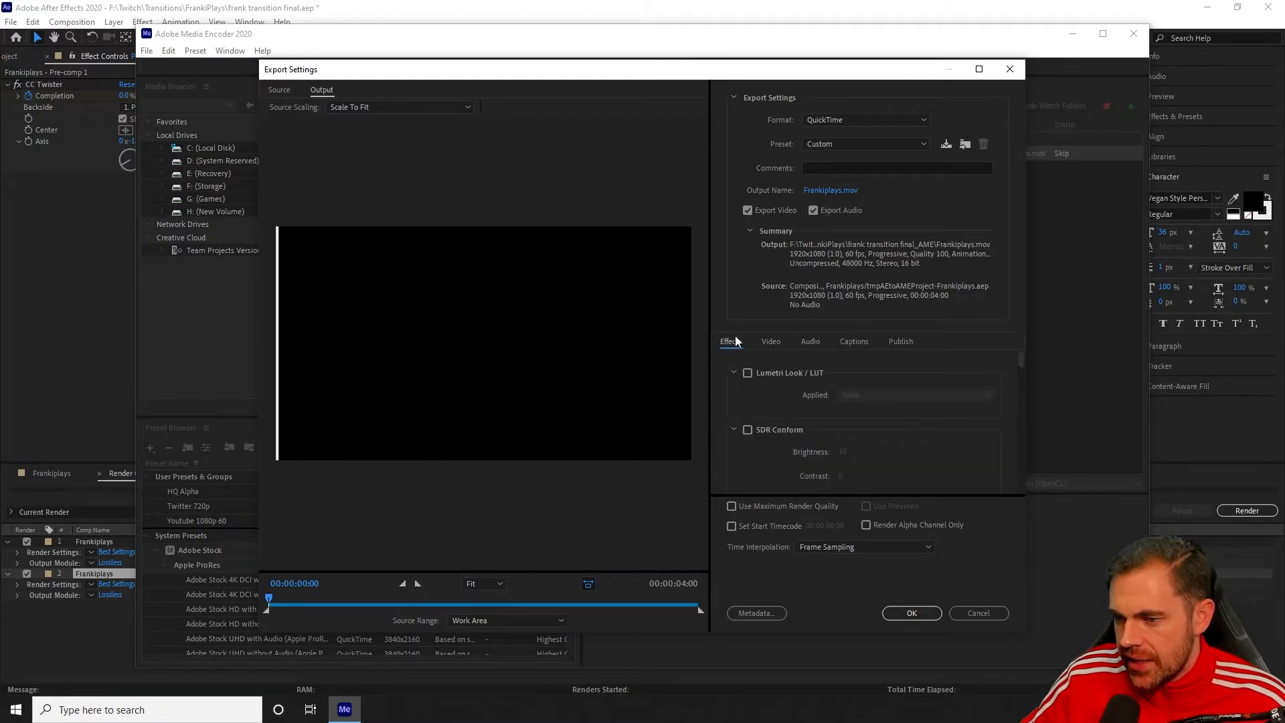
pyautogui.scroll(-6, 995, 416)
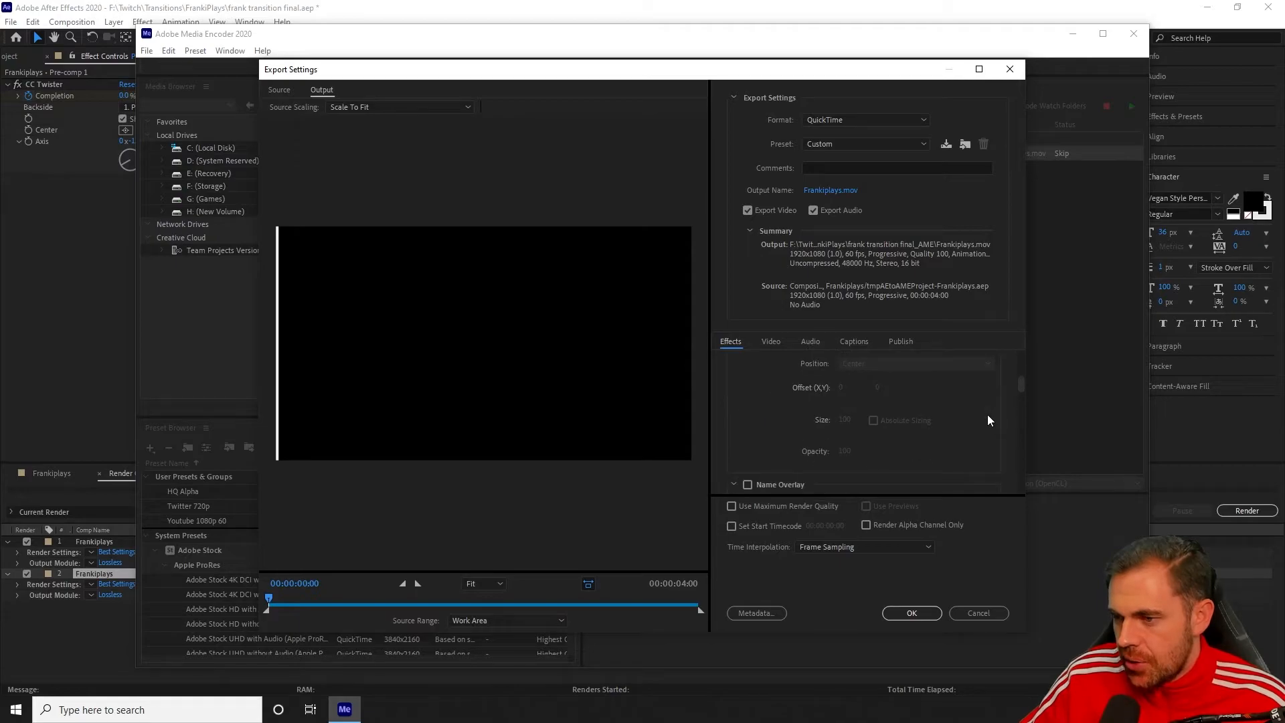
pyautogui.moveTo(1024, 416); pyautogui.dragTo(1021, 492)
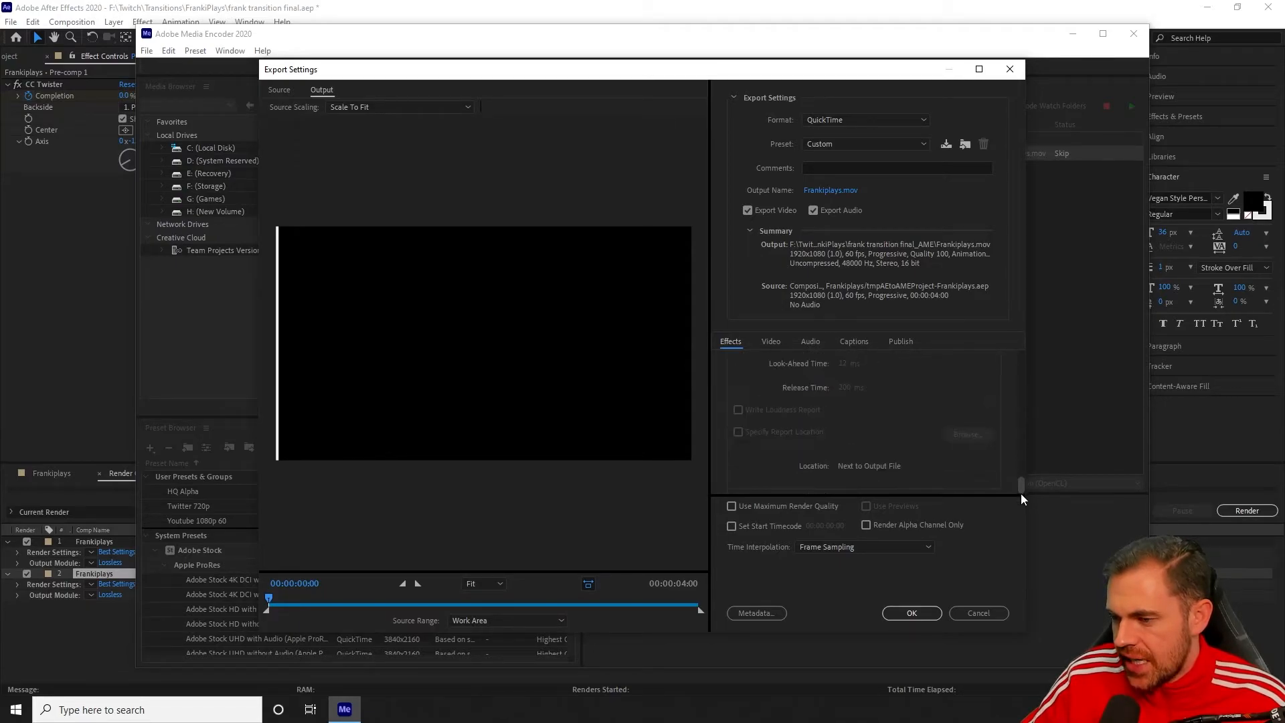
pyautogui.click(771, 342)
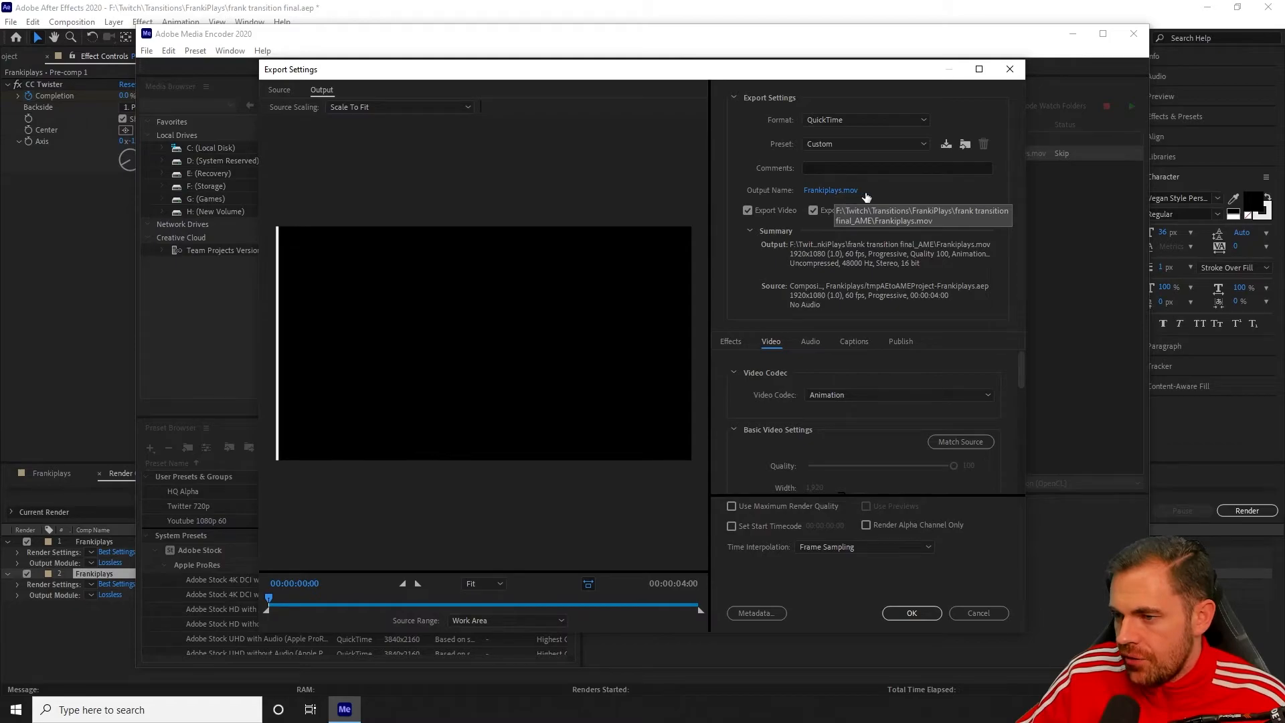
# - Set the output to Frankiplays.mov in the "frank transition final_AME" folder, accept the export settings and start encoding the queue
pyautogui.click(829, 191)
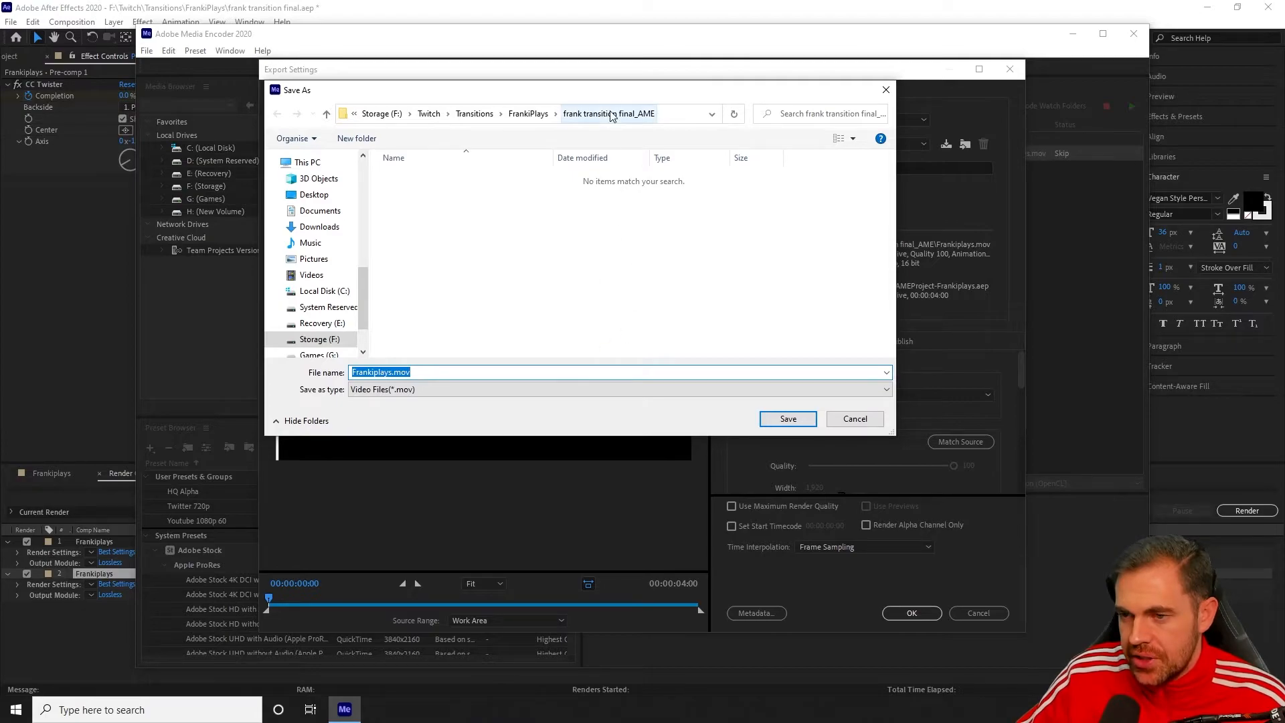
pyautogui.click(806, 420)
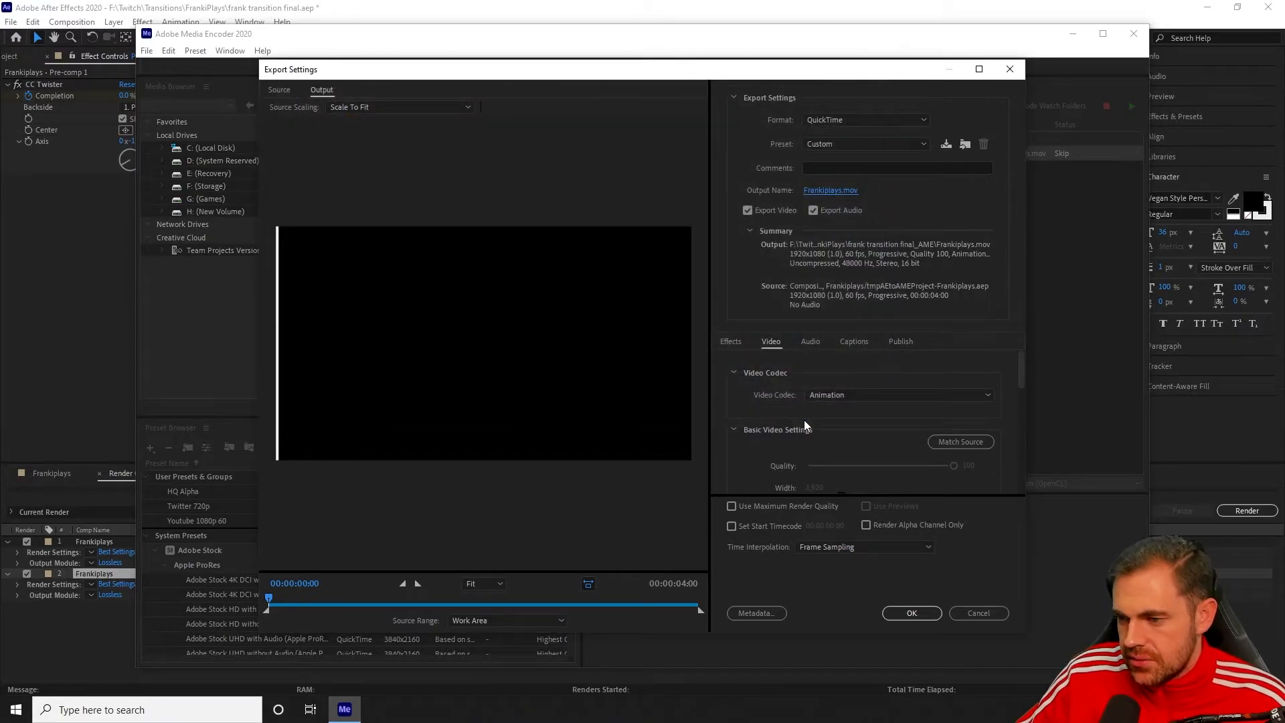
pyautogui.click(910, 613)
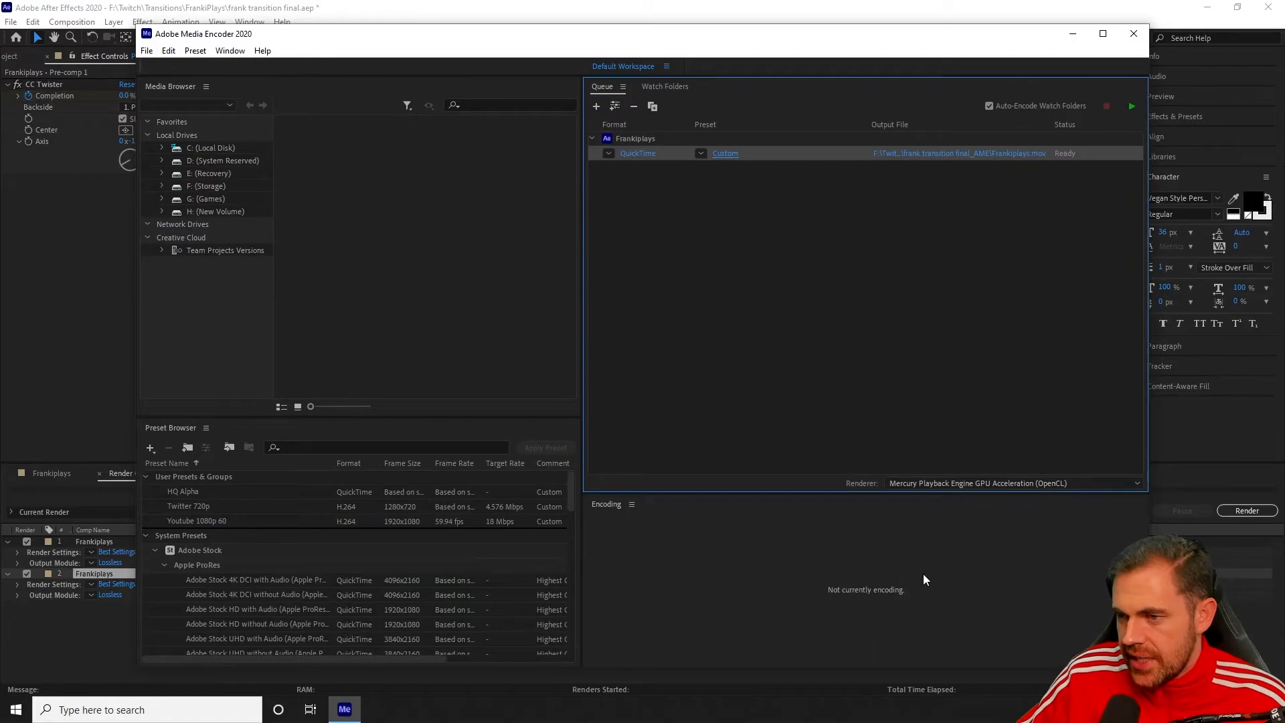
pyautogui.click(1138, 104)
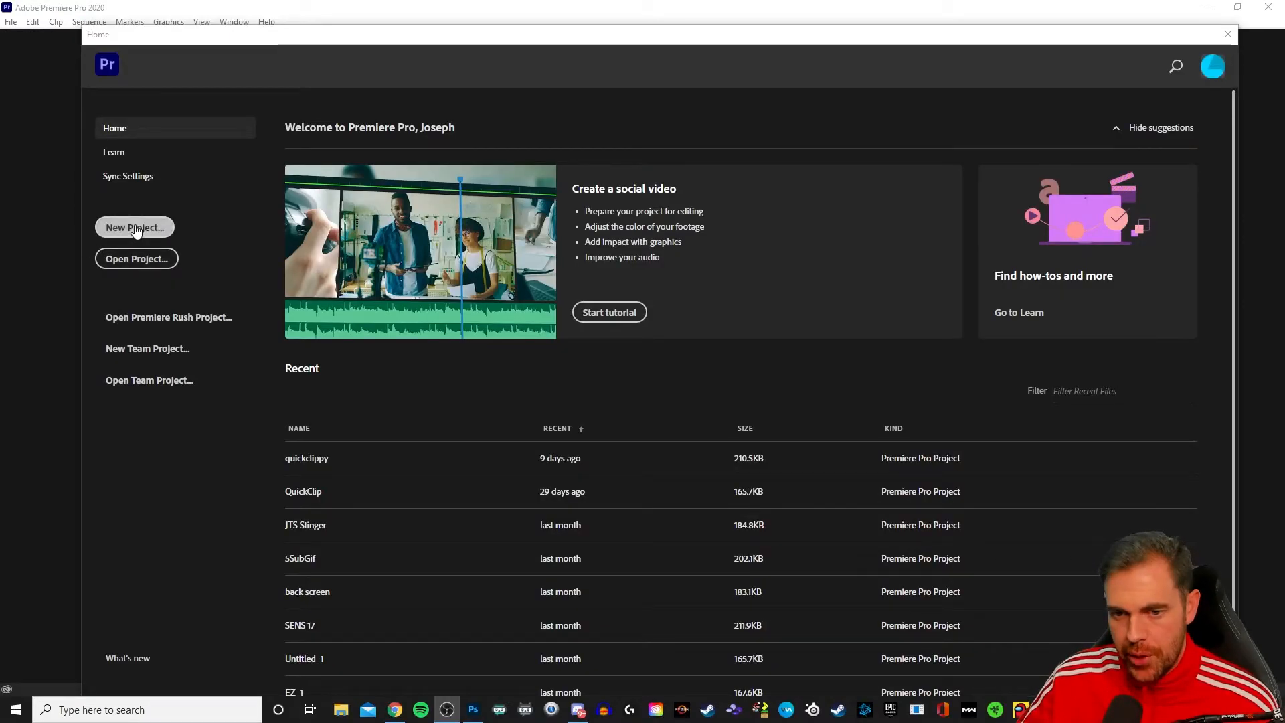
# - In Adobe Premiere Pro, create a new project named "FrankiPremTransition" located in the Transitions folder's FrankiPlays subfolder
pyautogui.click(136, 229)
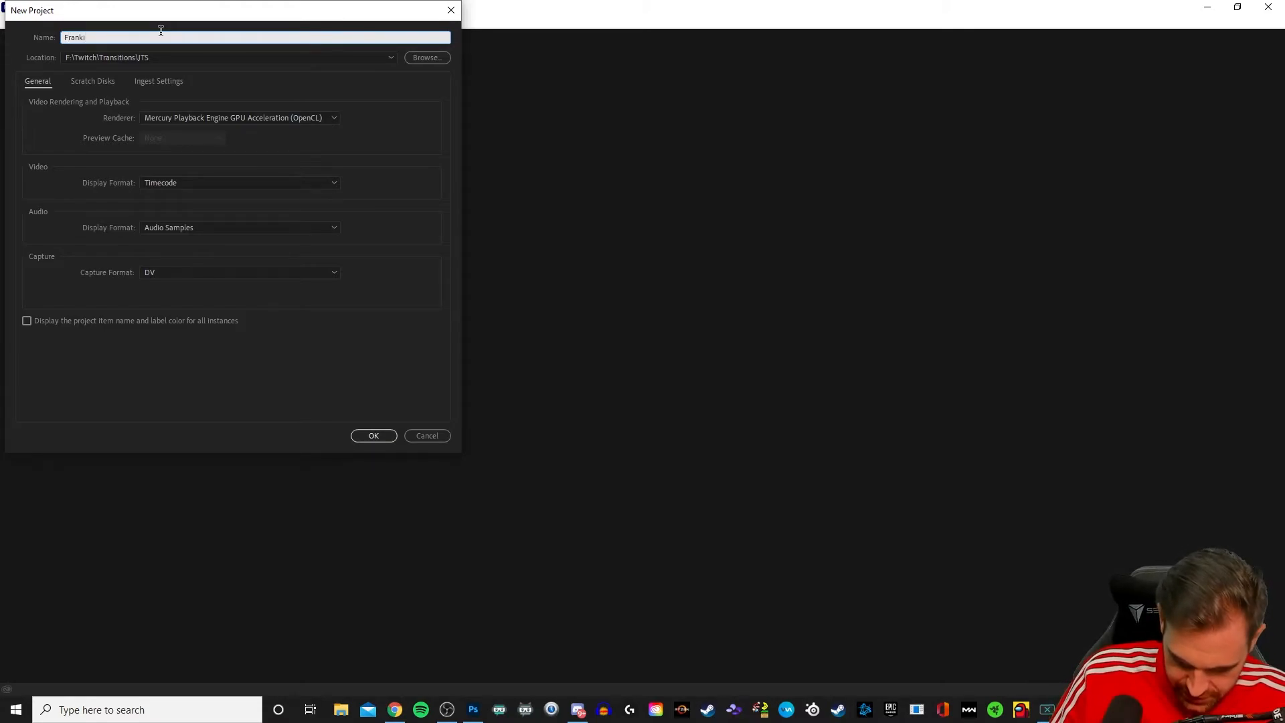
pyautogui.write('PremTransition')
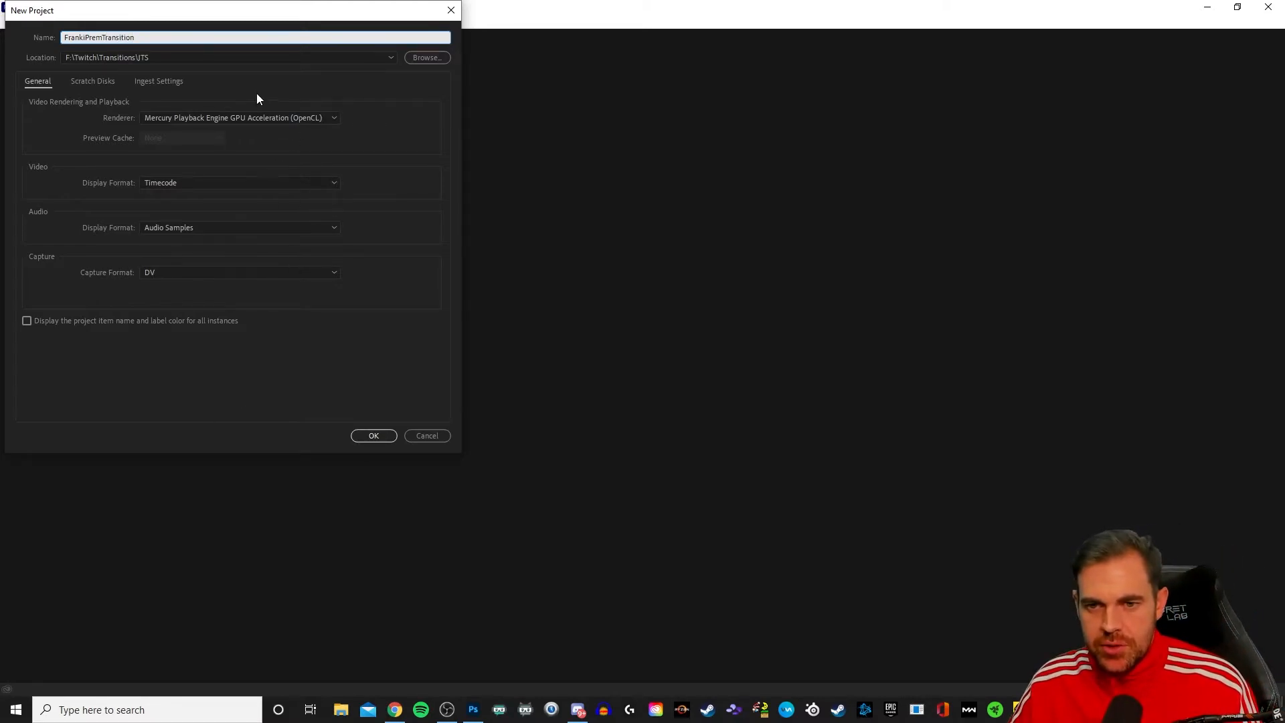
pyautogui.click(427, 57)
pyautogui.click(269, 56)
pyautogui.click(162, 231)
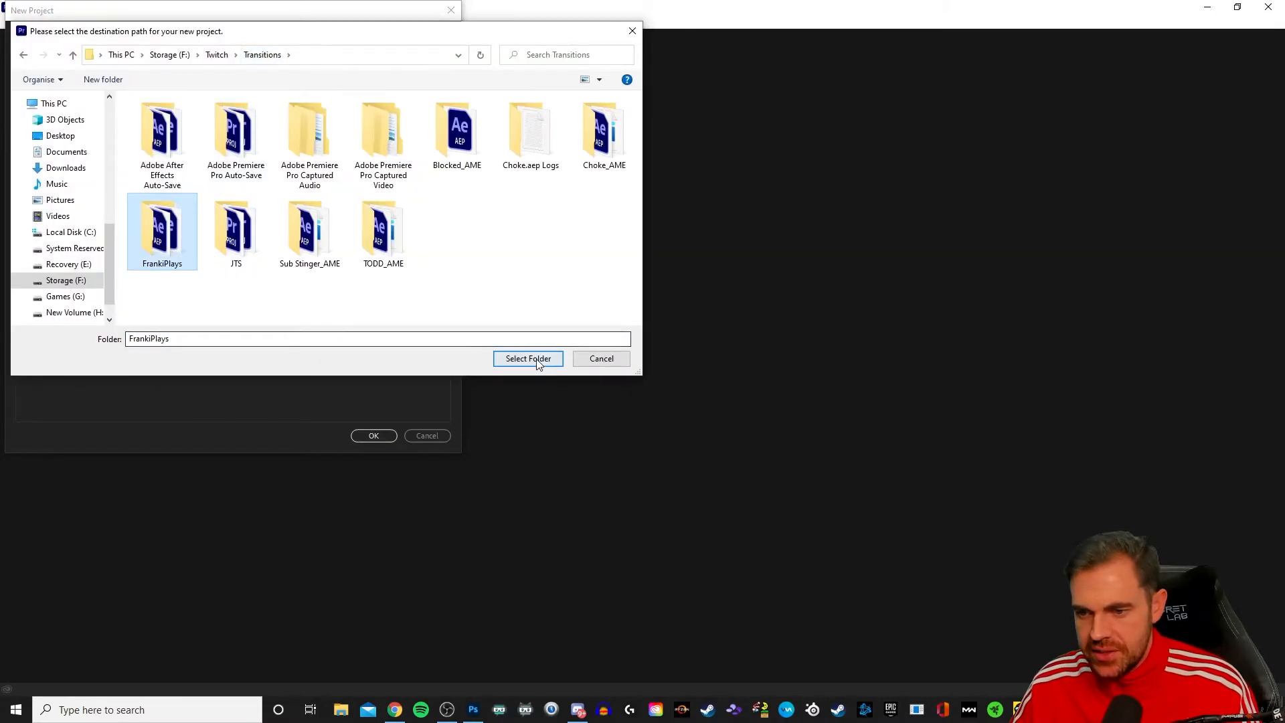
pyautogui.click(529, 358)
pyautogui.click(378, 435)
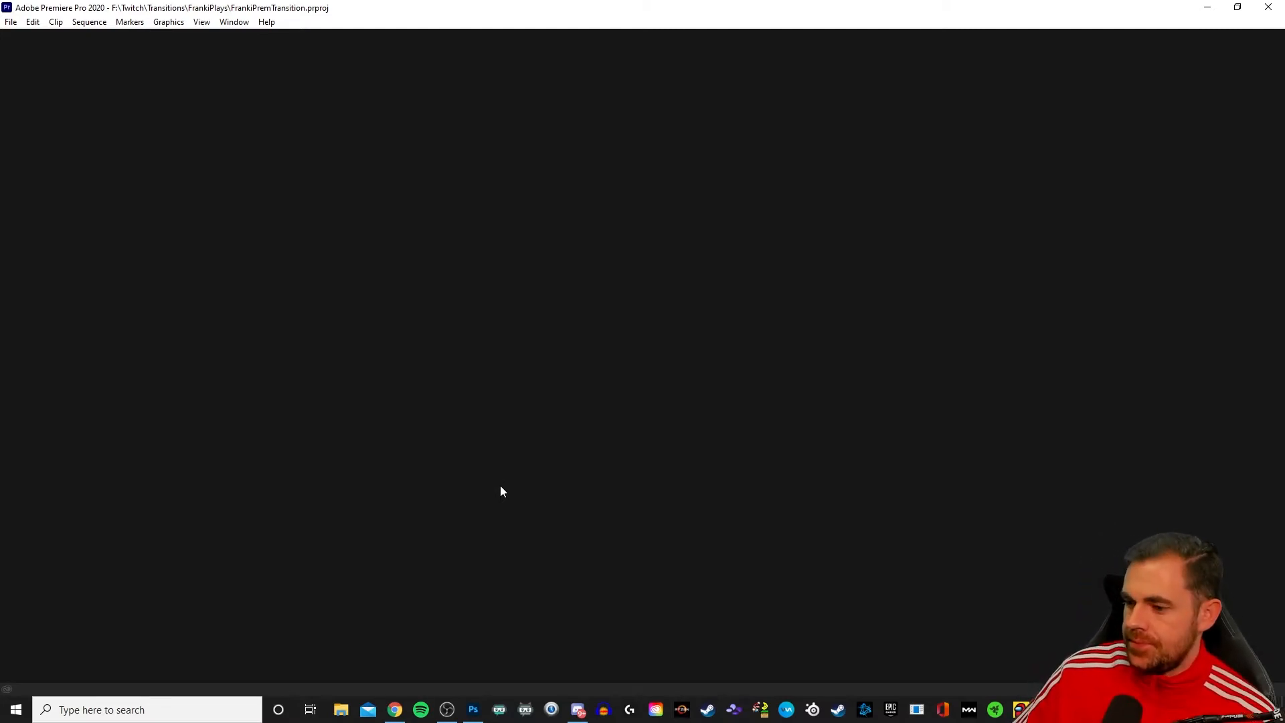
pyautogui.rightClick(1073, 709)
pyautogui.click(1044, 680)
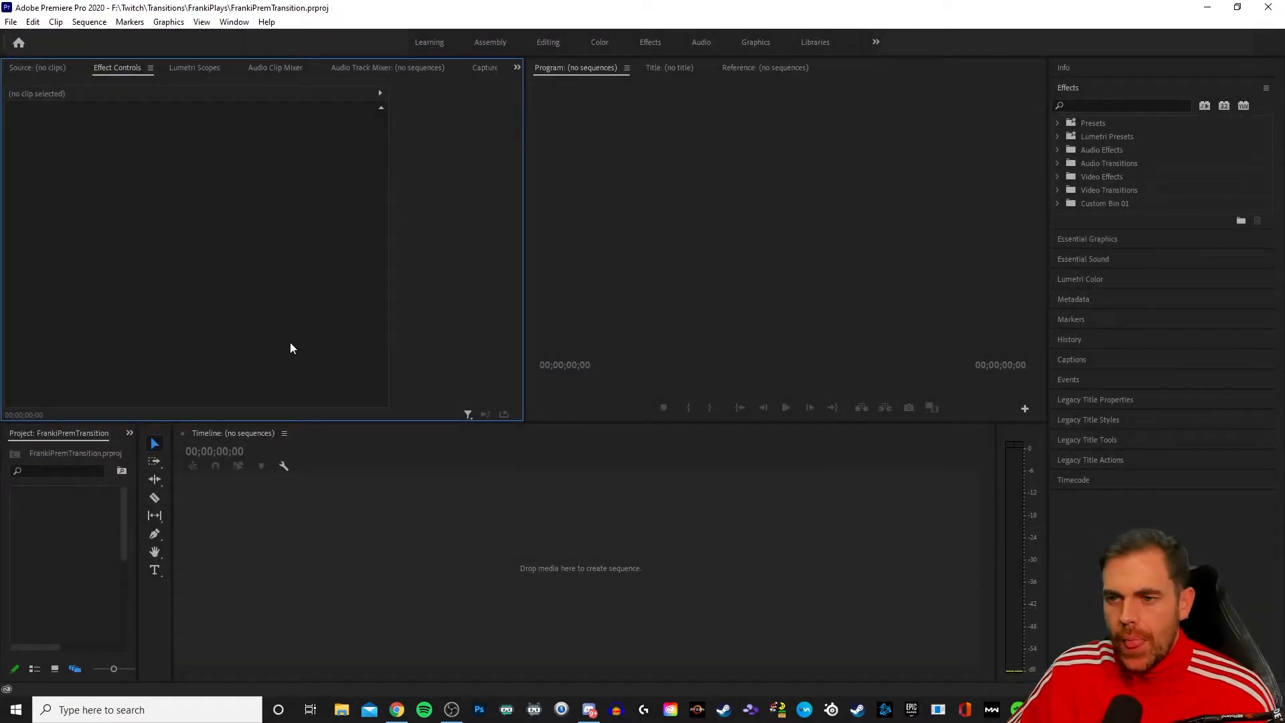
# - Add Frankiplays.mov from the "frank transition final_AME" folder to the empty timeline as a new sequence
pyautogui.click(341, 710)
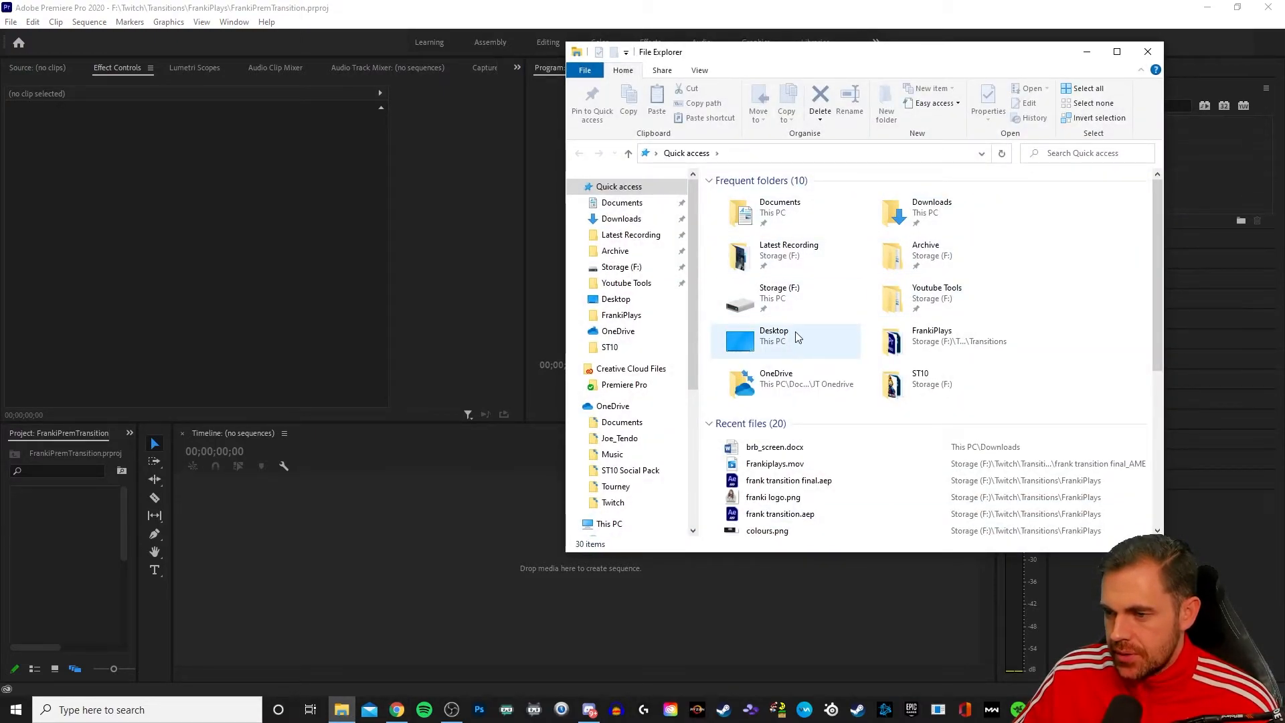
pyautogui.click(629, 316)
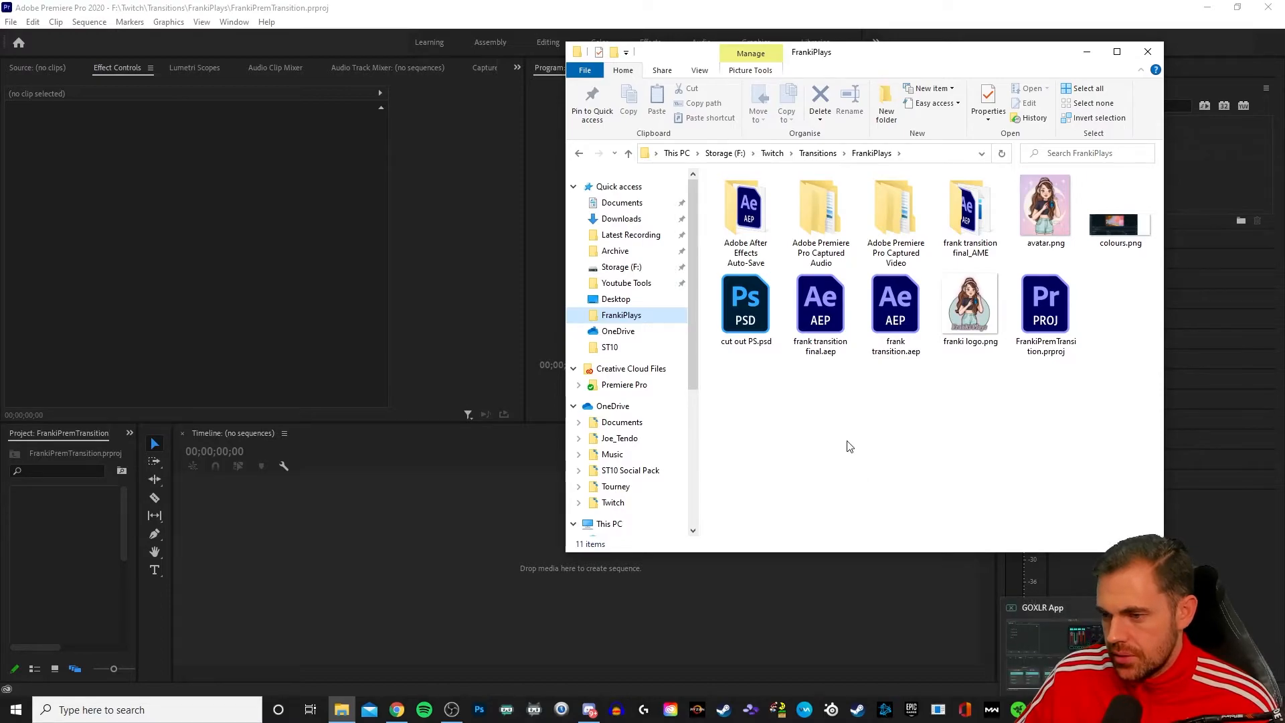
pyautogui.doubleClick(970, 221)
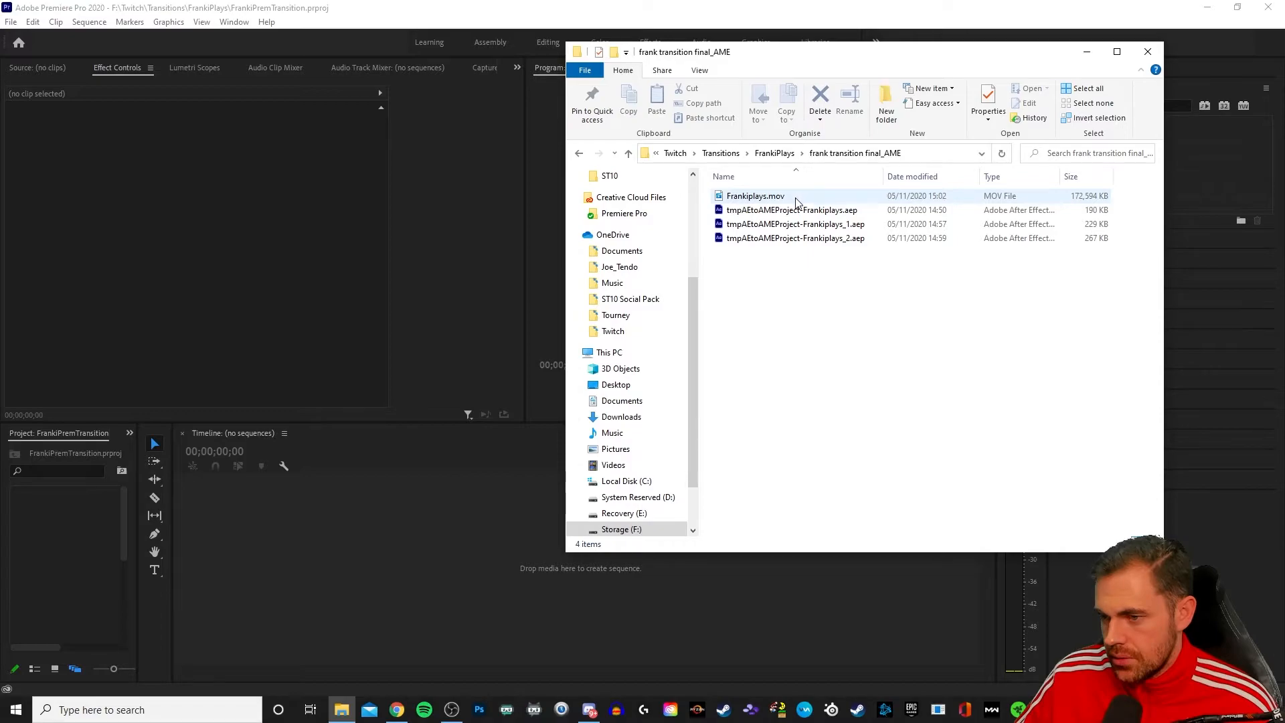
pyautogui.moveTo(795, 200); pyautogui.dragTo(415, 568)
pyautogui.moveTo(962, 57); pyautogui.dragTo(1284, 121)
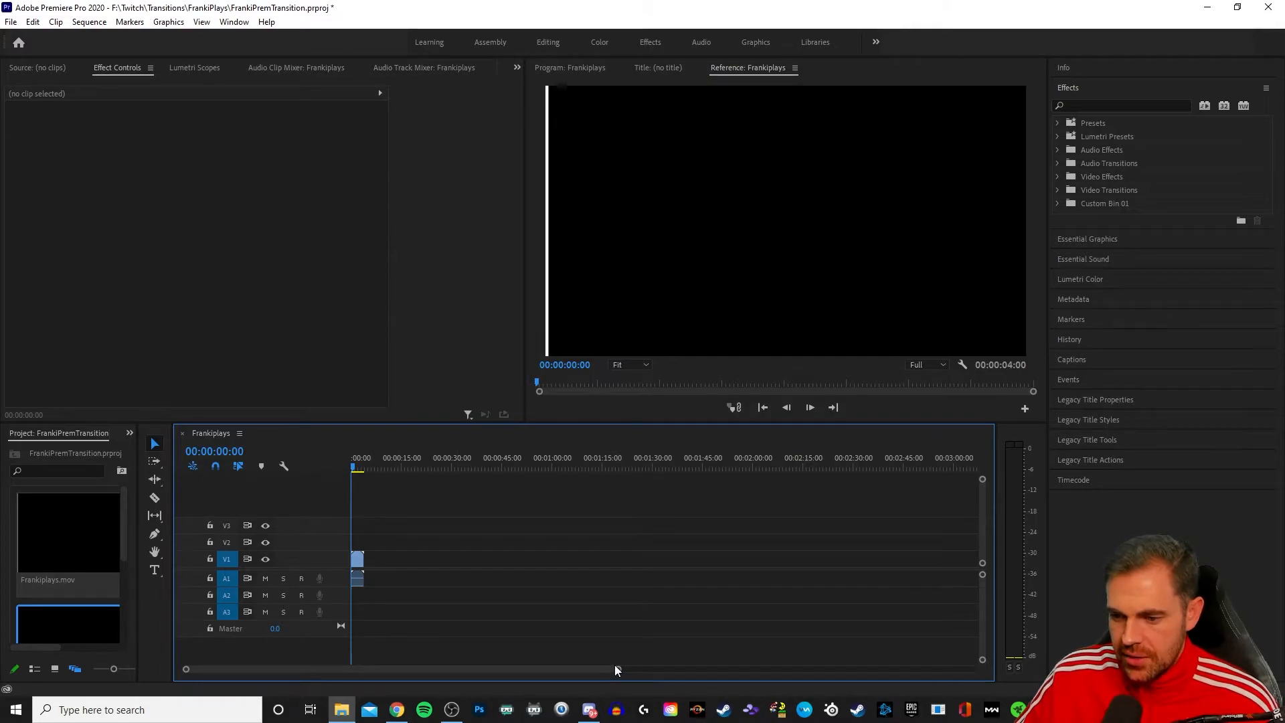
pyautogui.moveTo(615, 666); pyautogui.dragTo(258, 669)
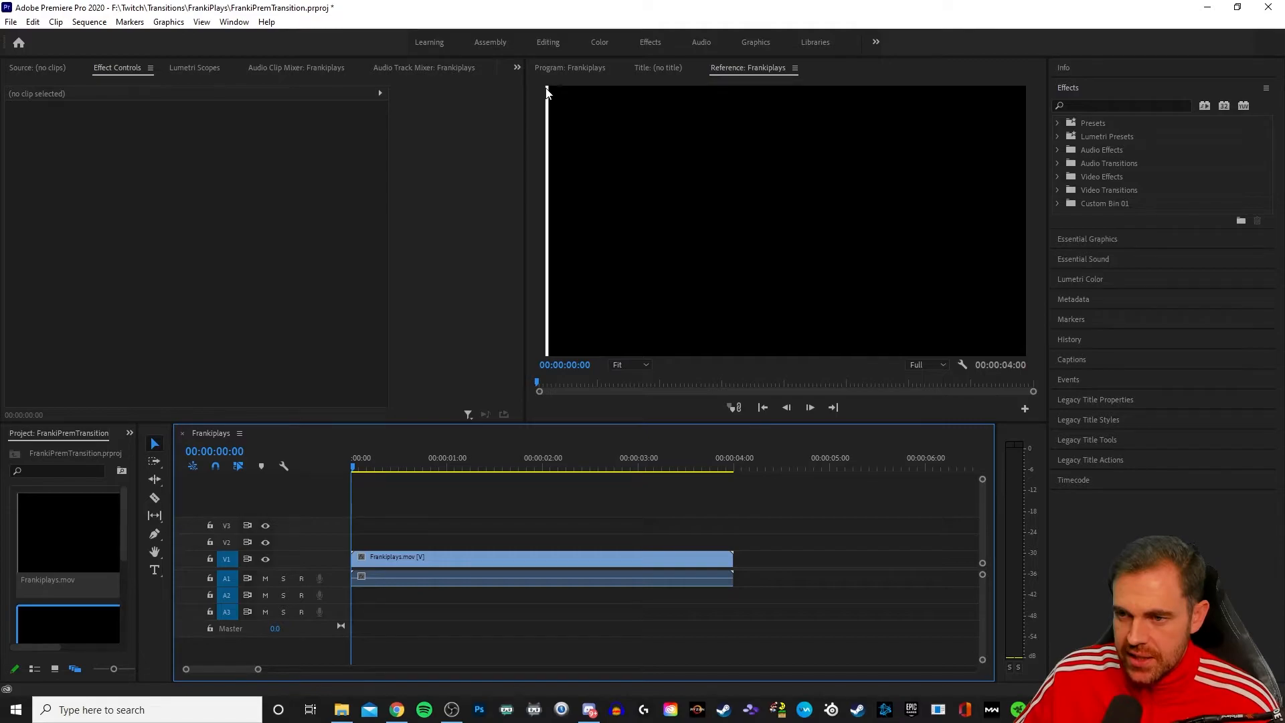
# - Apply the Brightness & Contrast video effect from the Color Correction group to the Frankiplays.mov clip
pyautogui.moveTo(350, 463); pyautogui.dragTo(536, 470)
pyautogui.press('c')
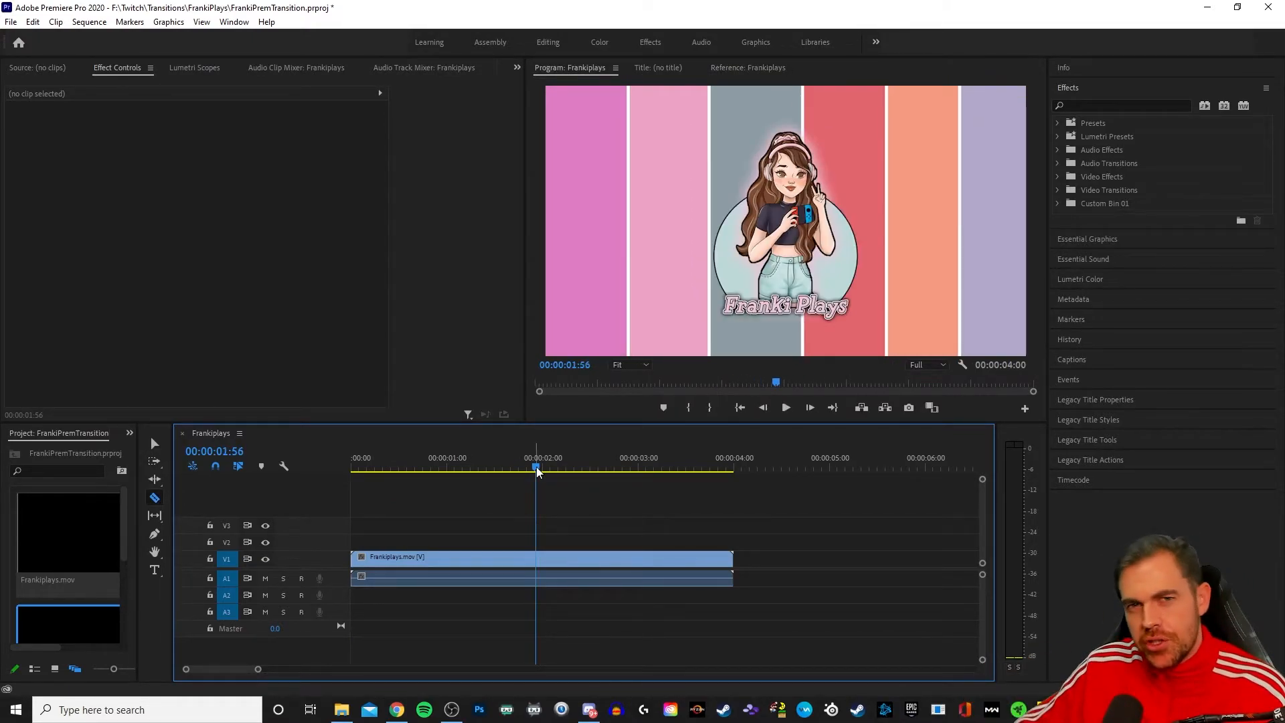
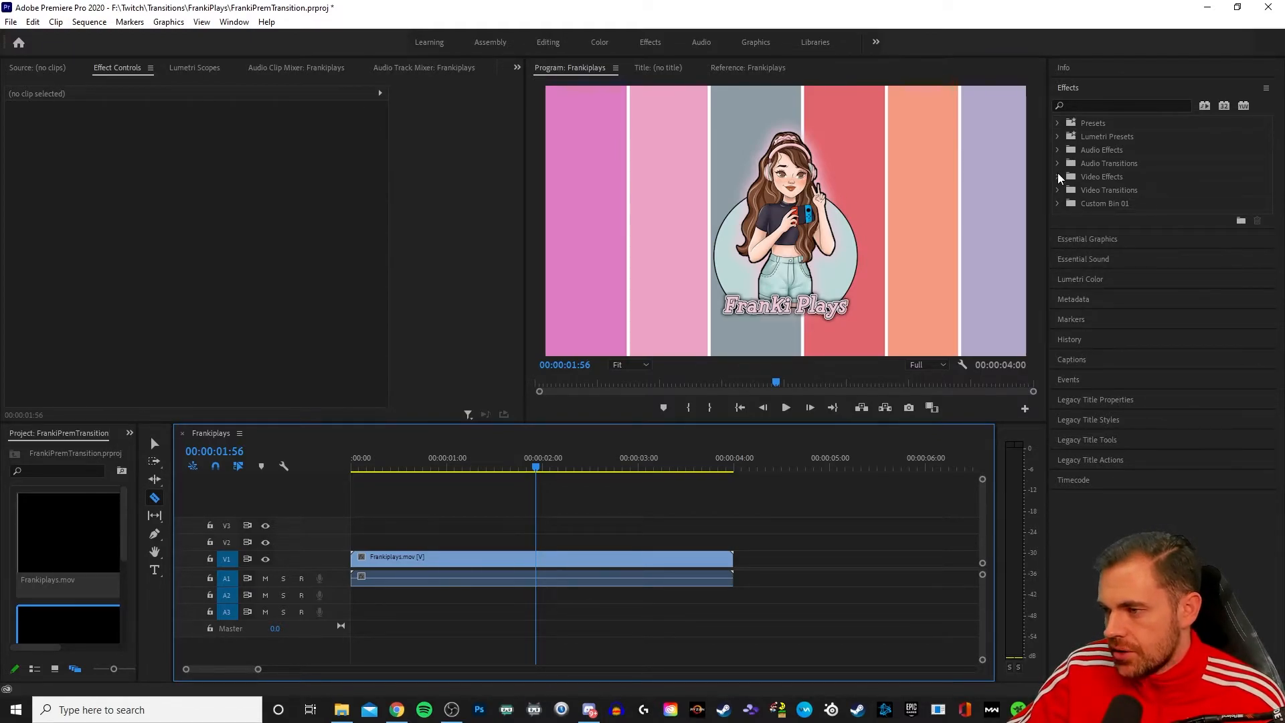
pyautogui.click(1058, 177)
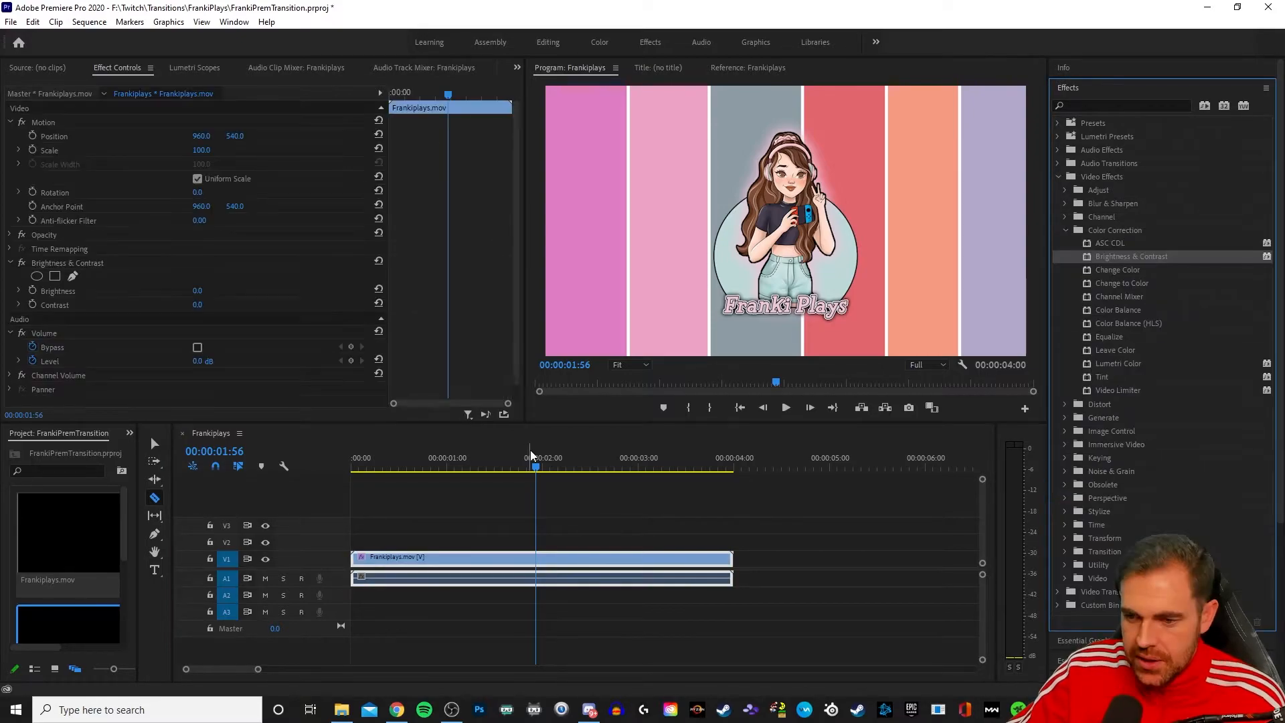
# - Start keyframe animation for brightness and contrast at 00:00:01:52, keeping both values at 0
pyautogui.moveTo(535, 469); pyautogui.dragTo(531, 470)
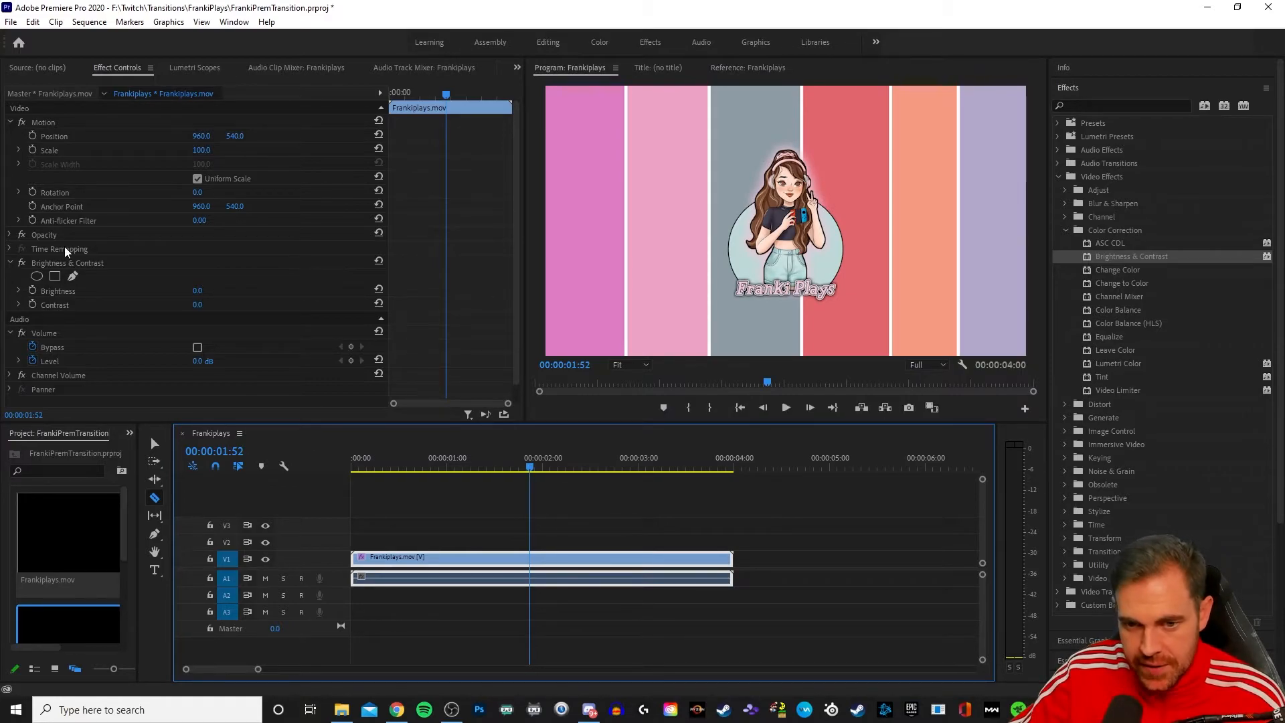
pyautogui.click(33, 289)
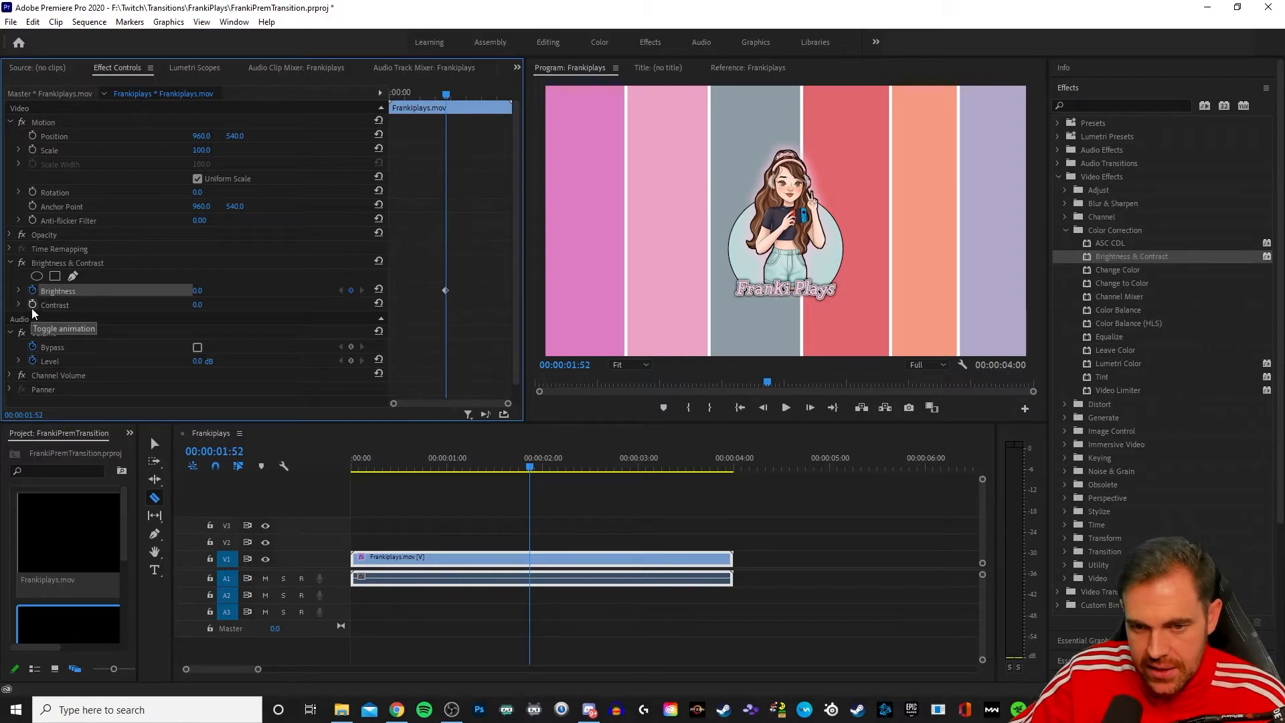
pyautogui.click(32, 306)
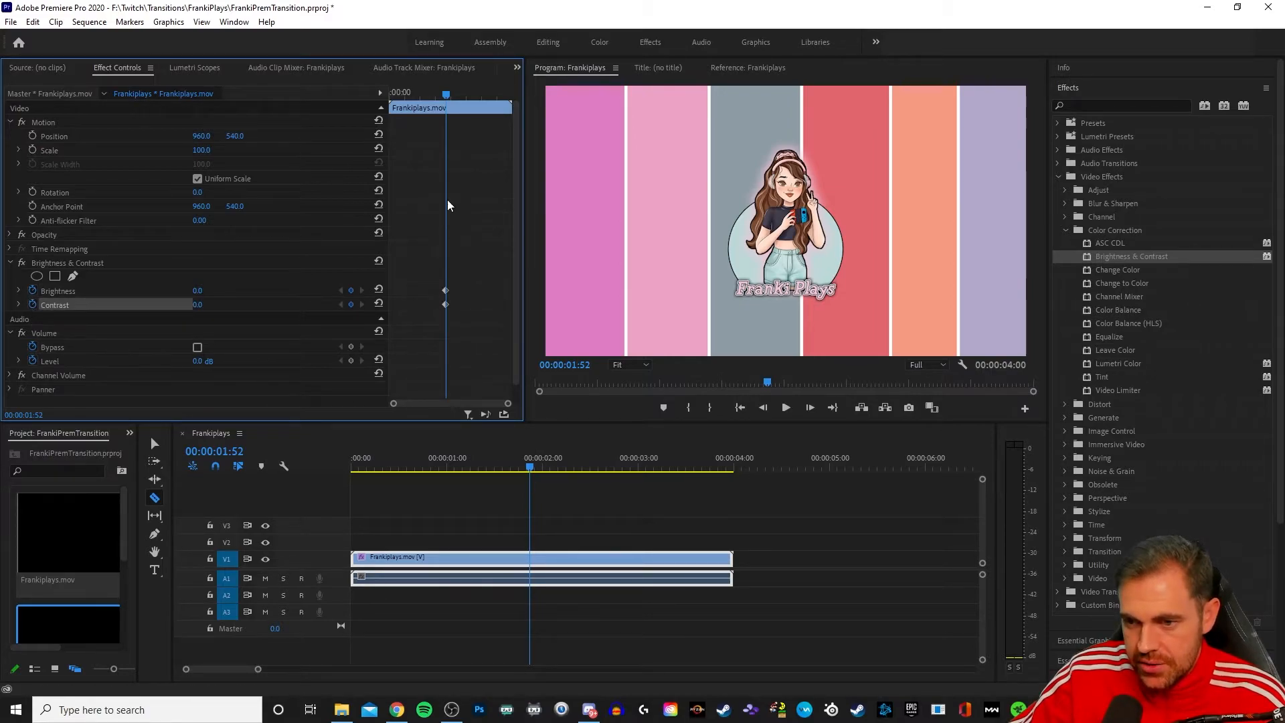
# - Add brightness and contrast keyframes with unchanged values at 00:00:01:59
pyautogui.moveTo(445, 95)
pyautogui.mouseDown()
pyautogui.moveTo(472, 108)
pyautogui.moveTo(441, 114)
pyautogui.moveTo(453, 114)
pyautogui.mouseUp()
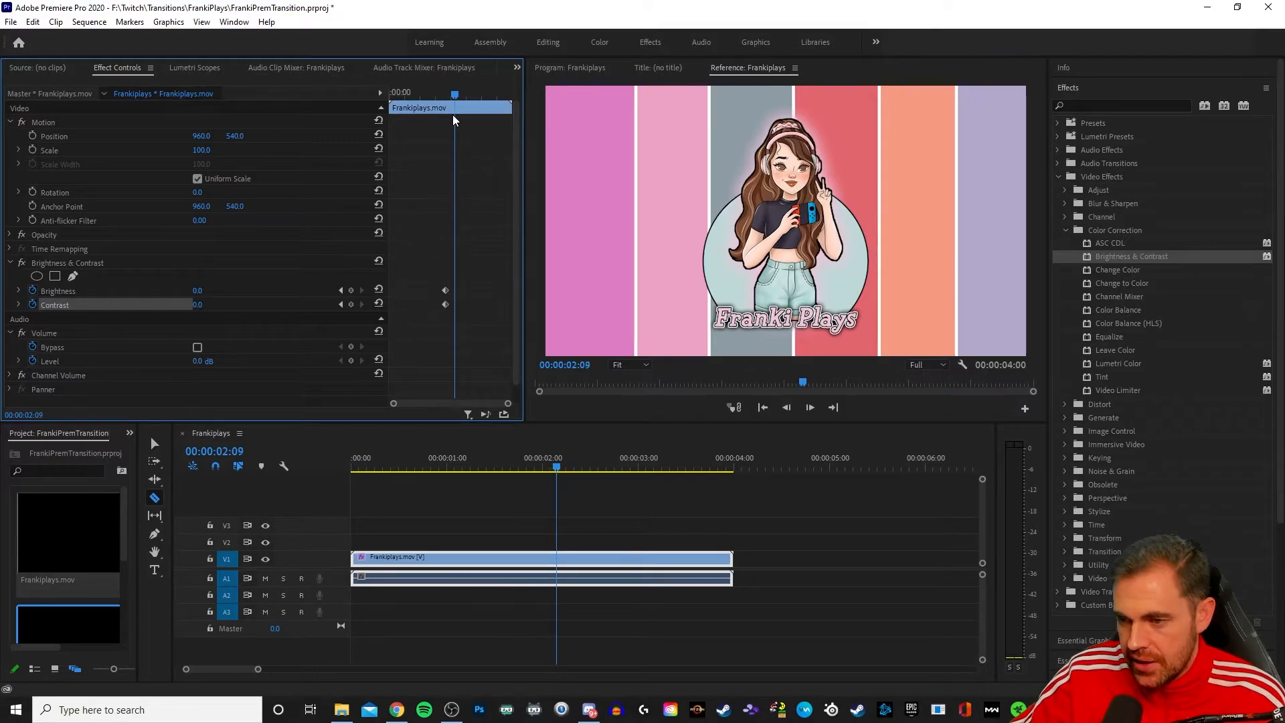
pyautogui.moveTo(452, 114)
pyautogui.mouseDown()
pyautogui.moveTo(431, 116)
pyautogui.moveTo(447, 118)
pyautogui.mouseUp()
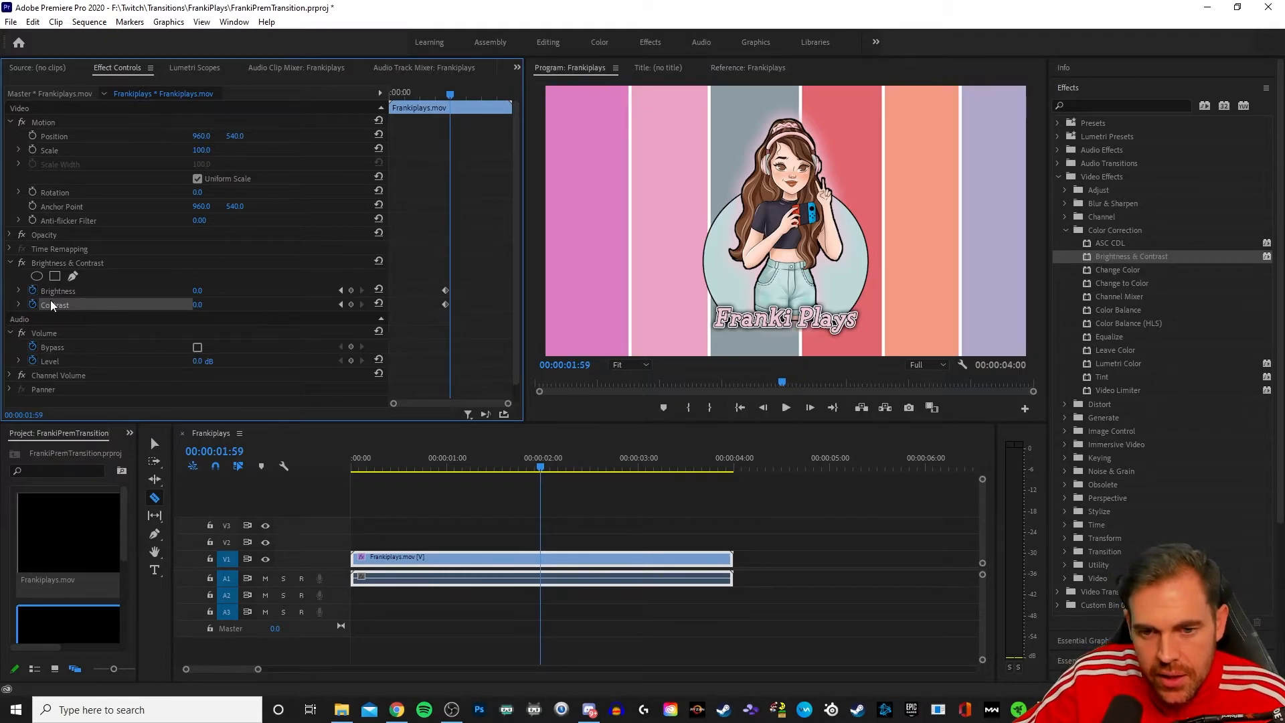
pyautogui.click(351, 290)
pyautogui.click(351, 304)
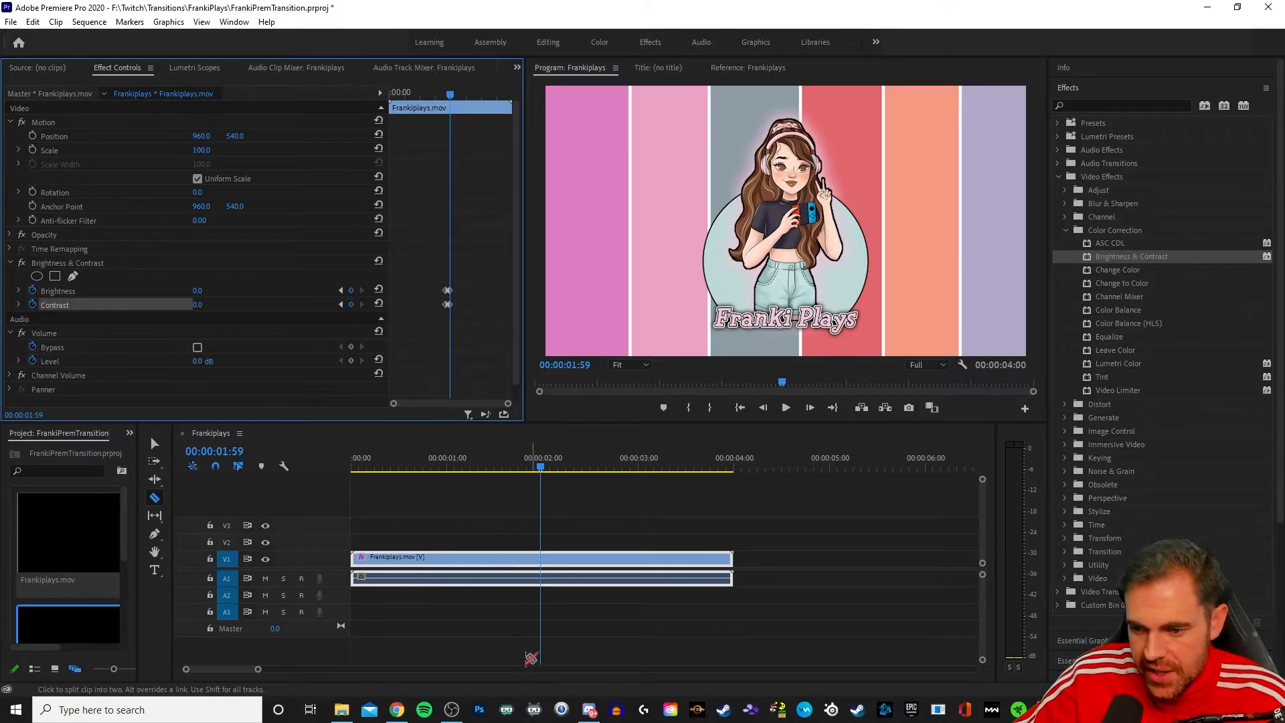
# - Set brightness and contrast to 100 at 00:00:01:56, between the two existing keyframe pairs
pyautogui.moveTo(258, 668); pyautogui.dragTo(216, 669)
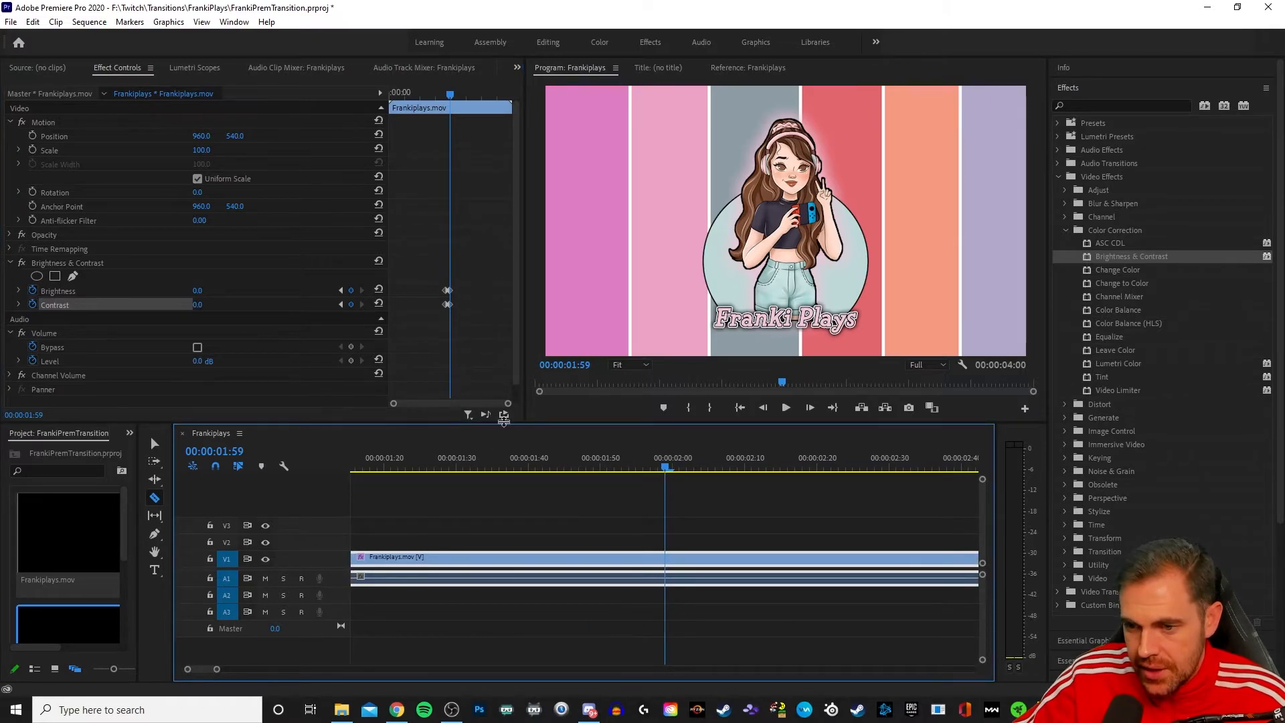
pyautogui.moveTo(509, 404); pyautogui.dragTo(463, 403)
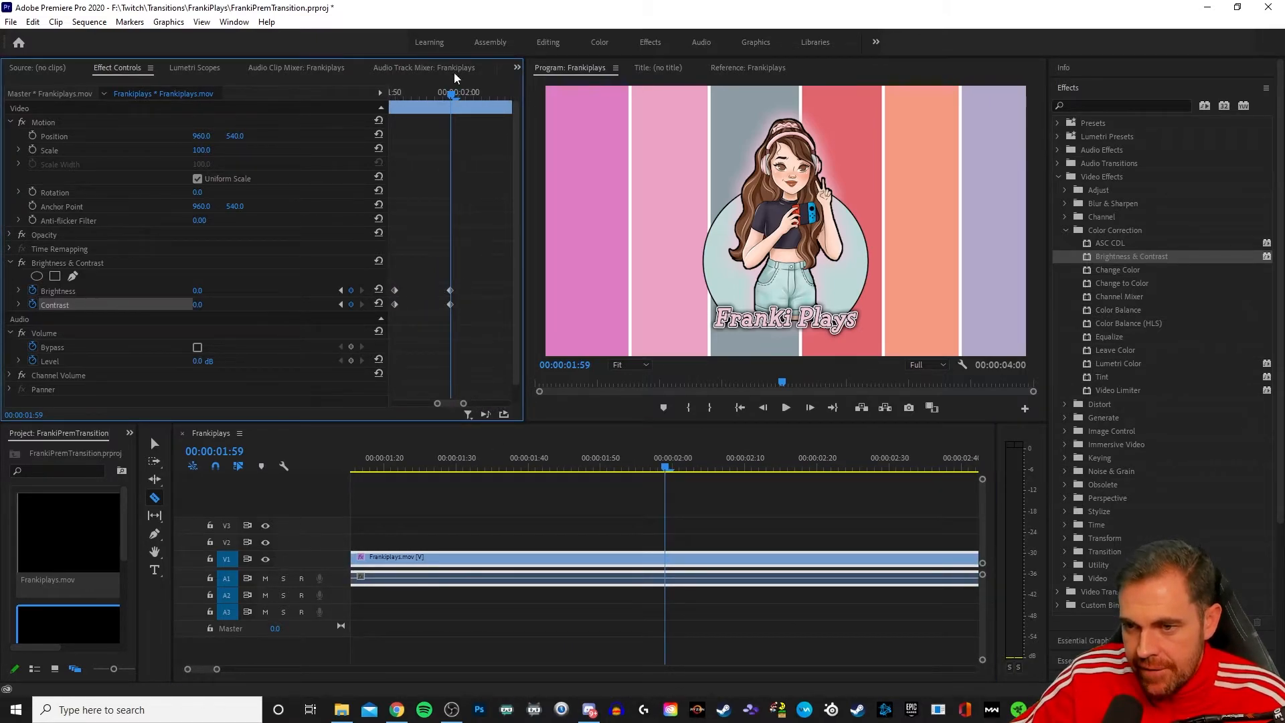
pyautogui.moveTo(452, 95); pyautogui.dragTo(428, 101)
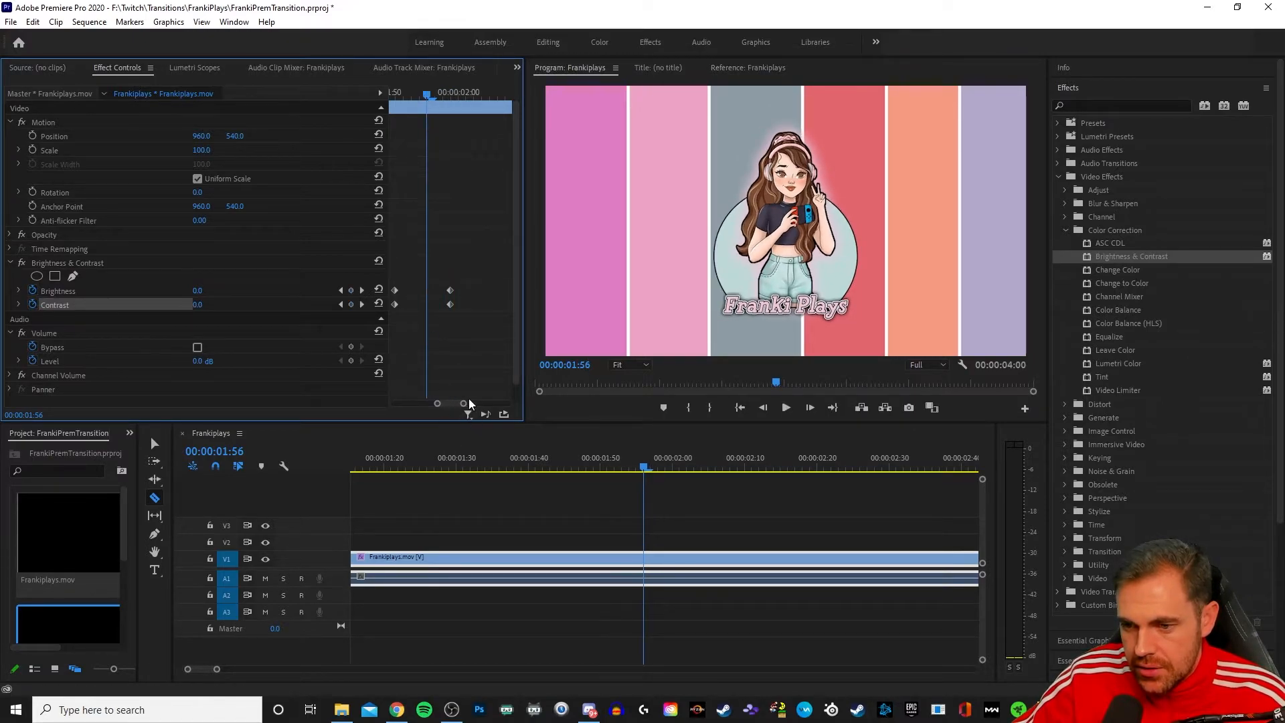
pyautogui.moveTo(462, 404); pyautogui.dragTo(459, 403)
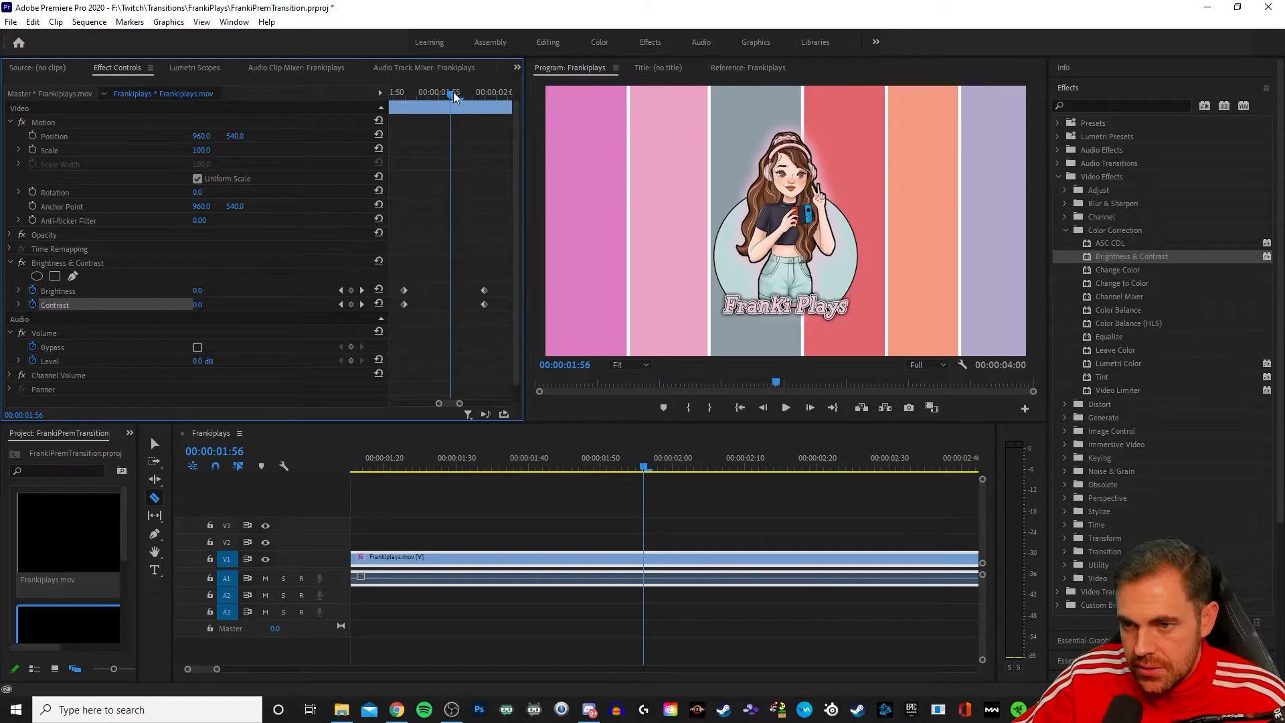
pyautogui.moveTo(447, 99); pyautogui.dragTo(447, 101)
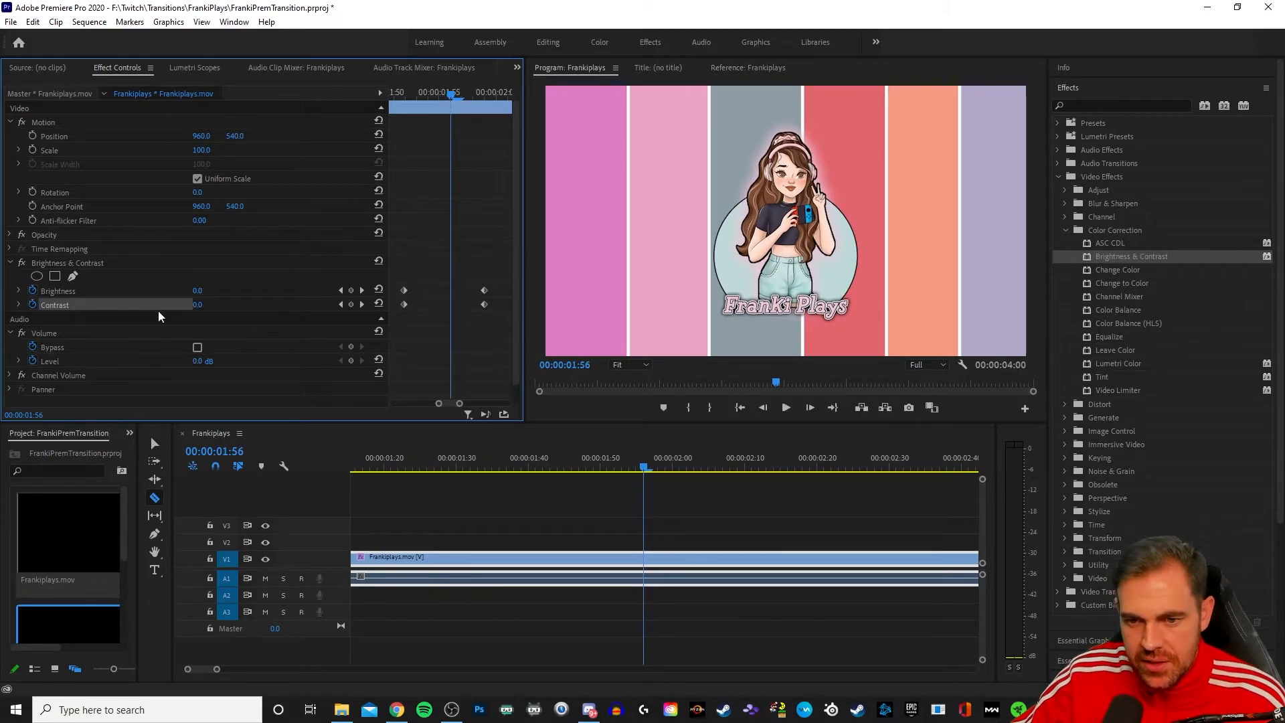
pyautogui.moveTo(199, 305); pyautogui.dragTo(265, 292)
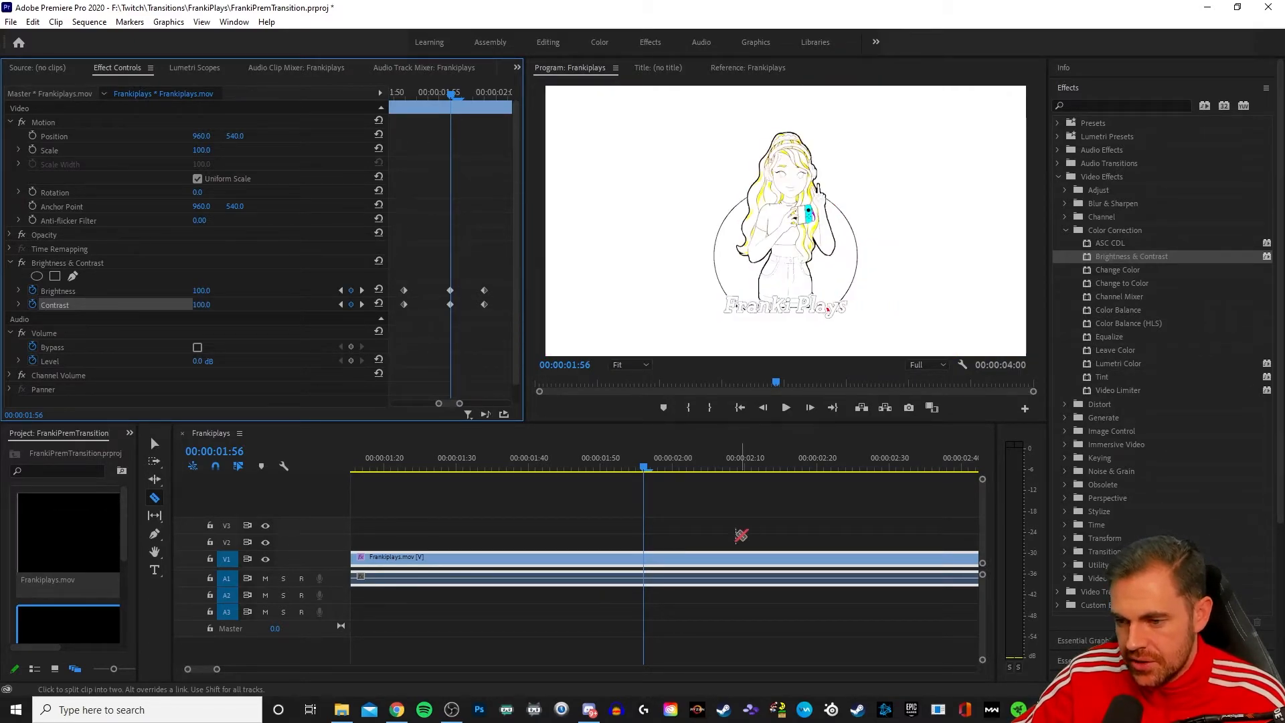
# - Play the whole sequence from the start to preview the brightness flash over the logo
pyautogui.moveTo(639, 476); pyautogui.dragTo(469, 468)
pyautogui.rightClick(486, 557)
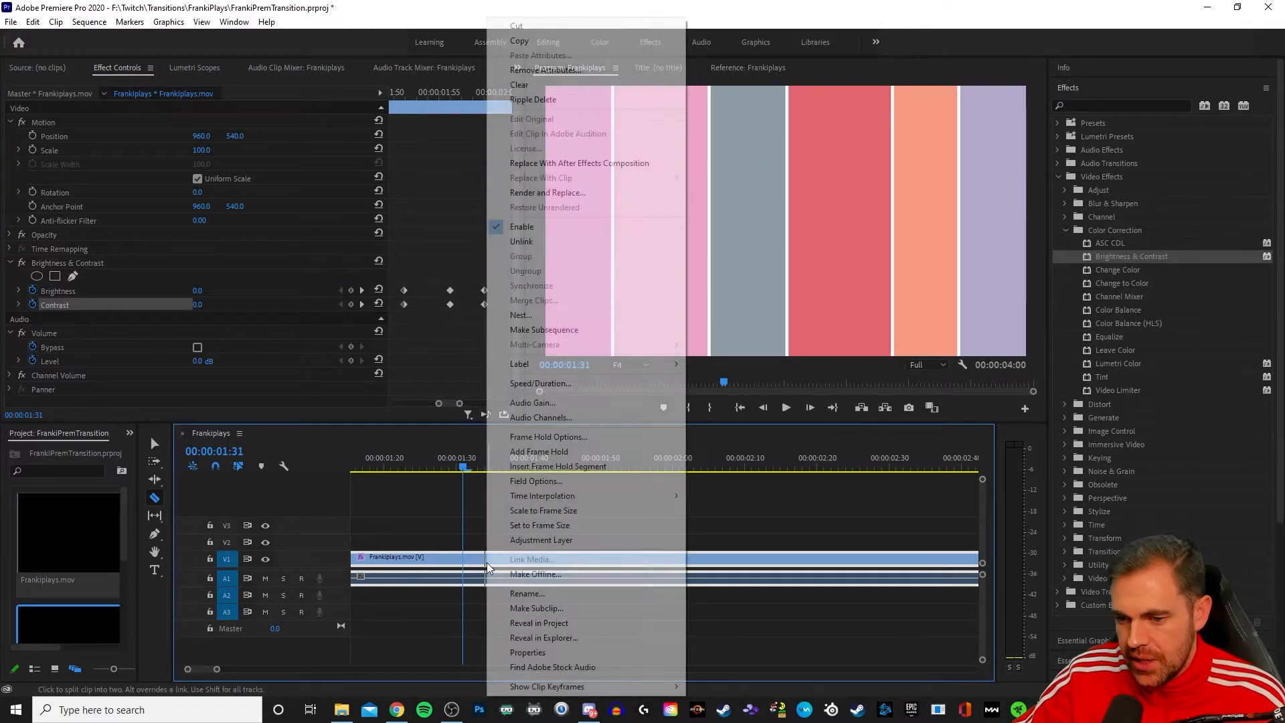
pyautogui.click(154, 445)
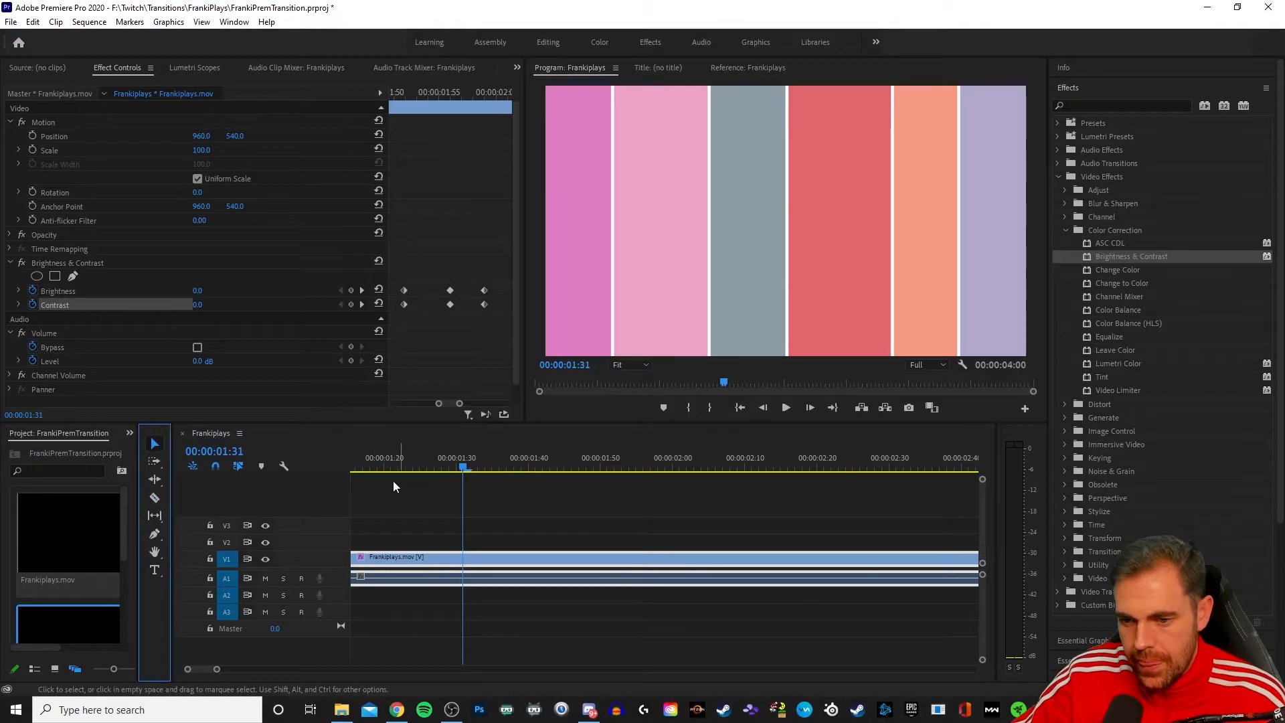
pyautogui.rightClick(422, 557)
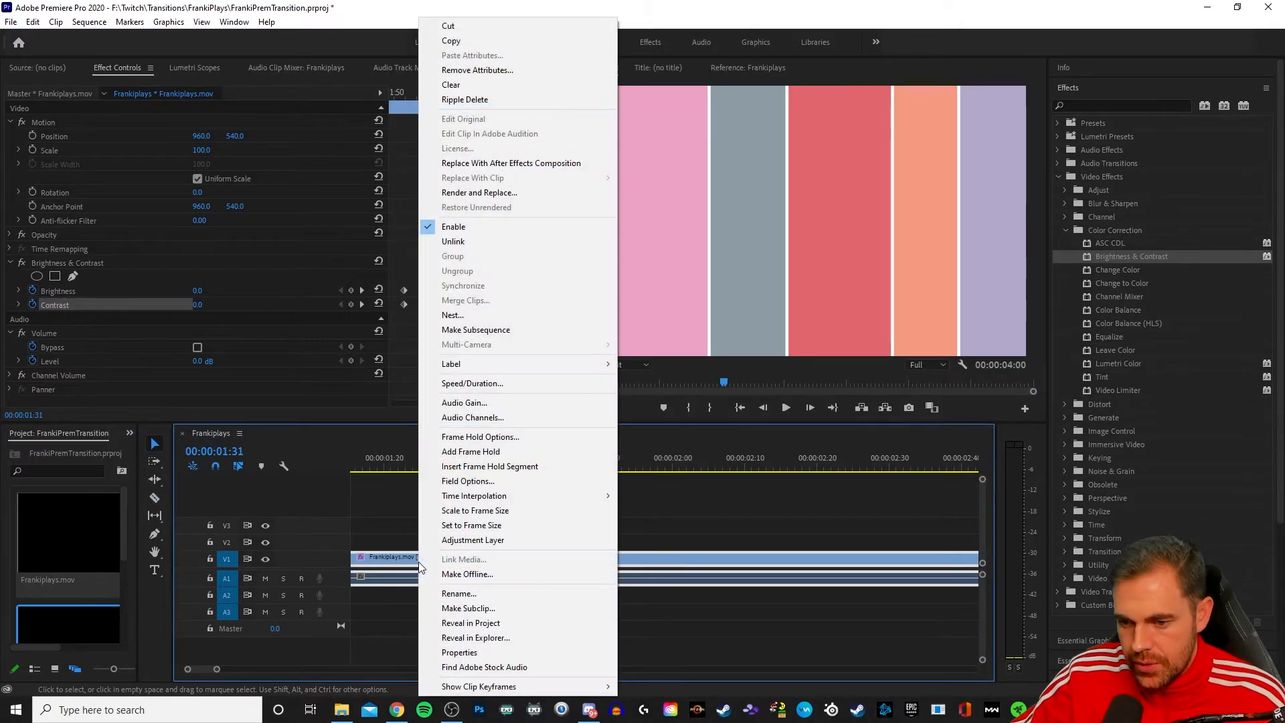
pyautogui.click(405, 609)
pyautogui.rightClick(288, 655)
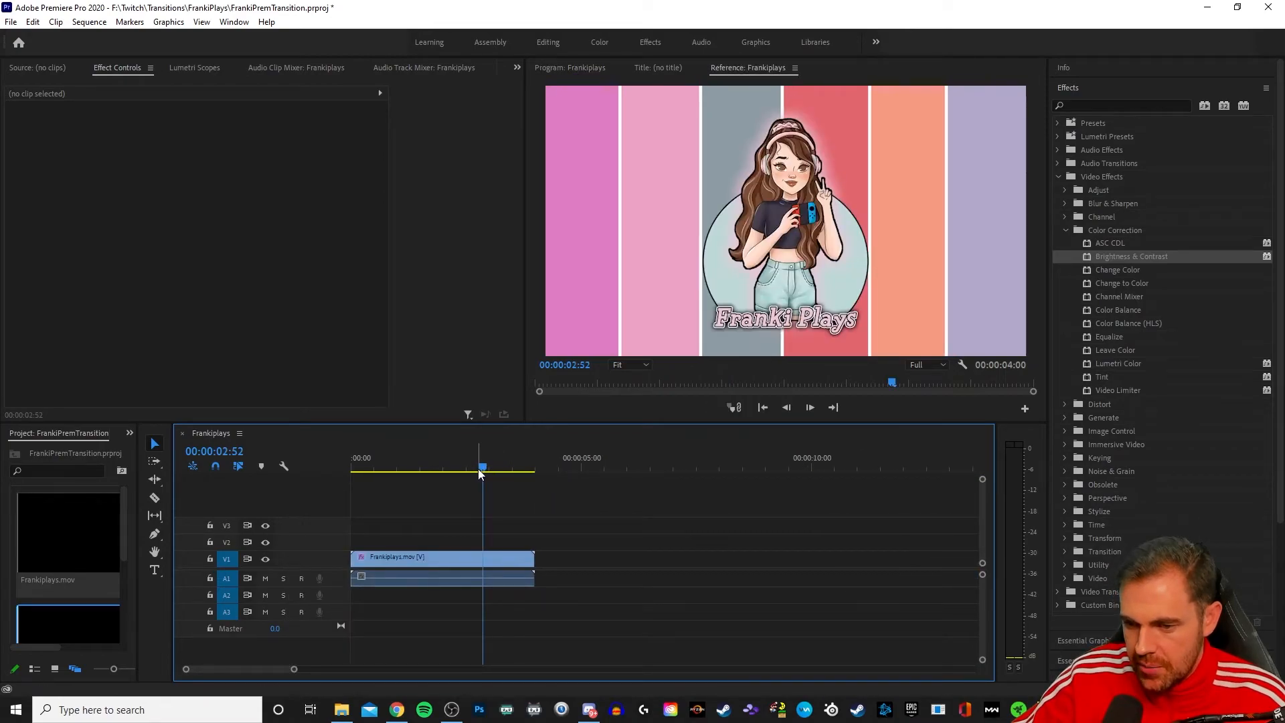
pyautogui.moveTo(483, 465); pyautogui.dragTo(350, 464)
pyautogui.press('space')
pyautogui.click(783, 411)
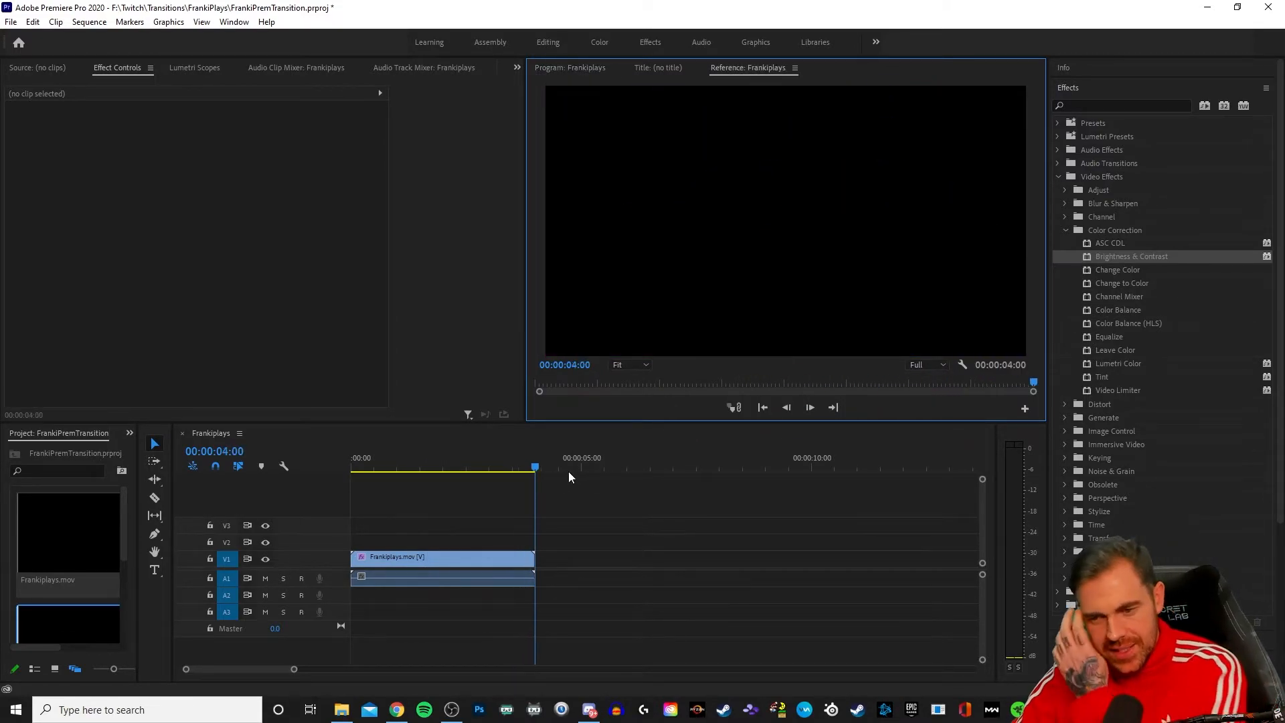
# - Spread the outer brightness and contrast keyframes away from the middle pair at 00:00:01:56, and set the middle contrast to -100
pyautogui.click(538, 466)
pyautogui.click(443, 467)
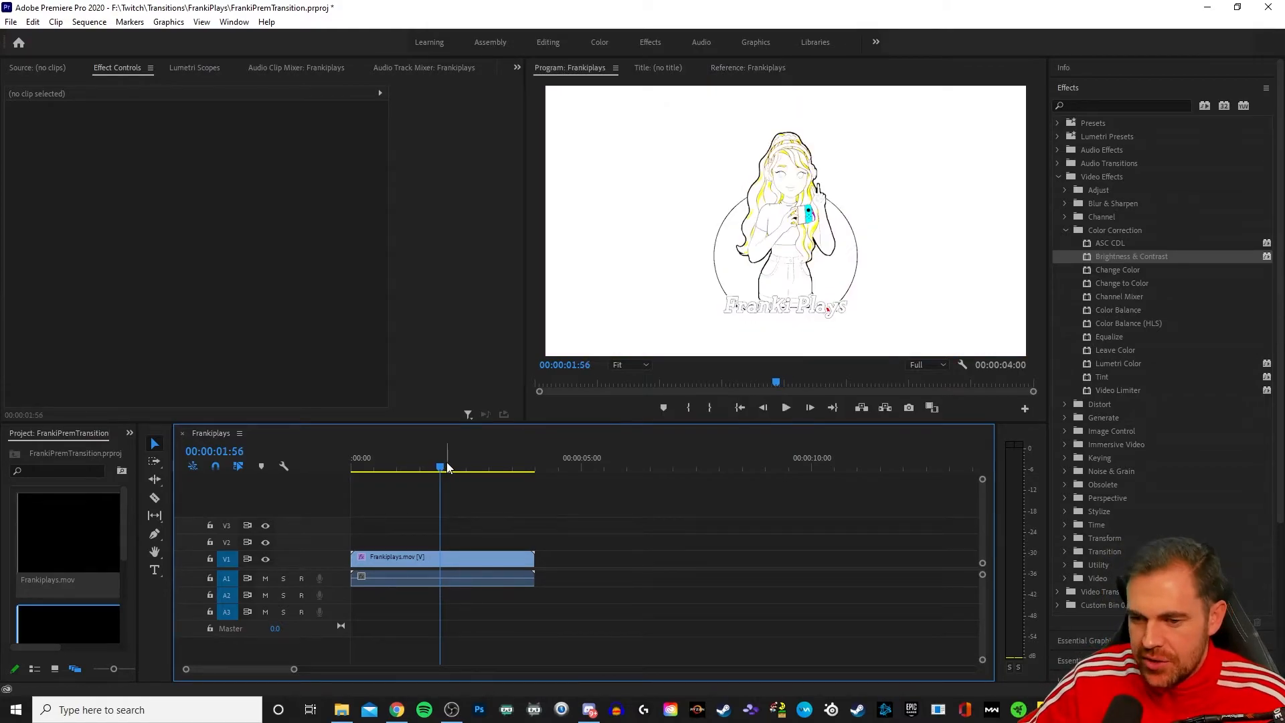
pyautogui.click(446, 554)
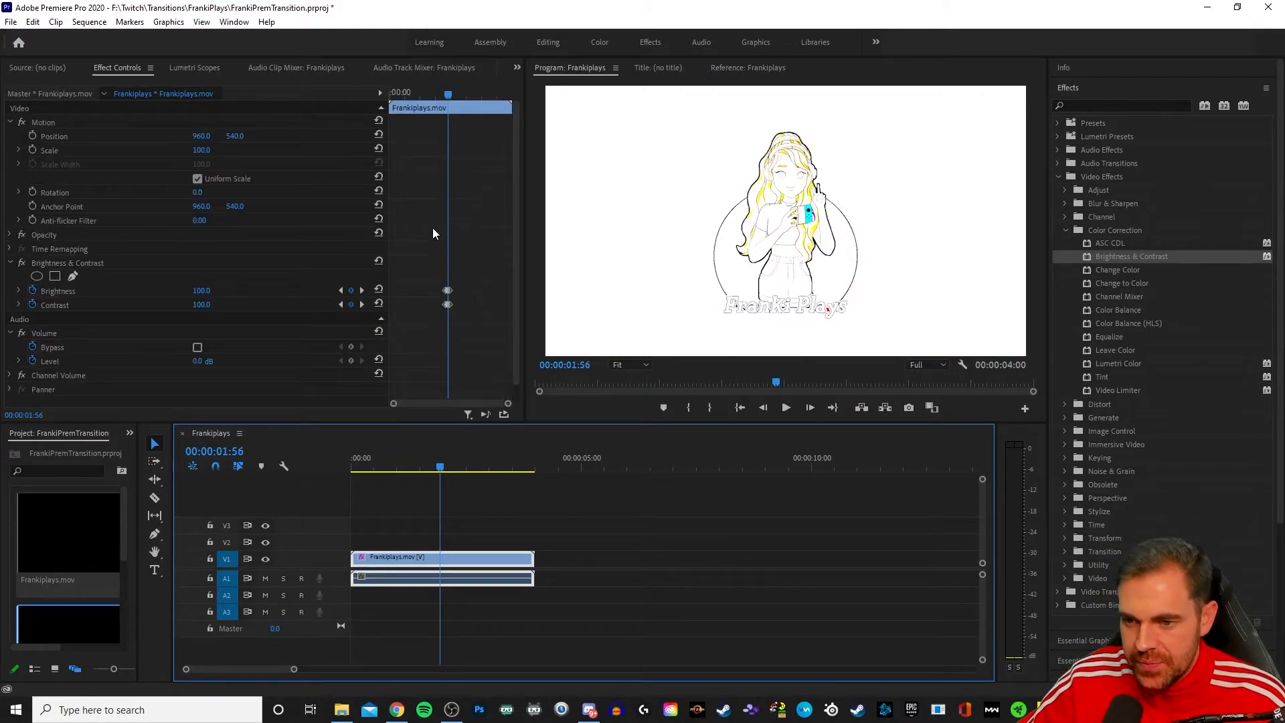
pyautogui.moveTo(508, 403); pyautogui.dragTo(461, 403)
pyautogui.moveTo(473, 275)
pyautogui.mouseDown()
pyautogui.moveTo(485, 324)
pyautogui.moveTo(495, 287)
pyautogui.mouseUp()
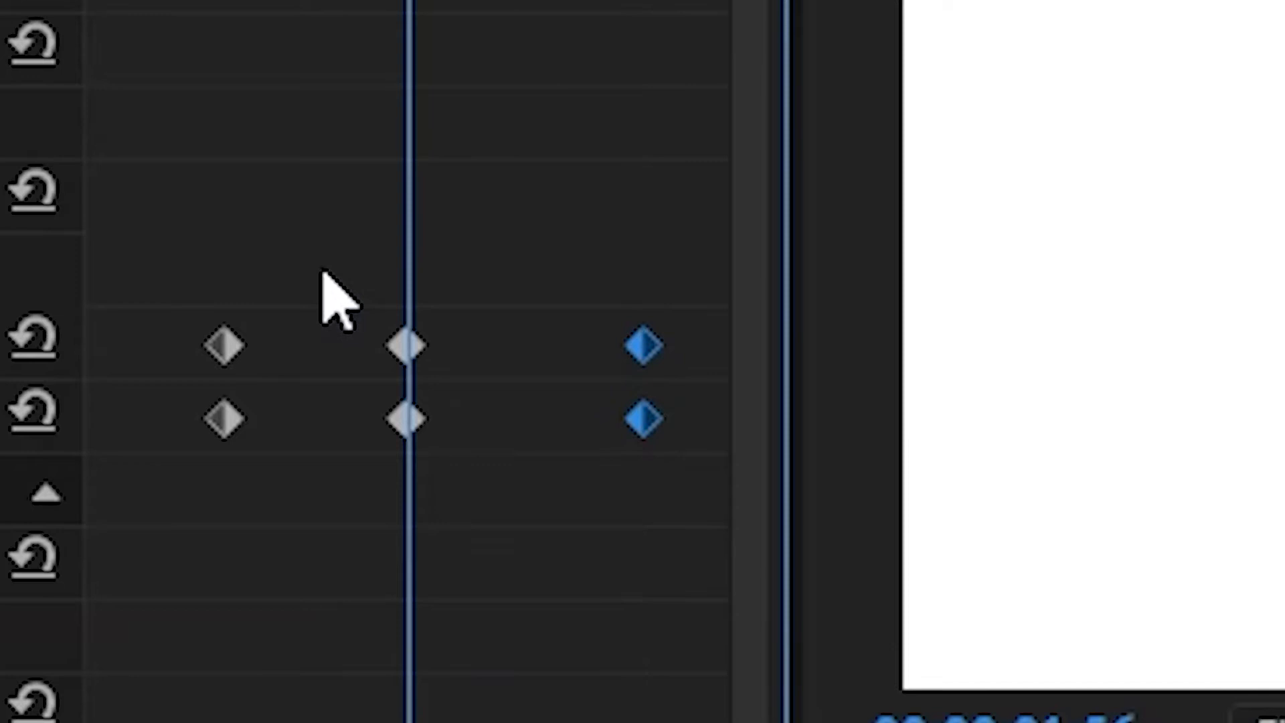
pyautogui.moveTo(187, 247); pyautogui.dragTo(264, 542)
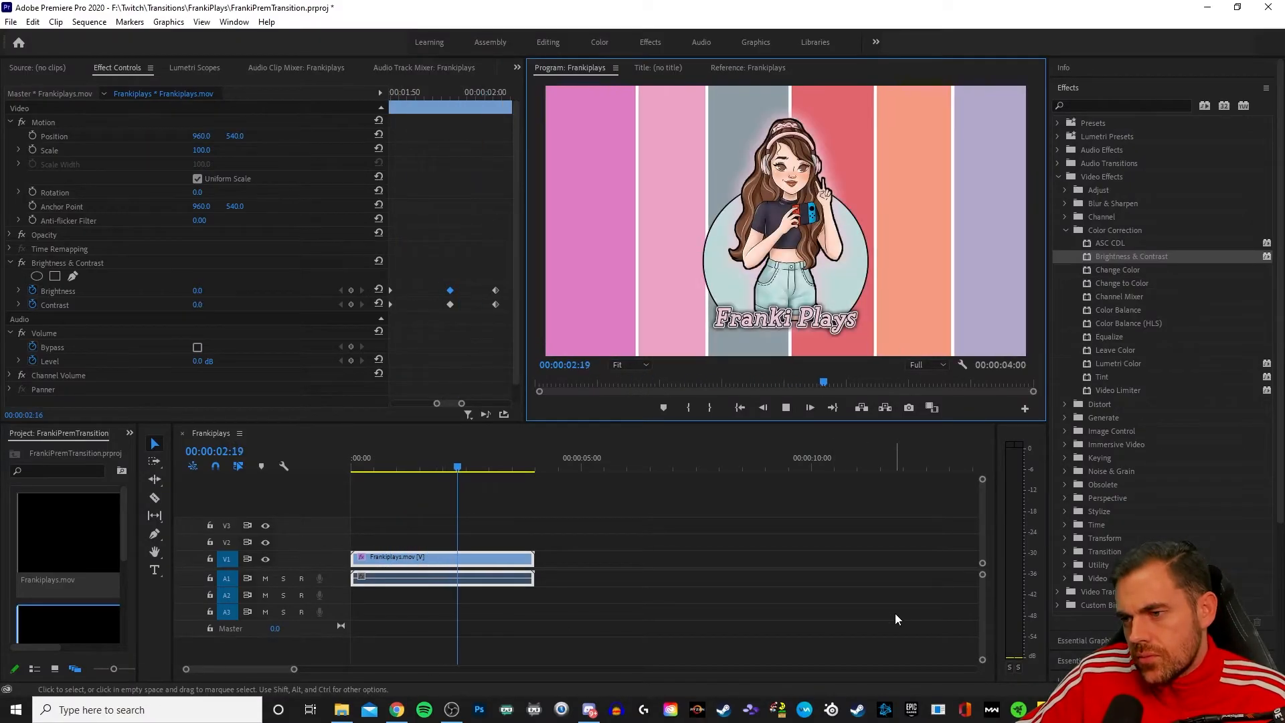
# - Copy the middle pair of brightness and contrast keyframes and paste it at 00:00:01:53
pyautogui.click(532, 470)
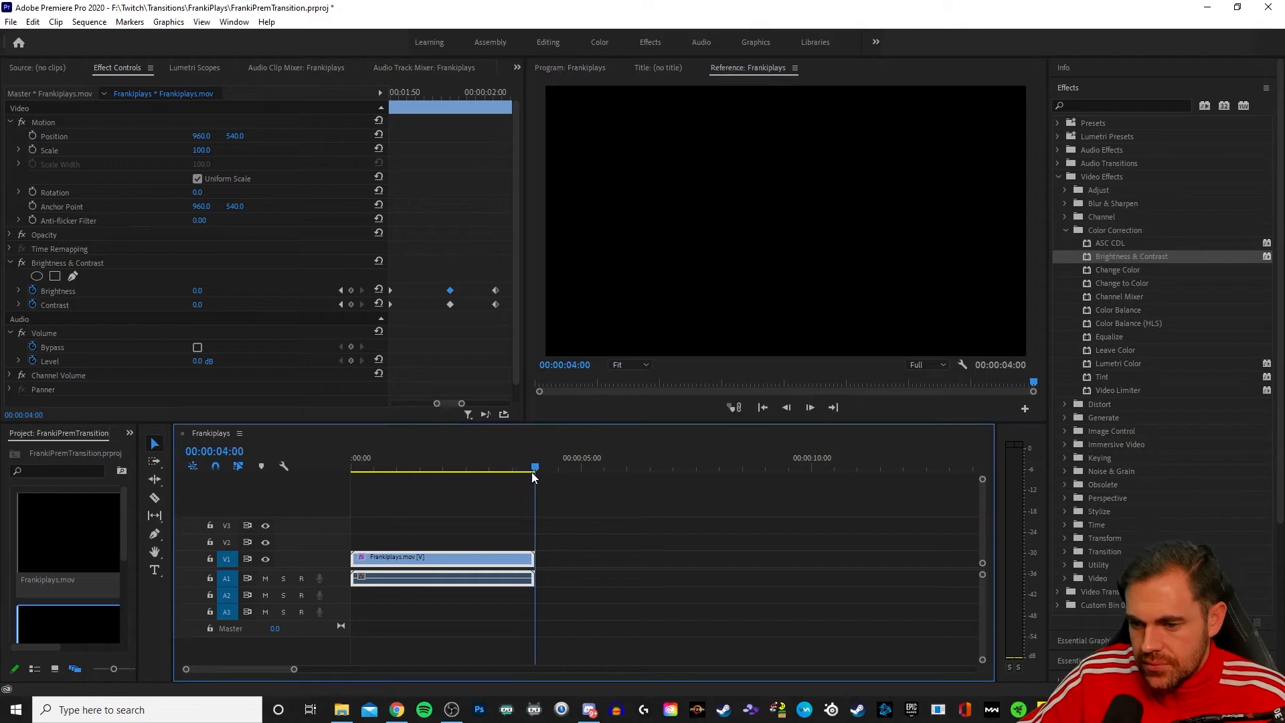
pyautogui.moveTo(536, 467); pyautogui.dragTo(443, 476)
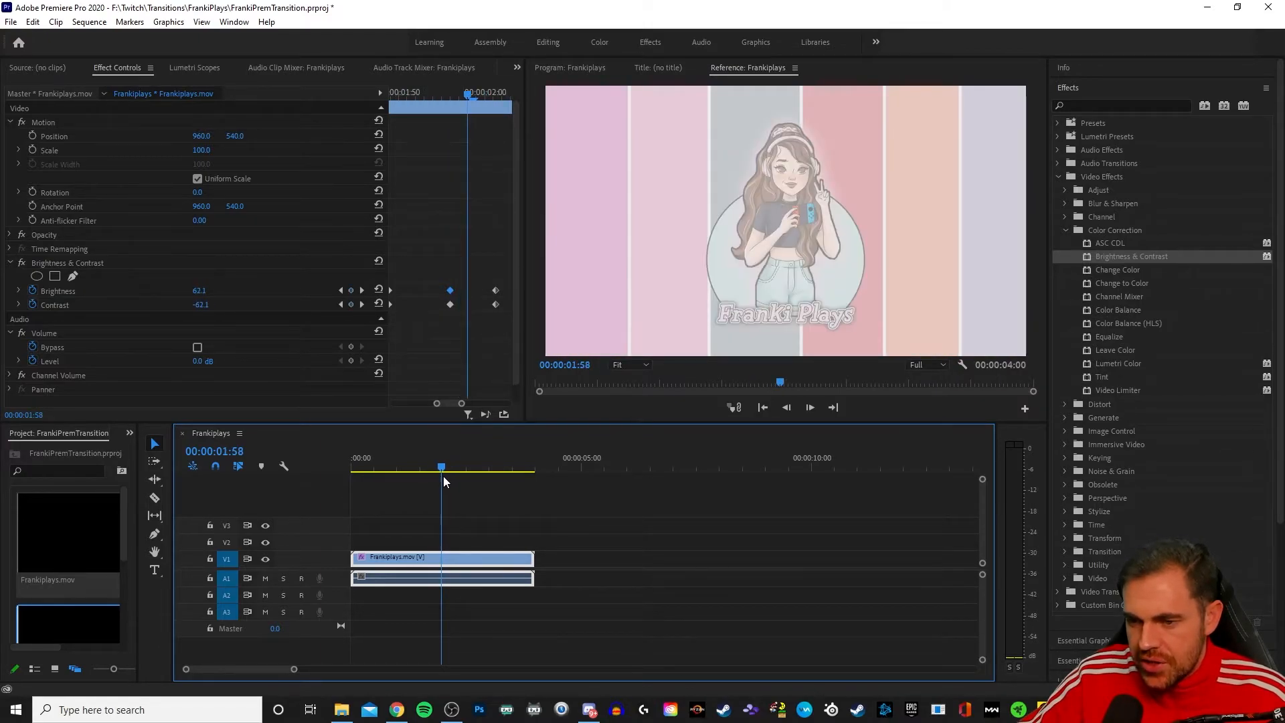
pyautogui.click(445, 280)
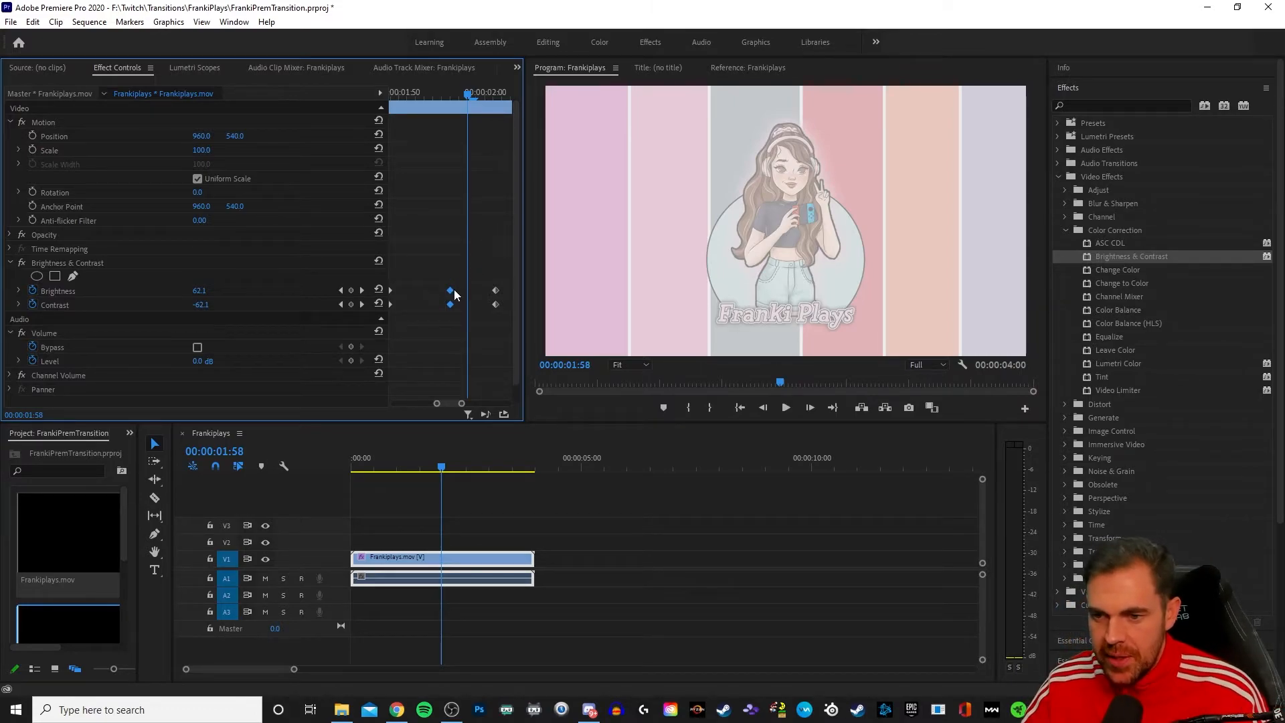
pyautogui.rightClick(453, 289)
pyautogui.click(468, 325)
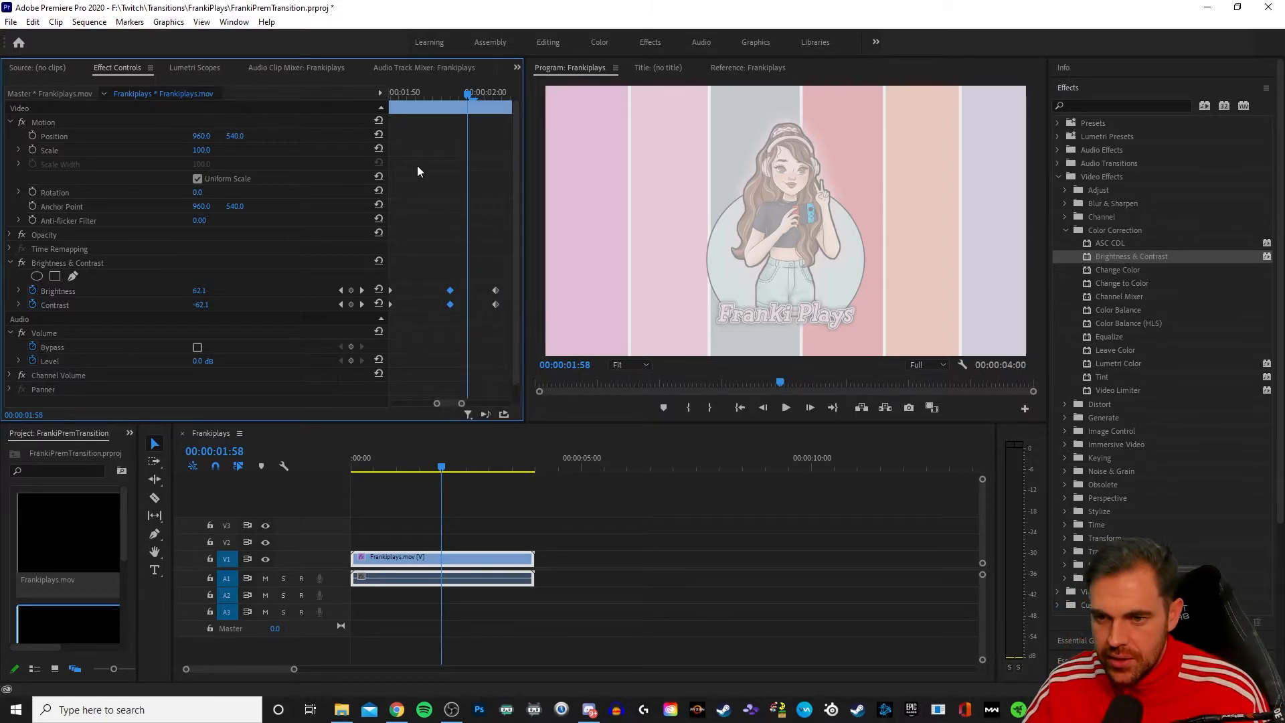
pyautogui.click(425, 95)
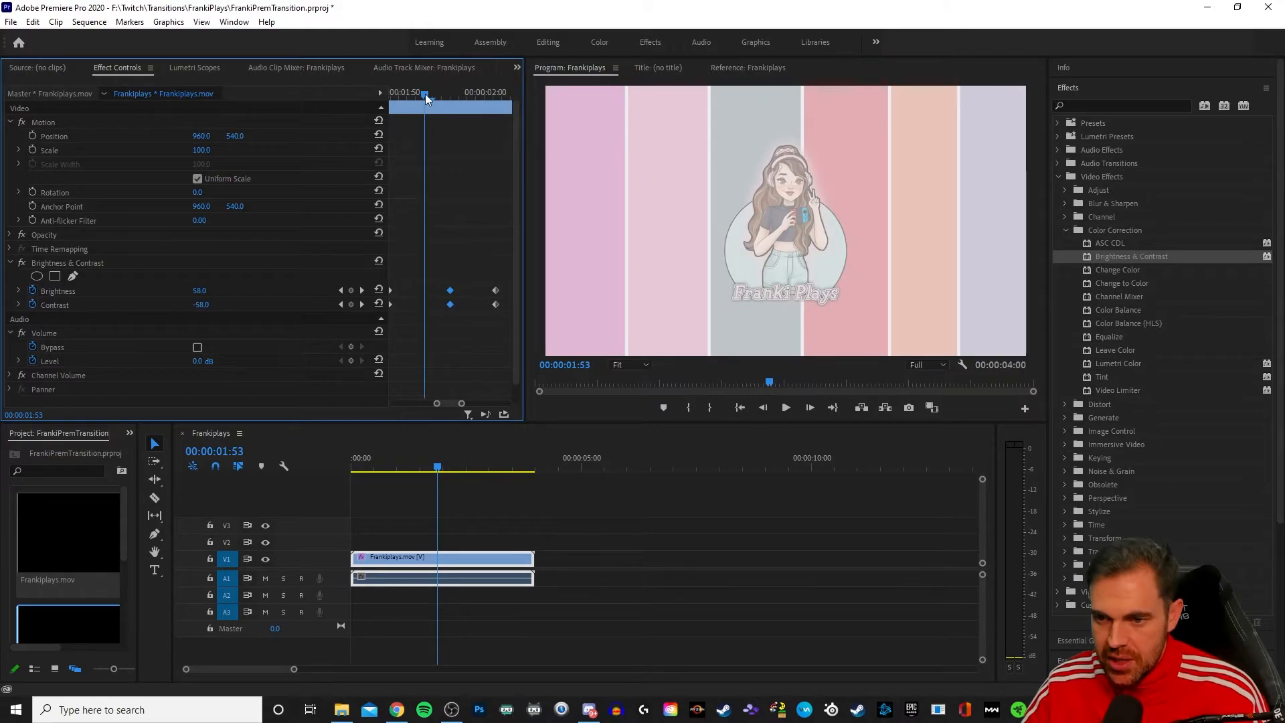
pyautogui.rightClick(425, 288)
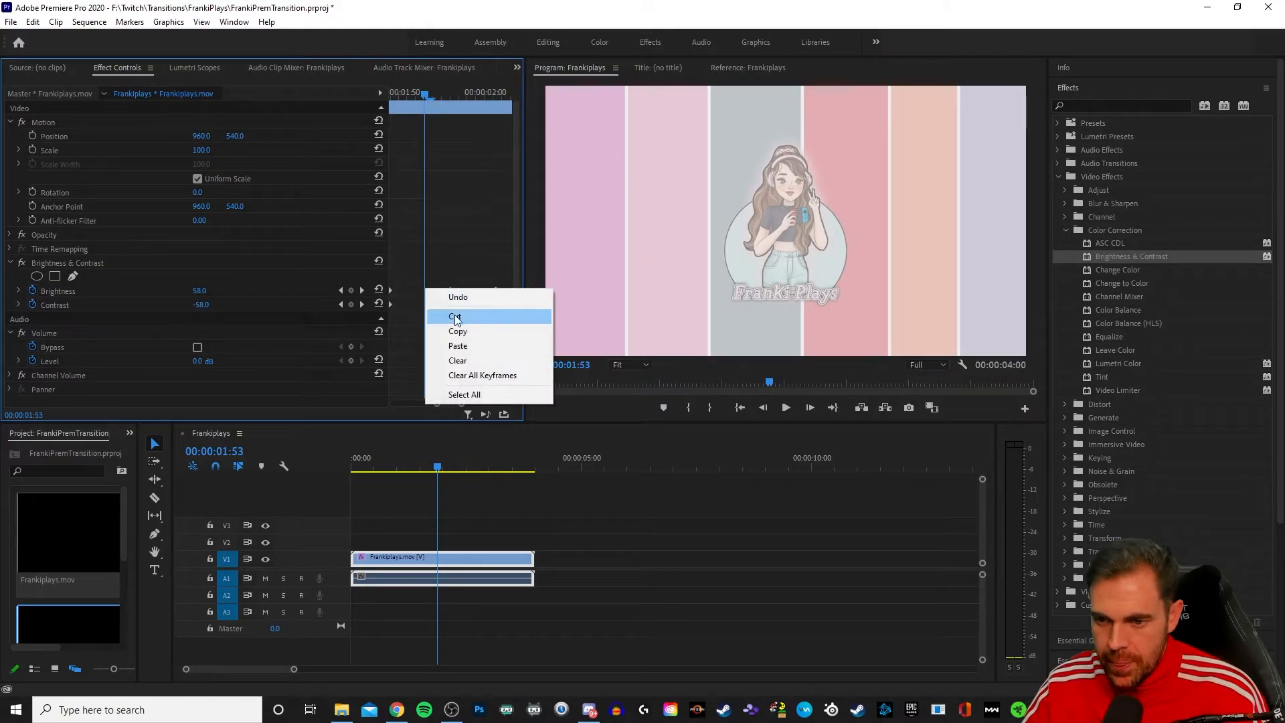
pyautogui.click(469, 345)
# - Replay the transition from the beginning to review the flash with the added peak keyframes
pyautogui.moveTo(441, 467); pyautogui.dragTo(274, 501)
pyautogui.click(787, 408)
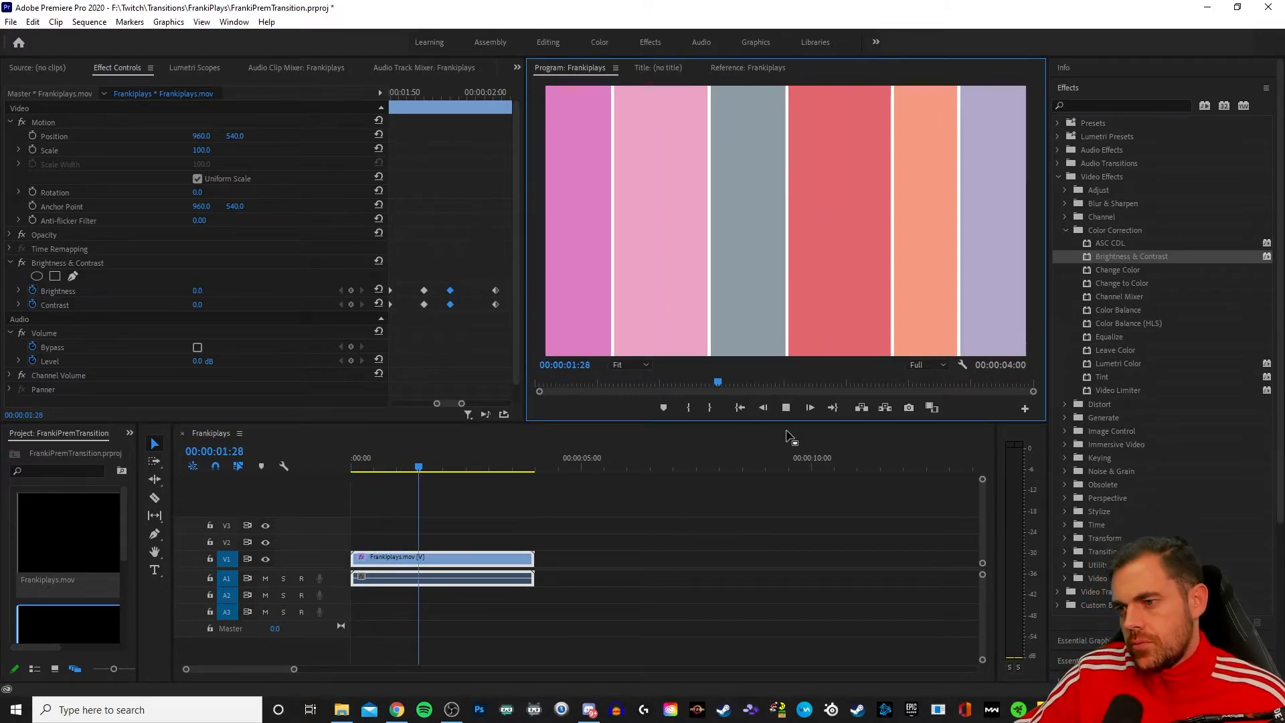
pyautogui.moveTo(455, 468); pyautogui.dragTo(349, 466)
pyautogui.press('space')
pyautogui.click(784, 415)
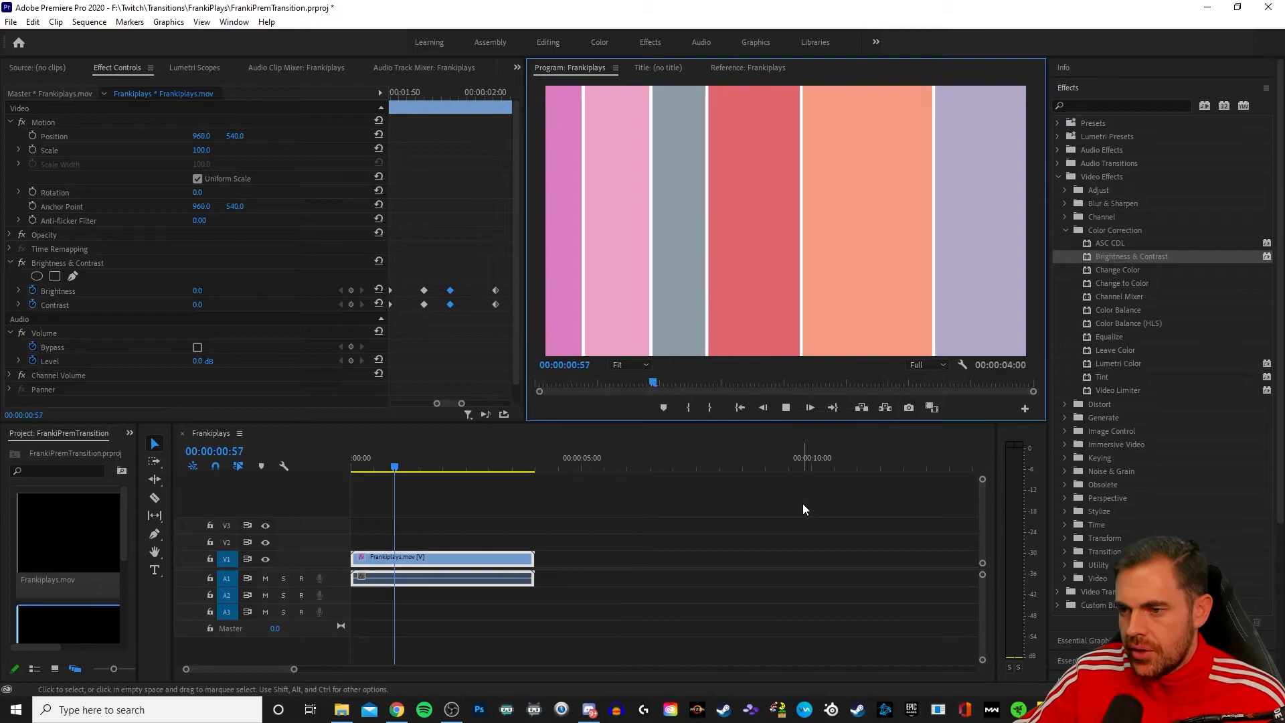
# - Try a contrast of 100 on the middle keyframes at 00:00:01:53 and 00:00:01:56
pyautogui.moveTo(426, 252); pyautogui.dragTo(471, 354)
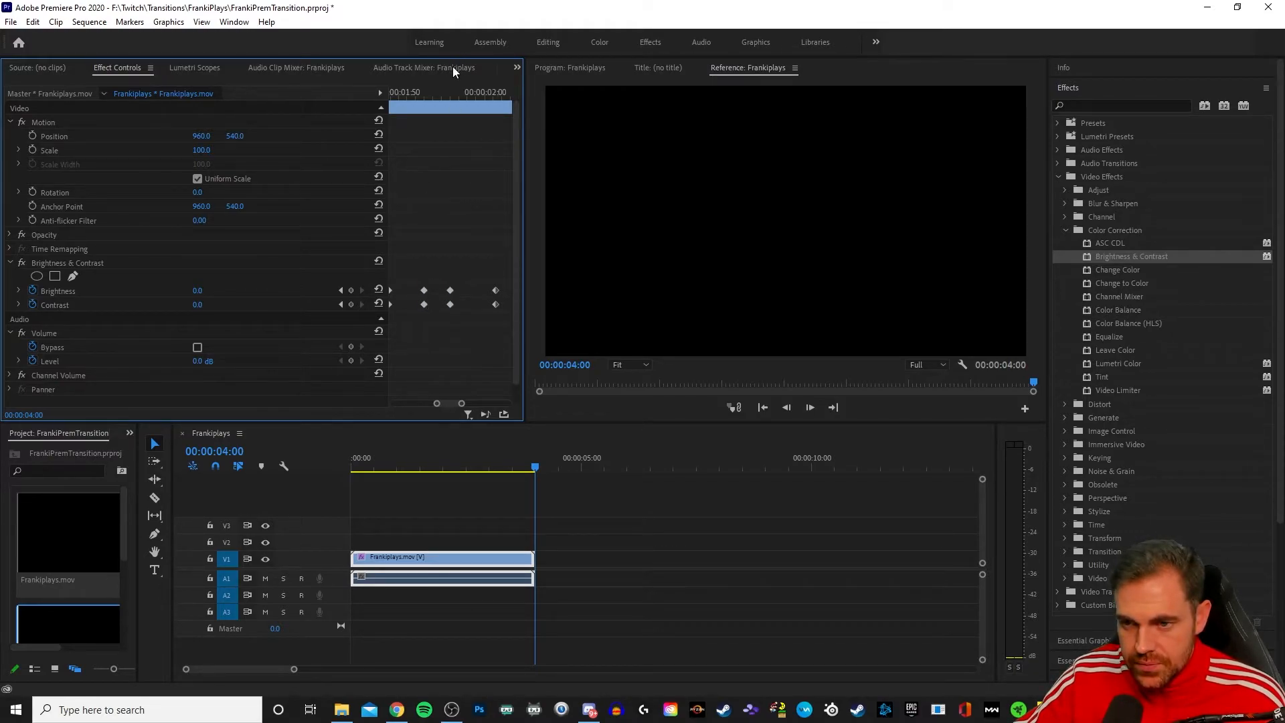
pyautogui.click(431, 95)
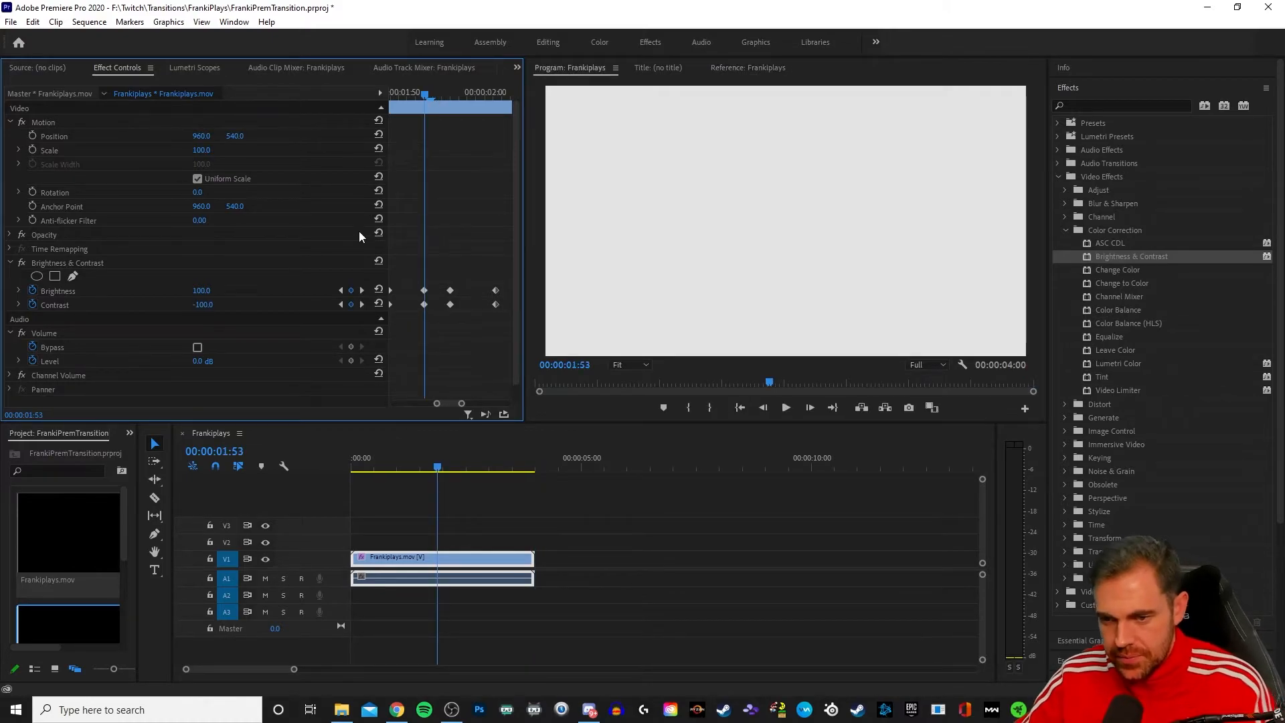
pyautogui.press('Left')
pyautogui.press('Right')
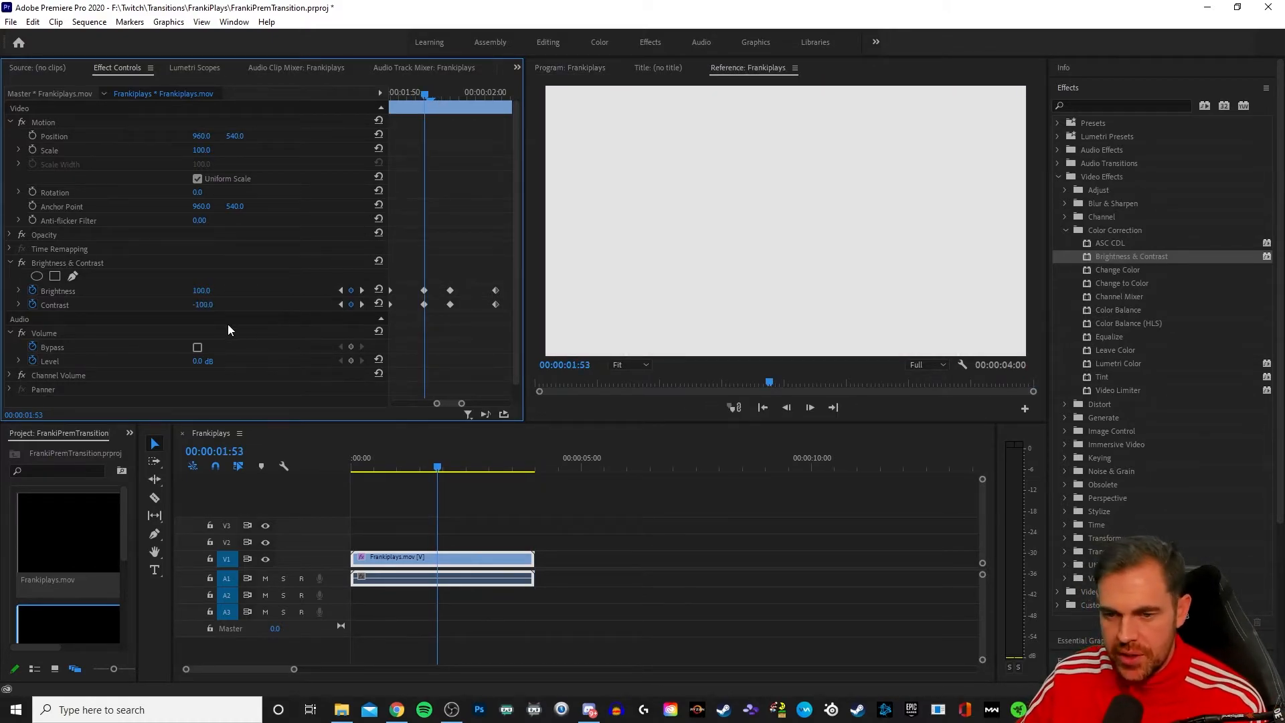
pyautogui.moveTo(206, 307); pyautogui.dragTo(378, 89)
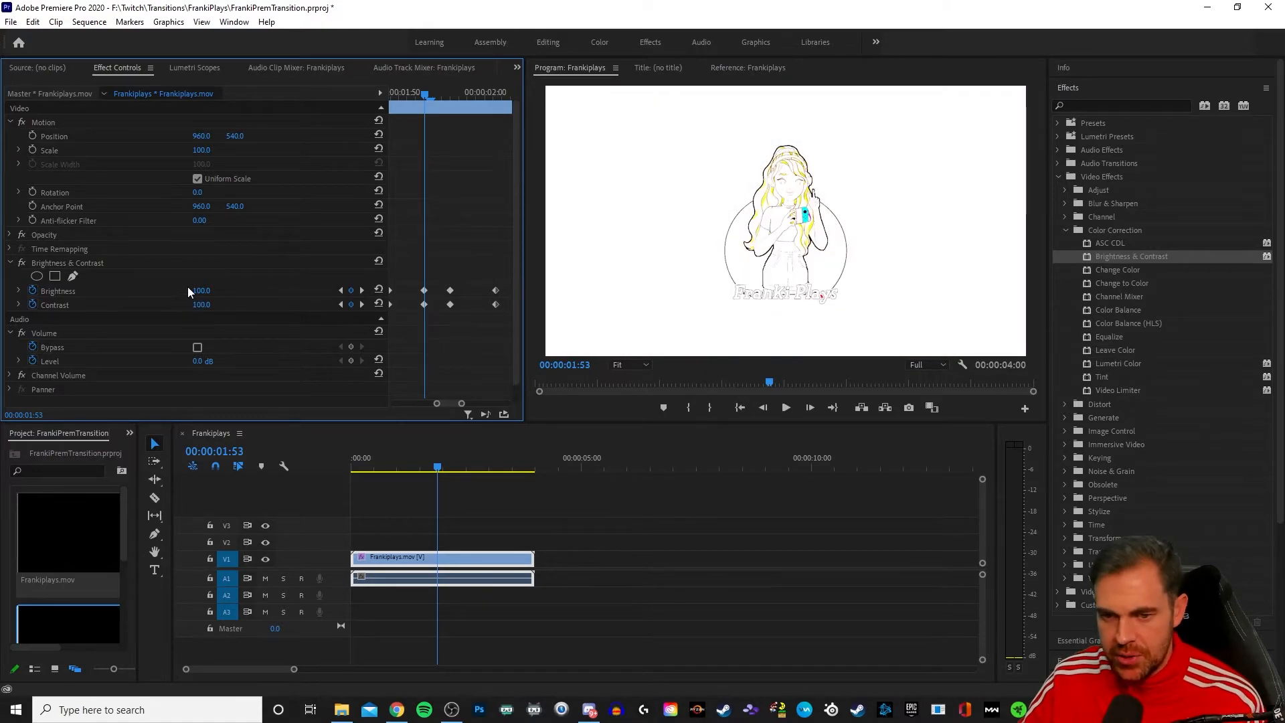
pyautogui.moveTo(203, 291)
pyautogui.mouseDown()
pyautogui.moveTo(84, 291)
pyautogui.moveTo(208, 291)
pyautogui.mouseUp()
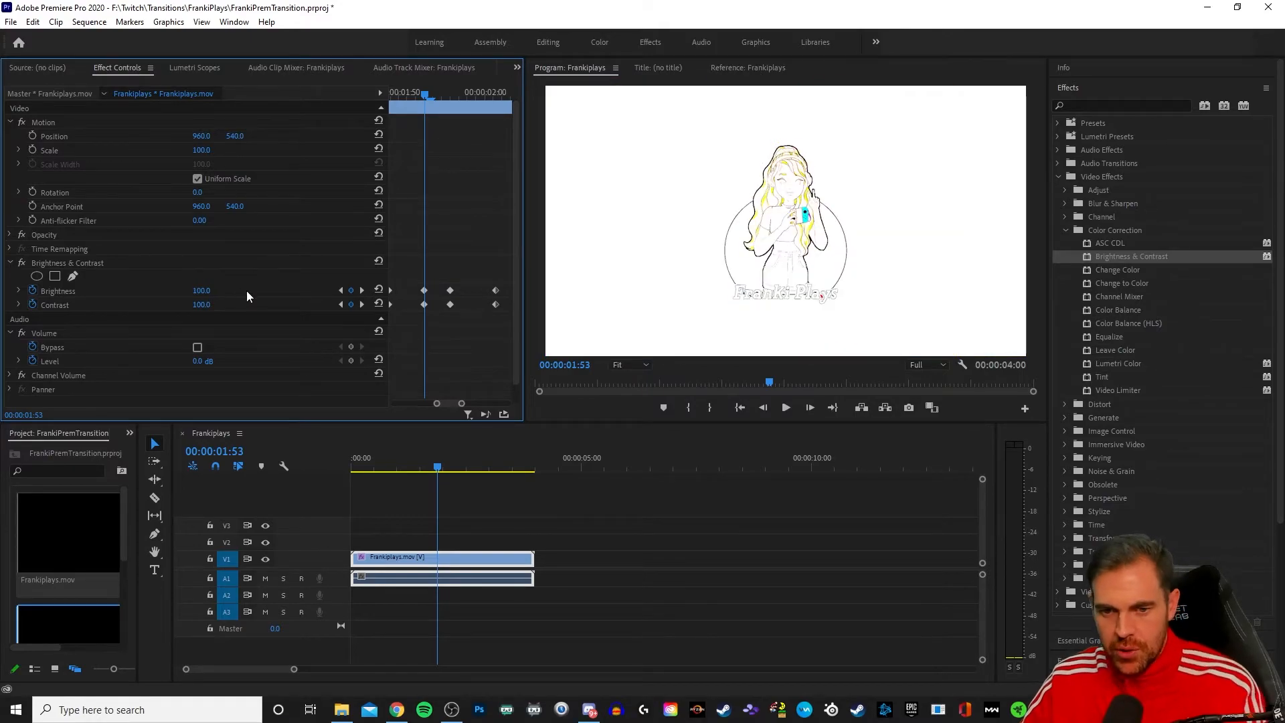
pyautogui.moveTo(437, 468)
pyautogui.mouseDown()
pyautogui.moveTo(459, 470)
pyautogui.moveTo(442, 471)
pyautogui.mouseUp()
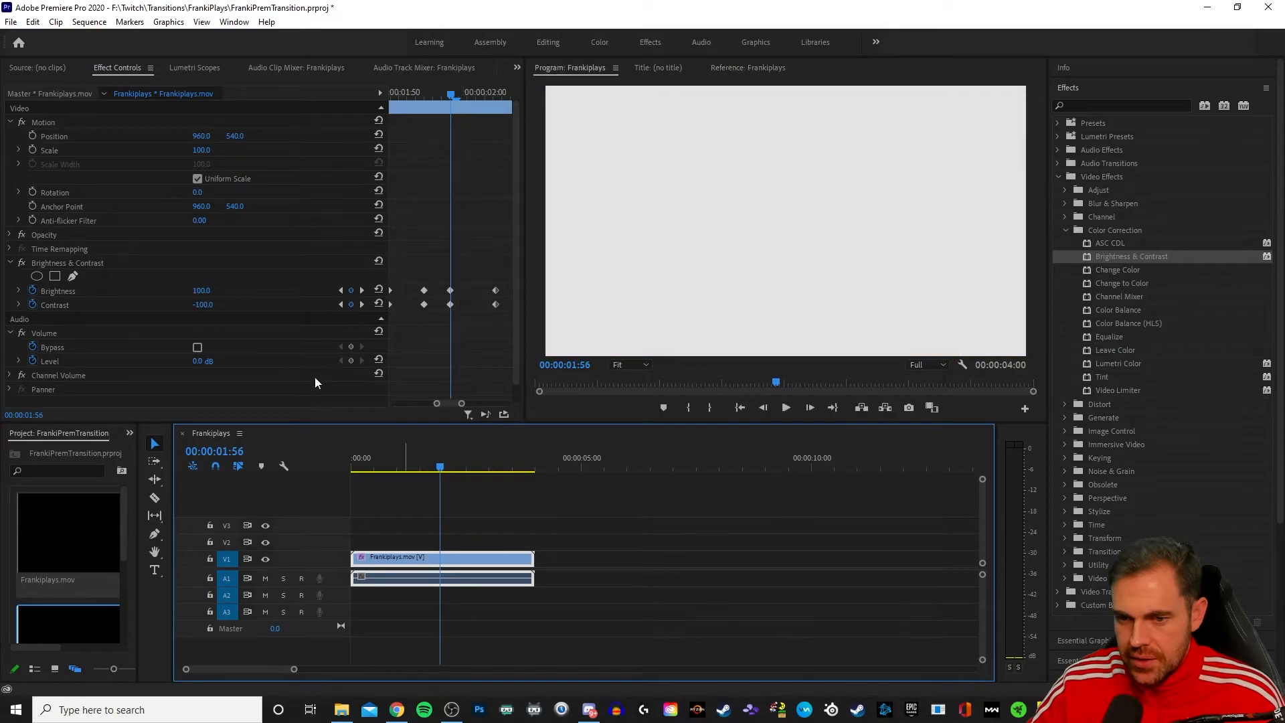
pyautogui.moveTo(202, 305); pyautogui.dragTo(379, 88)
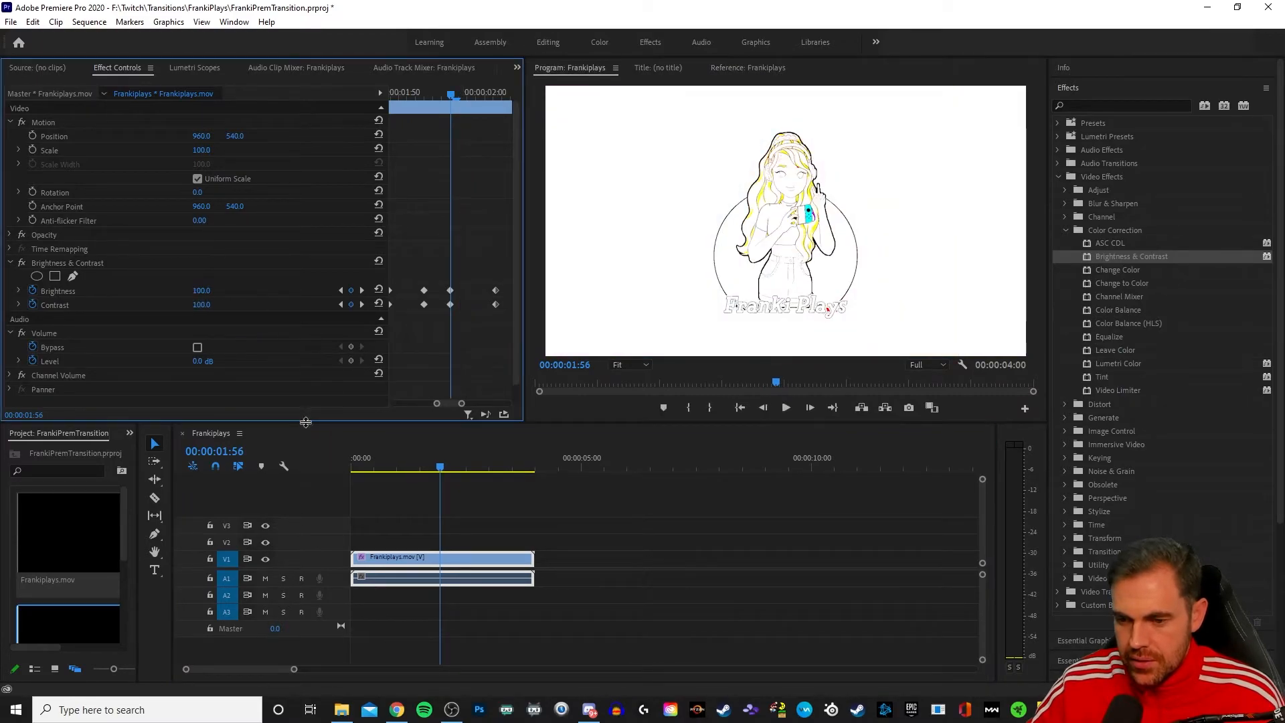
# - Preview the flash from the start, and move the first and middle pairs of brightness and contrast keyframes slightly earlier
pyautogui.moveTo(447, 469); pyautogui.dragTo(352, 473)
pyautogui.click(785, 407)
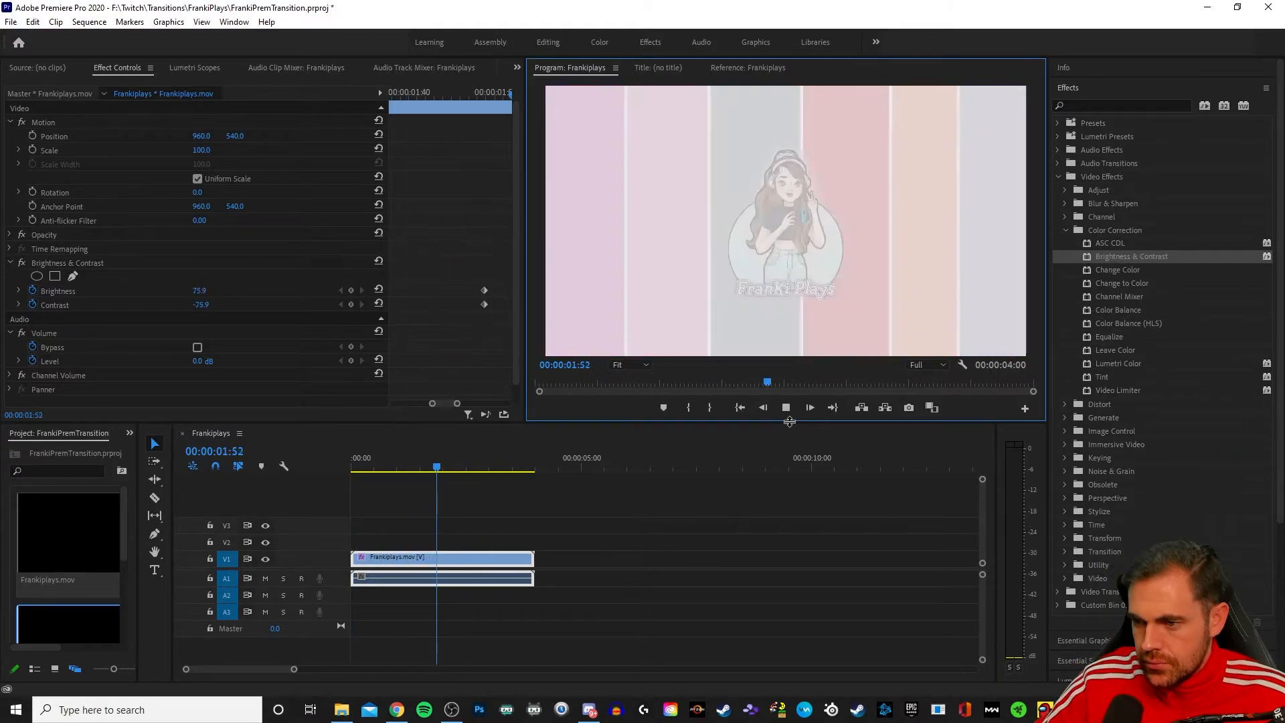
pyautogui.moveTo(457, 403); pyautogui.dragTo(476, 405)
pyautogui.moveTo(451, 277)
pyautogui.mouseDown()
pyautogui.moveTo(464, 313)
pyautogui.moveTo(428, 306)
pyautogui.moveTo(475, 319)
pyautogui.mouseUp()
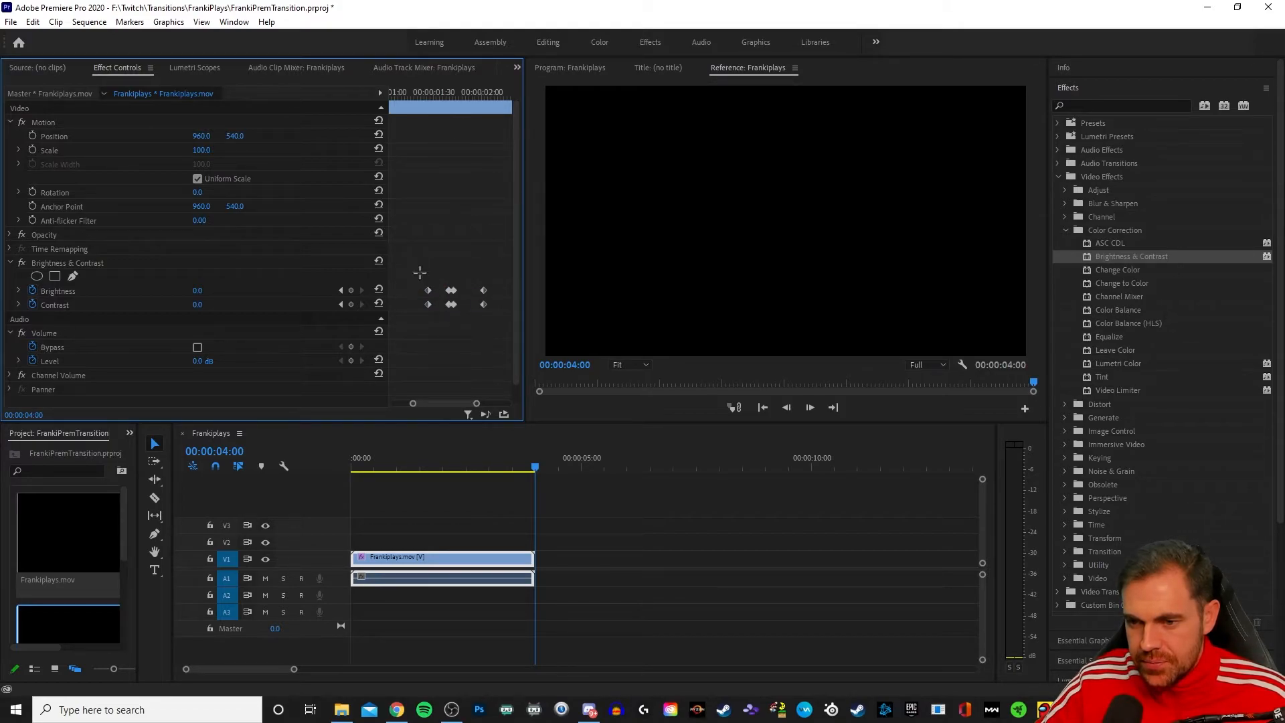
pyautogui.moveTo(429, 304)
pyautogui.mouseDown()
pyautogui.moveTo(414, 303)
pyautogui.moveTo(456, 313)
pyautogui.moveTo(448, 305)
pyautogui.mouseUp()
# - Play the transition from the start several times to review the retimed flash, and return the playhead to 00:00:00:00
pyautogui.click(535, 468)
pyautogui.moveTo(535, 468); pyautogui.dragTo(350, 484)
pyautogui.click(791, 412)
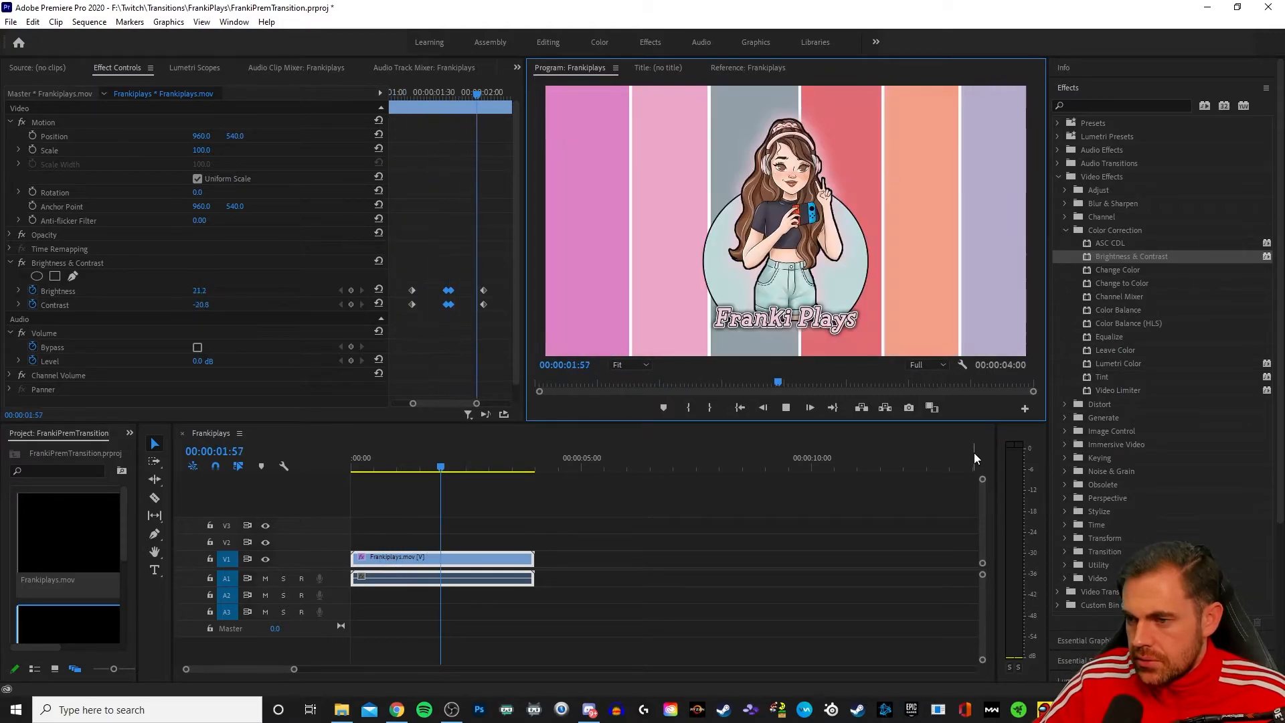
pyautogui.moveTo(525, 468); pyautogui.dragTo(372, 476)
pyautogui.click(787, 409)
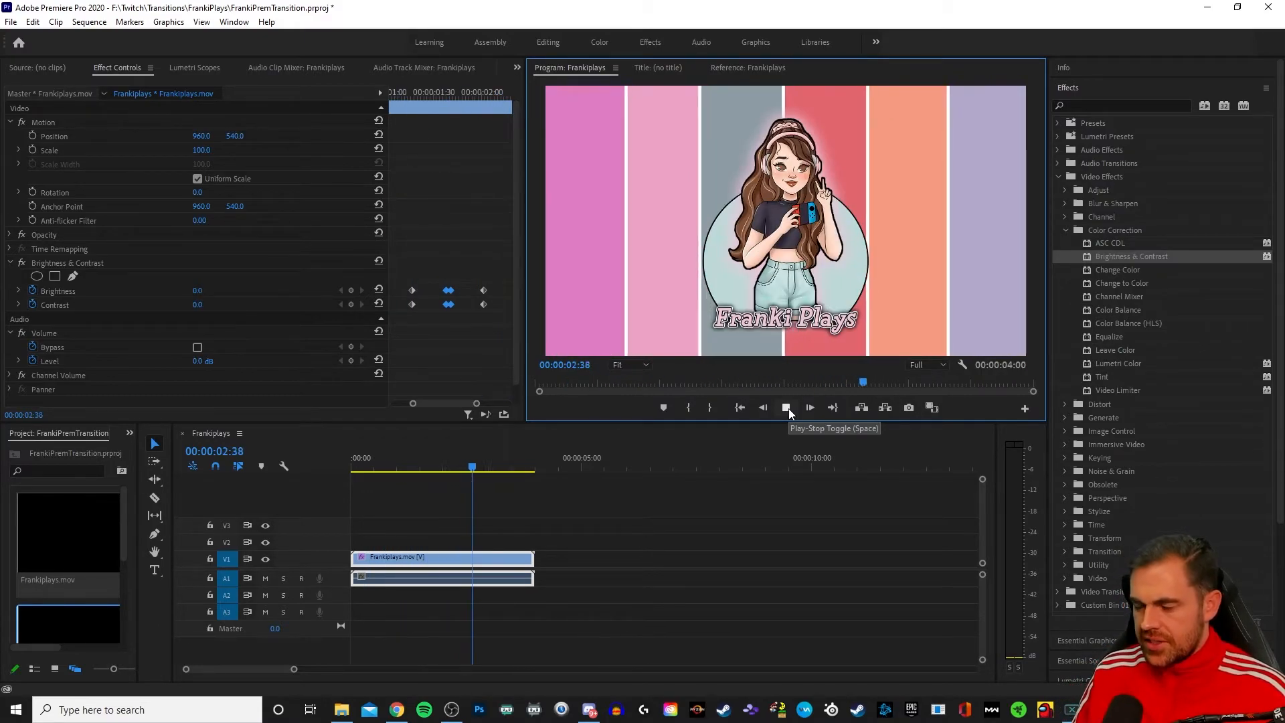
pyautogui.click(789, 410)
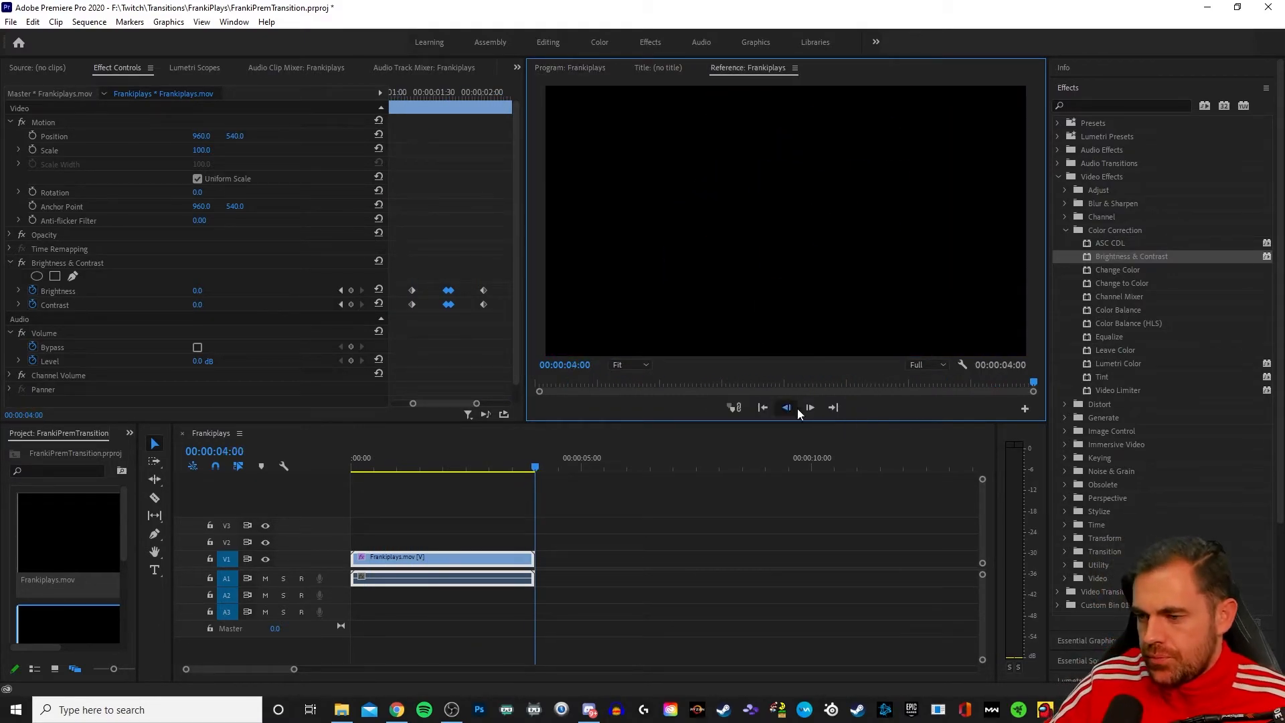
pyautogui.moveTo(535, 468); pyautogui.dragTo(445, 491)
pyautogui.press('Home')
pyautogui.click(786, 410)
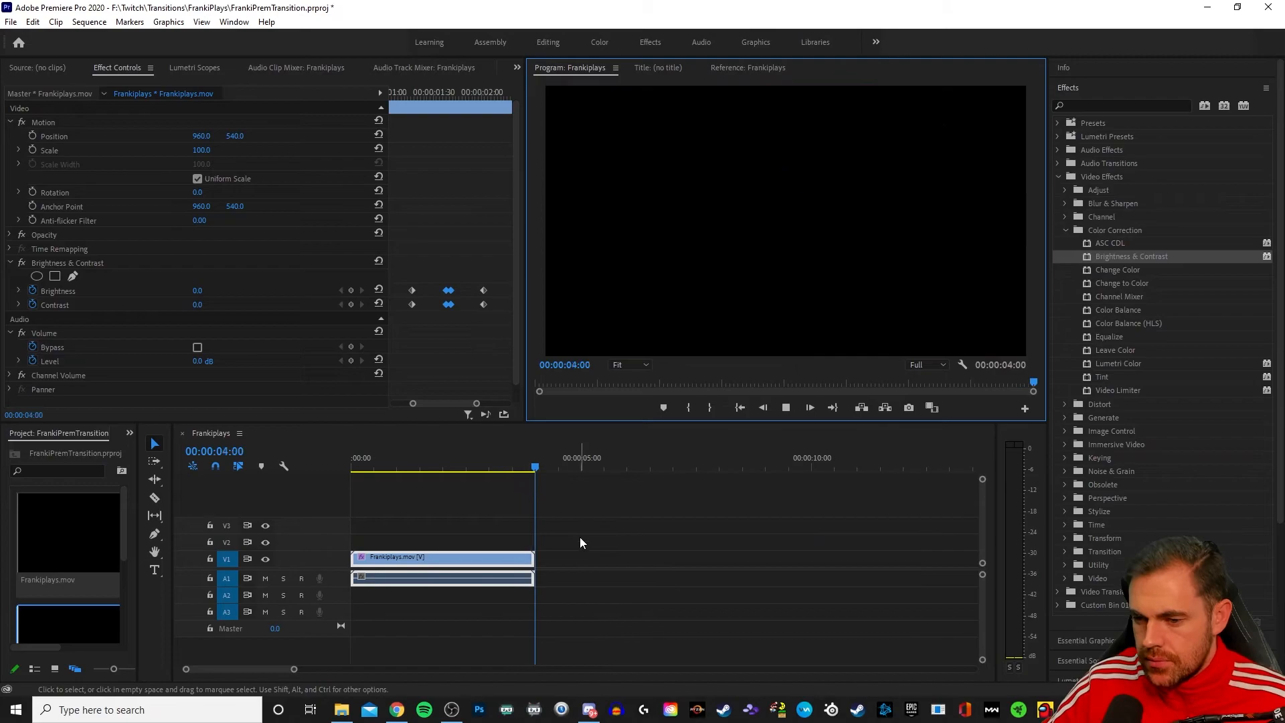
pyautogui.moveTo(539, 465)
pyautogui.mouseDown()
pyautogui.moveTo(339, 480)
pyautogui.moveTo(517, 471)
pyautogui.mouseUp()
pyautogui.moveTo(366, 469); pyautogui.dragTo(346, 453)
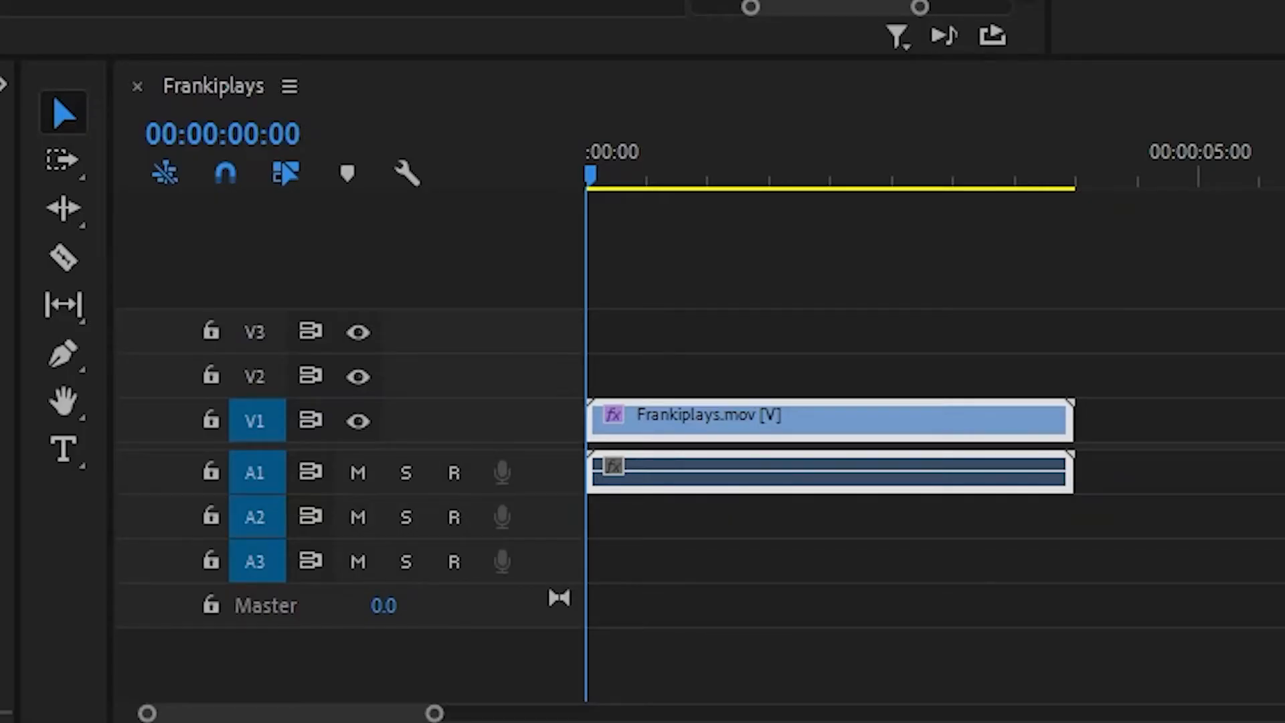
# - Try an audio clip on track A3 near the start of the sequence, and delete it
pyautogui.moveTo(1284, 574); pyautogui.dragTo(607, 564)
pyautogui.moveTo(446, 715); pyautogui.dragTo(648, 717)
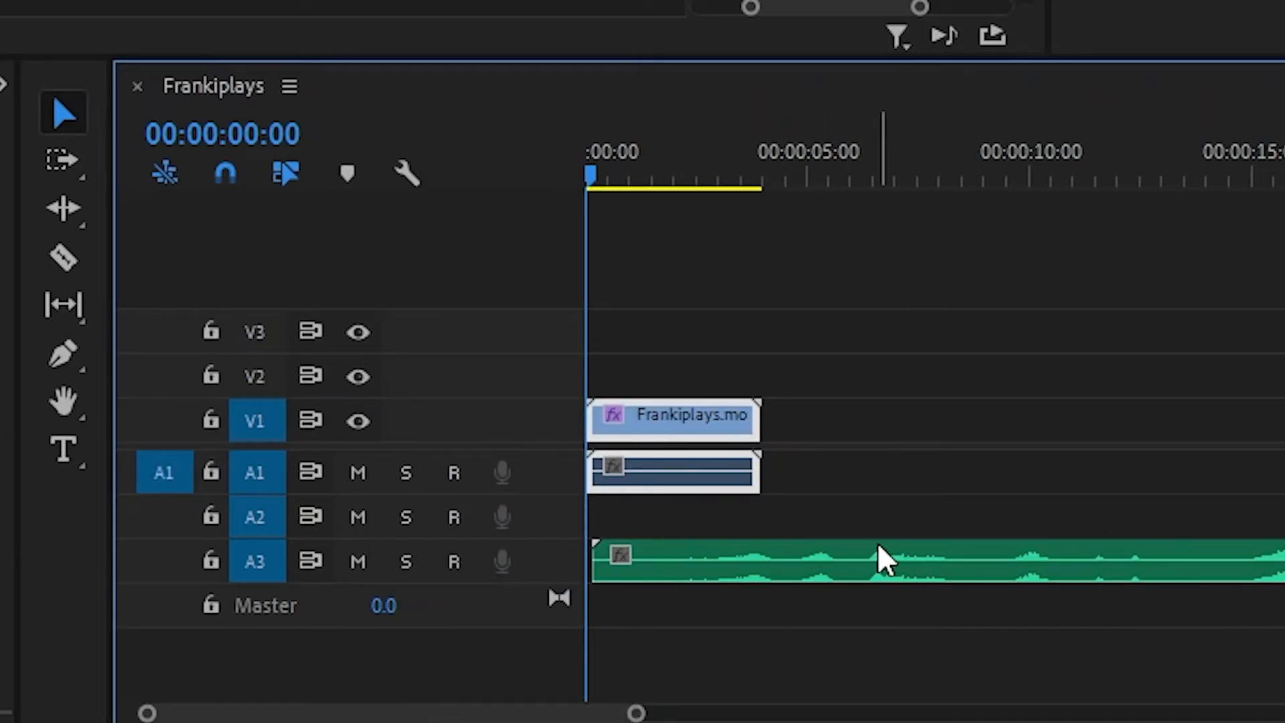
pyautogui.moveTo(972, 173); pyautogui.dragTo(1249, 153)
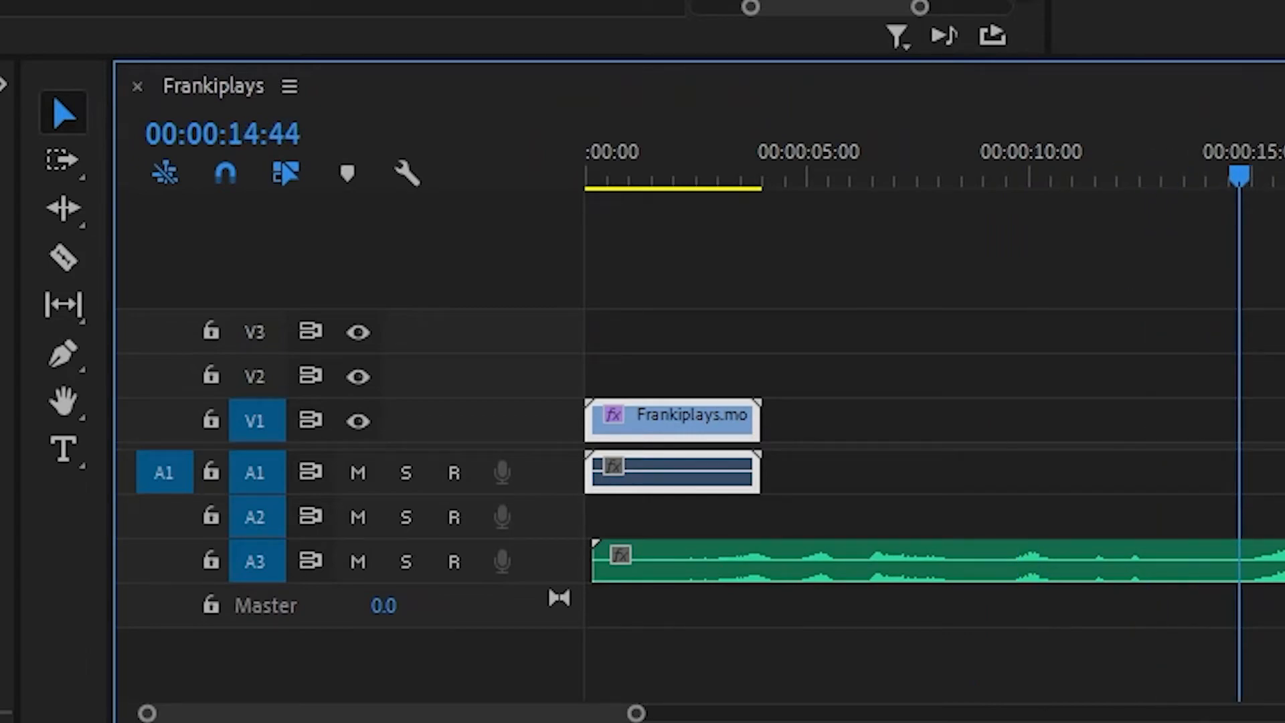
pyautogui.click(1272, 562)
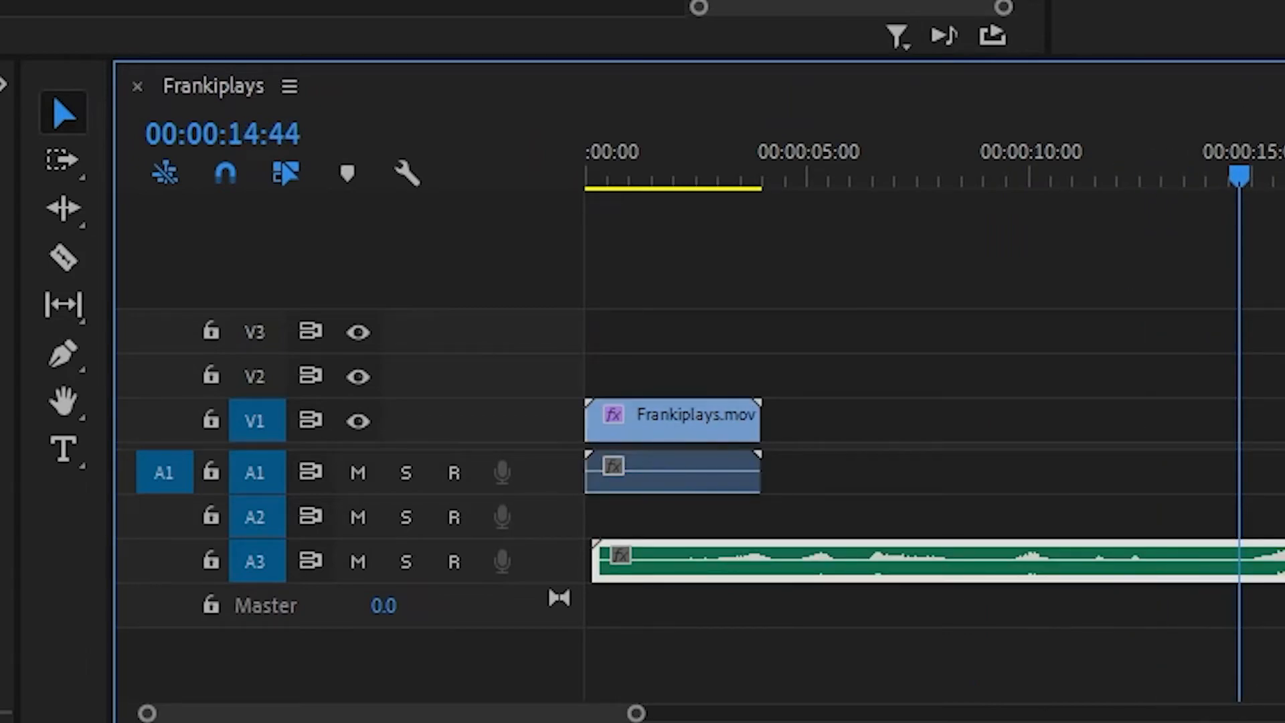
pyautogui.press('Delete')
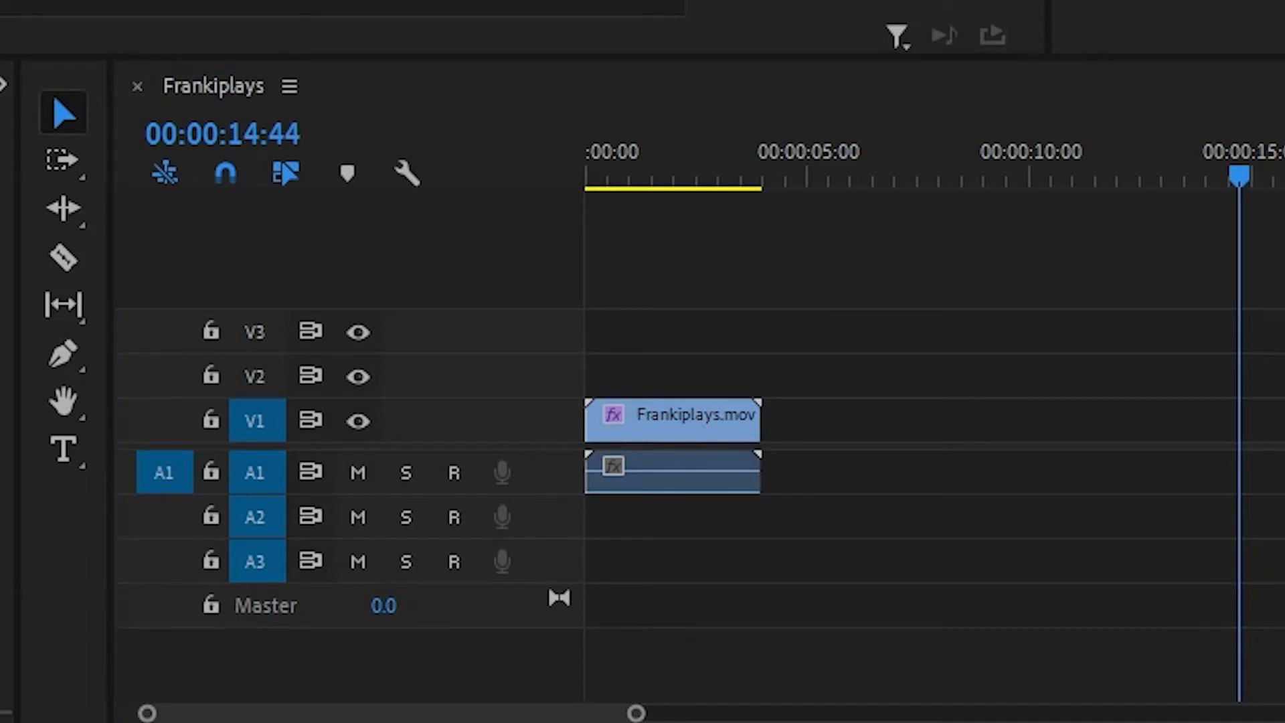
# - Place an audio clip on track A3, align it with the start of the sequence, and play it back
pyautogui.moveTo(870, 482); pyautogui.dragTo(633, 545)
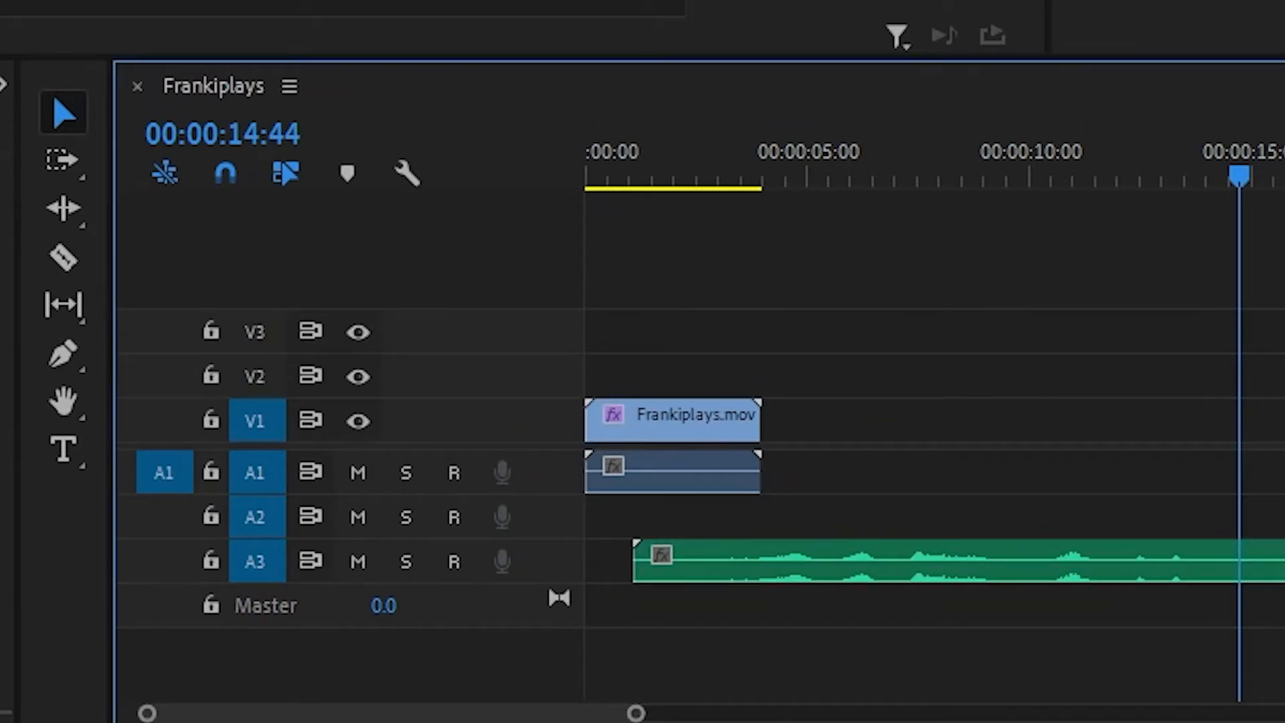
pyautogui.moveTo(1033, 568); pyautogui.dragTo(961, 573)
pyautogui.press('Home')
pyautogui.press('space')
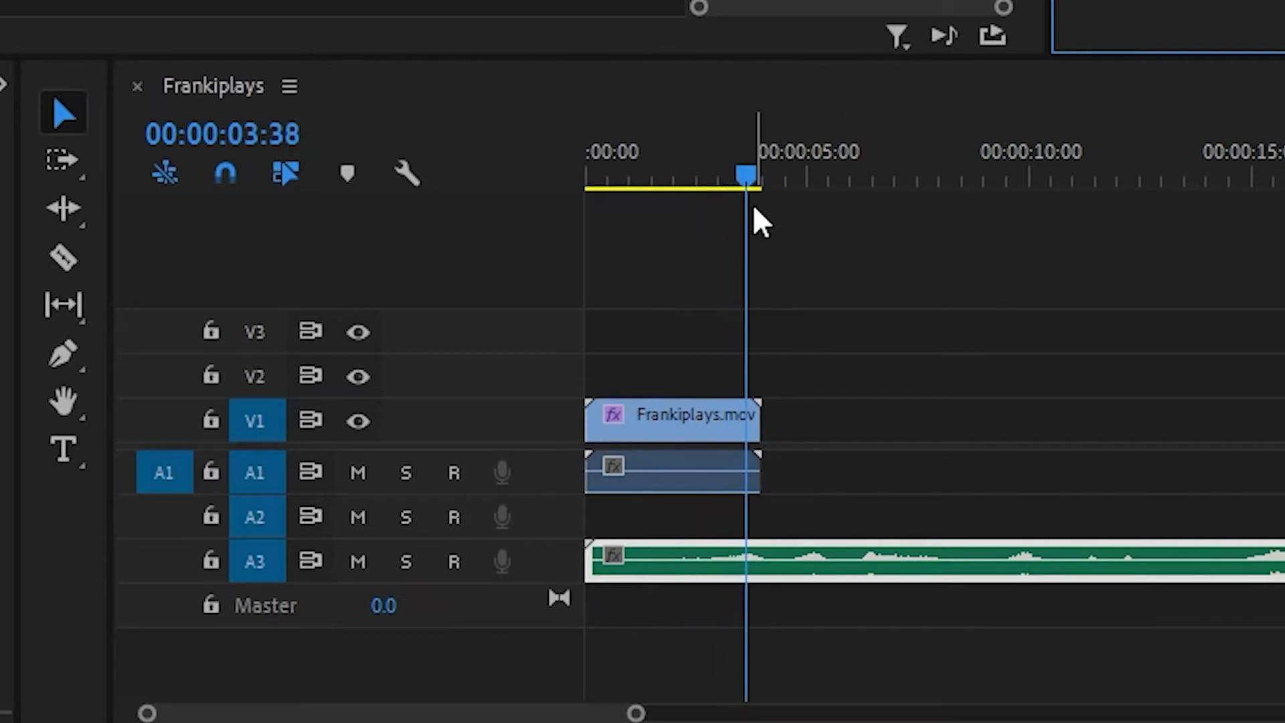
# - Listen for the wanted sound, cut the A3 audio clip at 00:00:04:20, and delete the part before the cut
pyautogui.moveTo(842, 186); pyautogui.dragTo(775, 186)
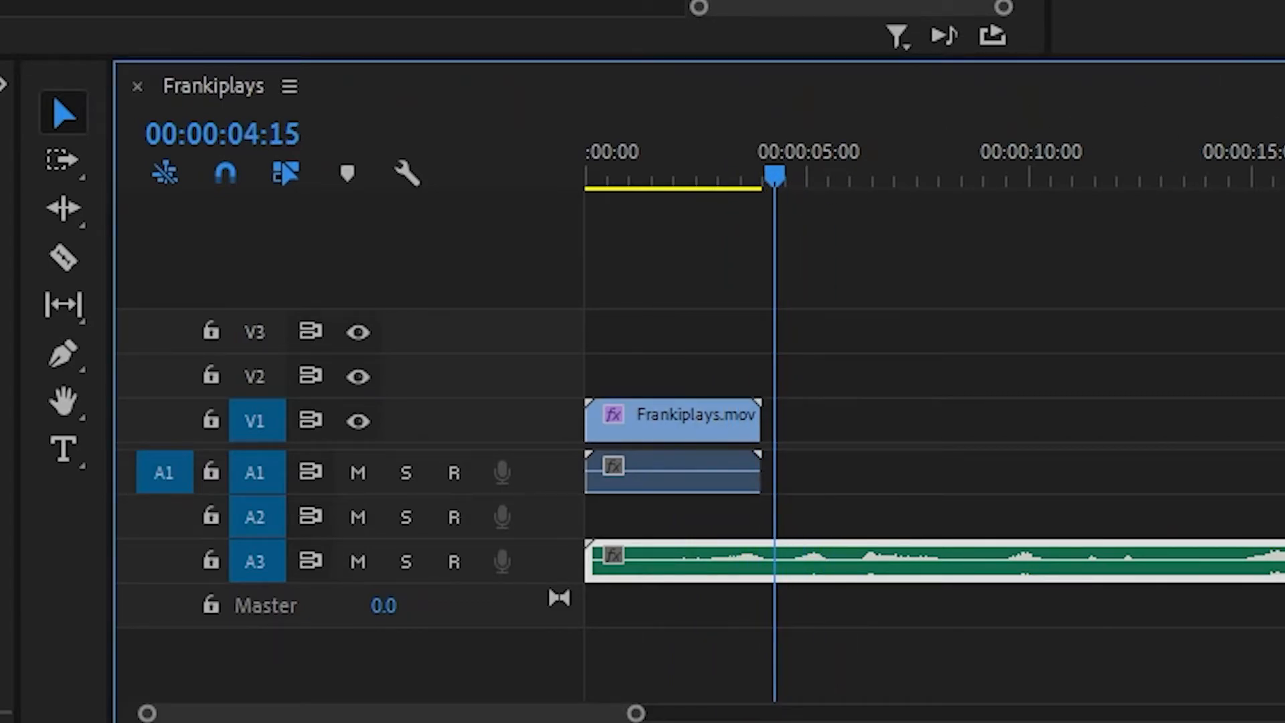
pyautogui.press('space')
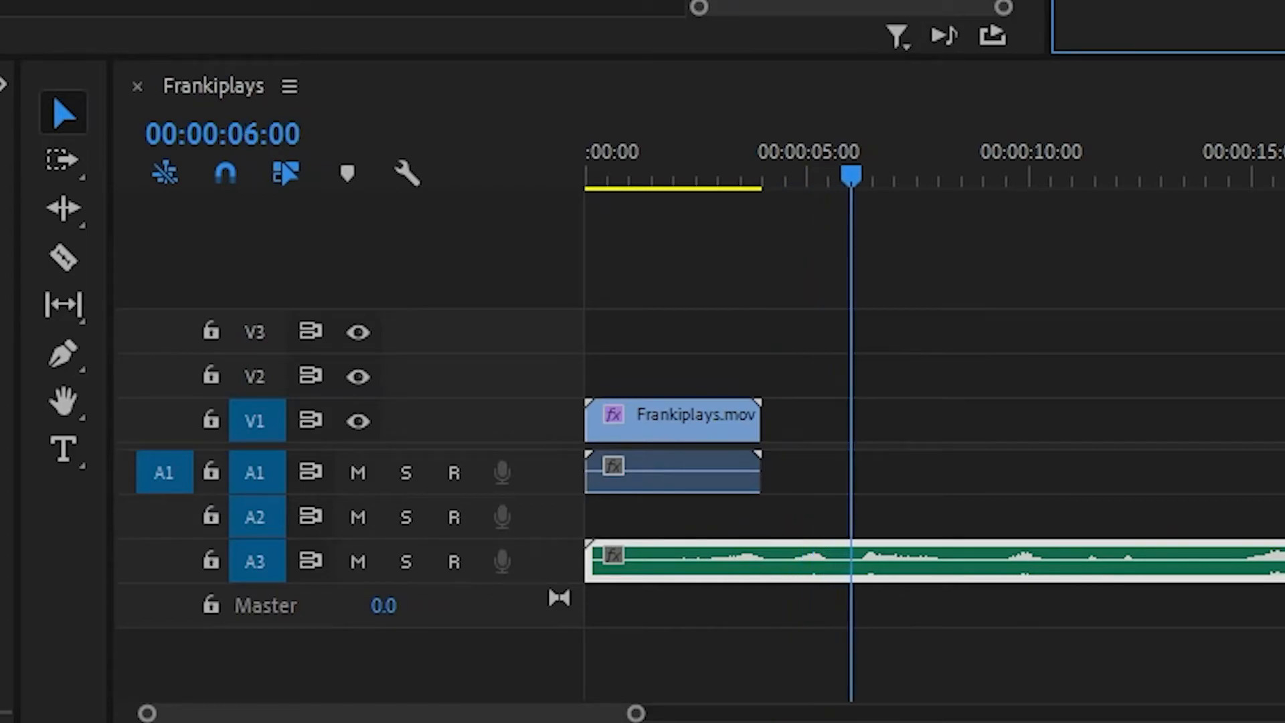
pyautogui.click(780, 180)
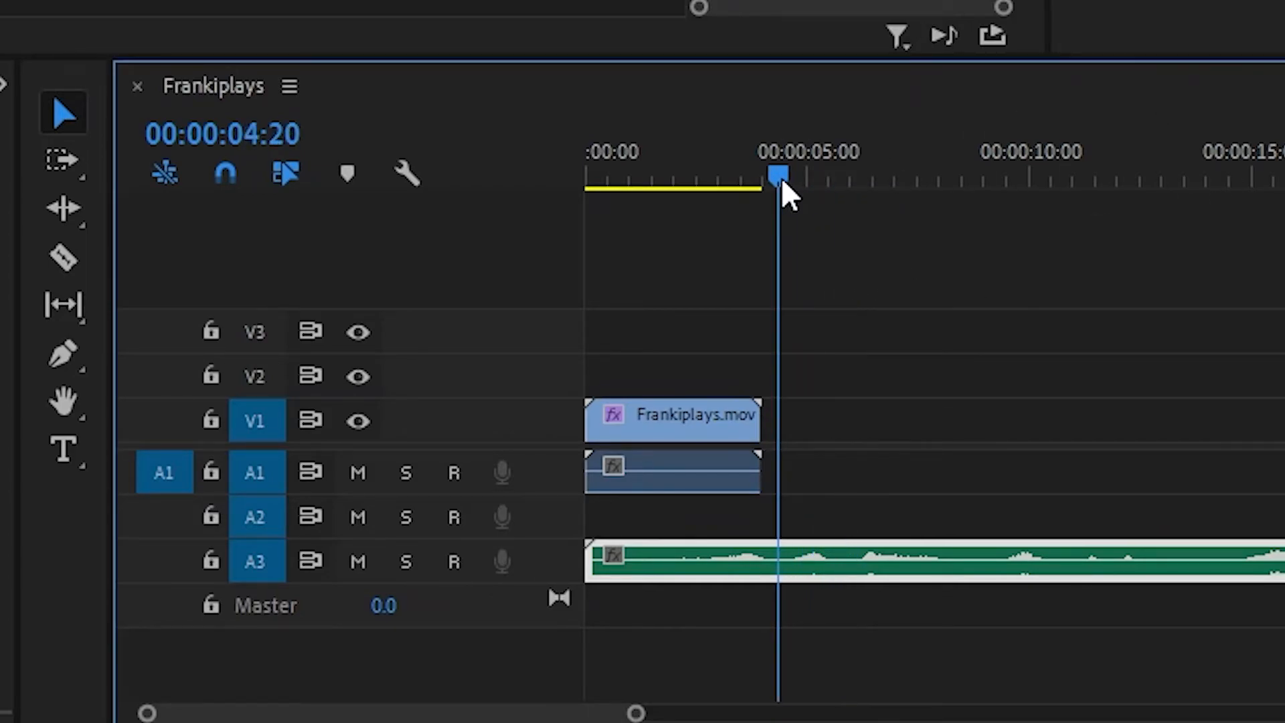
pyautogui.click(36, 267)
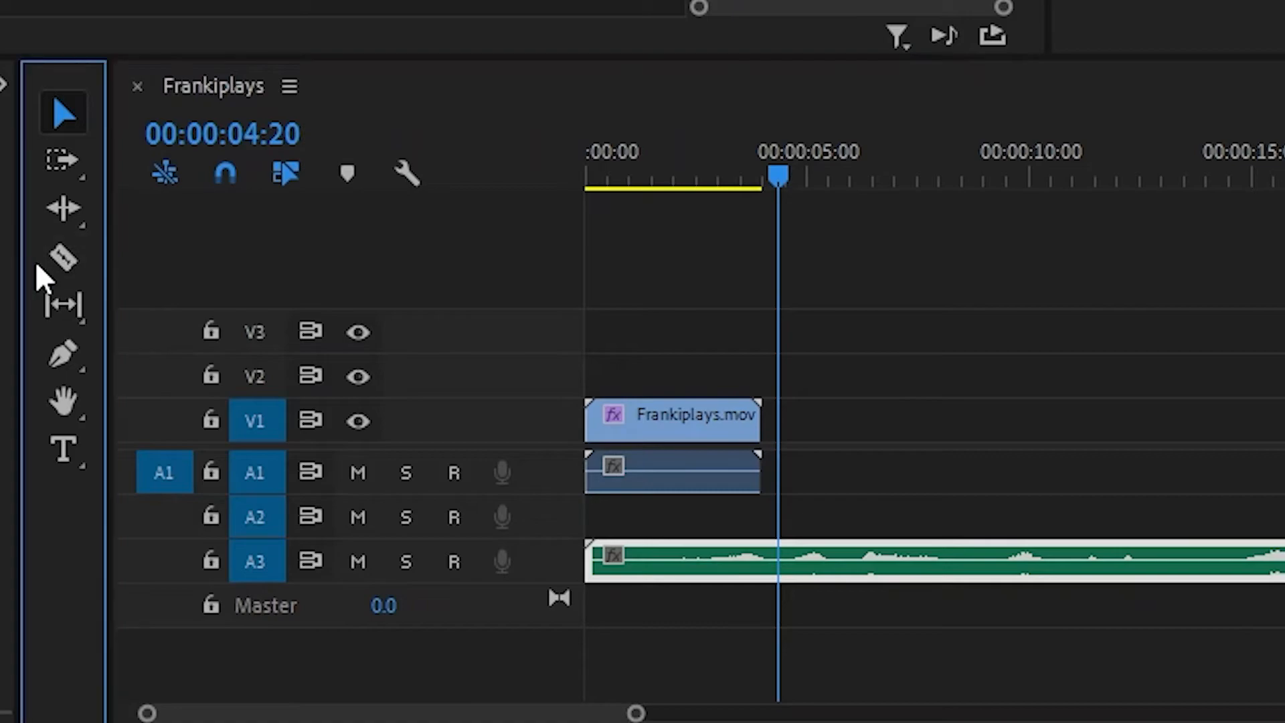
pyautogui.click(73, 265)
pyautogui.click(780, 560)
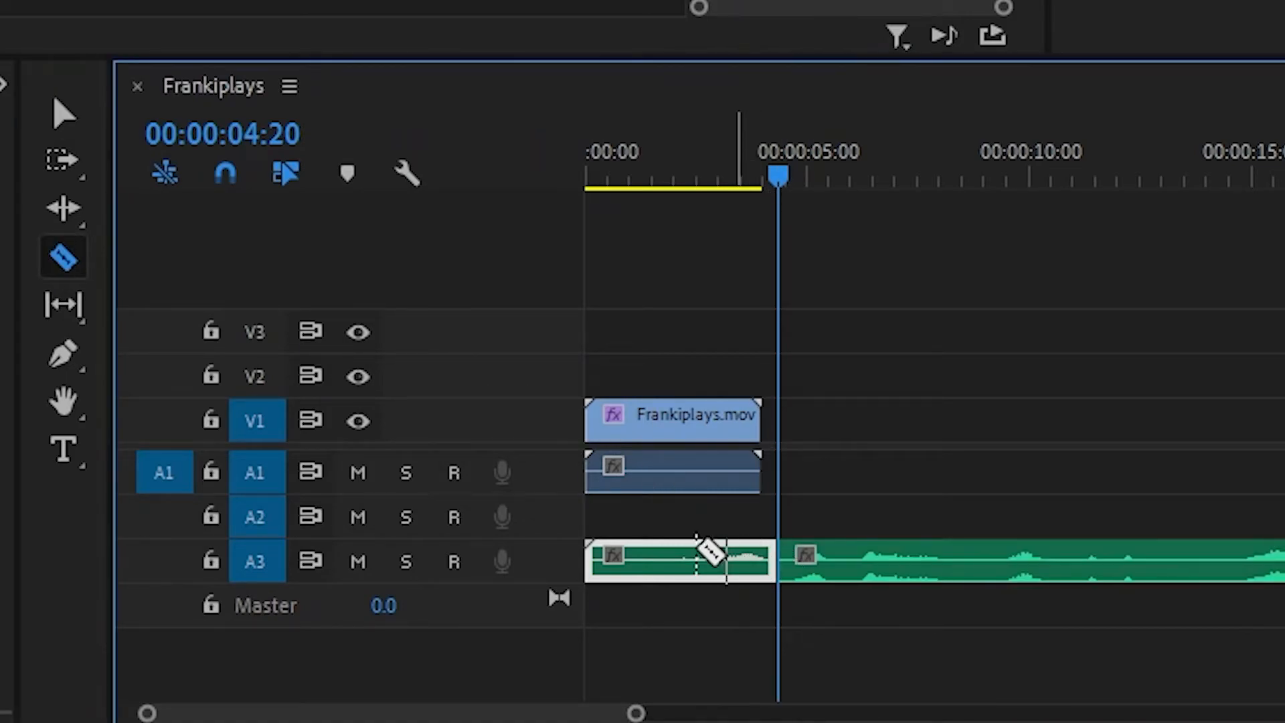
pyautogui.click(88, 115)
pyautogui.click(668, 596)
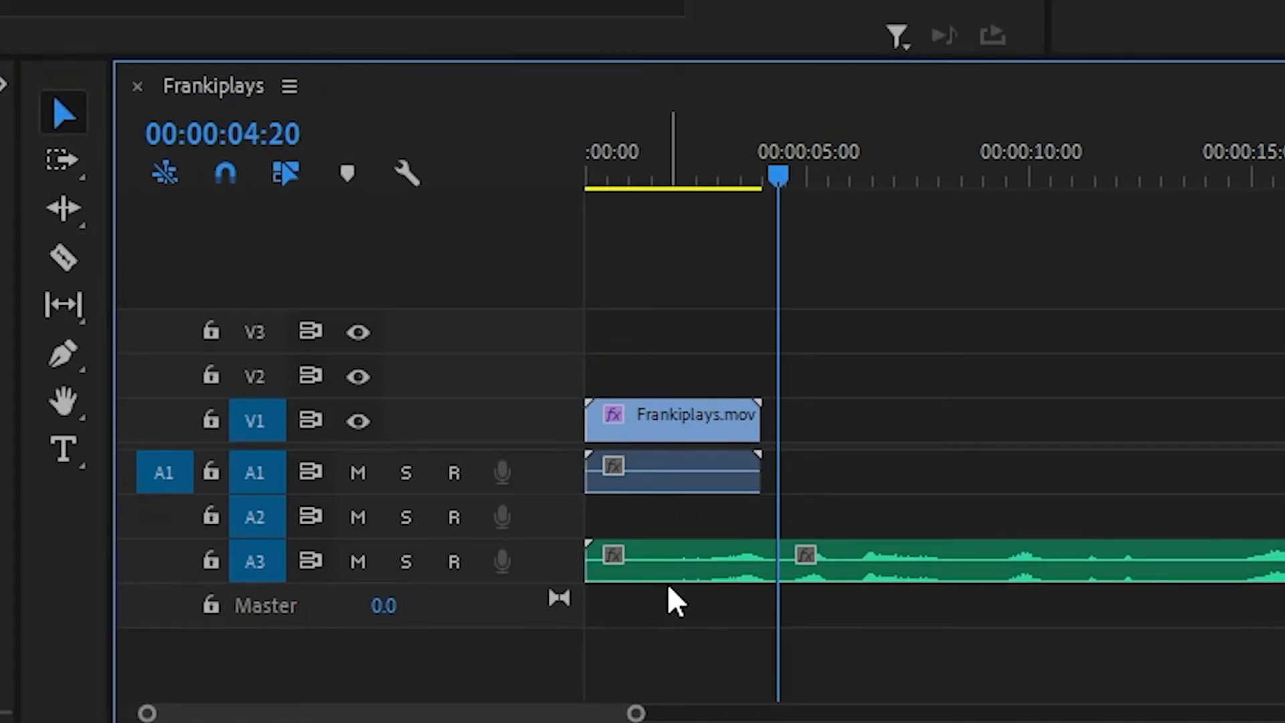
pyautogui.click(674, 559)
pyautogui.press('Delete')
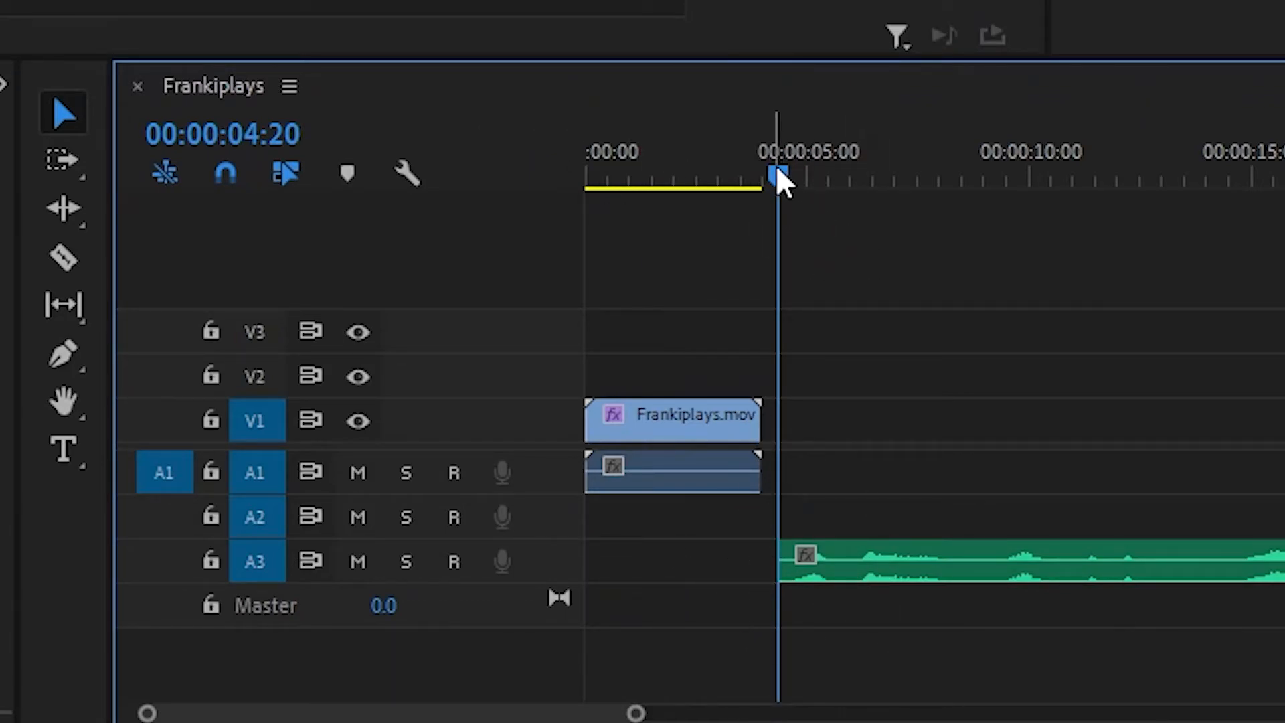
# - Cut the remaining A3 audio at 00:00:05:48 and move the short piece before the cut to the start of the sequence
pyautogui.moveTo(778, 170); pyautogui.dragTo(841, 172)
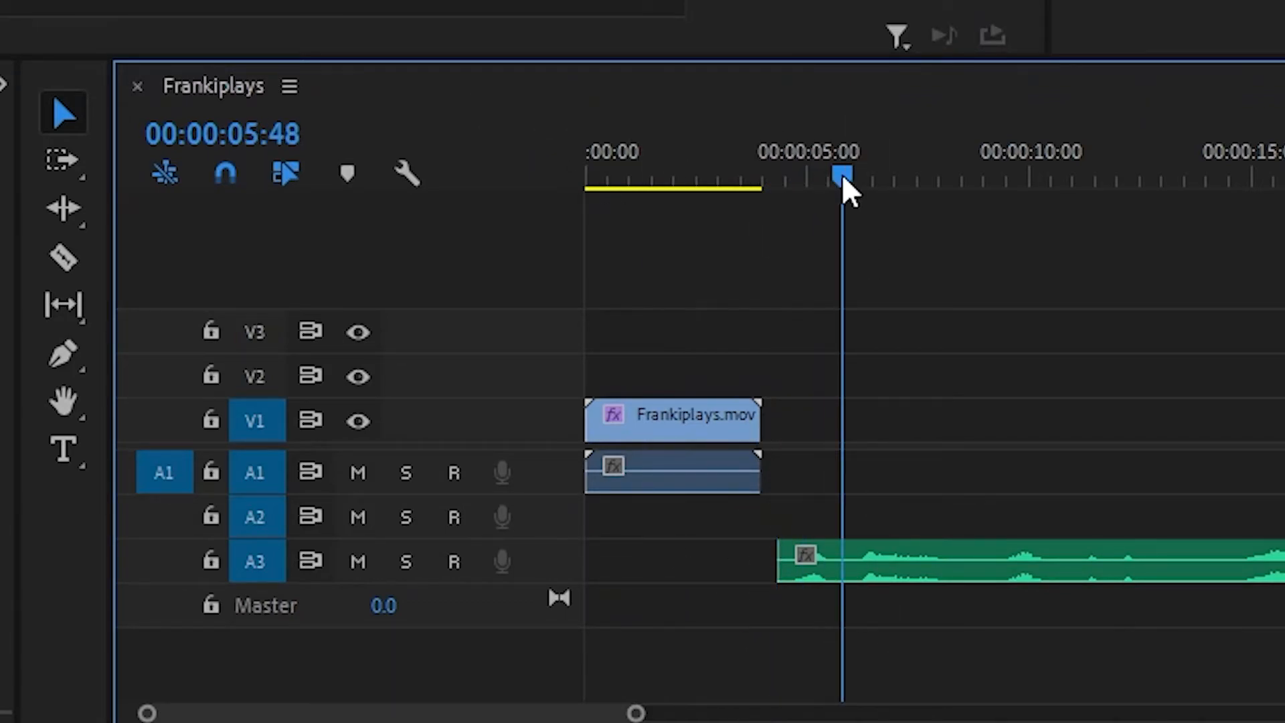
pyautogui.click(64, 262)
pyautogui.click(859, 555)
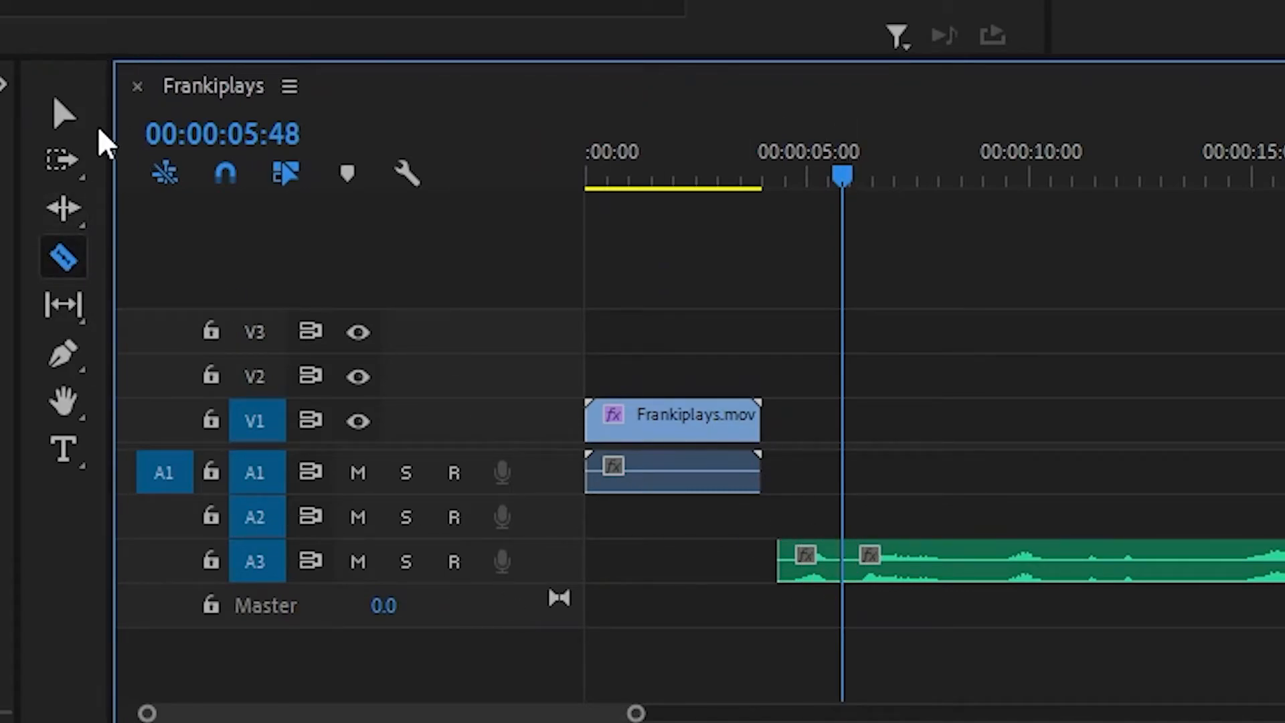
pyautogui.click(64, 113)
pyautogui.moveTo(823, 565); pyautogui.dragTo(621, 563)
pyautogui.moveTo(649, 143); pyautogui.dragTo(468, 183)
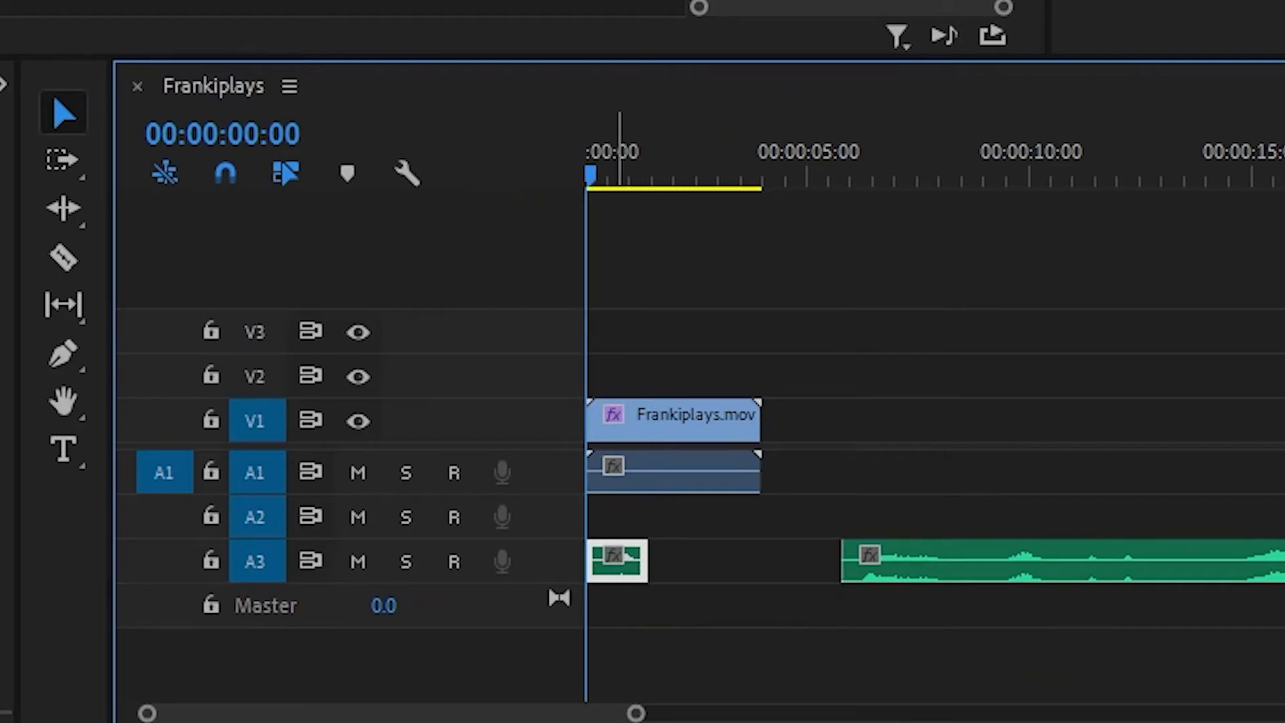
# - Cut the short A3 audio piece at about 00:00:00:25, where its waveform begins, and delete the silent part before it
pyautogui.moveTo(635, 713); pyautogui.dragTo(458, 696)
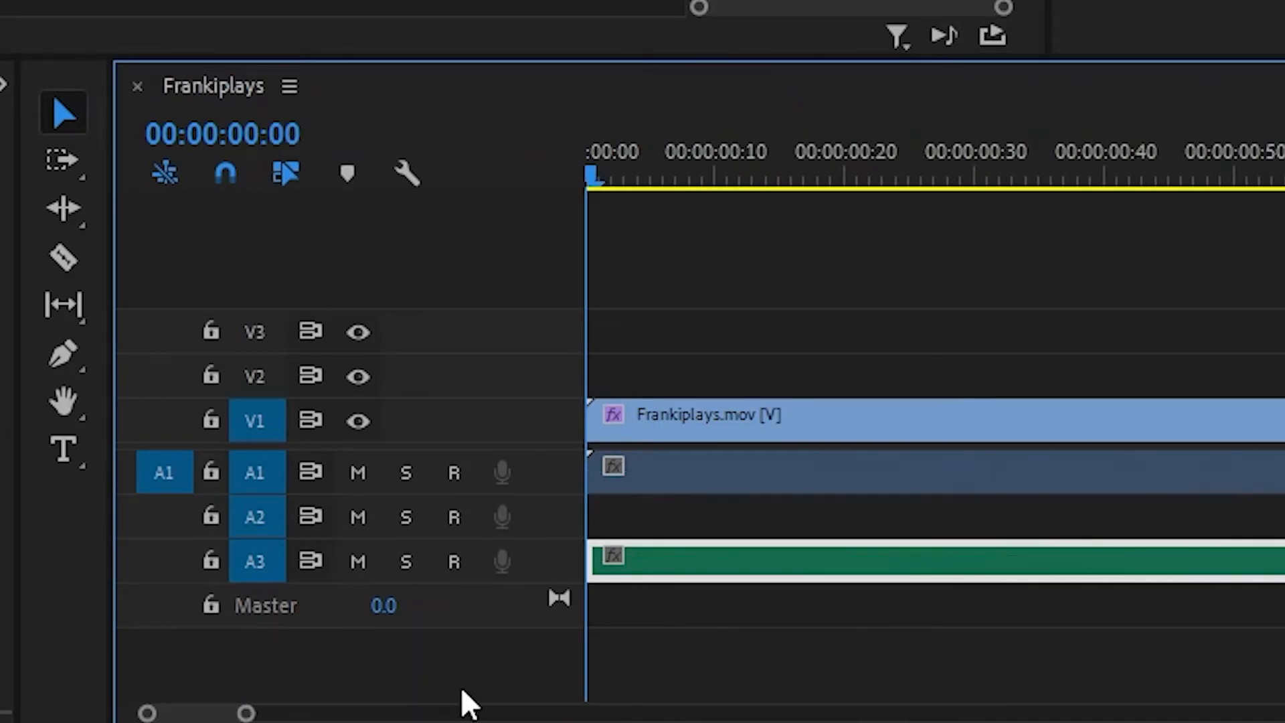
pyautogui.click(62, 258)
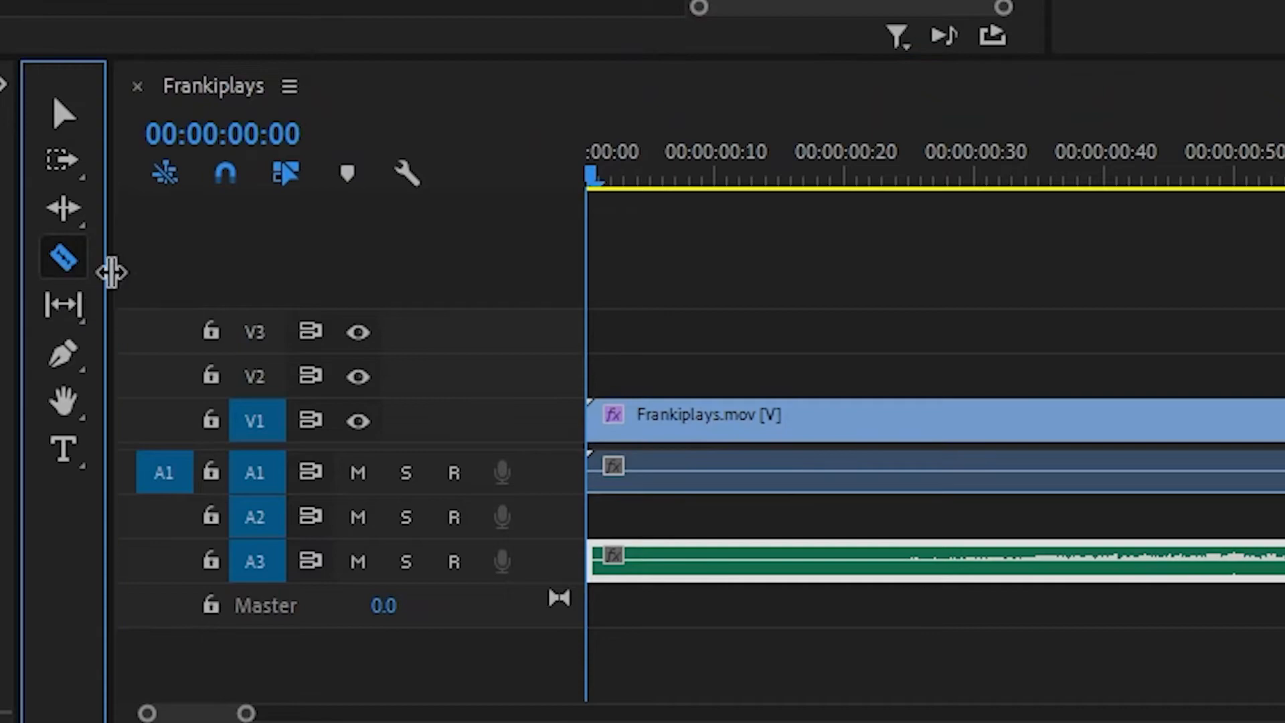
pyautogui.click(921, 561)
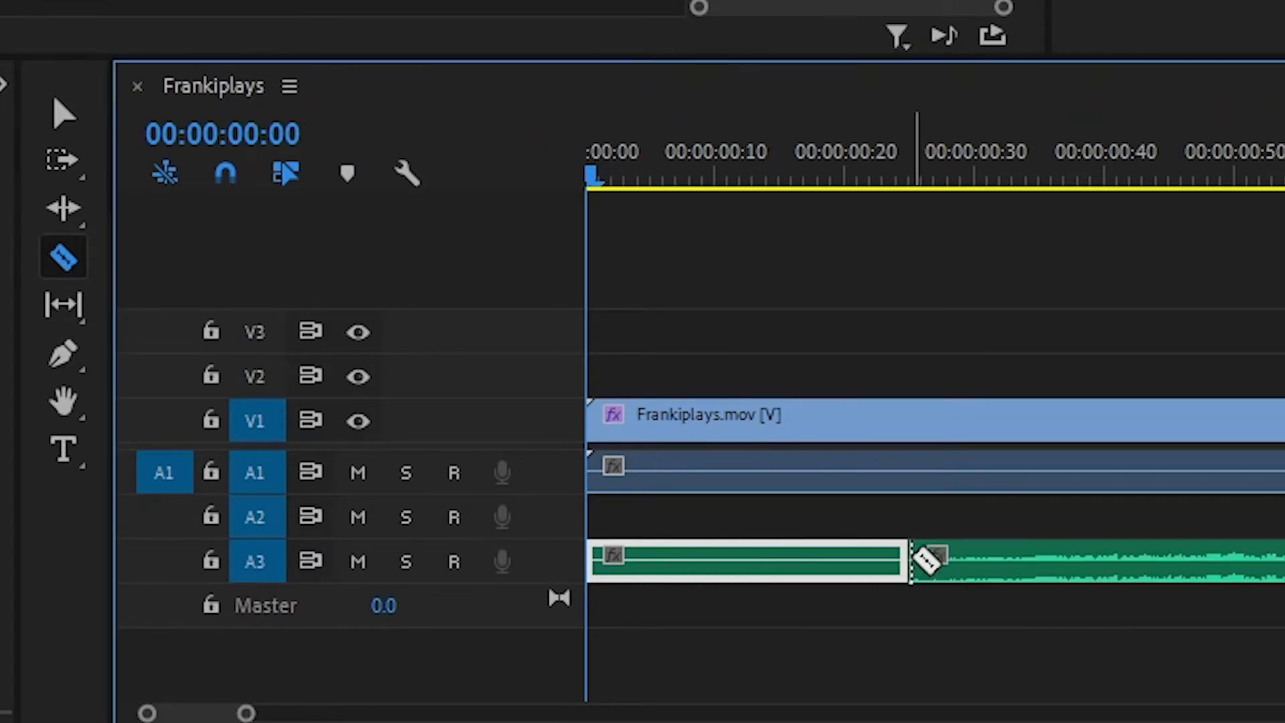
pyautogui.click(67, 117)
pyautogui.click(760, 574)
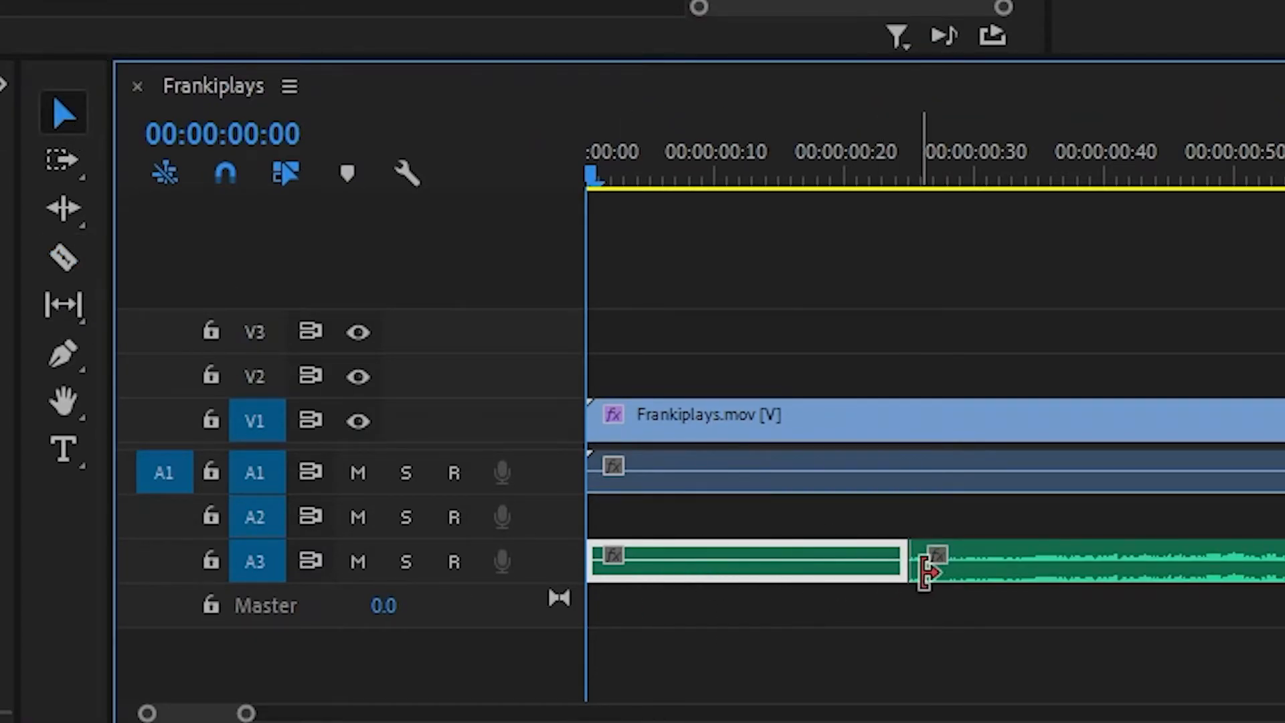
pyautogui.press('Delete')
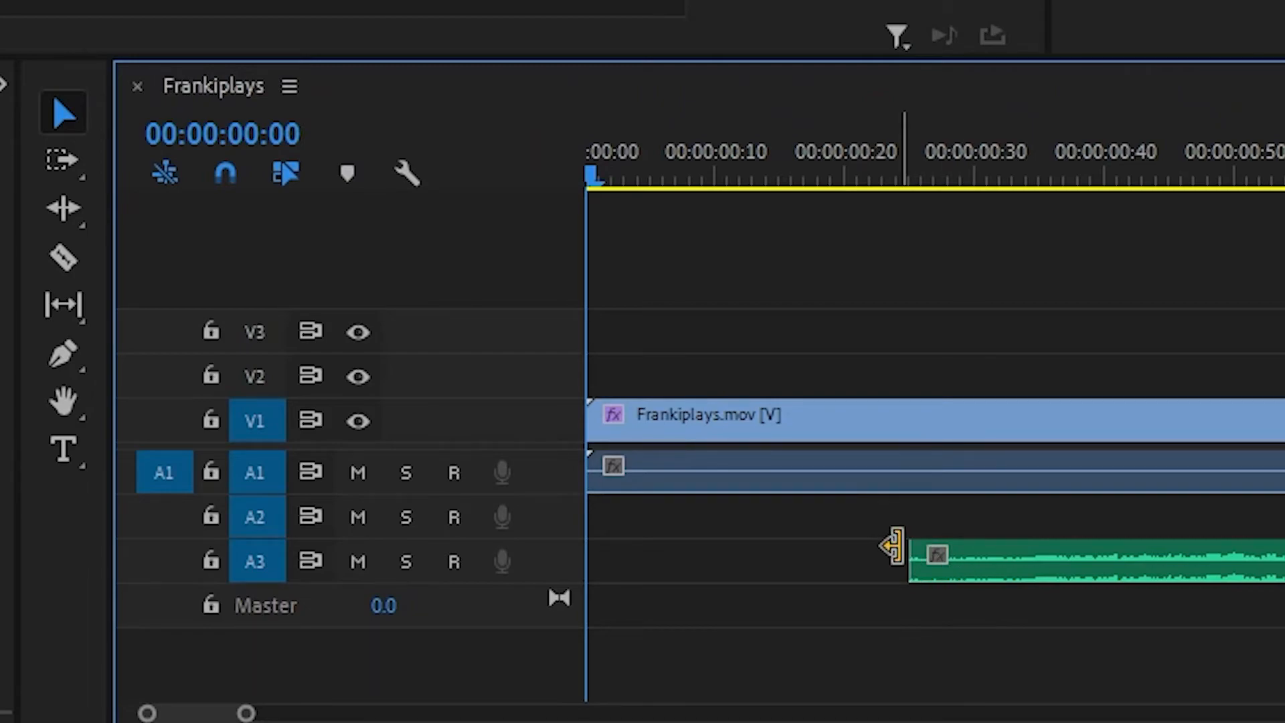
# - Undo the last delete and cut on track A3, and cut the clip again at 00:00:00:25, where its waveform begins
pyautogui.hotkey('ctrl', 'z')
pyautogui.hotkey('ctrl', 'z')
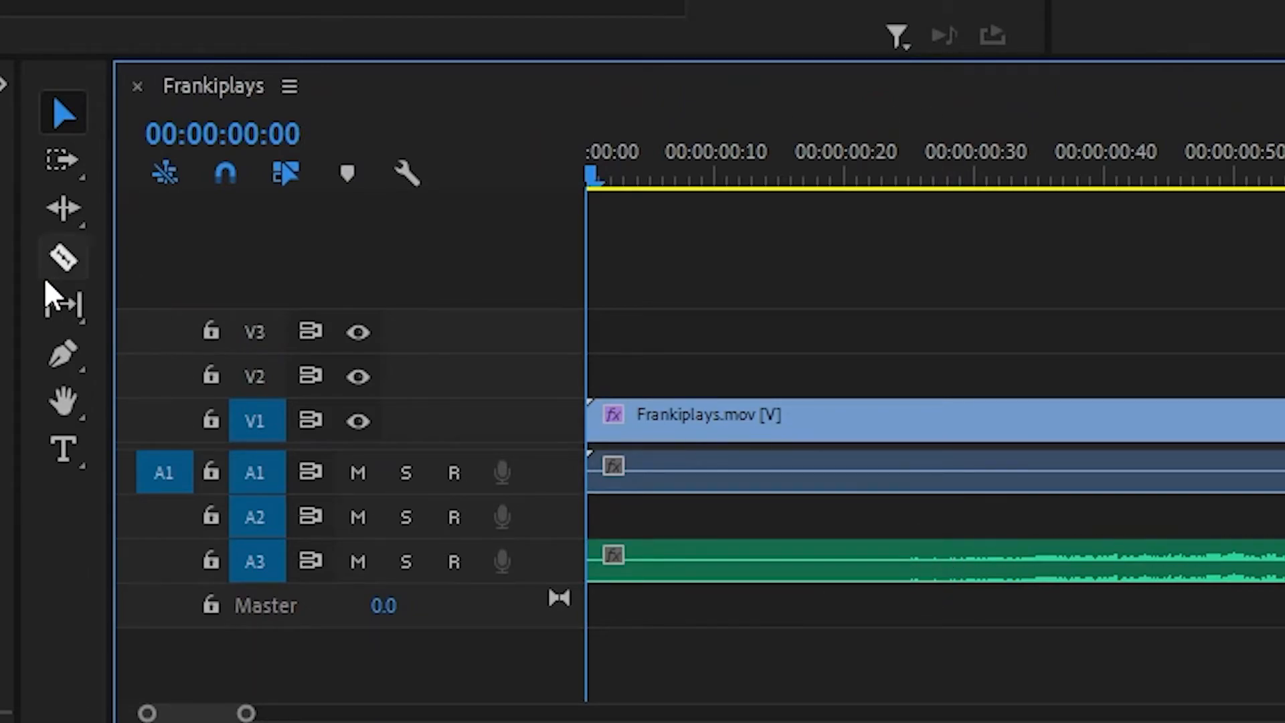
pyautogui.click(63, 260)
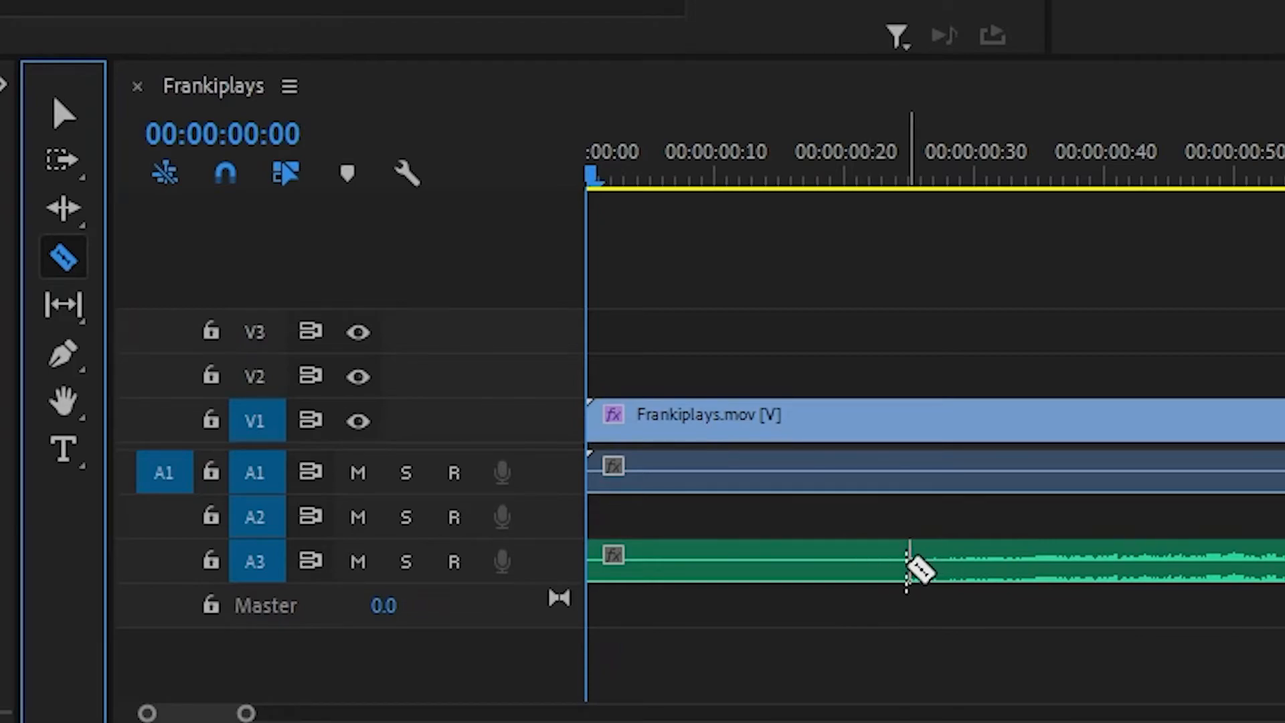
pyautogui.click(909, 568)
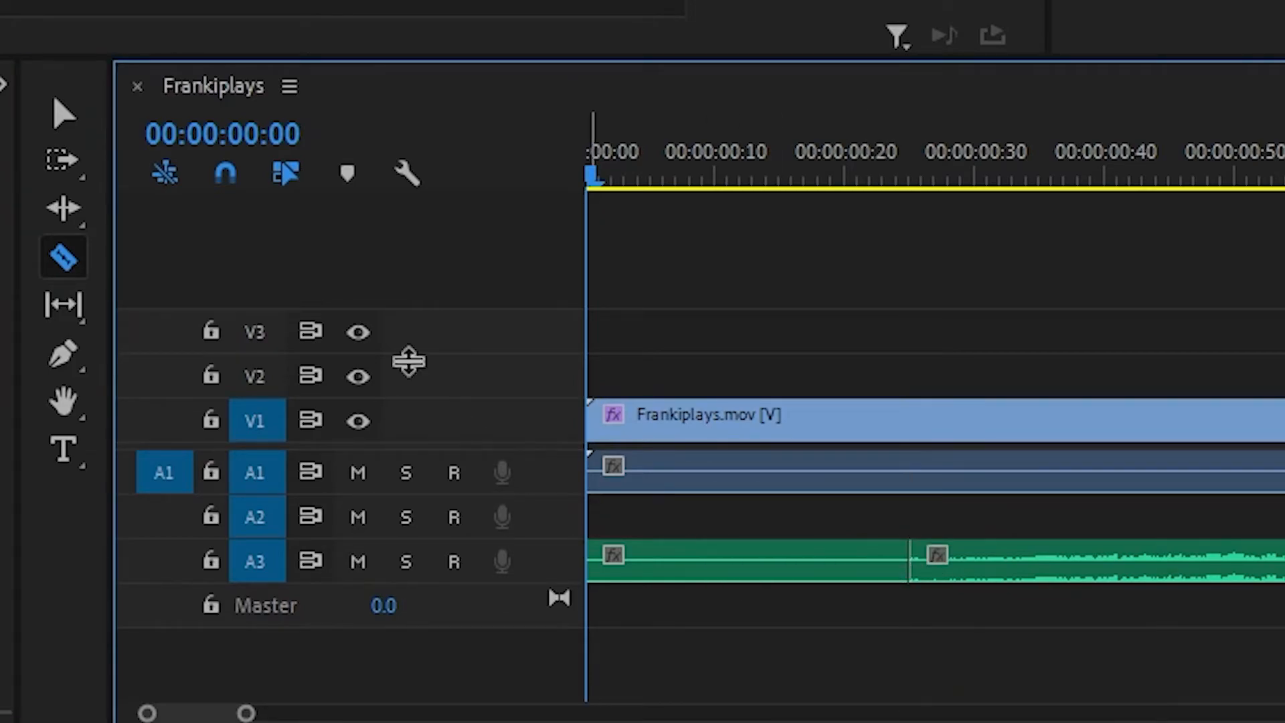
# - Delete the silent first piece on A3 and move the remaining whoosh piece to the start of the sequence
pyautogui.click(71, 120)
pyautogui.click(732, 559)
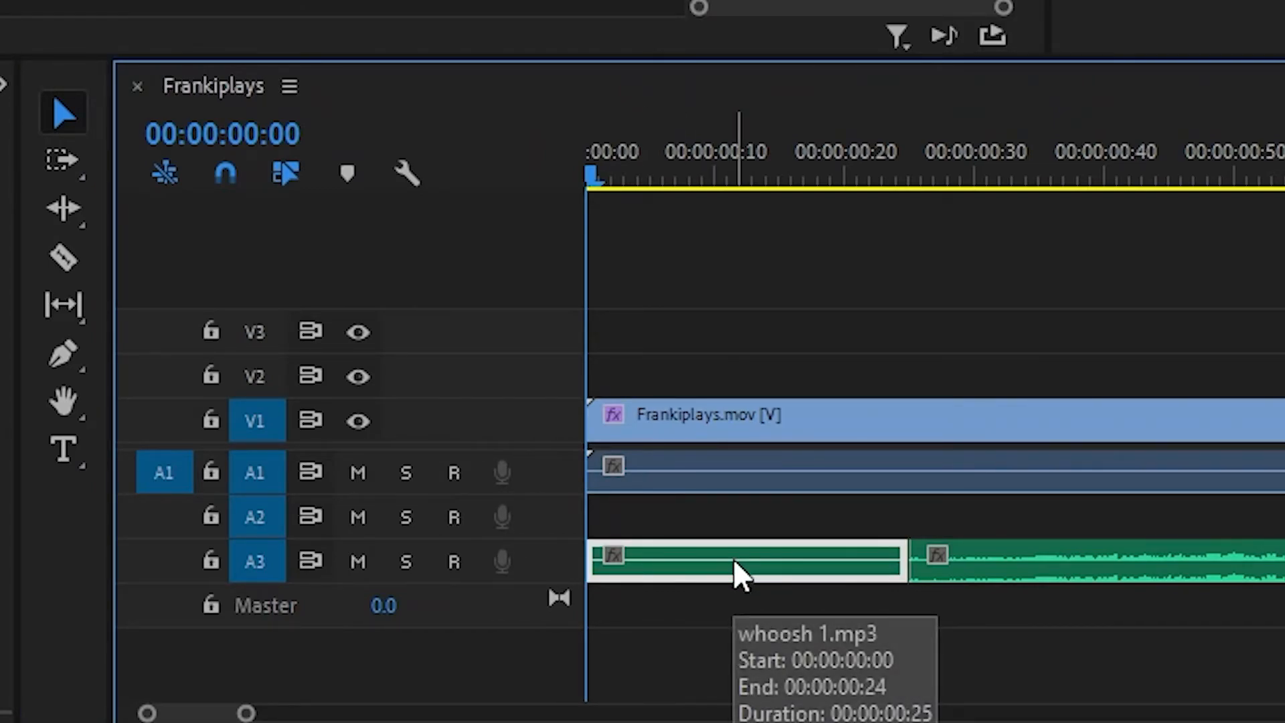
pyautogui.press('Delete')
pyautogui.moveTo(1048, 562); pyautogui.dragTo(700, 552)
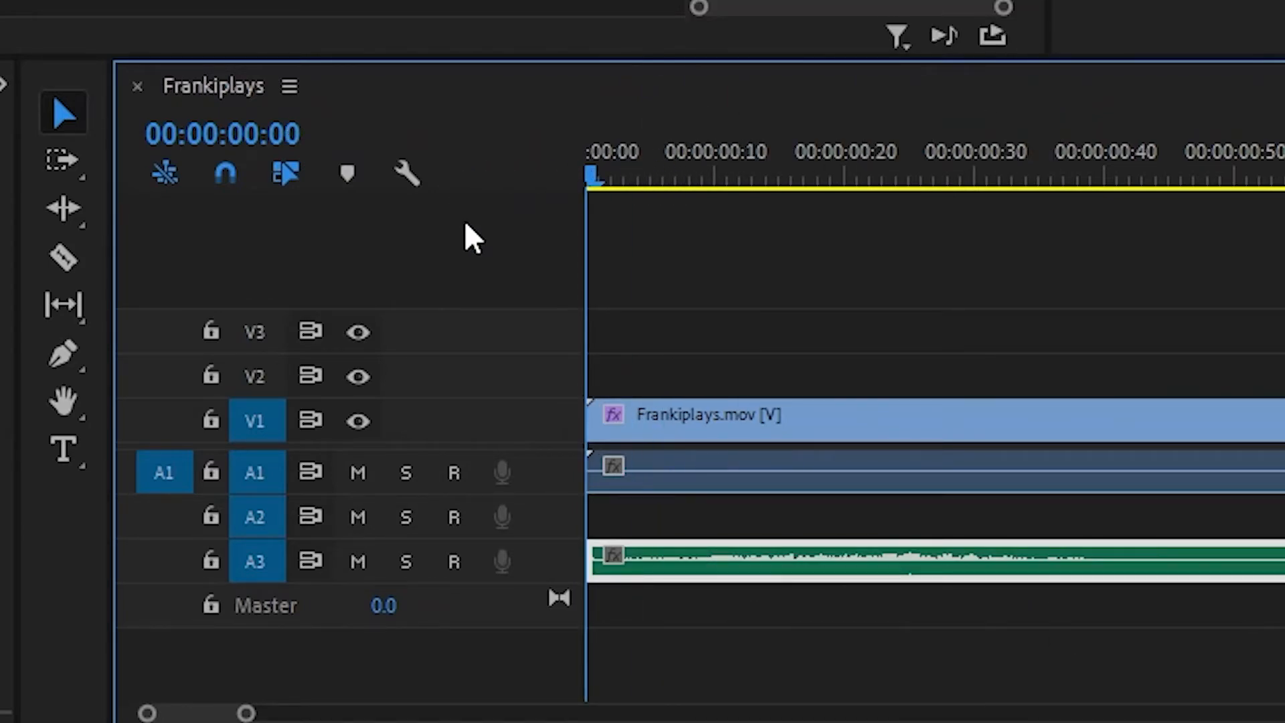
# - Play the sequence from the start several times to judge how the short A3 whoosh fits the opening stripe animation
pyautogui.click(786, 408)
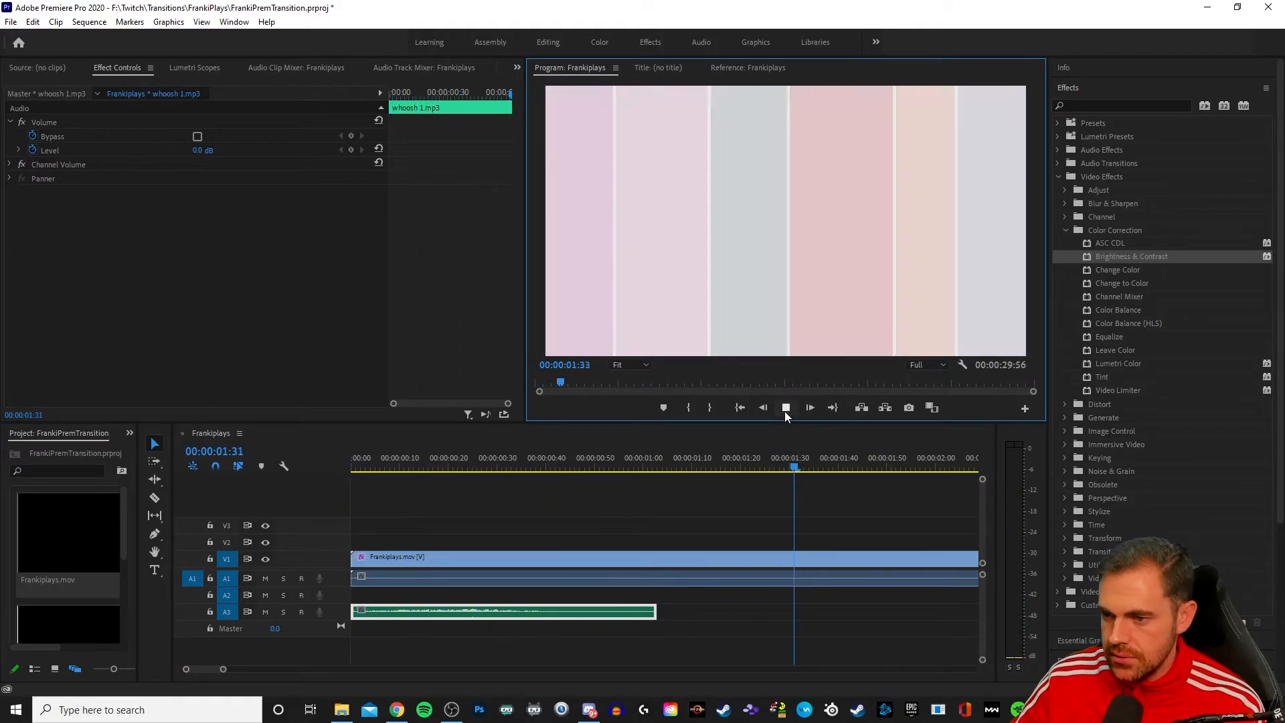
pyautogui.click(785, 411)
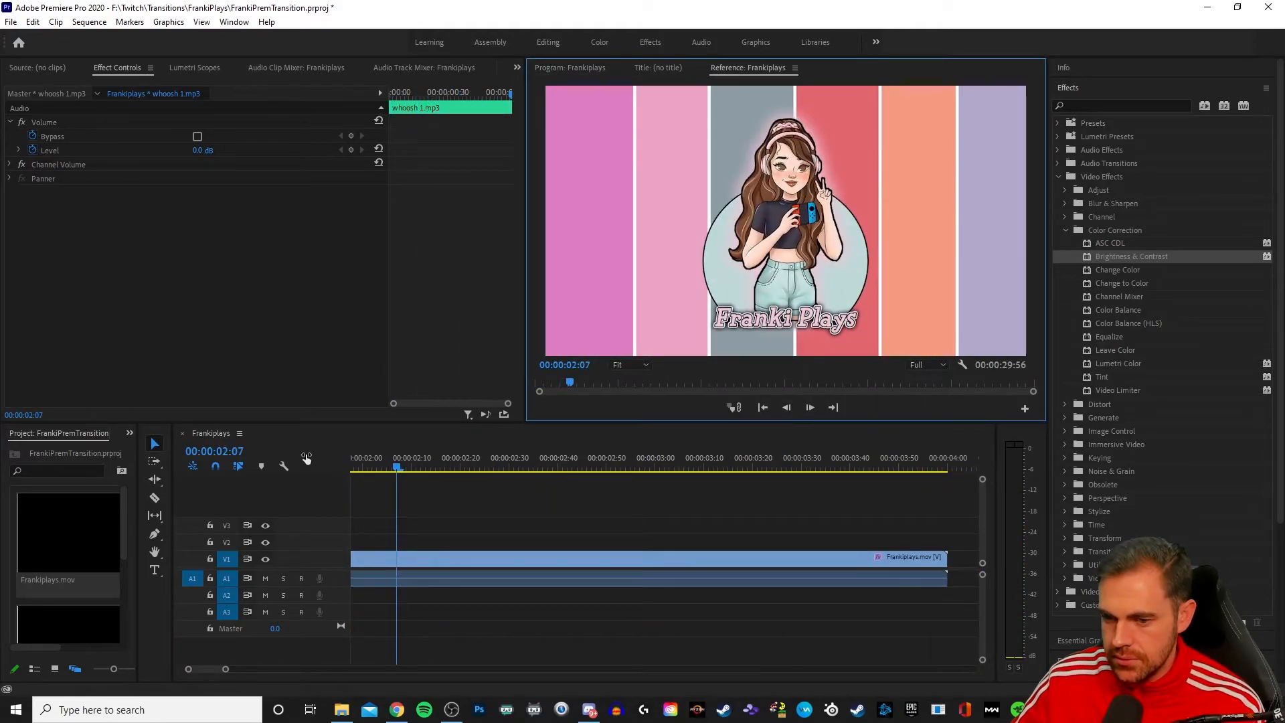
pyautogui.click(231, 668)
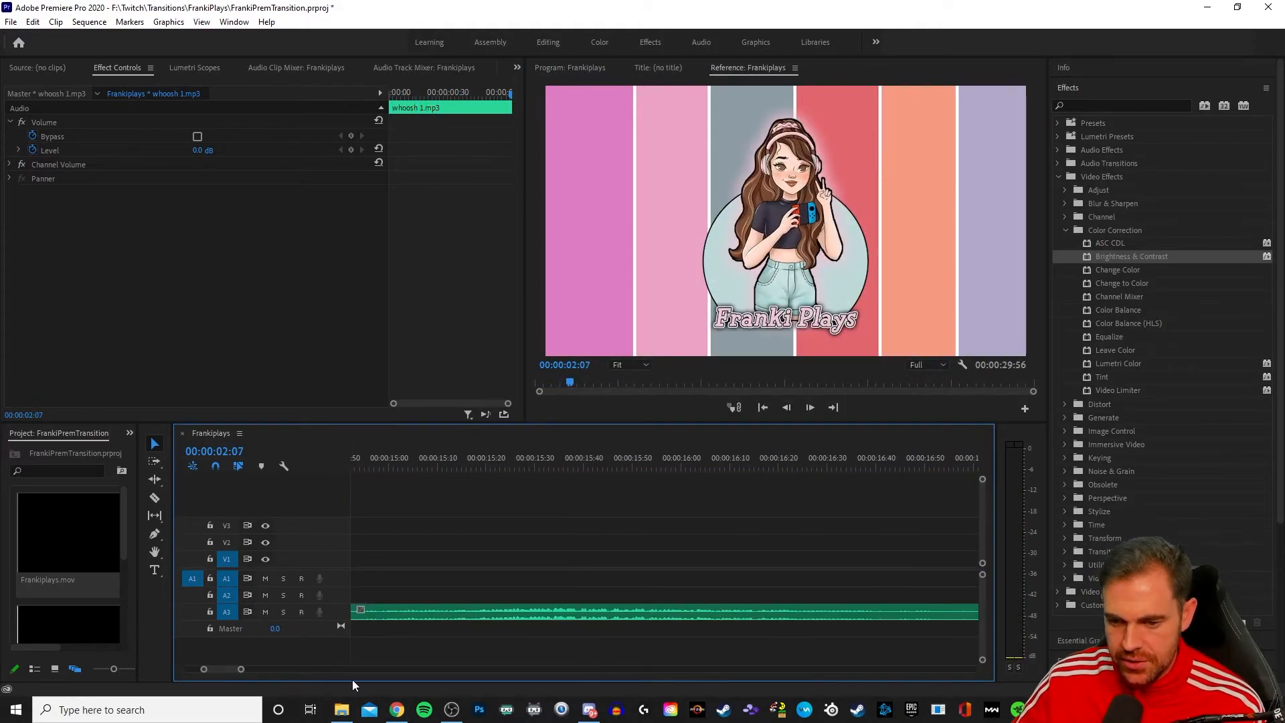
pyautogui.moveTo(240, 669); pyautogui.dragTo(272, 669)
pyautogui.moveTo(372, 462); pyautogui.dragTo(349, 462)
pyautogui.click(786, 408)
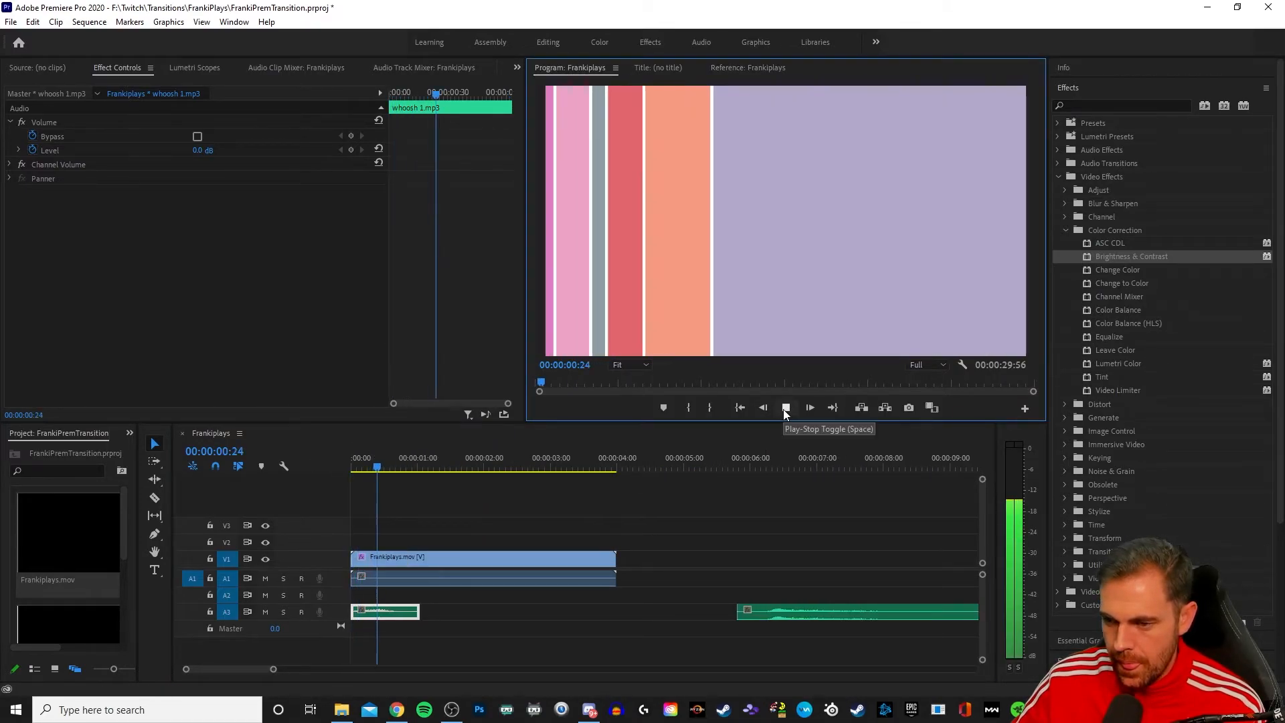
pyautogui.click(478, 472)
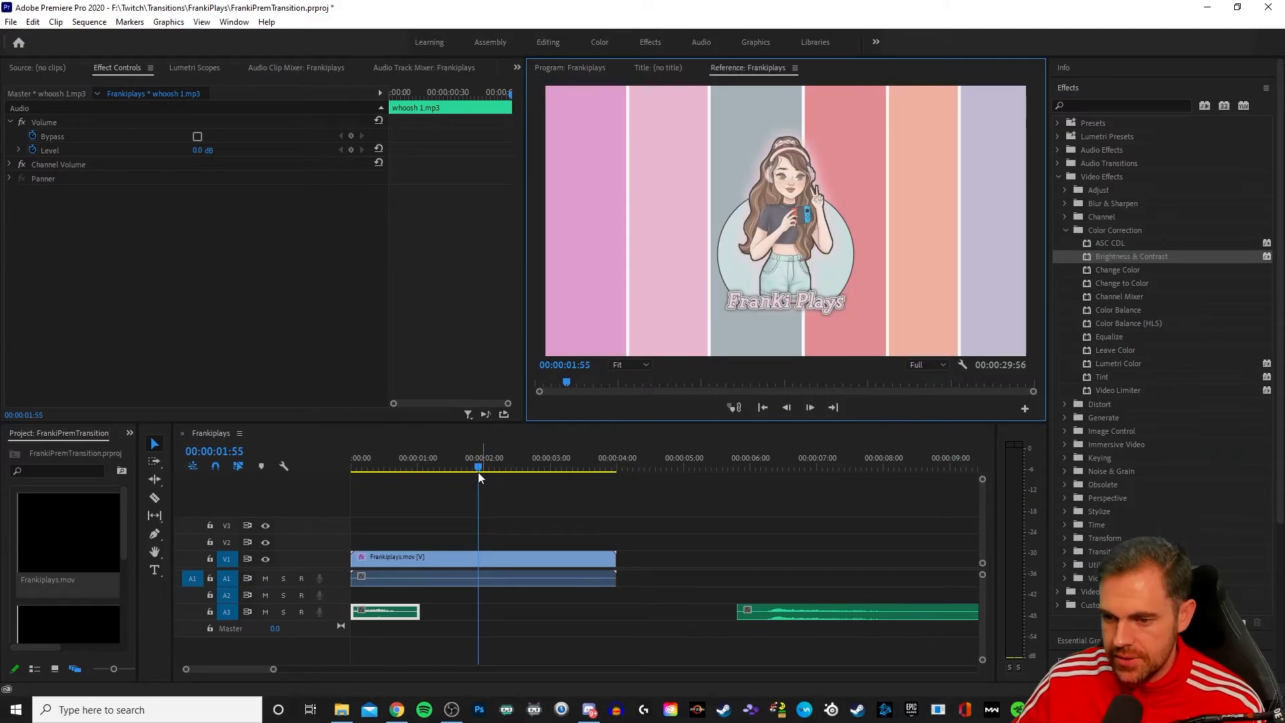
pyautogui.moveTo(479, 468); pyautogui.dragTo(323, 476)
pyautogui.click(787, 408)
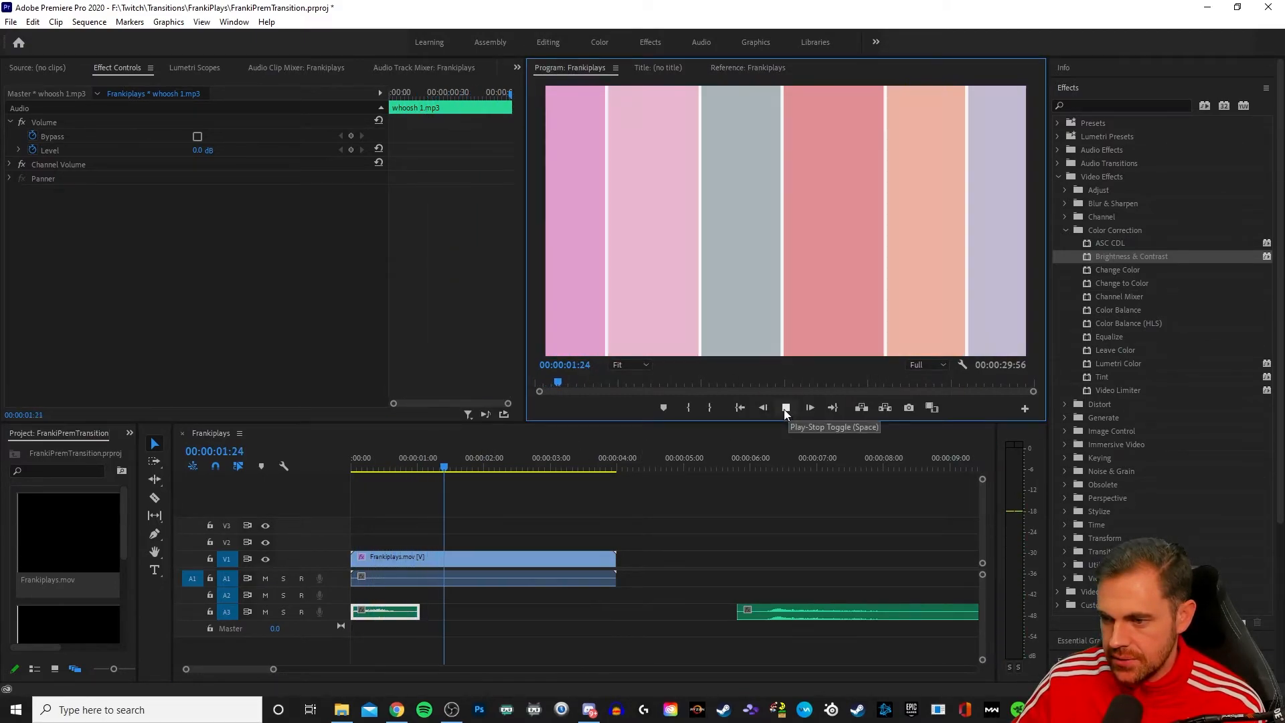
pyautogui.click(785, 408)
pyautogui.moveTo(464, 469); pyautogui.dragTo(320, 471)
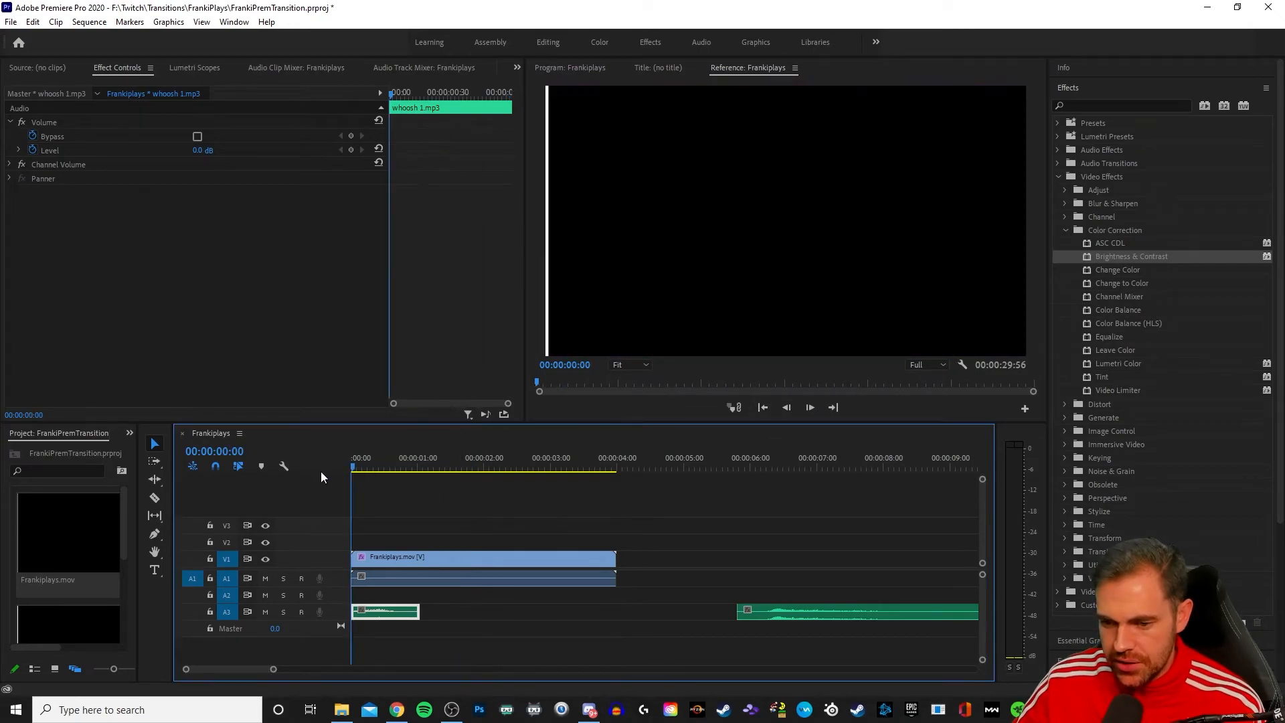
pyautogui.click(788, 415)
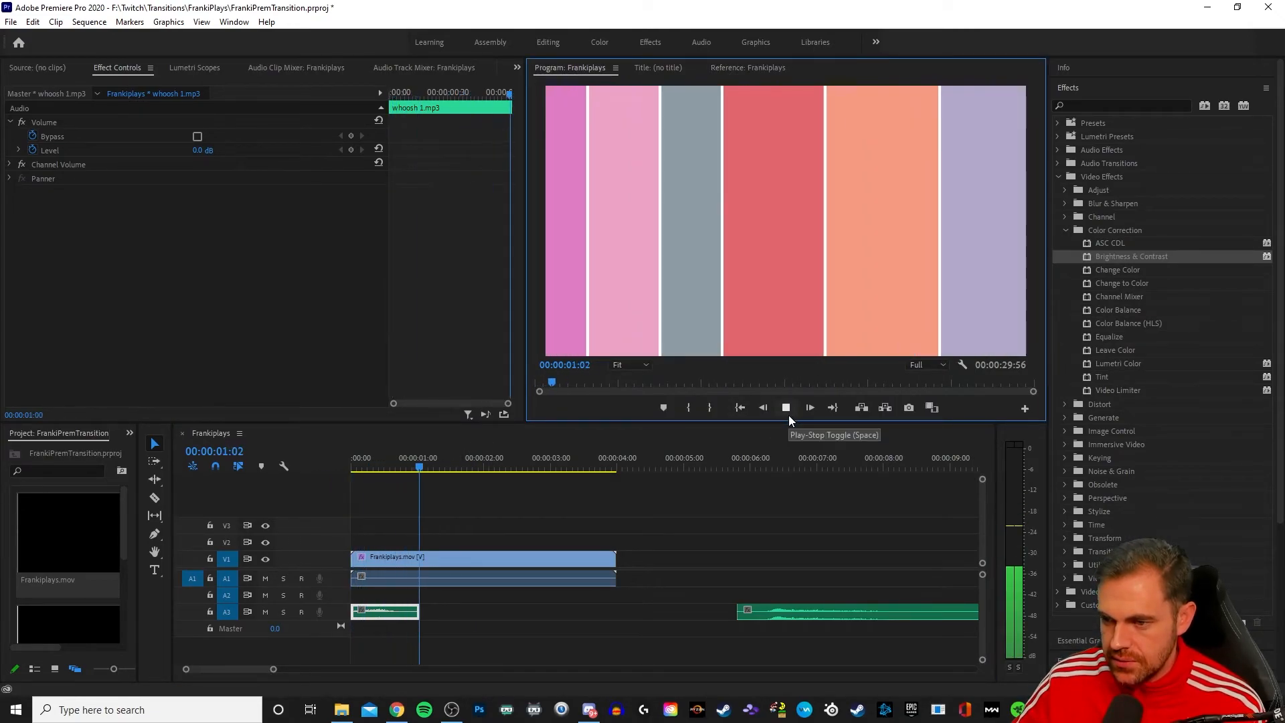
pyautogui.click(532, 462)
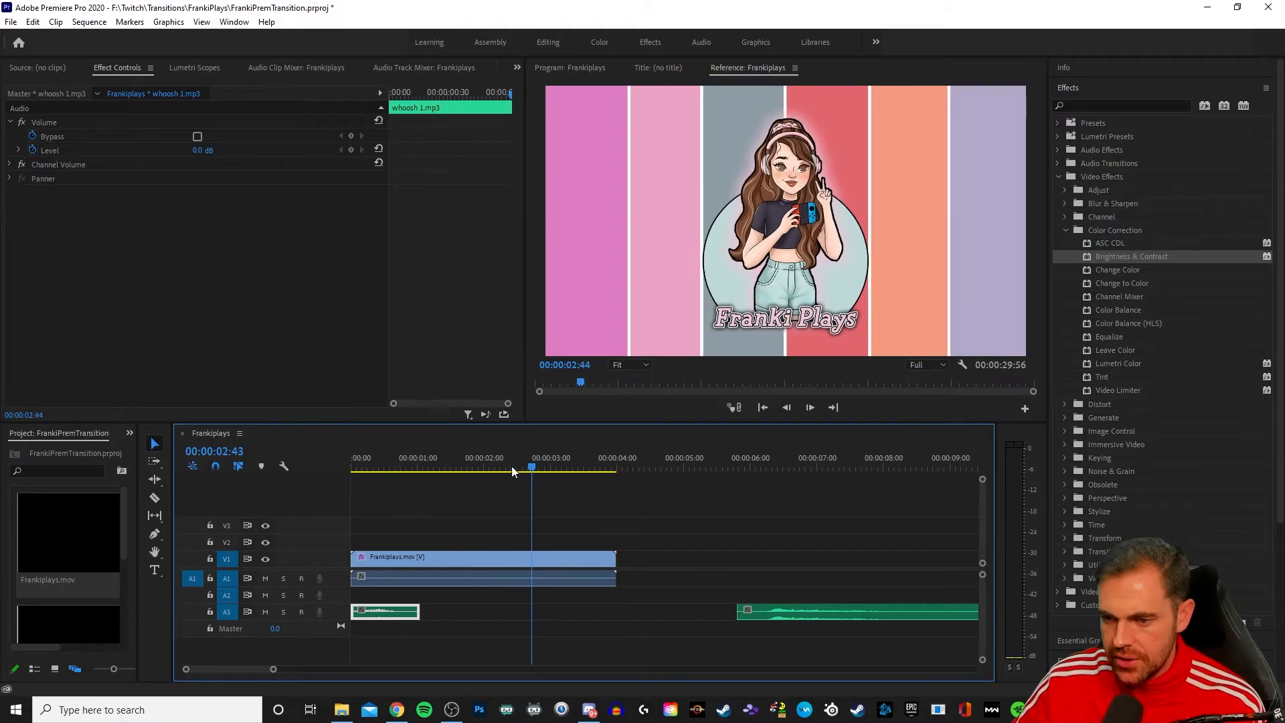
pyautogui.moveTo(522, 469); pyautogui.dragTo(335, 475)
pyautogui.click(784, 409)
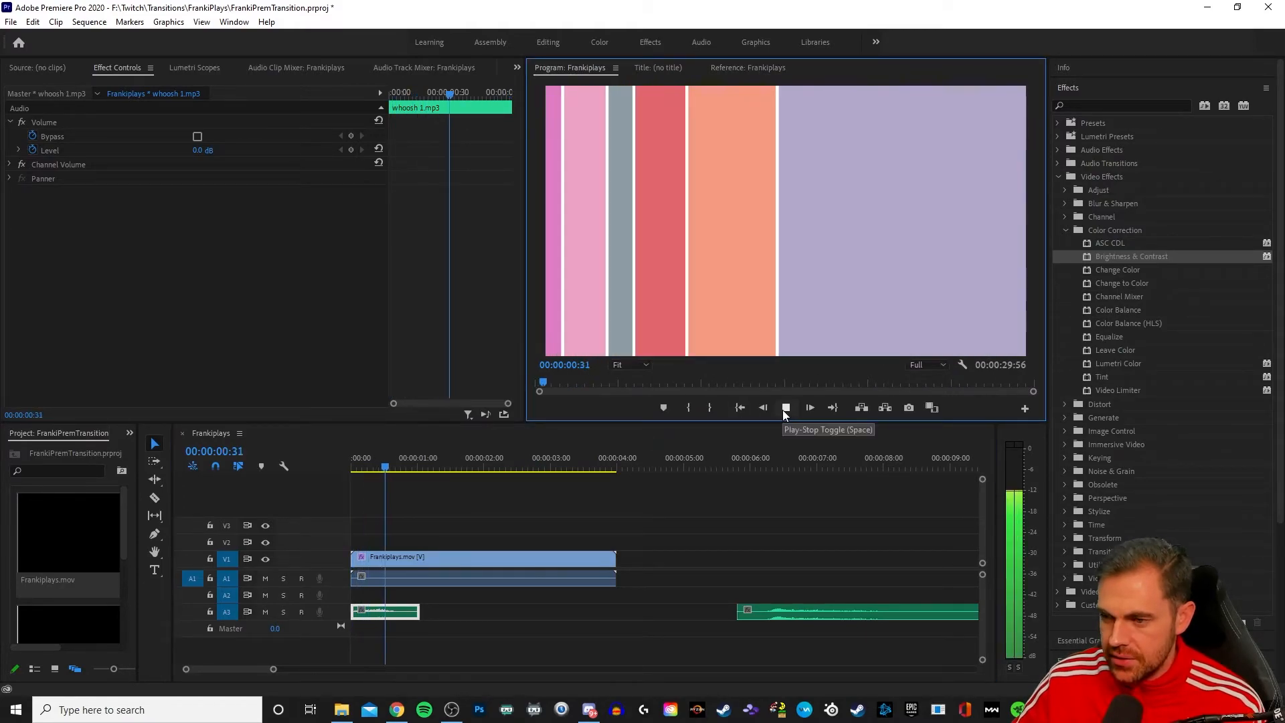
pyautogui.click(696, 497)
# - Play the remaining A3 audio beyond the end of the video to listen for a better whoosh
pyautogui.moveTo(434, 471); pyautogui.dragTo(739, 469)
pyautogui.click(788, 409)
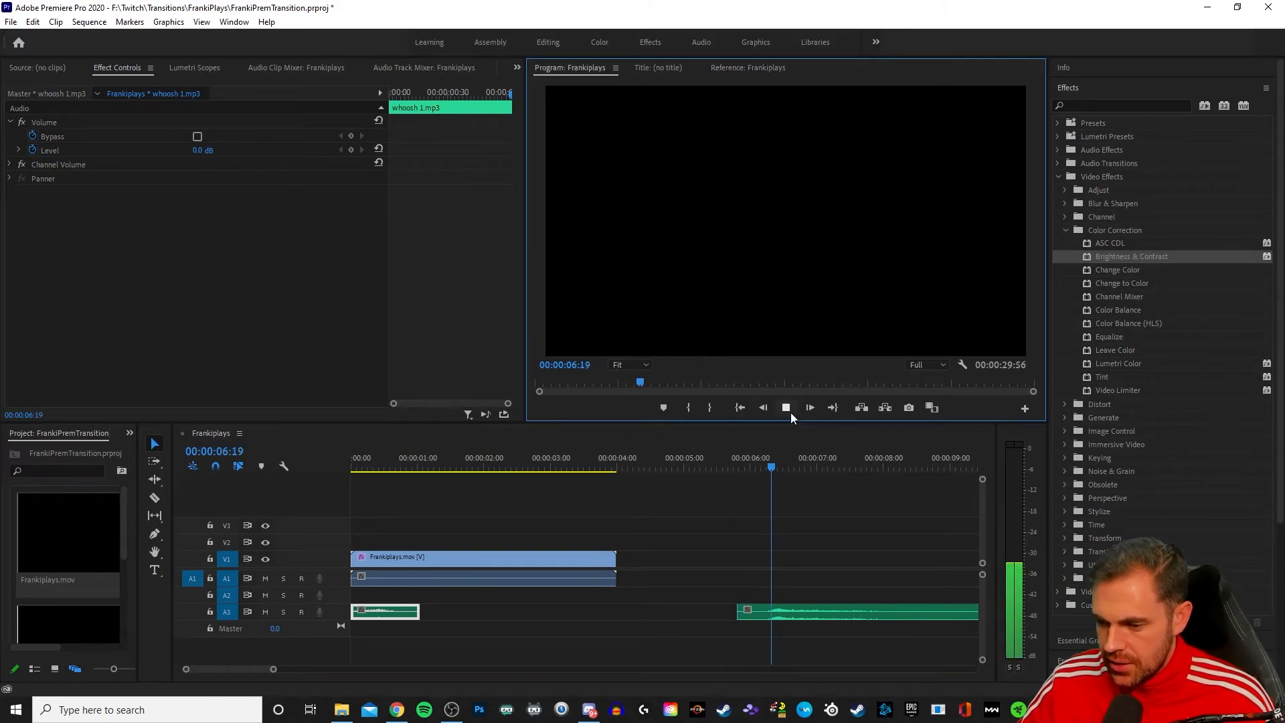
pyautogui.click(787, 411)
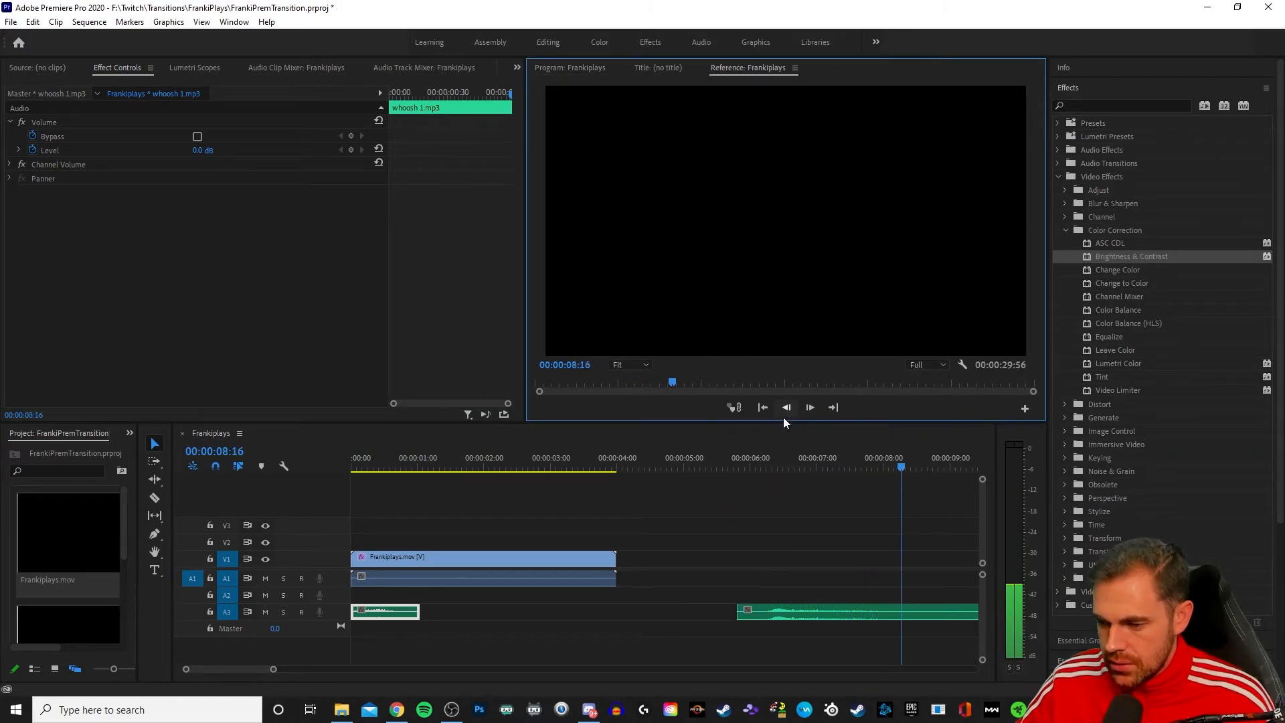
# - Cut the long A3 audio where the whoosh begins at about 00:00:14:46 and again about 3 seconds further on
pyautogui.moveTo(273, 668); pyautogui.dragTo(372, 668)
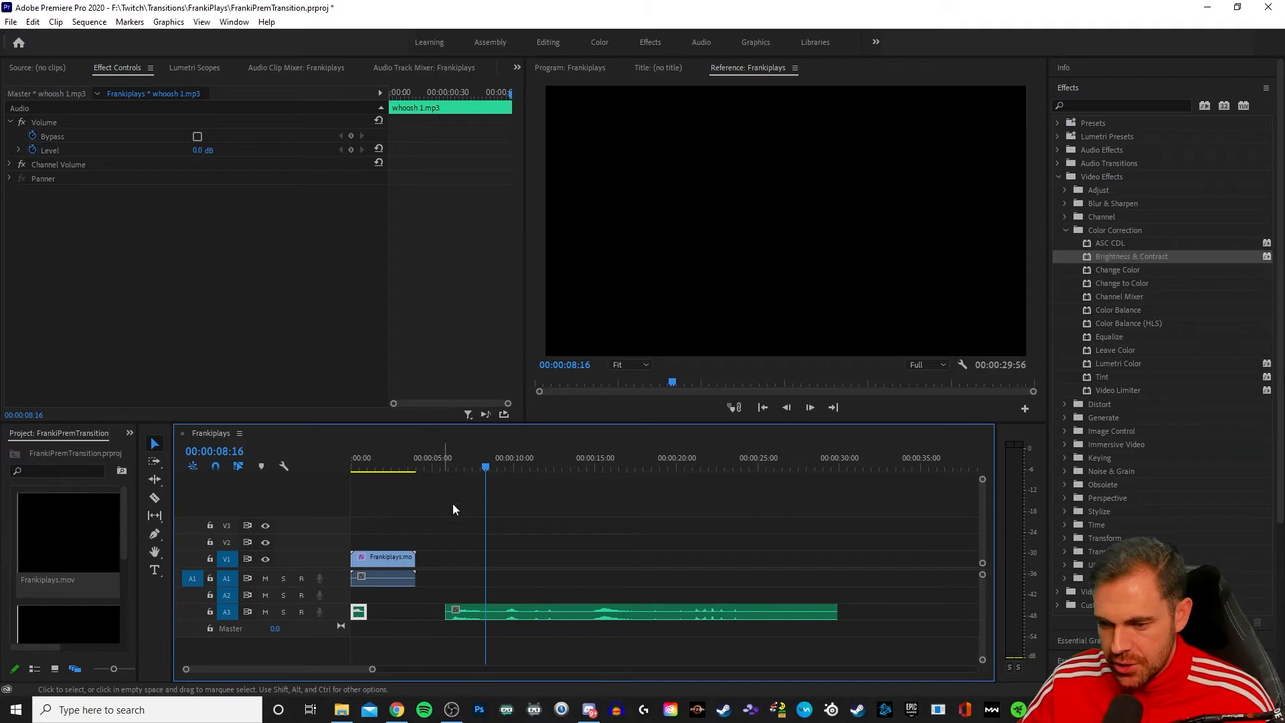
pyautogui.moveTo(485, 469); pyautogui.dragTo(577, 476)
pyautogui.click(154, 498)
pyautogui.click(597, 610)
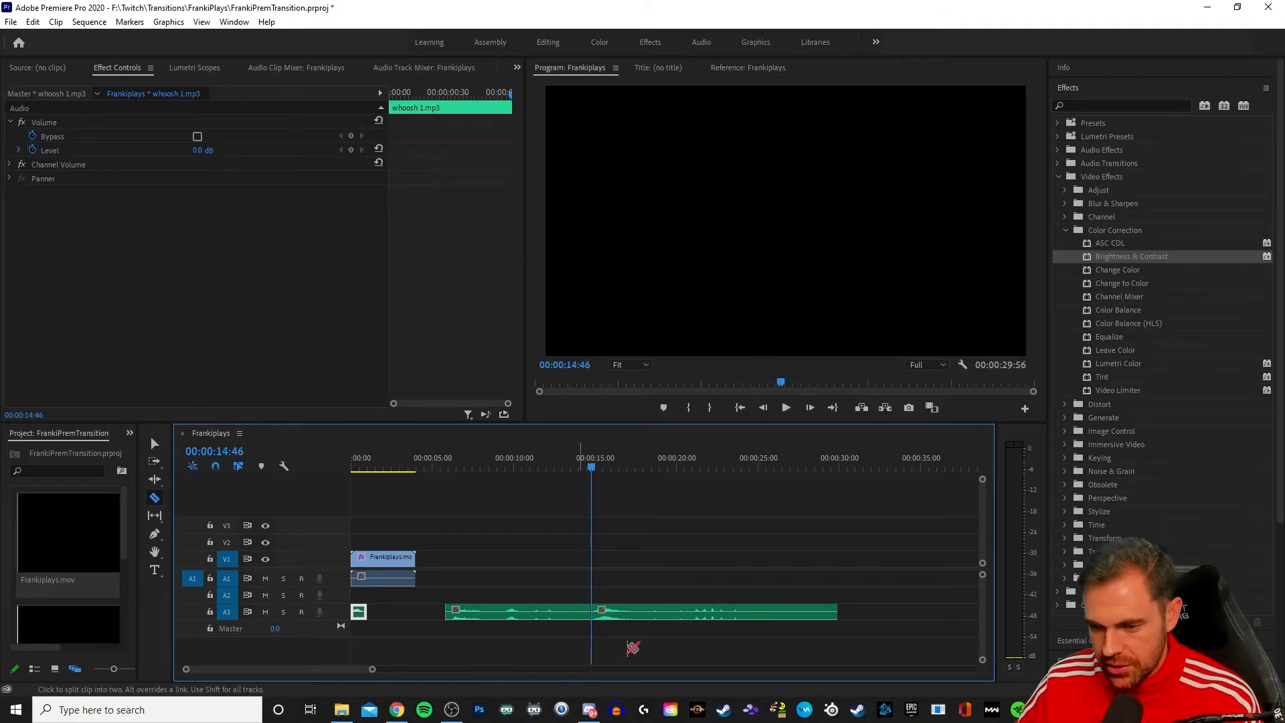
pyautogui.click(641, 612)
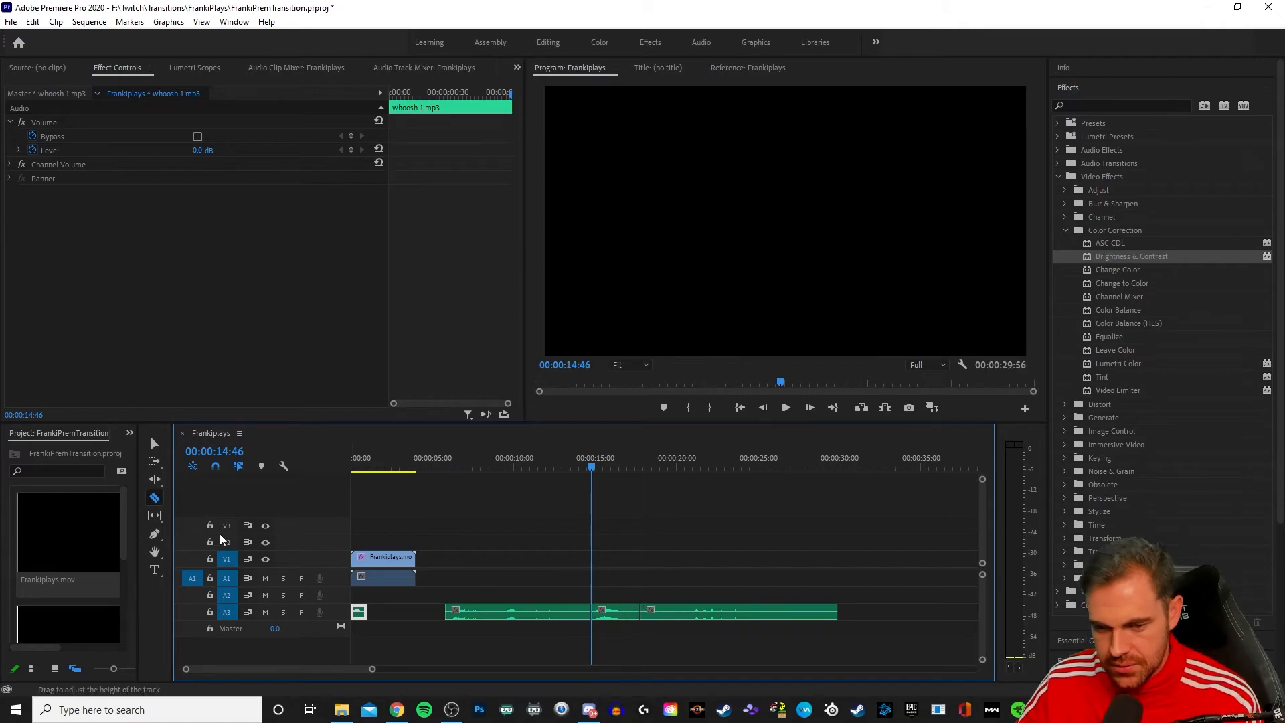
# - Move the short A3 whoosh to the end of the video clip and place the newly cut 3-second piece at the sequence start
pyautogui.click(155, 443)
pyautogui.moveTo(360, 613); pyautogui.dragTo(423, 613)
pyautogui.moveTo(621, 616); pyautogui.dragTo(382, 614)
# - Play the sequence from the start twice to check the longer A3 whoosh against the logo animation
pyautogui.moveTo(372, 670)
pyautogui.mouseDown()
pyautogui.moveTo(352, 671)
pyautogui.moveTo(387, 671)
pyautogui.moveTo(358, 670)
pyautogui.mouseUp()
pyautogui.press('Home')
pyautogui.moveTo(358, 672); pyautogui.dragTo(238, 669)
pyautogui.click(786, 408)
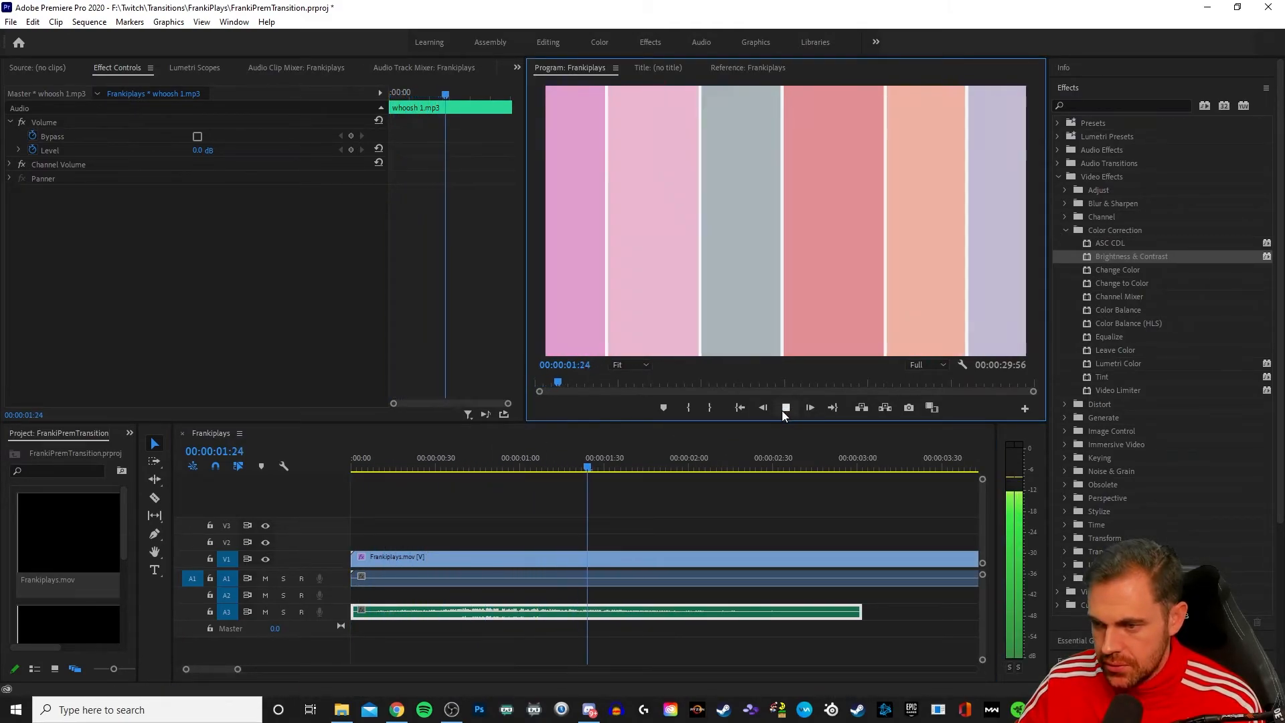
pyautogui.click(778, 412)
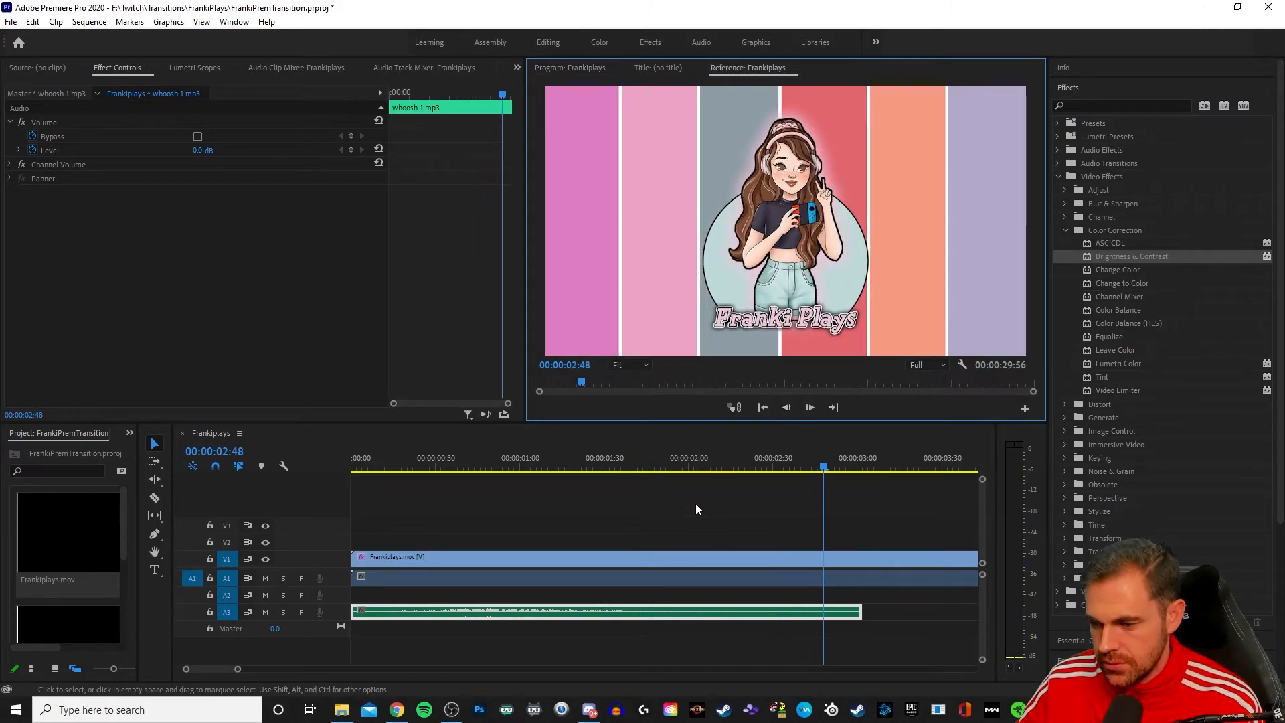
pyautogui.moveTo(827, 468); pyautogui.dragTo(313, 494)
pyautogui.click(789, 411)
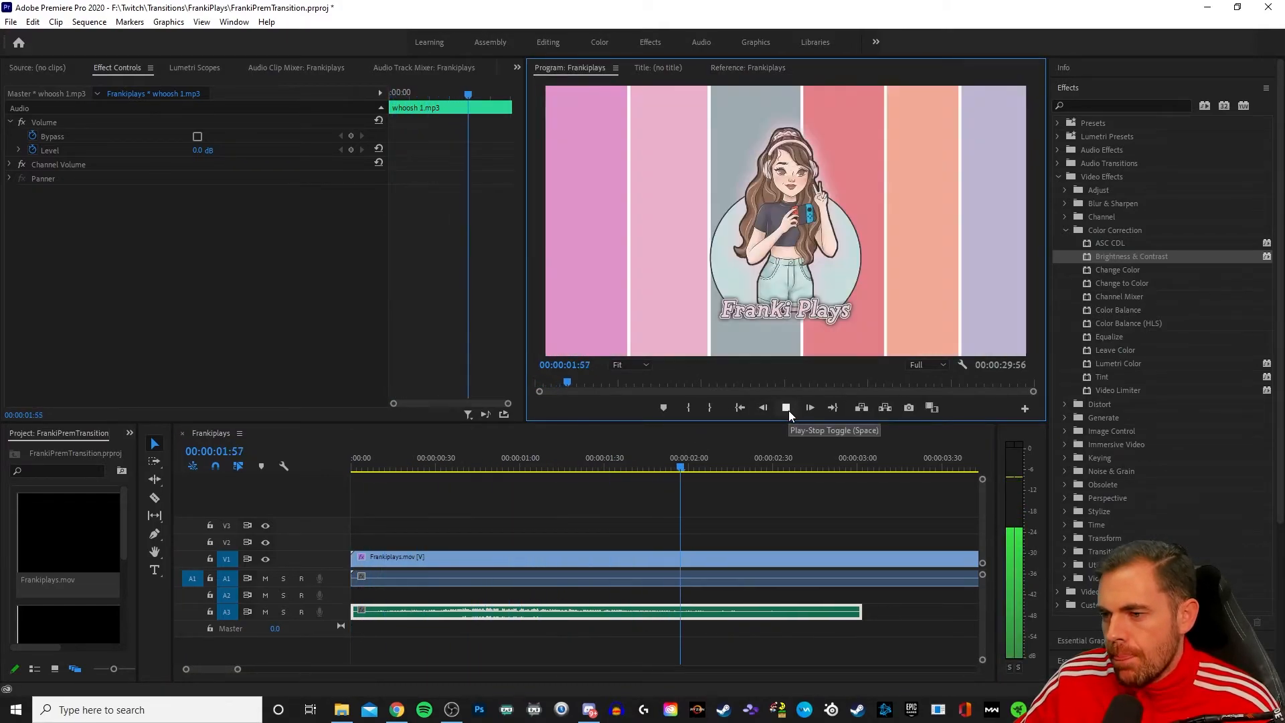
pyautogui.click(789, 411)
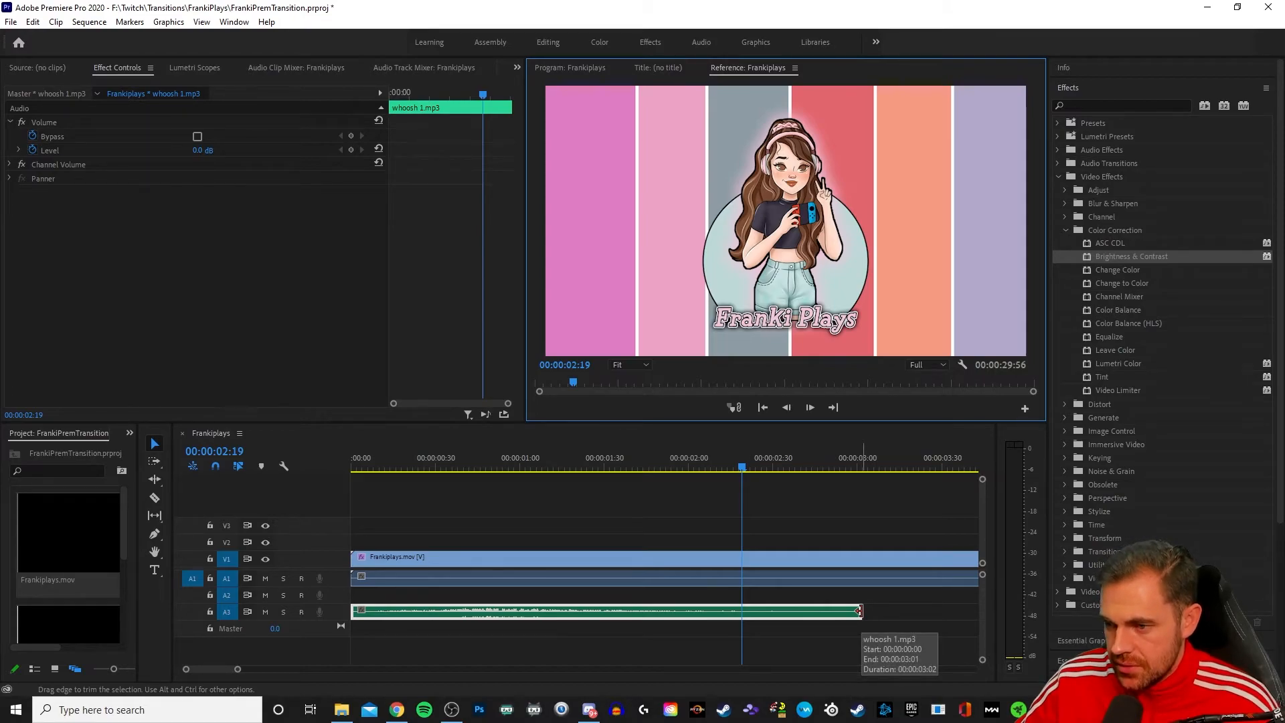
# - Trim the end of the first A3 whoosh clip back to 00:00:01:46, where the logo is growing in
pyautogui.moveTo(736, 469); pyautogui.dragTo(647, 471)
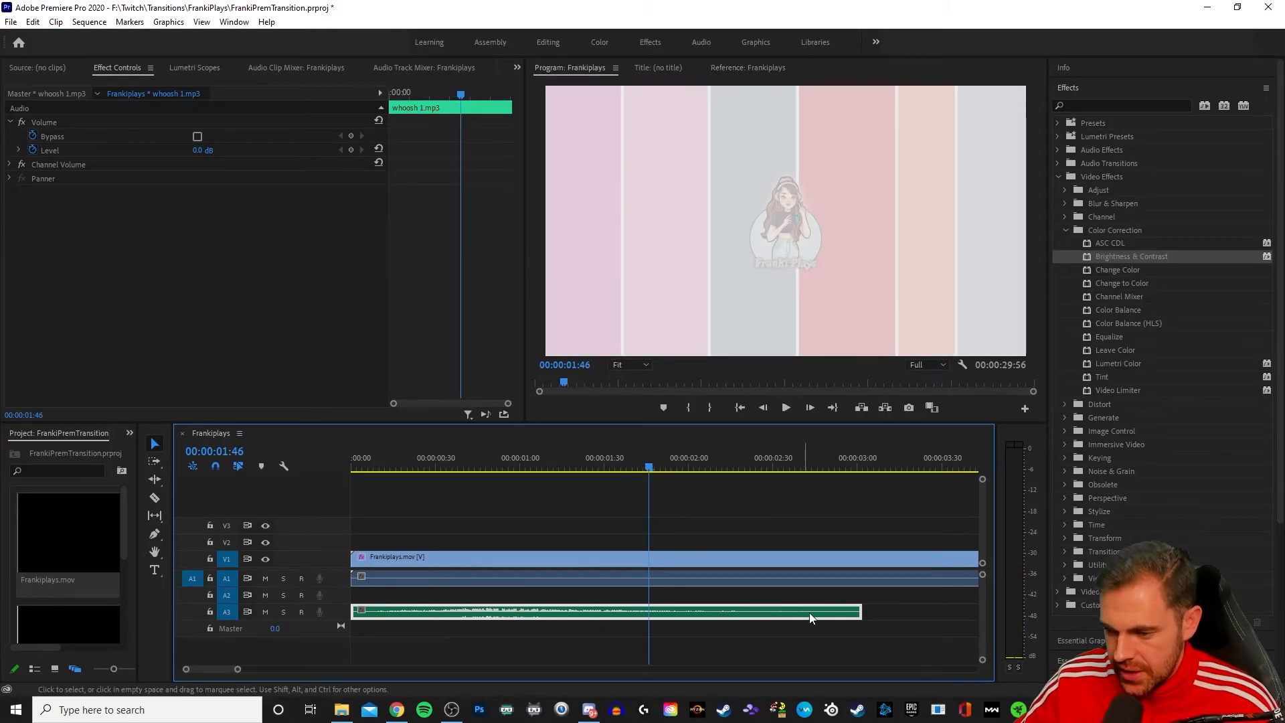
pyautogui.moveTo(852, 609); pyautogui.dragTo(649, 610)
# - Fade out the first A3 whoosh with volume level keyframes of 0.0 dB at 00:00:01:26 and -28.9 dB at 00:00:01:46
pyautogui.moveTo(647, 470); pyautogui.dragTo(593, 468)
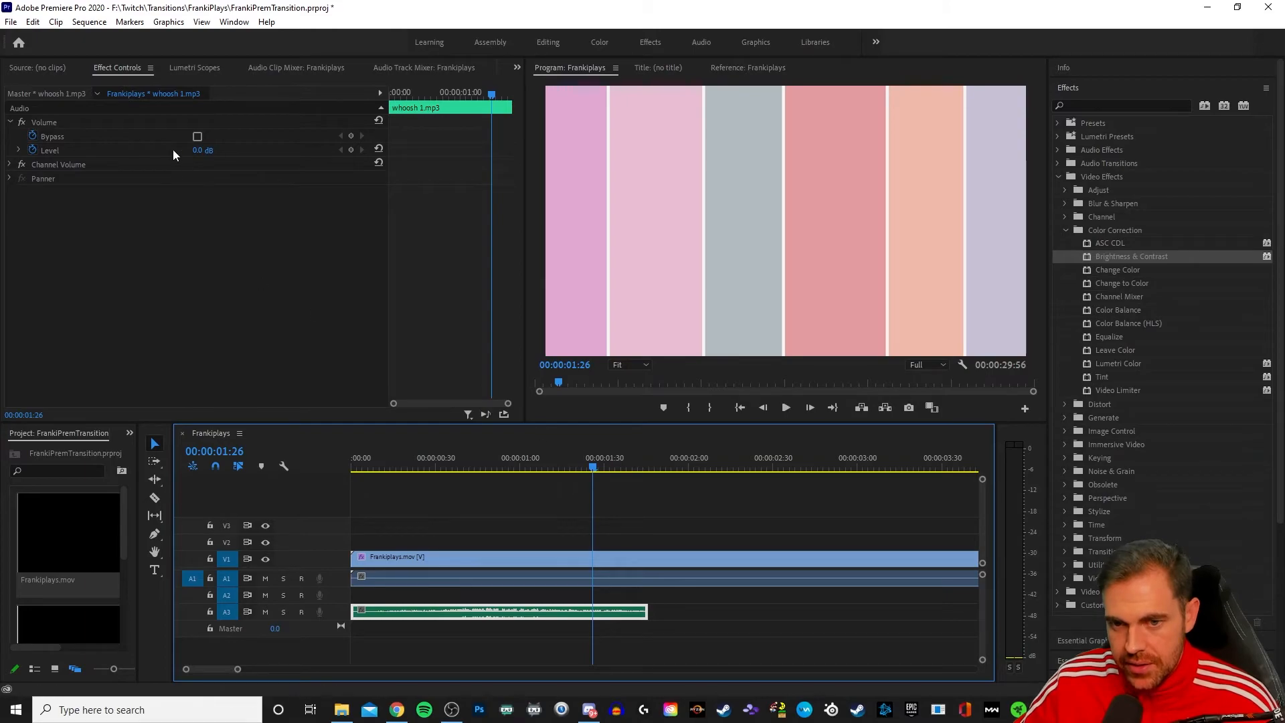
pyautogui.click(351, 151)
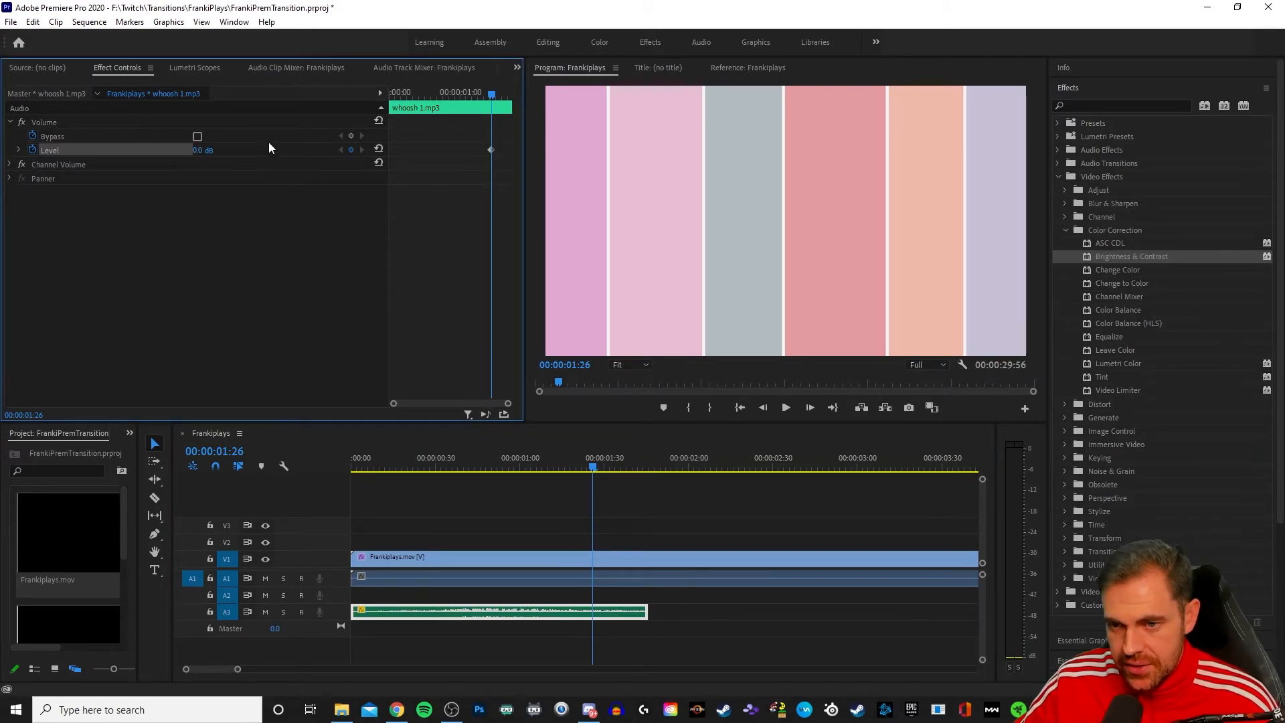
pyautogui.moveTo(492, 97); pyautogui.dragTo(516, 98)
pyautogui.press('Left')
pyautogui.press('Right')
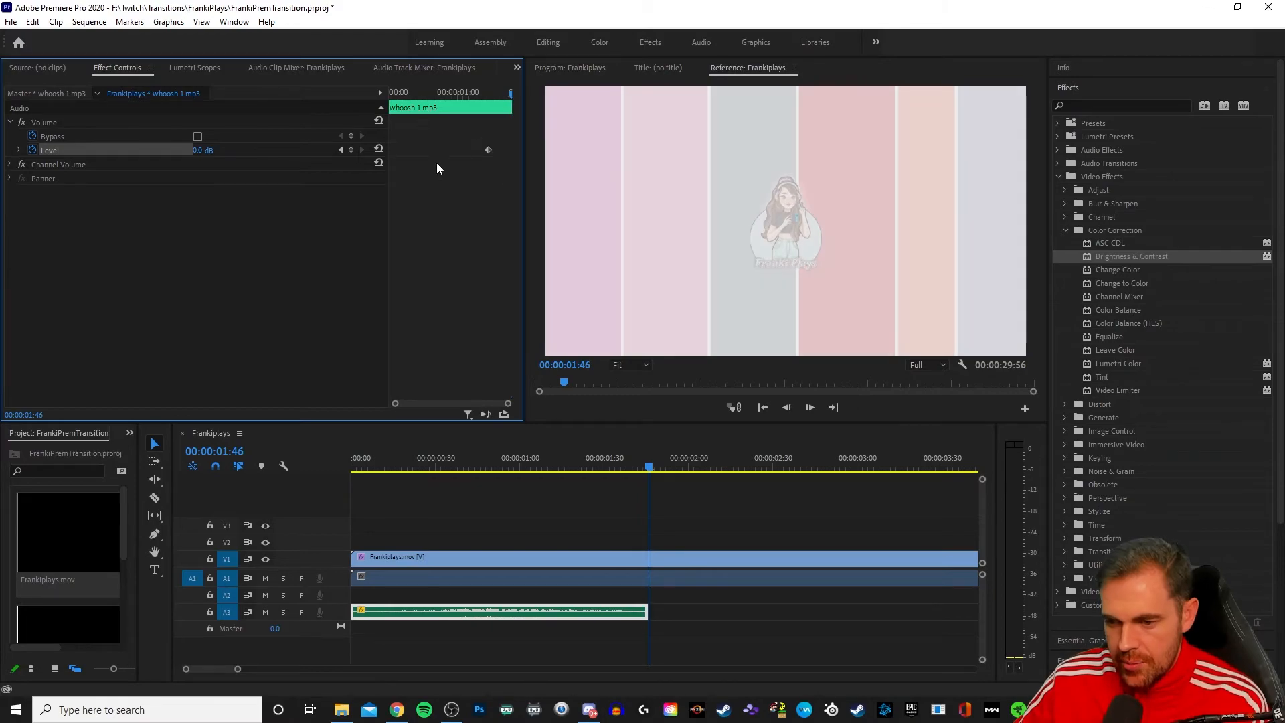
pyautogui.moveTo(199, 151)
pyautogui.mouseDown()
pyautogui.moveTo(157, 150)
pyautogui.moveTo(221, 149)
pyautogui.mouseUp()
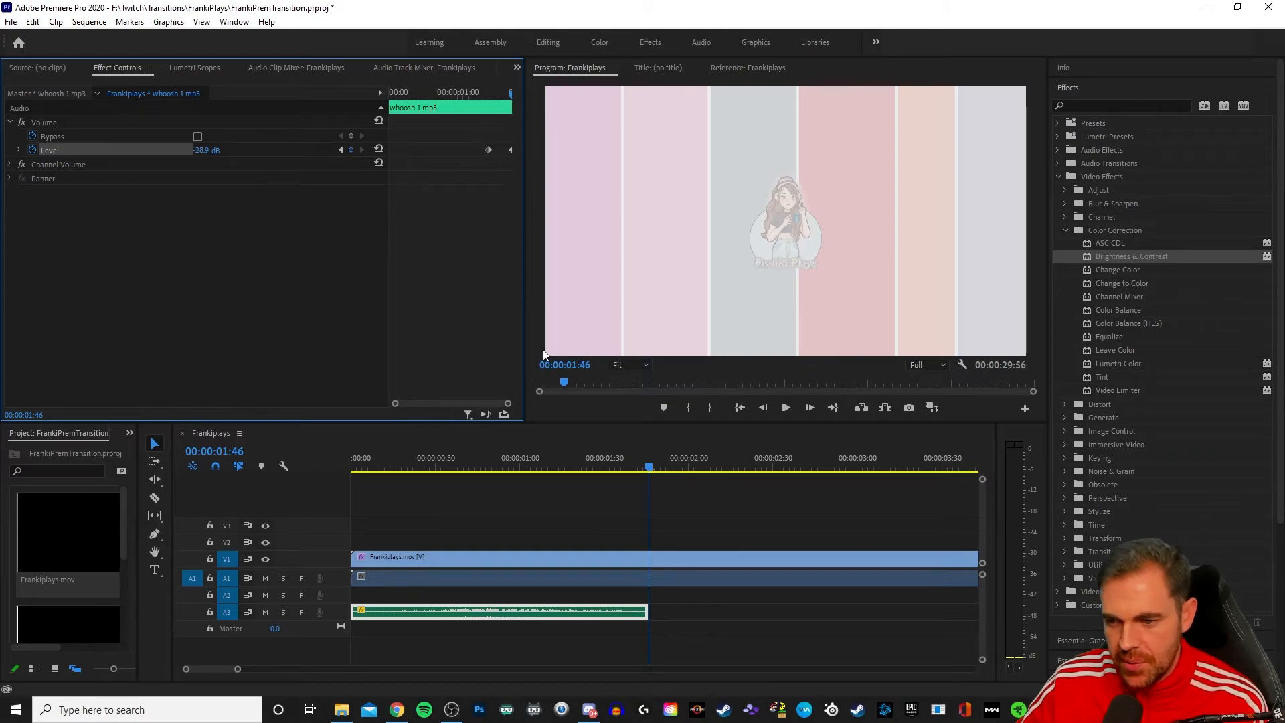
# - Play the faded whoosh from the start of the sequence, and listen to the short A3 piece placed after the video
pyautogui.moveTo(646, 465); pyautogui.dragTo(324, 475)
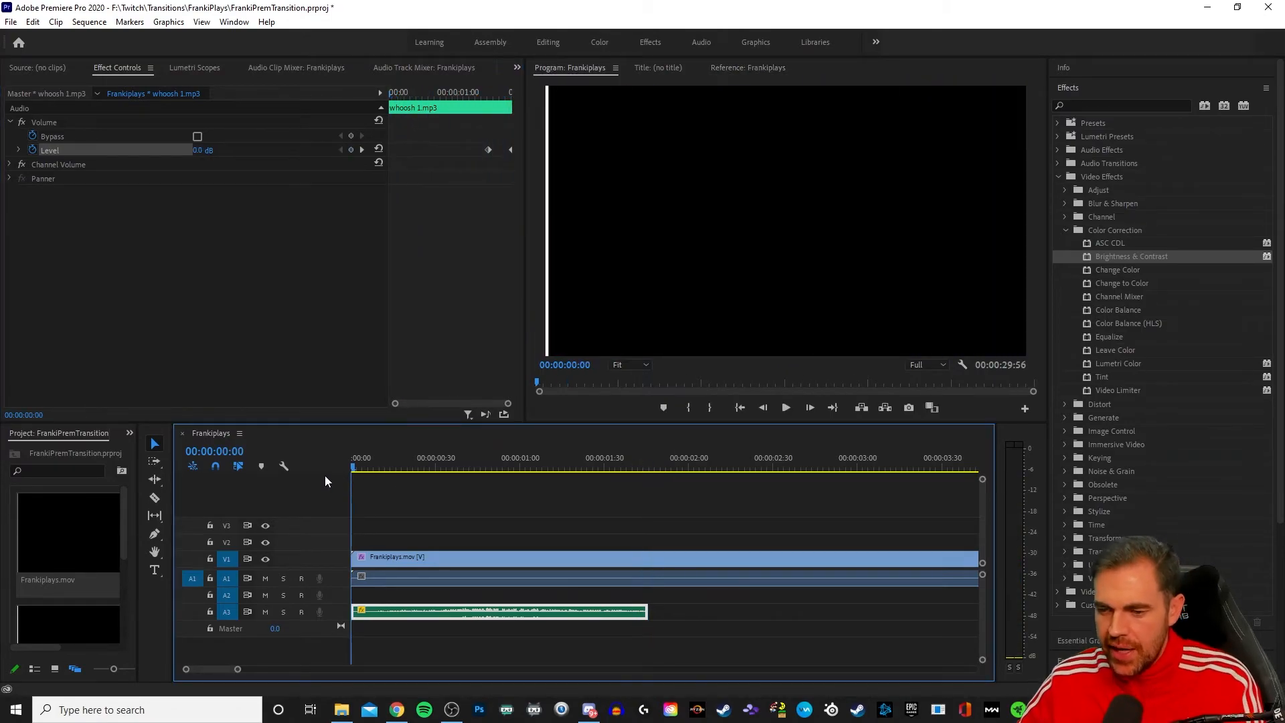
pyautogui.click(787, 407)
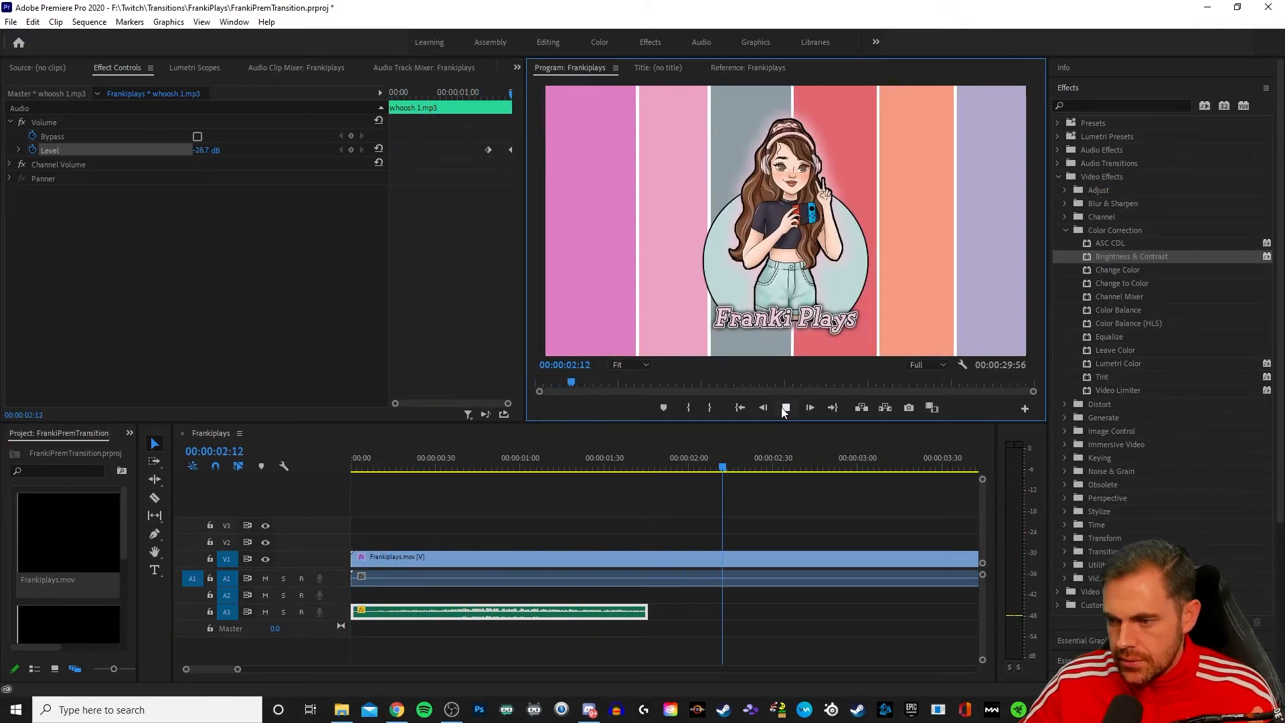
pyautogui.moveTo(845, 479); pyautogui.dragTo(825, 412)
pyautogui.click(787, 407)
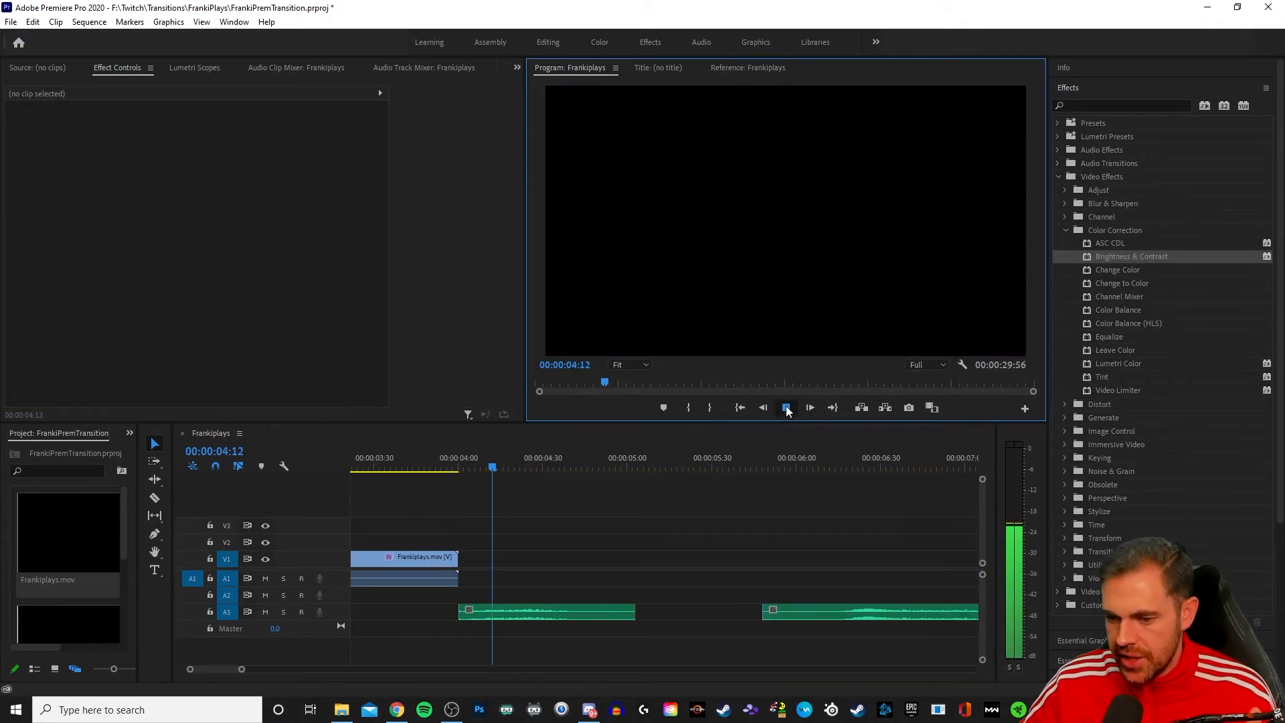
# - Delete the short A3 whoosh piece that sits directly after the end of the video clip
pyautogui.moveTo(241, 669); pyautogui.dragTo(283, 668)
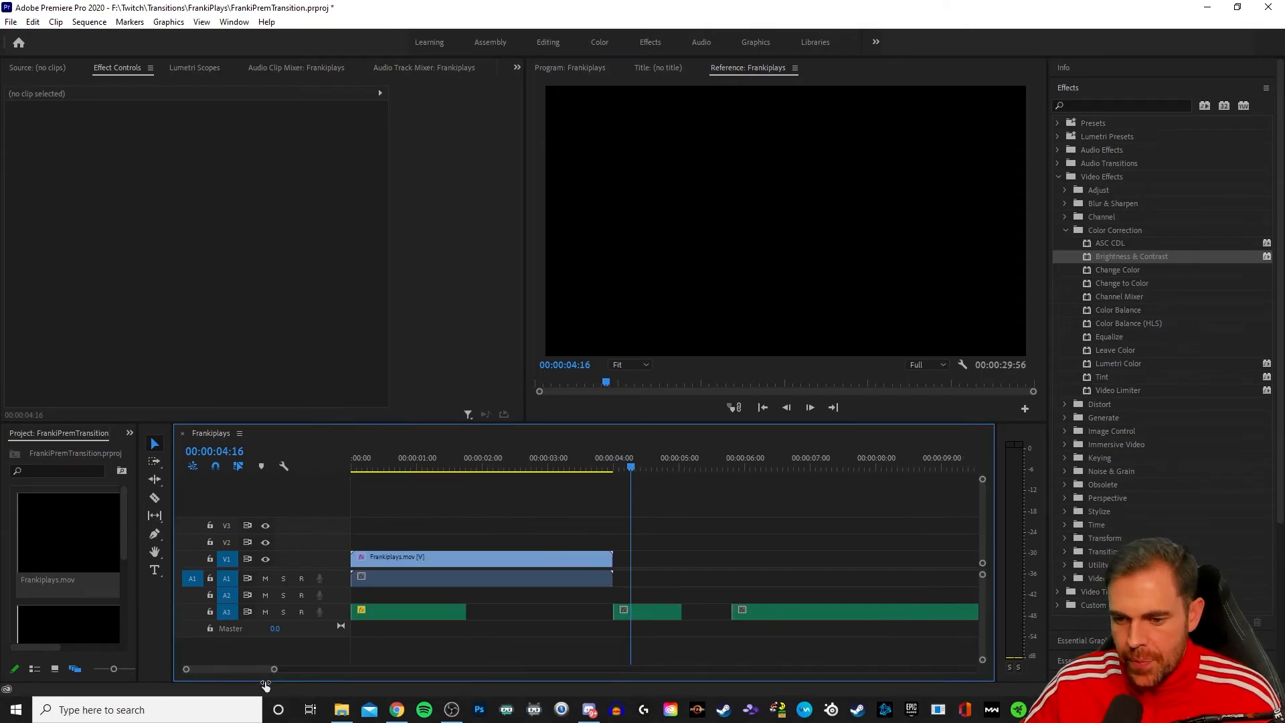
pyautogui.click(616, 608)
pyautogui.press('Delete')
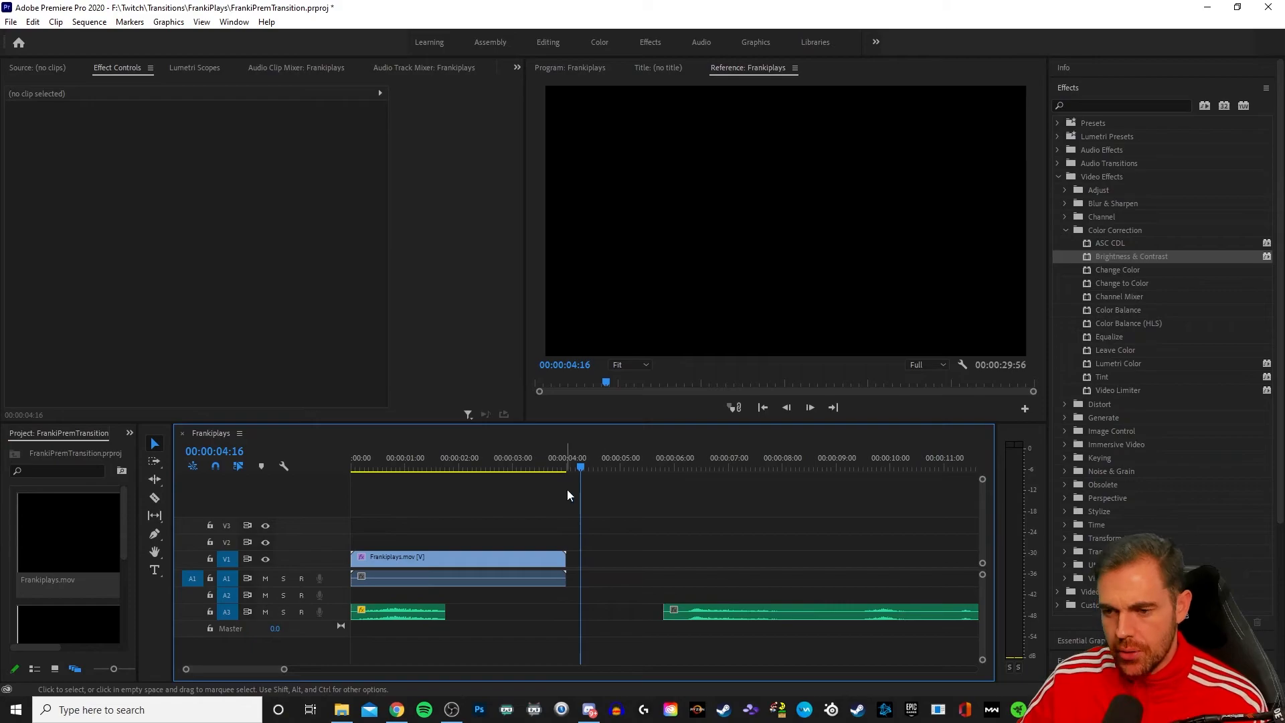
pyautogui.moveTo(684, 480); pyautogui.dragTo(862, 506)
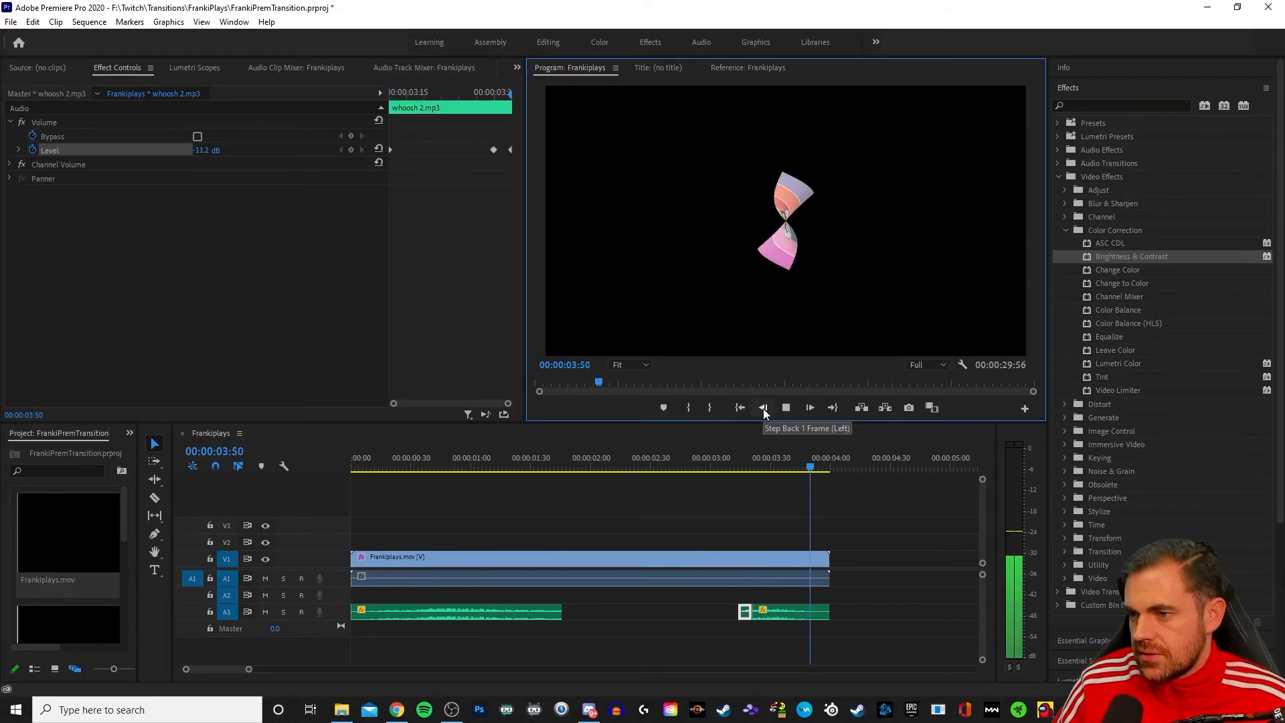
# - Add the coin.wav sound effect from the file folder to track A3 at 00:00:01:46, directly after the first whoosh
pyautogui.click(506, 472)
pyautogui.moveTo(579, 468); pyautogui.dragTo(330, 498)
pyautogui.moveTo(254, 669); pyautogui.dragTo(312, 670)
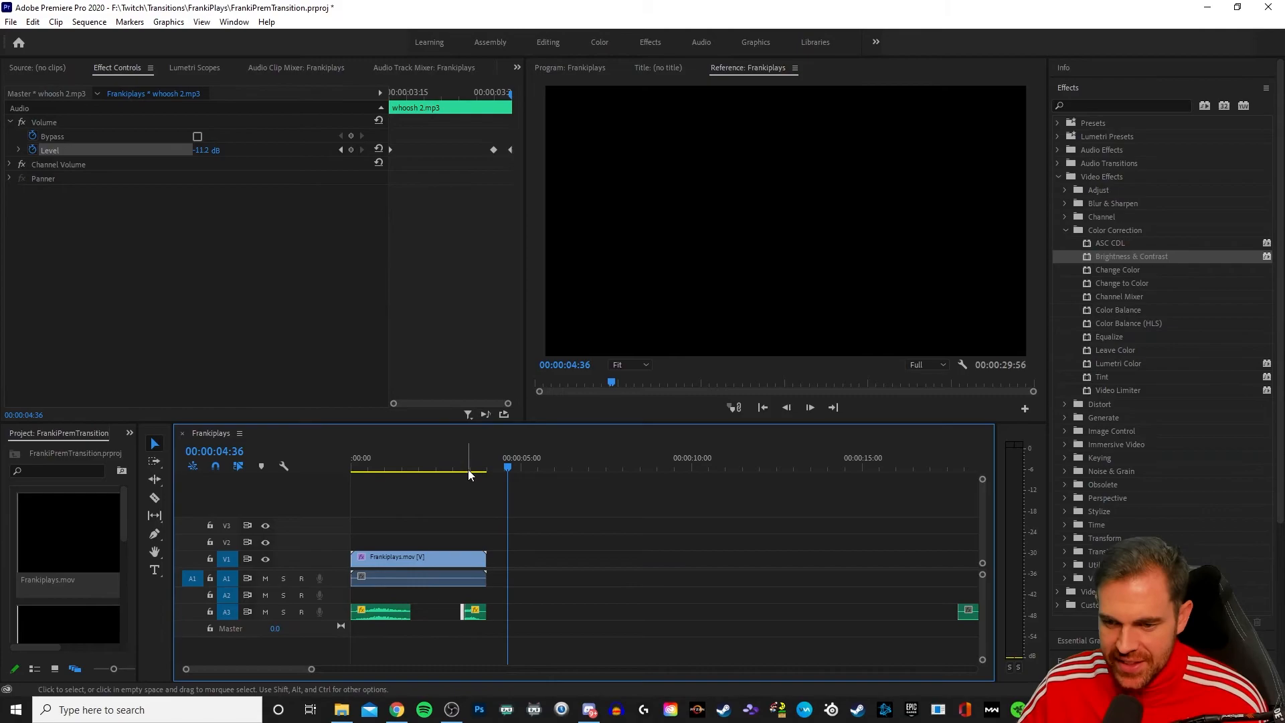
pyautogui.moveTo(467, 468); pyautogui.dragTo(410, 468)
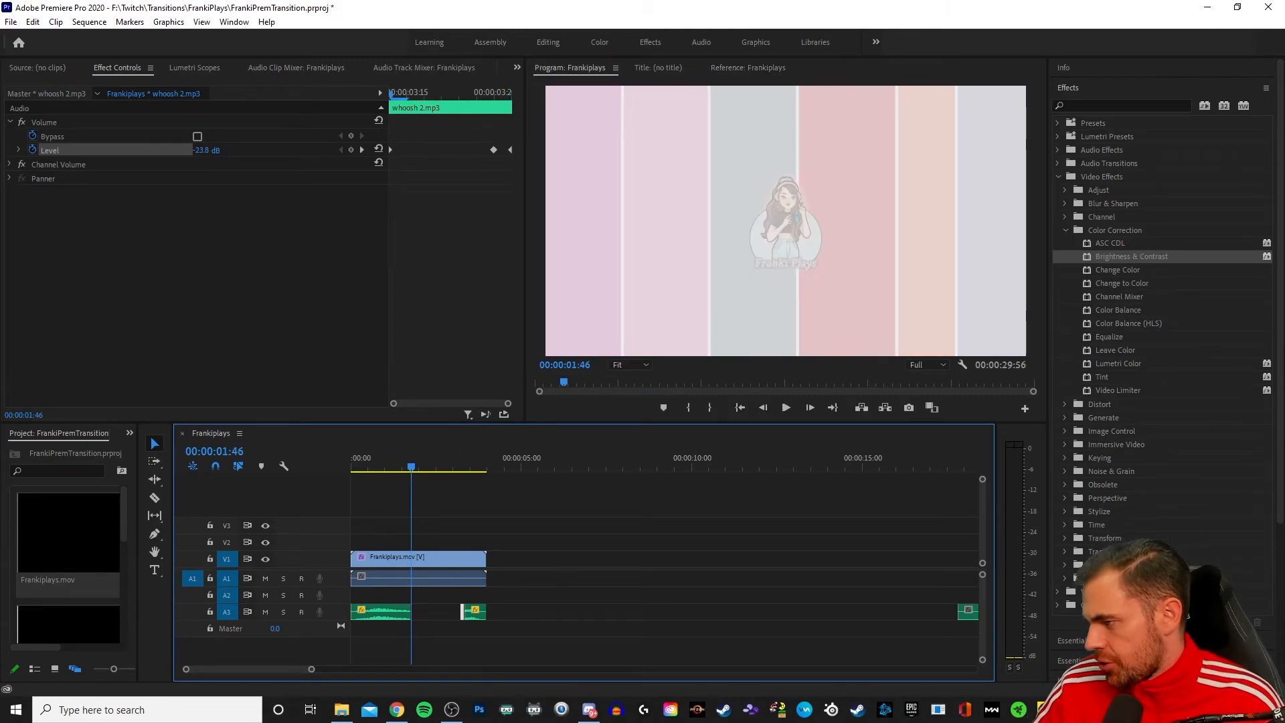
pyautogui.hotkey('alt', 'Tab')
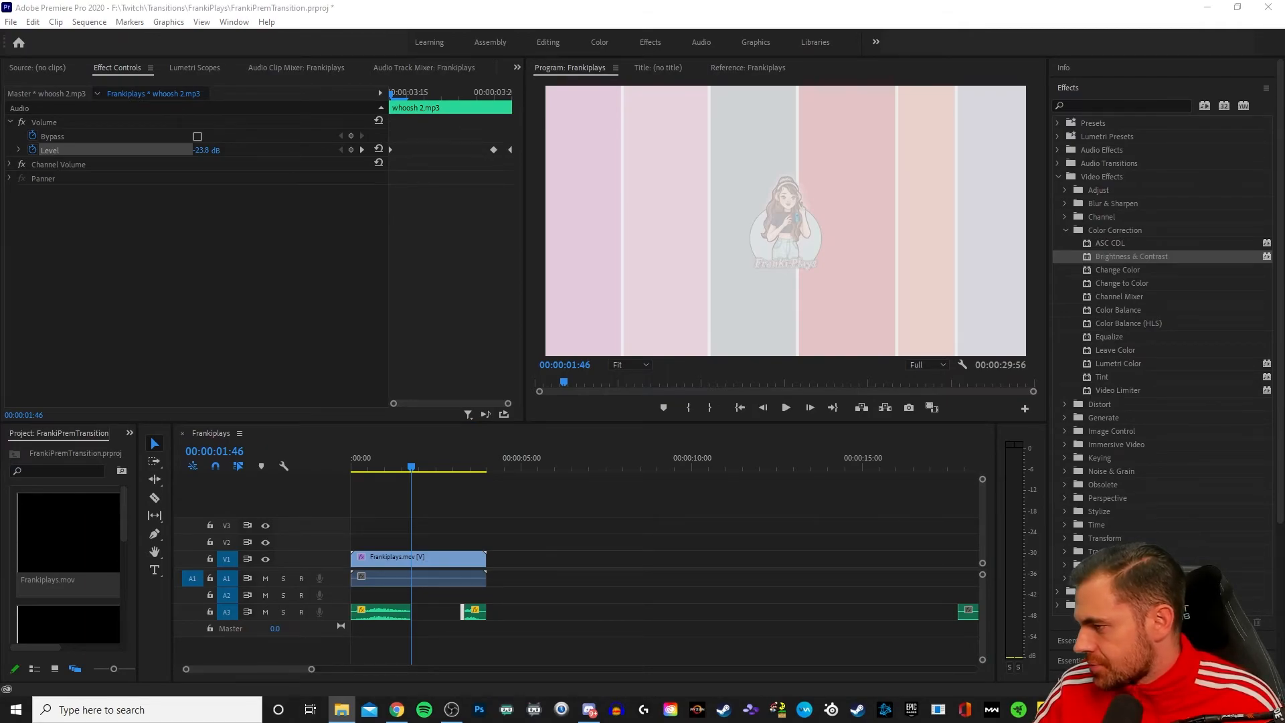
pyautogui.hotkey('alt', 'Tab')
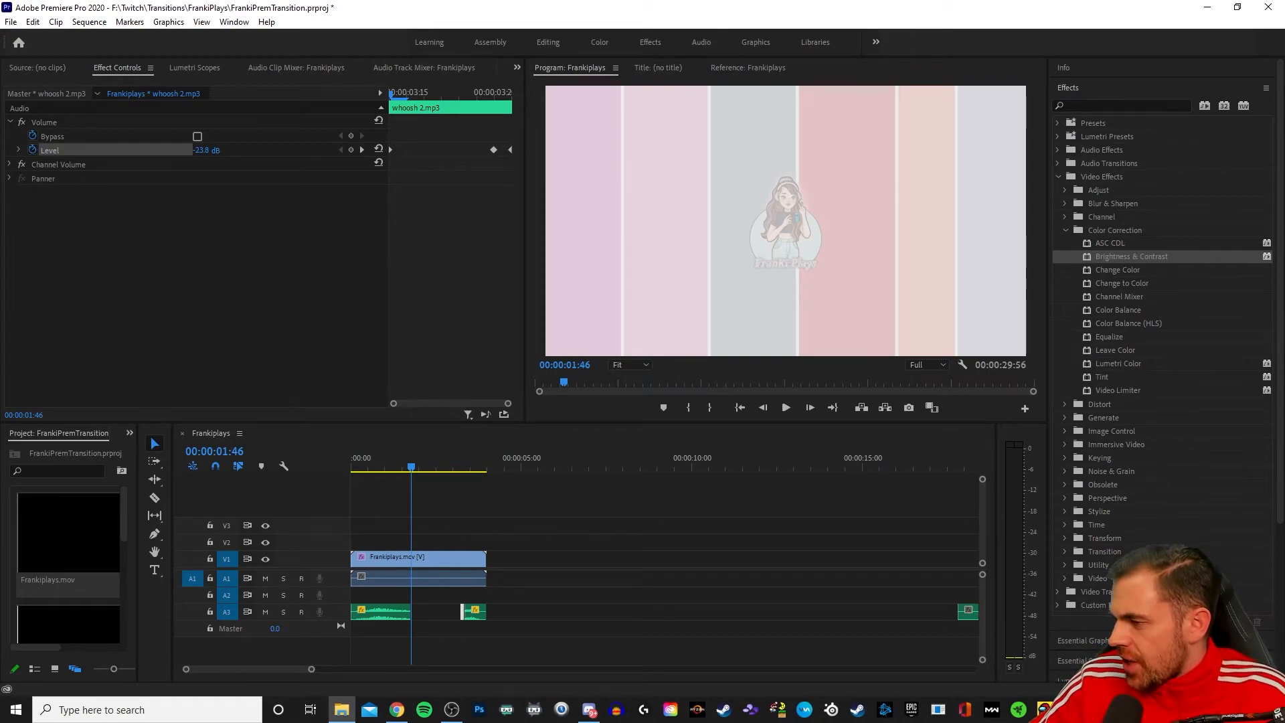
pyautogui.moveTo(1071, 589); pyautogui.dragTo(412, 609)
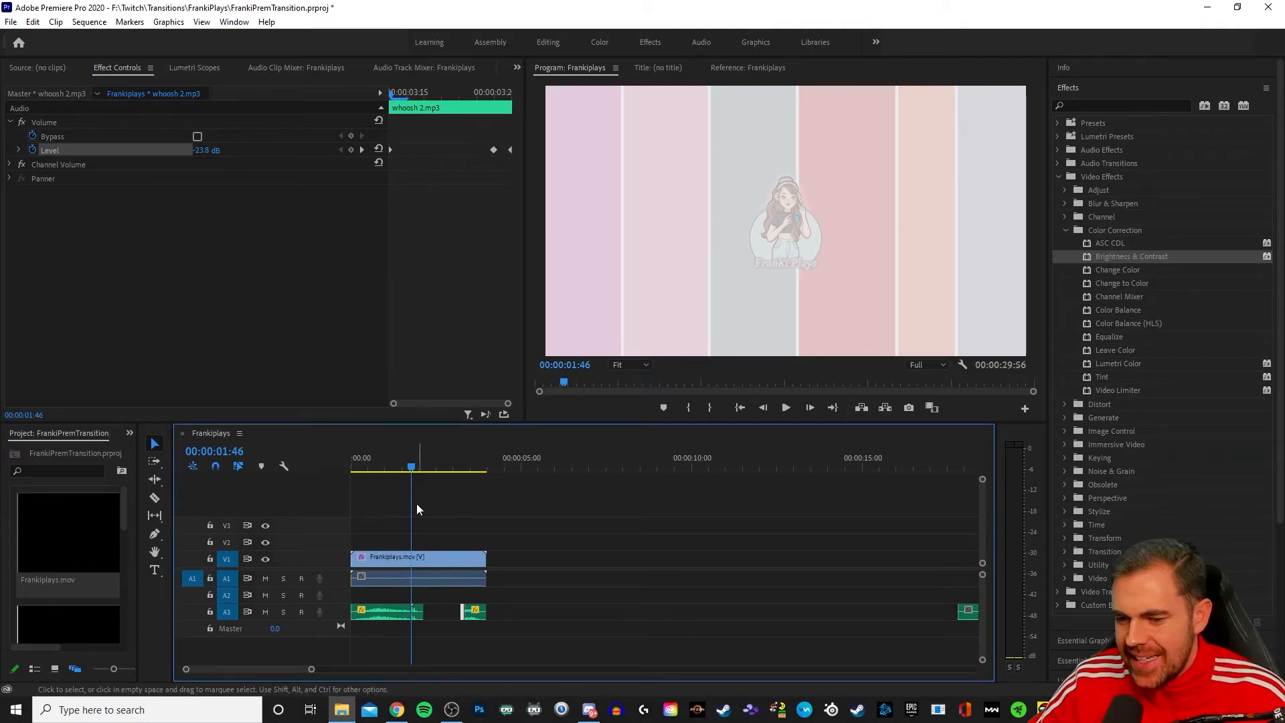
# - Play the sequence from the start to check the coin sound's timing against the logo animation
pyautogui.moveTo(414, 467); pyautogui.dragTo(392, 468)
pyautogui.moveTo(309, 669); pyautogui.dragTo(265, 668)
pyautogui.moveTo(658, 468); pyautogui.dragTo(311, 514)
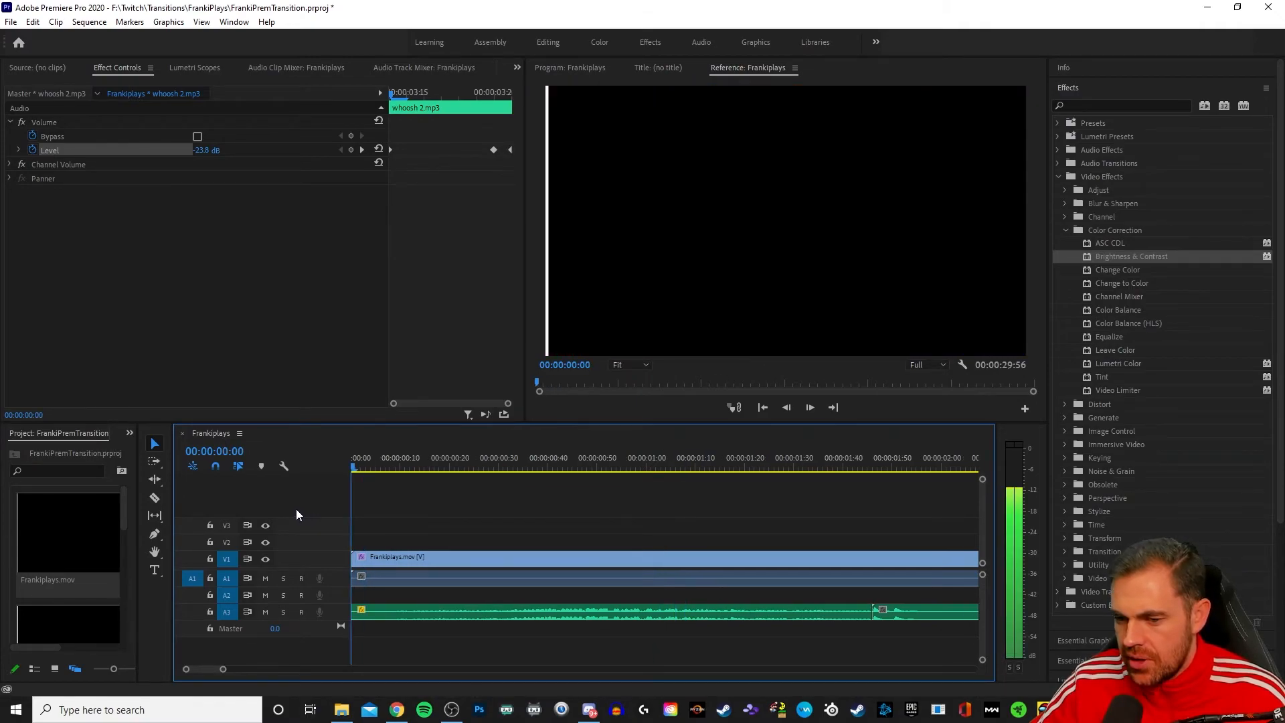
pyautogui.click(787, 408)
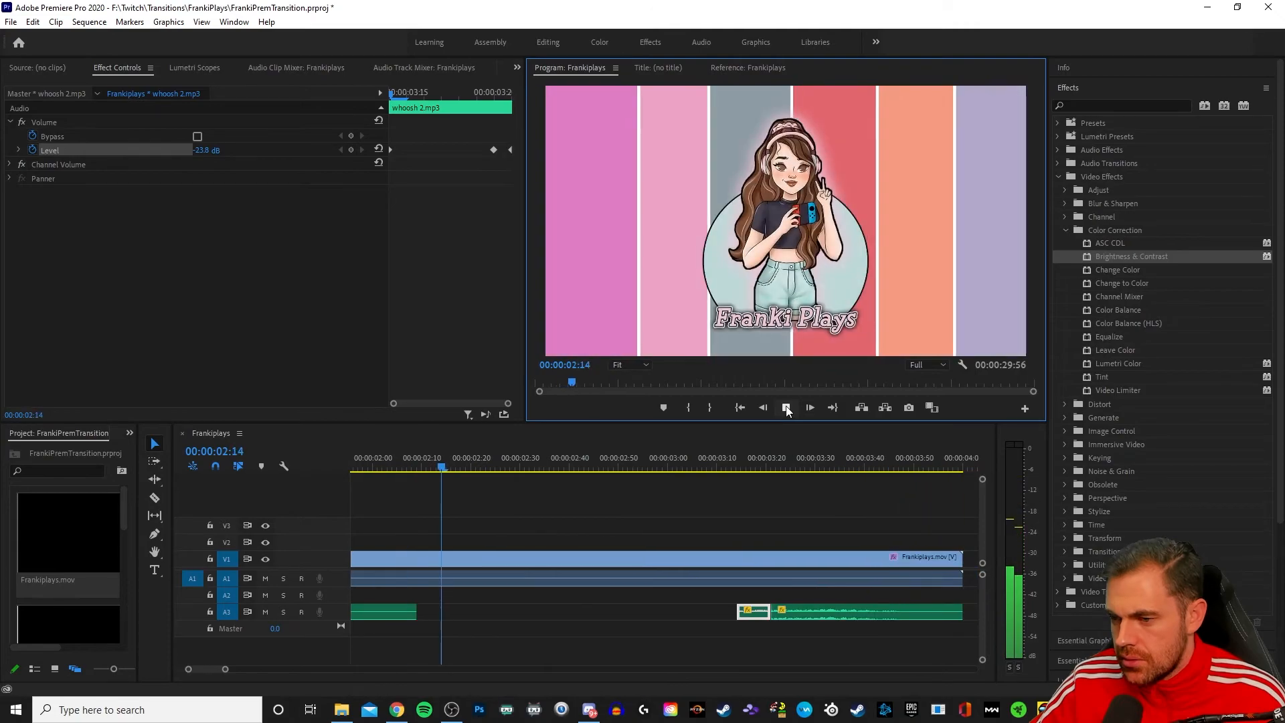
pyautogui.click(787, 409)
# - Move the coin.wav clip to track A2 so it ends with the first whoosh, and replay from the start
pyautogui.moveTo(225, 669); pyautogui.dragTo(276, 669)
pyautogui.moveTo(471, 617)
pyautogui.mouseDown()
pyautogui.moveTo(471, 641)
pyautogui.moveTo(472, 621)
pyautogui.moveTo(487, 623)
pyautogui.moveTo(456, 597)
pyautogui.mouseUp()
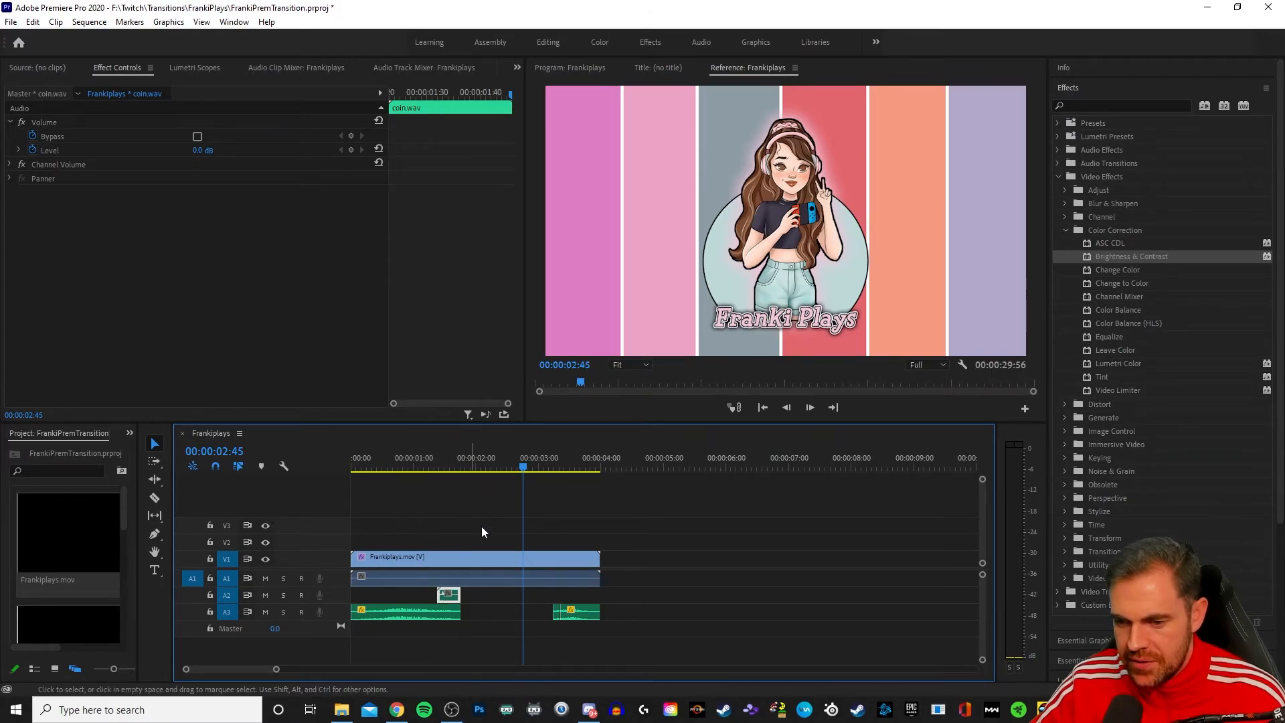
pyautogui.moveTo(524, 469); pyautogui.dragTo(349, 488)
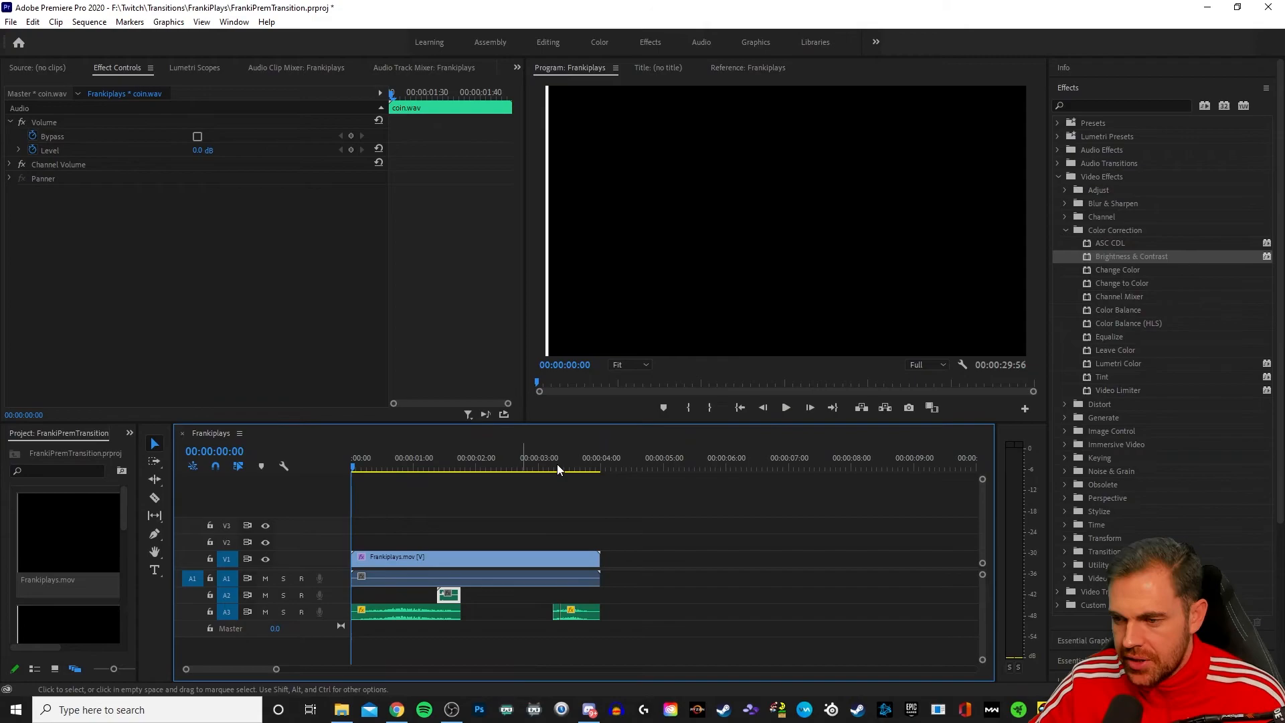
pyautogui.click(786, 409)
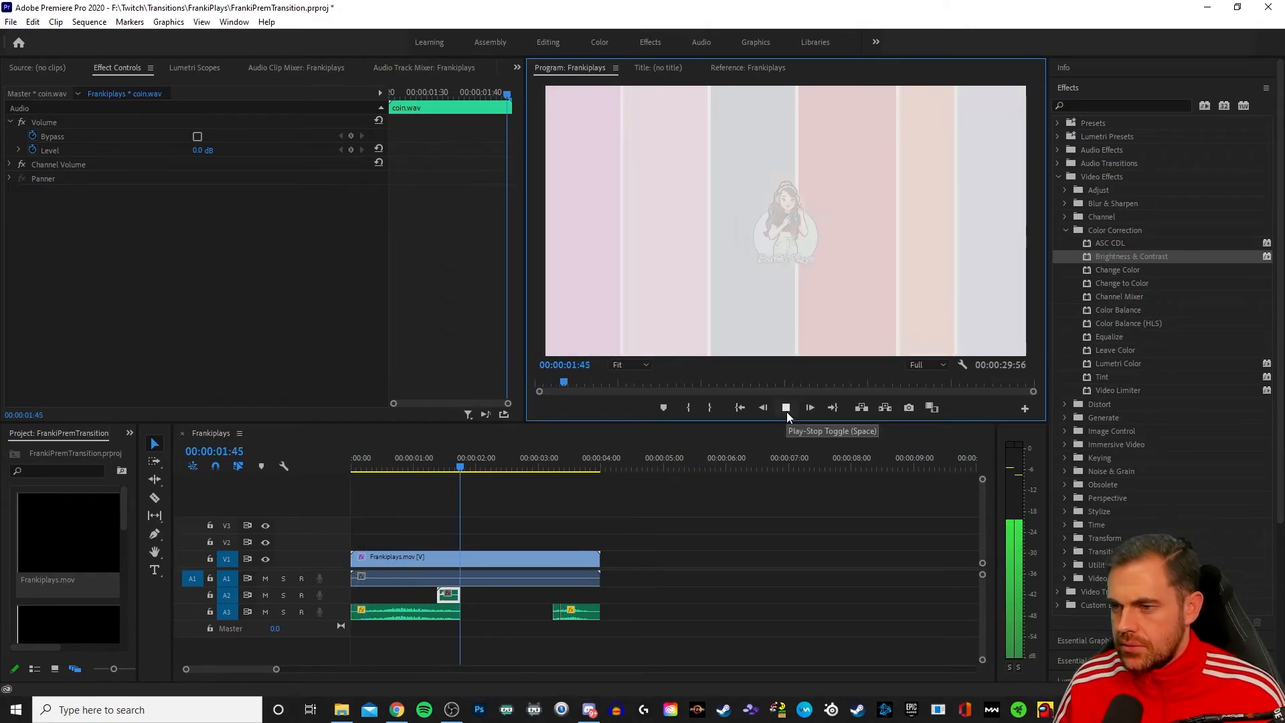
# - Shift the coin.wav clip later on A2 so it straddles the end of the first whoosh, and replay the sequence
pyautogui.click(453, 595)
pyautogui.press('space')
pyautogui.moveTo(457, 595); pyautogui.dragTo(468, 594)
pyautogui.moveTo(435, 466); pyautogui.dragTo(291, 467)
pyautogui.click(787, 406)
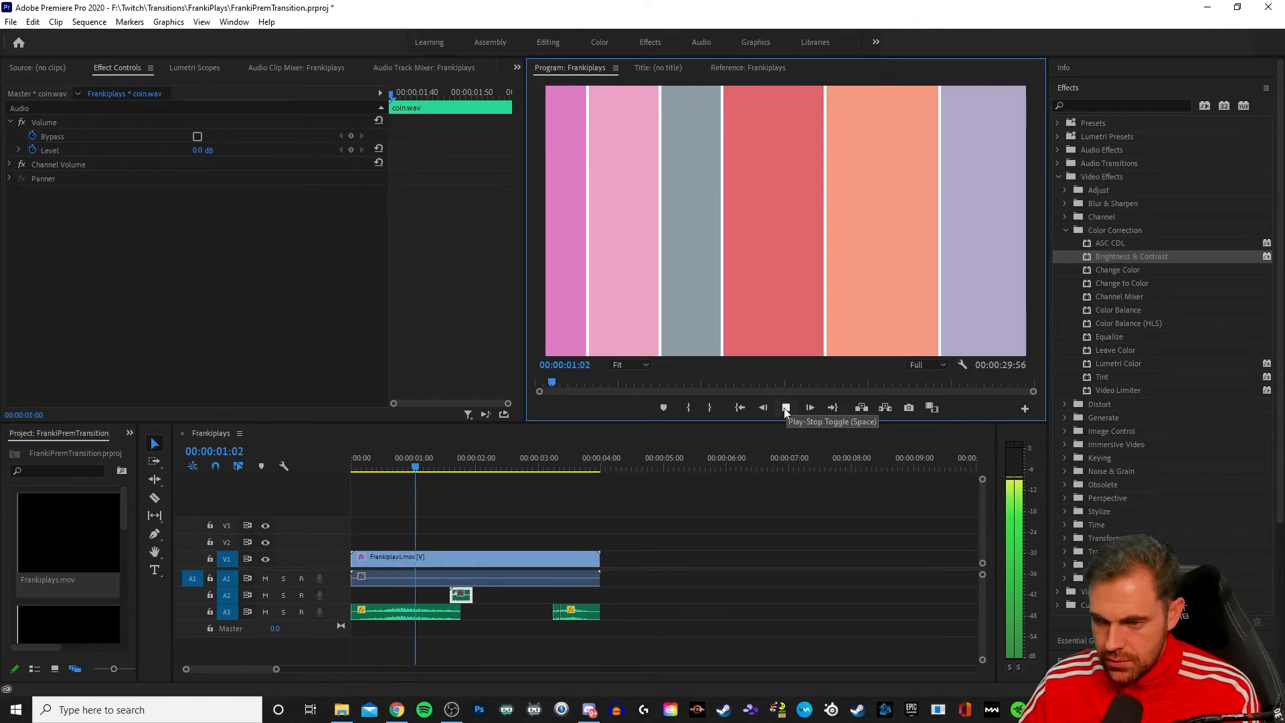
pyautogui.click(784, 408)
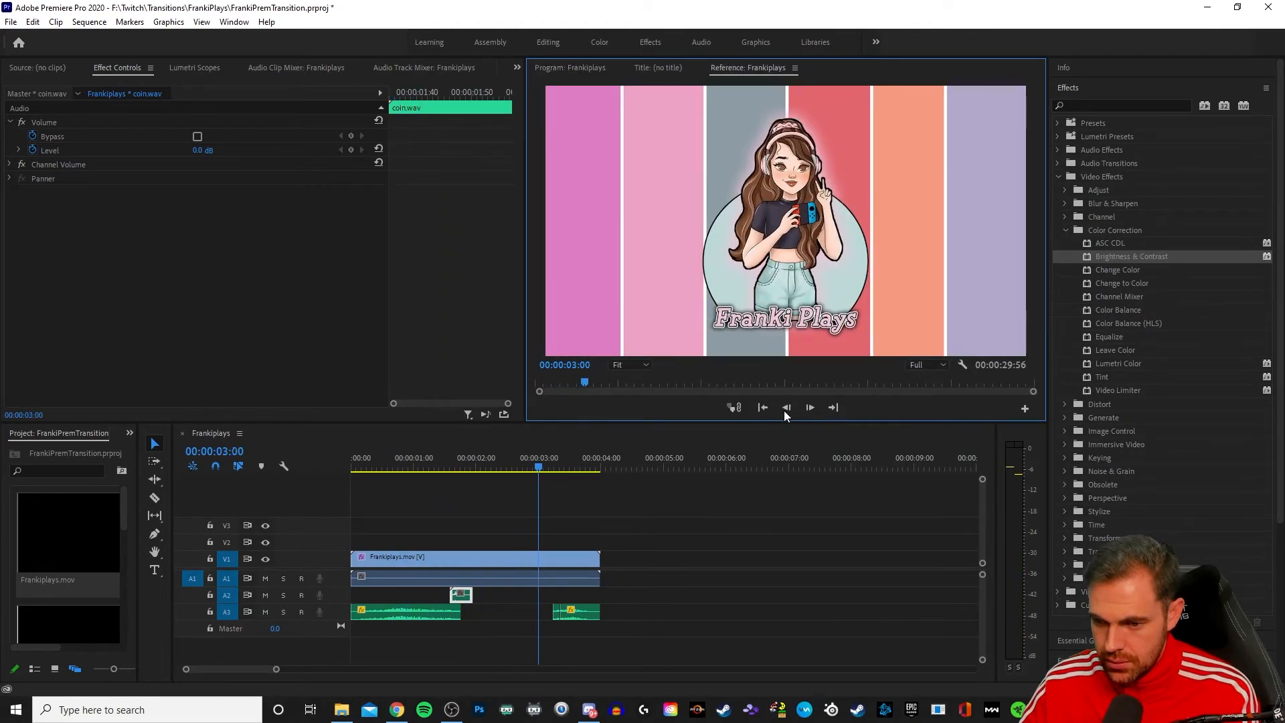
# - Shift the coin.wav clip on A2 to start at the end of the first whoosh, and play from the start
pyautogui.moveTo(457, 597); pyautogui.dragTo(469, 596)
pyautogui.moveTo(540, 468); pyautogui.dragTo(349, 484)
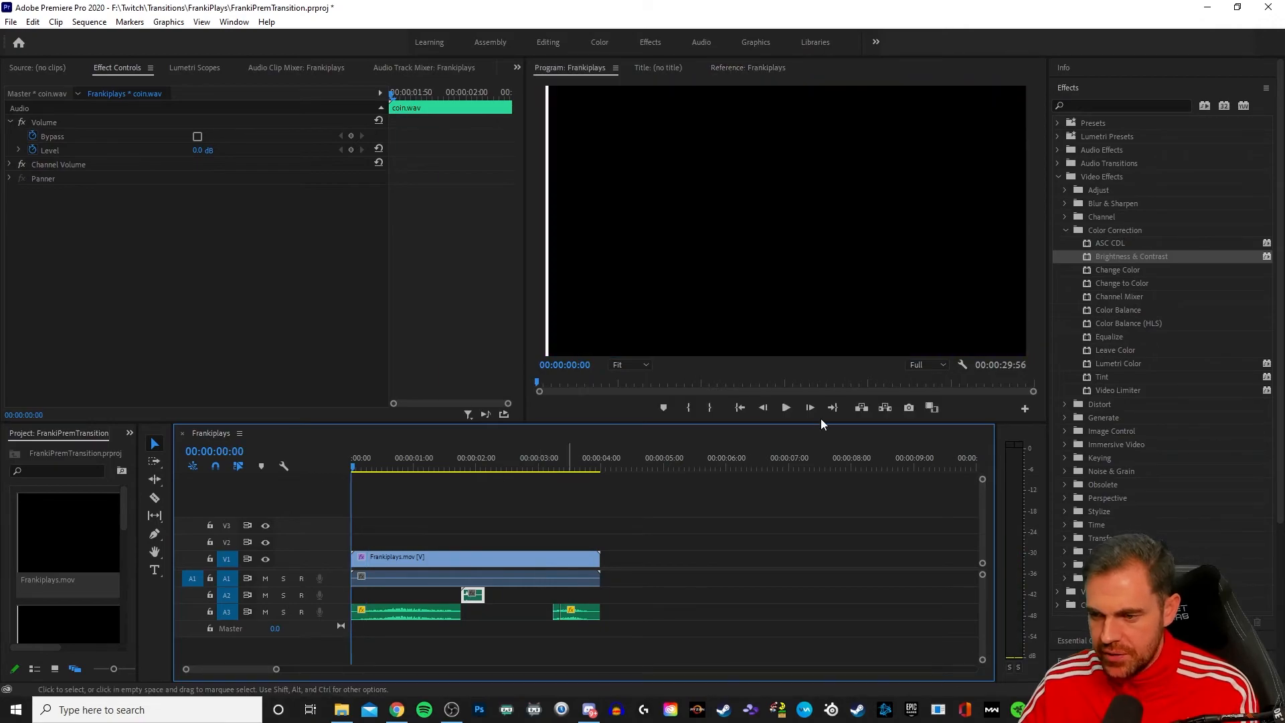
pyautogui.click(788, 407)
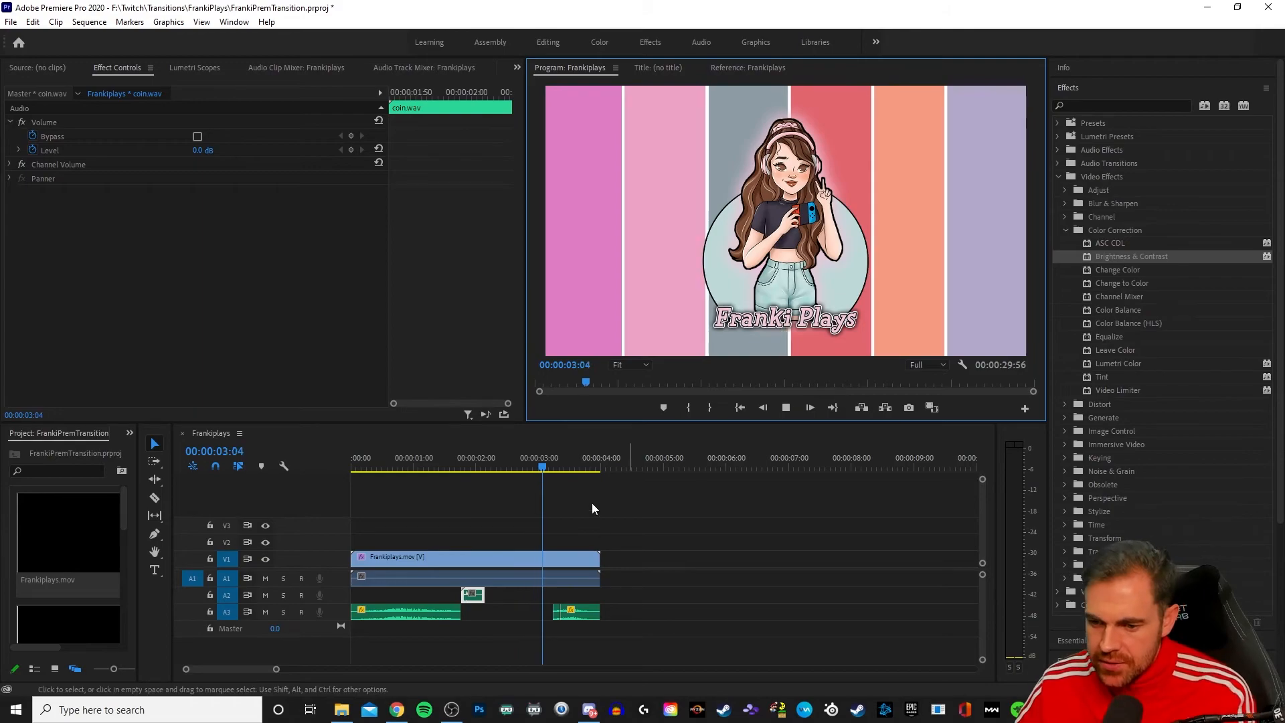
# - Move the coin.wav clip earlier on A2 to start at about 00:00:01:35, overlapping the whoosh's end, and replay the sequence
pyautogui.click(477, 597)
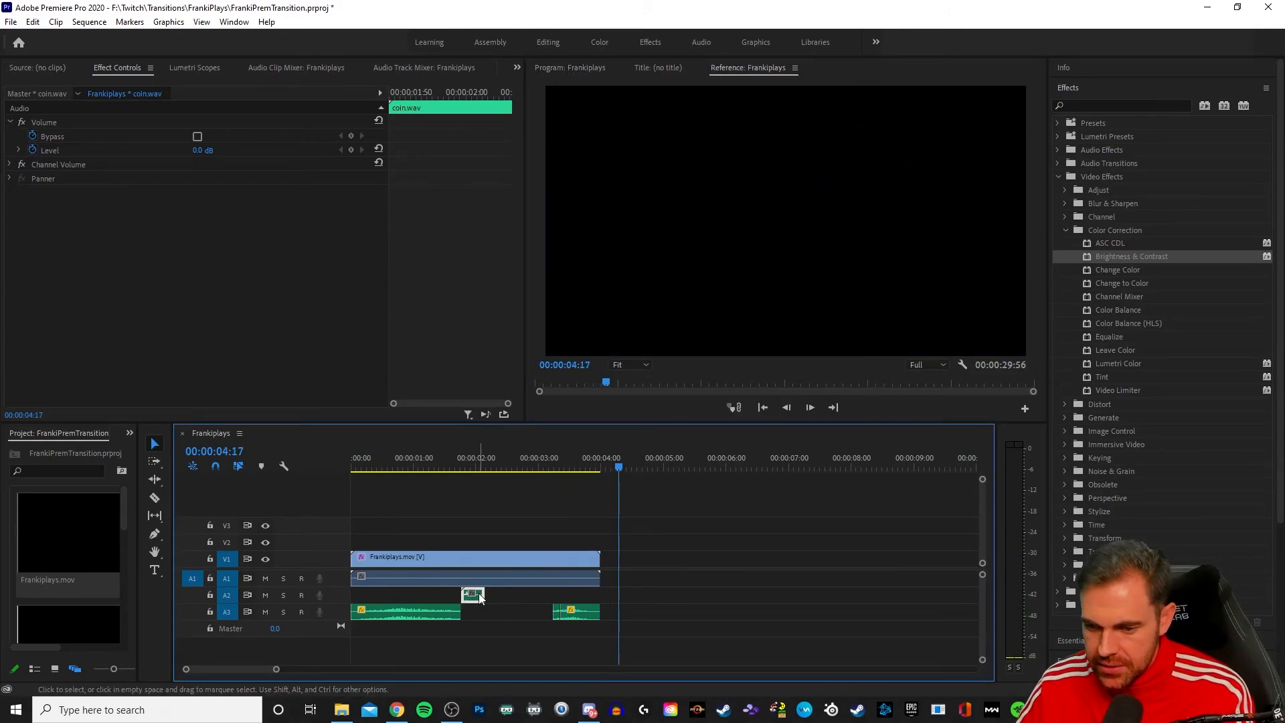
pyautogui.moveTo(474, 599); pyautogui.dragTo(458, 597)
pyautogui.moveTo(277, 669); pyautogui.dragTo(220, 670)
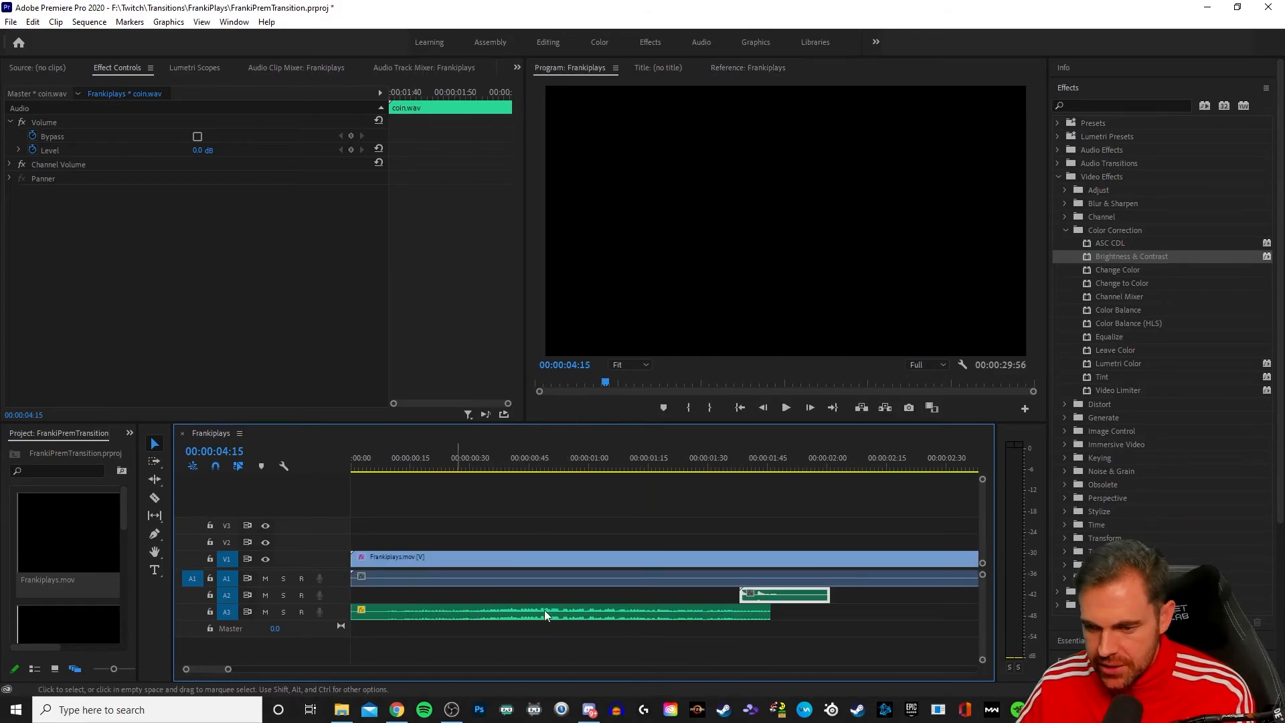
pyautogui.click(773, 589)
pyautogui.moveTo(766, 593); pyautogui.dragTo(755, 598)
pyautogui.moveTo(396, 461); pyautogui.dragTo(306, 467)
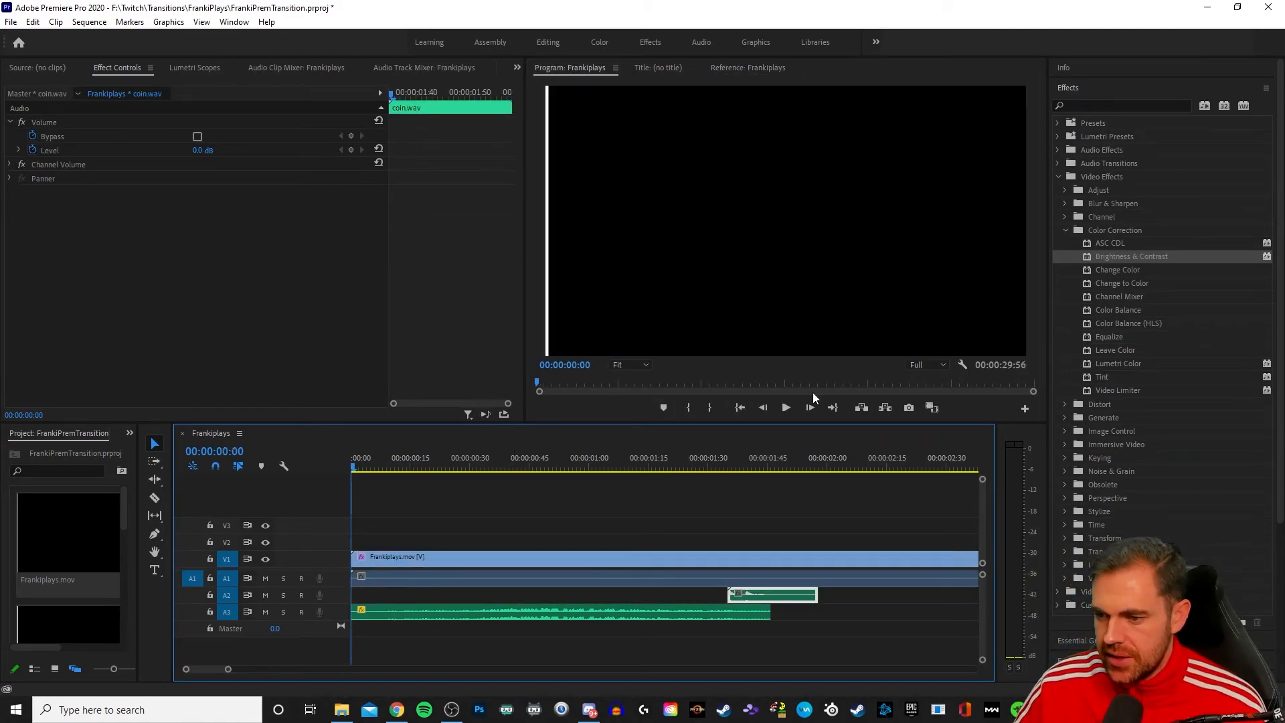
pyautogui.click(780, 408)
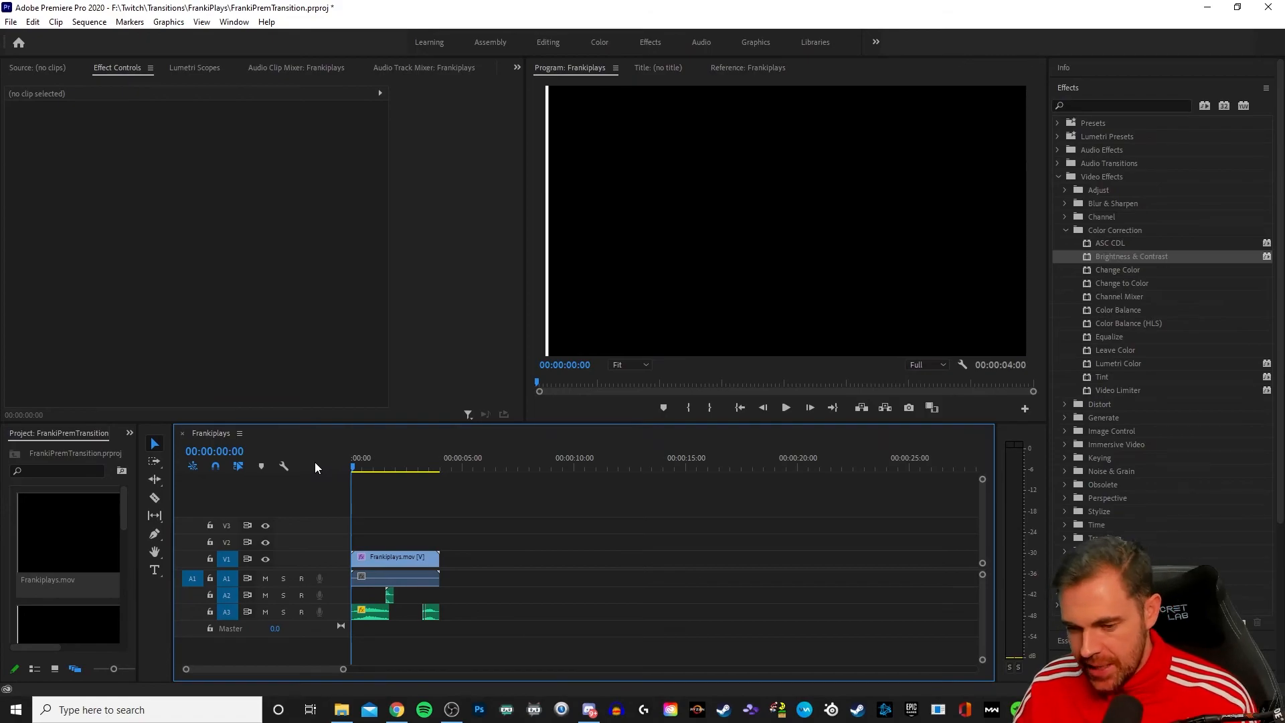
# - Mark the sequence range with an in point at the start and an out point at 00:00:04:00, the video clip's end
pyautogui.press('space')
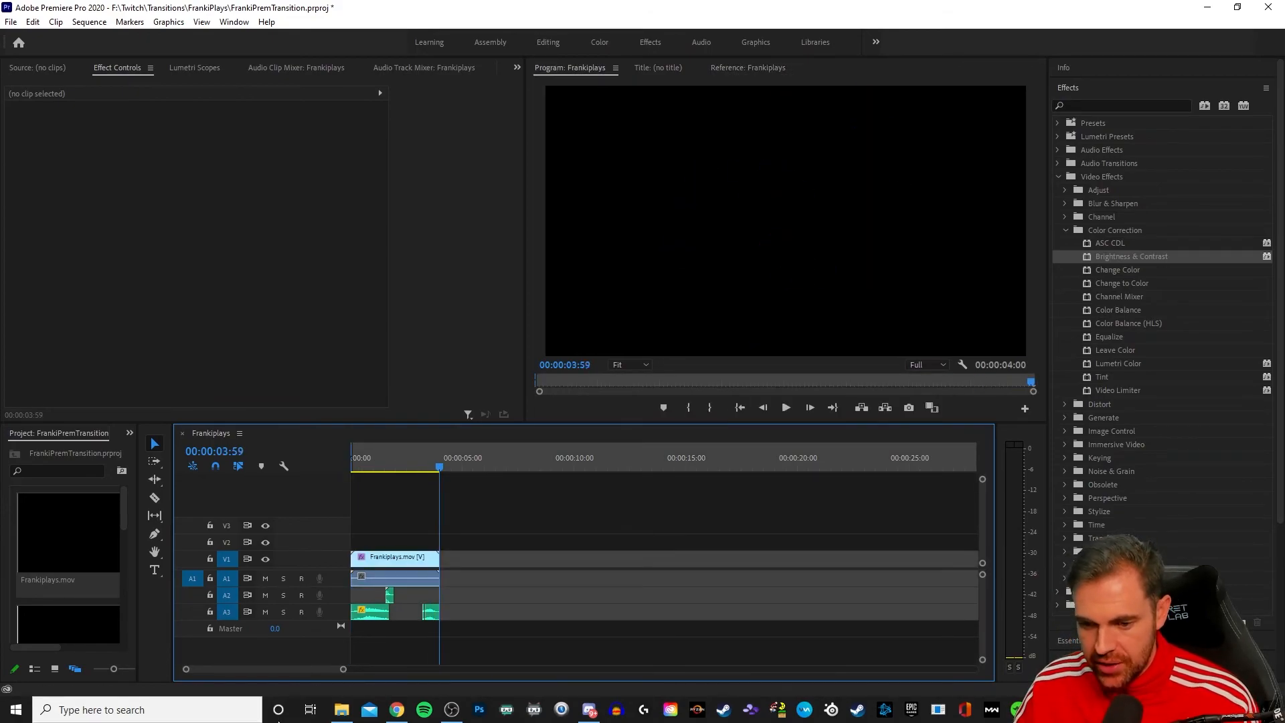
pyautogui.moveTo(343, 672); pyautogui.dragTo(205, 670)
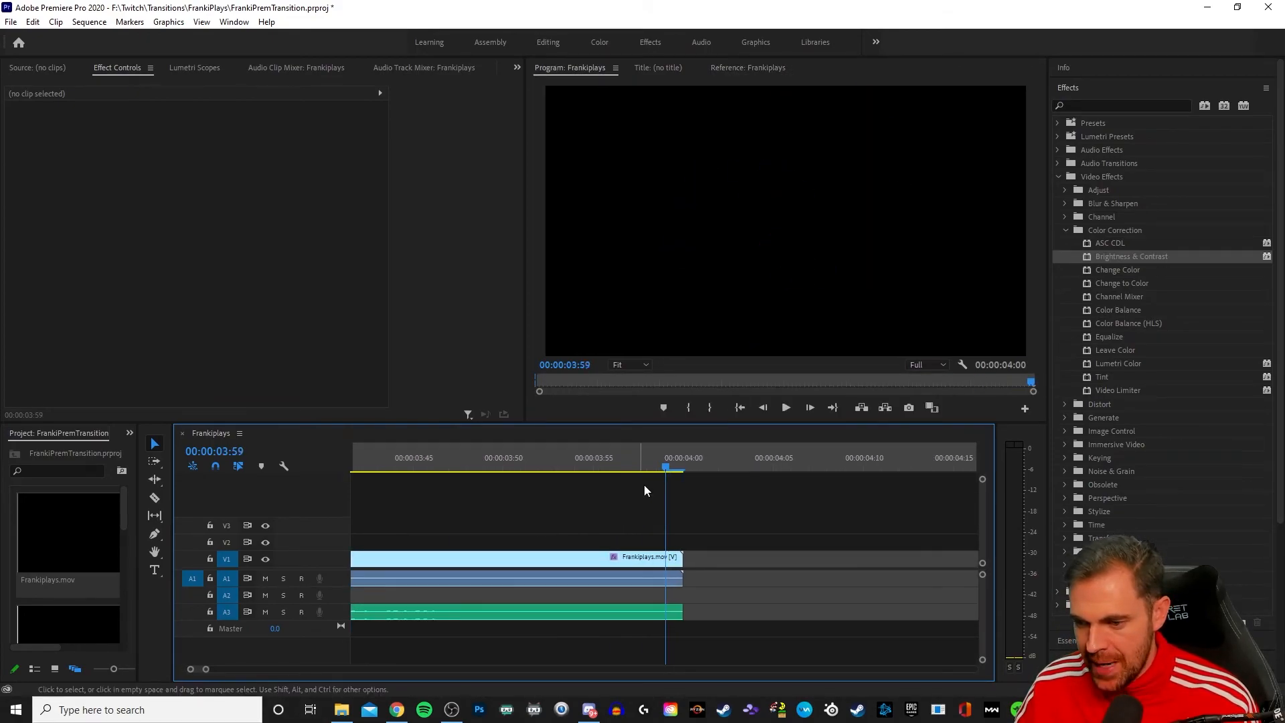
pyautogui.moveTo(668, 468)
pyautogui.mouseDown()
pyautogui.moveTo(683, 473)
pyautogui.moveTo(514, 478)
pyautogui.moveTo(675, 486)
pyautogui.mouseUp()
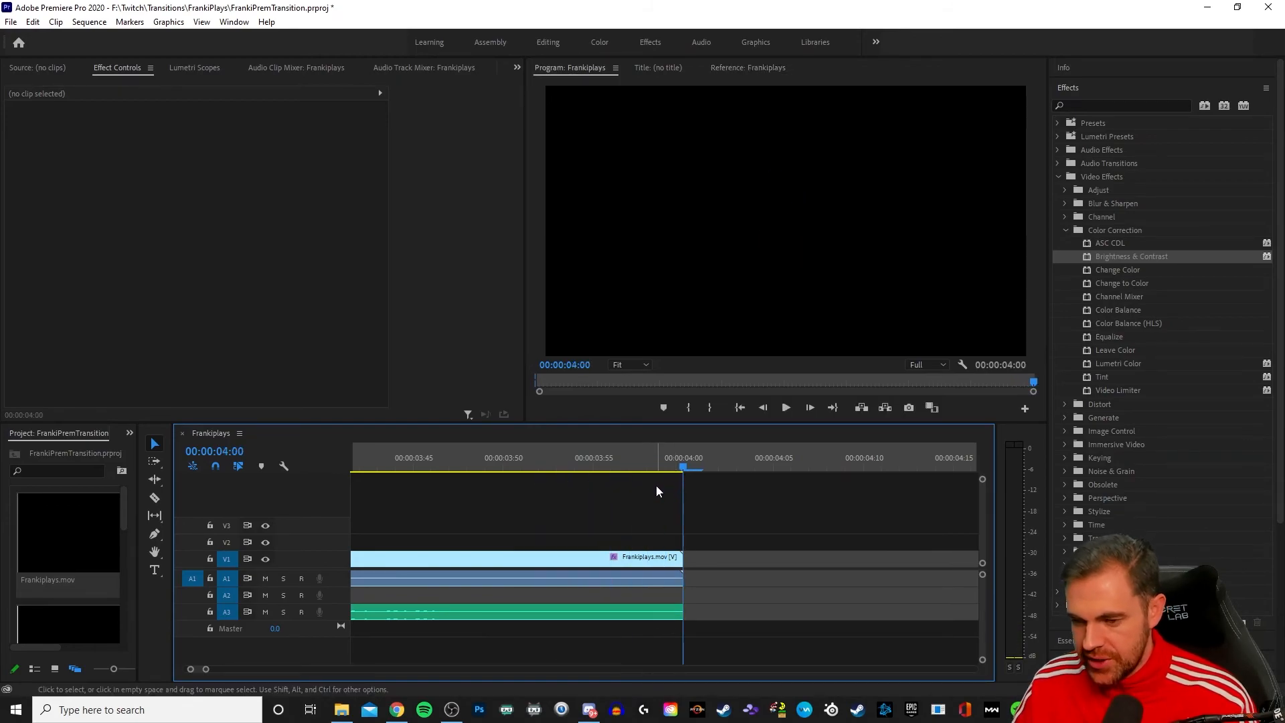
pyautogui.press('o')
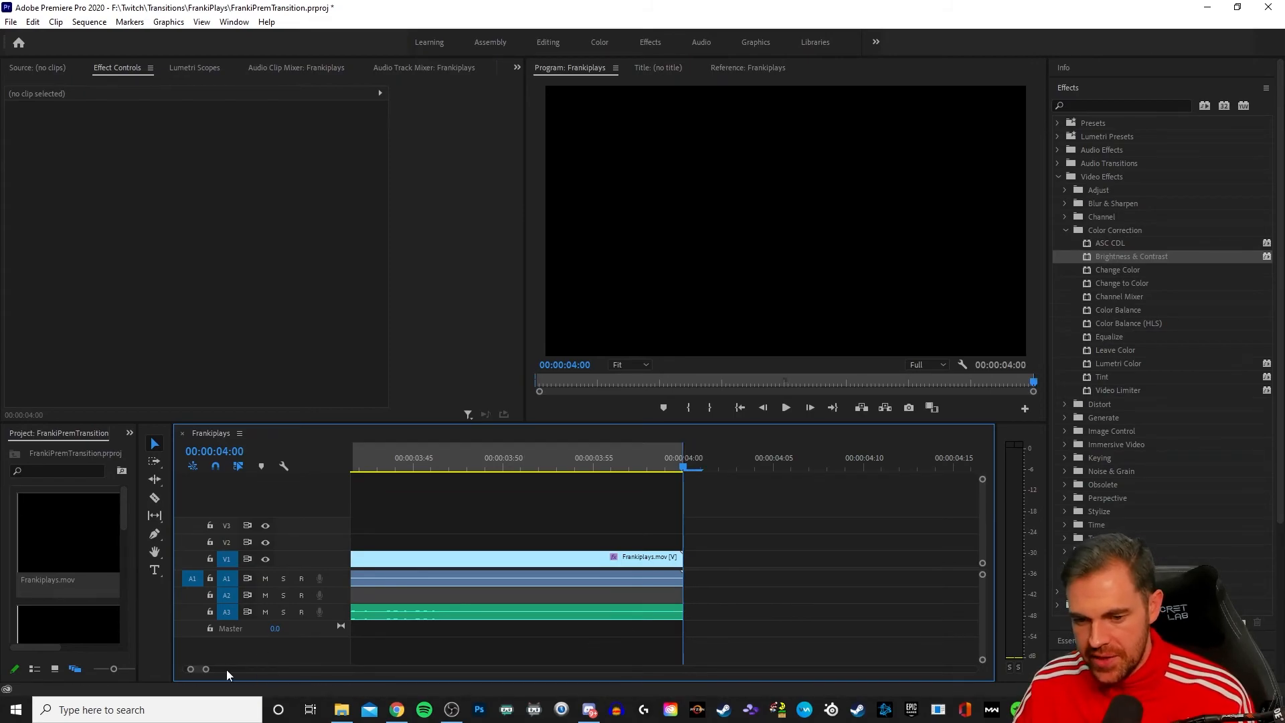
pyautogui.moveTo(197, 669); pyautogui.dragTo(186, 669)
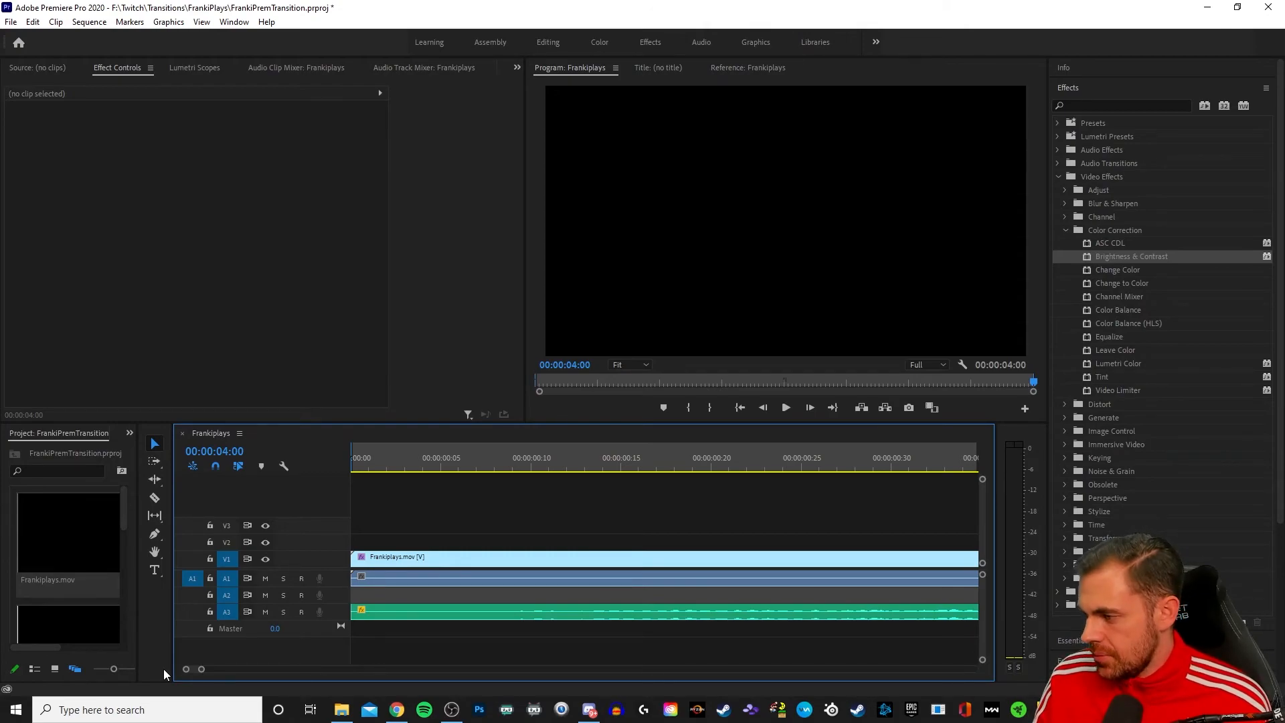
# - Open the export settings for the marked sequence and choose the HQ Alpha preset with the QuickTime format
pyautogui.hotkey('ctrl', 'm')
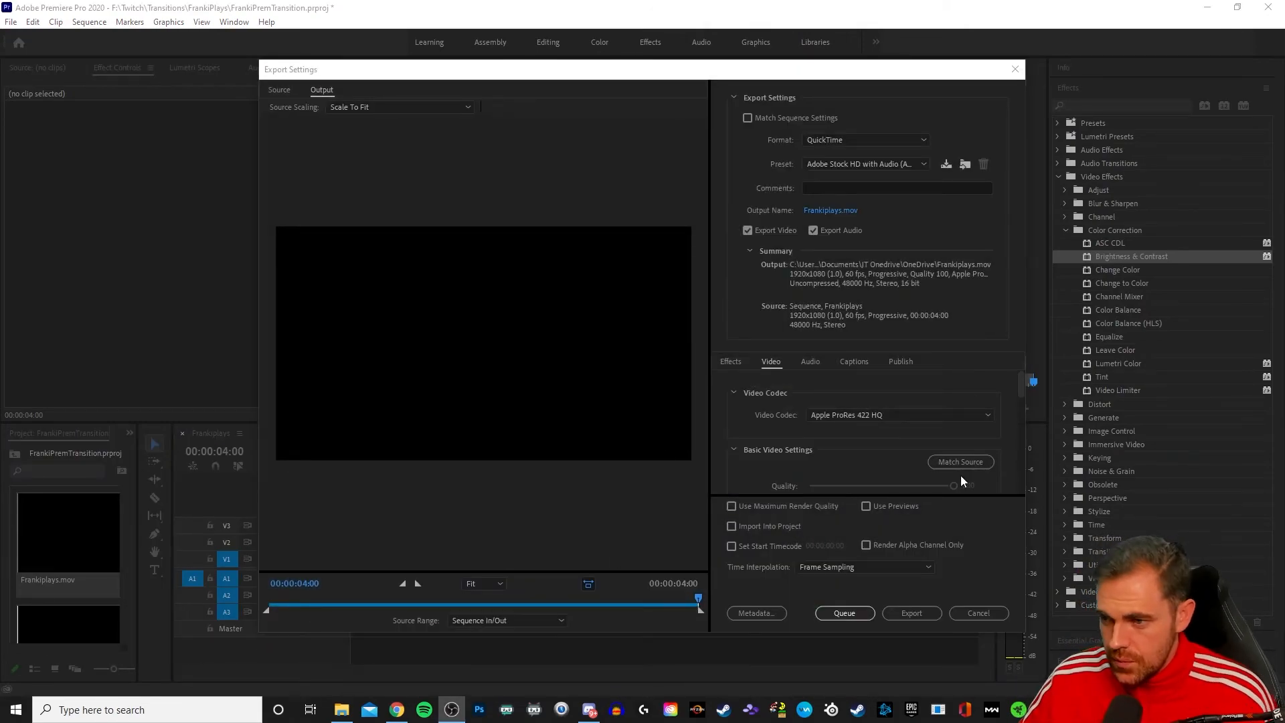
pyautogui.click(877, 162)
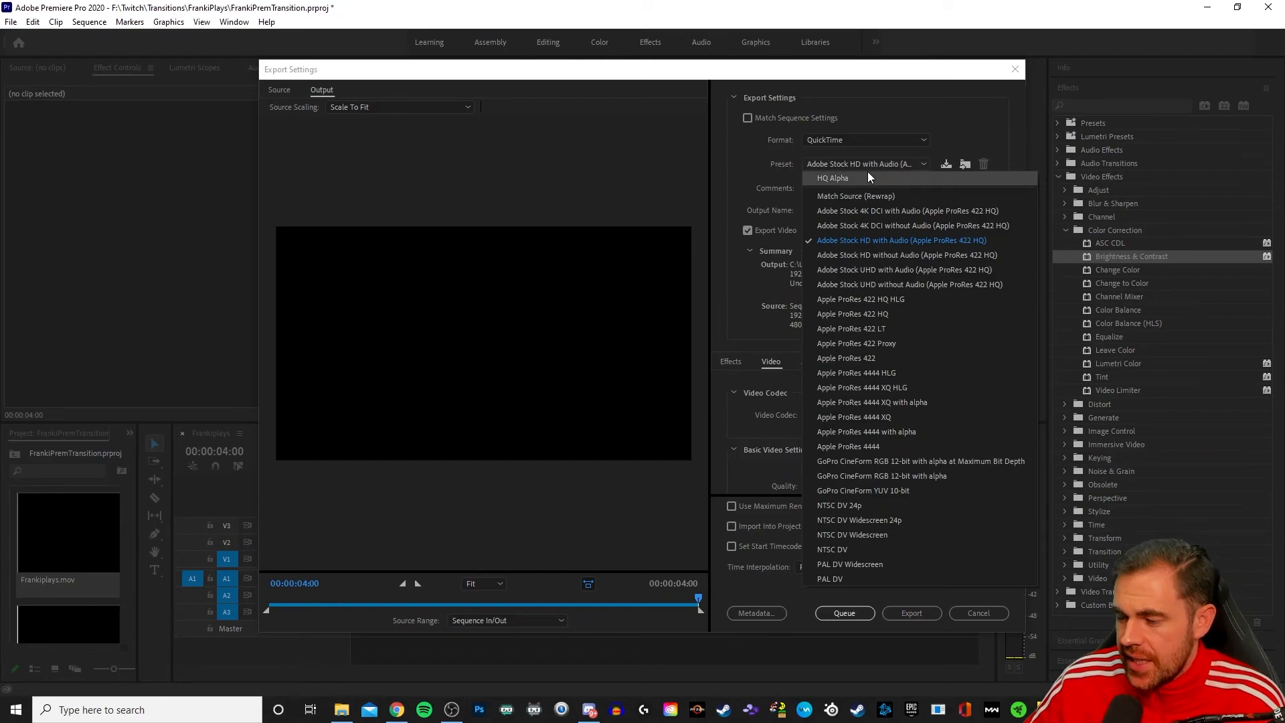
pyautogui.click(867, 171)
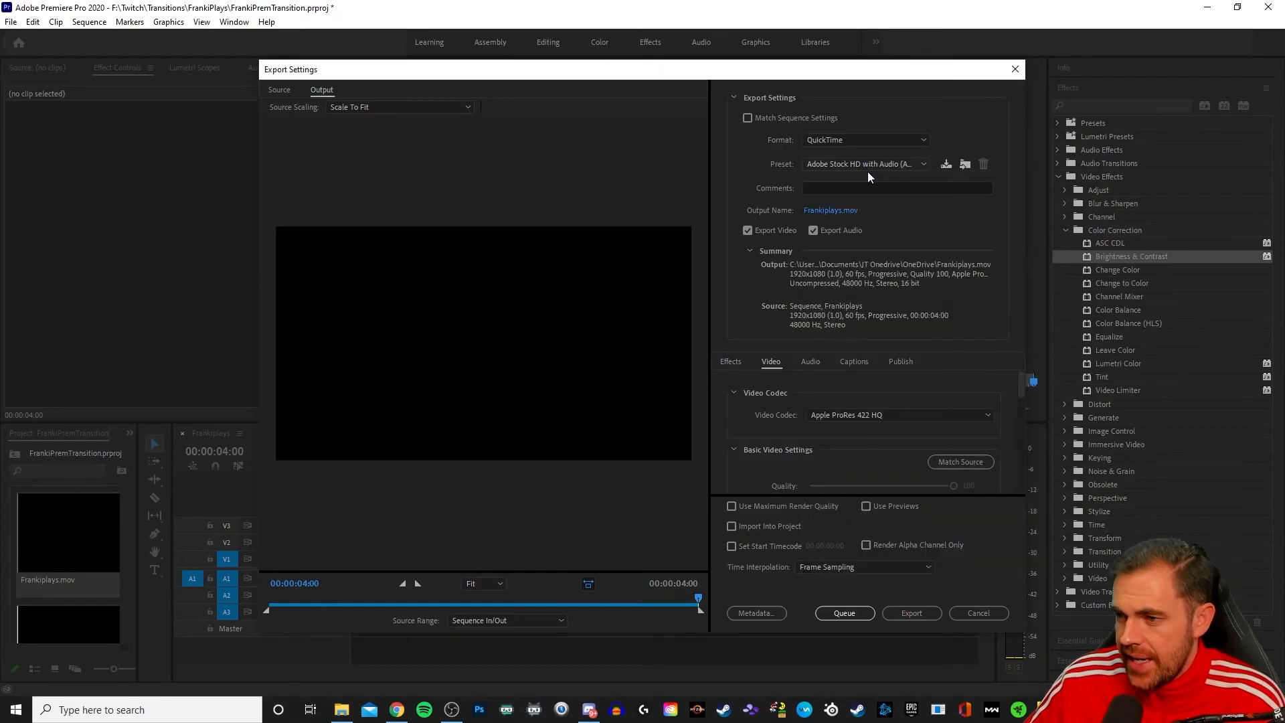
pyautogui.click(918, 163)
pyautogui.click(918, 163)
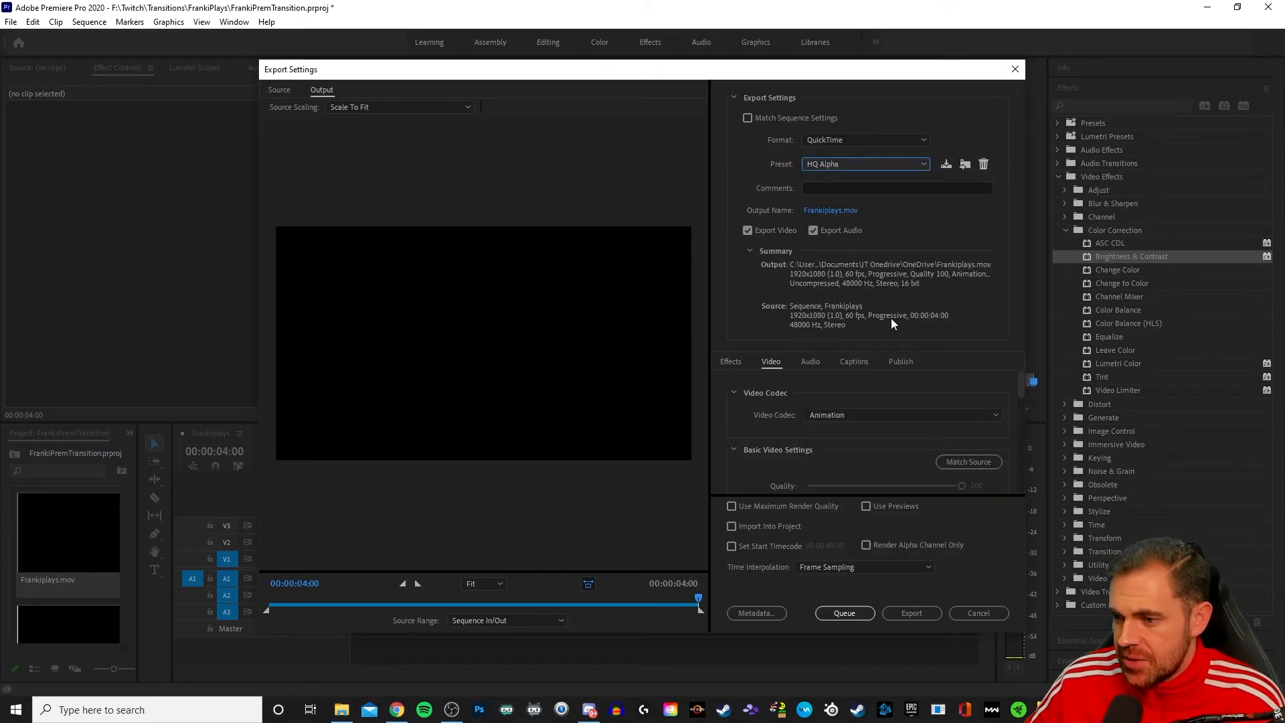
# - Set the video depth to 8-bpc + alpha and export the sequence as Frankiplays.mov
pyautogui.scroll(-2, 1010, 402)
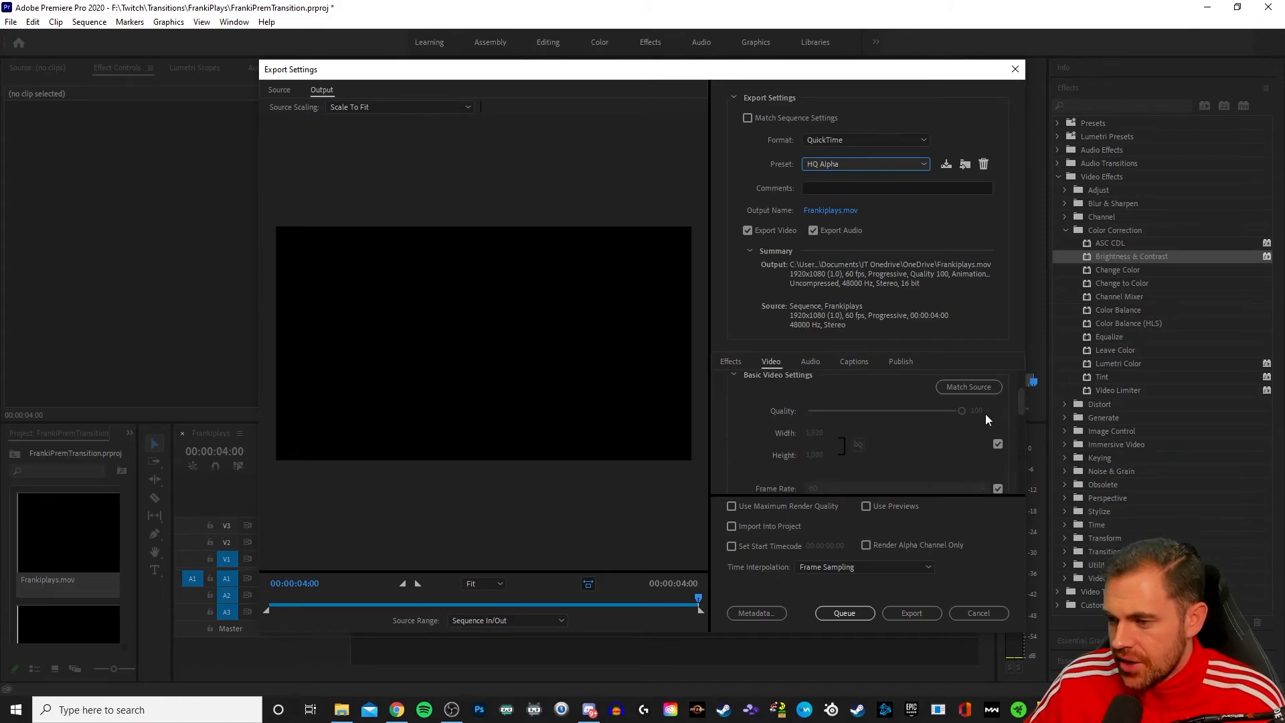
pyautogui.scroll(-1, 966, 437)
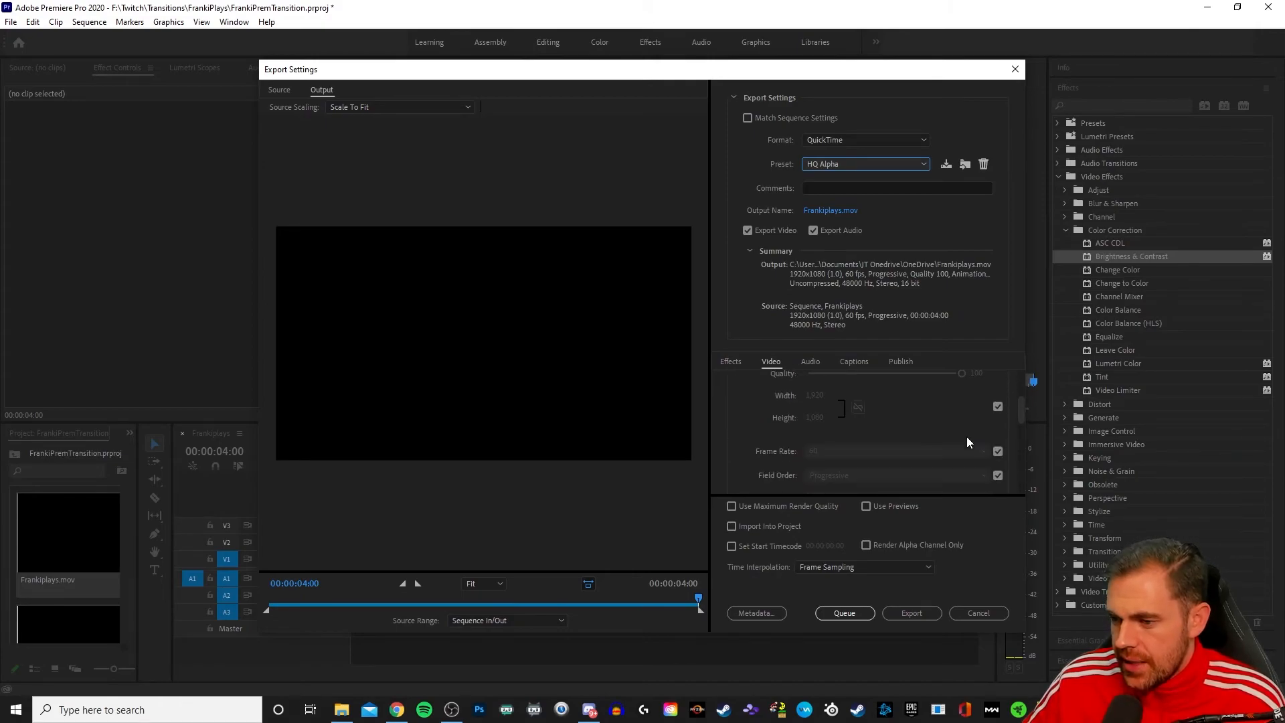
pyautogui.scroll(1, 965, 405)
pyautogui.scroll(-1, 972, 415)
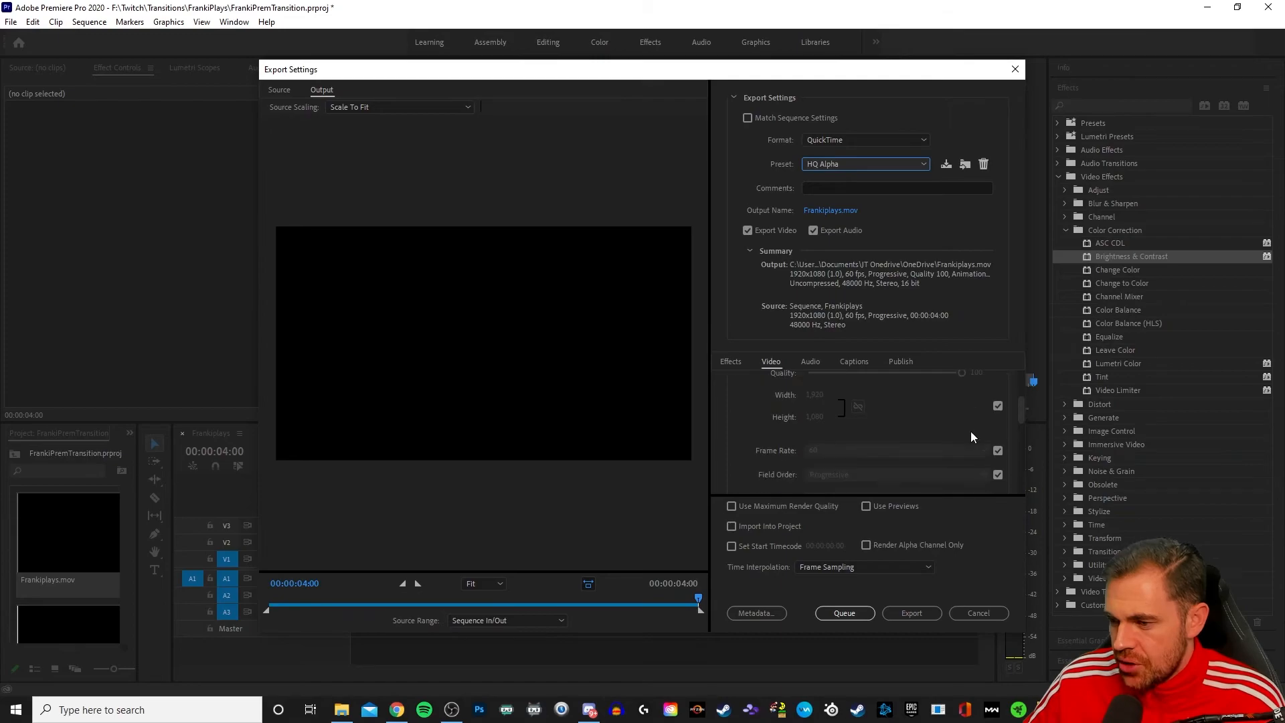
pyautogui.scroll(-1, 953, 417)
pyautogui.scroll(-1, 953, 415)
pyautogui.scroll(-1, 953, 415)
pyautogui.click(908, 432)
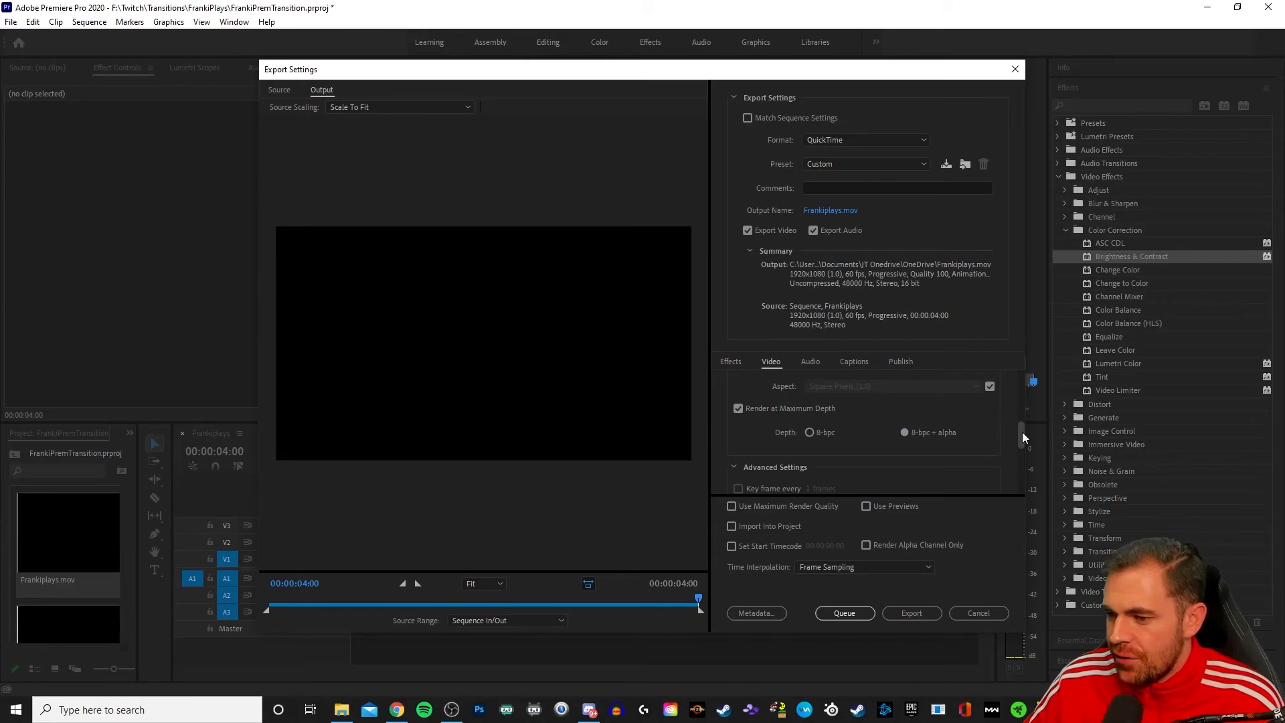
pyautogui.moveTo(1022, 435); pyautogui.dragTo(1011, 381)
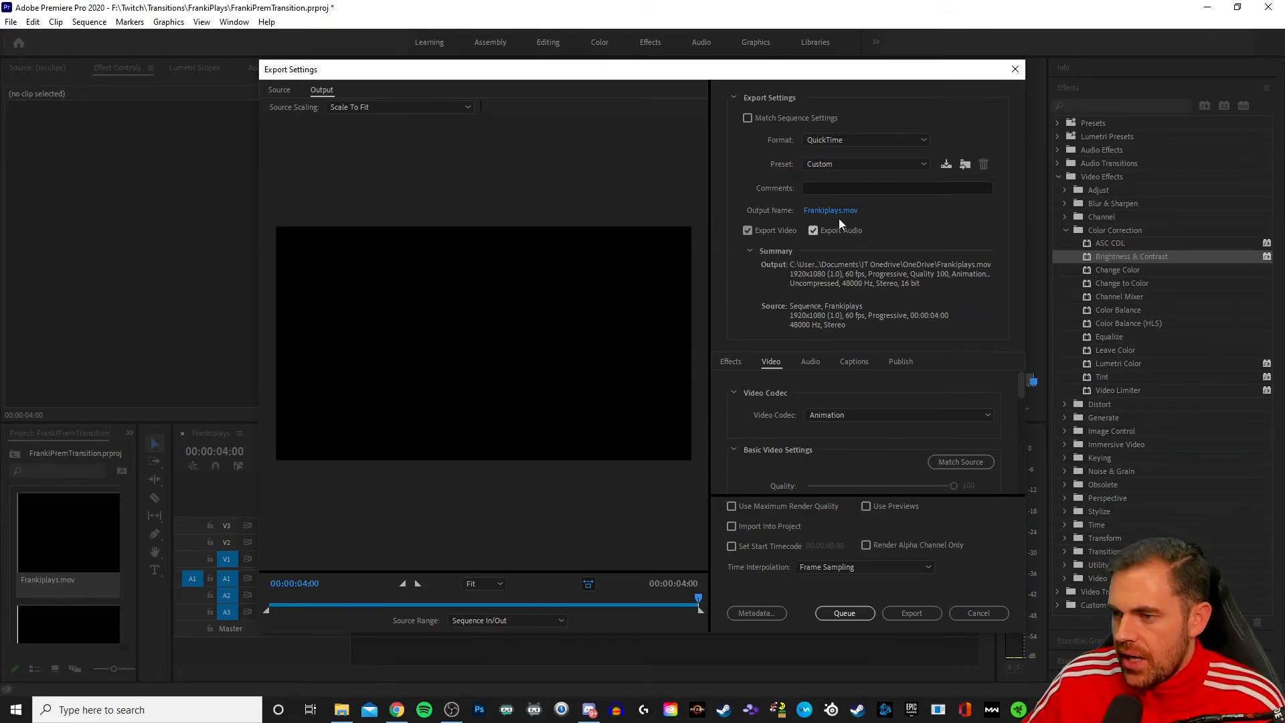
pyautogui.click(901, 612)
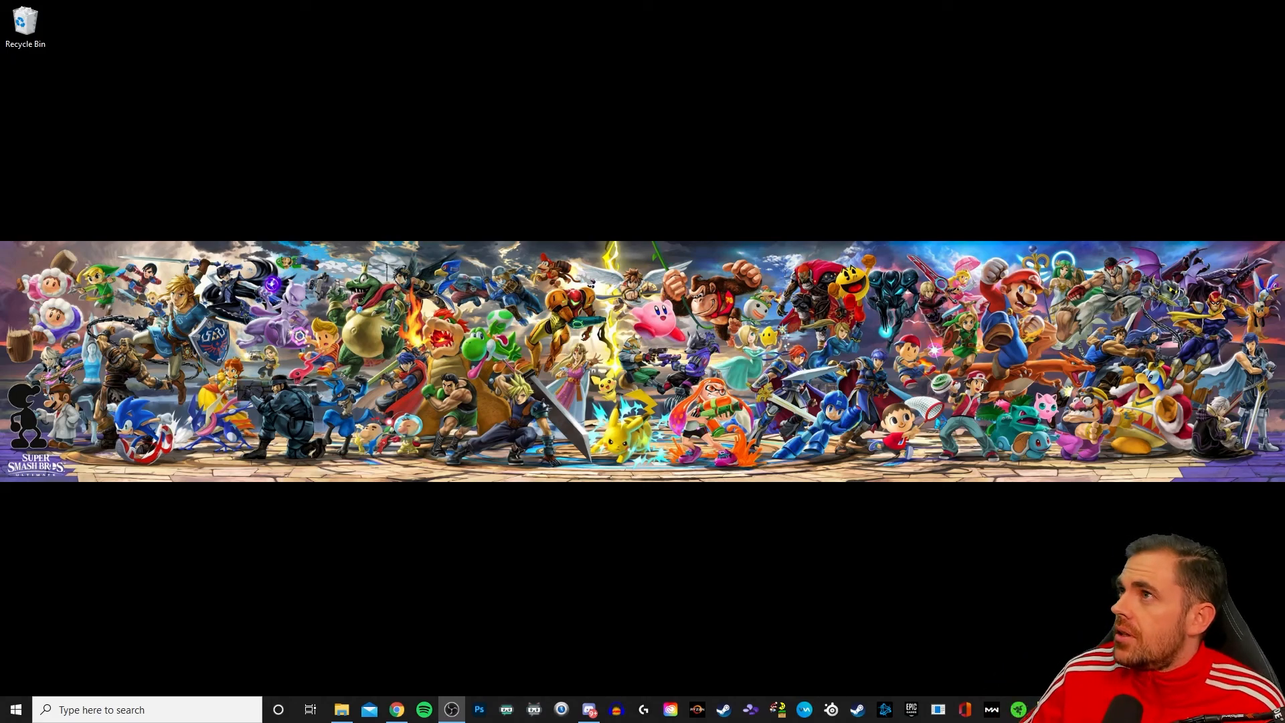
# - Switch to OBS Studio in a maximized window and check the list of docks for Scene Transitions
pyautogui.moveTo(894, 0); pyautogui.dragTo(906, 170)
pyautogui.click(1049, 160)
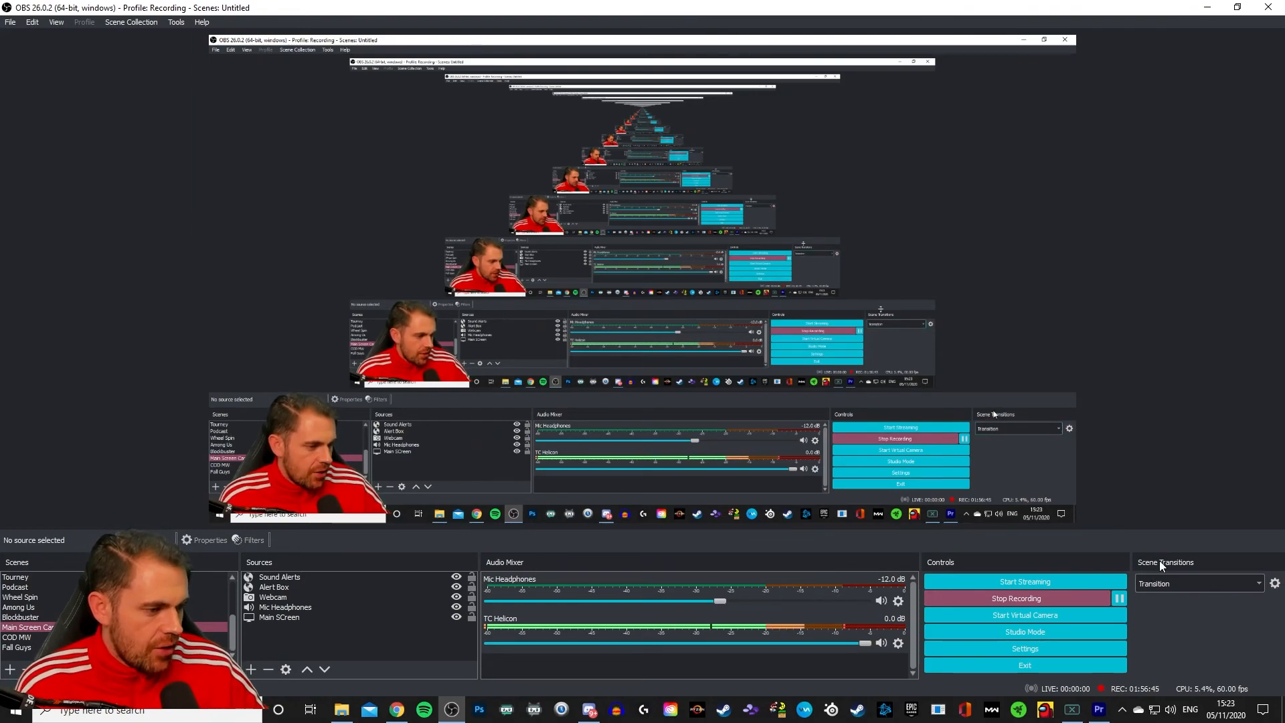
pyautogui.click(65, 23)
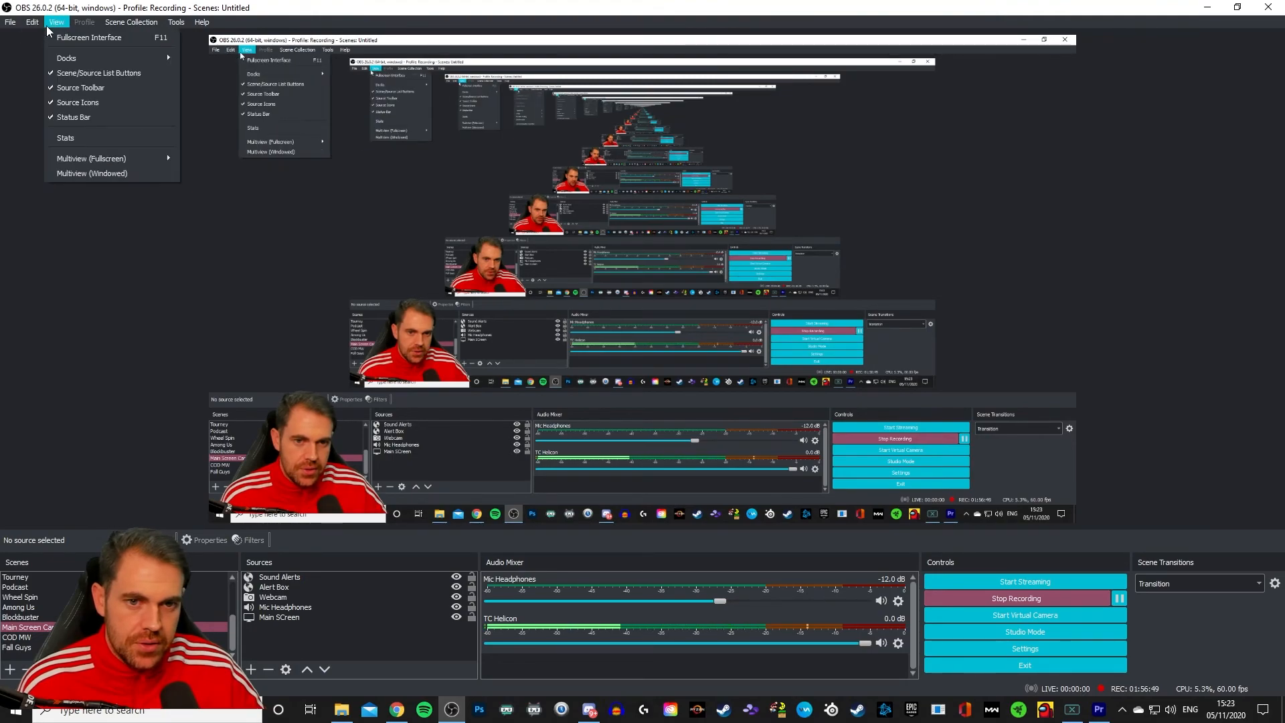
pyautogui.moveTo(67, 59)
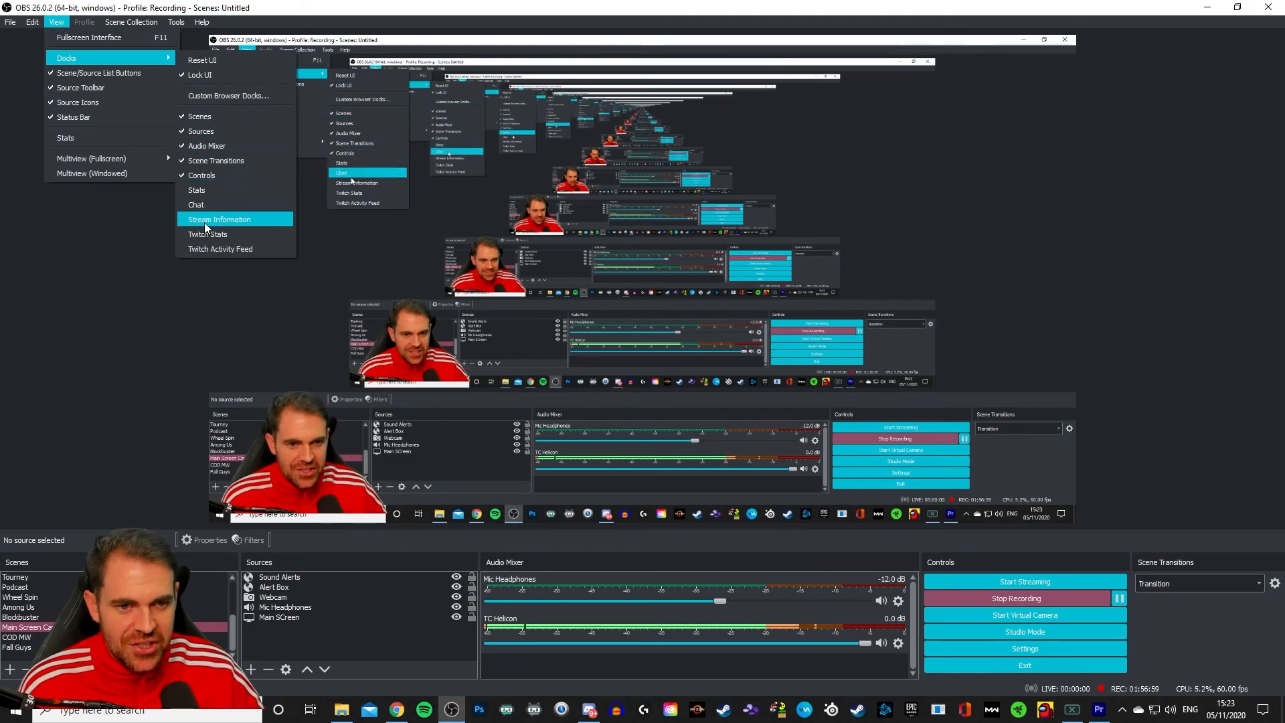
pyautogui.click(157, 302)
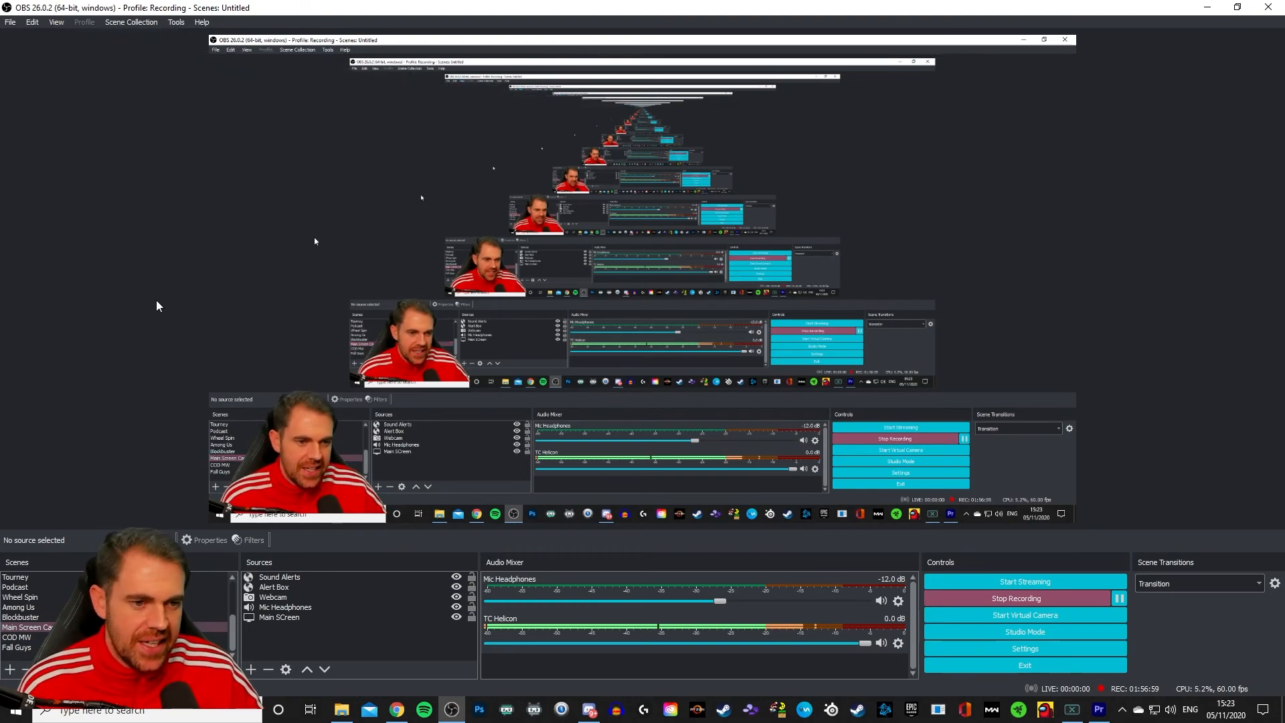
# - Choose the existing entry named Transition as the scene transition and open its properties
pyautogui.click(1253, 591)
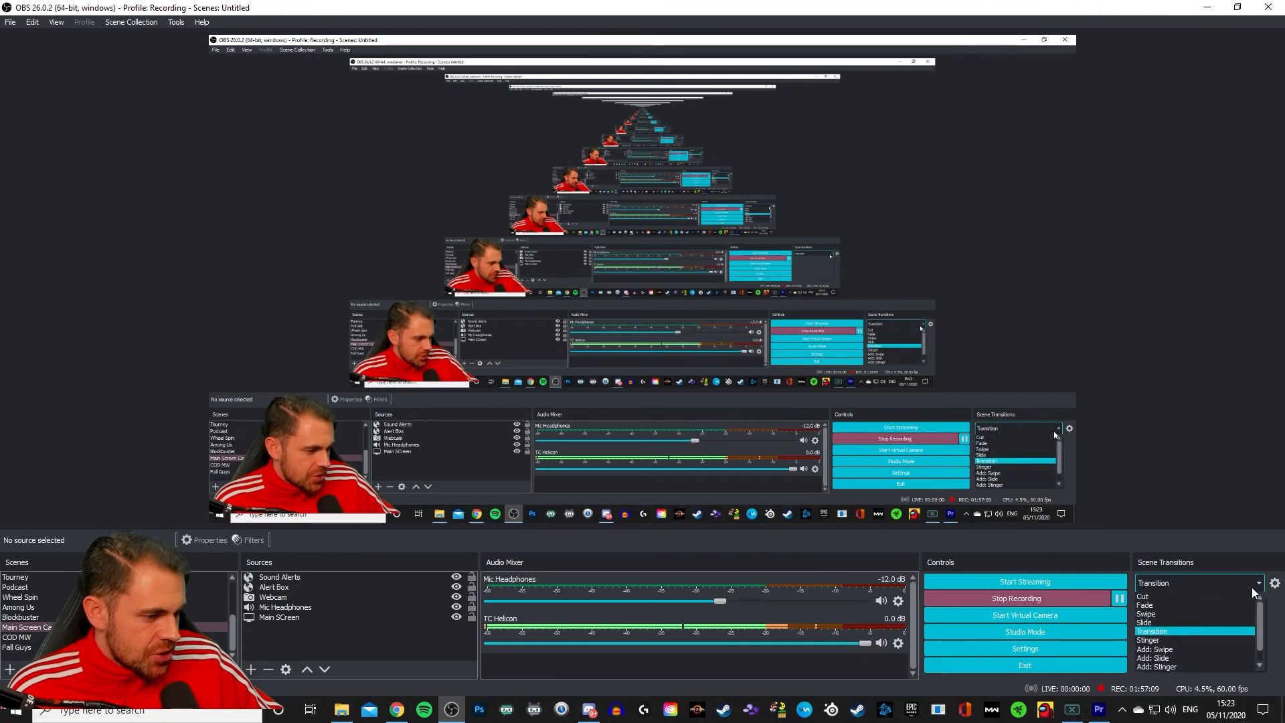
pyautogui.click(1207, 623)
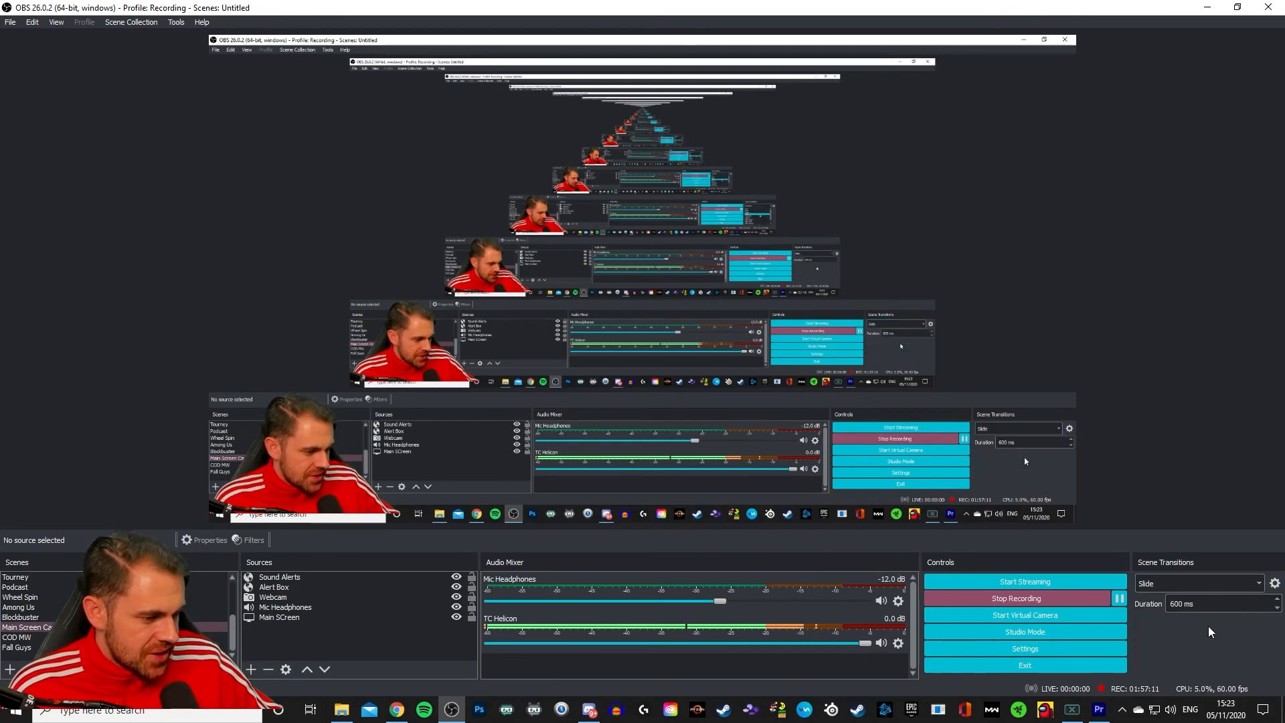
pyautogui.click(1255, 590)
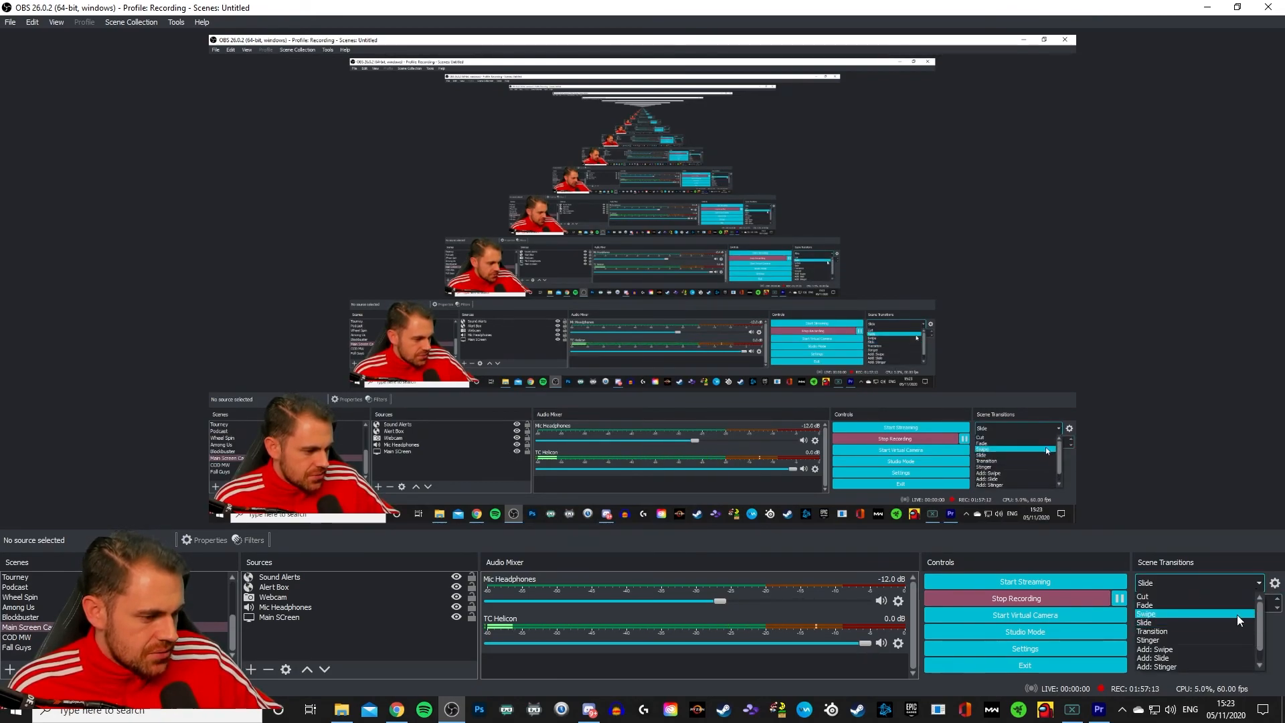
pyautogui.click(1235, 633)
pyautogui.click(1275, 584)
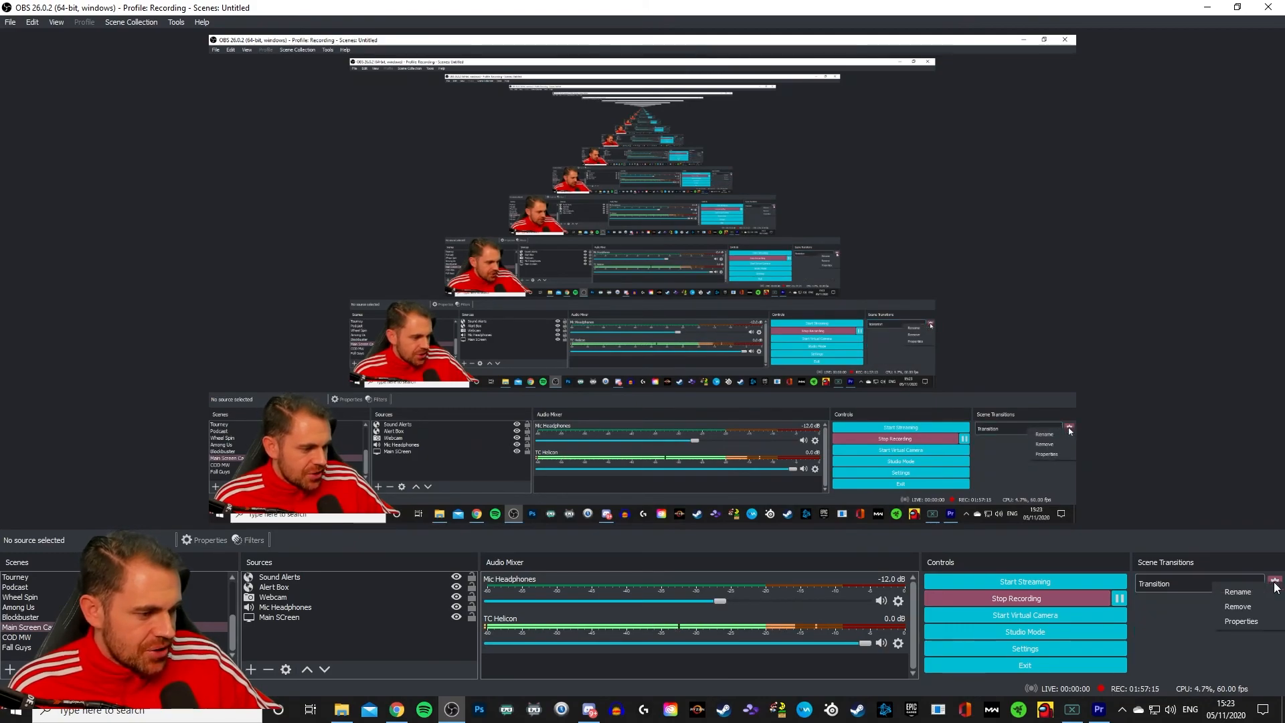
pyautogui.click(1245, 621)
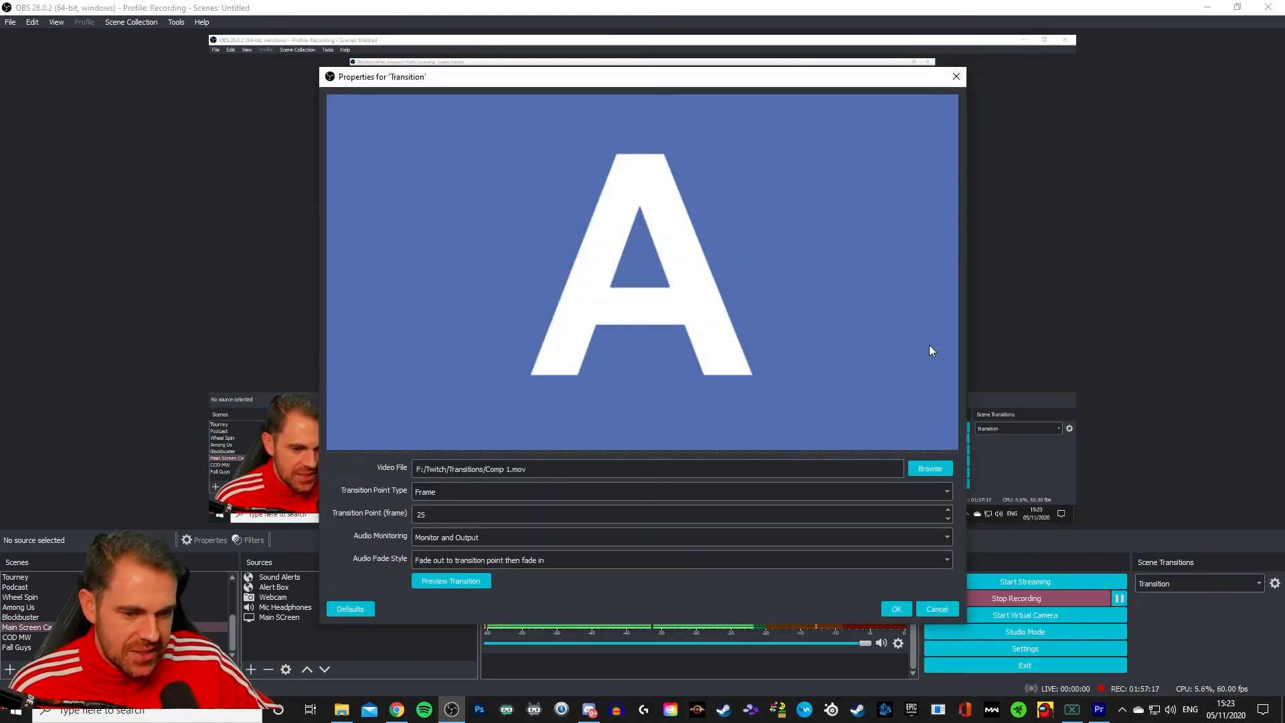
# - Examine the transition point type and transition point frame settings in the transition's properties
pyautogui.moveTo(744, 85); pyautogui.dragTo(887, 59)
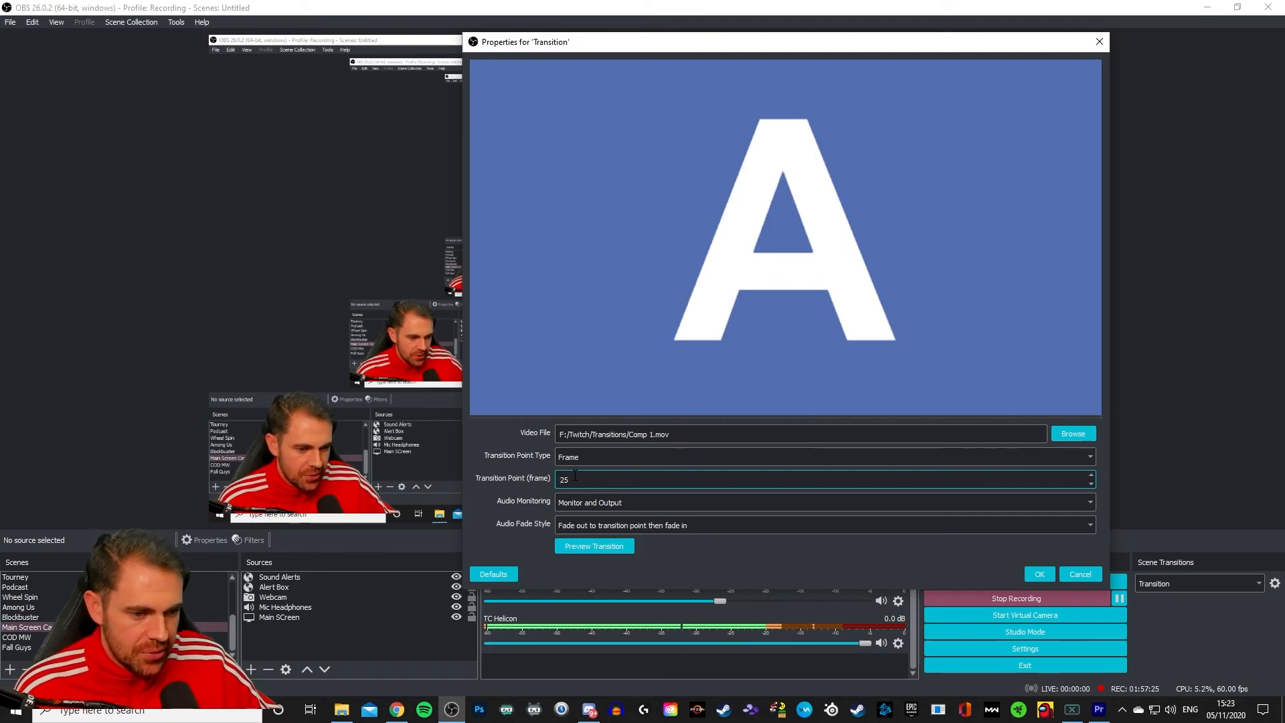
pyautogui.moveTo(563, 476); pyautogui.dragTo(544, 480)
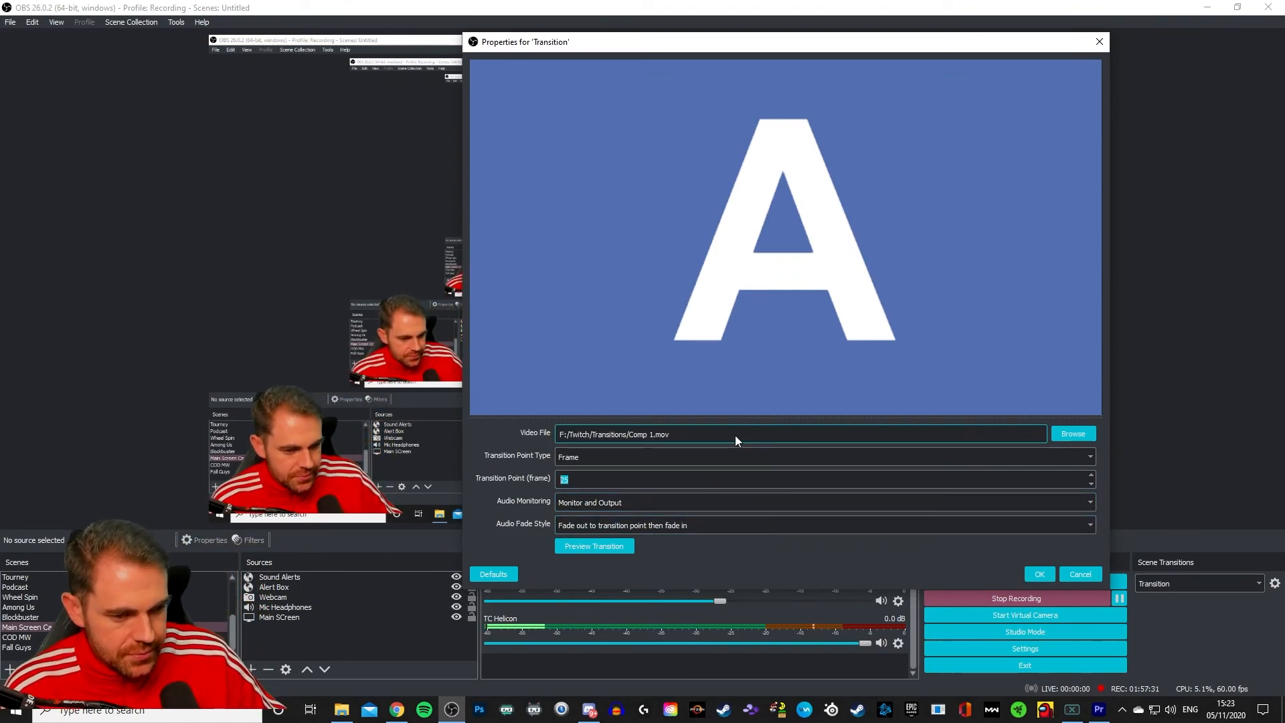
pyautogui.click(741, 452)
pyautogui.click(741, 452)
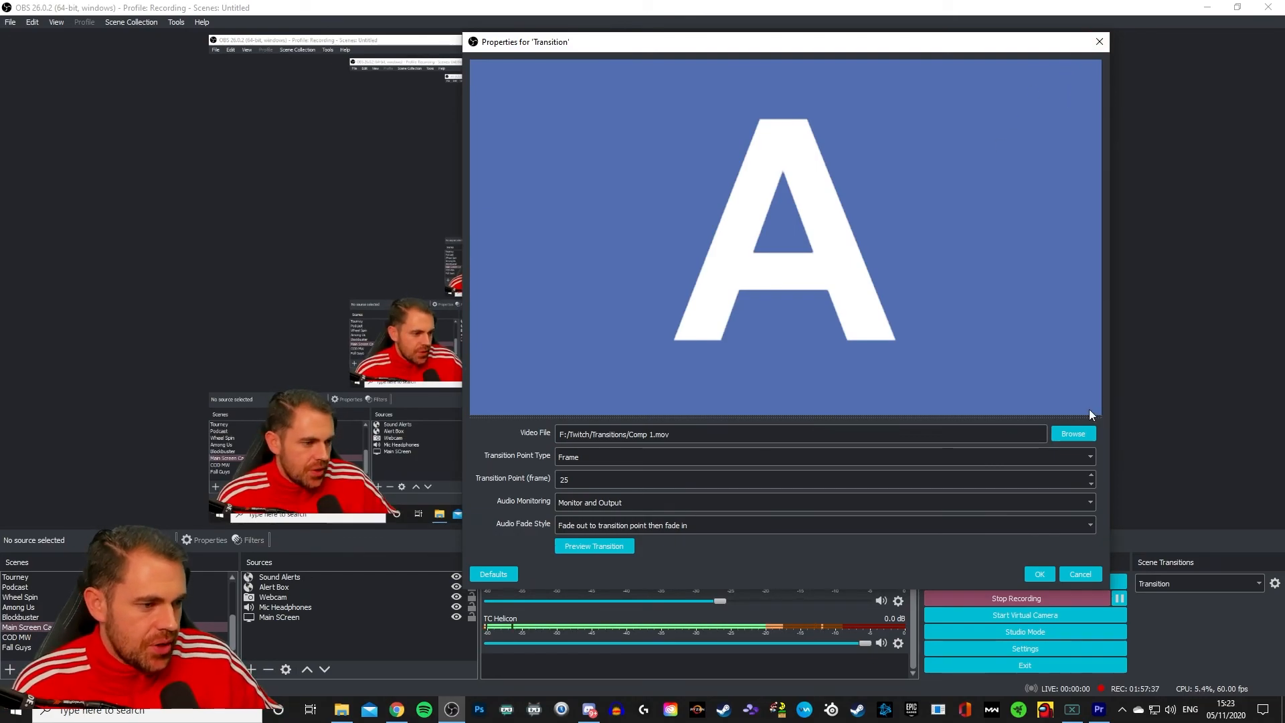
# - Set the transition's video file to Frankiplays.mov from the FrankiPlays folder and accept the properties
pyautogui.click(1072, 434)
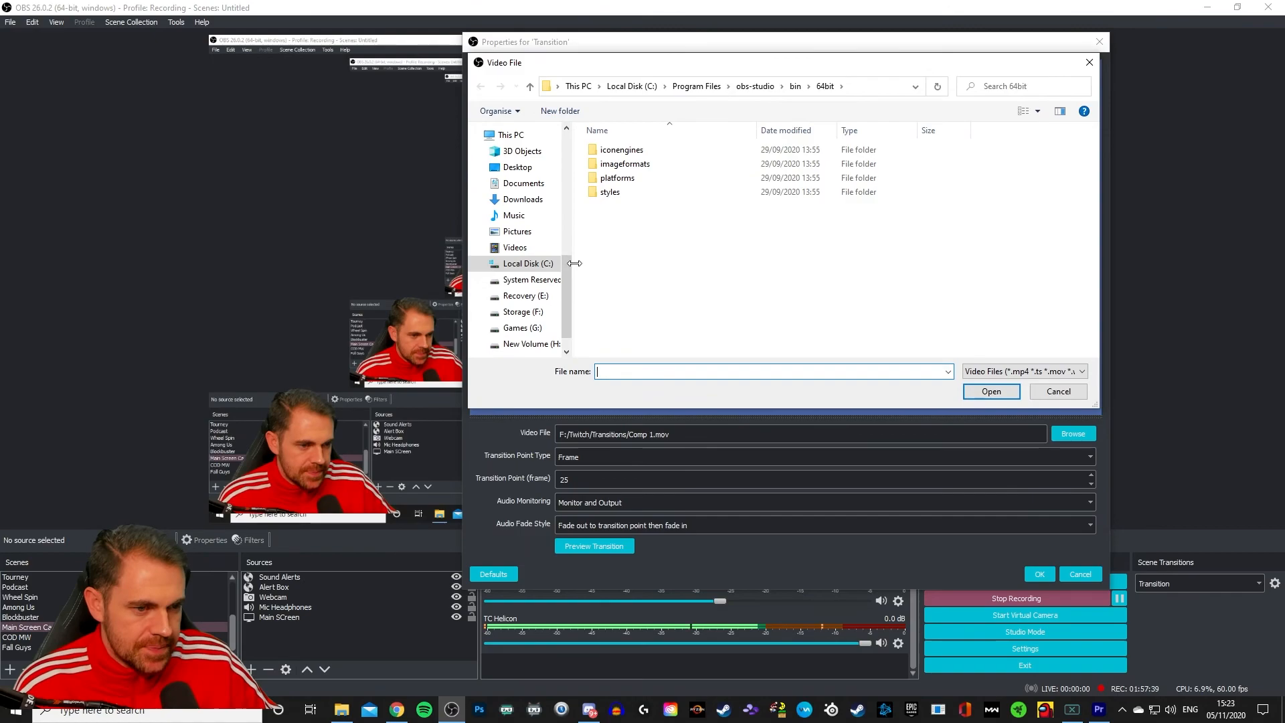
pyautogui.moveTo(567, 267); pyautogui.dragTo(564, 158)
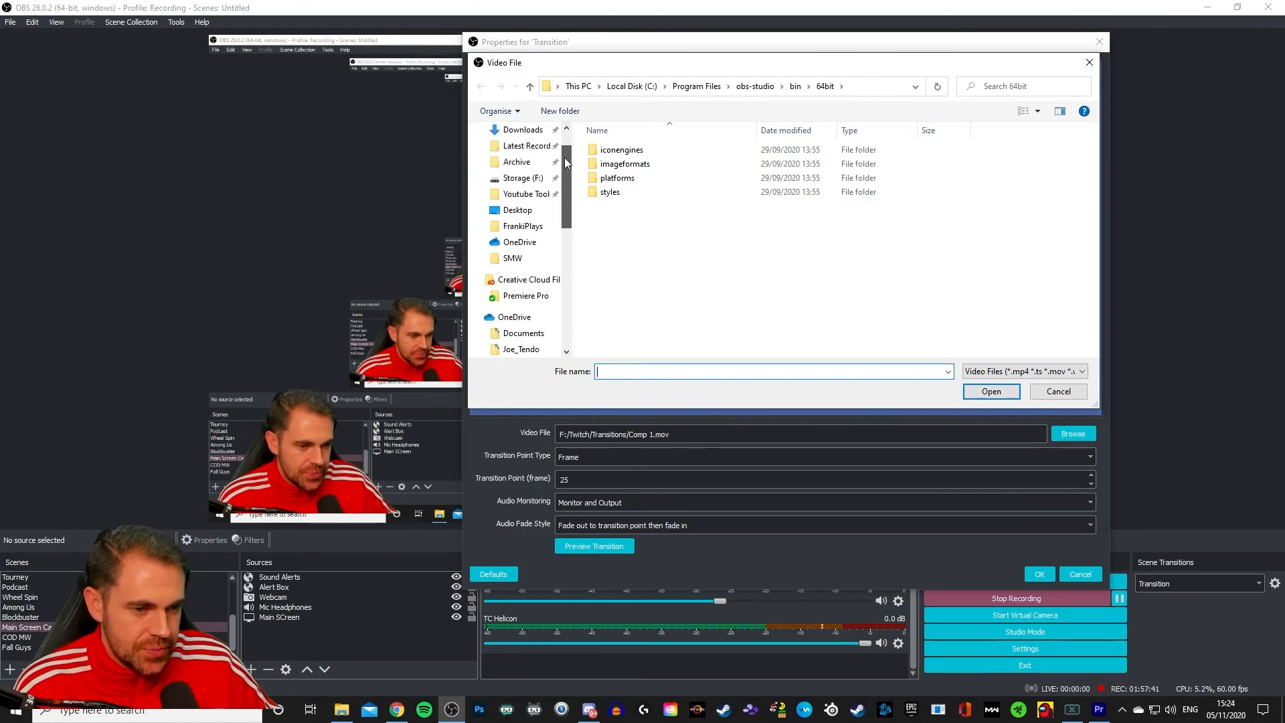
pyautogui.click(515, 227)
pyautogui.click(1060, 160)
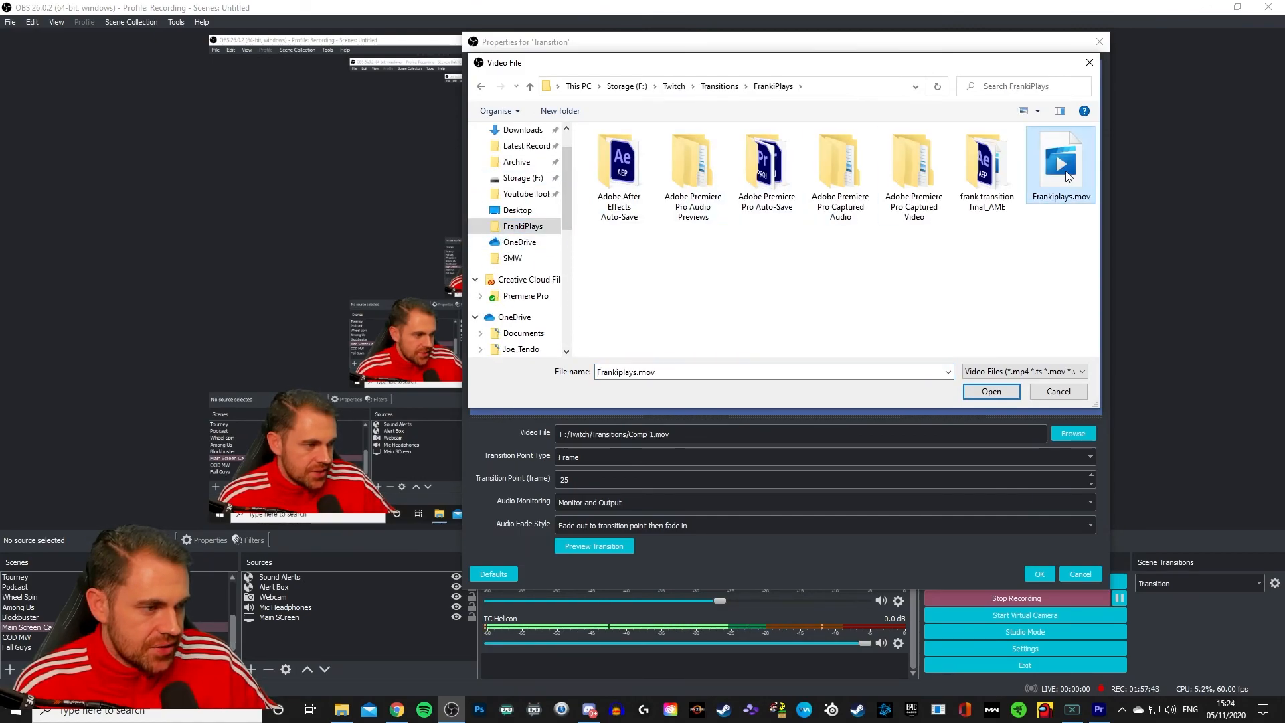
pyautogui.click(992, 391)
pyautogui.click(1038, 574)
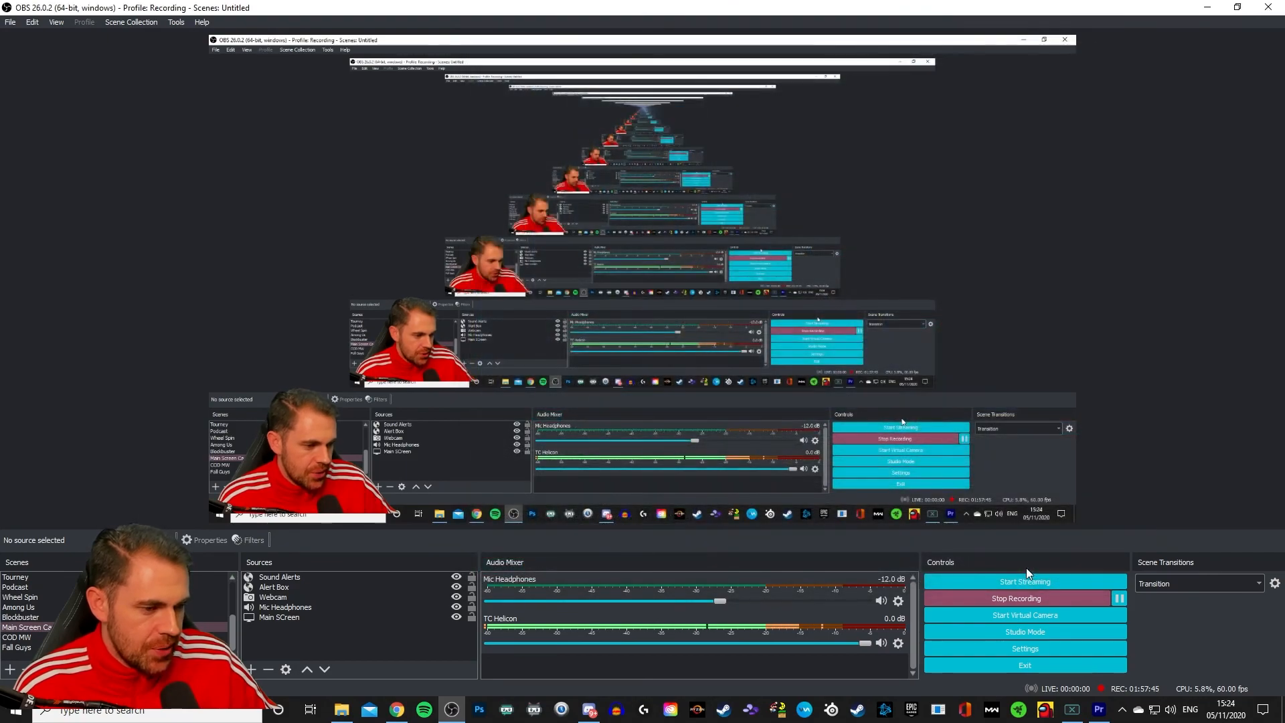